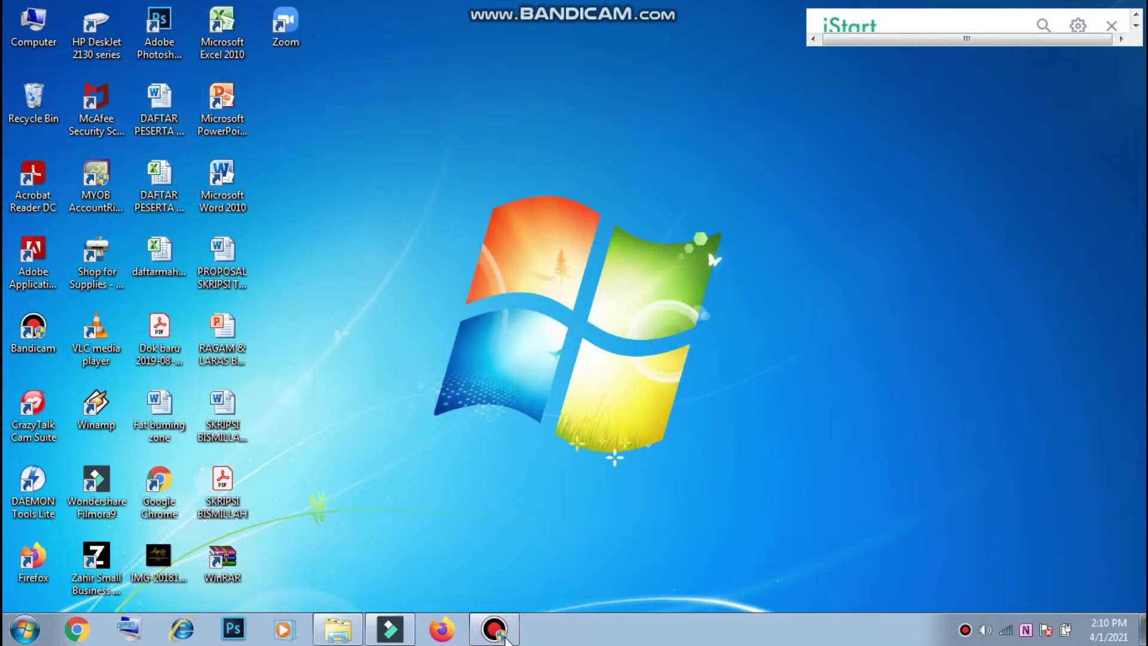
# Search the installed programs for "filmo" and switch to the already open Filmora9 project.
pyautogui.moveTo(495, 641)
pyautogui.click(9, 639)
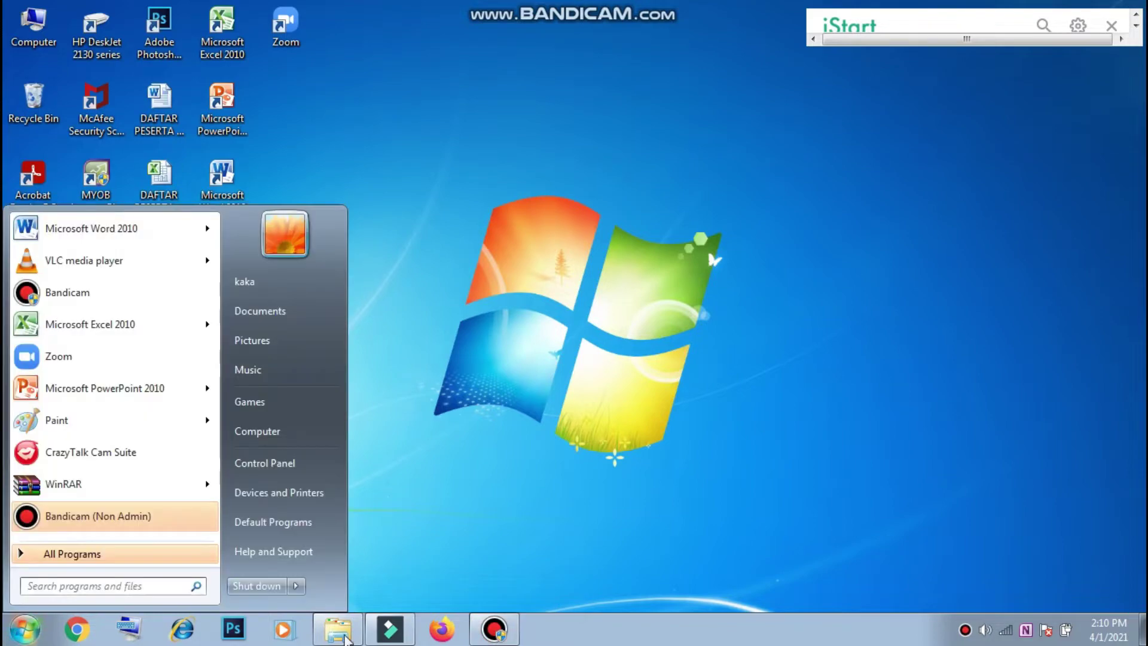
pyautogui.click(122, 584)
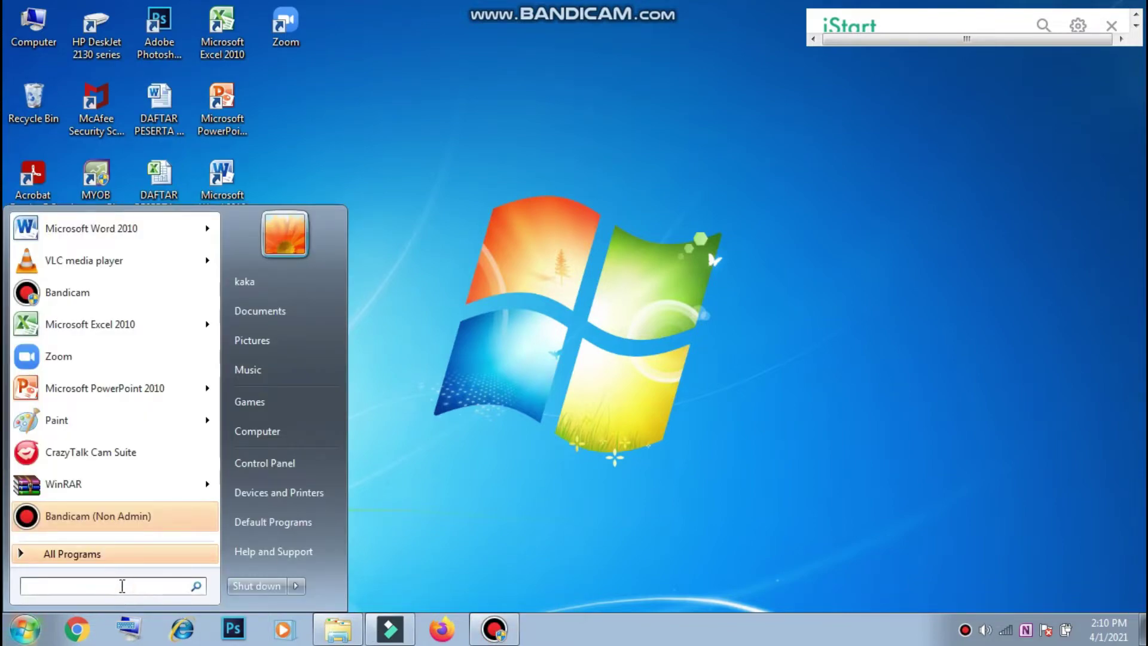
pyautogui.write('filmo')
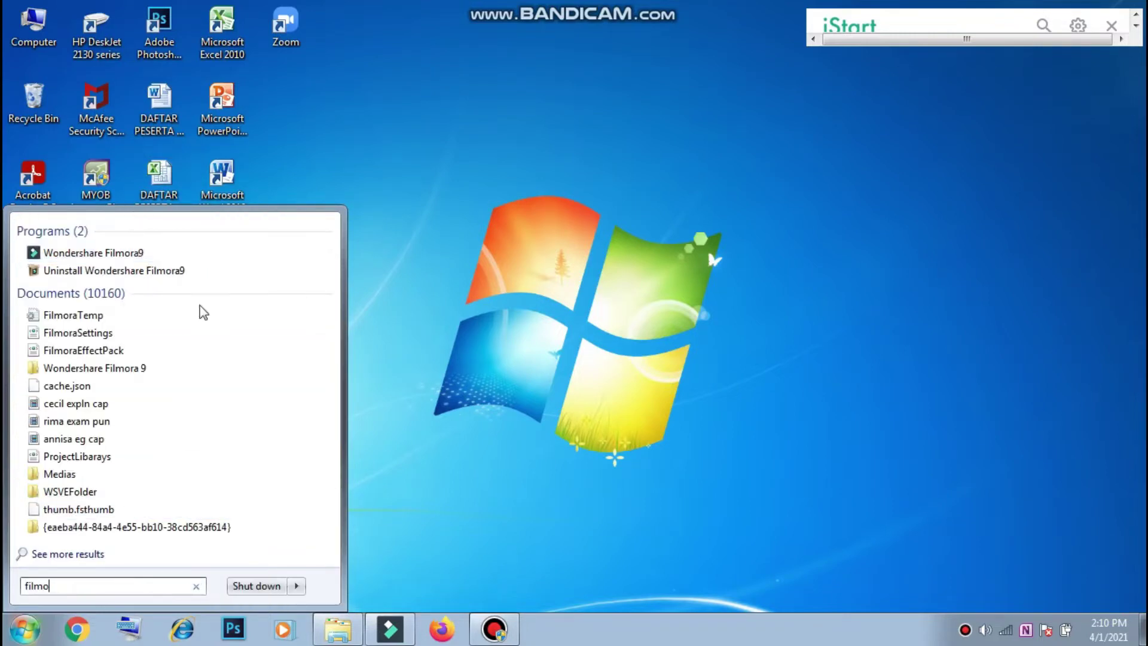
pyautogui.click(408, 636)
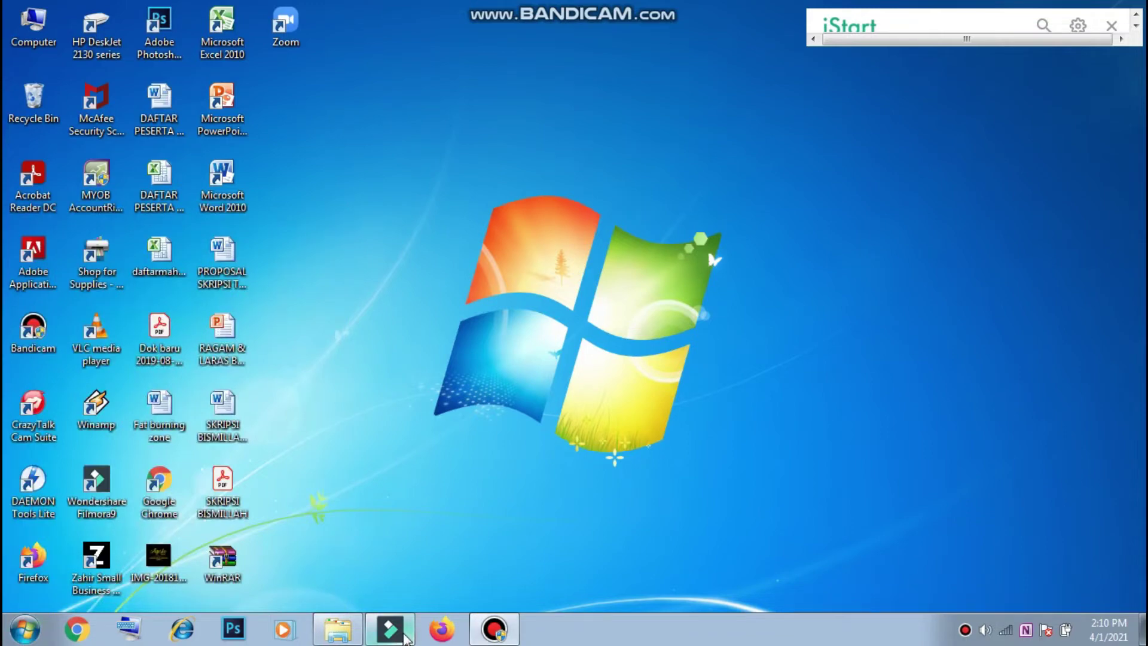
pyautogui.click(405, 635)
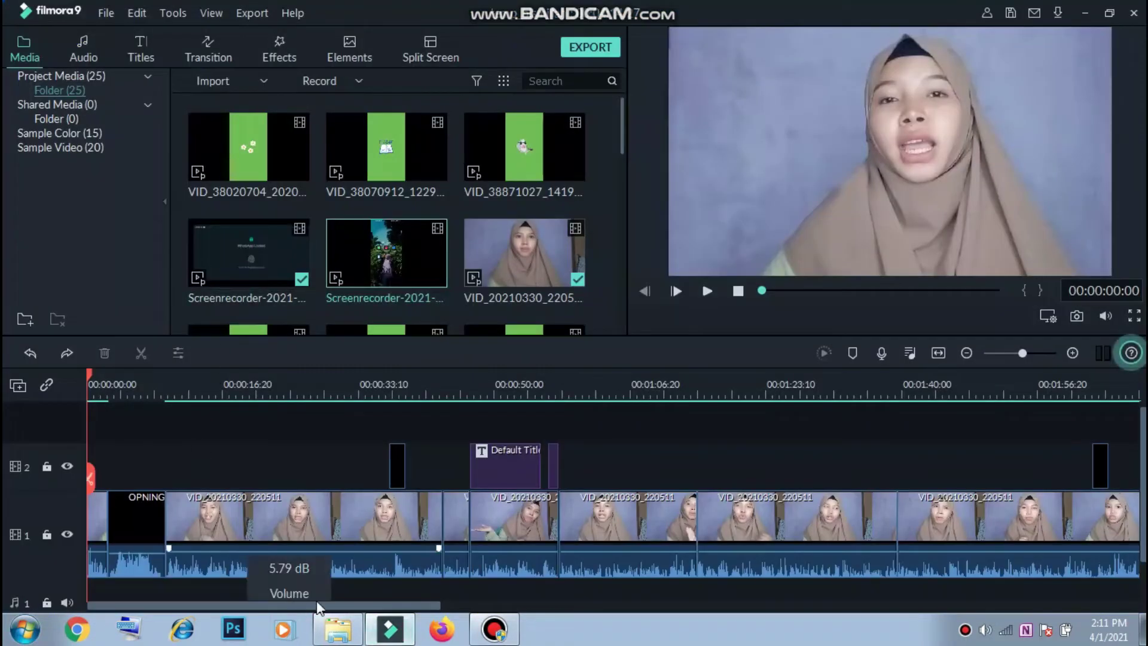
# Move the playhead to 00:04:20:05, past the end of the last clip in the timeline.
pyautogui.click(1046, 400)
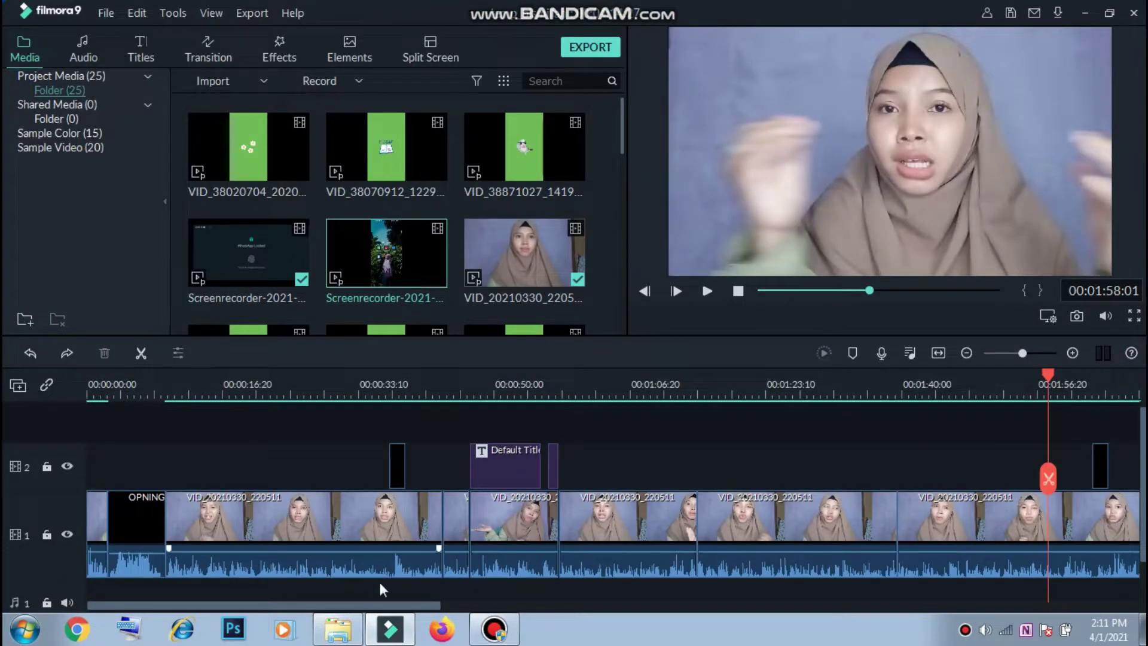
pyautogui.moveTo(381, 605); pyautogui.dragTo(860, 392)
pyautogui.click(816, 390)
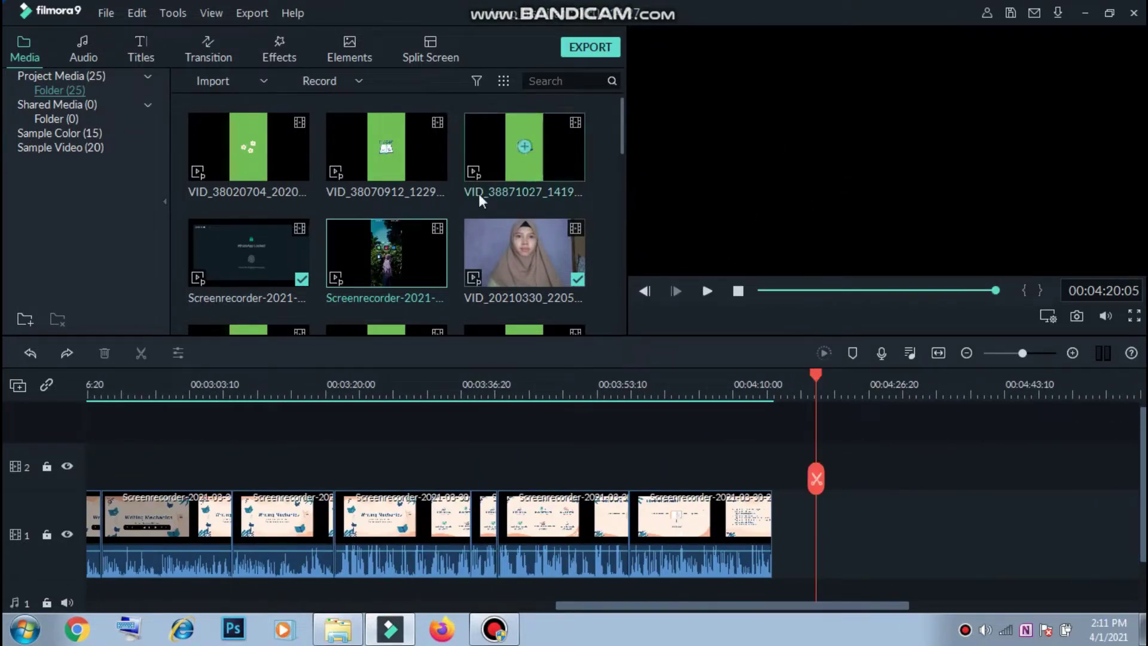
# Import the GIF 041ca2a4167dd4a4185be7306a3e5b3f from the Pictures library into the project media folder.
pyautogui.scroll(-8, 492, 252)
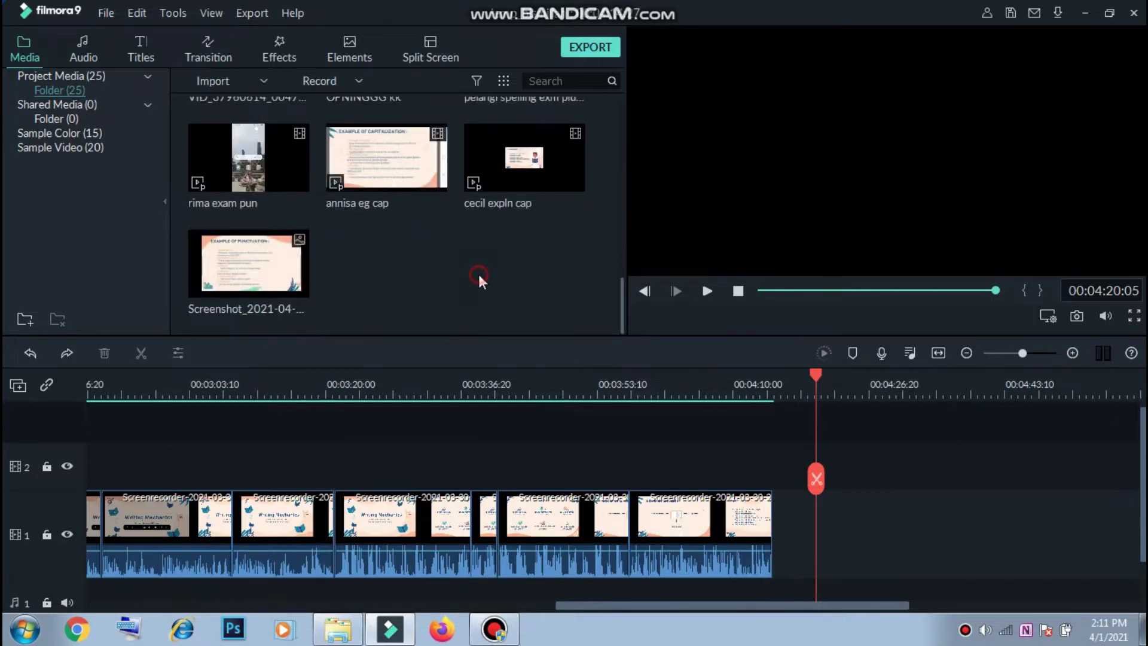
pyautogui.click(113, 13)
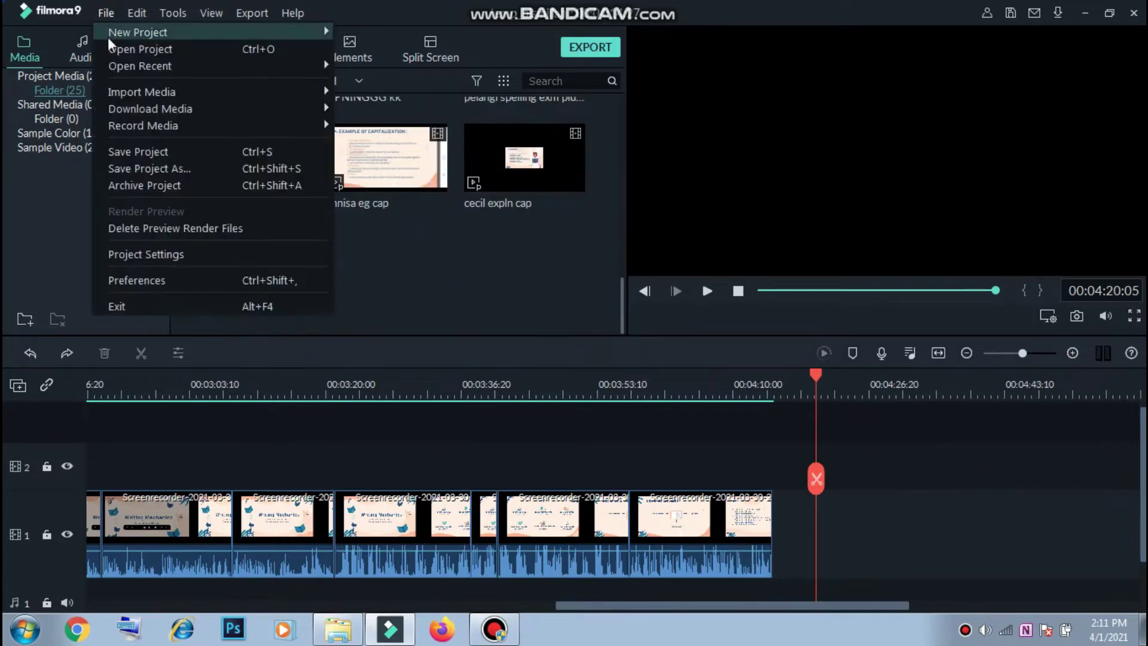
pyautogui.click(489, 255)
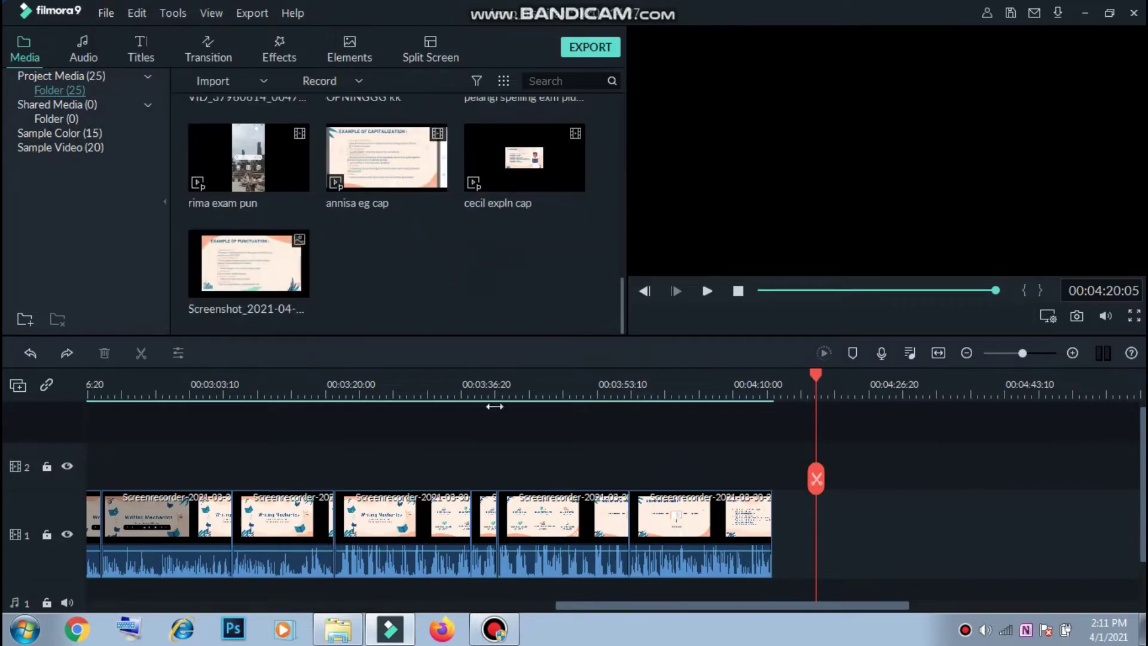
pyautogui.click(358, 637)
pyautogui.click(73, 251)
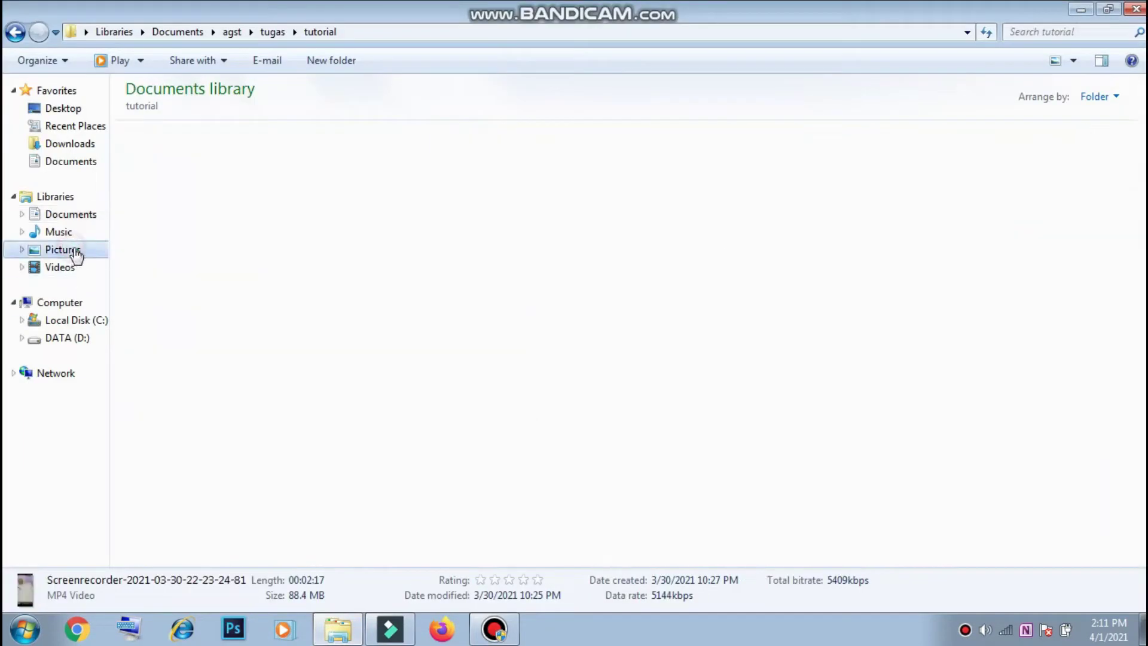
pyautogui.moveTo(260, 173); pyautogui.dragTo(462, 280)
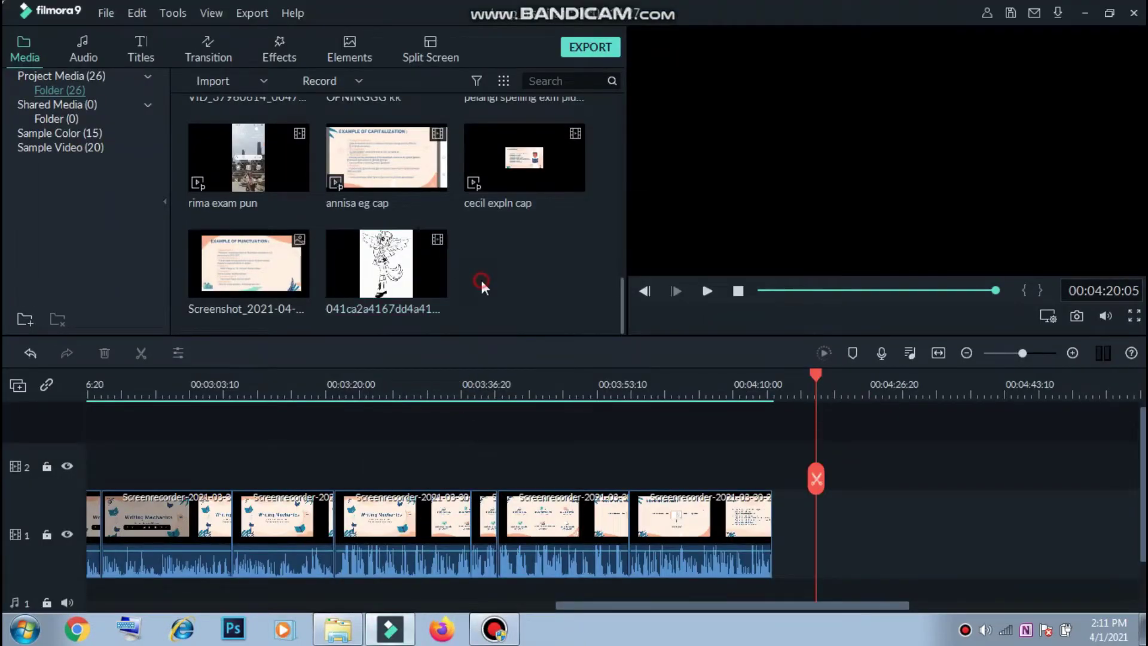
pyautogui.moveTo(431, 290)
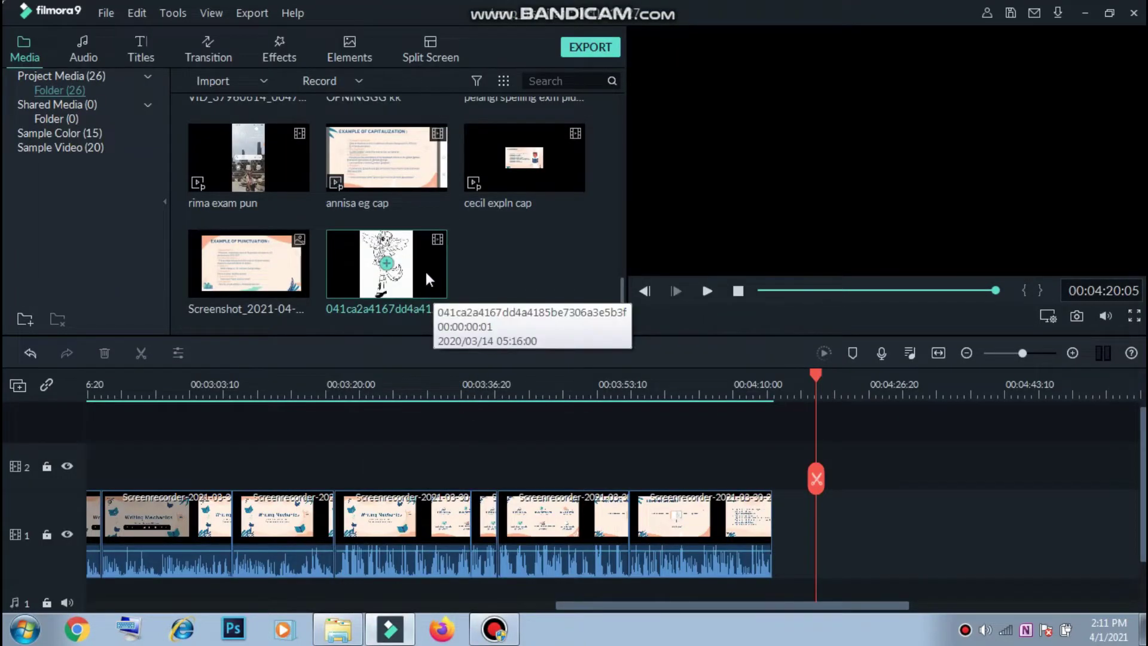
pyautogui.click(490, 262)
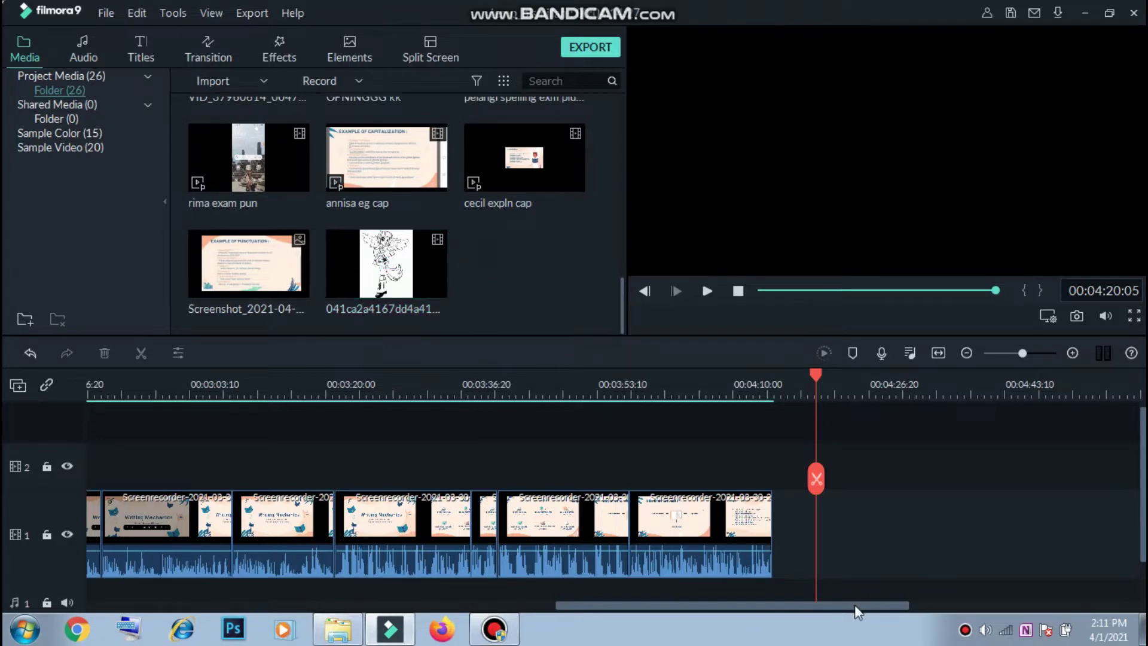
# Look over the timeline's video and audio tracks from the start of the project to its end.
pyautogui.moveTo(855, 606); pyautogui.dragTo(250, 622)
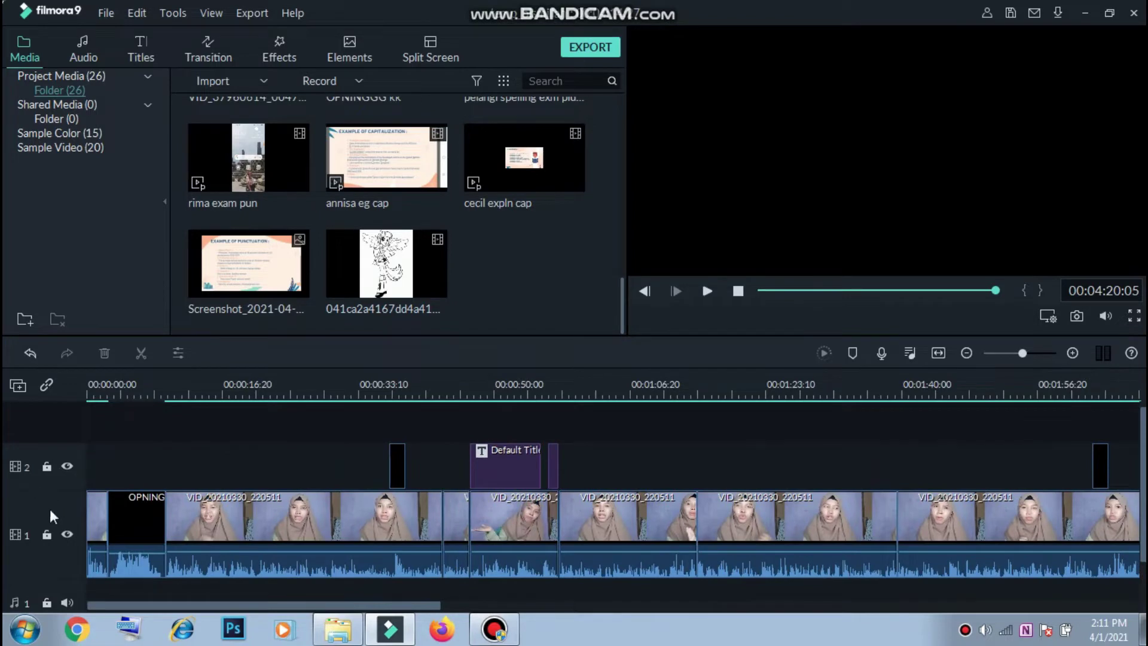
pyautogui.scroll(-2, 81, 572)
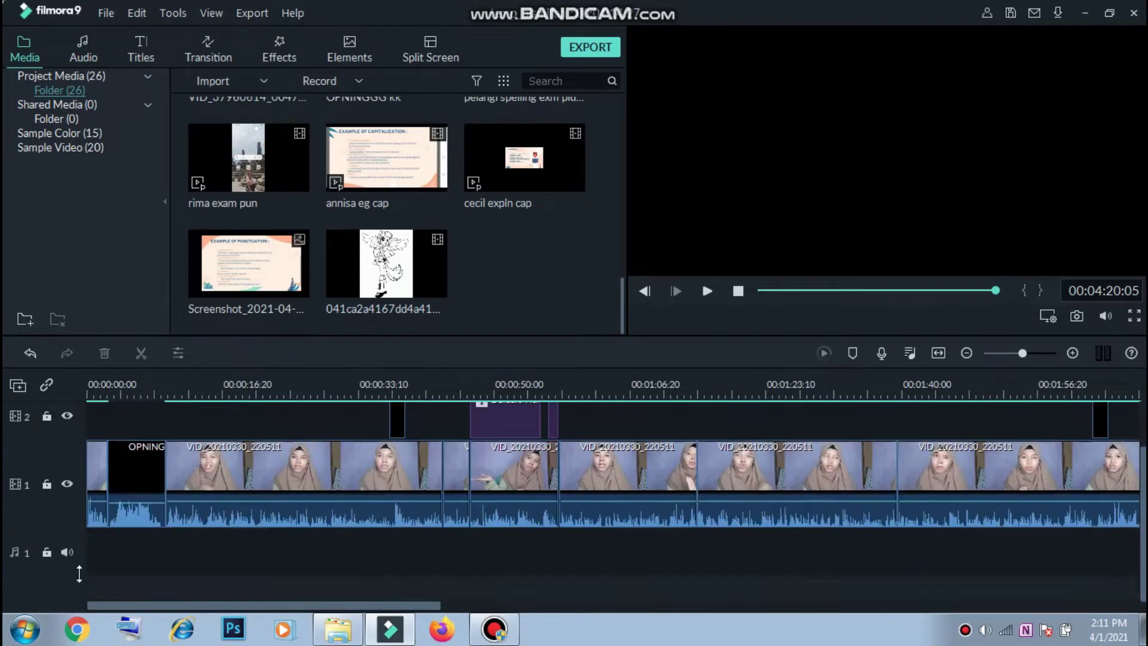
pyautogui.click(21, 566)
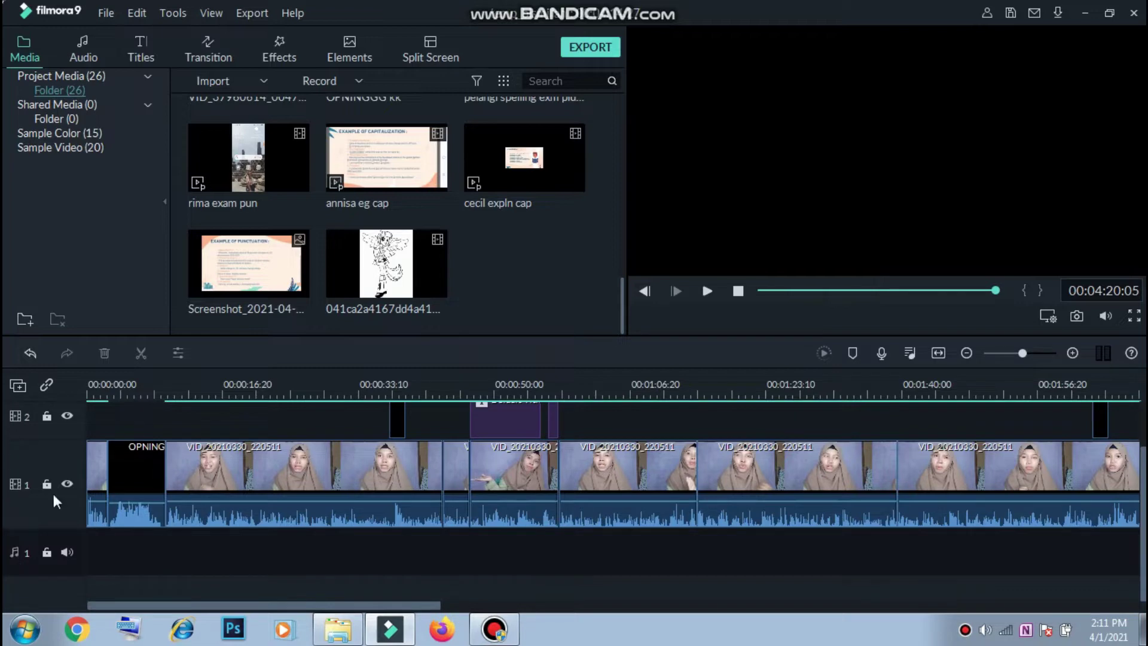
pyautogui.scroll(2, 81, 520)
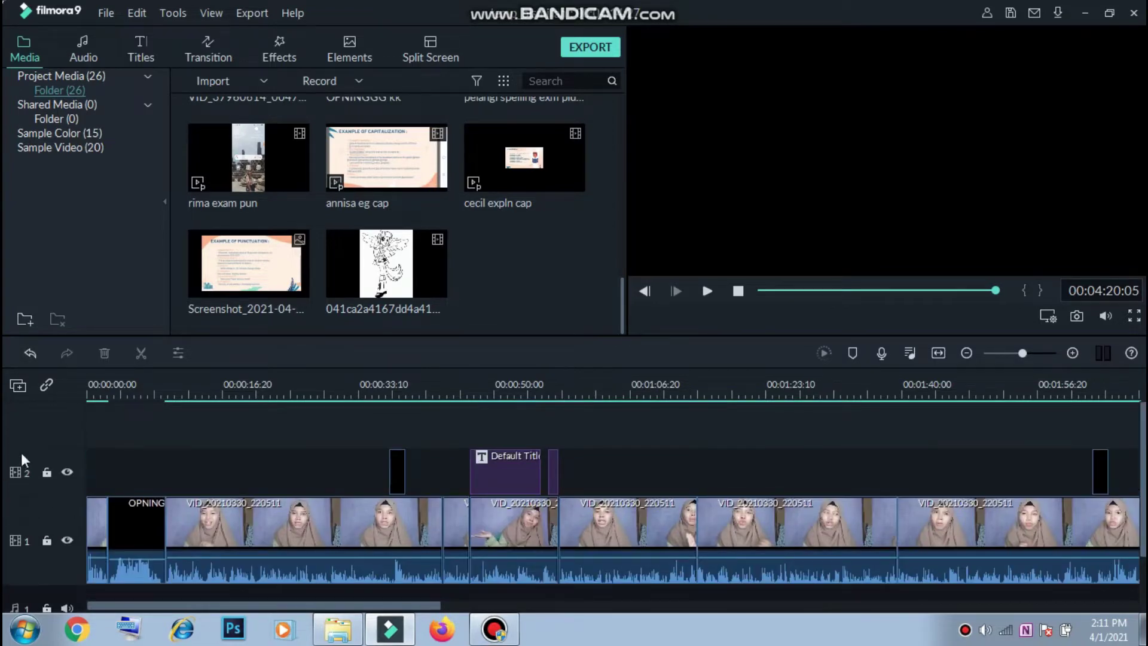
pyautogui.click(31, 432)
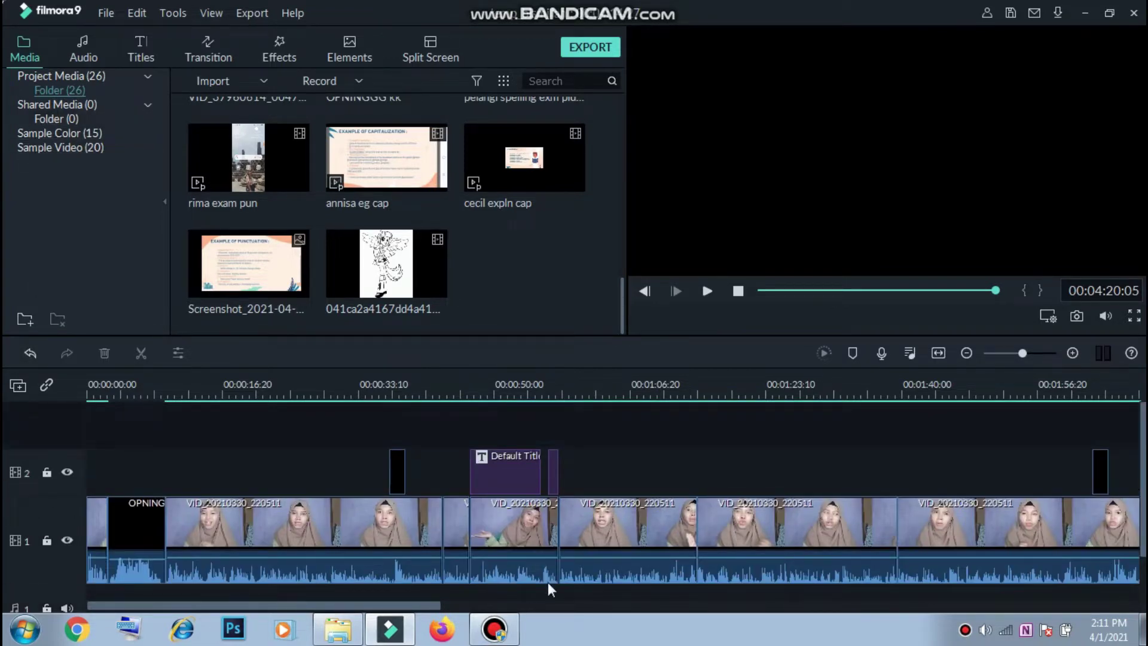
pyautogui.moveTo(413, 606); pyautogui.dragTo(913, 509)
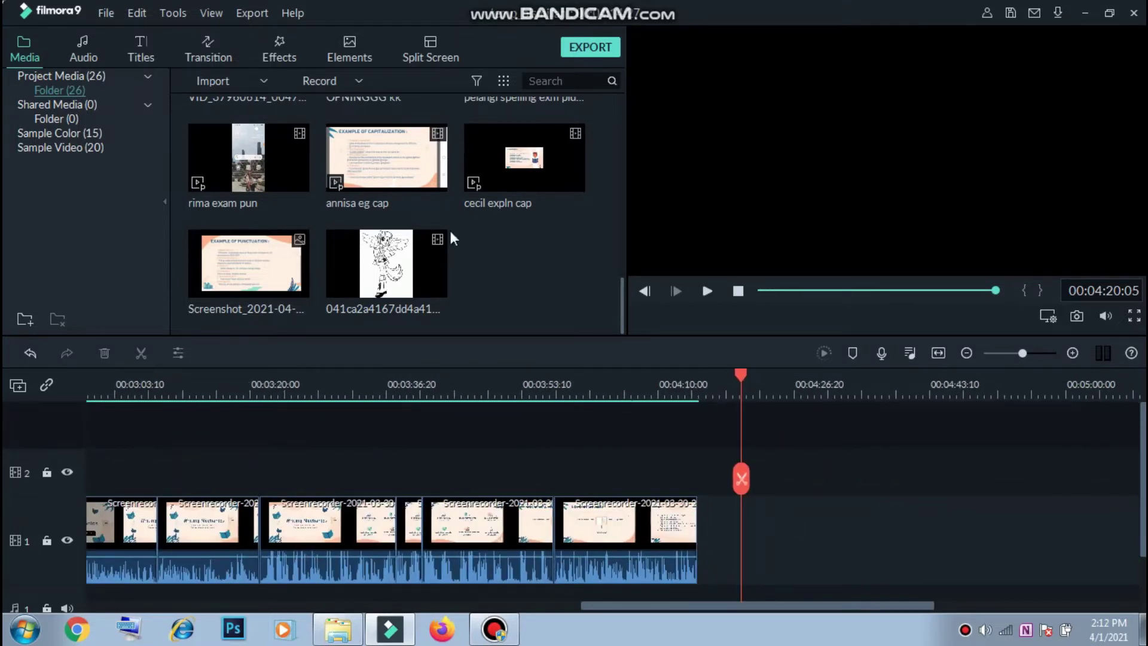
# Browse the project media and the audio, transition, effects and split screen libraries.
pyautogui.scroll(5, 406, 245)
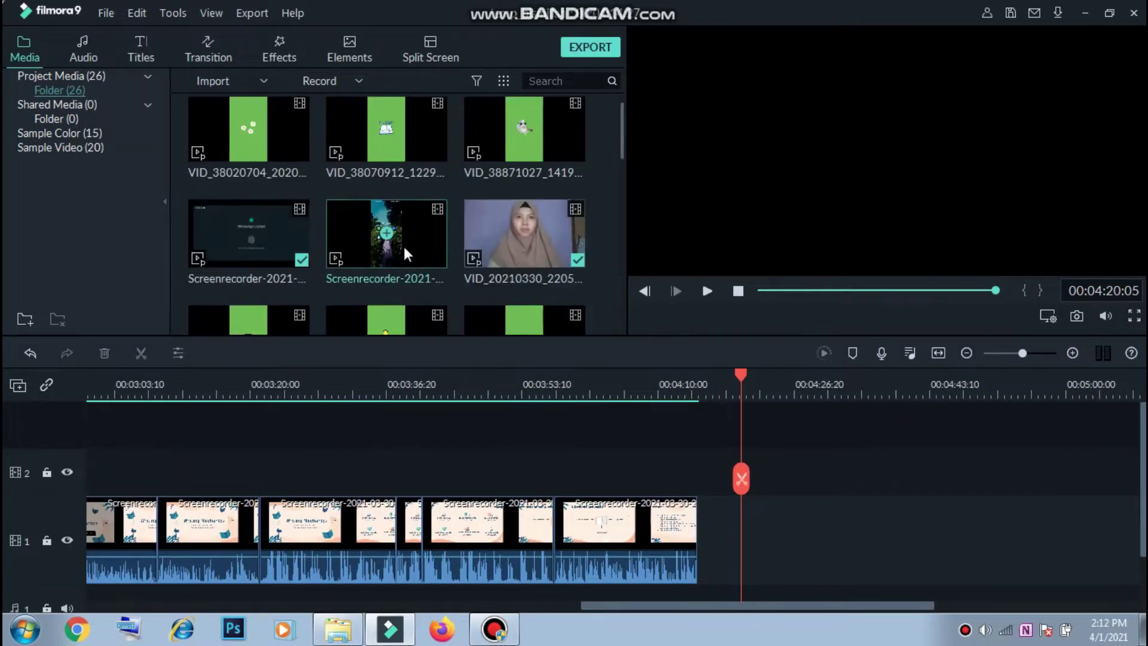
pyautogui.click(84, 43)
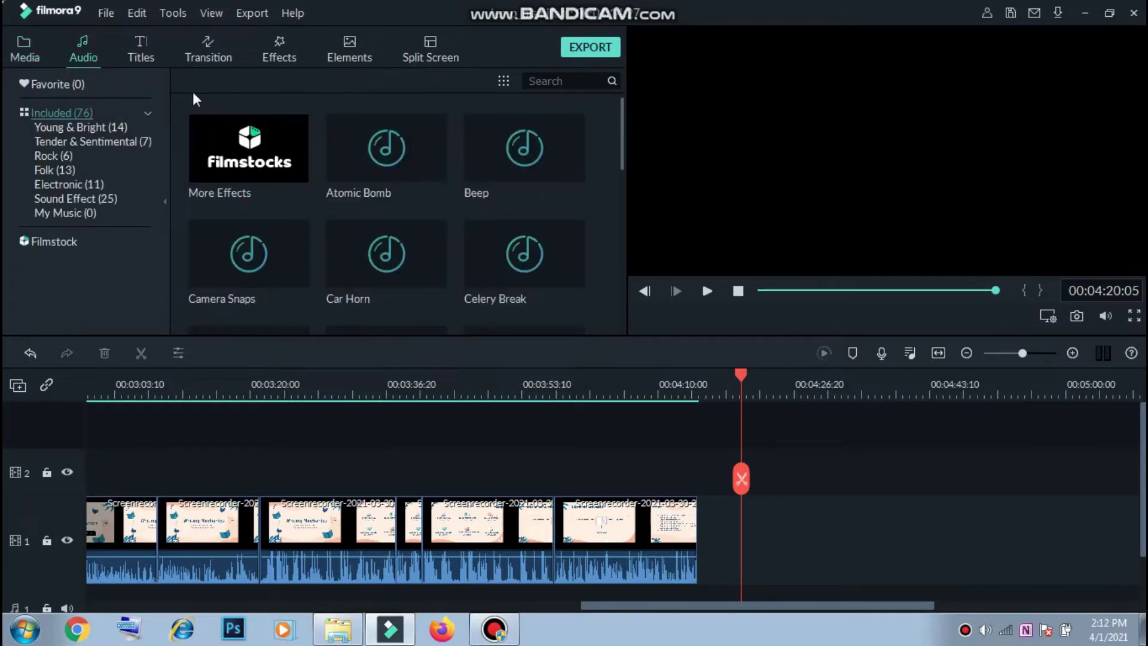
pyautogui.click(209, 56)
pyautogui.click(300, 62)
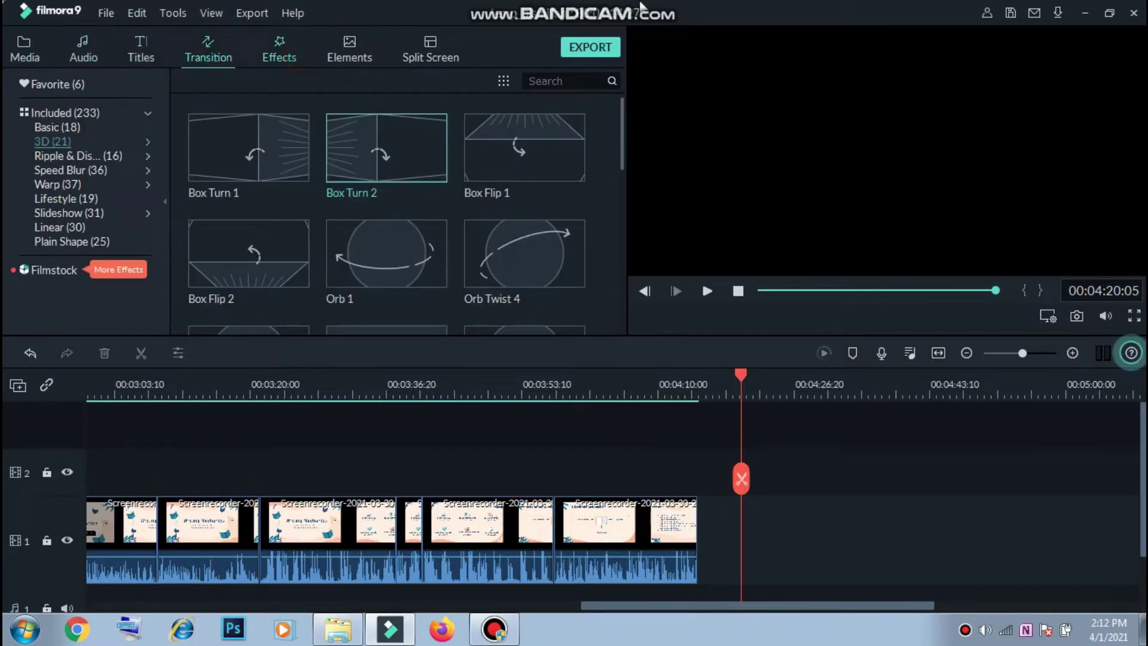
pyautogui.doubleClick(708, 17)
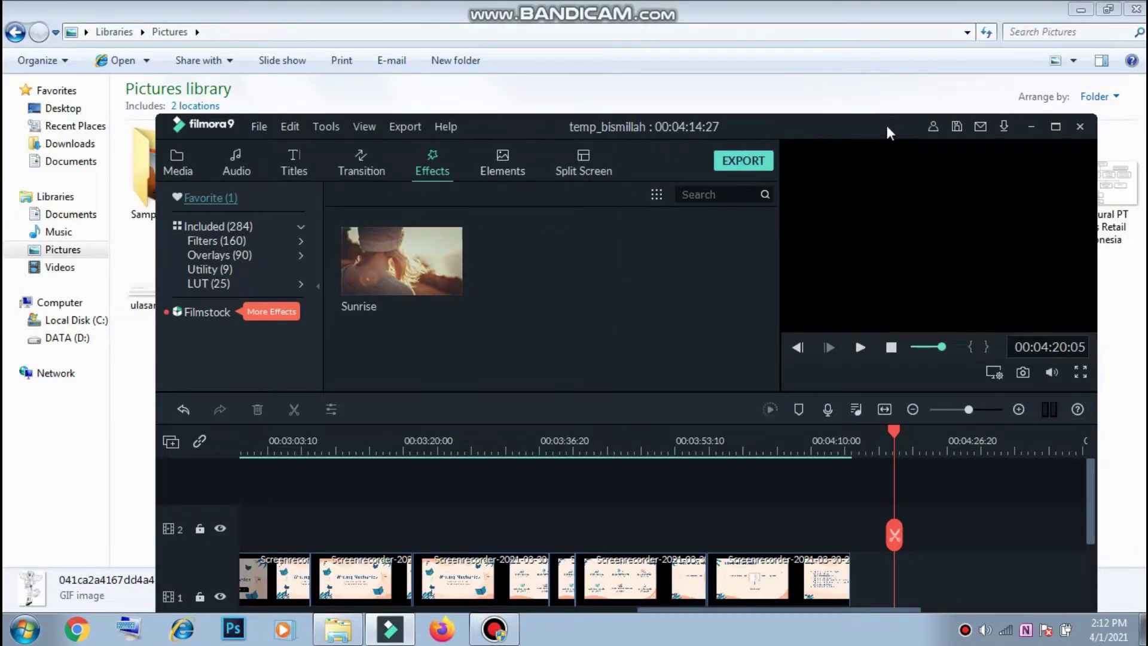
pyautogui.click(583, 165)
pyautogui.doubleClick(885, 128)
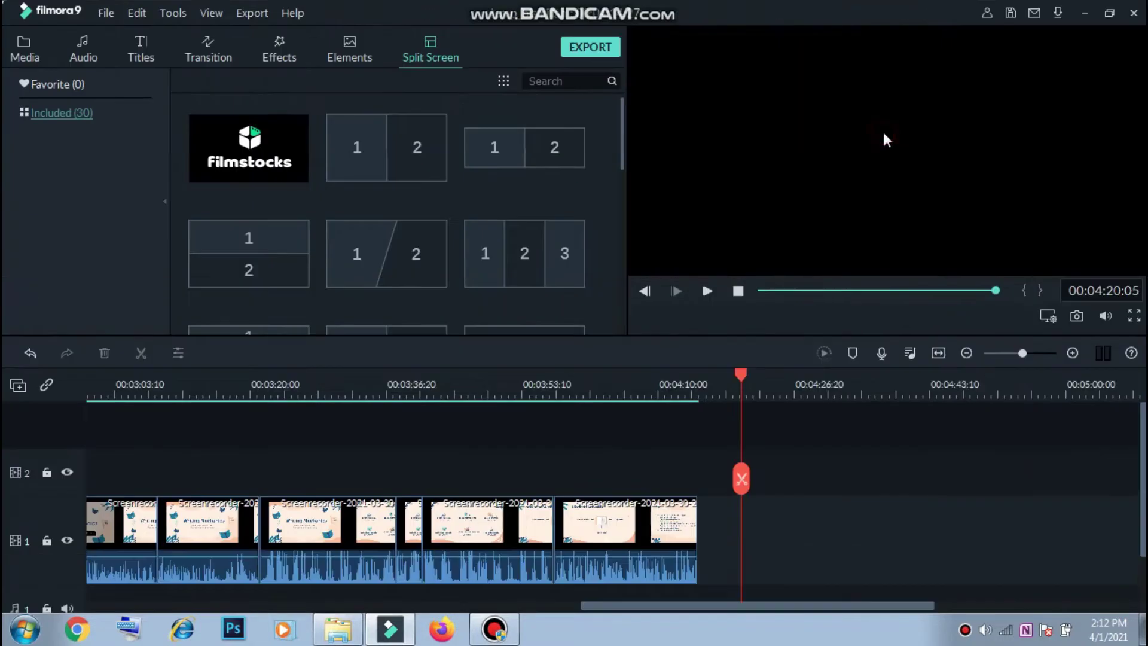
pyautogui.scroll(-10, 508, 300)
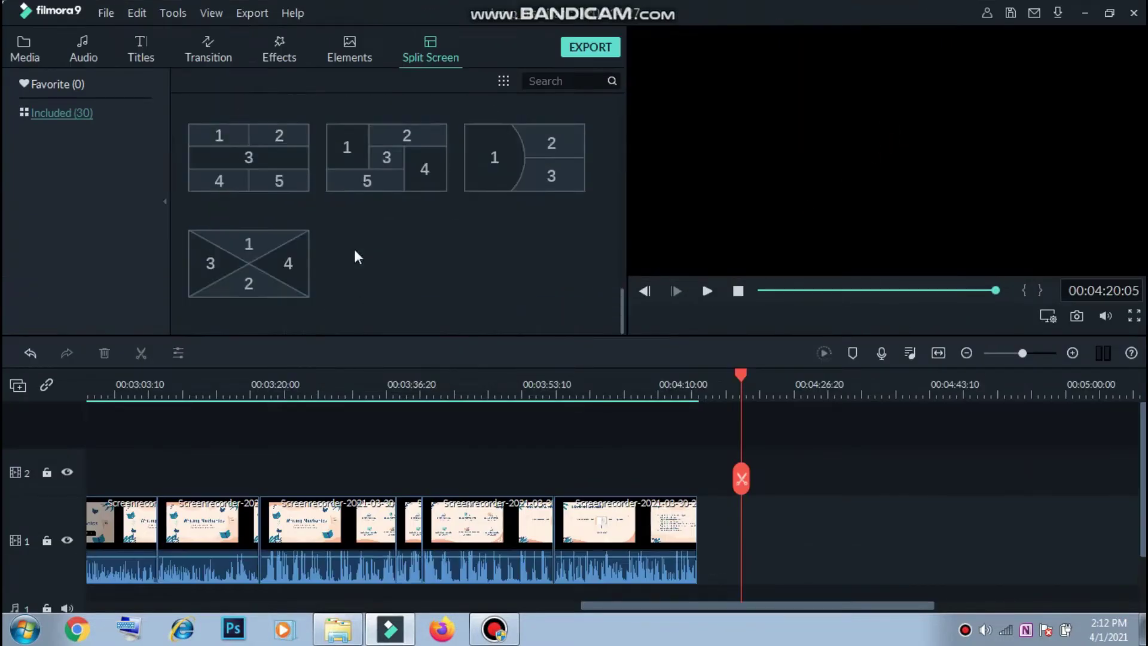
# Examine the Sample Color and Sample Video collections, and return to the project media.
pyautogui.click(23, 58)
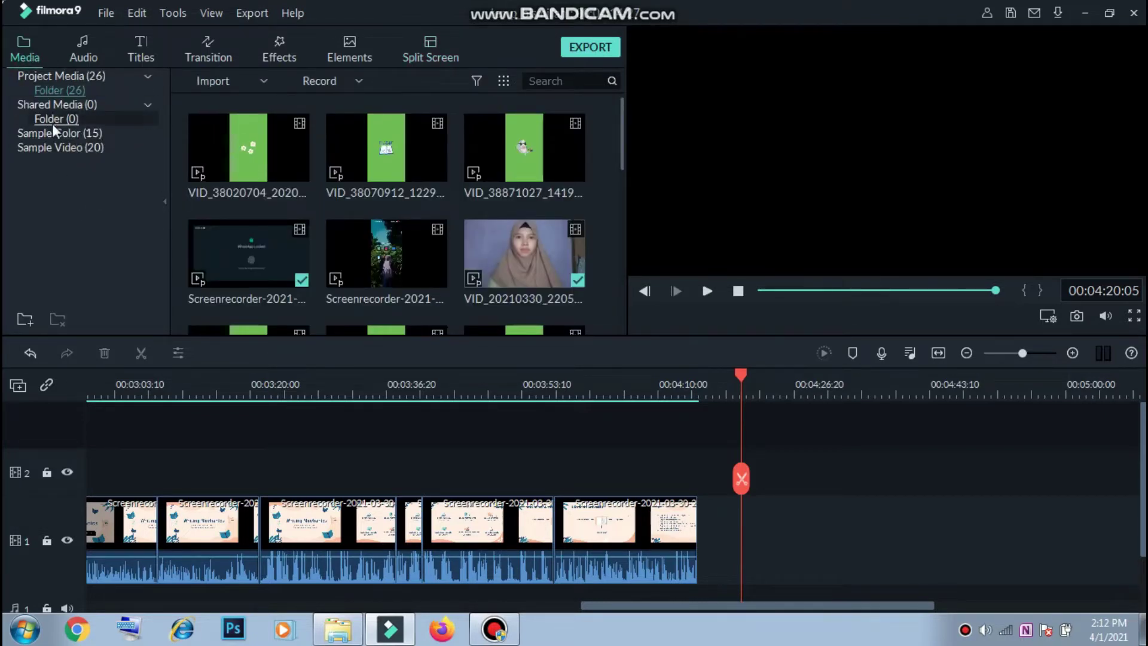
pyautogui.click(81, 133)
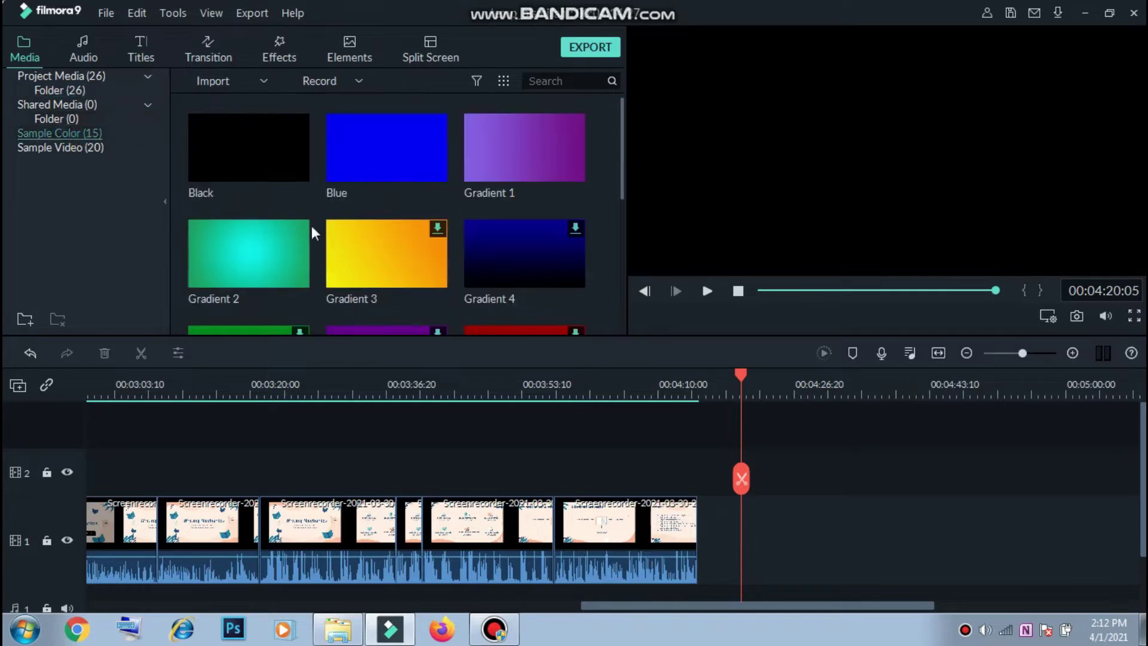
pyautogui.scroll(-5, 311, 224)
pyautogui.click(95, 148)
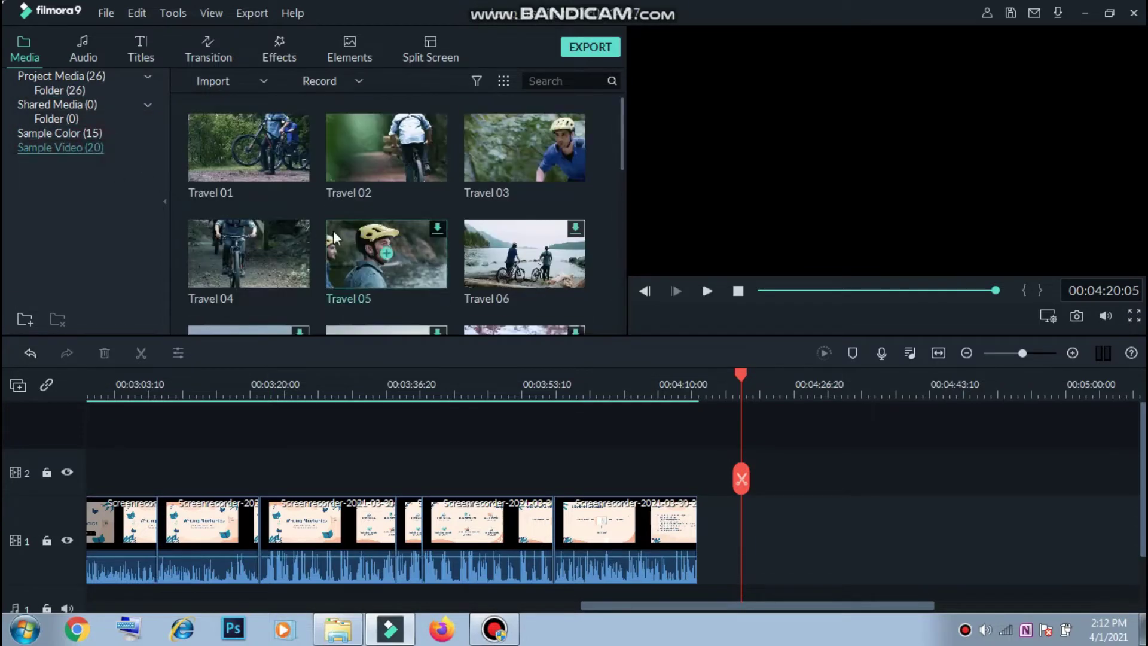
pyautogui.click(54, 79)
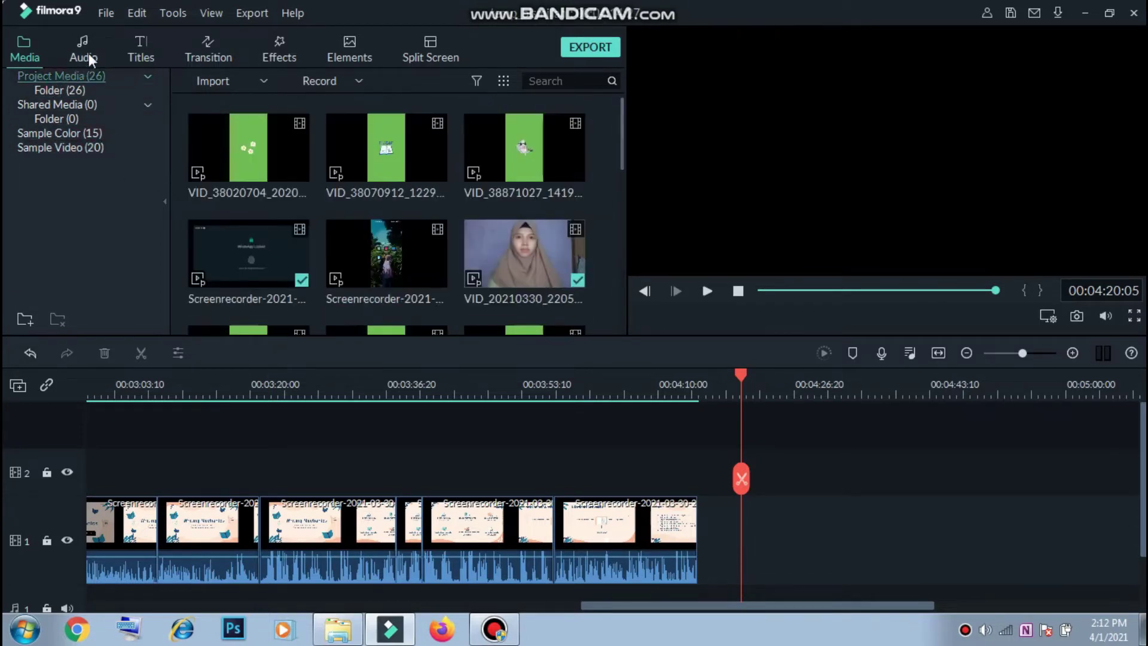
# Browse the included title presets, music tracks and transitions, including the ripple and dissolve category.
pyautogui.click(140, 47)
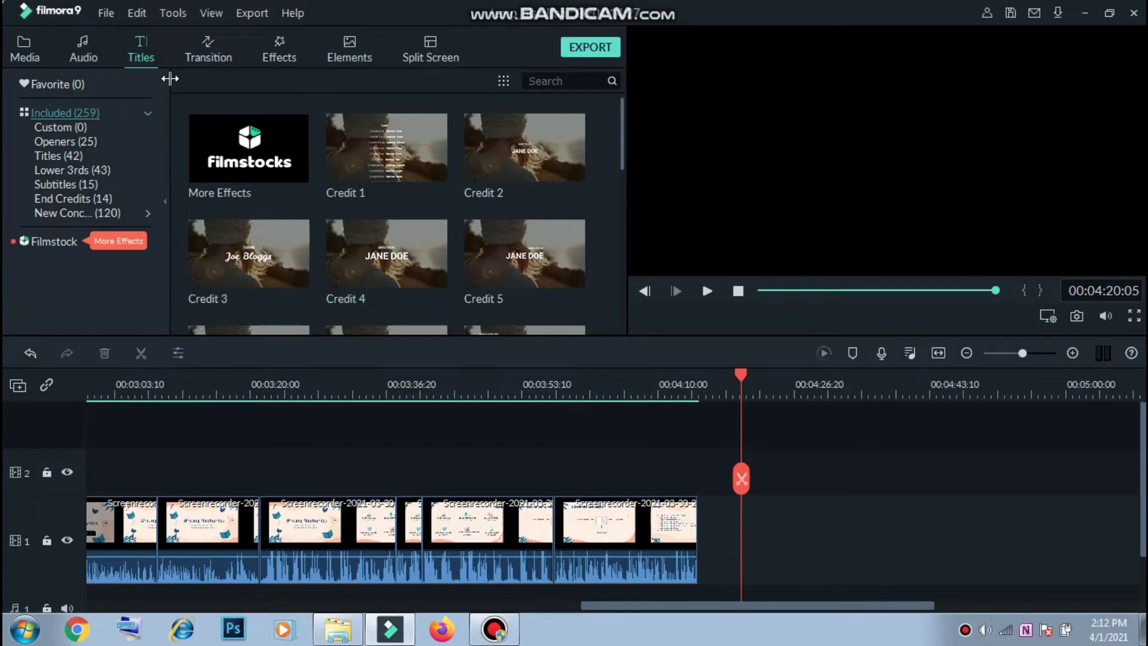
pyautogui.click(82, 59)
pyautogui.scroll(-10, 370, 254)
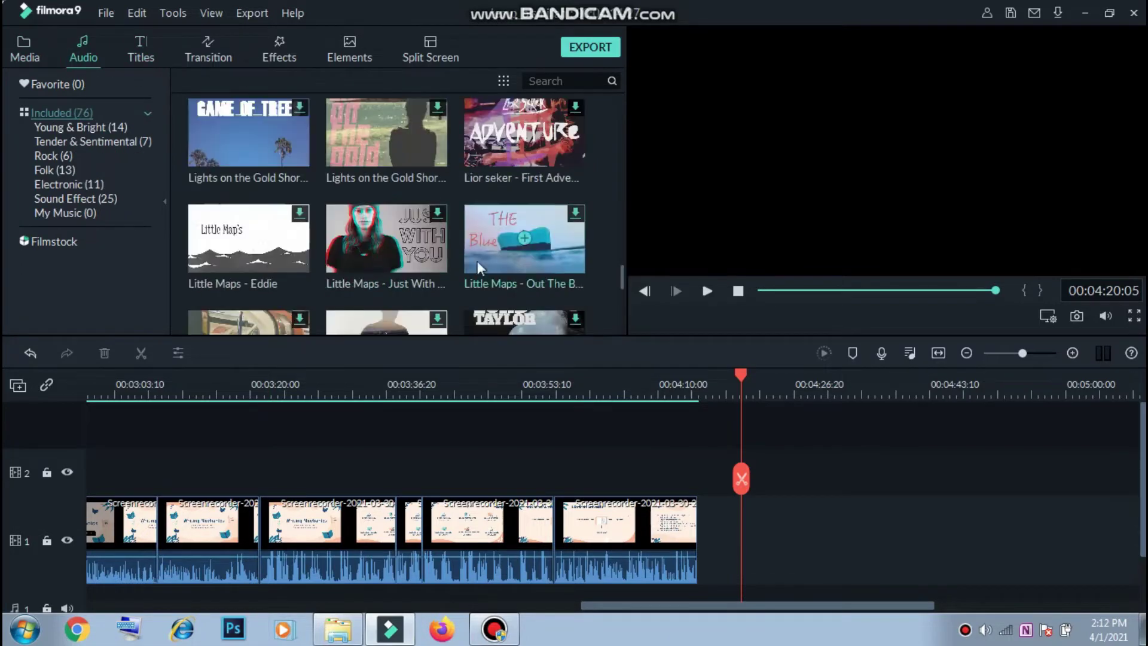
pyautogui.click(213, 52)
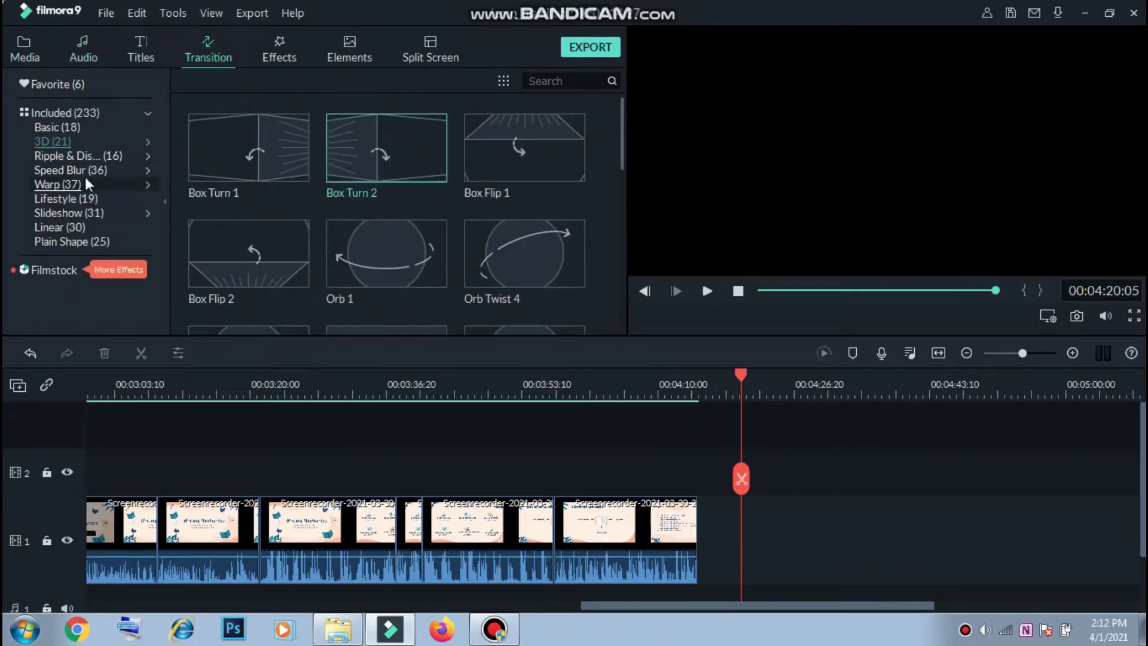
pyautogui.click(63, 160)
# View the presets in the Titles and Subtitles categories of the titles library.
pyautogui.click(139, 46)
pyautogui.click(70, 154)
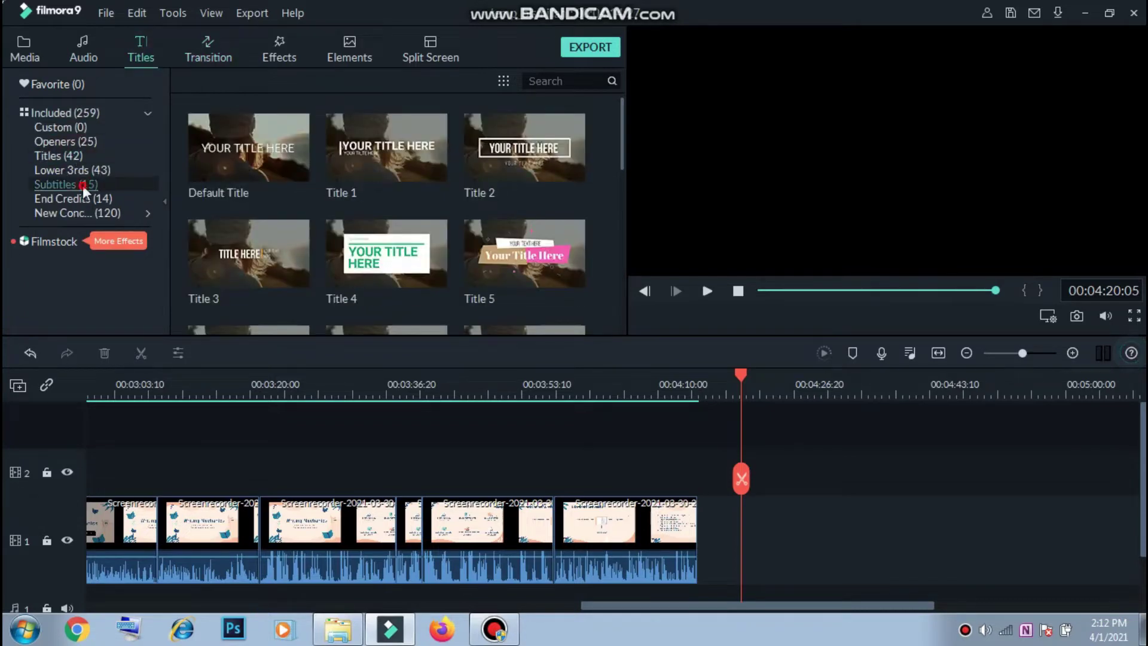
pyautogui.click(83, 186)
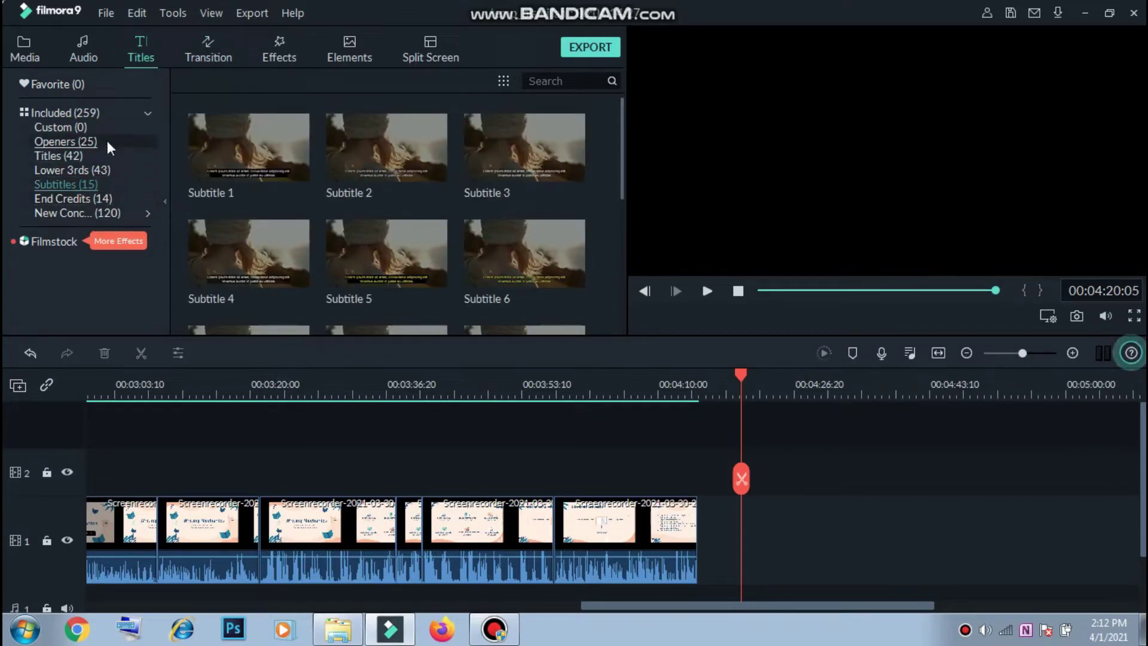
# View the presets in the Openers category of the titles library and return to the project media.
pyautogui.click(63, 142)
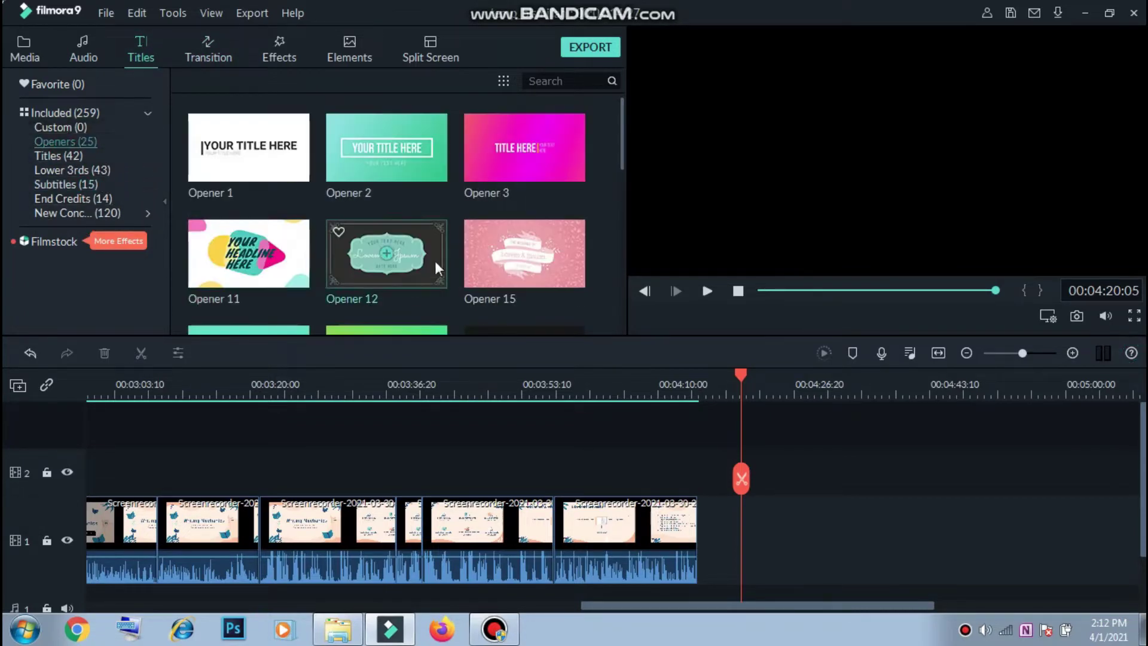
pyautogui.scroll(-5, 437, 260)
pyautogui.scroll(5, 436, 260)
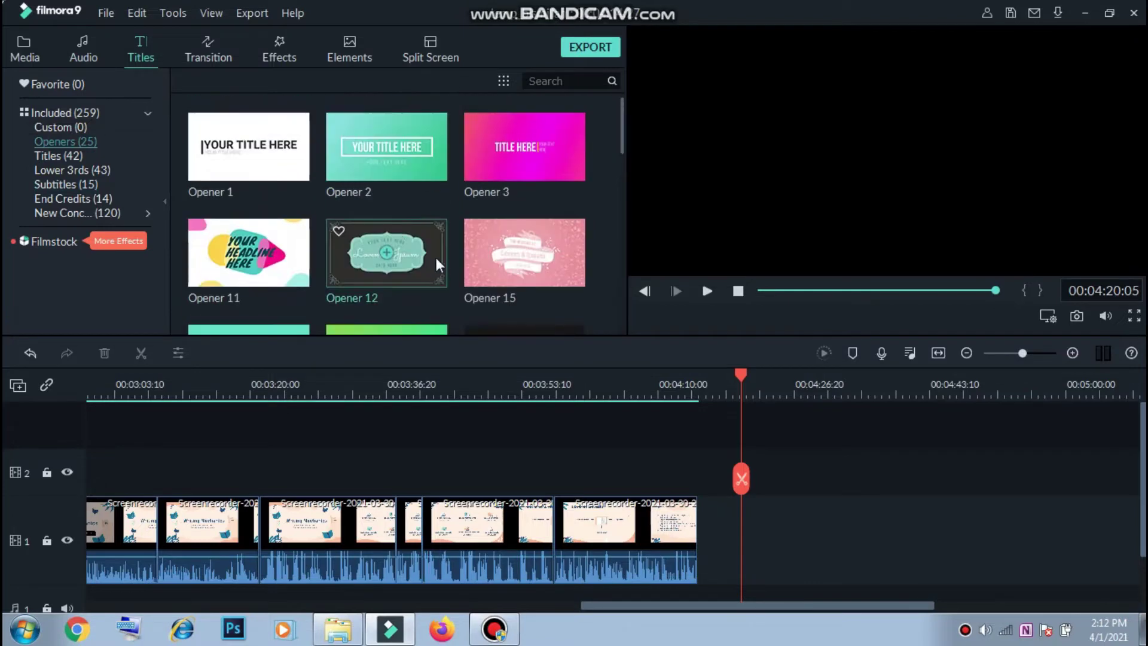
pyautogui.click(37, 114)
pyautogui.click(24, 51)
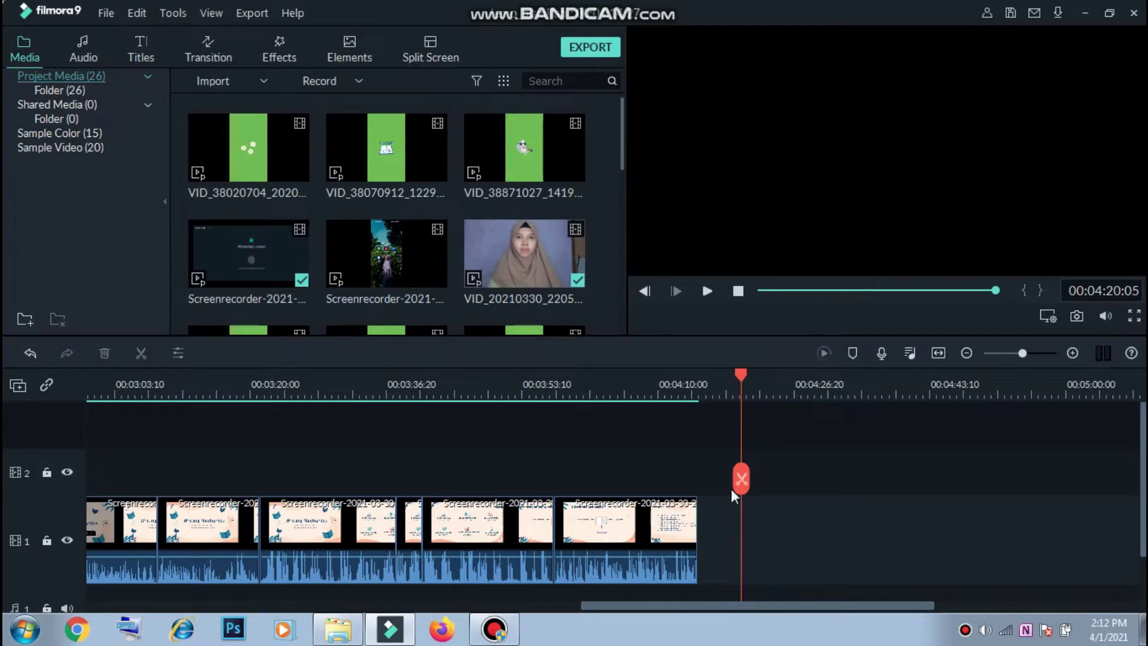
# Play the last clip on track 1 from about 00:04:08 to its end.
pyautogui.click(646, 395)
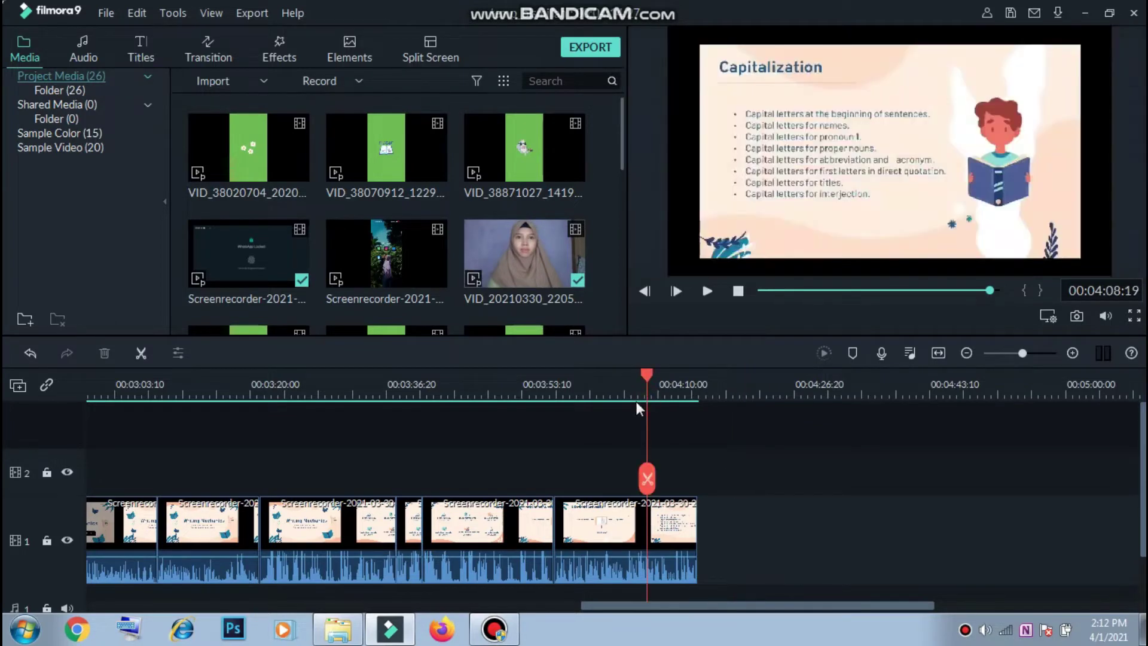
pyautogui.press('space')
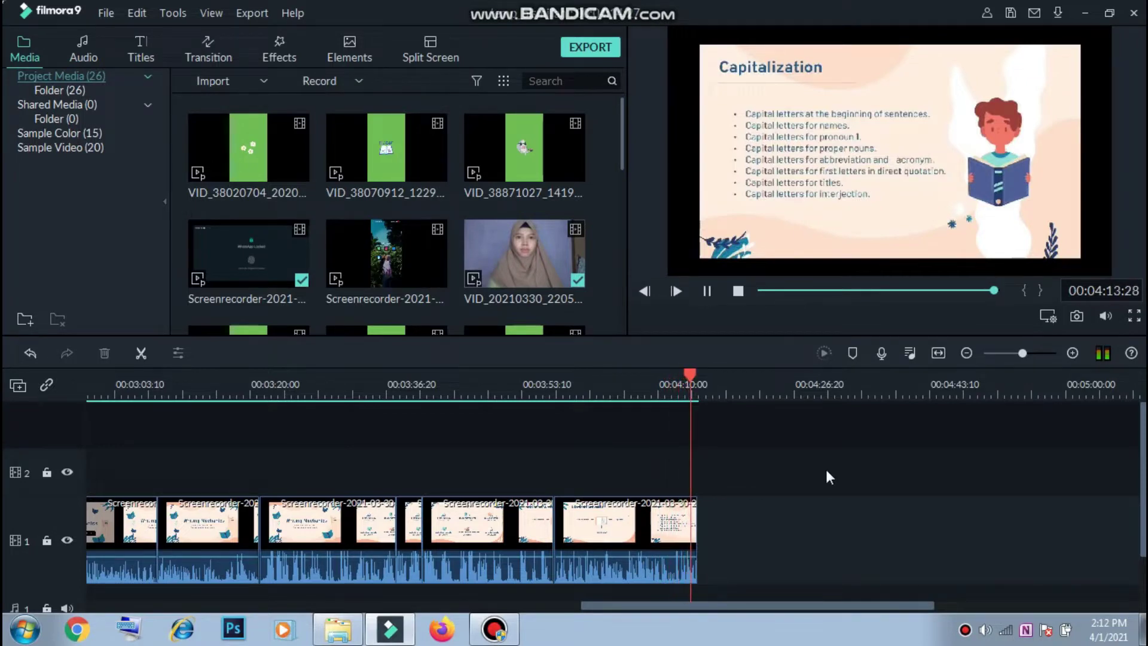
pyautogui.press('space')
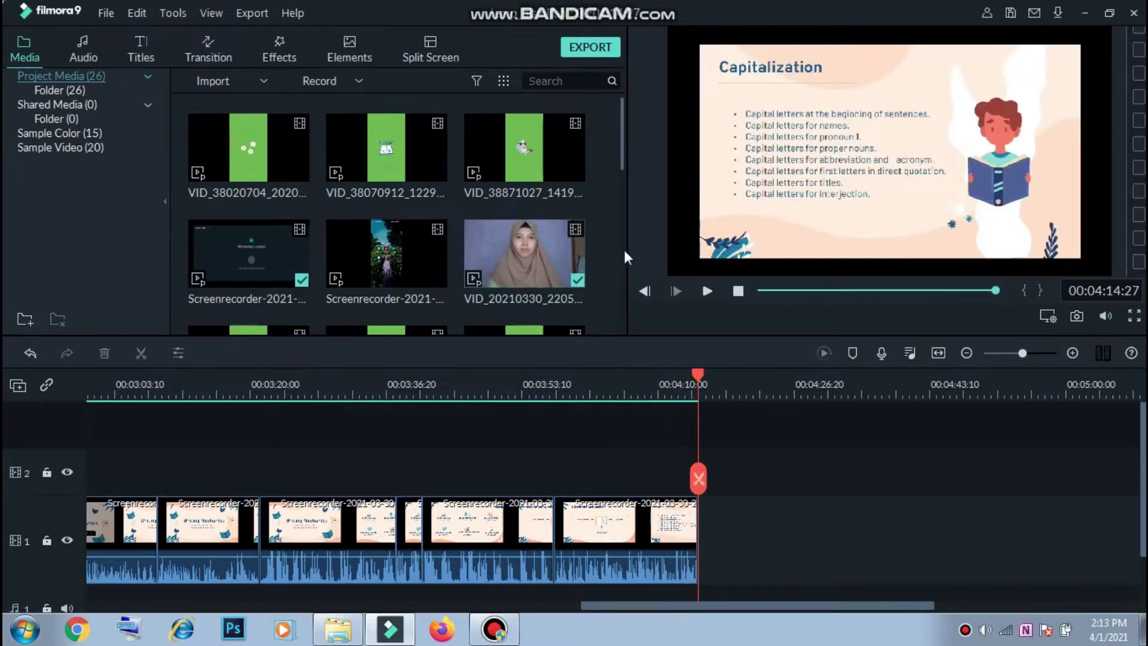
# Delete the black-and-white drawing video, whose name starts with 041ca2a4167dd4a41, from the project media.
pyautogui.scroll(-10, 584, 239)
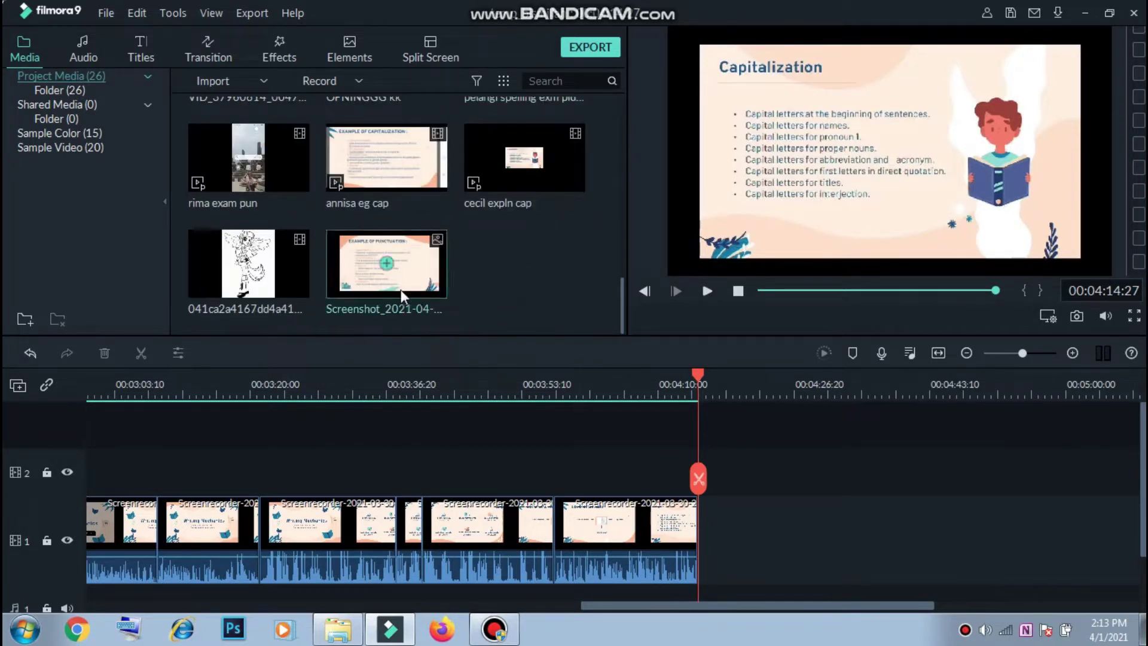
pyautogui.click(288, 292)
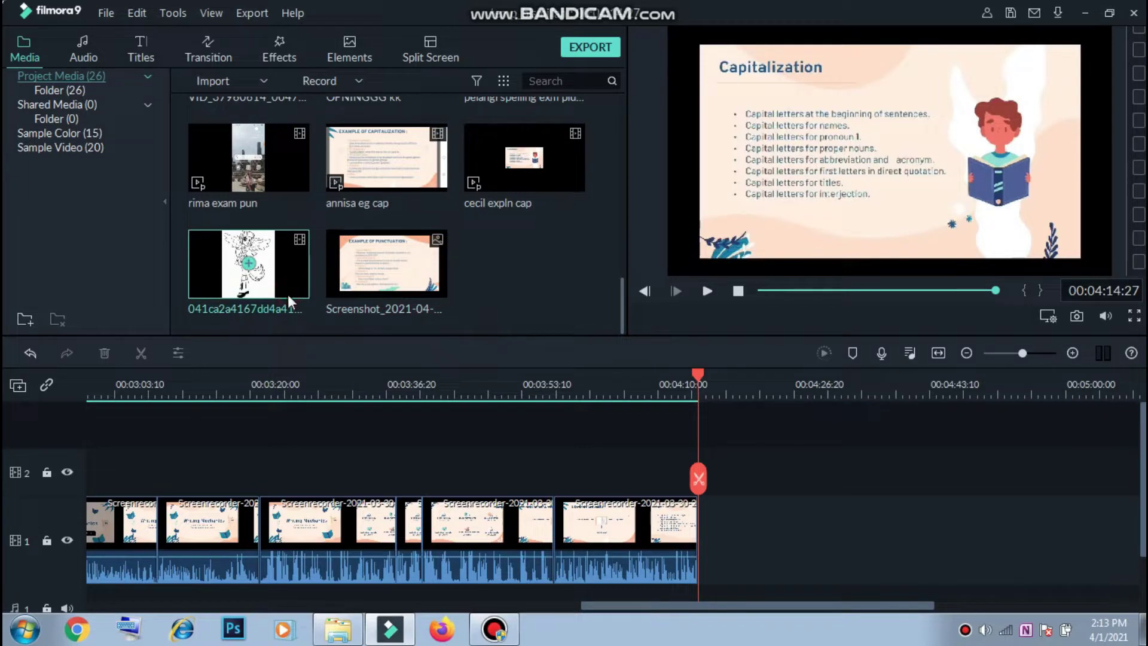
pyautogui.press('Delete')
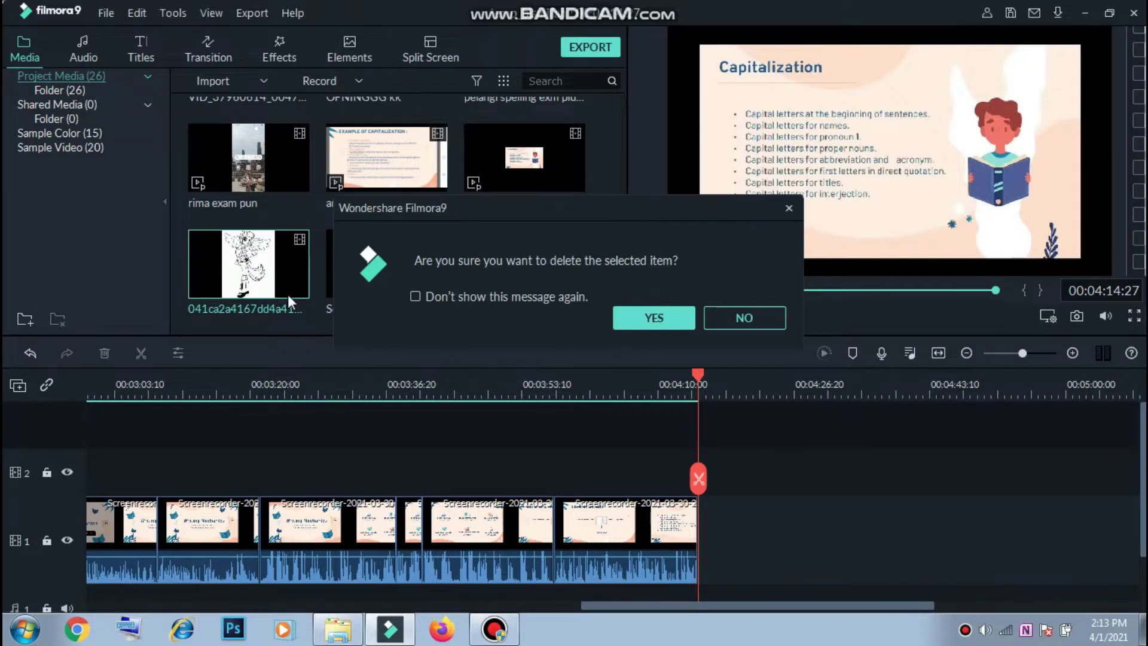
pyautogui.click(654, 318)
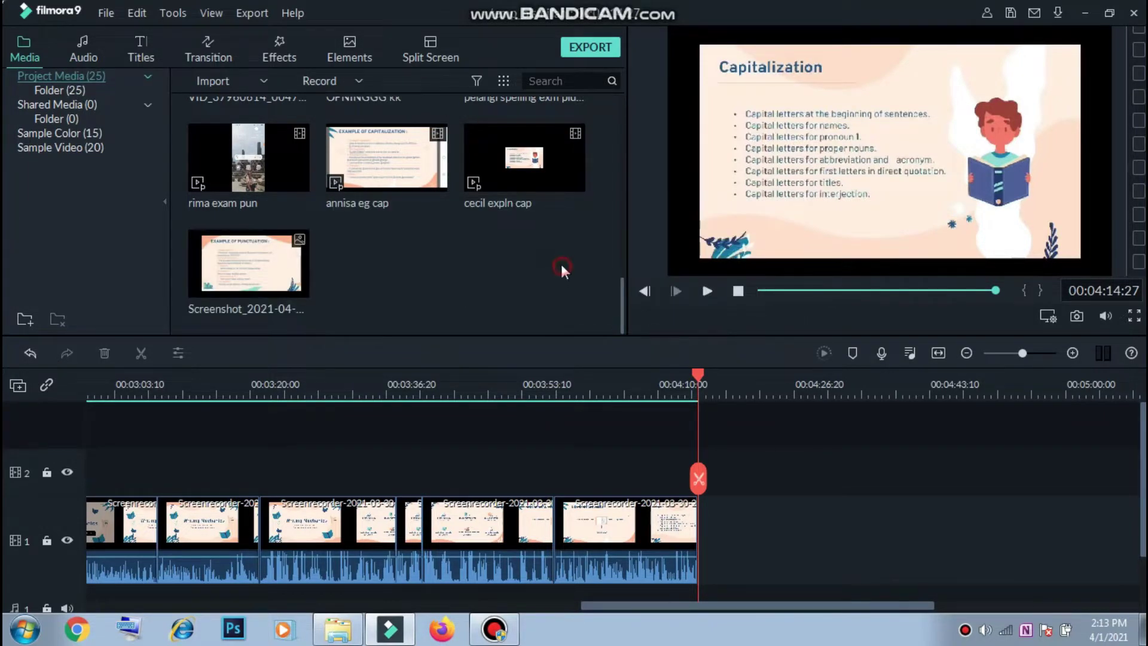
# Add the "expln cap" video after the last clip on track 1 and remove the gap in front of it.
pyautogui.moveTo(526, 168); pyautogui.dragTo(746, 538)
pyautogui.click(714, 556)
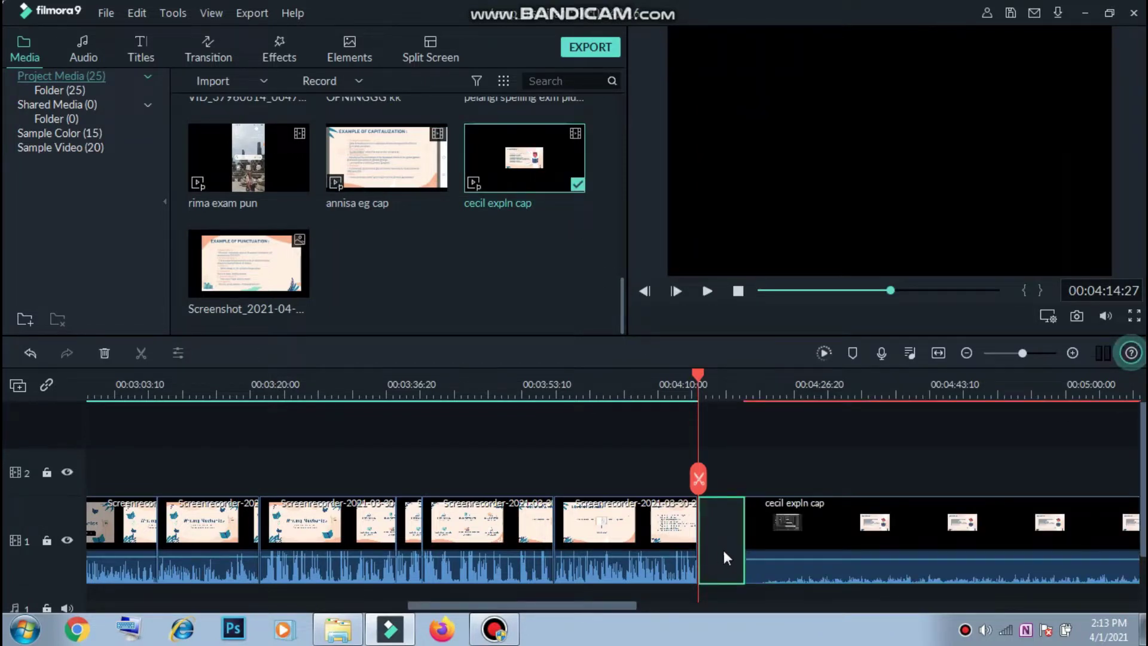
pyautogui.press('Delete')
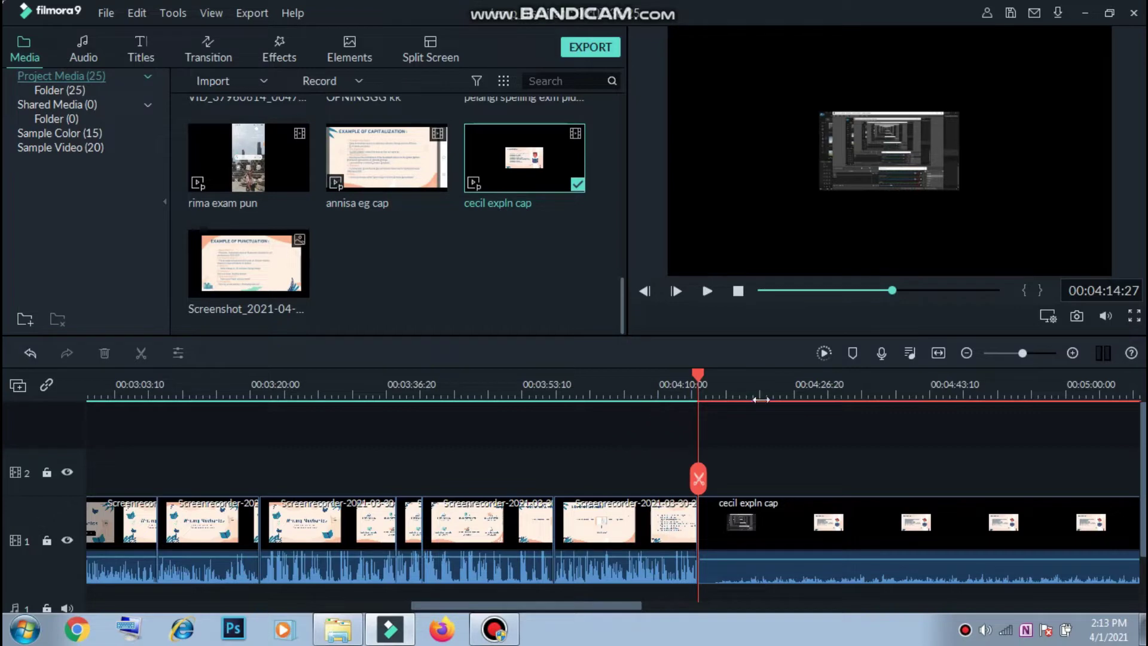
# Try to render the timeline preview for smooth playback of the newly added clip.
pyautogui.click(823, 353)
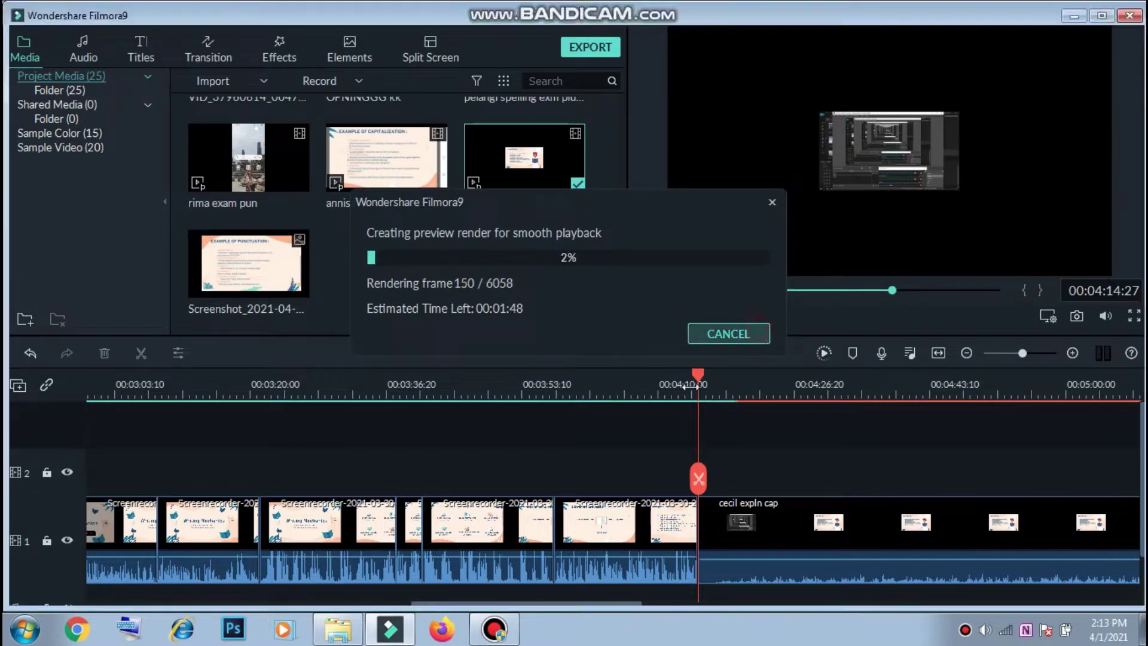
pyautogui.press('Escape')
pyautogui.click(870, 518)
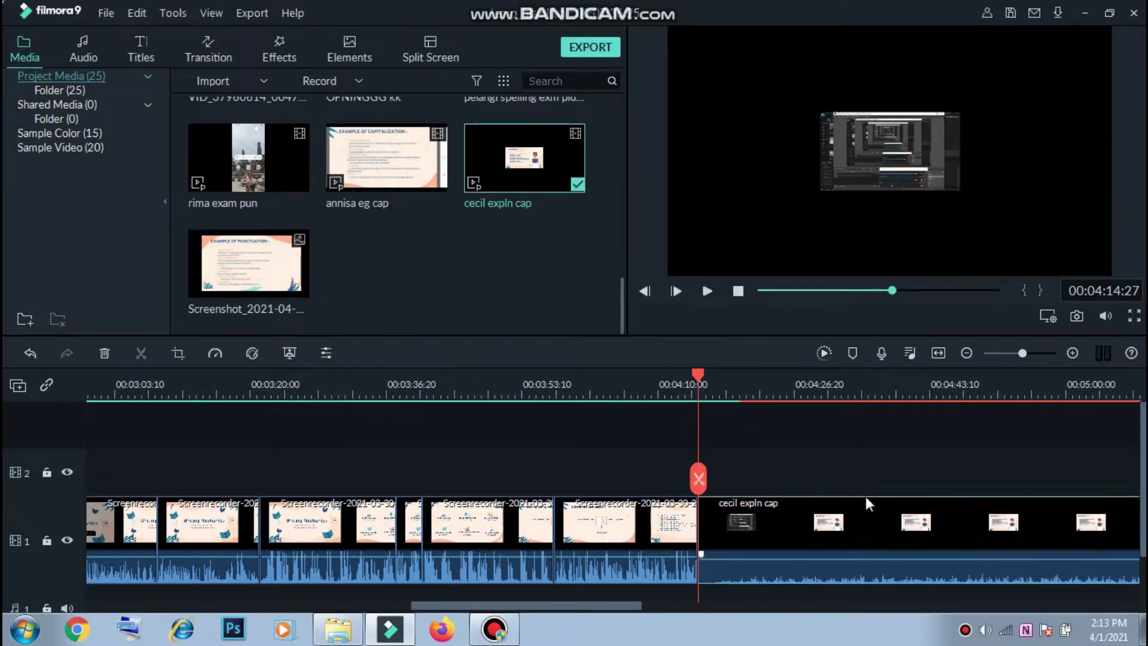
pyautogui.click(824, 354)
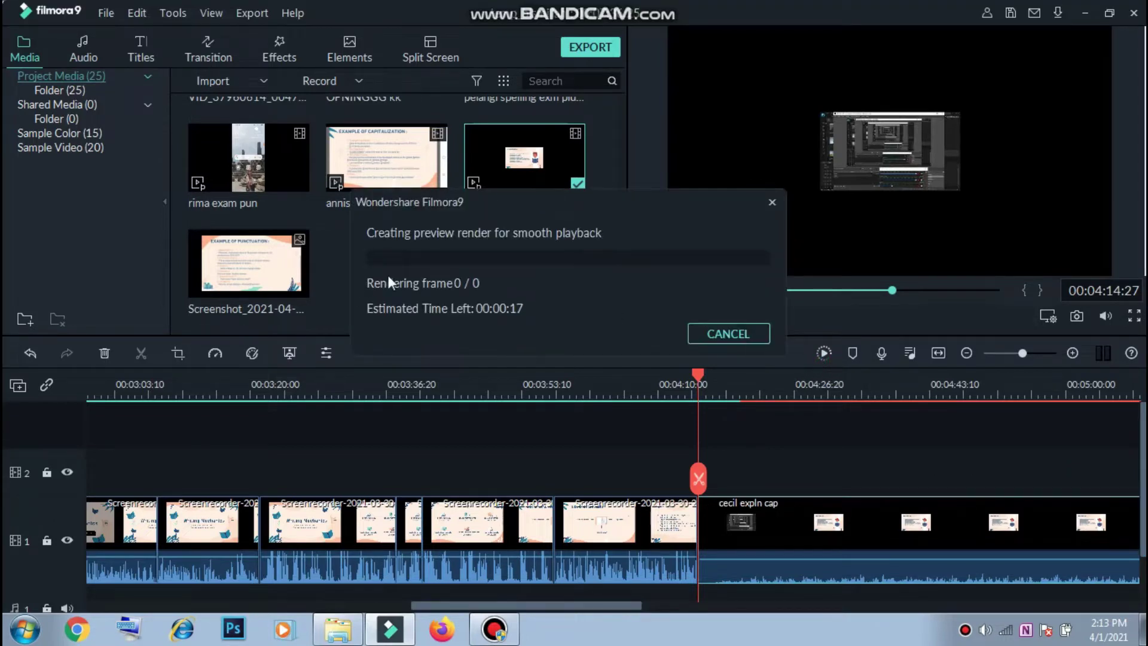
pyautogui.click(755, 336)
pyautogui.click(757, 460)
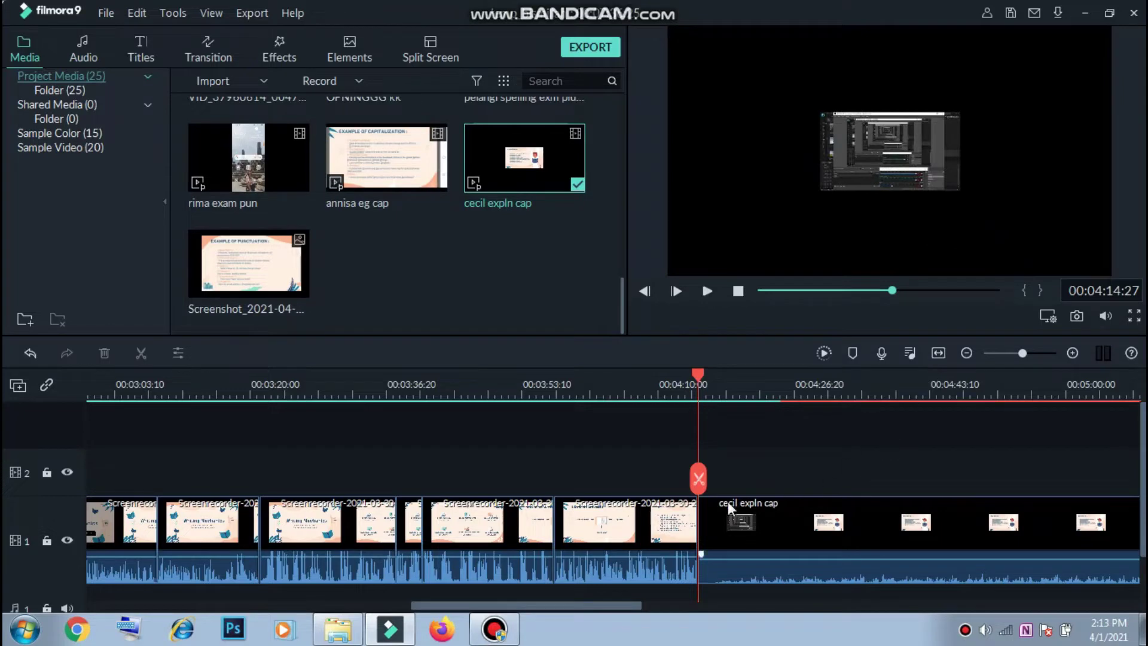
# Play the opening of the added "expln cap" clip and raise its audio volume to the maximum level.
pyautogui.press('space')
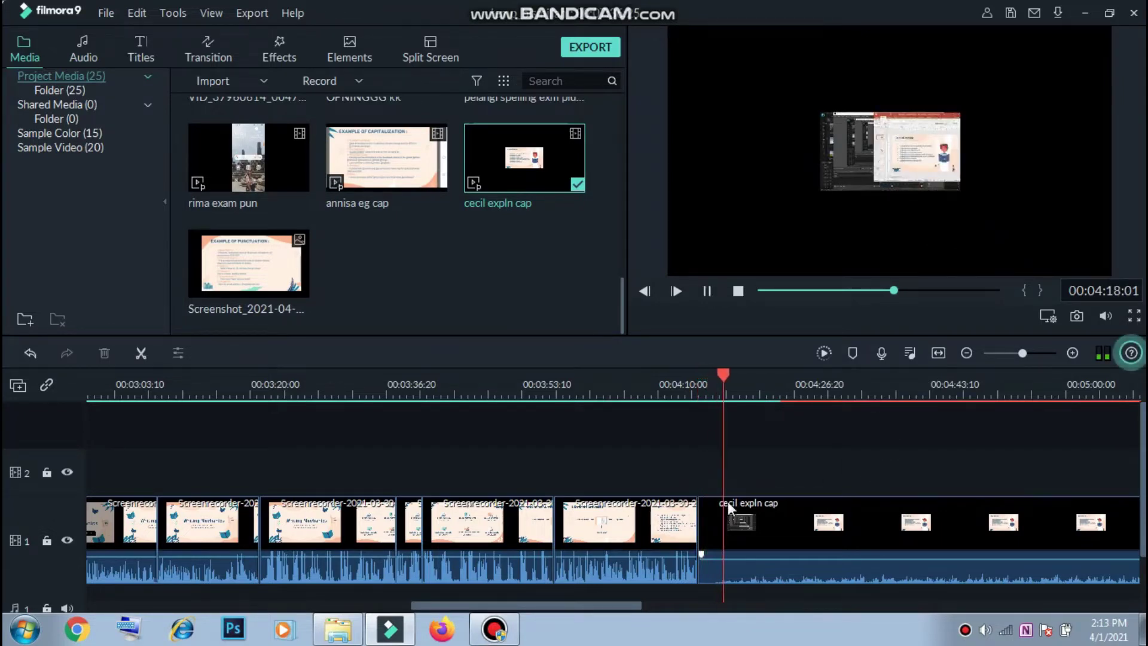
pyautogui.press('space')
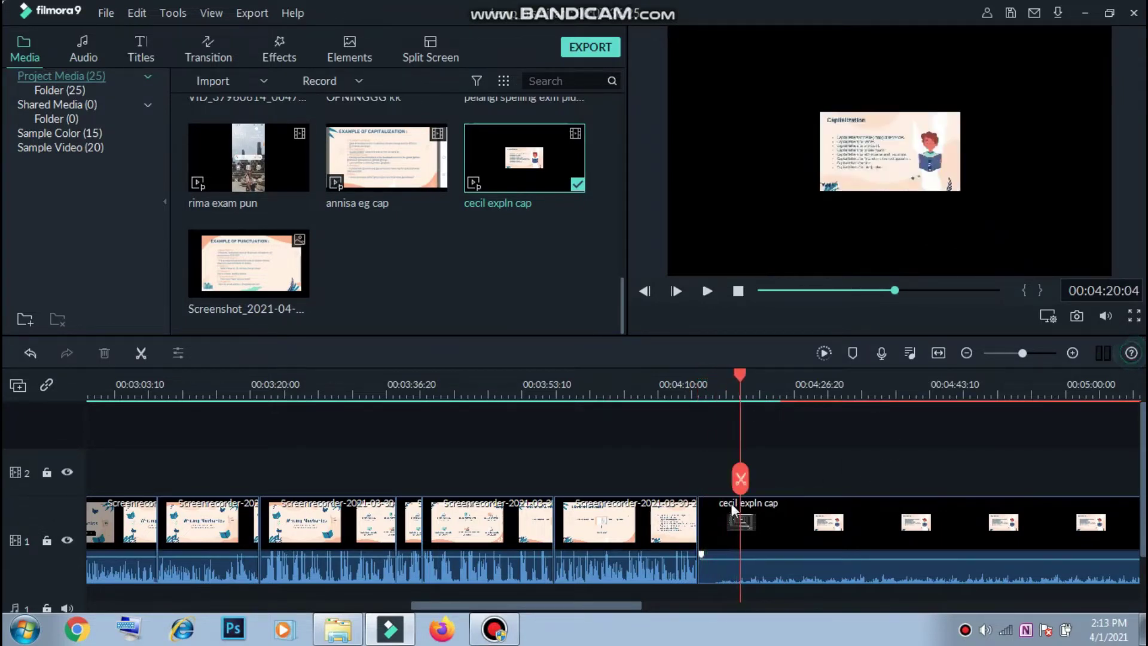
pyautogui.doubleClick(896, 526)
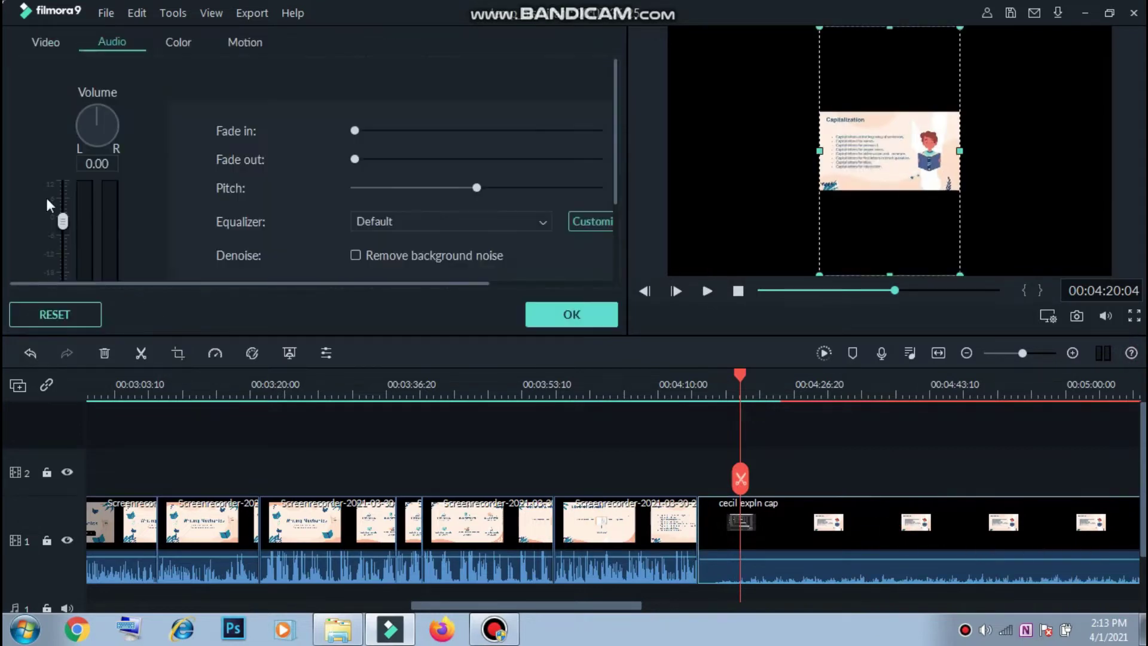
pyautogui.moveTo(62, 227); pyautogui.dragTo(62, 187)
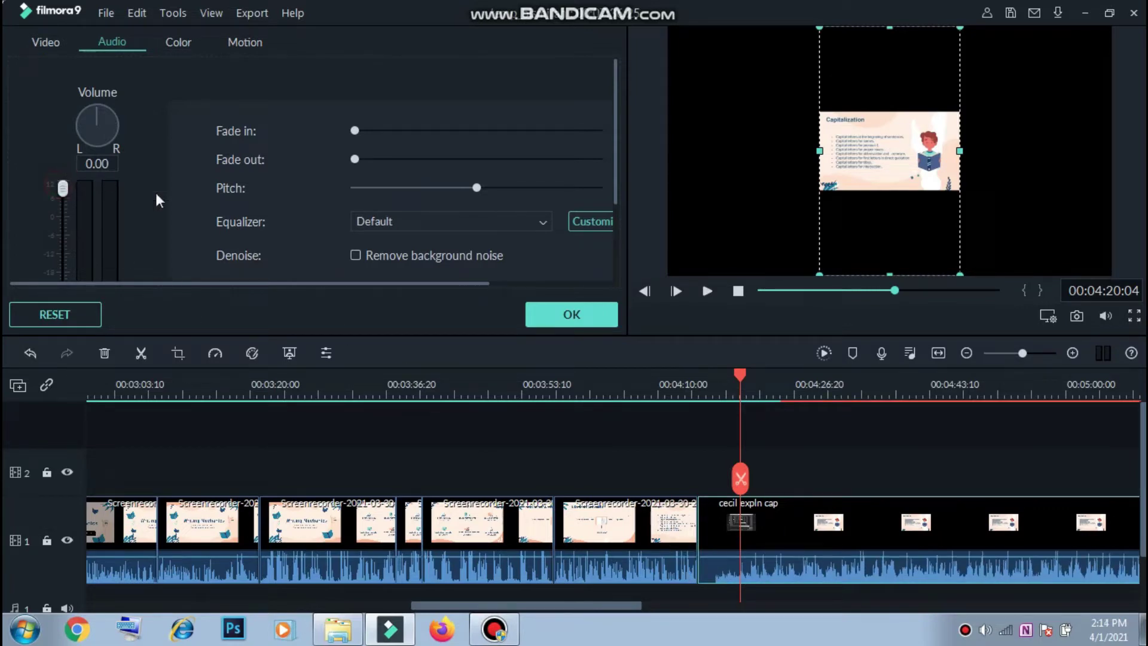
pyautogui.click(579, 313)
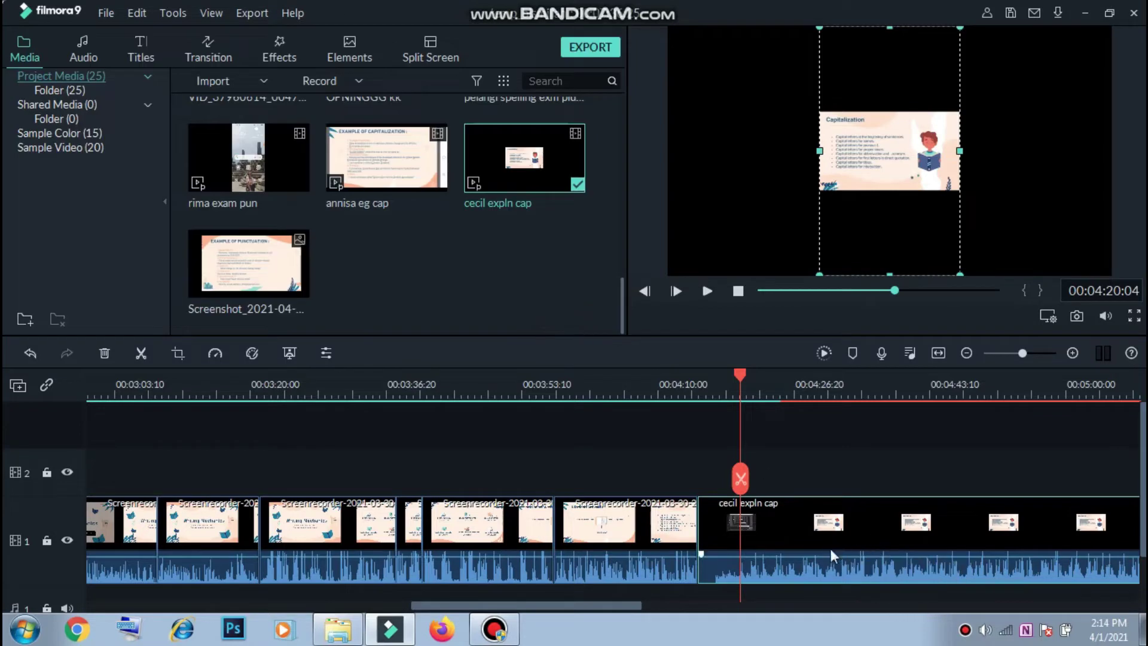
# Crop the "expln cap" clip to a custom 720 x 402 area around the slide, excluding the black bands above and below.
pyautogui.click(718, 389)
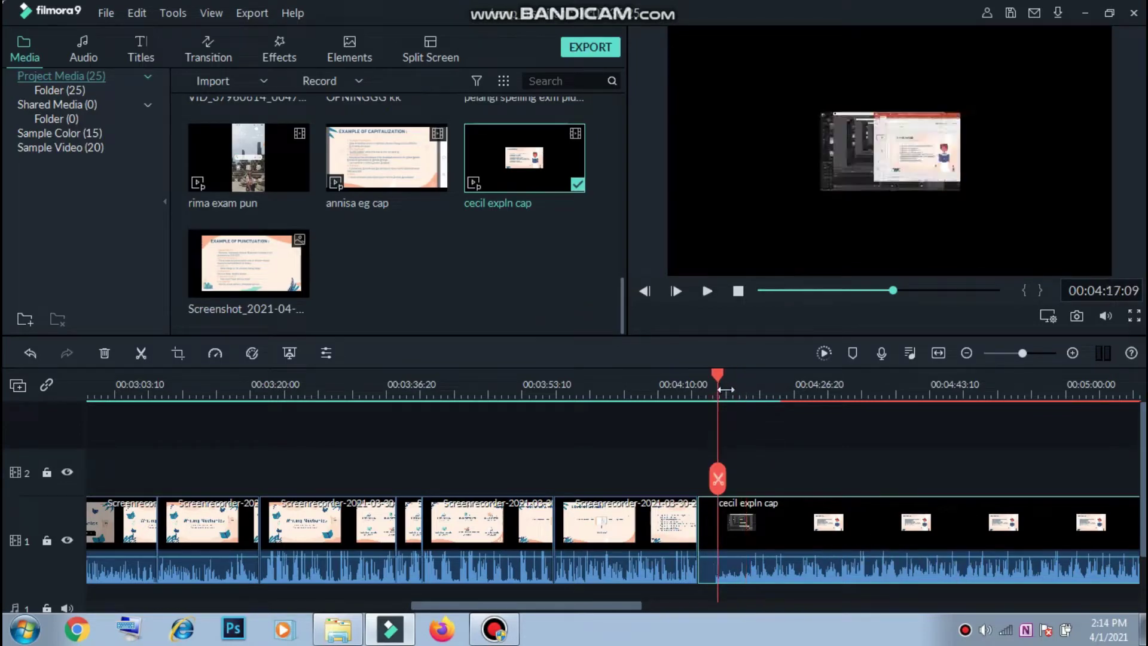
pyautogui.doubleClick(817, 535)
pyautogui.click(875, 389)
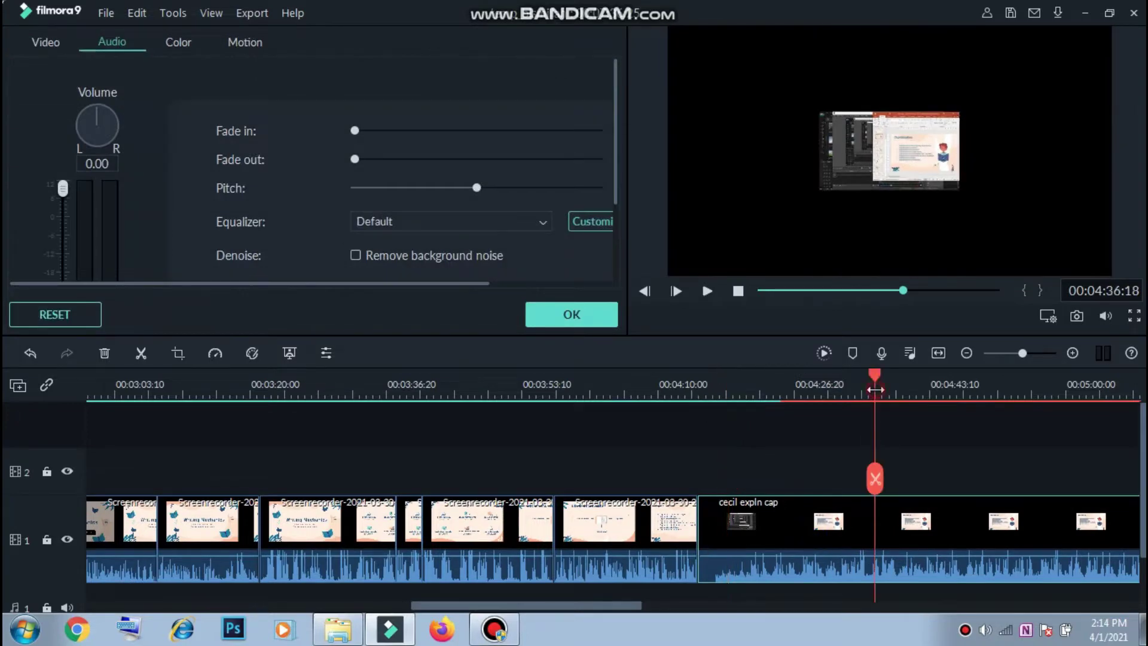
pyautogui.rightClick(929, 549)
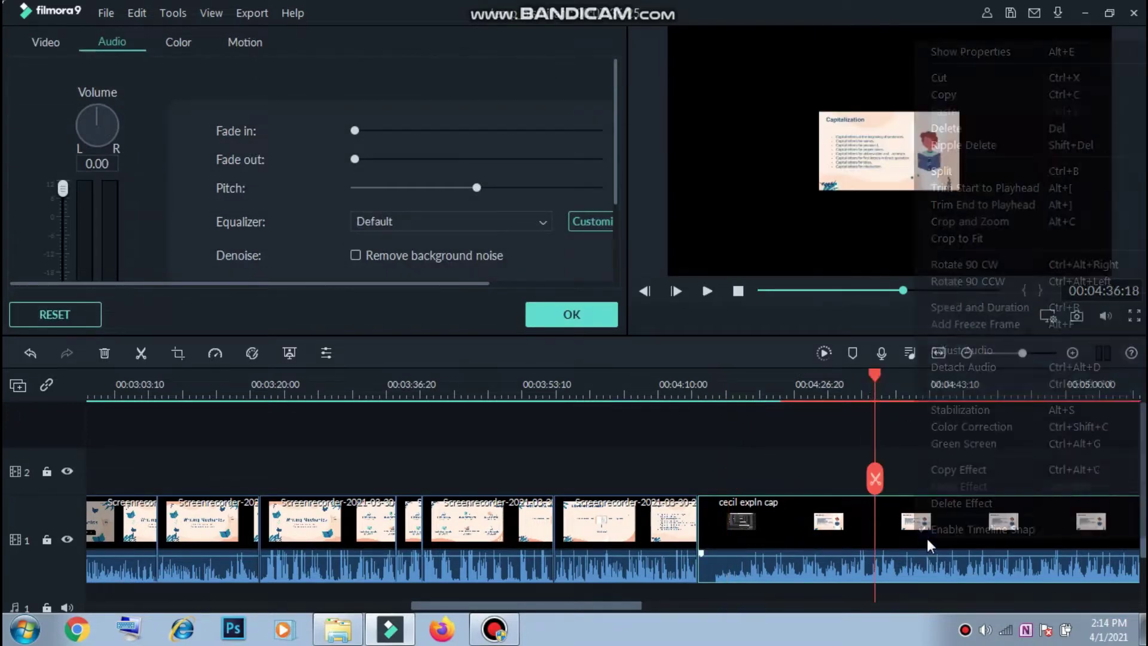
pyautogui.click(992, 222)
pyautogui.click(417, 459)
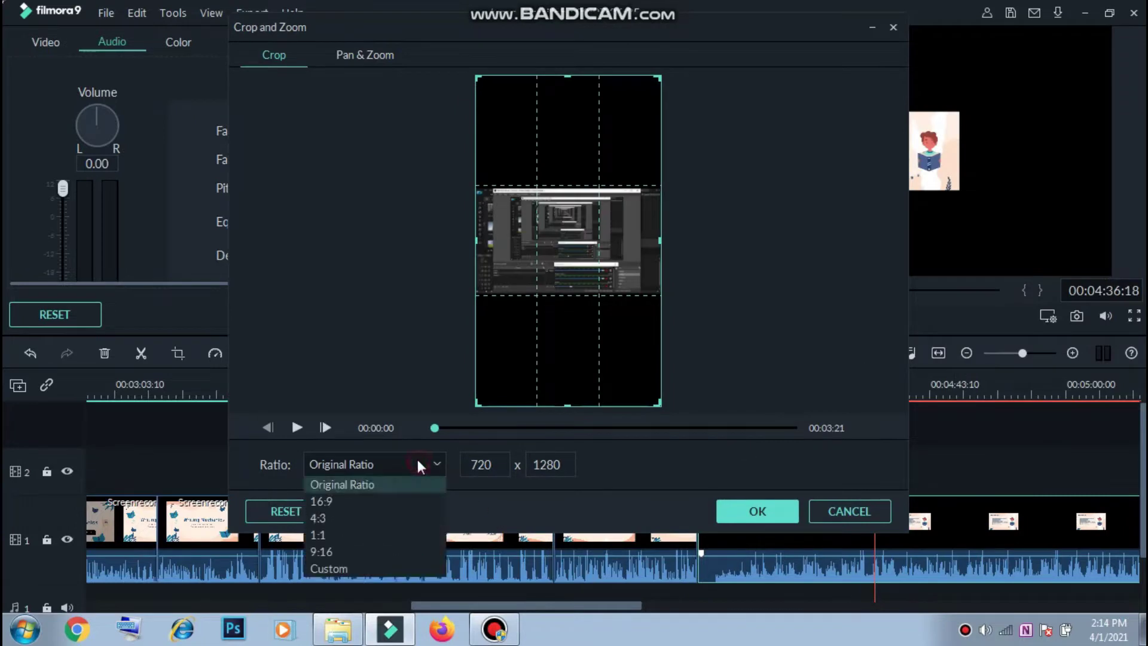
pyautogui.click(525, 428)
pyautogui.moveTo(567, 405); pyautogui.dragTo(576, 293)
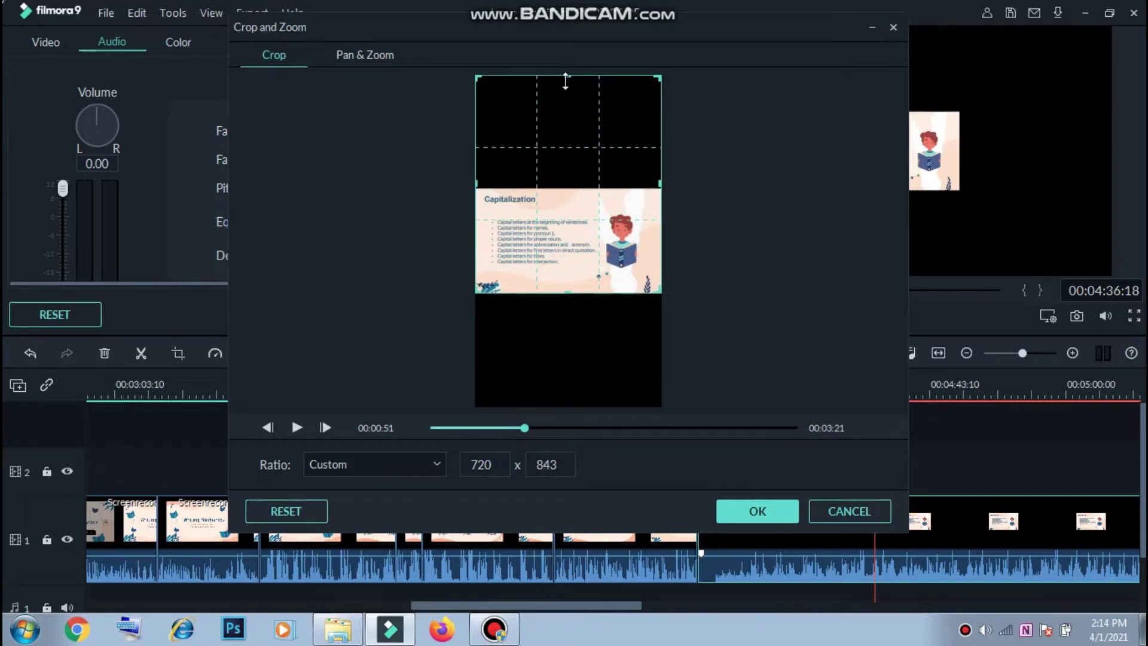
pyautogui.moveTo(566, 81); pyautogui.dragTo(566, 189)
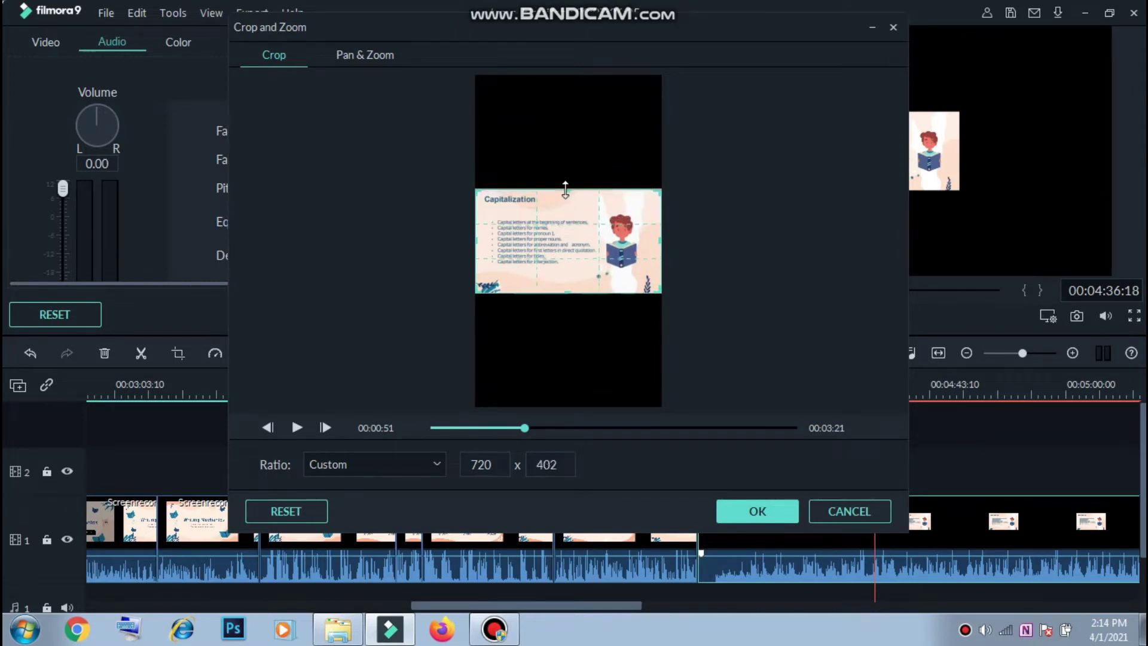
pyautogui.click(758, 512)
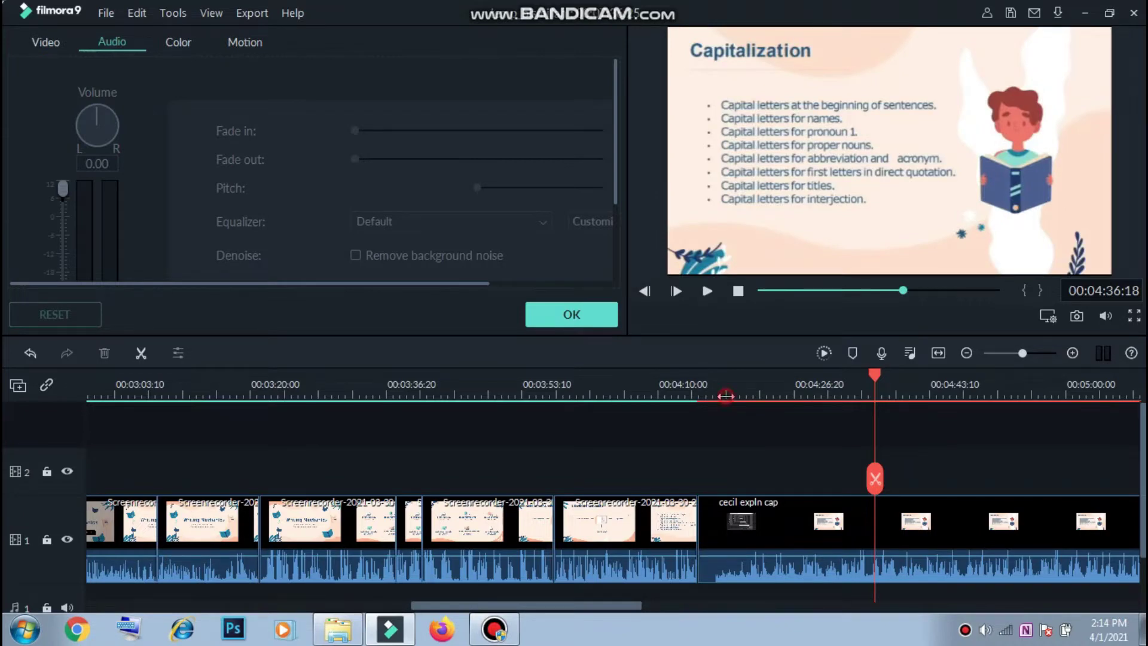
# Play the cropped clip from about 00:04:18 until the full slide fills the picture.
pyautogui.click(725, 396)
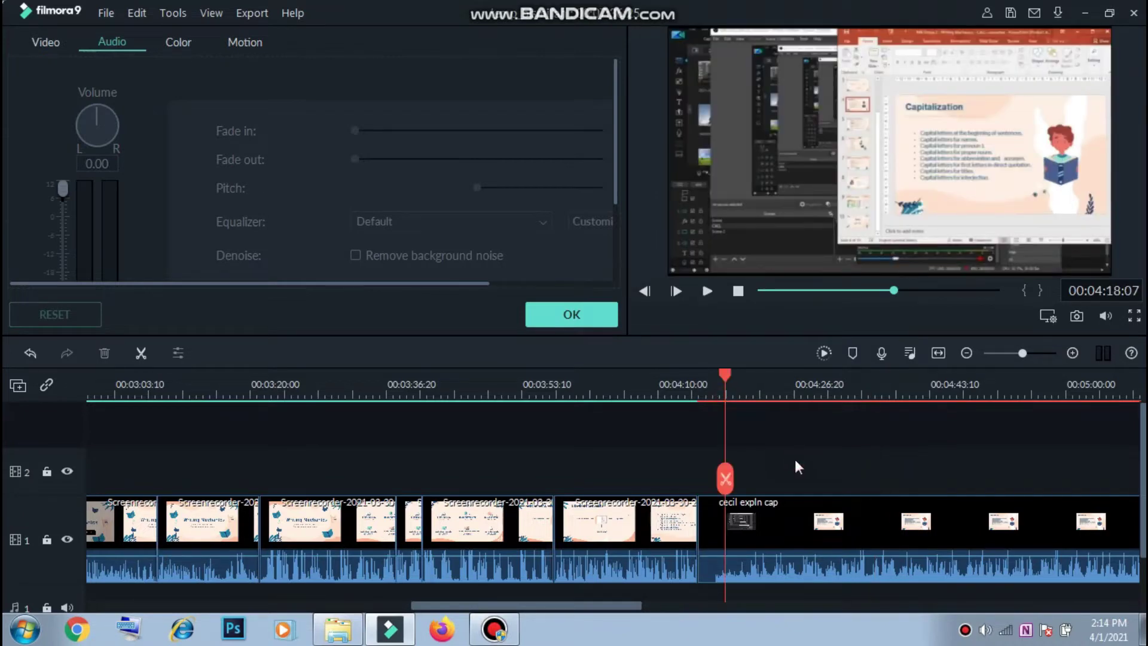
pyautogui.press('space')
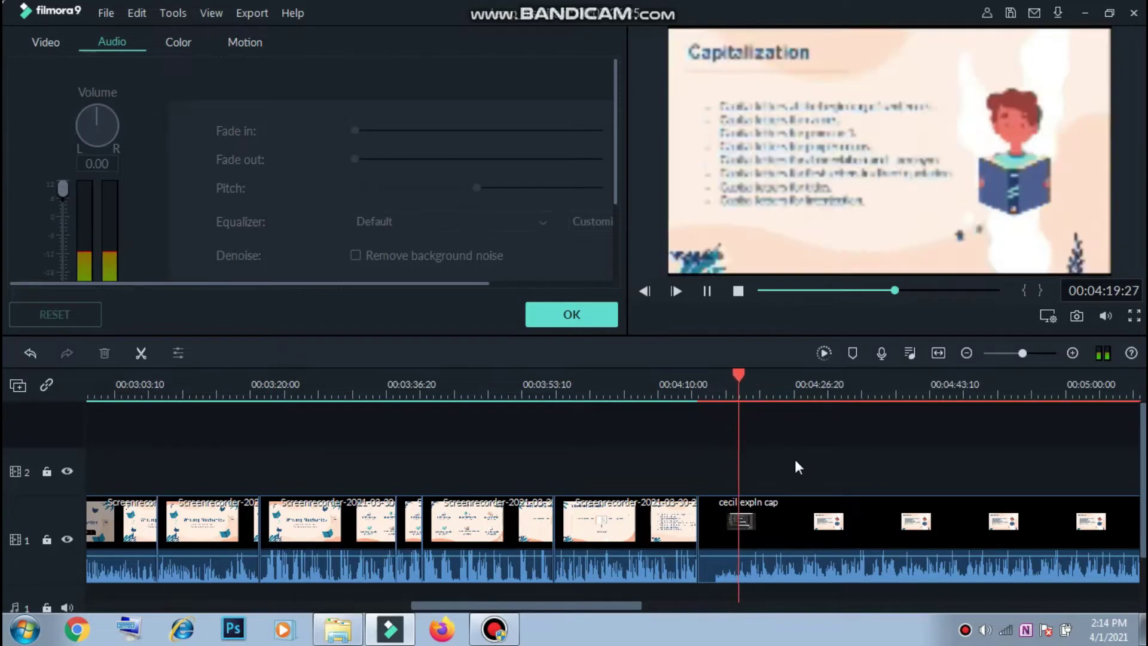
pyautogui.press('space')
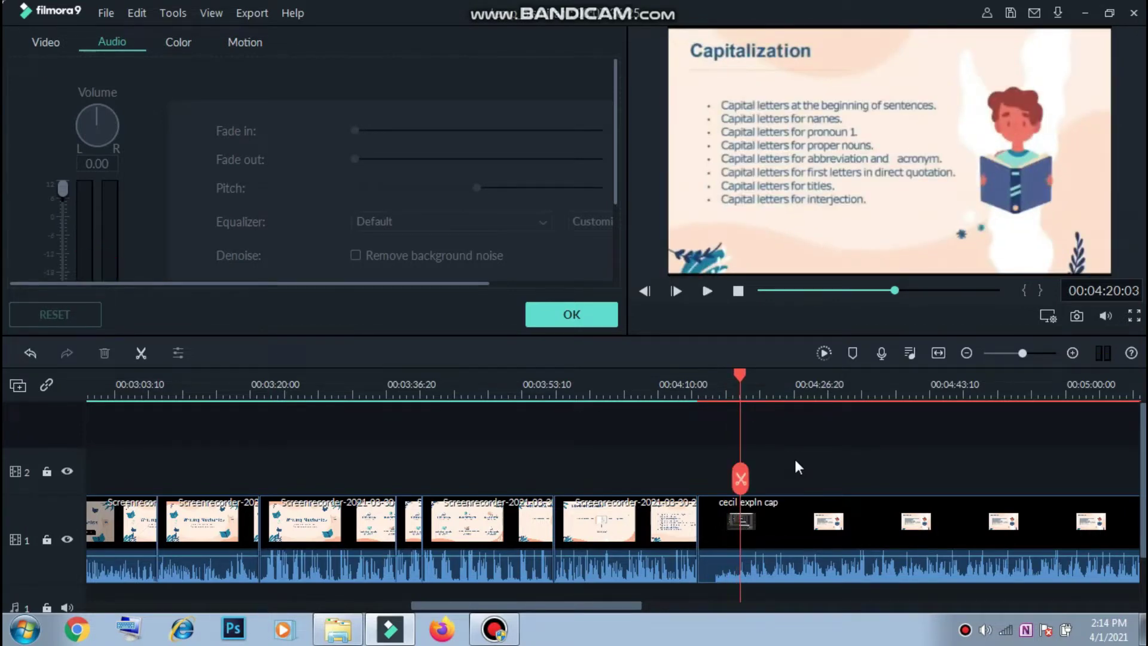
# Step the playhead back frame by frame to 00:04:19:24 and split the "expln cap" clip there.
pyautogui.press('Left')
pyautogui.press('Left')
pyautogui.press('Left')
pyautogui.press('Left')
pyautogui.press('Left')
pyautogui.press('Left')
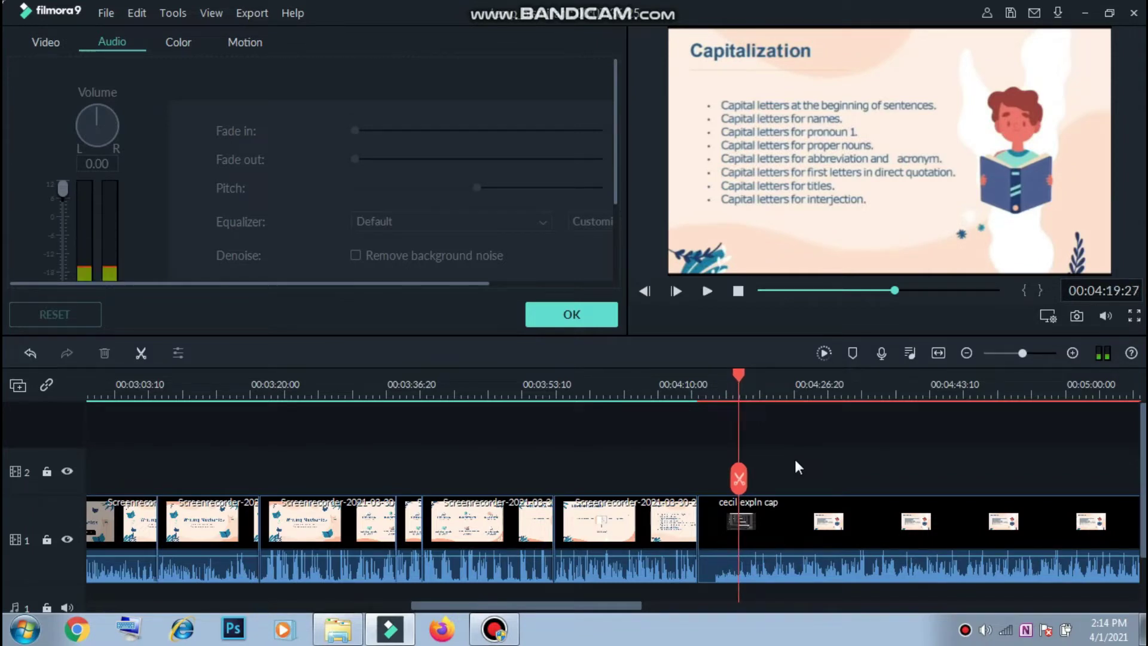
pyautogui.press('Left')
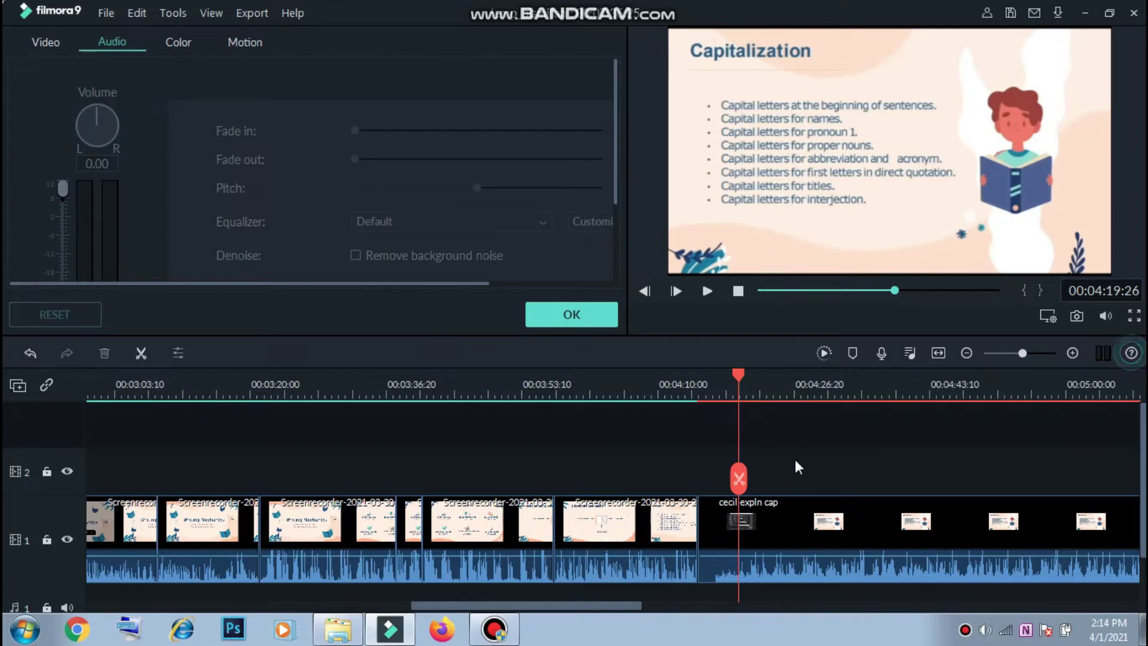
pyautogui.press('Left')
pyautogui.press('Left')
pyautogui.press('Left')
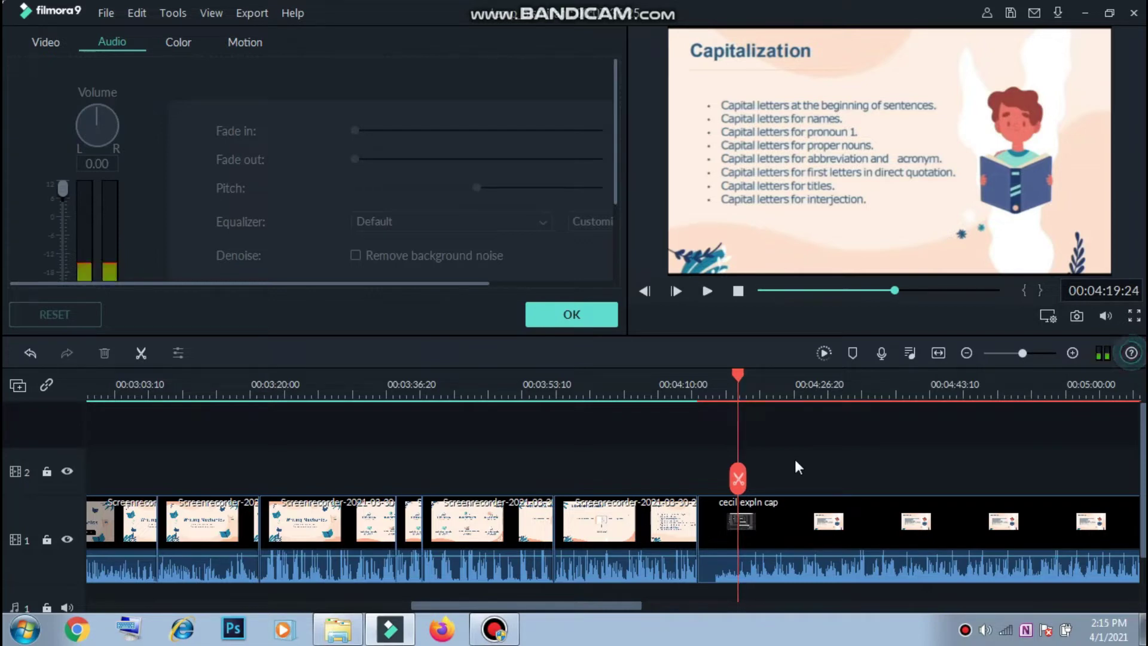
pyautogui.press('Right')
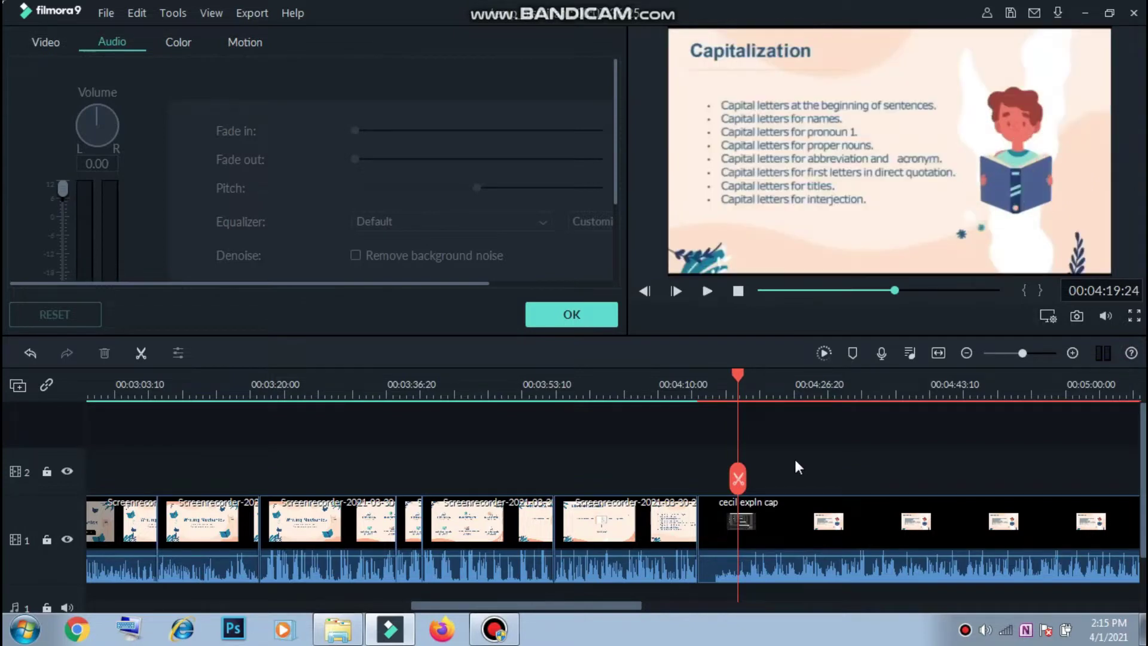
pyautogui.hotkey('ctrl', 'b')
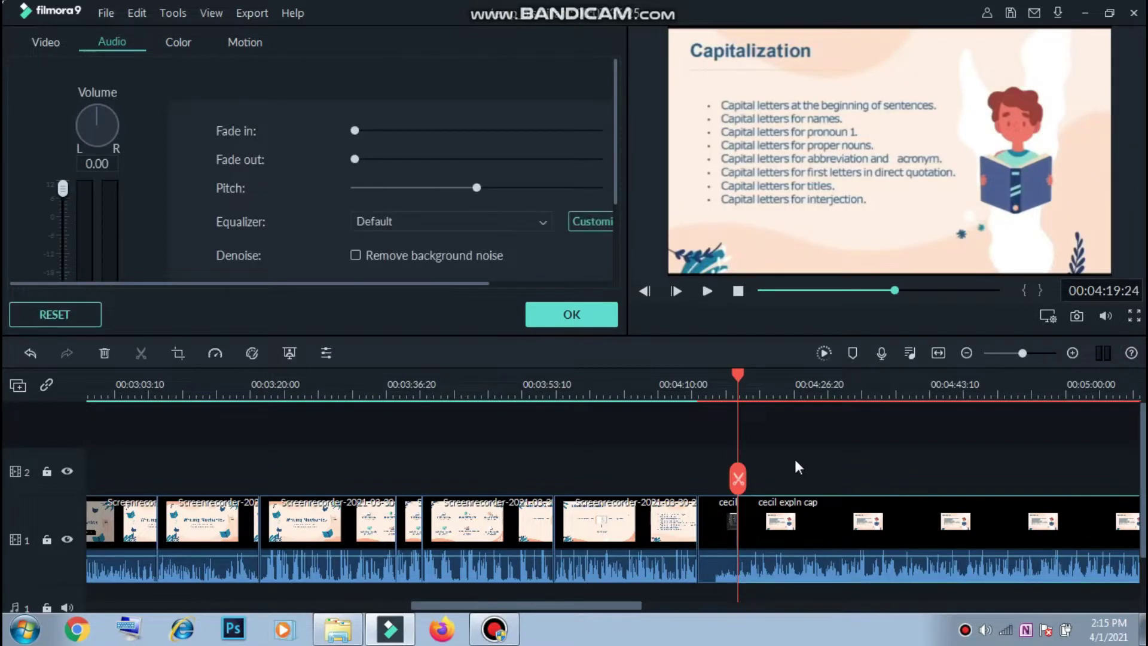
# Delete the short opening piece of the split "expln cap" clip and close the clip's audio settings.
pyautogui.click(707, 532)
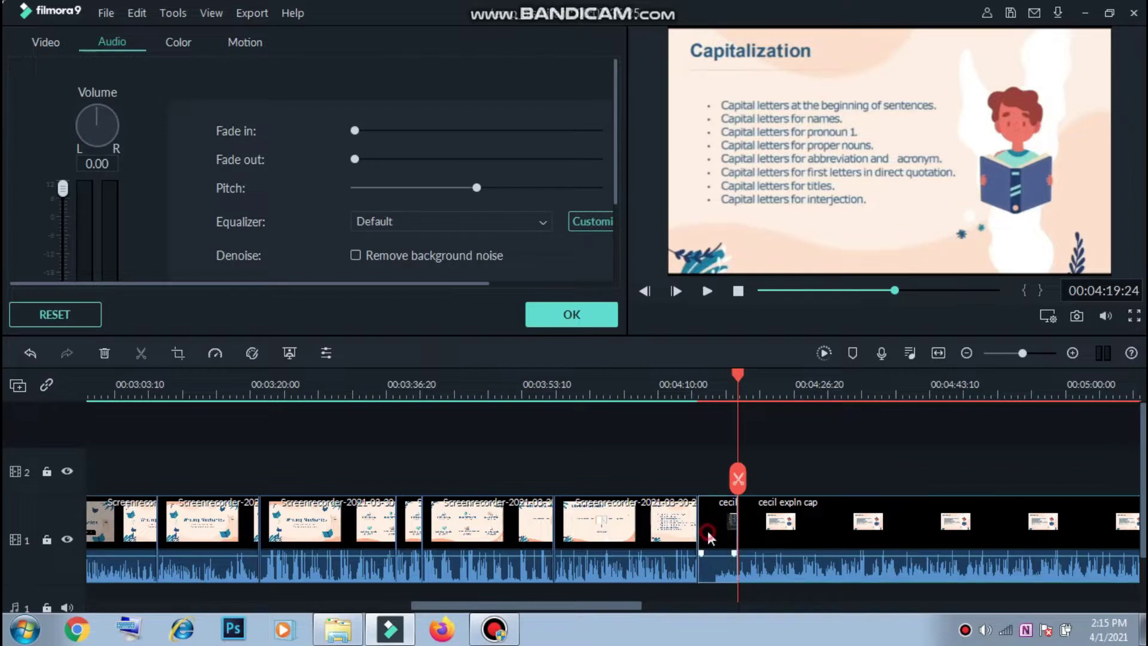
pyautogui.press('Delete')
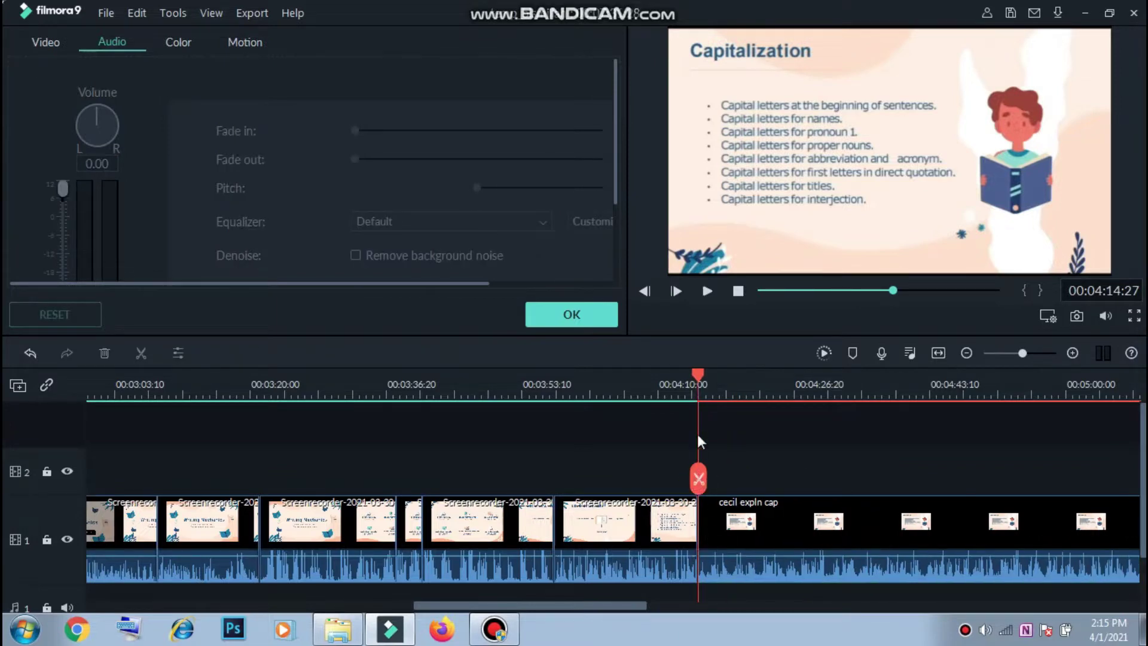
pyautogui.click(683, 399)
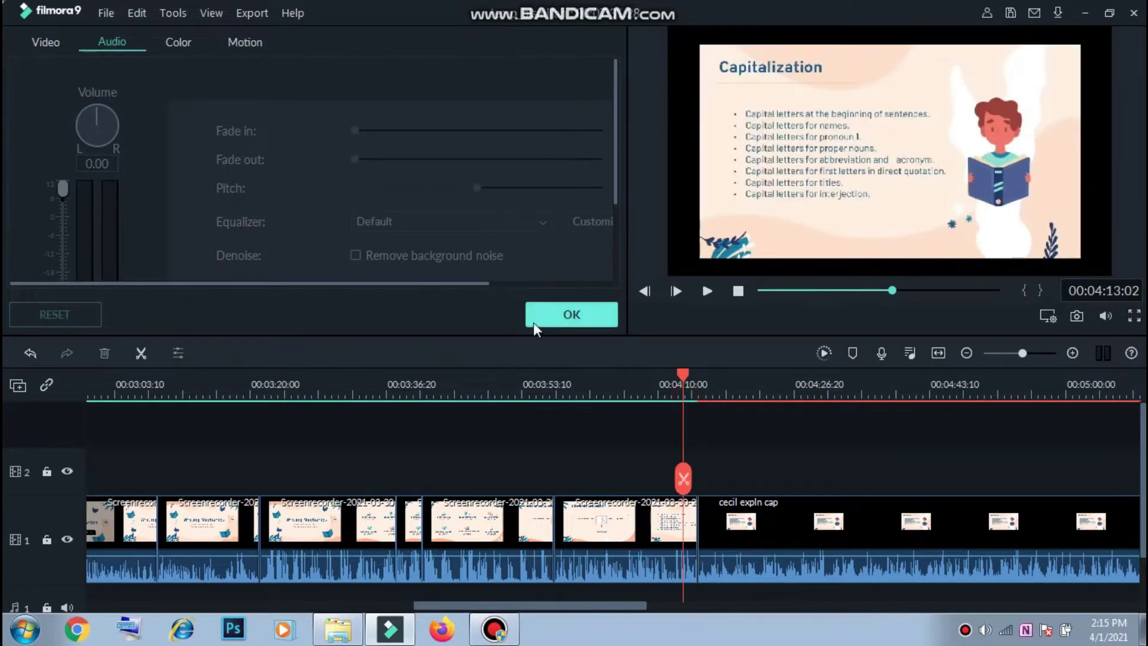
pyautogui.click(544, 318)
# Examine the transition library's categories, including 3D, Ripple & Dissolve, Speed Blur, Warp, Lifestyle, Slideshow, Linear and Plain Shape.
pyautogui.click(206, 51)
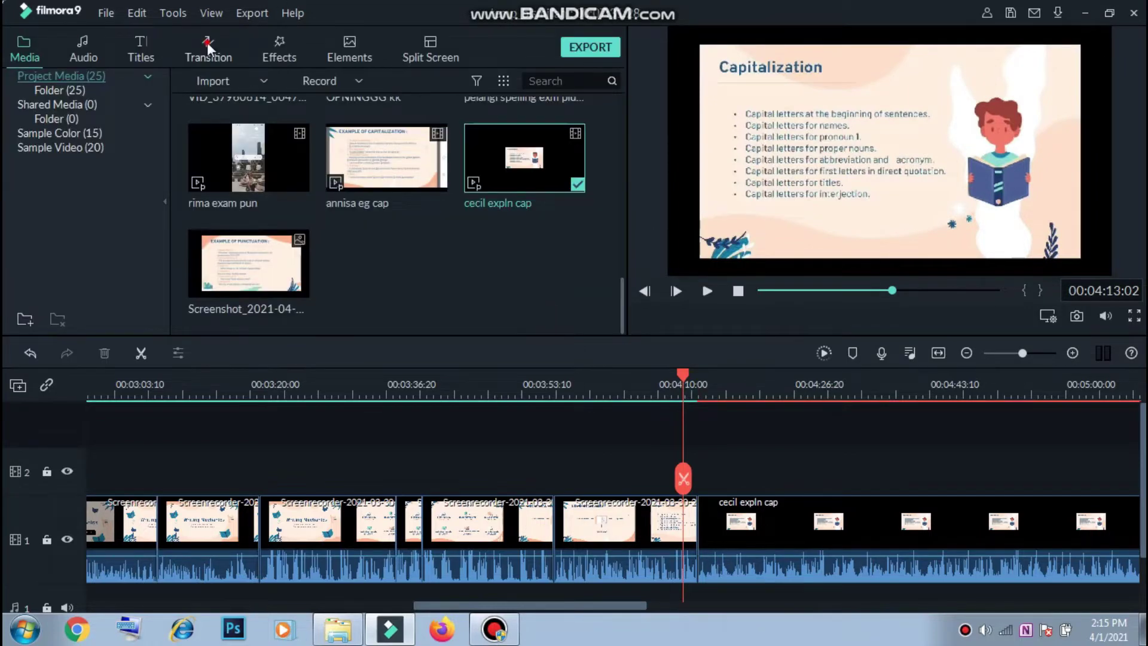
pyautogui.click(99, 211)
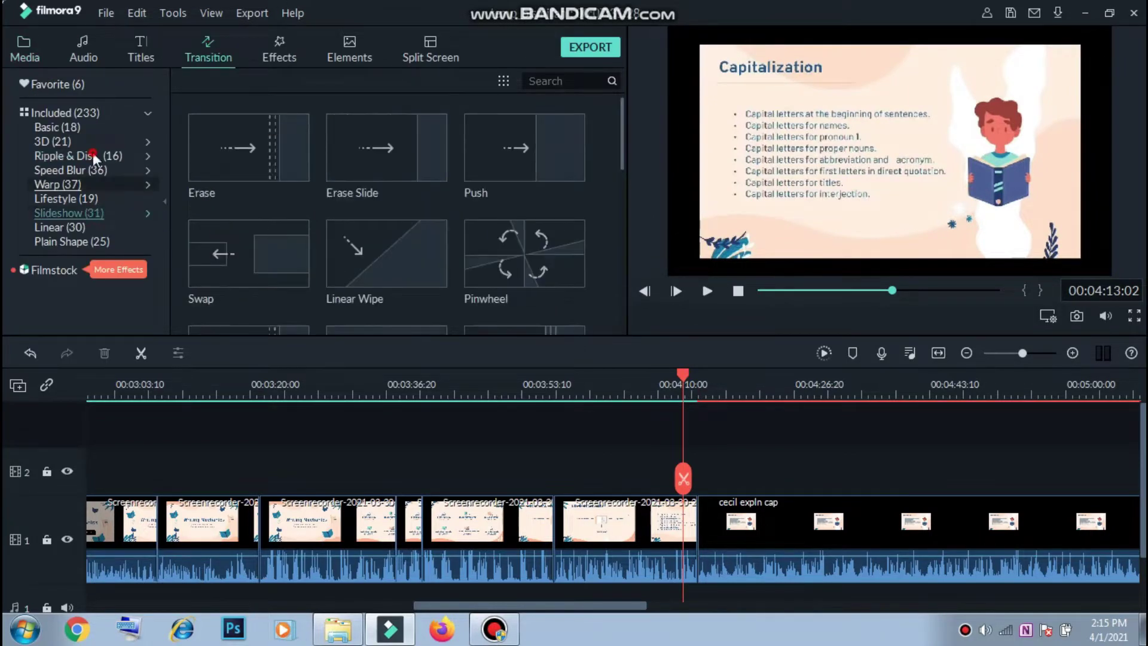
pyautogui.click(93, 153)
pyautogui.click(99, 141)
pyautogui.click(113, 115)
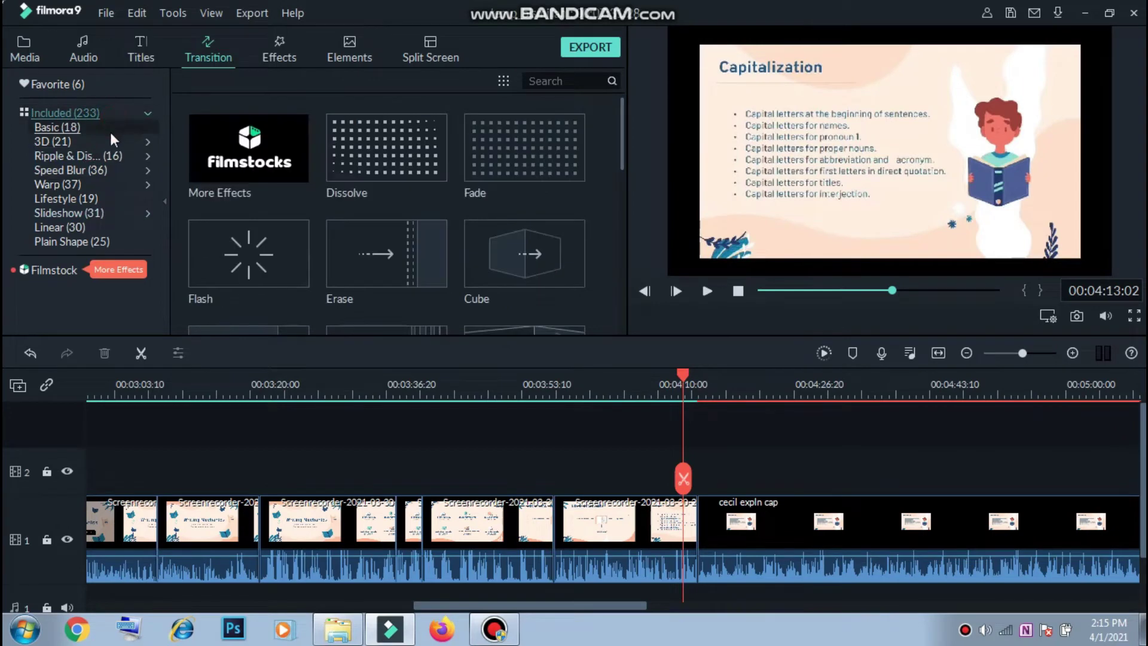
pyautogui.click(111, 128)
pyautogui.click(113, 115)
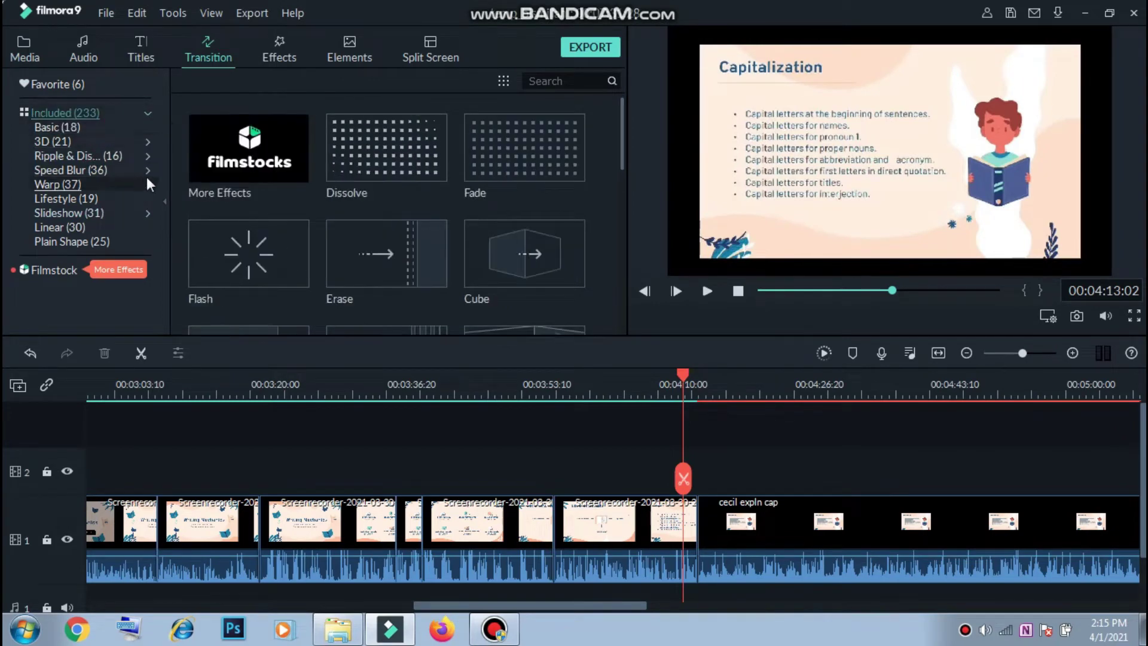
pyautogui.click(114, 170)
pyautogui.click(108, 156)
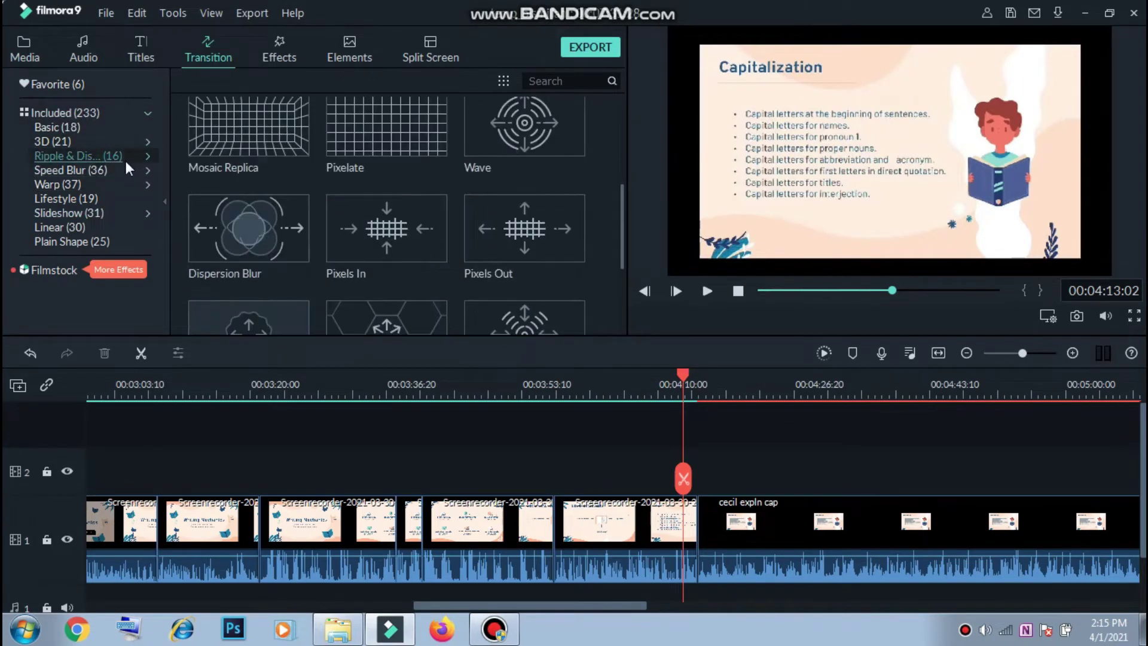
pyautogui.click(90, 141)
pyautogui.click(74, 183)
pyautogui.click(77, 199)
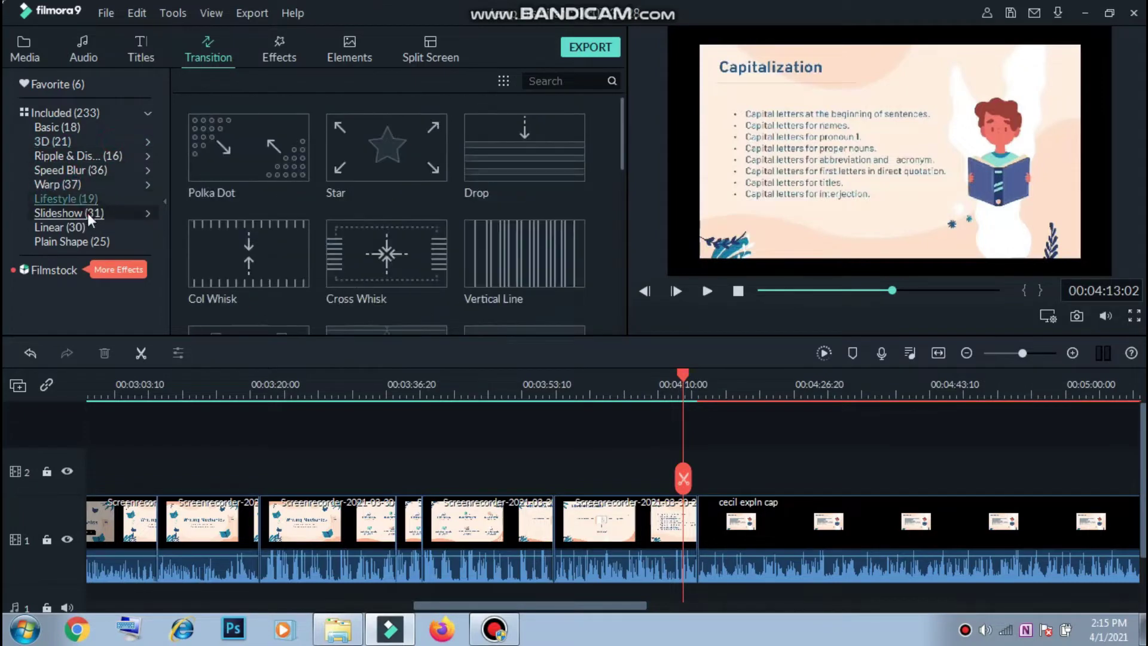
pyautogui.click(89, 214)
pyautogui.scroll(-15, 439, 201)
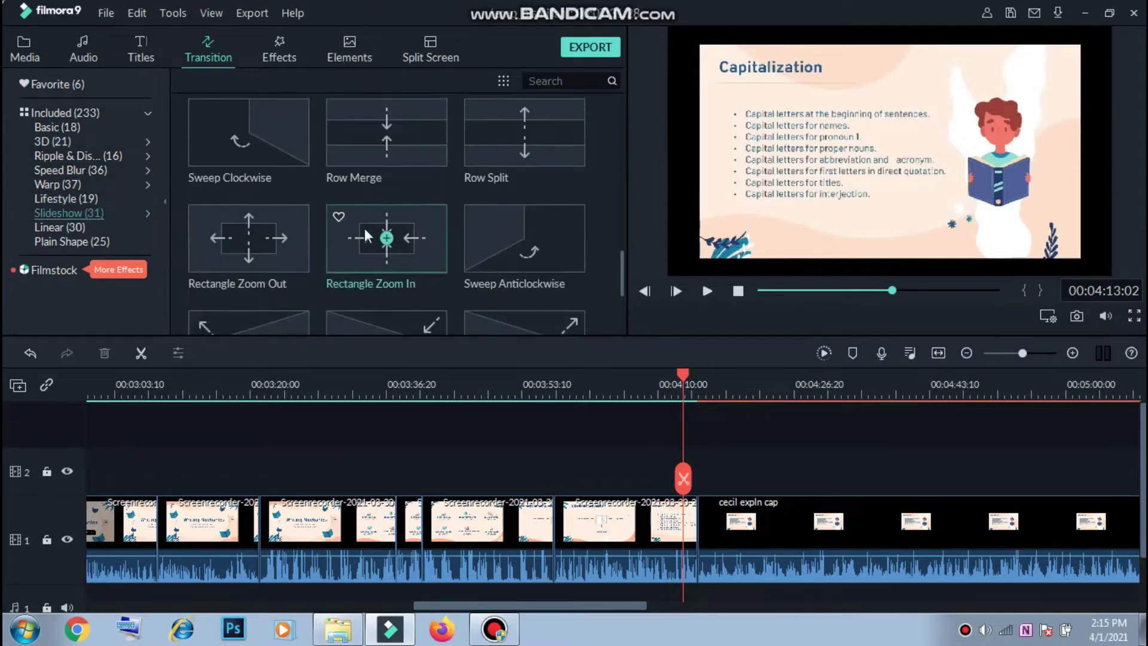
pyautogui.click(60, 228)
pyautogui.click(72, 241)
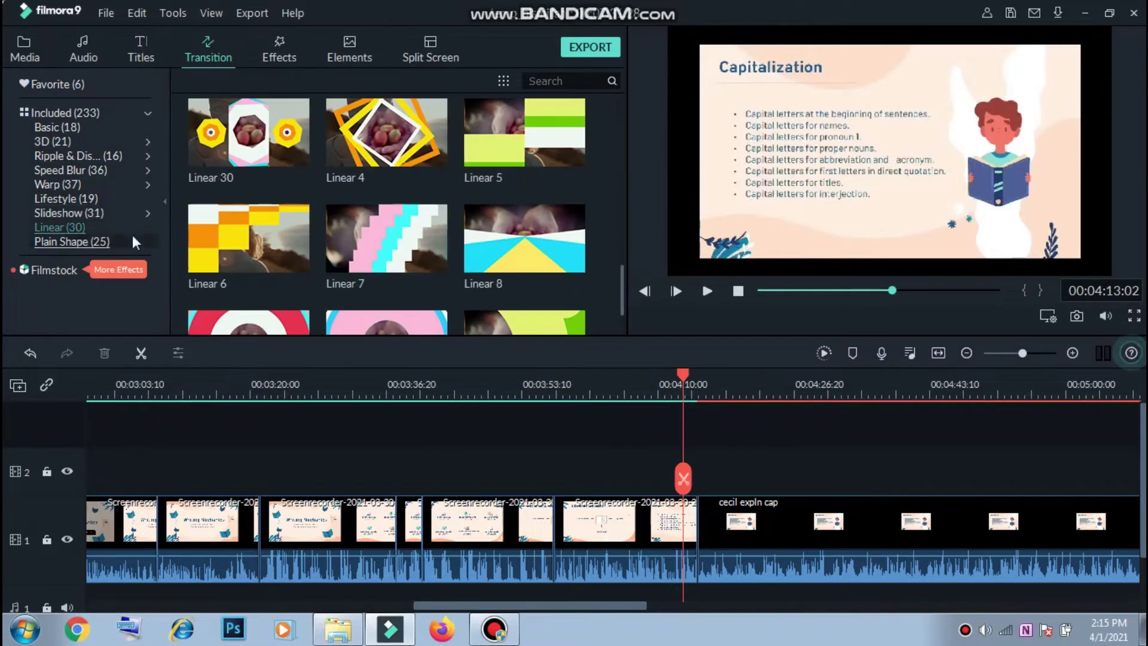
pyautogui.click(66, 184)
pyautogui.click(86, 155)
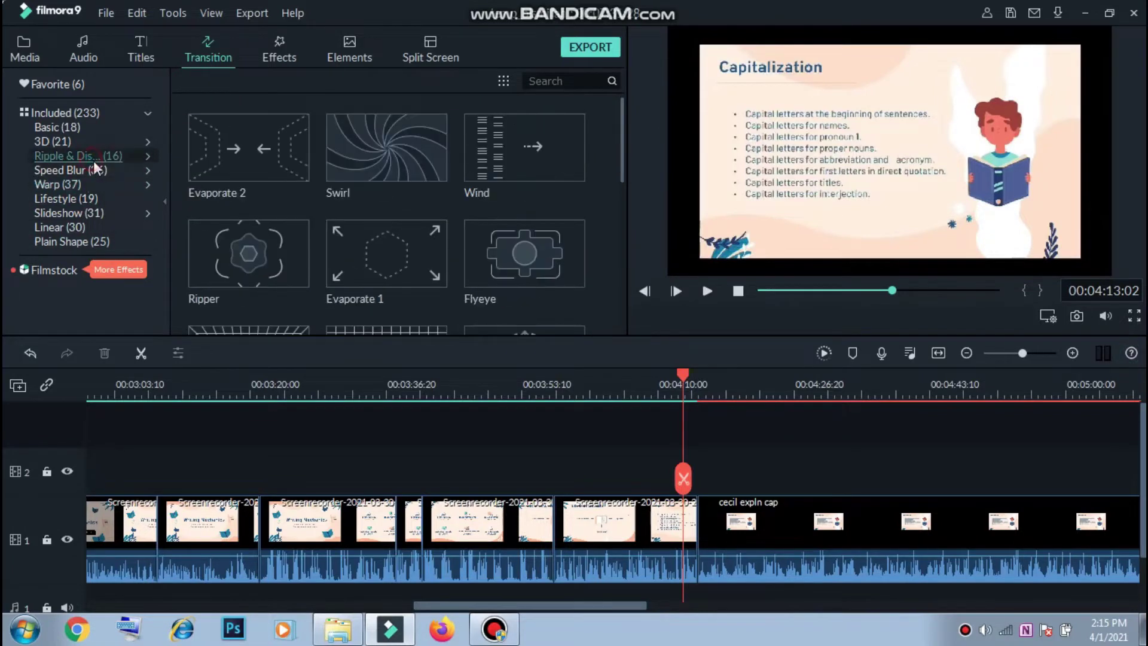
# Add the Col Split transition from the Basic category at the cut before the "expln cap" clip.
pyautogui.click(108, 126)
pyautogui.scroll(-10, 419, 203)
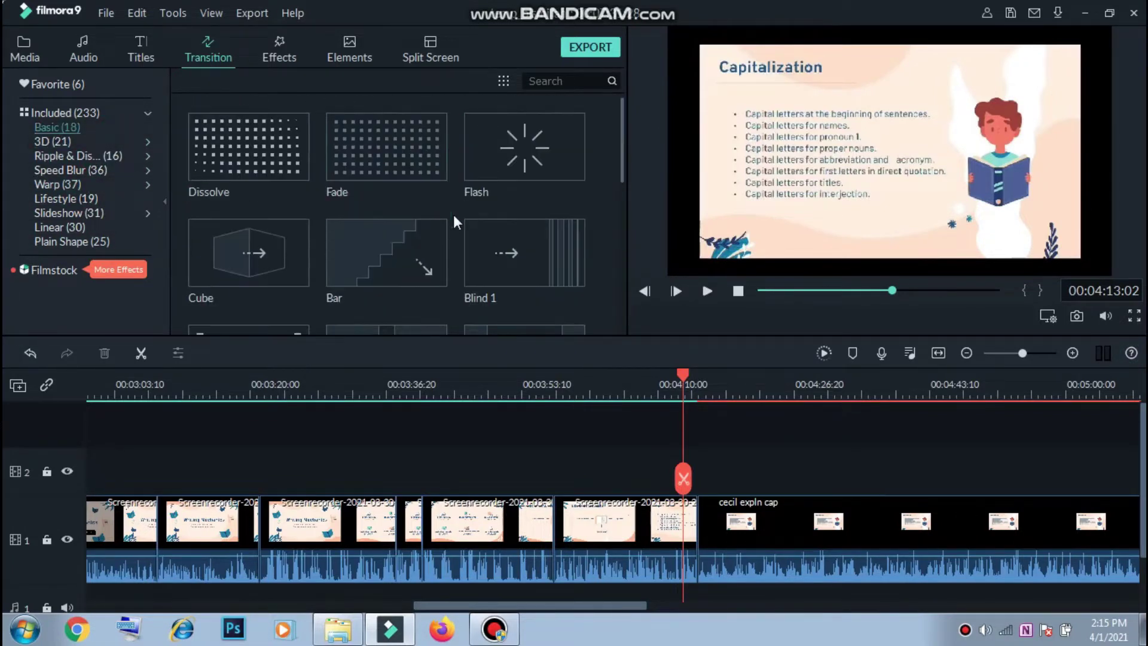
pyautogui.scroll(5, 431, 215)
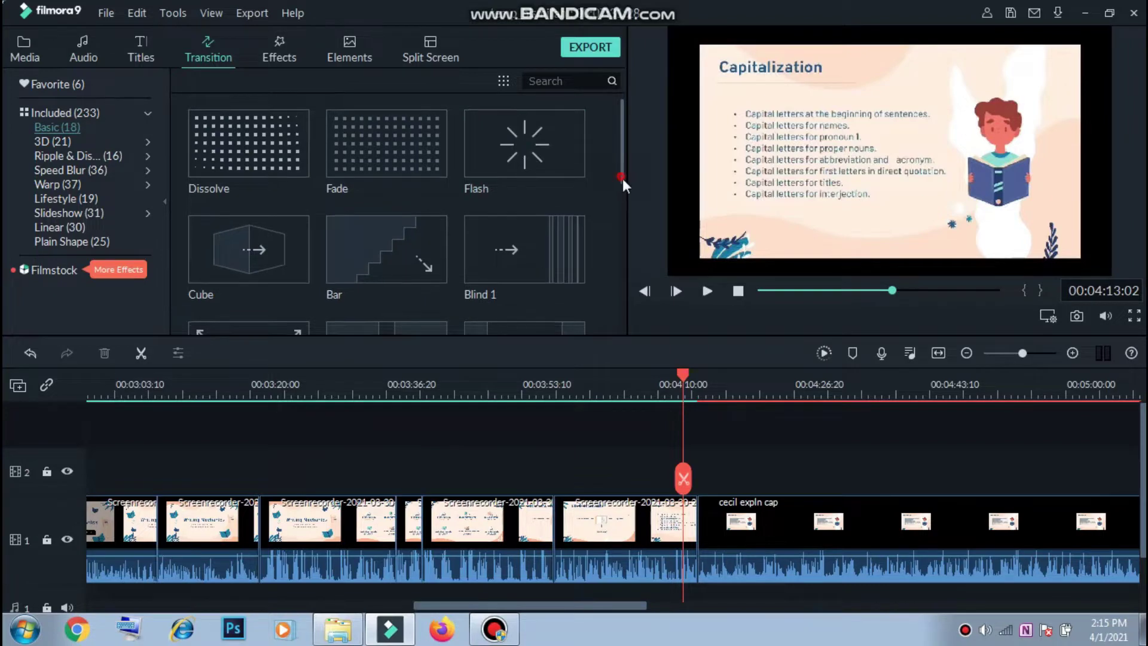
pyautogui.moveTo(622, 178); pyautogui.dragTo(627, 226)
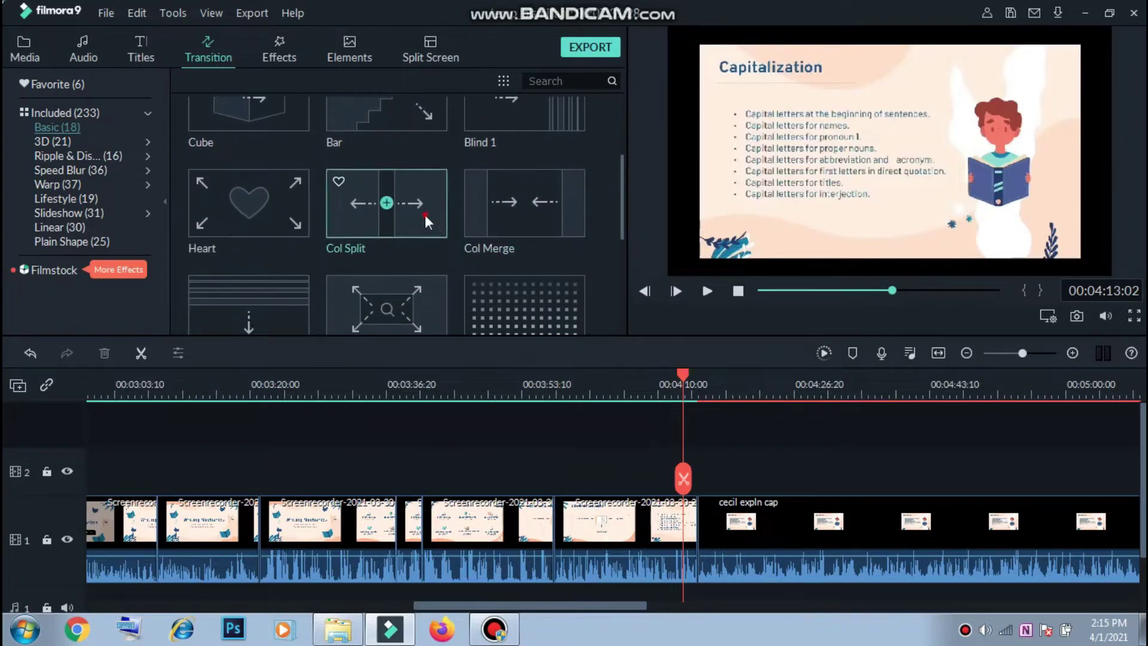
pyautogui.moveTo(385, 200); pyautogui.dragTo(697, 513)
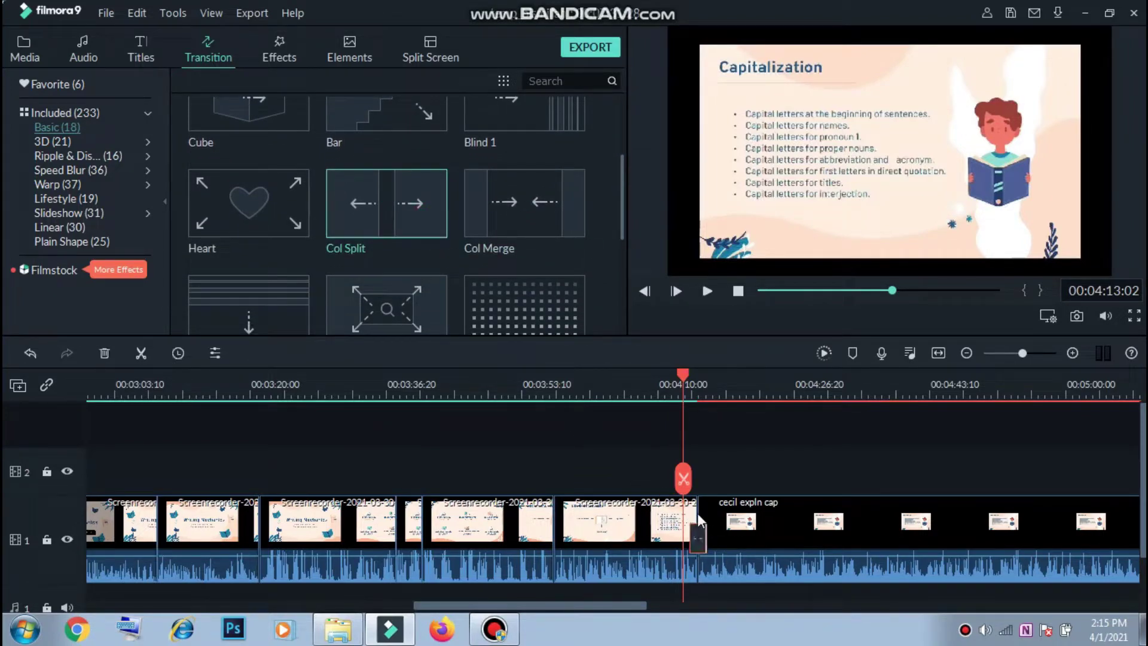
# Play the timeline across the Col Split transition twice to review the change between the two clips.
pyautogui.click(704, 284)
pyautogui.click(643, 389)
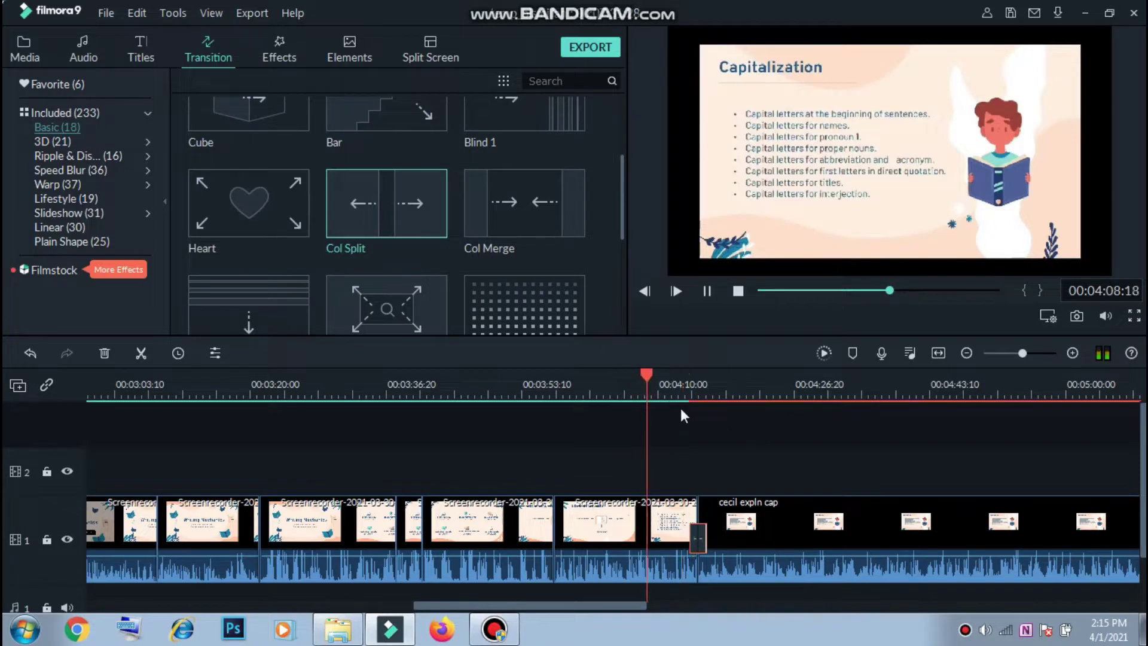
pyautogui.click(670, 387)
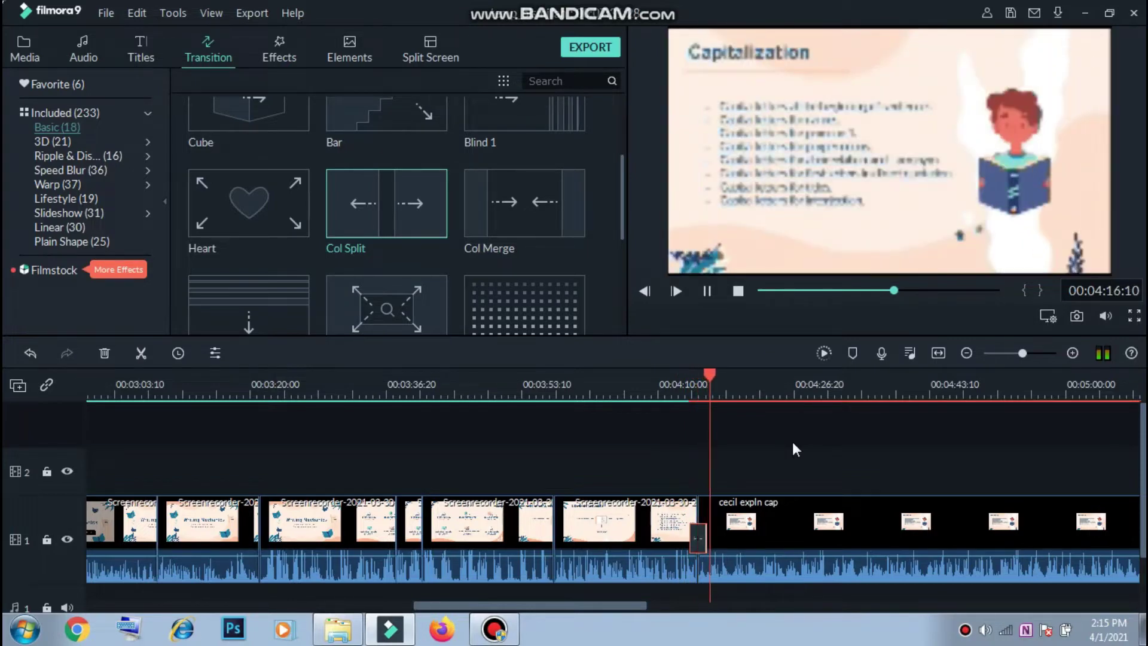
pyautogui.click(795, 123)
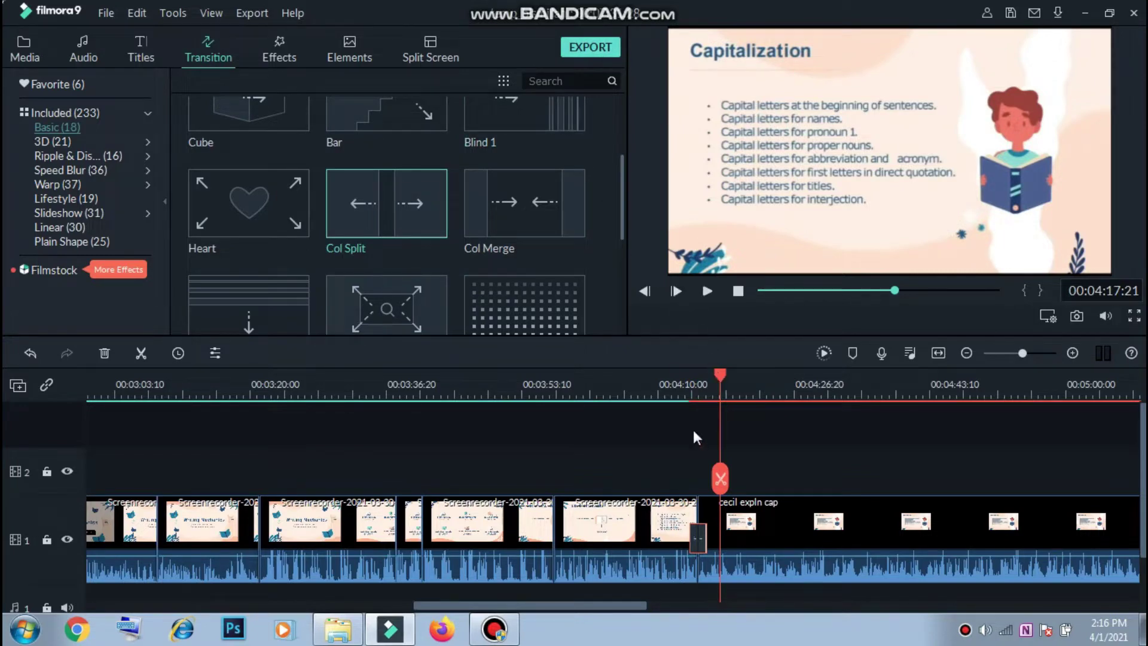
pyautogui.click(680, 390)
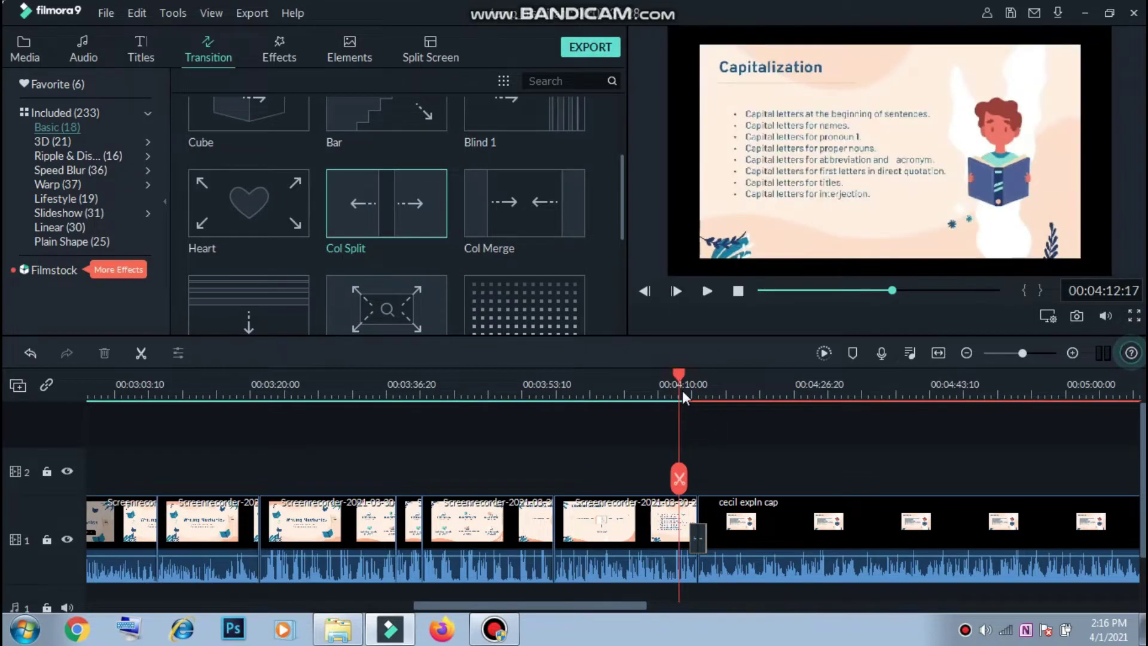
pyautogui.press('space')
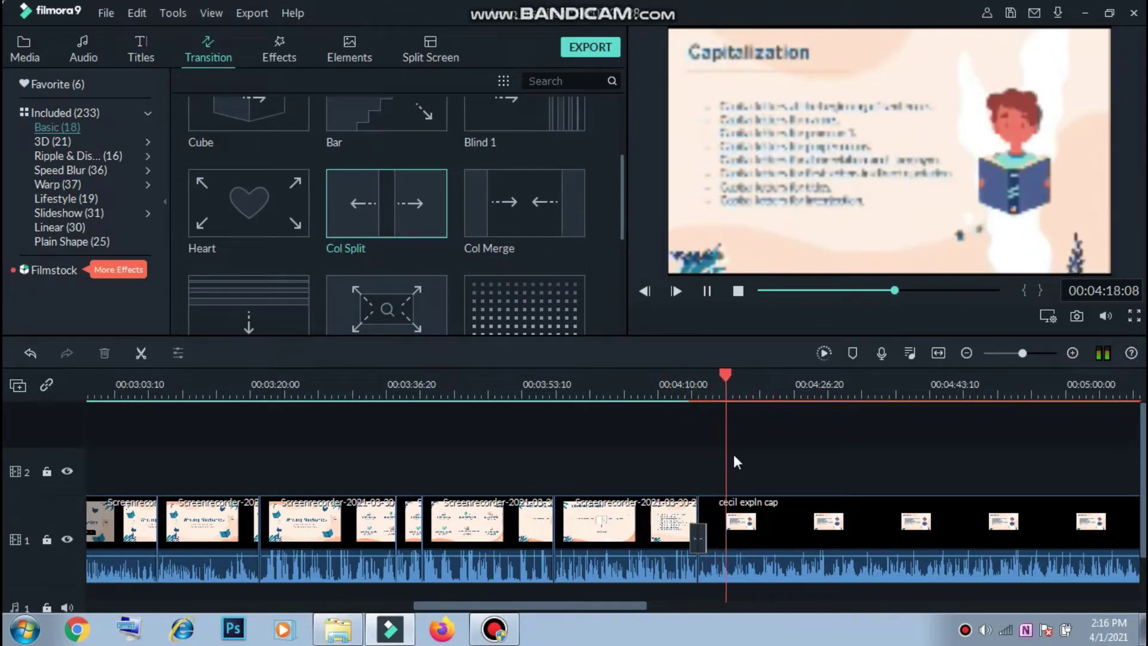
pyautogui.press('space')
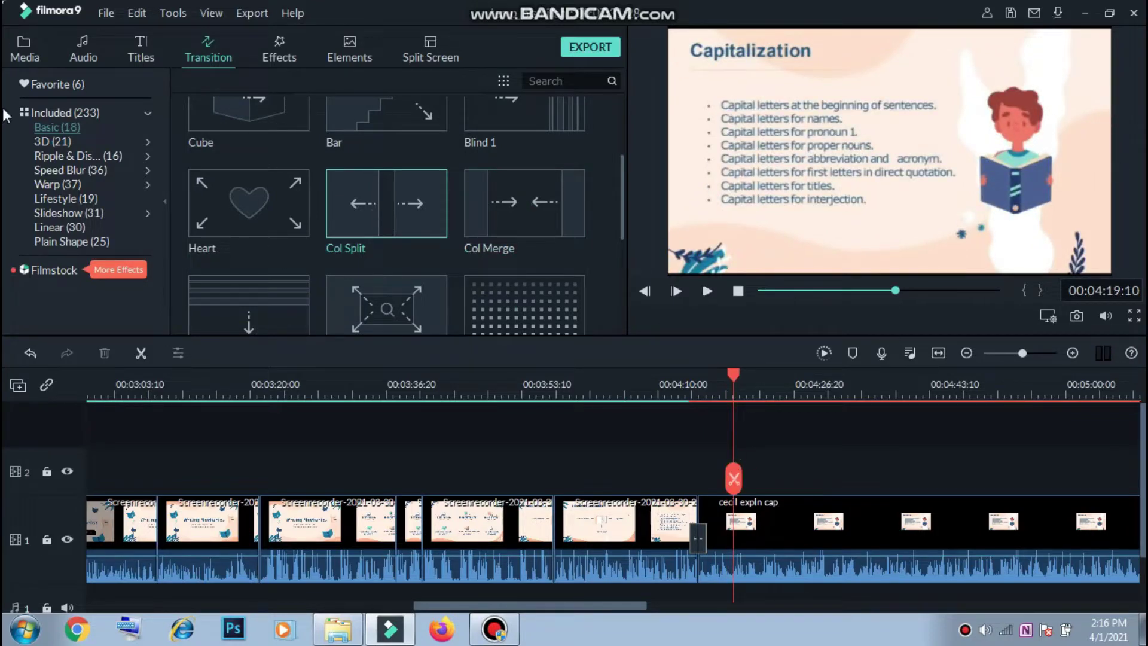
pyautogui.click(23, 54)
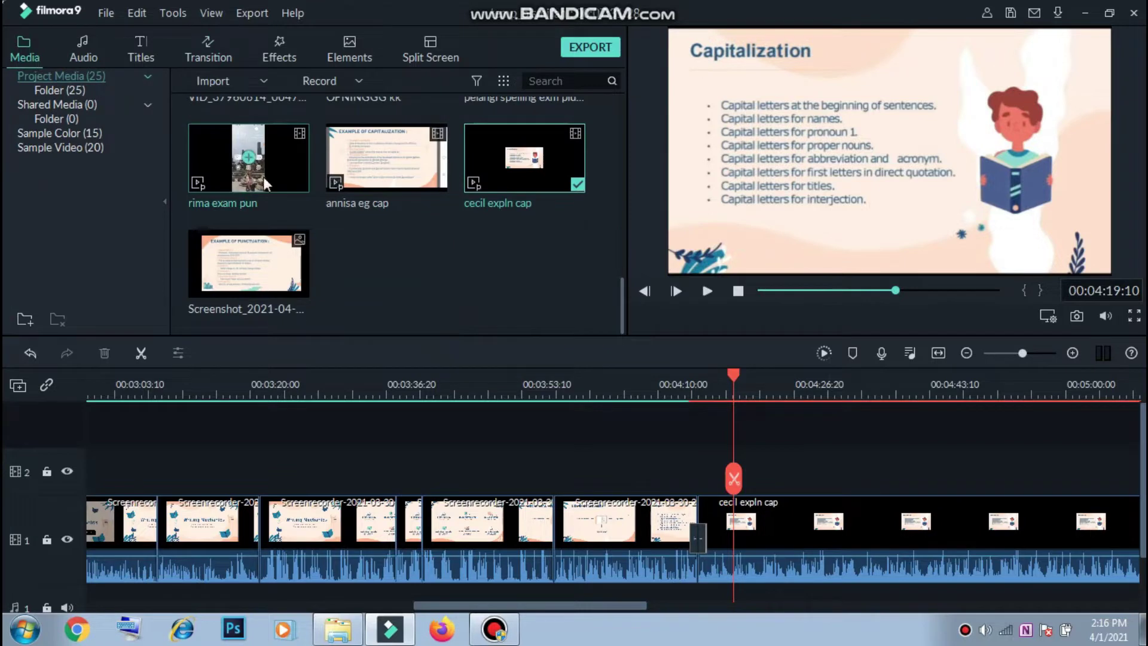
pyautogui.scroll(5, 414, 249)
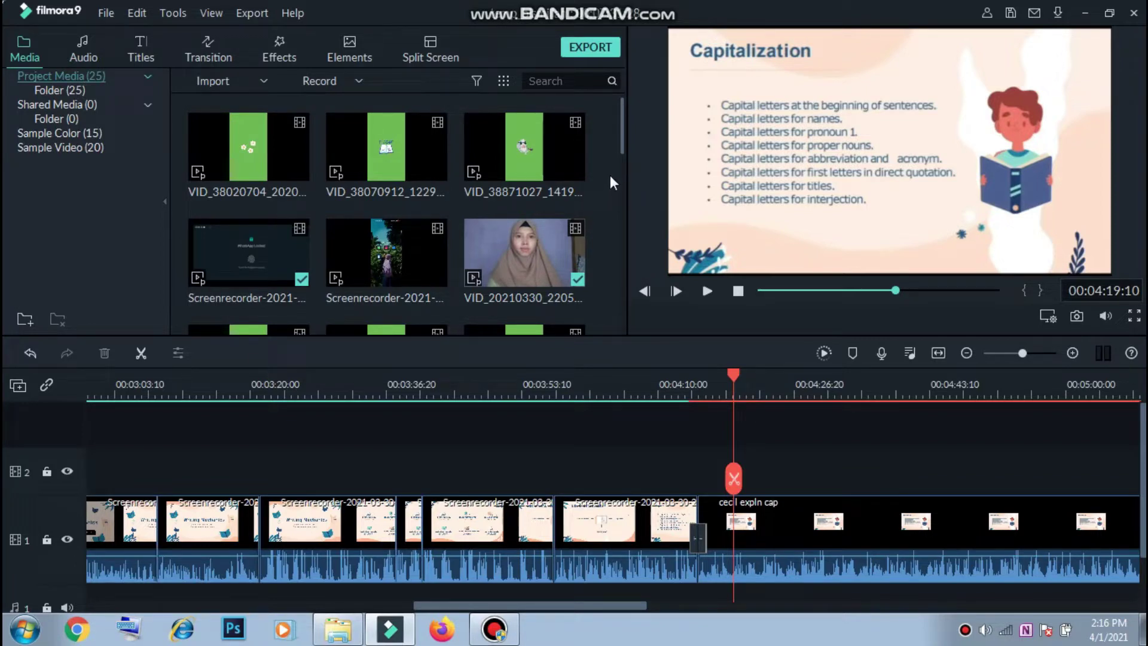
pyautogui.moveTo(532, 259)
pyautogui.hotkey('ctrl', 'b')
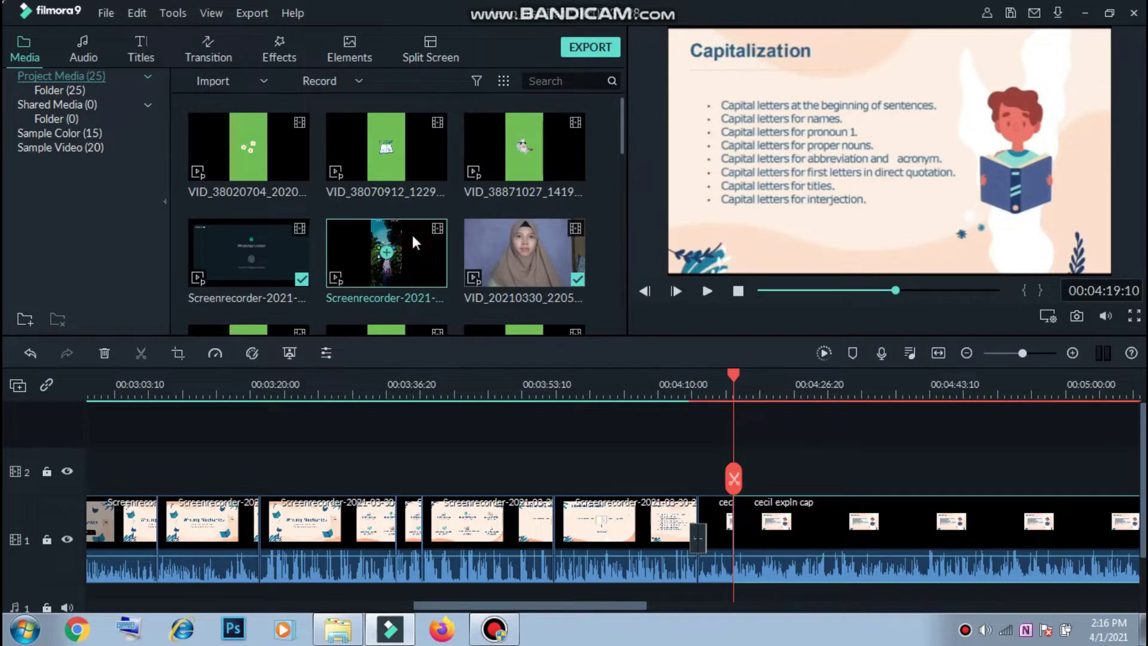
pyautogui.moveTo(412, 232); pyautogui.dragTo(622, 523)
pyautogui.moveTo(698, 562); pyautogui.dragTo(735, 573)
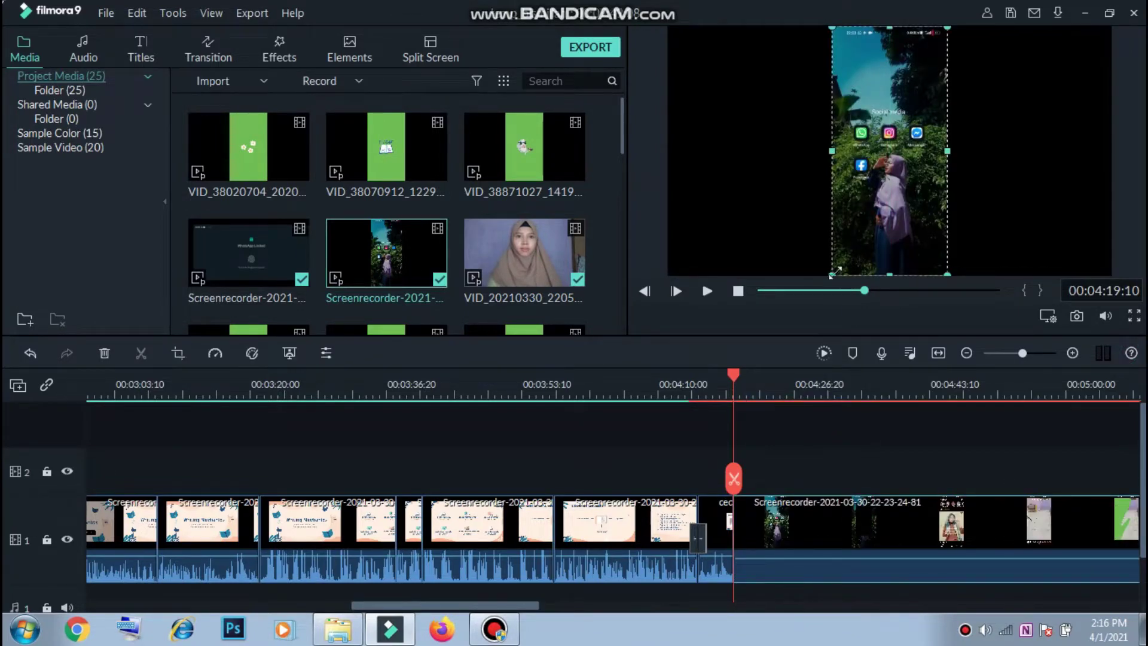
# Enlarge the inserted portrait screen recording to nearly the full frame width, reposition it around the app icons, and play it.
pyautogui.moveTo(833, 273); pyautogui.dragTo(777, 264)
pyautogui.moveTo(801, 207); pyautogui.dragTo(798, 4)
pyautogui.moveTo(904, 268); pyautogui.dragTo(917, 56)
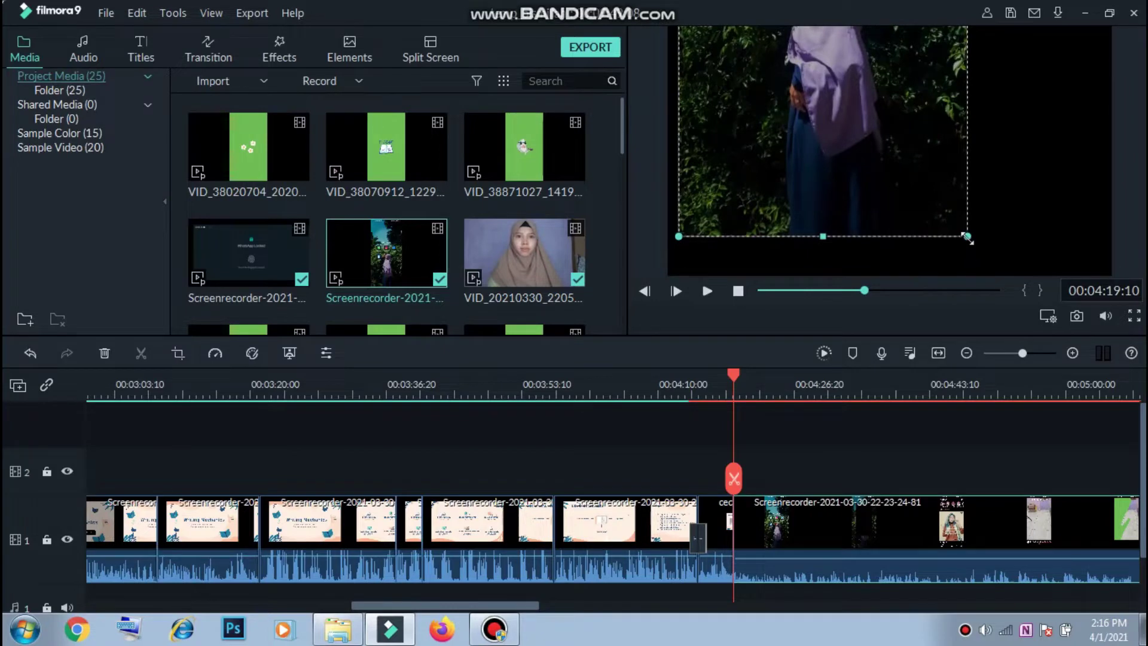
pyautogui.moveTo(967, 236); pyautogui.dragTo(1122, 389)
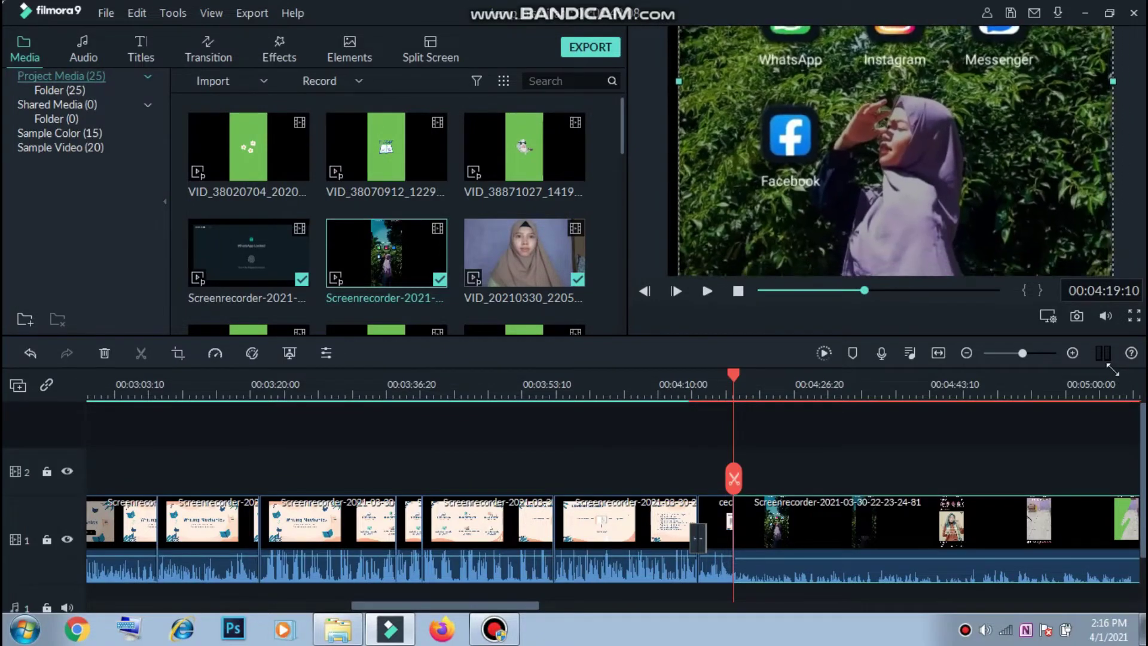
pyautogui.moveTo(1000, 161); pyautogui.dragTo(987, 233)
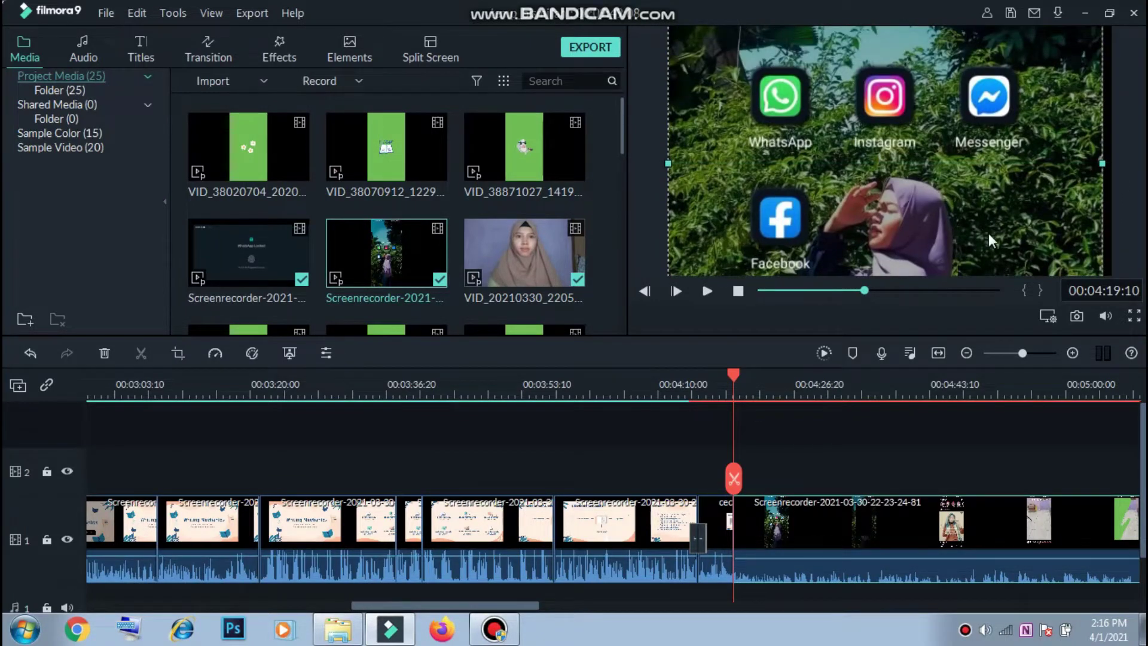
pyautogui.press('space')
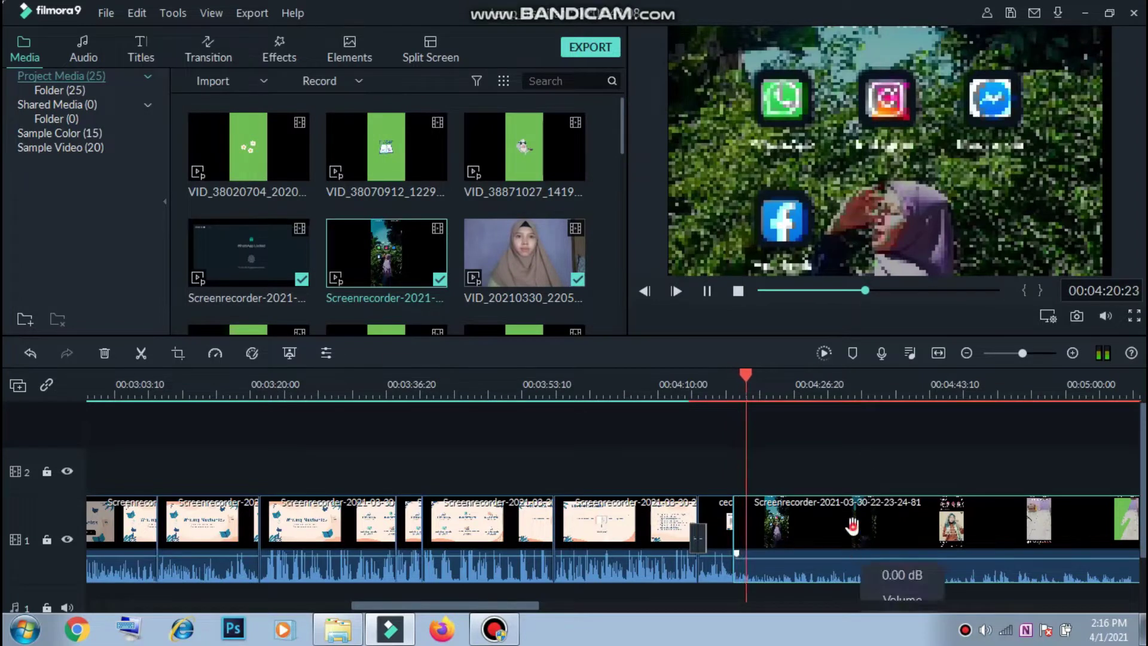
pyautogui.doubleClick(853, 557)
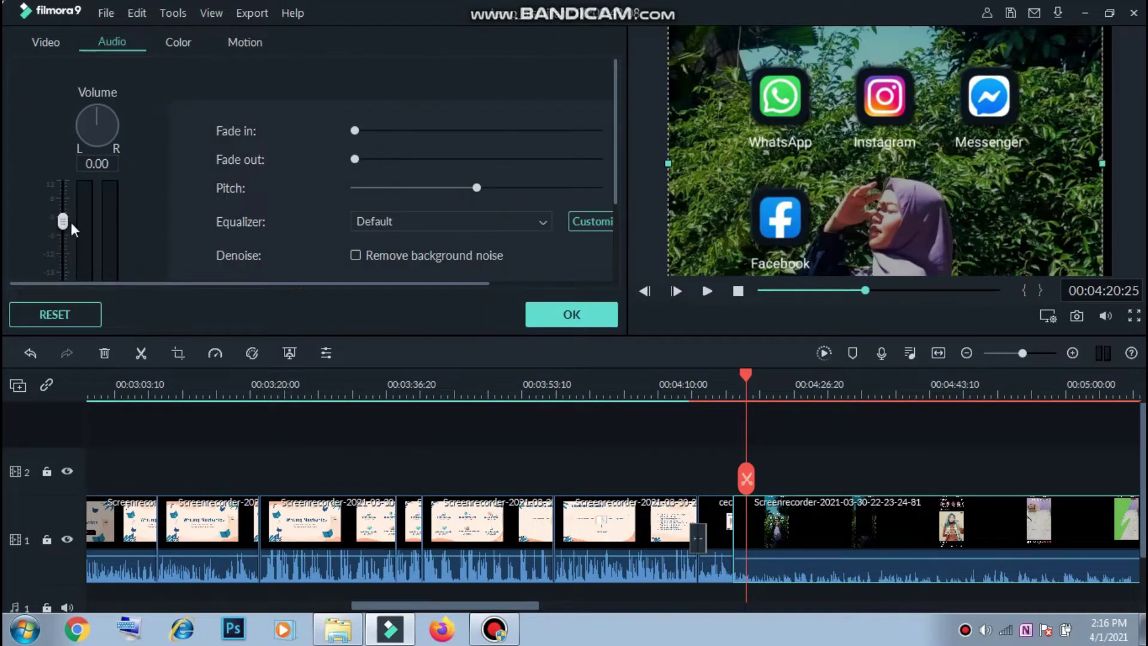
pyautogui.moveTo(71, 224); pyautogui.dragTo(63, 197)
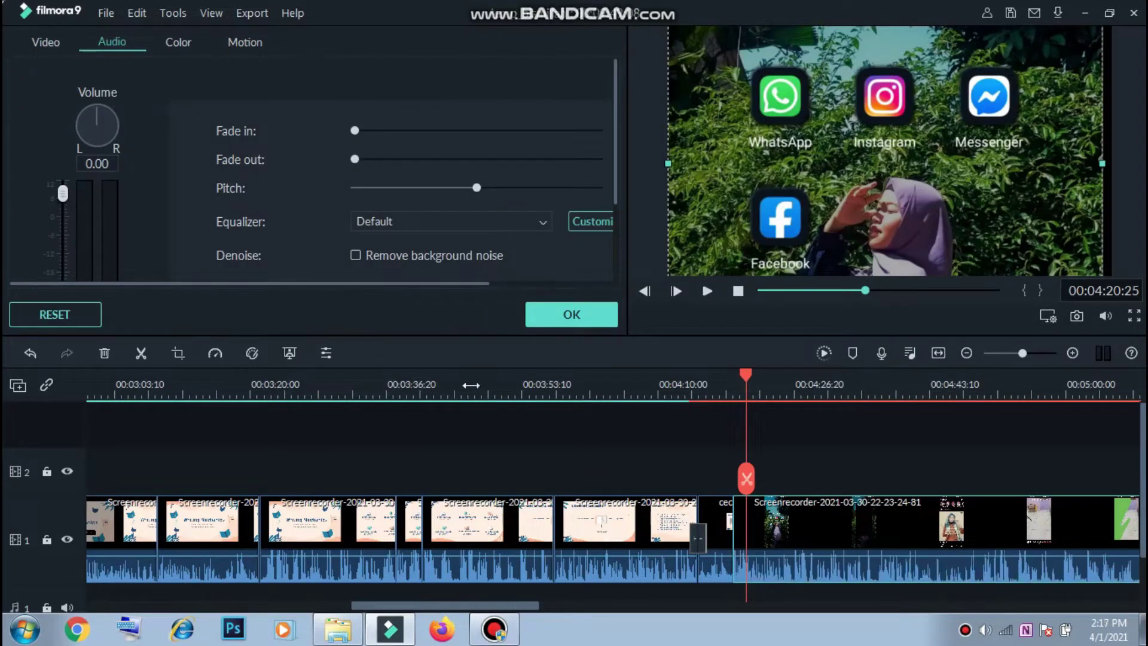
pyautogui.click(585, 320)
pyautogui.press('space')
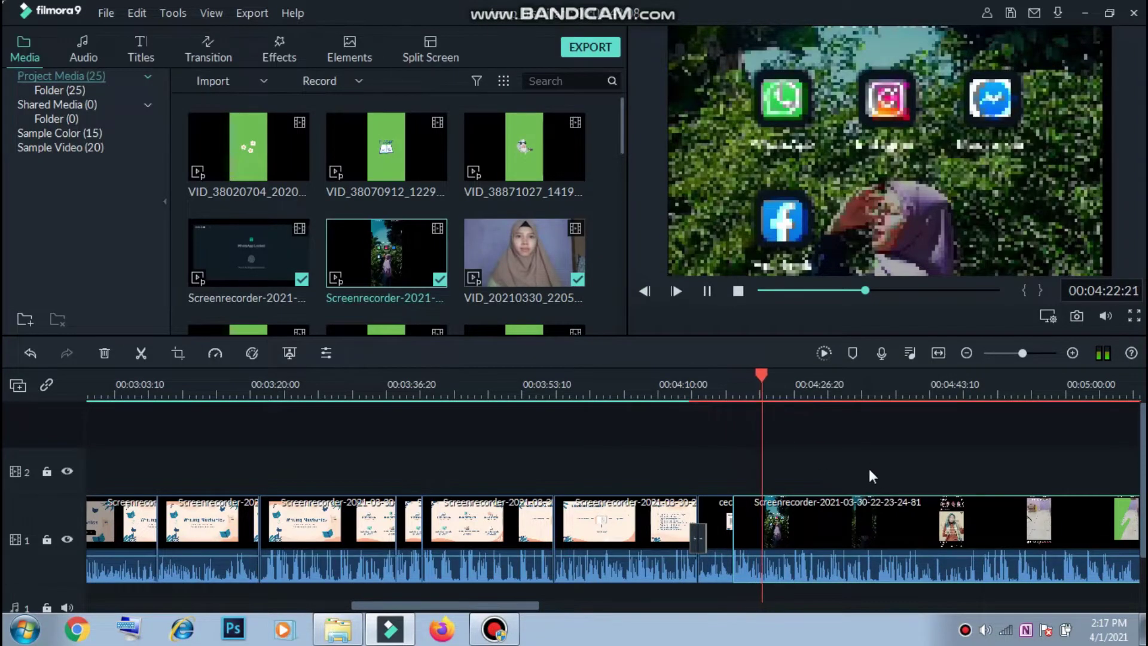
pyautogui.click(704, 288)
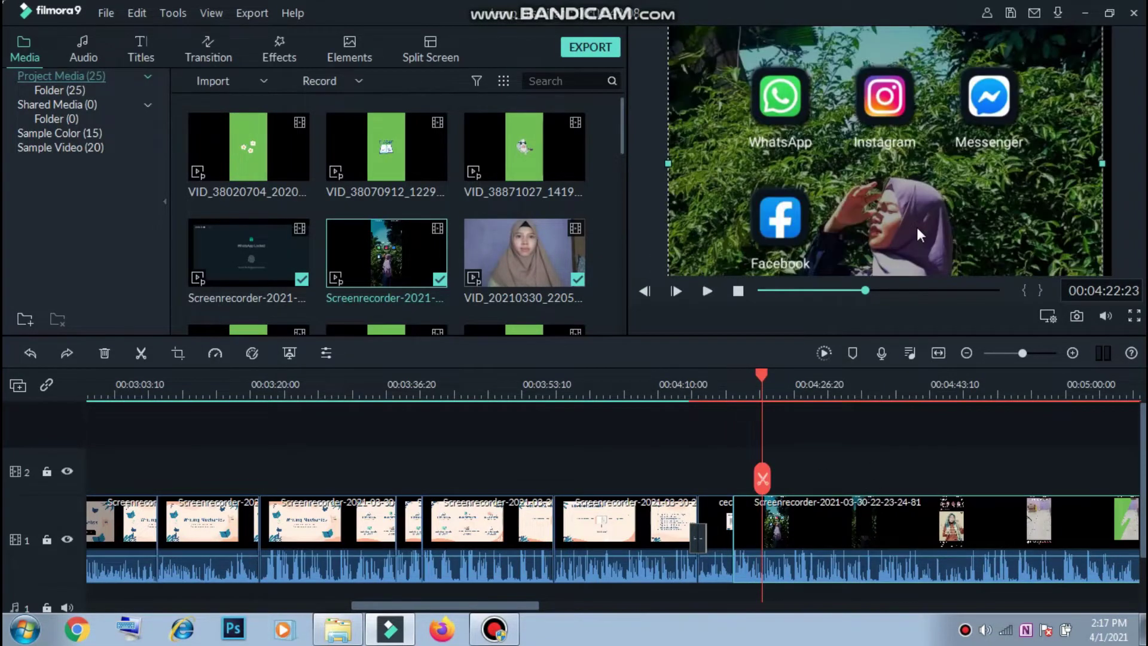
# Undo the inserted recording's volume boost and enlargement, scale it to about a third of the frame width, and play it.
pyautogui.hotkey('ctrl', 'z')
pyautogui.hotkey('ctrl', 'z')
pyautogui.hotkey('ctrl', 'z')
pyautogui.hotkey('ctrl', 'z')
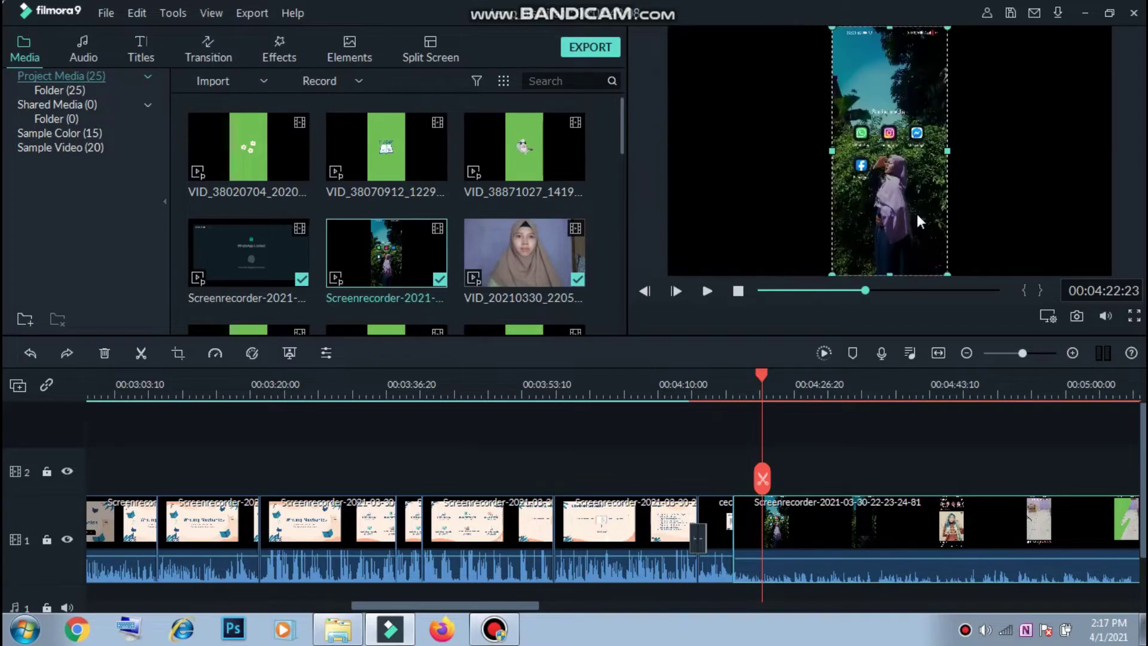
pyautogui.hotkey('ctrl', 'y')
pyautogui.hotkey('ctrl', 'y')
pyautogui.hotkey('ctrl', 'y')
pyautogui.hotkey('ctrl', 'y')
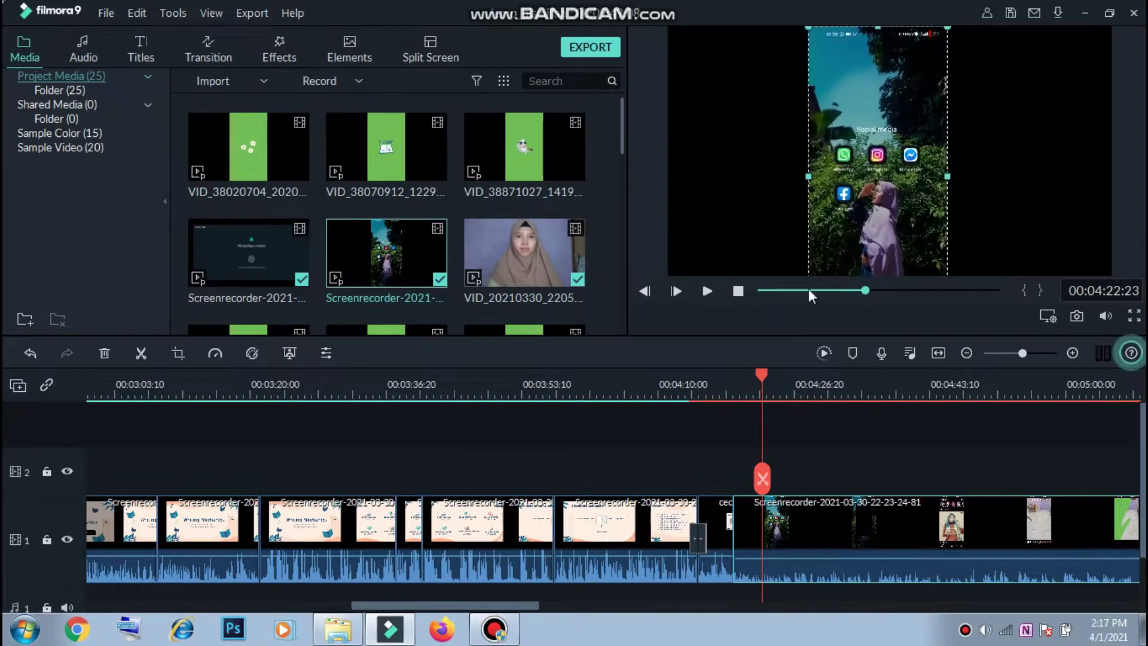
pyautogui.click(904, 428)
pyautogui.press('space')
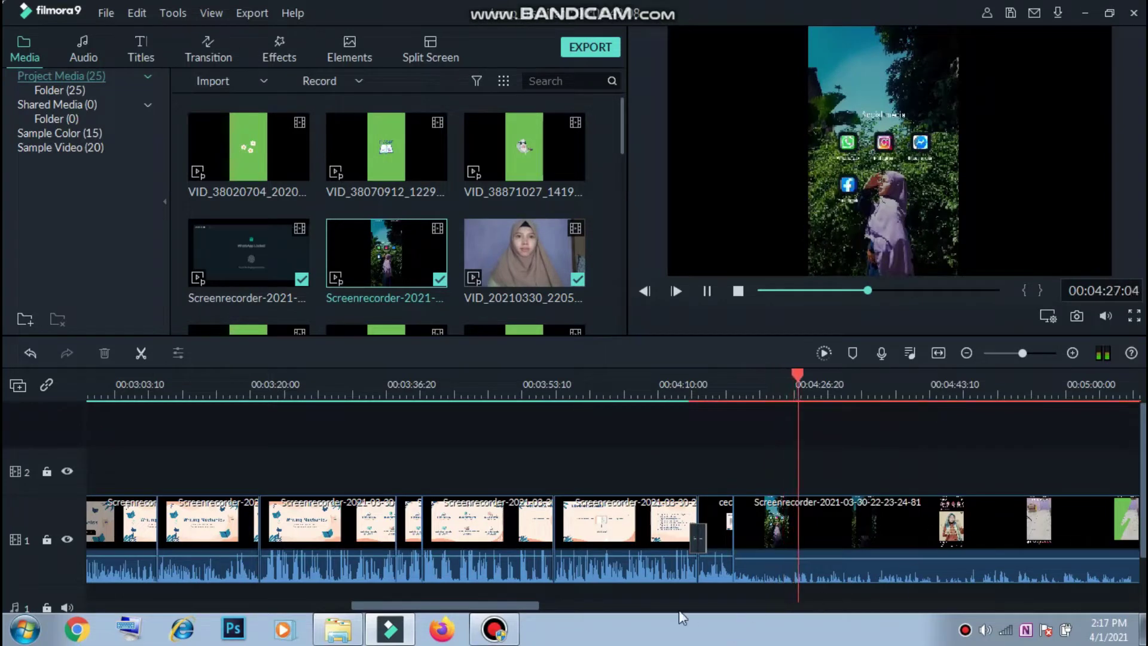
# Silence the inserted screen recording, set its speed to Fast 4x, and play it from before its start.
pyautogui.click(854, 553)
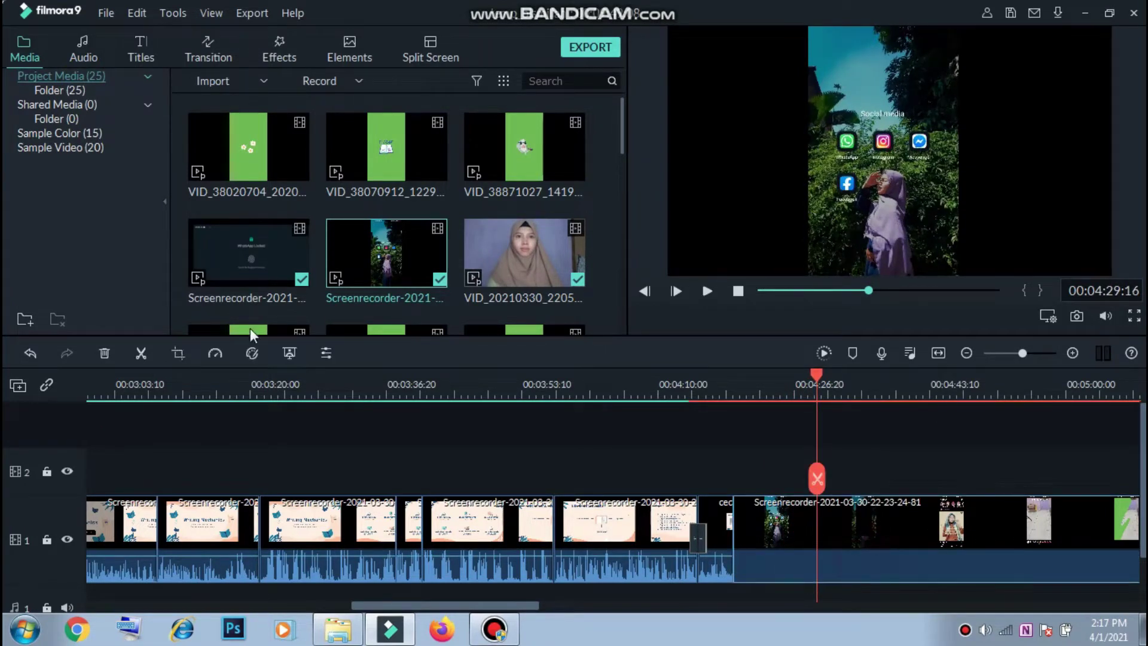
pyautogui.click(215, 354)
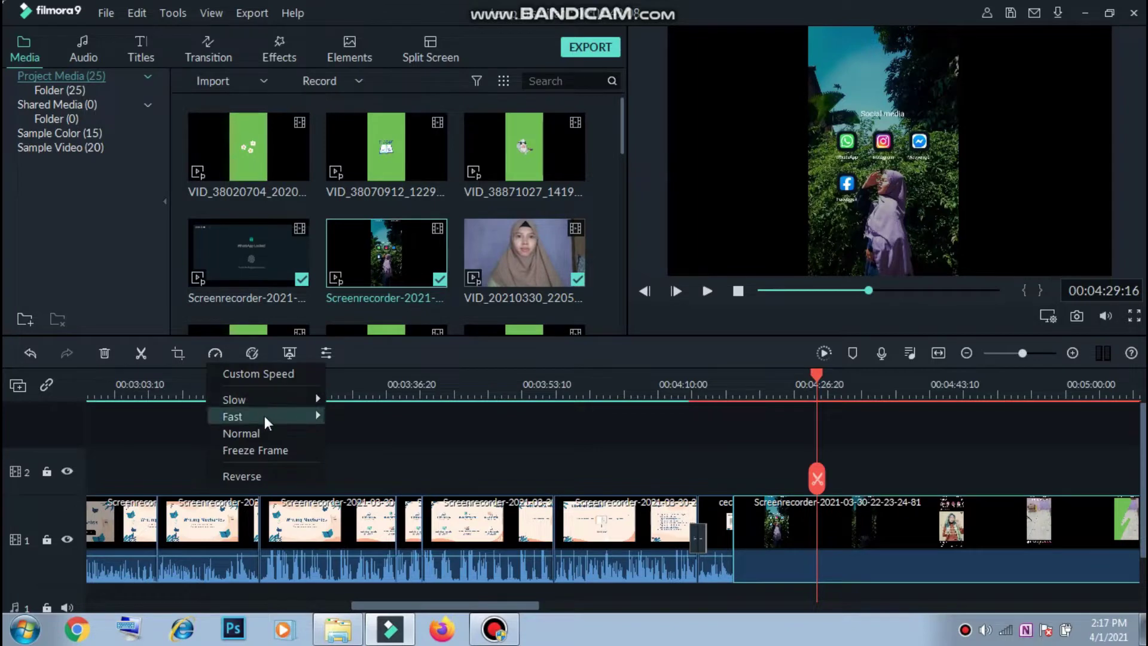
pyautogui.moveTo(267, 422)
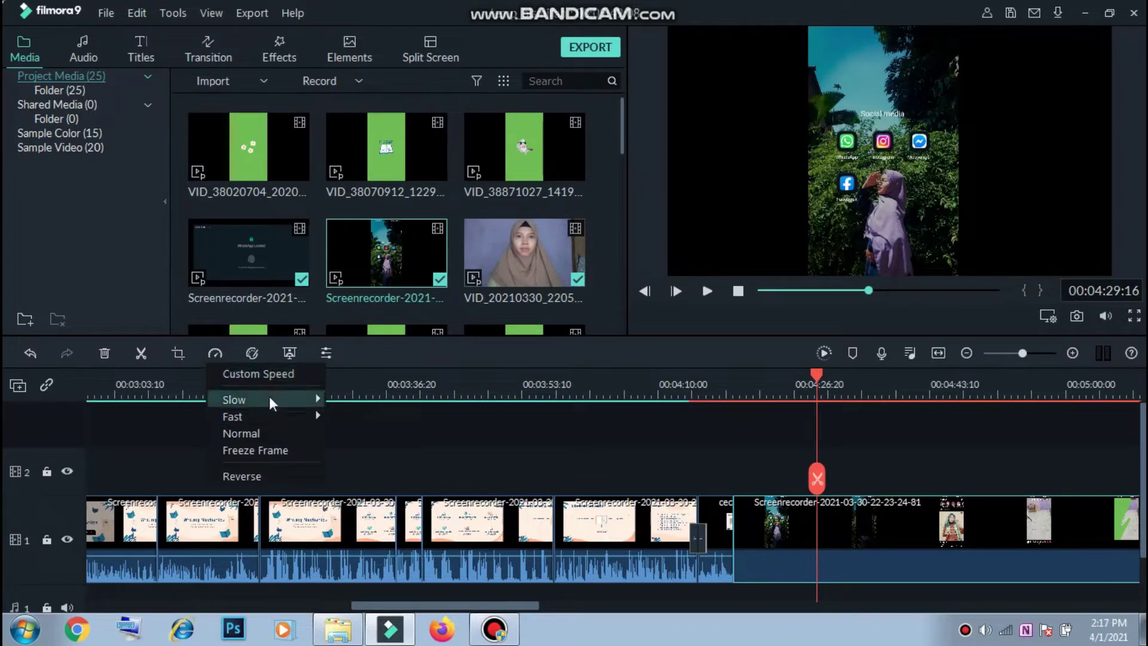
pyautogui.moveTo(271, 397)
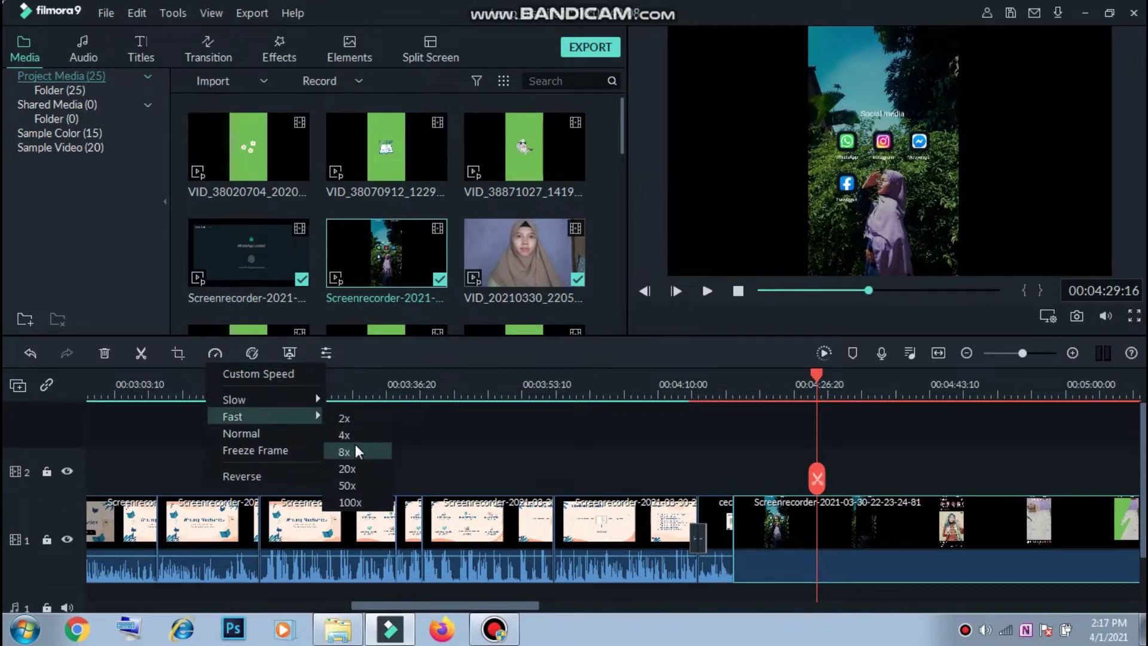
pyautogui.click(357, 443)
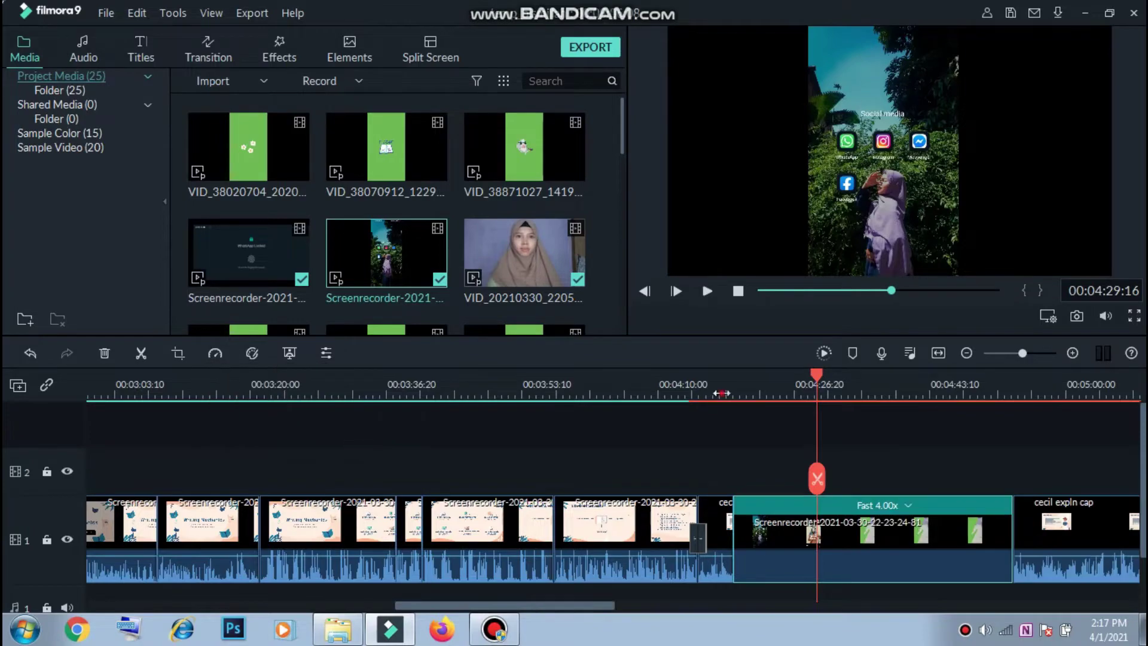
pyautogui.click(721, 391)
pyautogui.press('space')
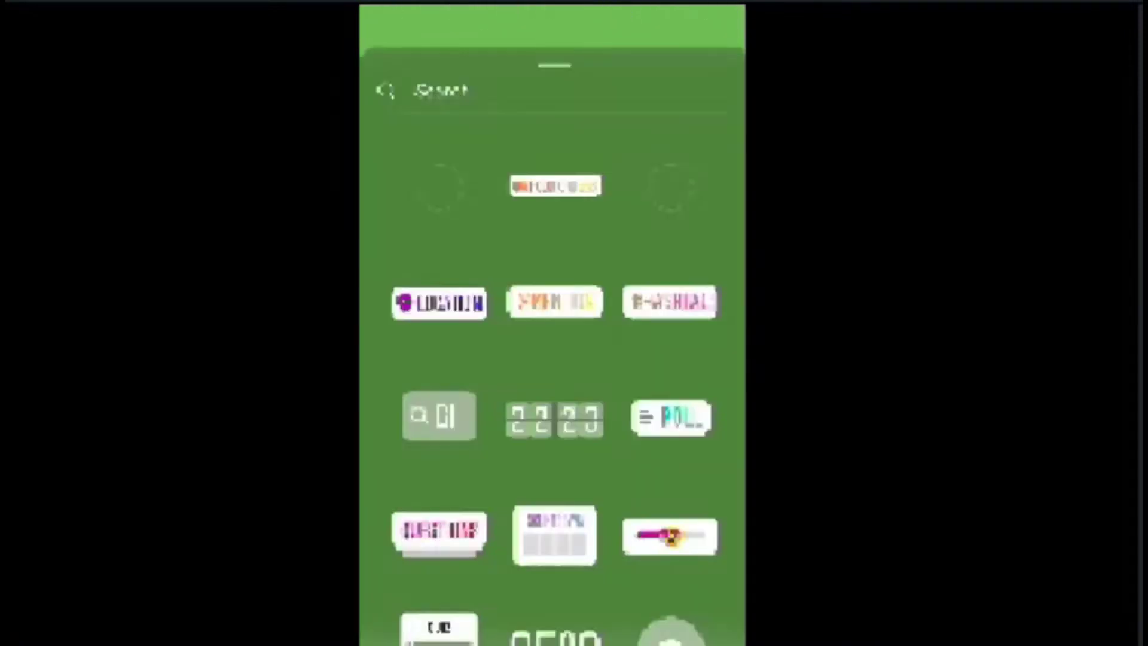
pyautogui.click(439, 91)
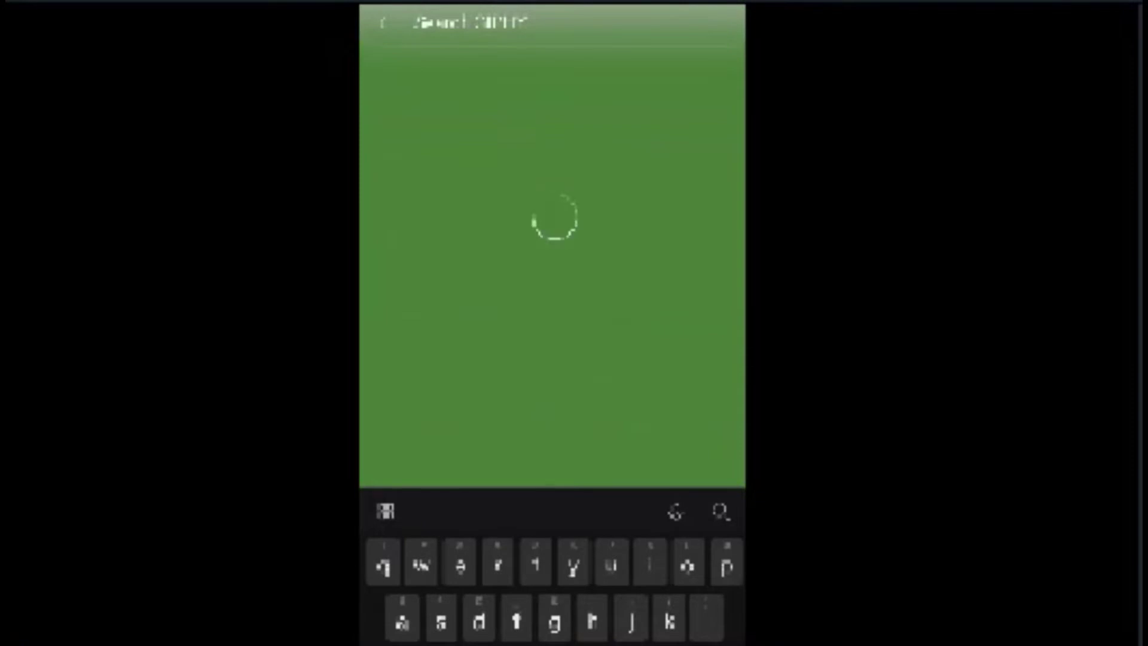
pyautogui.scroll(-1, 553, 359)
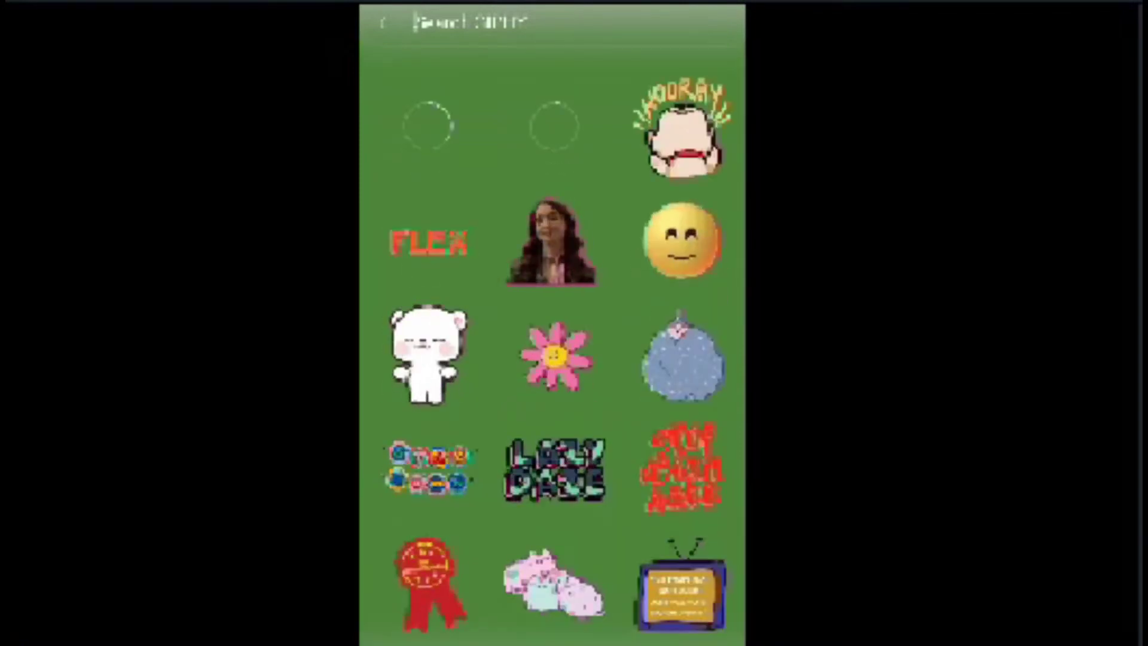
pyautogui.scroll(-2, 552, 358)
pyautogui.click(679, 558)
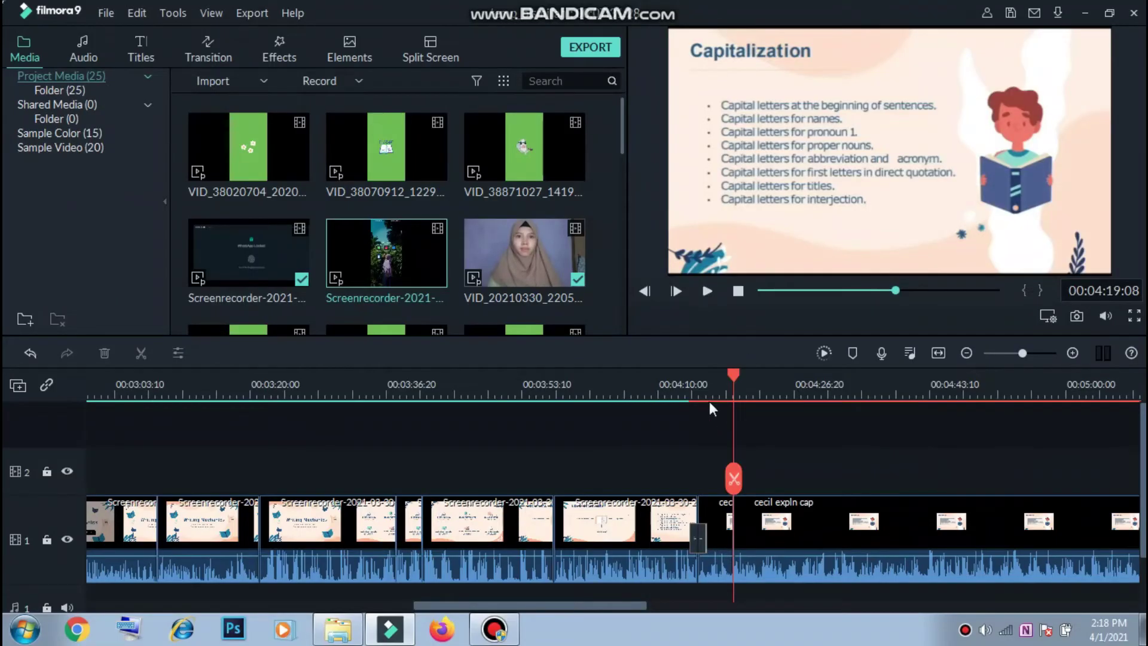
# Place the green-screen APEL clip from the project media on video track 2, starting at 00:04:15:14.
pyautogui.click(703, 396)
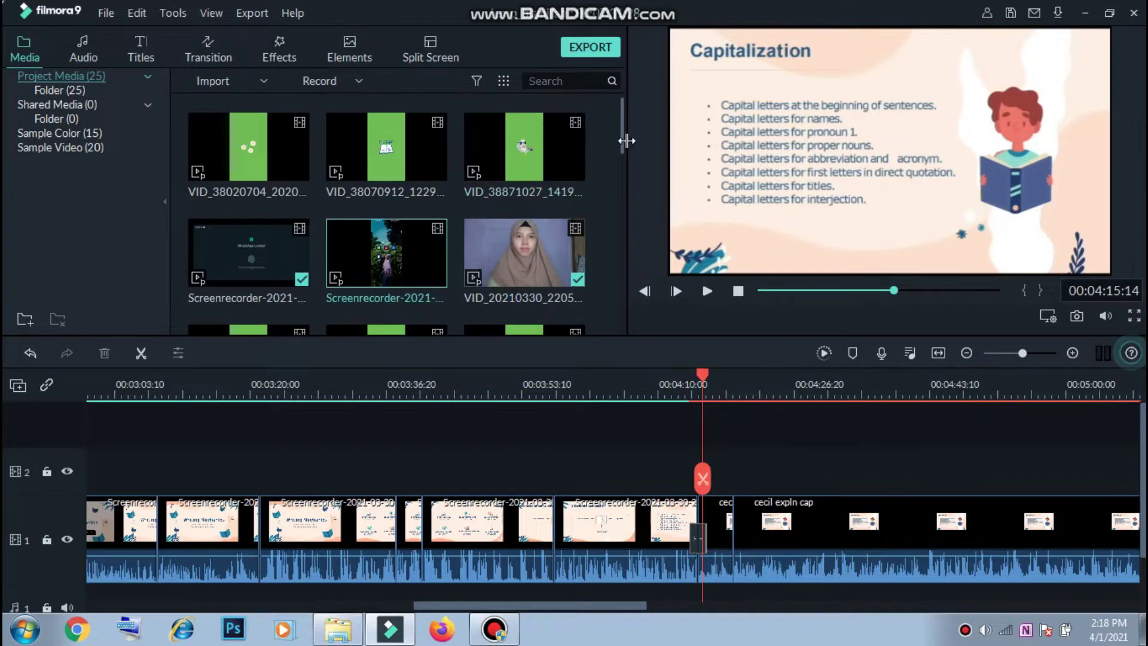
pyautogui.scroll(-3, 497, 189)
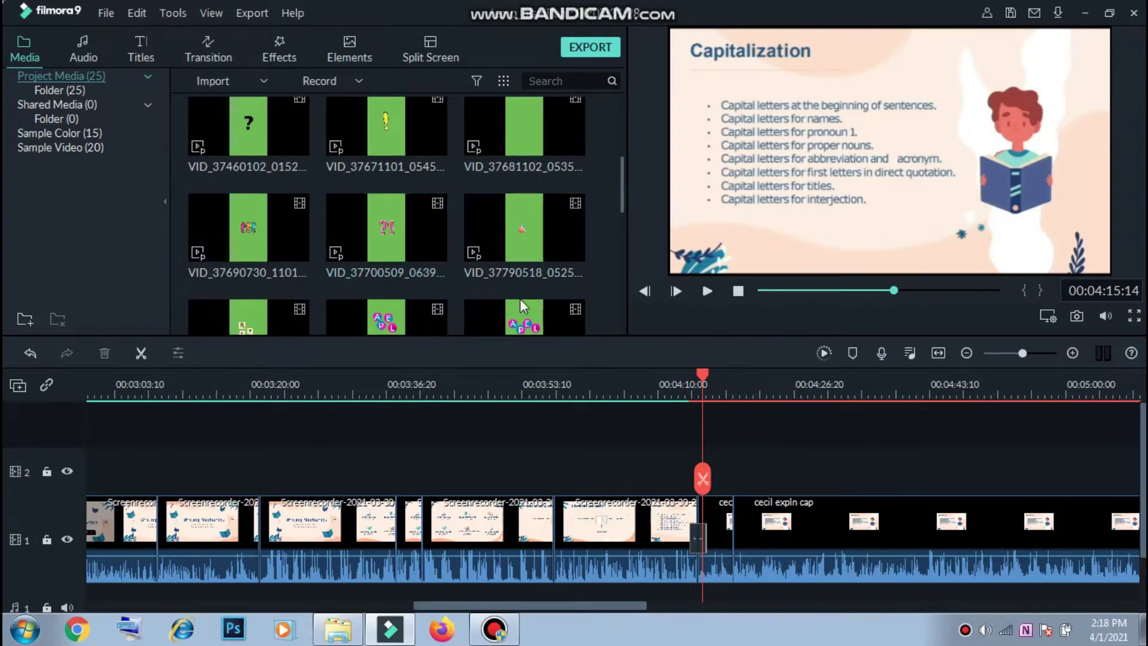
pyautogui.scroll(-3, 559, 261)
pyautogui.scroll(3, 560, 223)
pyautogui.moveTo(683, 369); pyautogui.dragTo(731, 438)
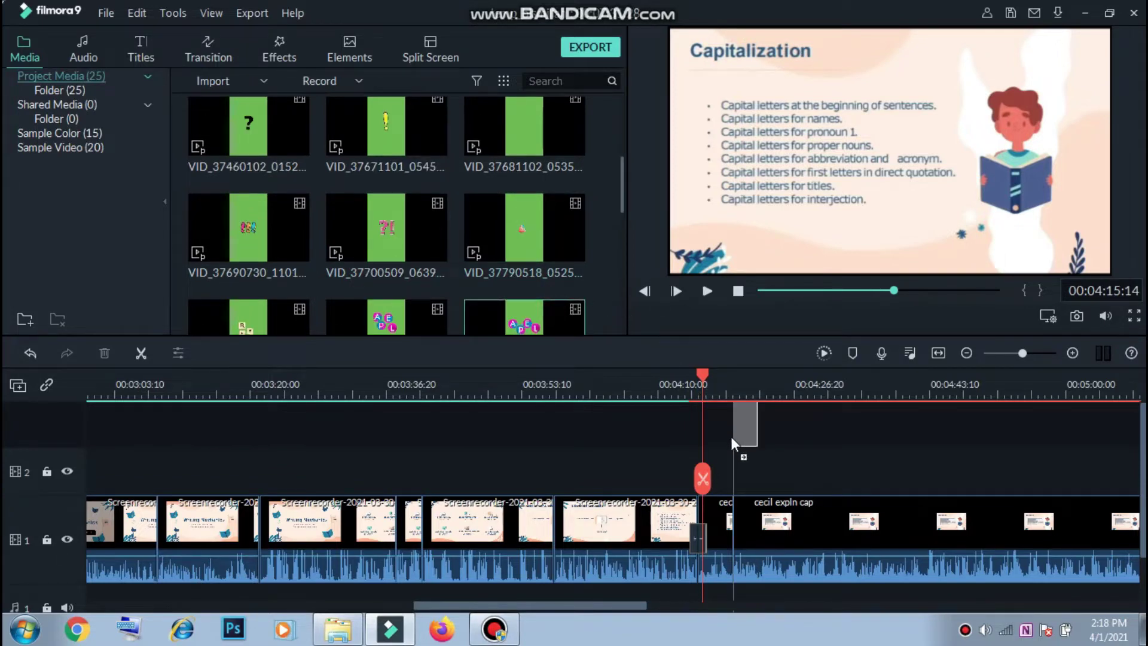
pyautogui.moveTo(710, 483); pyautogui.dragTo(716, 483)
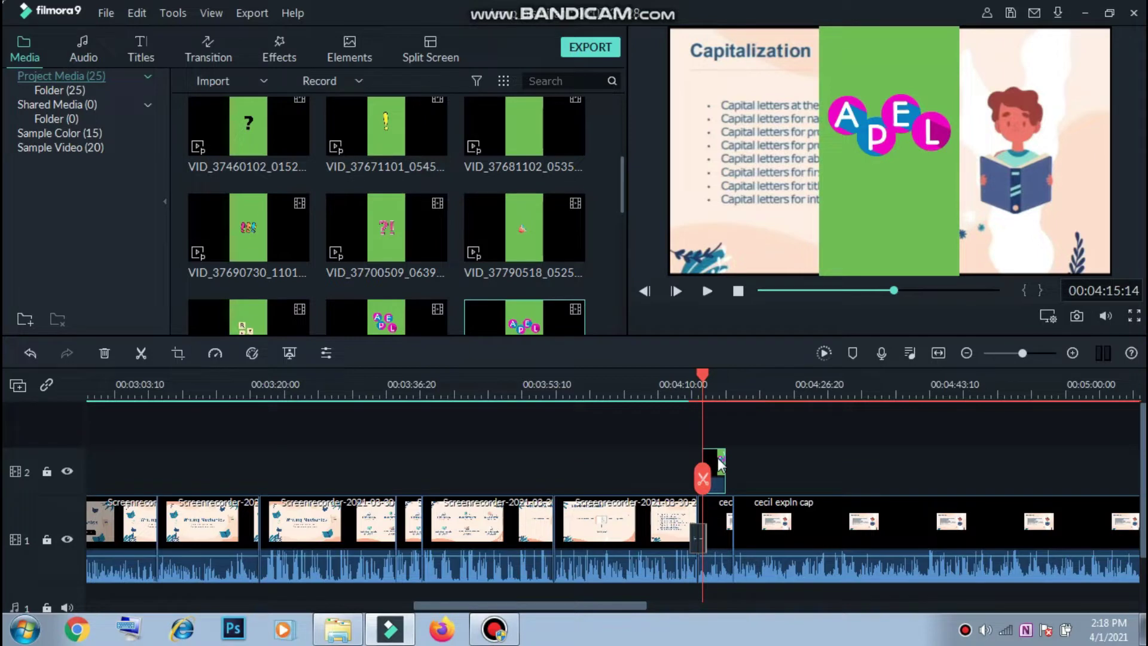
# Apply the Green Screen chroma key to the APEL overlay and set its Offset to 100.
pyautogui.rightClick(717, 457)
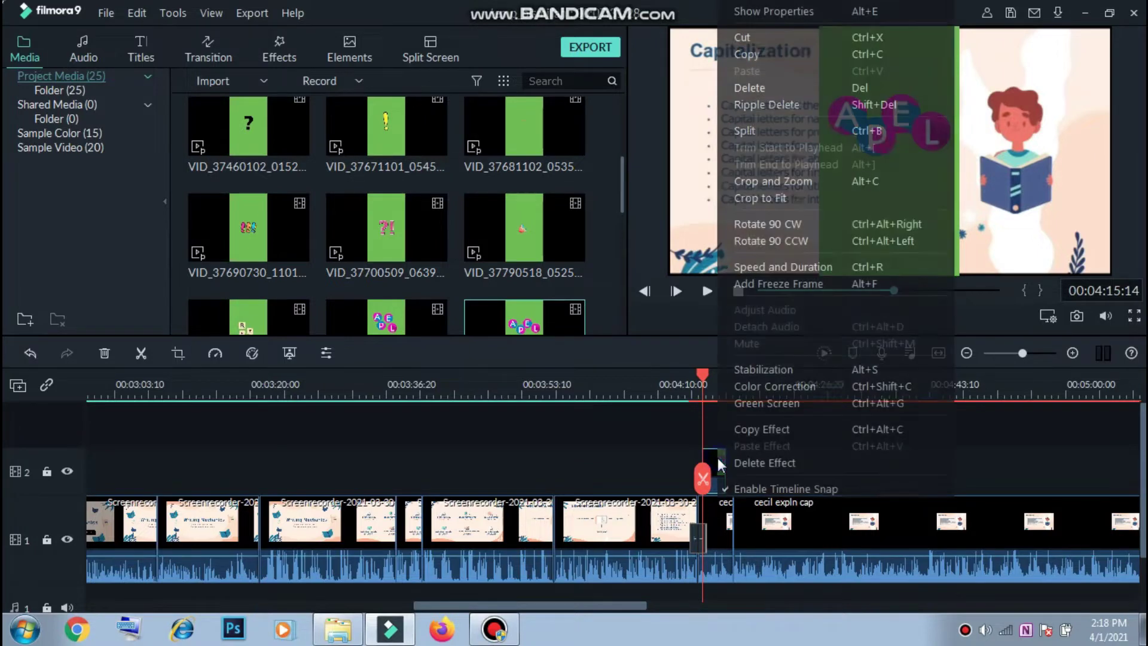
pyautogui.click(786, 404)
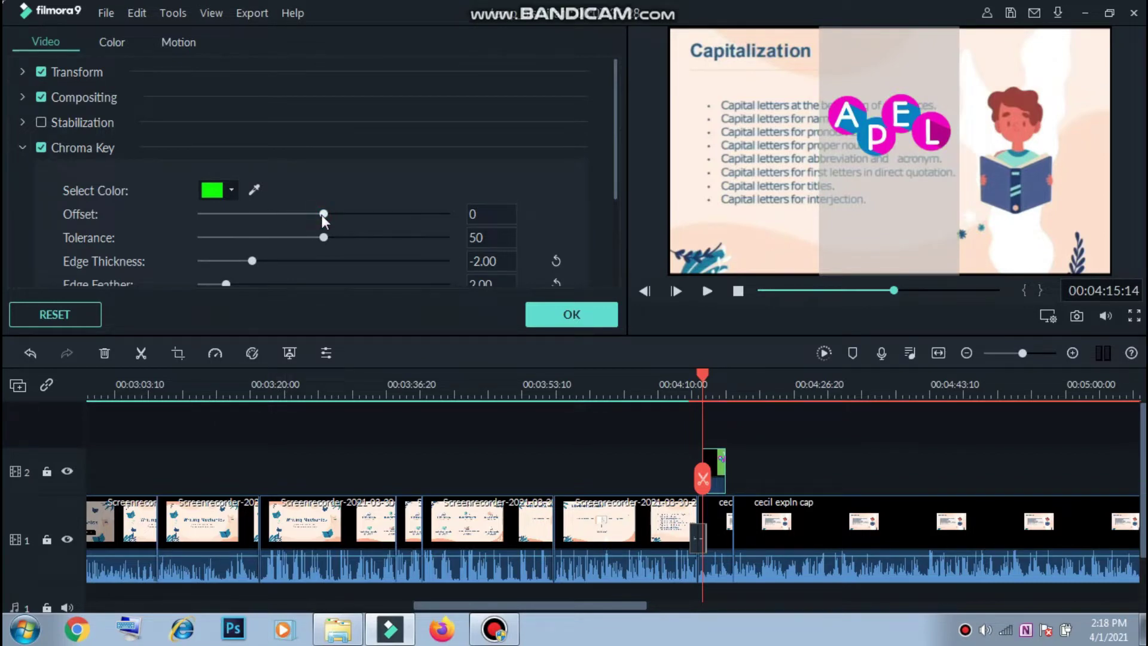
pyautogui.moveTo(322, 214); pyautogui.dragTo(427, 233)
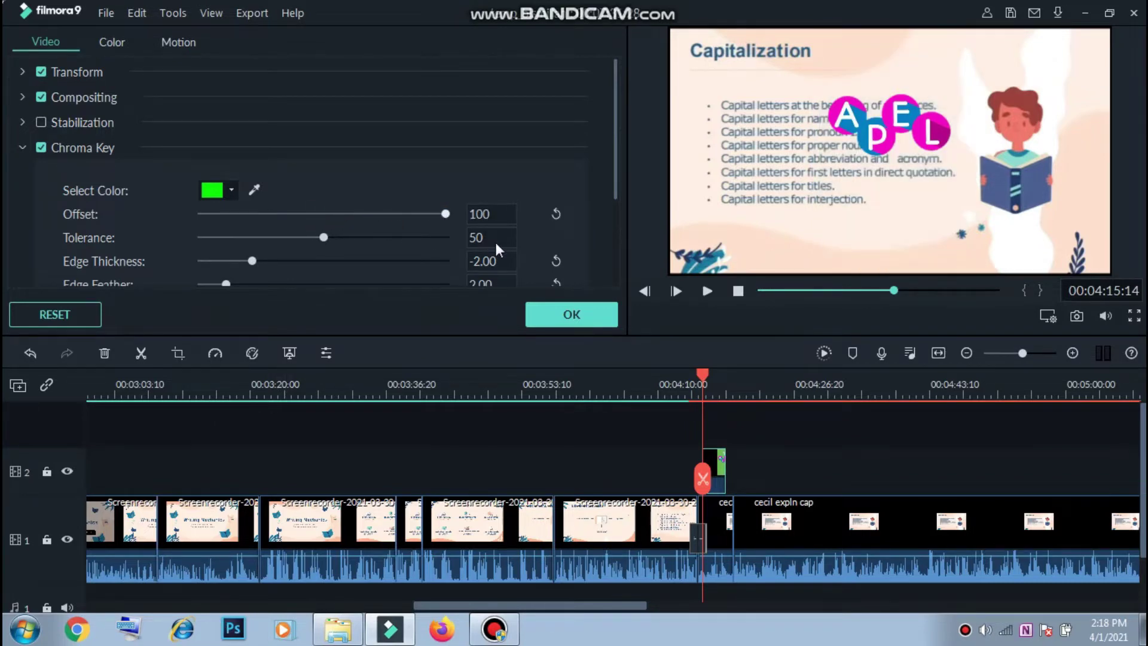
pyautogui.click(601, 315)
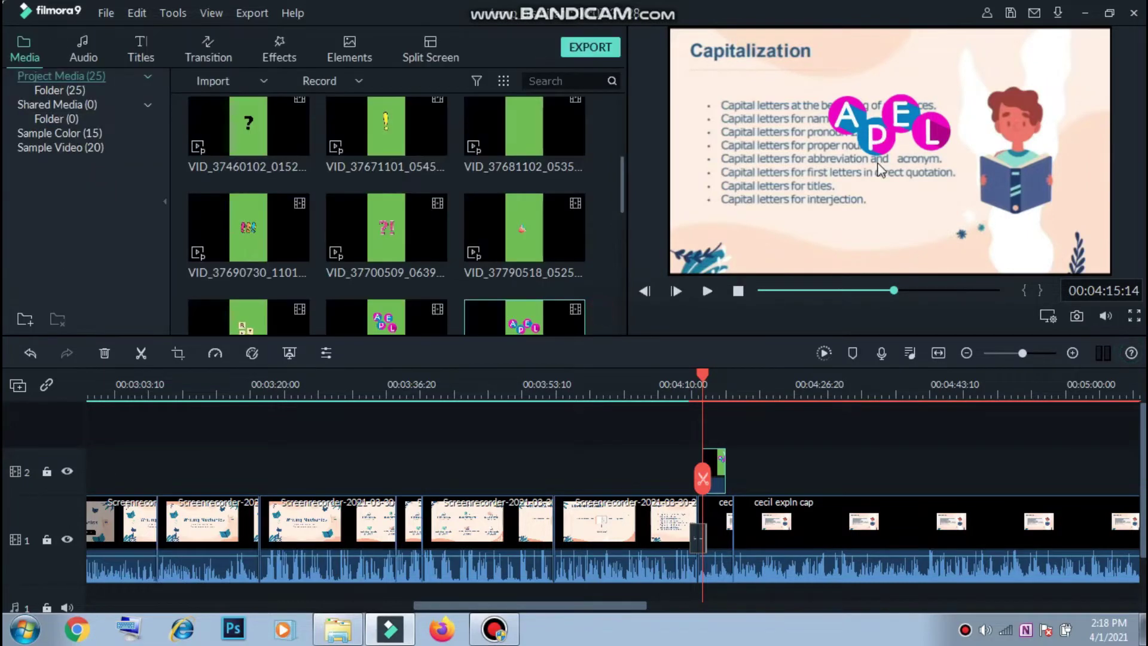
# Shrink the APEL overlay, position it below the capitalization list, and play the timeline over it.
pyautogui.moveTo(875, 147); pyautogui.dragTo(871, 225)
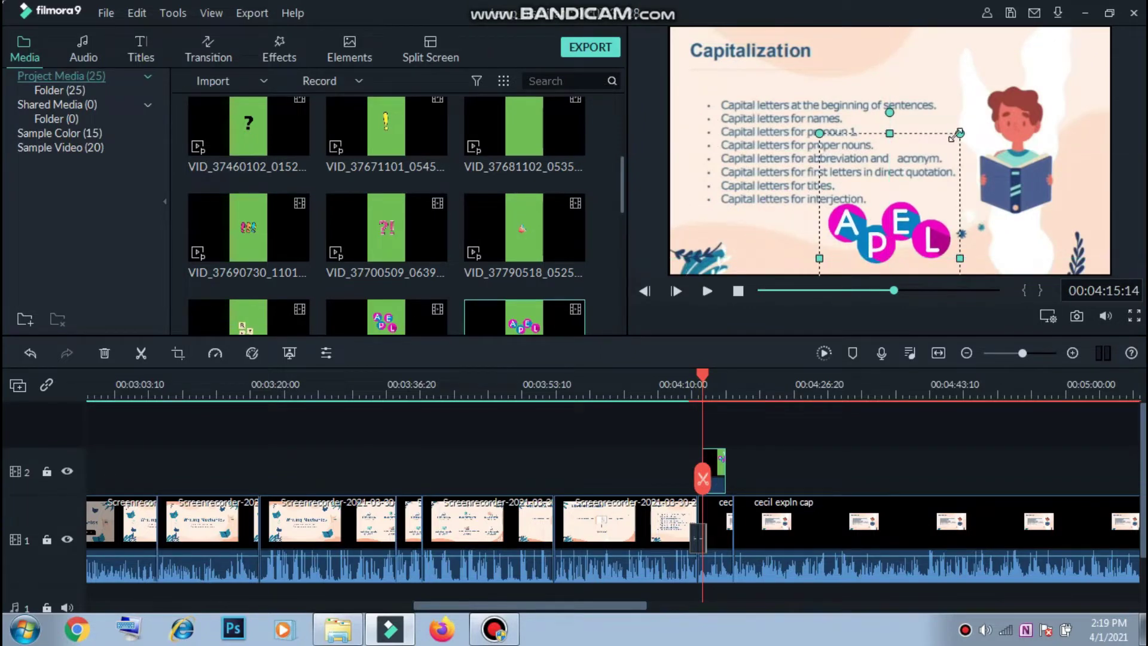
pyautogui.moveTo(955, 135); pyautogui.dragTo(888, 232)
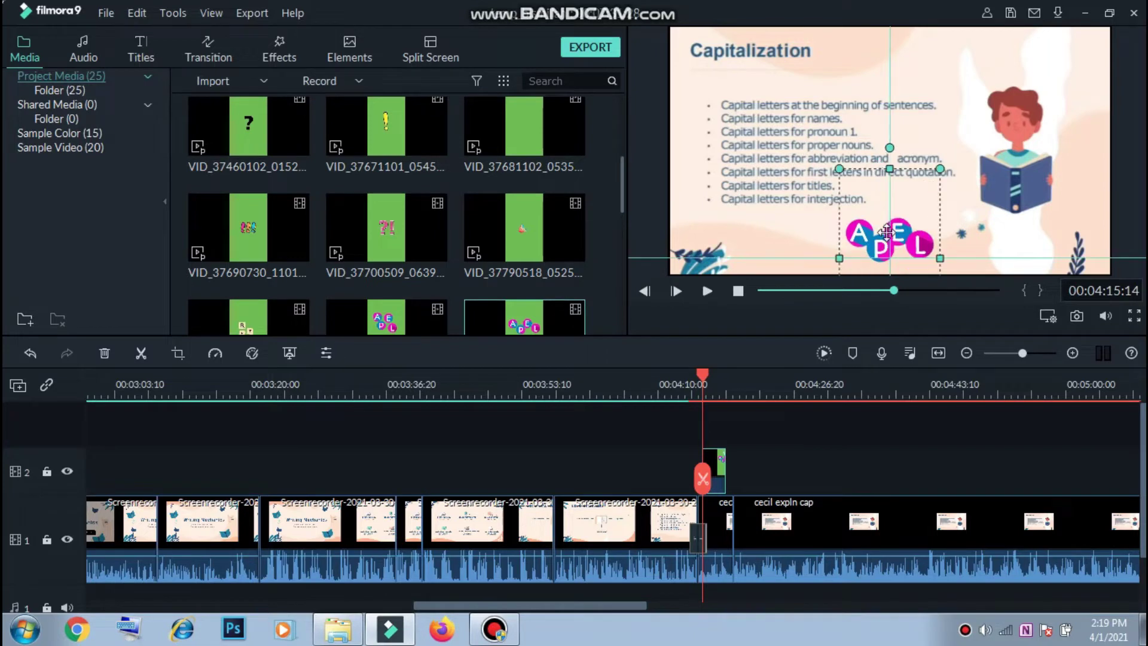
pyautogui.click(855, 405)
pyautogui.press('space')
pyautogui.press('space')
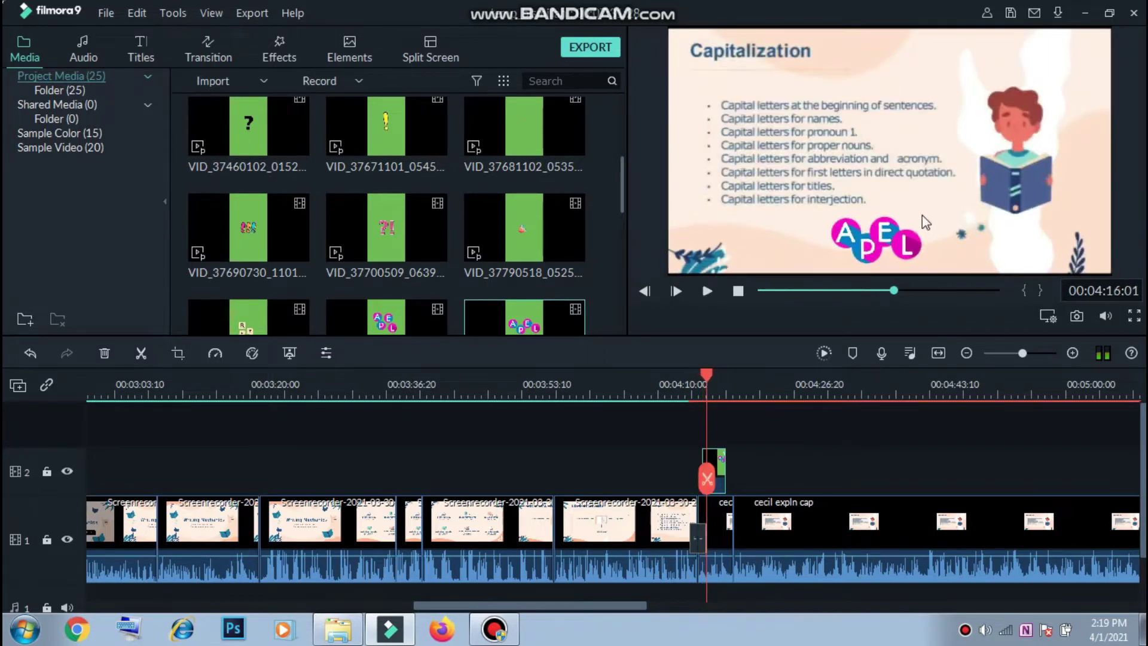
pyautogui.press('space')
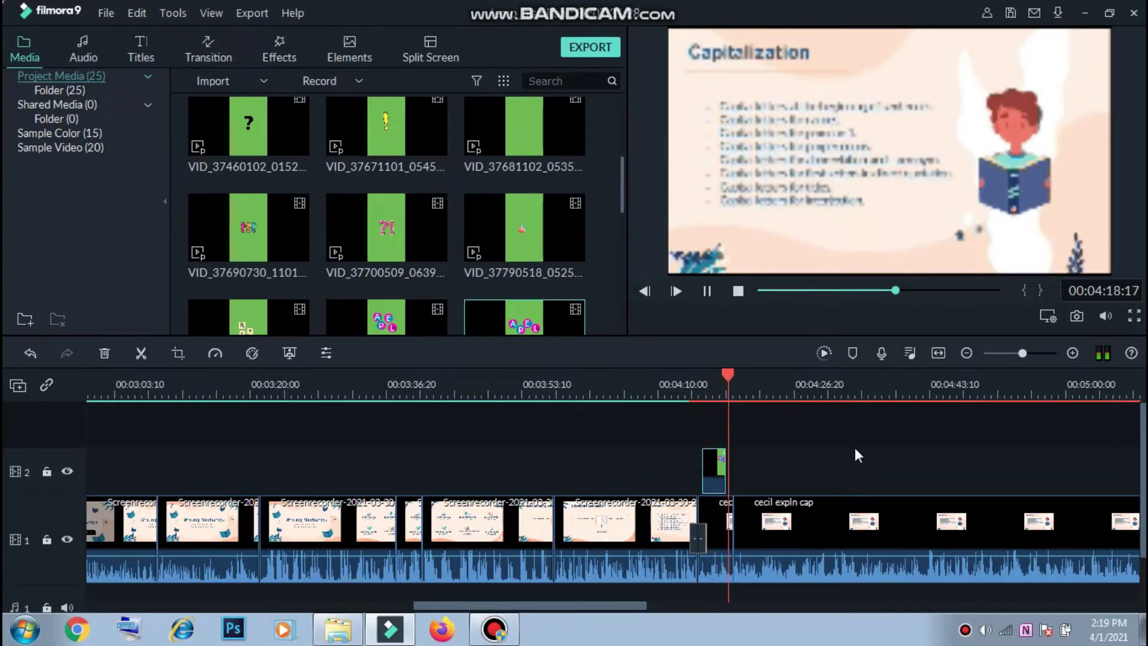
pyautogui.press('space')
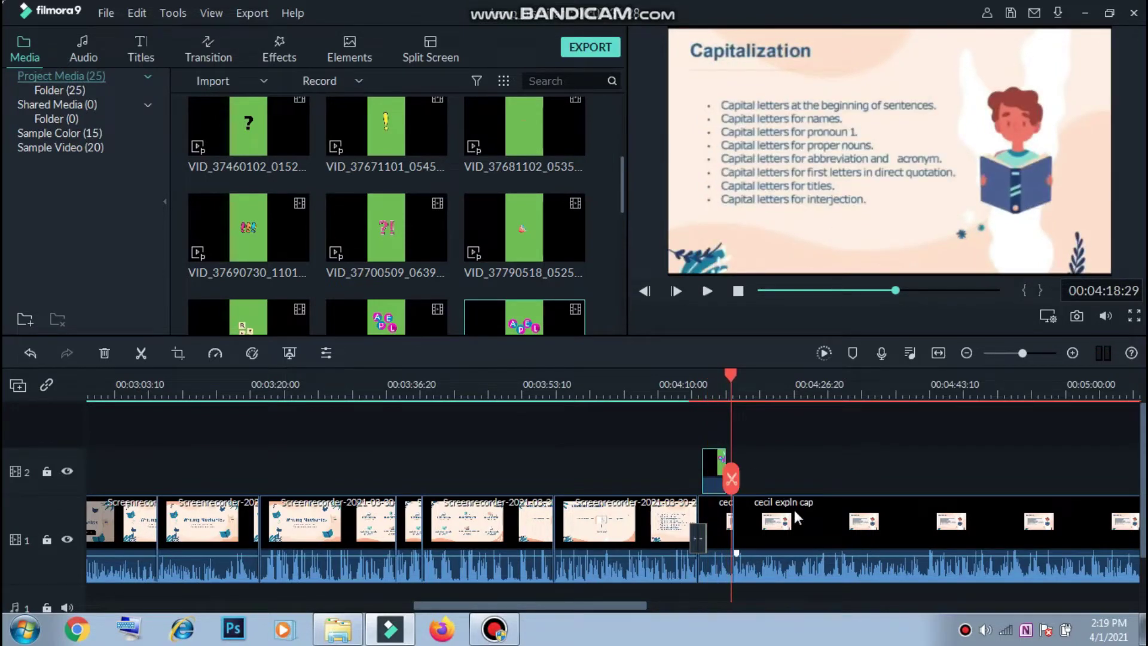
# Place the playhead at 00:04:18:12, the end of the APEL overlay, and silence the second "expln cap" clip.
pyautogui.moveTo(731, 472); pyautogui.dragTo(718, 465)
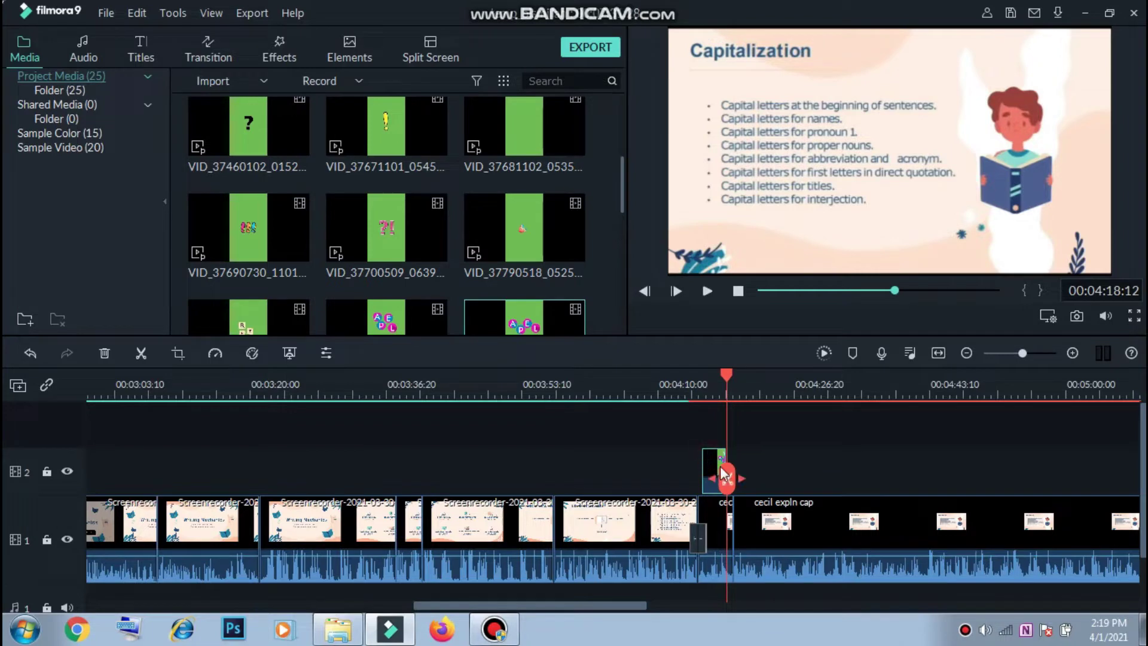
pyautogui.moveTo(797, 551); pyautogui.dragTo(794, 589)
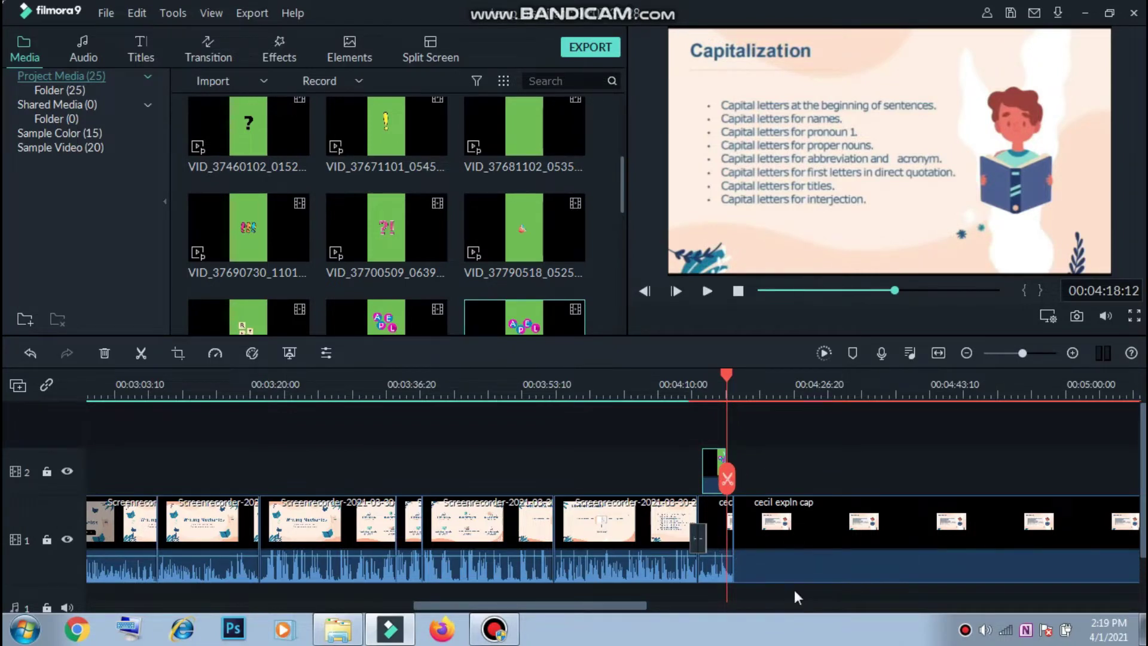
pyautogui.click(758, 473)
pyautogui.press('Up')
pyautogui.press('Down')
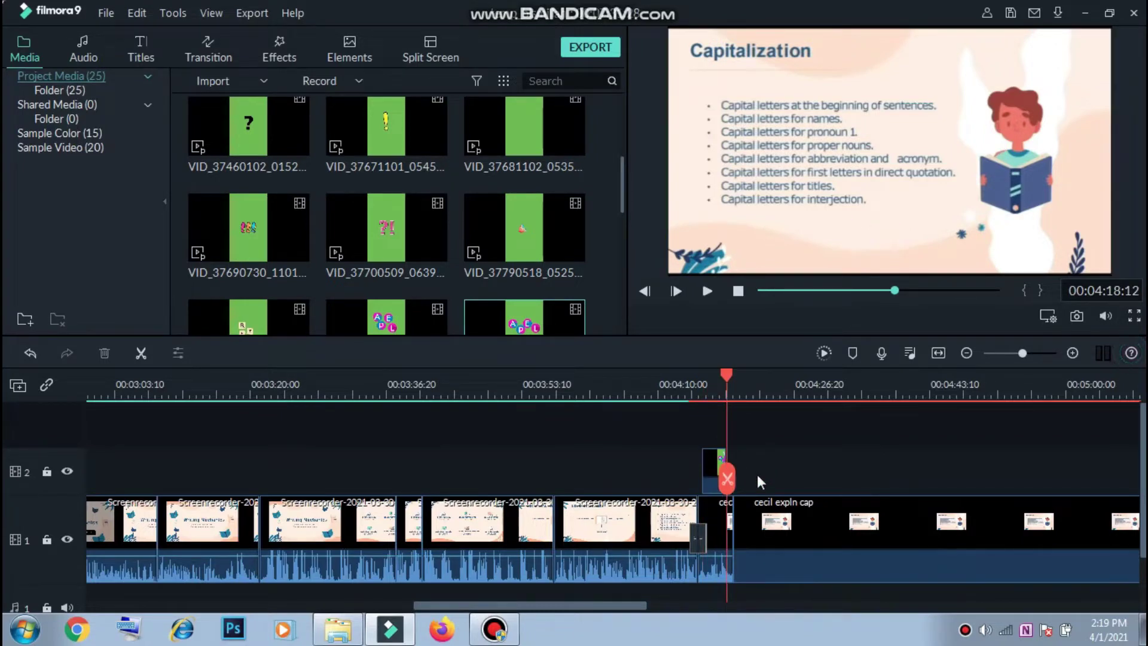
# Paste copies of the keyed APEL overlay back to back along video track 2 up to 00:05:49:10.
pyautogui.hotkey('ctrl', 'v')
pyautogui.hotkey('ctrl', 'v')
pyautogui.hotkey('ctrl', 'v')
pyautogui.hotkey('ctrl', 'v')
pyautogui.hotkey('ctrl', 'v')
pyautogui.hotkey('ctrl', 'v')
pyautogui.hotkey('ctrl', 'v')
pyautogui.hotkey('ctrl', 'v')
pyautogui.hotkey('ctrl', 'v')
pyautogui.hotkey('ctrl', 'v')
pyautogui.hotkey('ctrl', 'v')
pyautogui.hotkey('ctrl', 'v')
pyautogui.hotkey('ctrl', 'v')
pyautogui.hotkey('ctrl', 'v')
pyautogui.hotkey('ctrl', 'v')
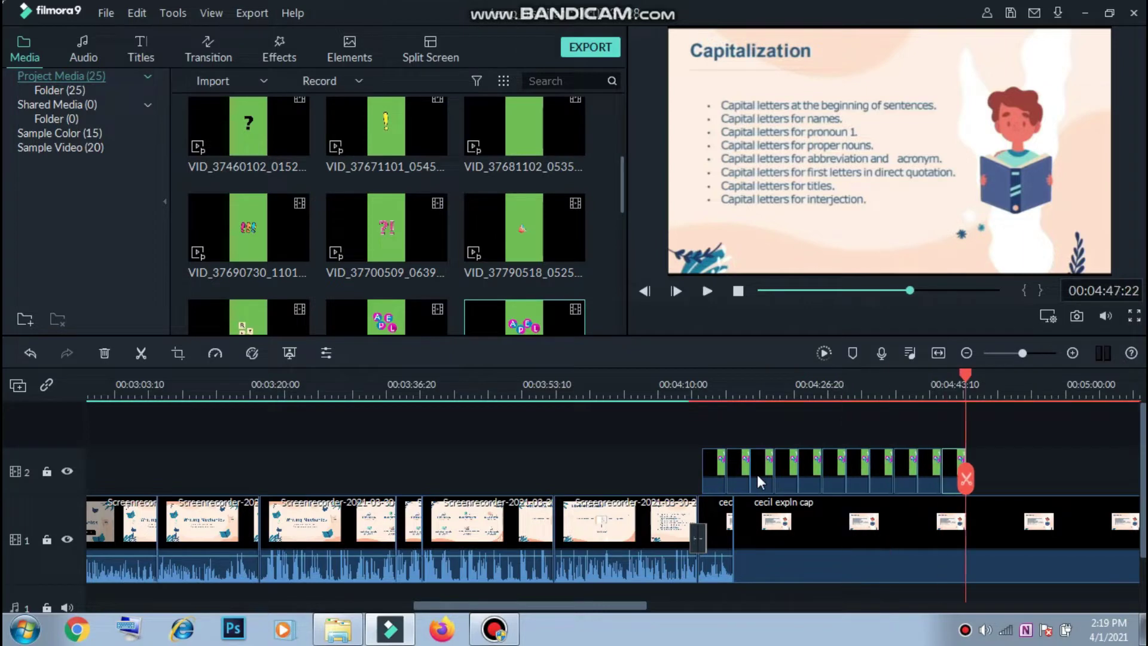
pyautogui.hotkey('ctrl', 'v')
pyautogui.hotkey('ctrl', 'v')
pyautogui.hotkey('ctrl', 'v')
pyautogui.hotkey('ctrl', 'v')
pyautogui.hotkey('ctrl', 'v')
pyautogui.hotkey('ctrl', 'v')
pyautogui.hotkey('ctrl', 'v')
pyautogui.hotkey('ctrl', 'v')
pyautogui.hotkey('ctrl', 'v')
pyautogui.hotkey('ctrl', 'v')
pyautogui.hotkey('ctrl', 'v')
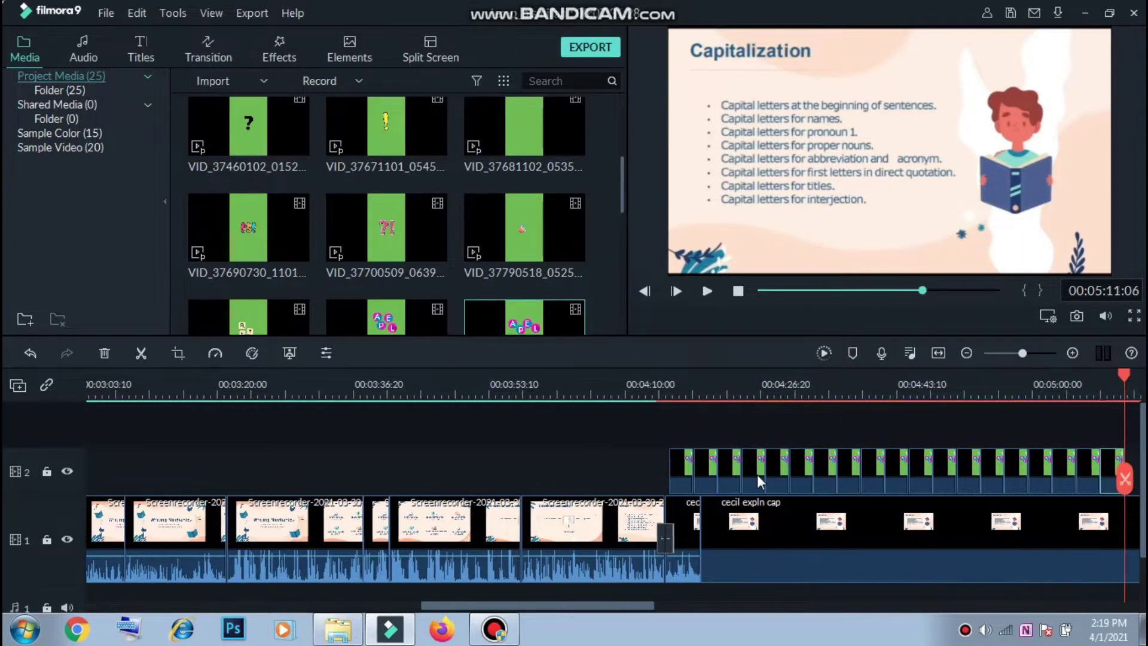
pyautogui.hotkey('ctrl', 'v')
pyautogui.hotkey('ctrl', 'v')
pyautogui.hotkey('ctrl', 'v')
pyautogui.hotkey('ctrl', 'v')
pyautogui.hotkey('ctrl', 'v')
pyautogui.hotkey('ctrl', 'v')
pyautogui.hotkey('ctrl', 'v')
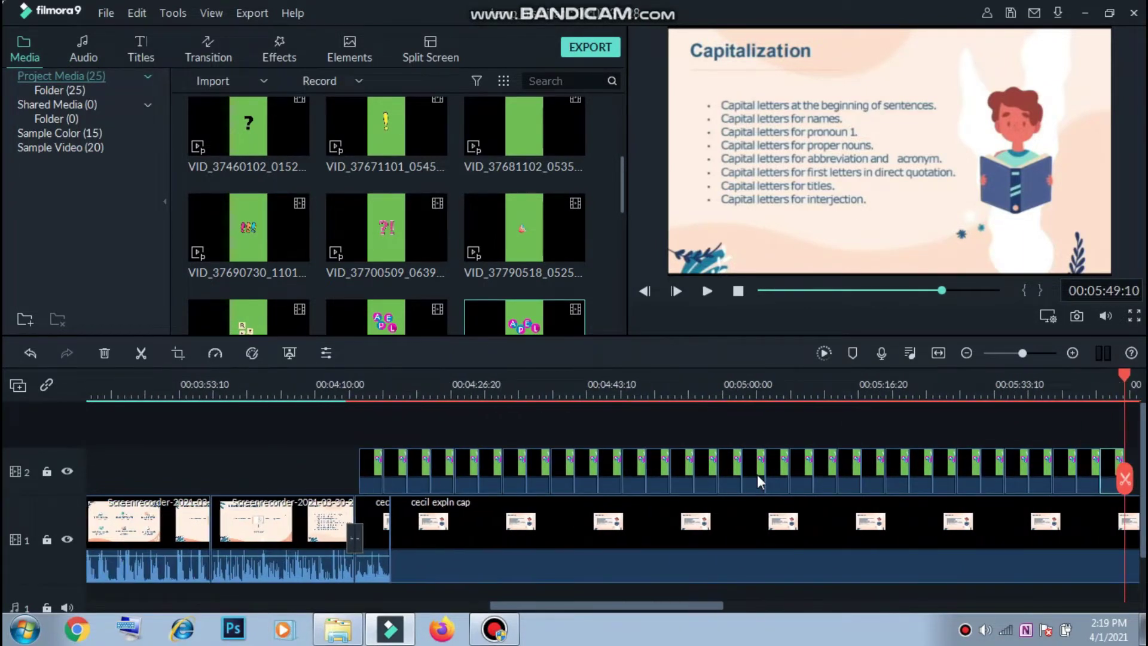
# Paste more copies of the keyed APEL overlay along video track 2, extending them to 00:06:18:20.
pyautogui.hotkey('ctrl', 'v')
pyautogui.hotkey('ctrl', 'v')
pyautogui.hotkey('ctrl', 'v')
pyautogui.hotkey('ctrl', 'v')
pyautogui.hotkey('ctrl', 'v')
pyautogui.hotkey('ctrl', 'v')
pyautogui.hotkey('ctrl', 'v')
pyautogui.hotkey('ctrl', 'v')
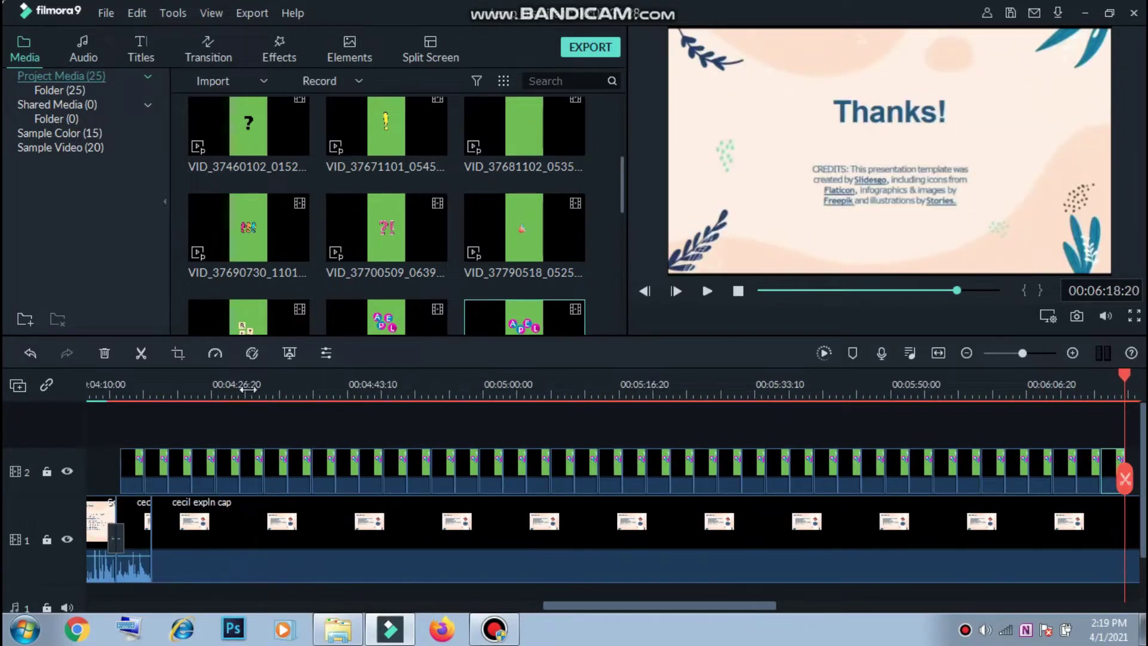
# Play the timeline from 00:05:09:29 to check the repeated APEL overlay over the capitalization slide.
pyautogui.click(566, 392)
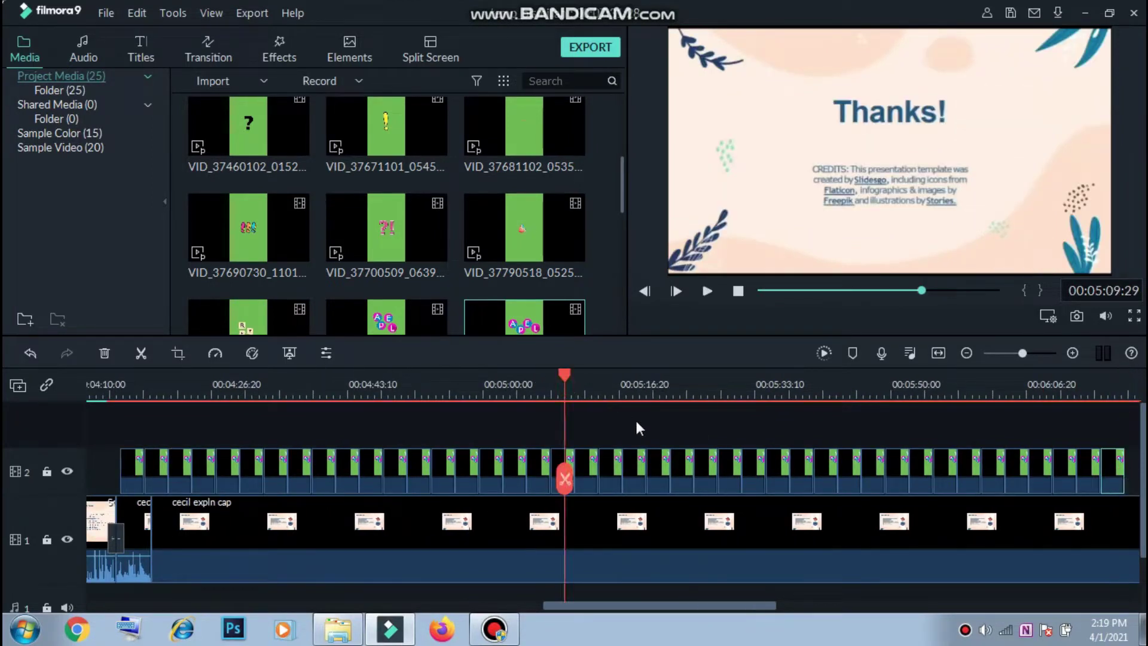
pyautogui.press('space')
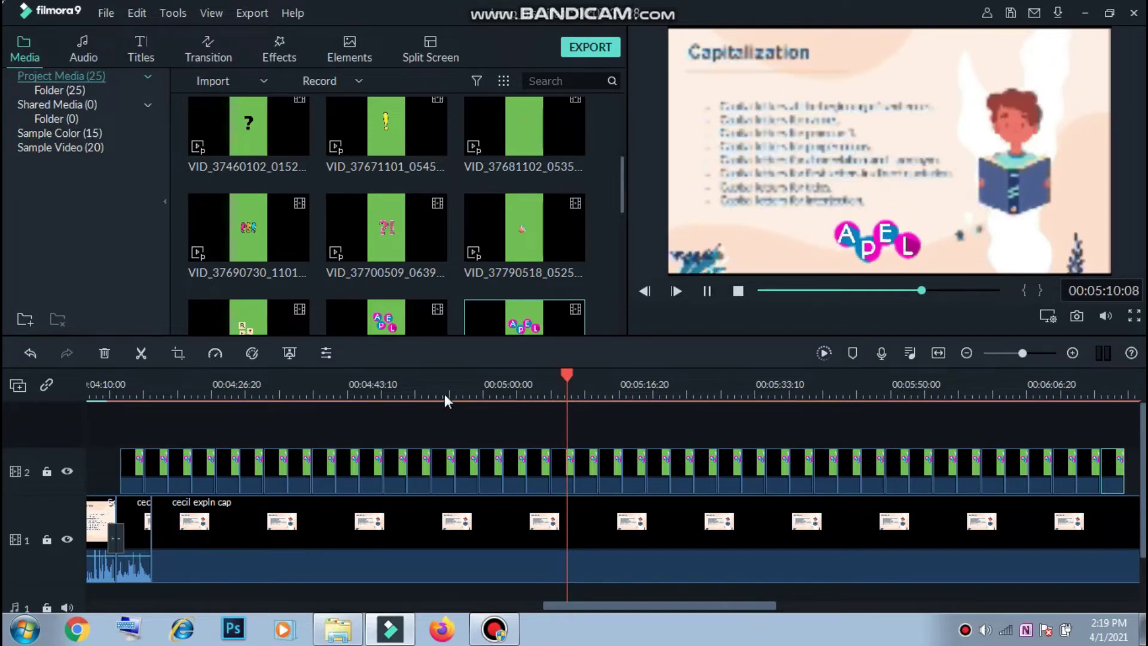
pyautogui.click(435, 390)
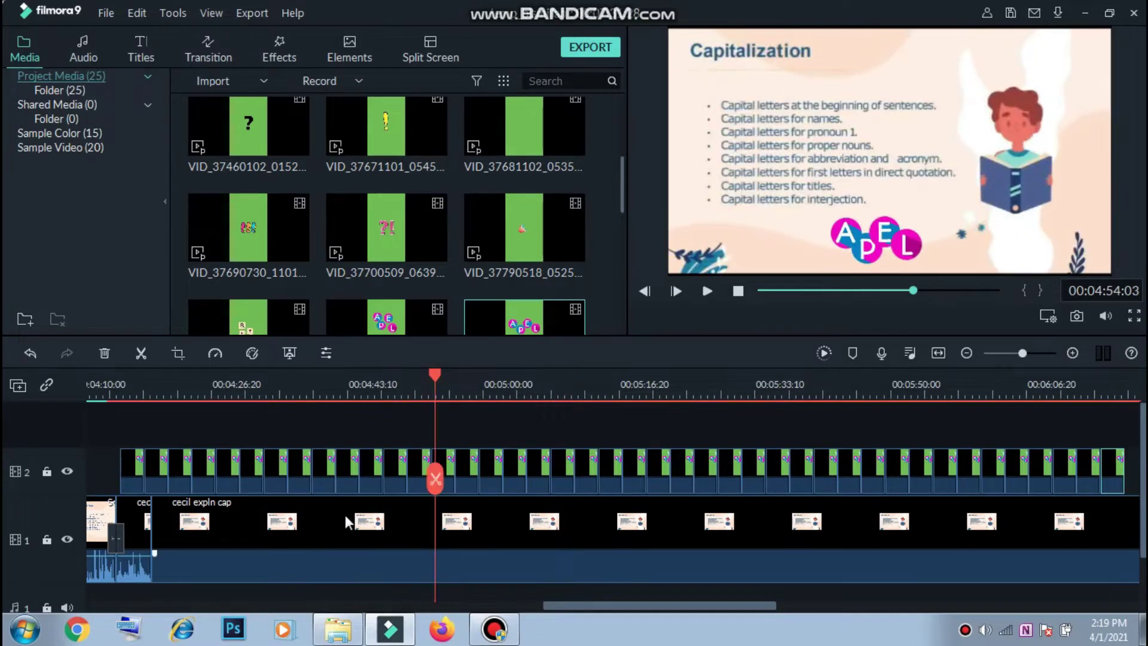
# Raise the silenced second "cecil expln cap" clip's audio volume back to an audible level.
pyautogui.doubleClick(343, 510)
pyautogui.scroll(-1, 51, 246)
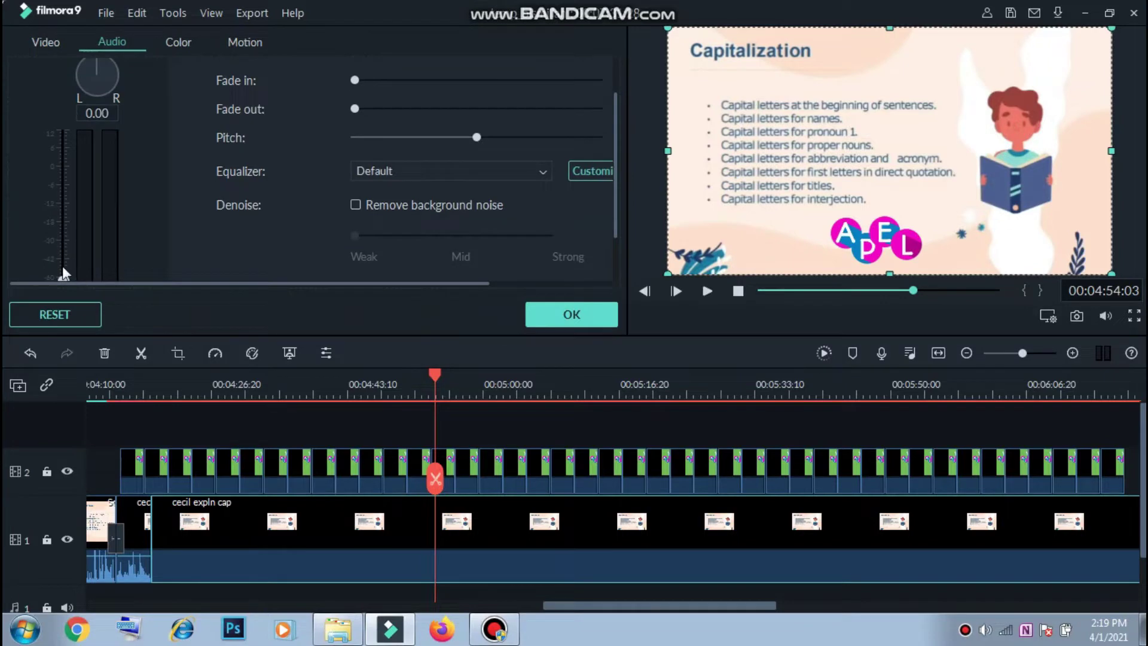
pyautogui.moveTo(61, 262); pyautogui.dragTo(66, 141)
pyautogui.click(598, 318)
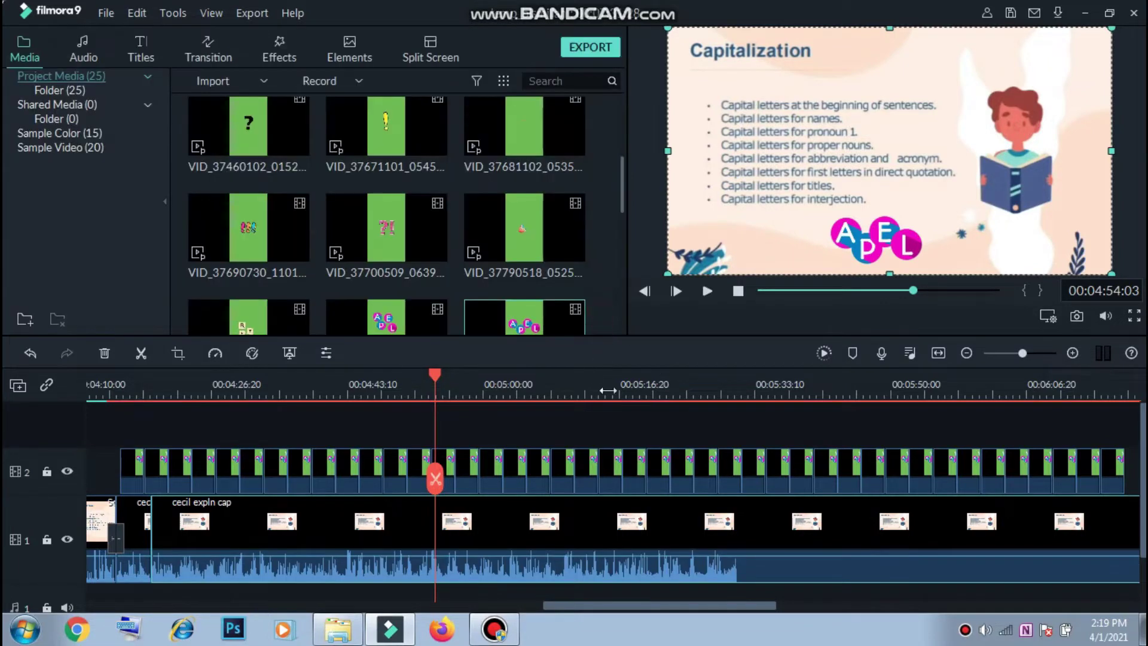
# Split the second "cecil expln cap" clip at 00:05:31:03, where its audio waveform ends.
pyautogui.click(716, 387)
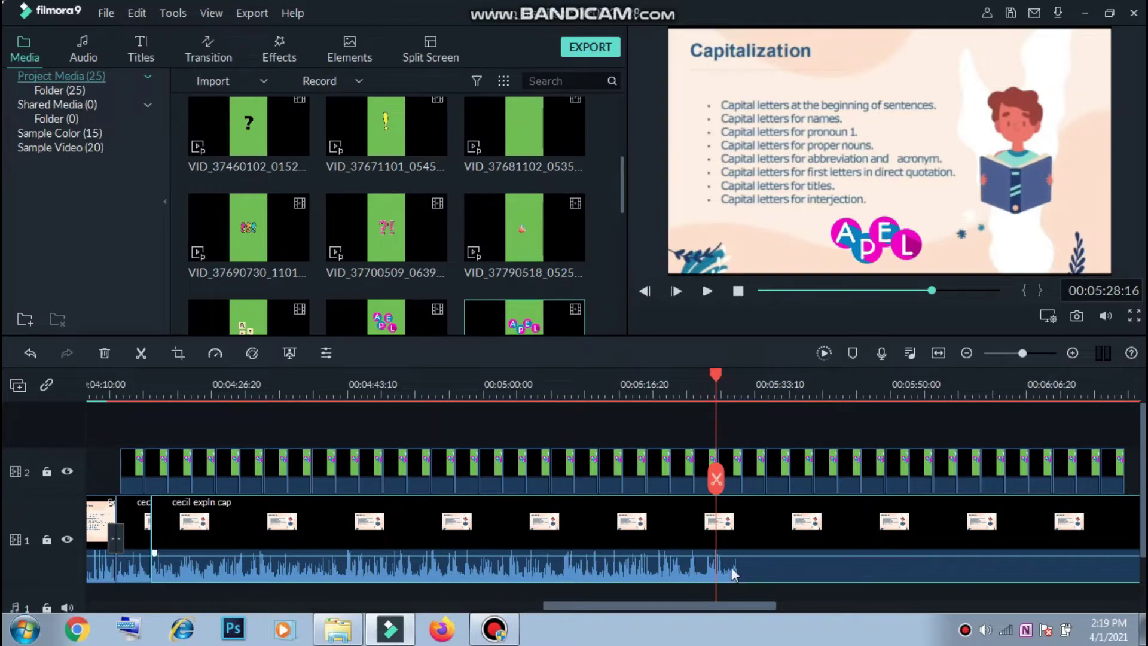
pyautogui.click(732, 397)
pyautogui.click(745, 399)
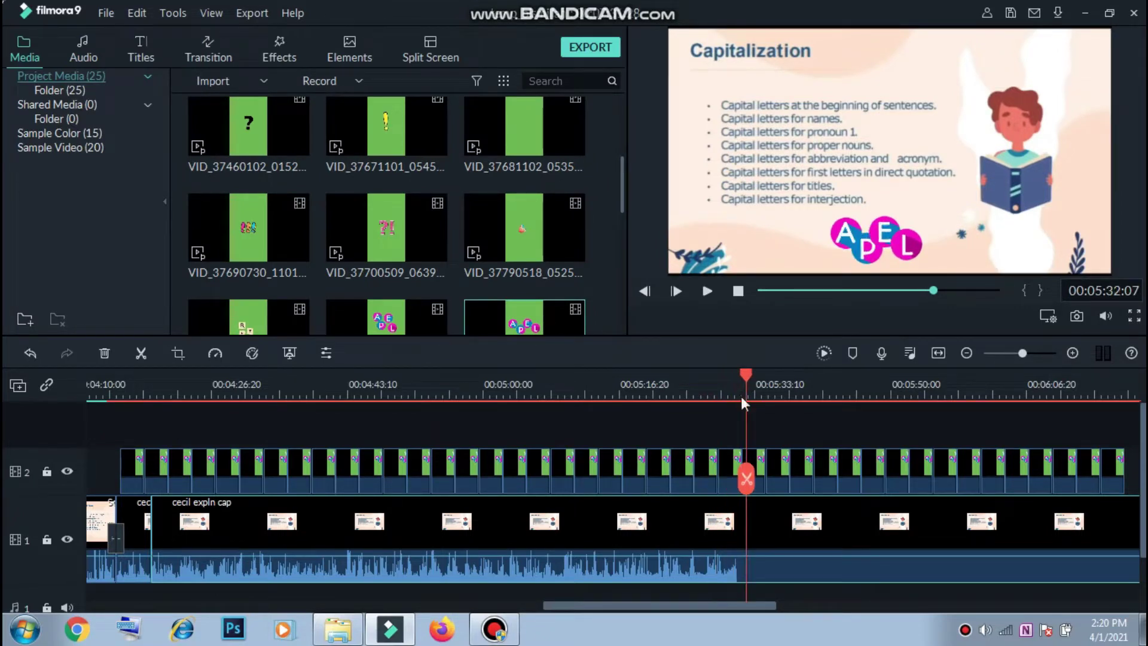
pyautogui.press('Left')
pyautogui.press('Left')
pyautogui.press('Left')
pyautogui.press('Left')
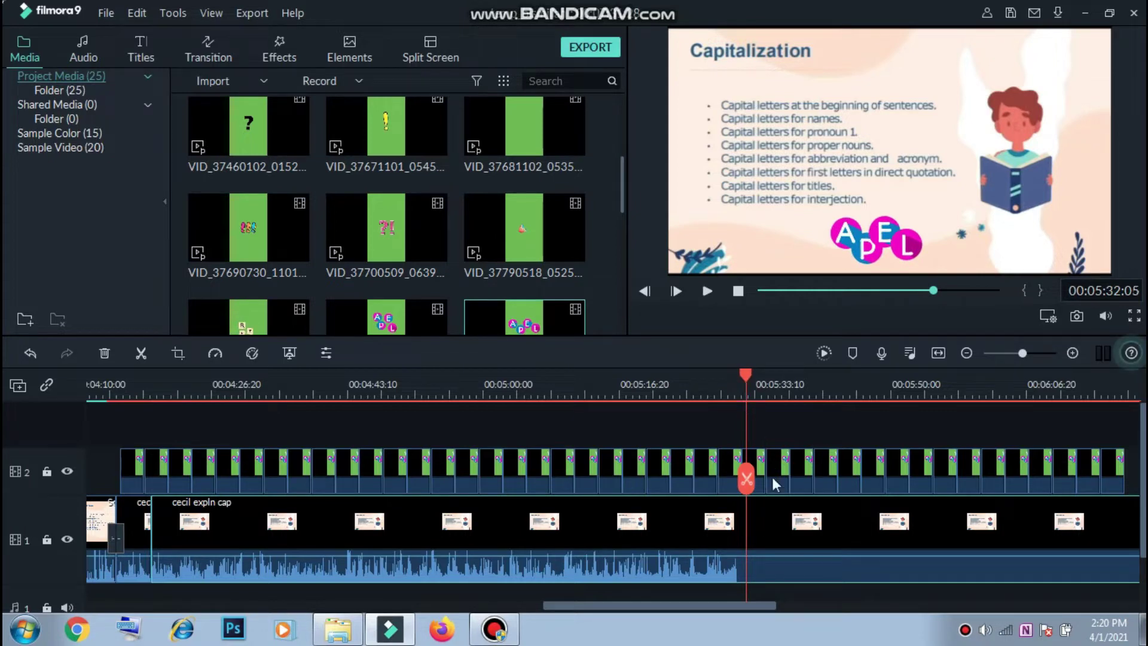
pyautogui.click(515, 641)
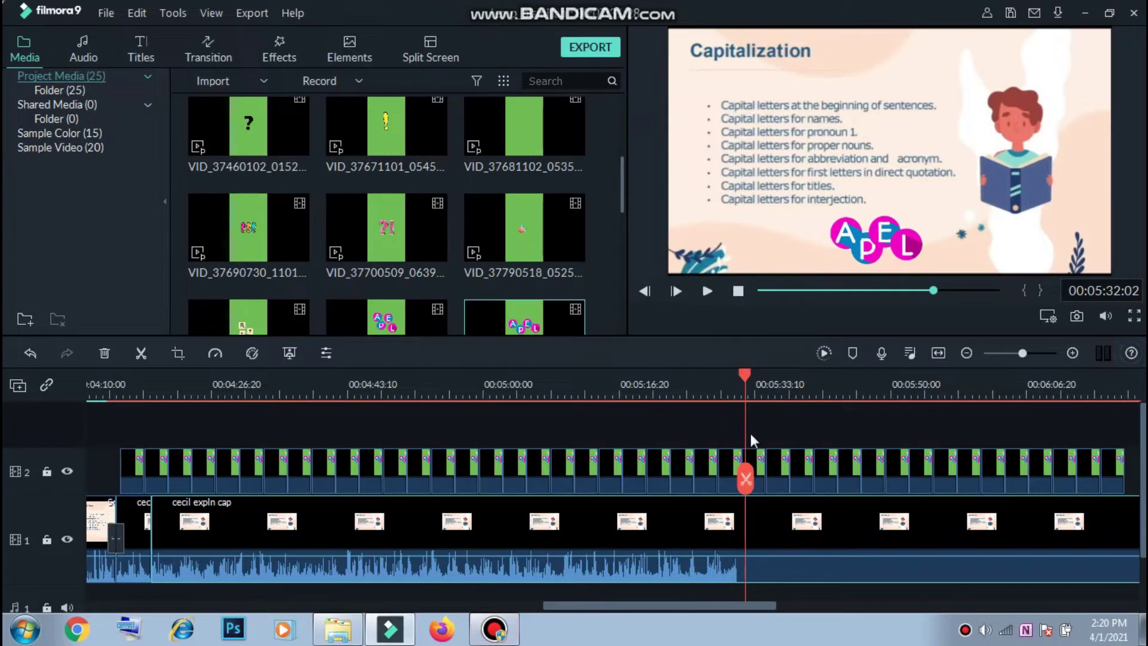
pyautogui.click(737, 395)
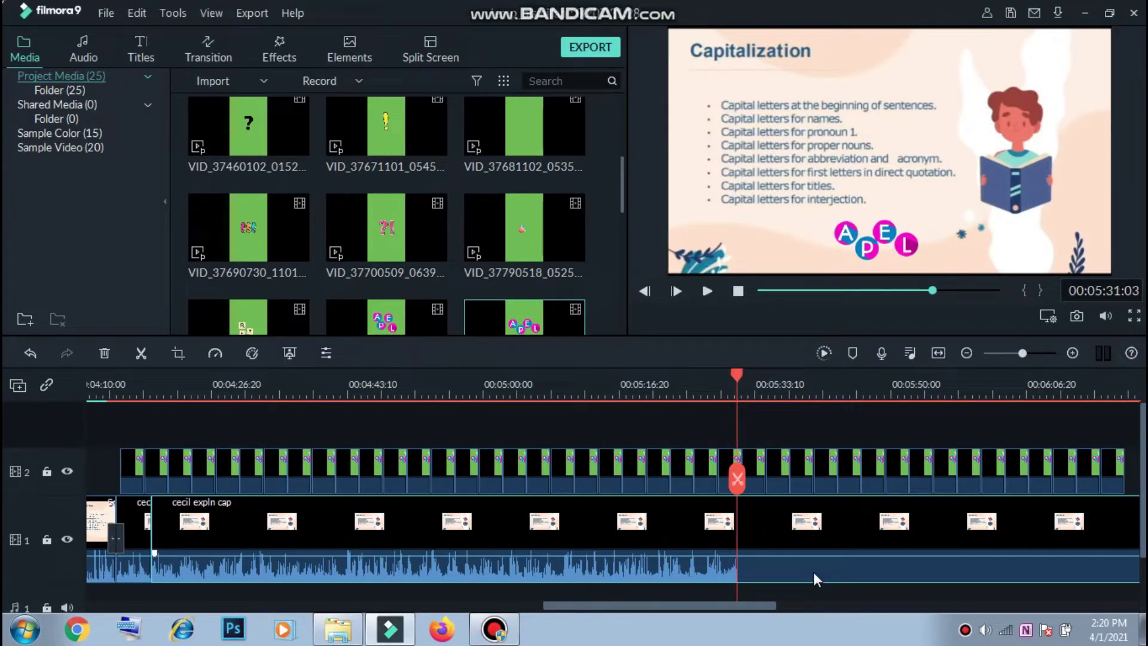
pyautogui.hotkey('ctrl', 'b')
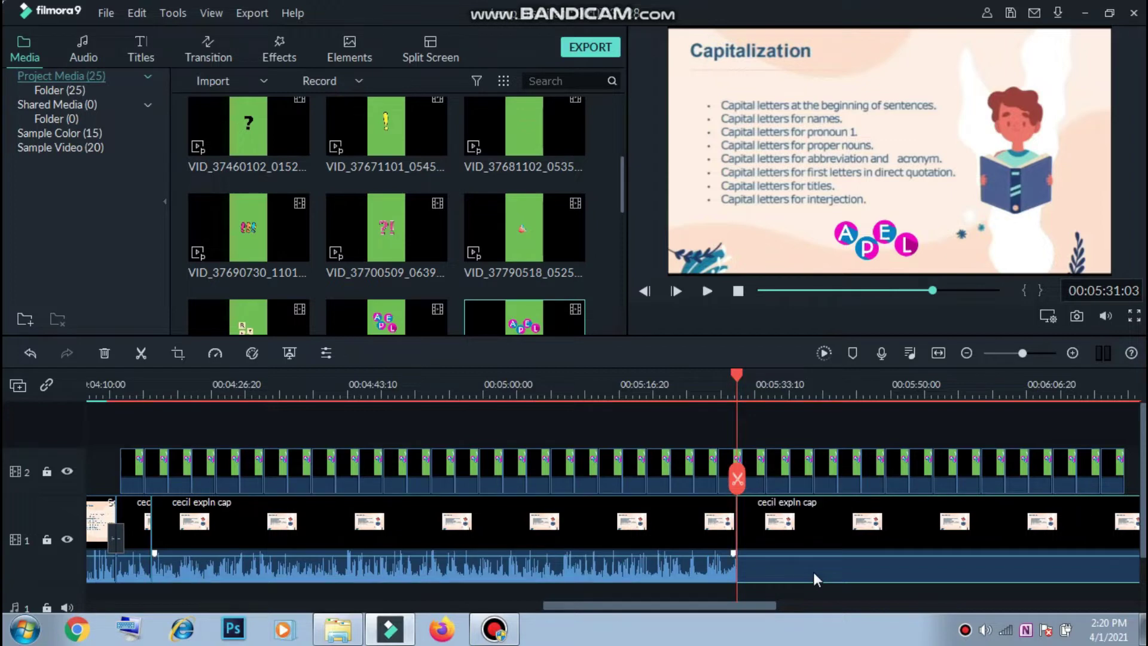
# Delete the silent remainder of "cecil expln cap" and the APEL overlay copies beyond 00:05:31:03.
pyautogui.click(842, 515)
pyautogui.press('Delete')
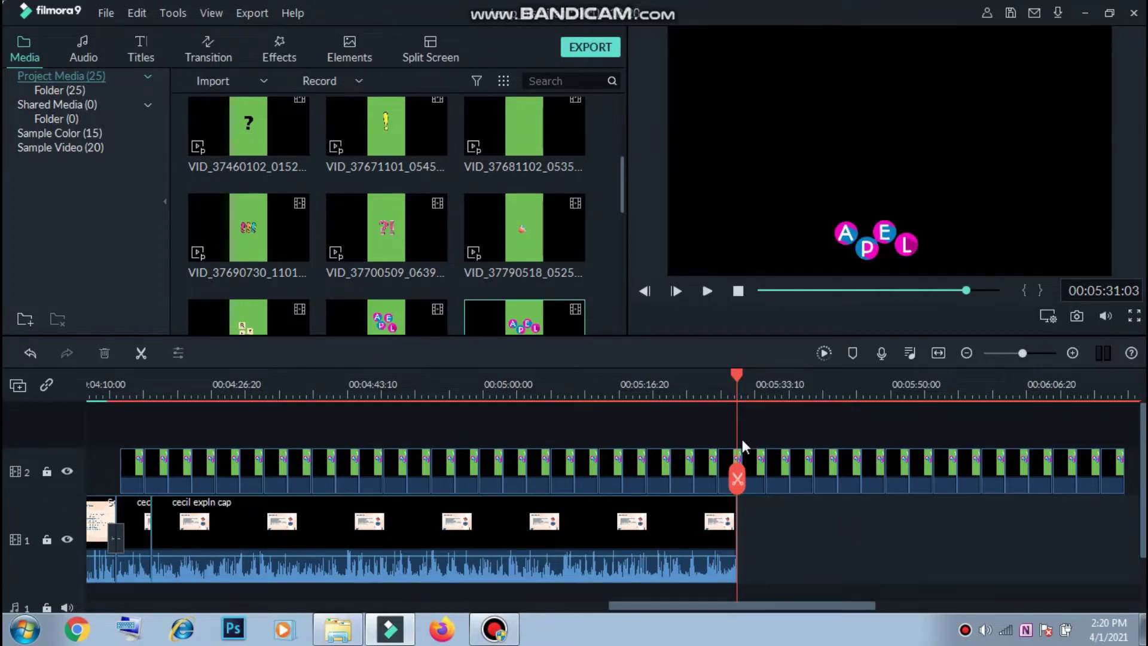
pyautogui.moveTo(752, 421); pyautogui.dragTo(576, 550)
pyautogui.press('Delete')
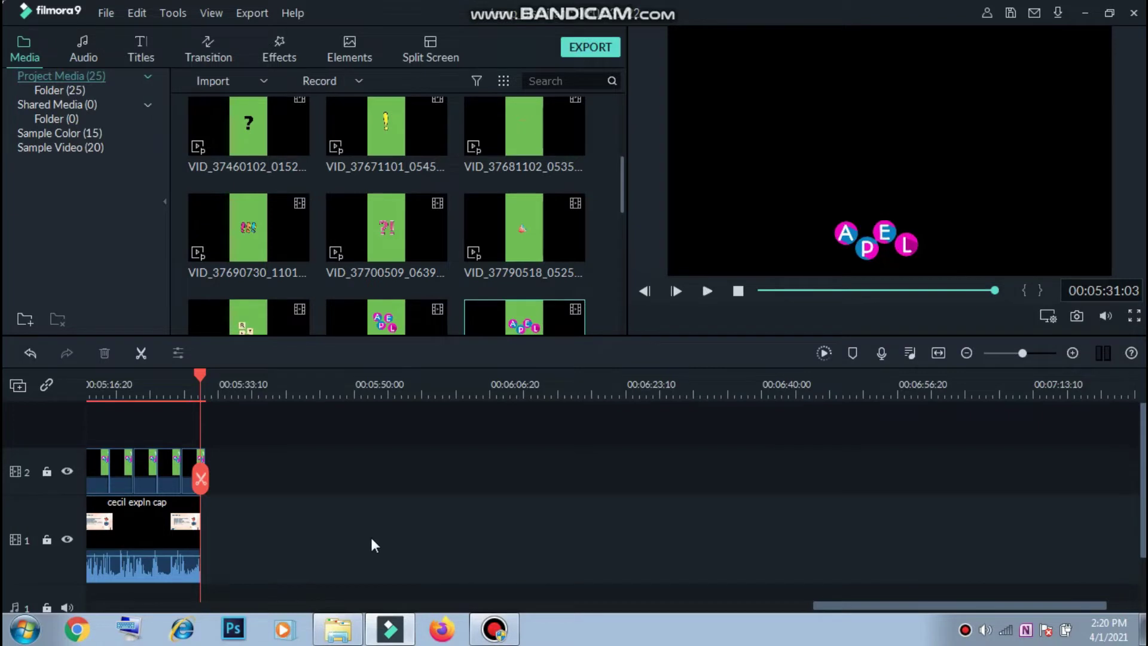
# Go to the end of the timeline and play the closing section from 00:05:22:06 and 00:05:28:27.
pyautogui.press('Home')
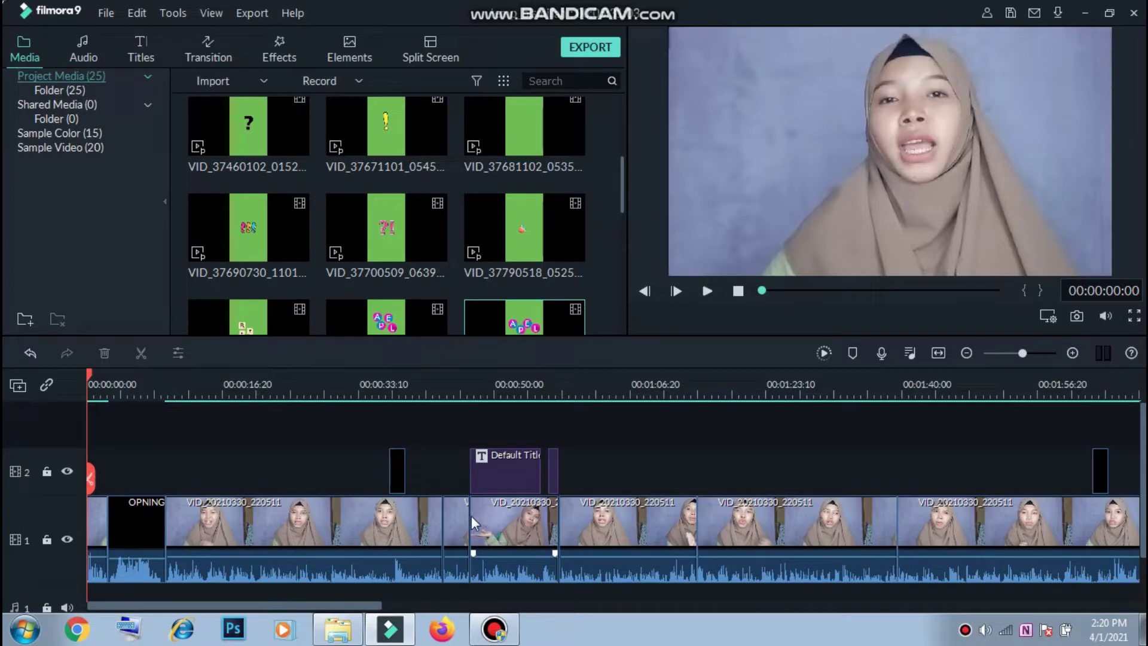
pyautogui.press('End')
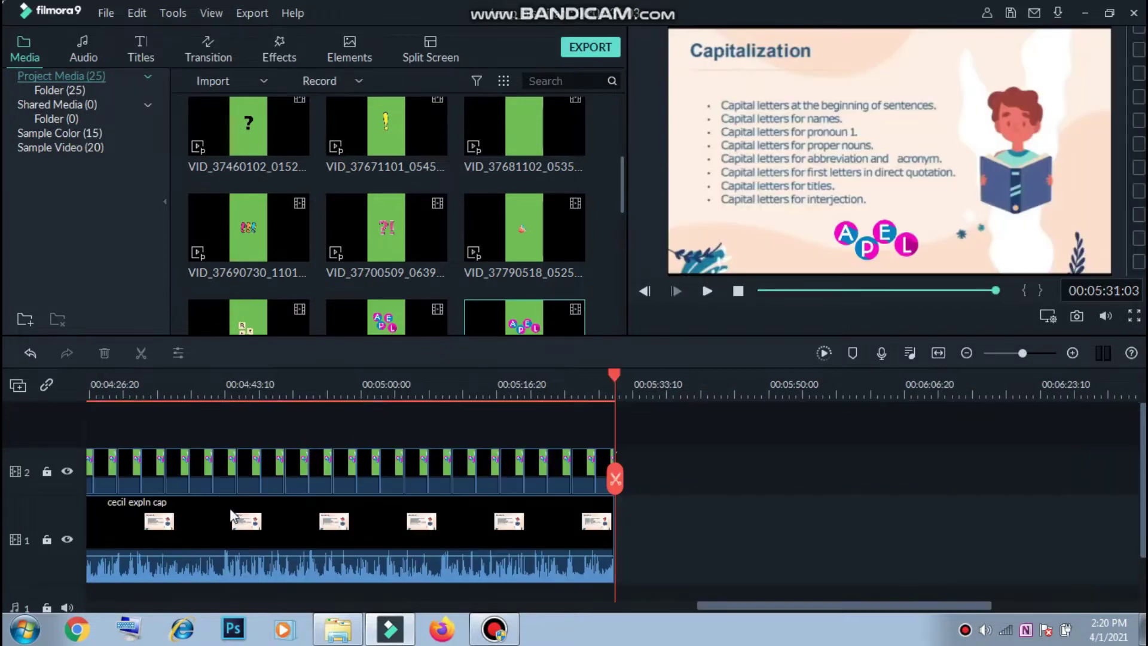
pyautogui.click(543, 394)
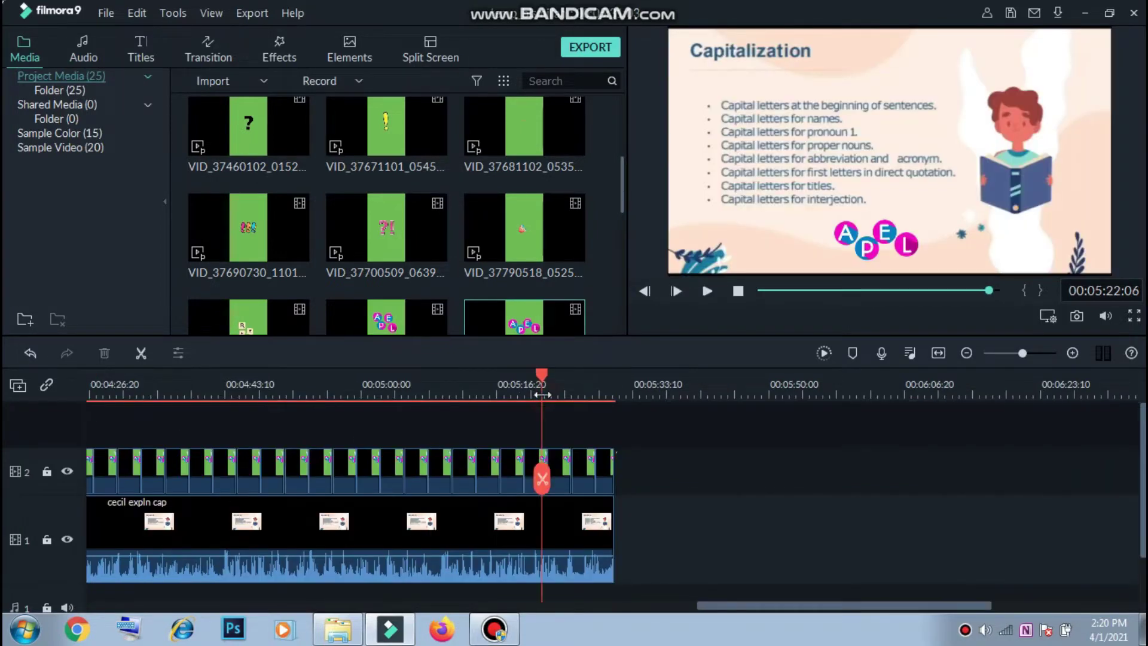
pyautogui.press('space')
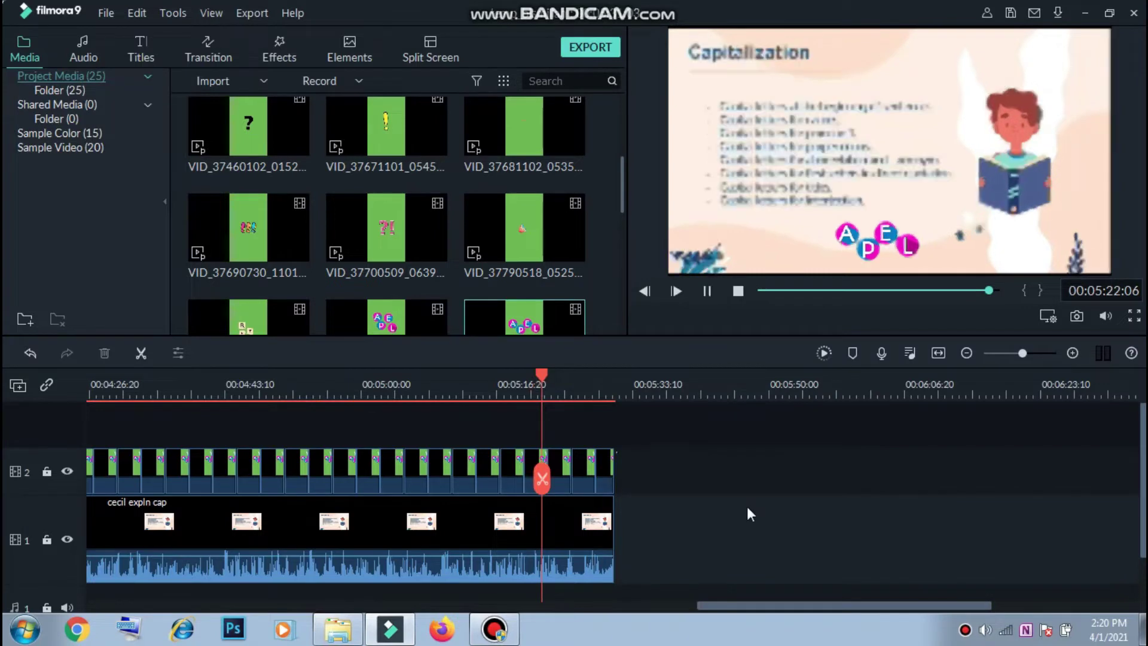
pyautogui.click(597, 392)
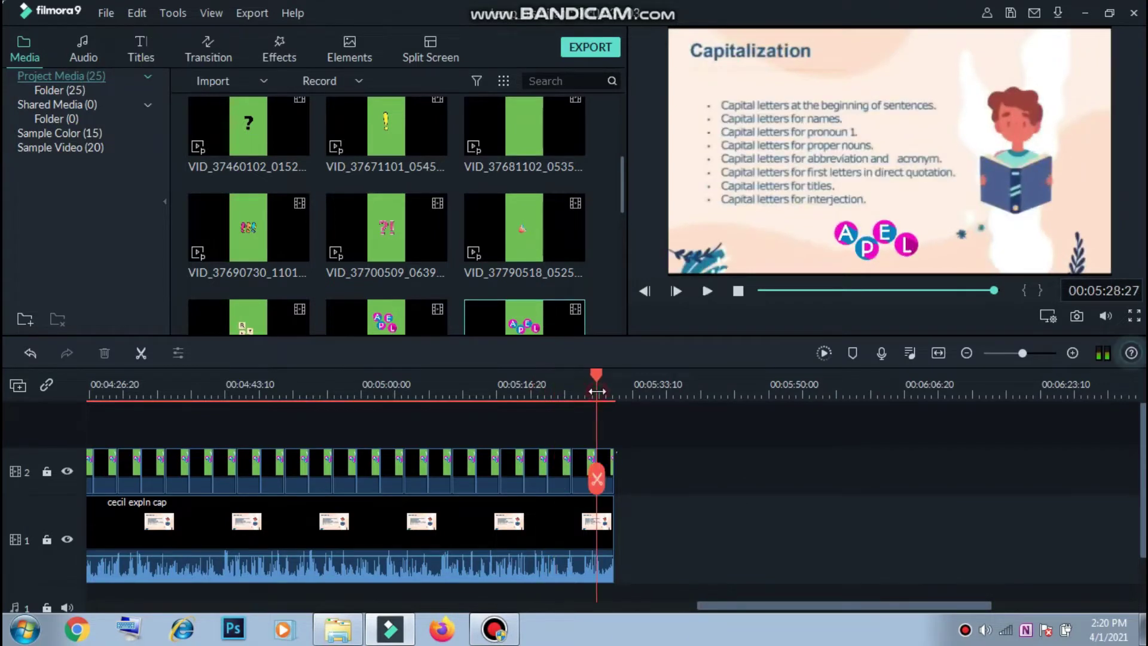
pyautogui.press('space')
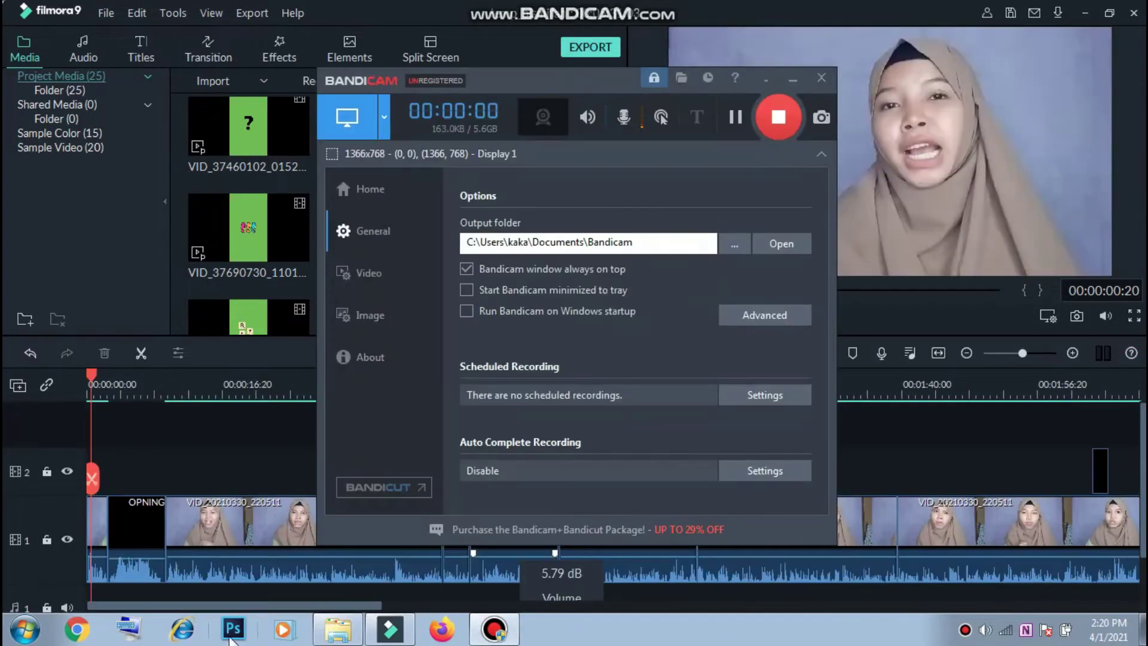
# Minimize the Bandicam window and play the end of the timeline from 00:05:25:05.
pyautogui.click(767, 77)
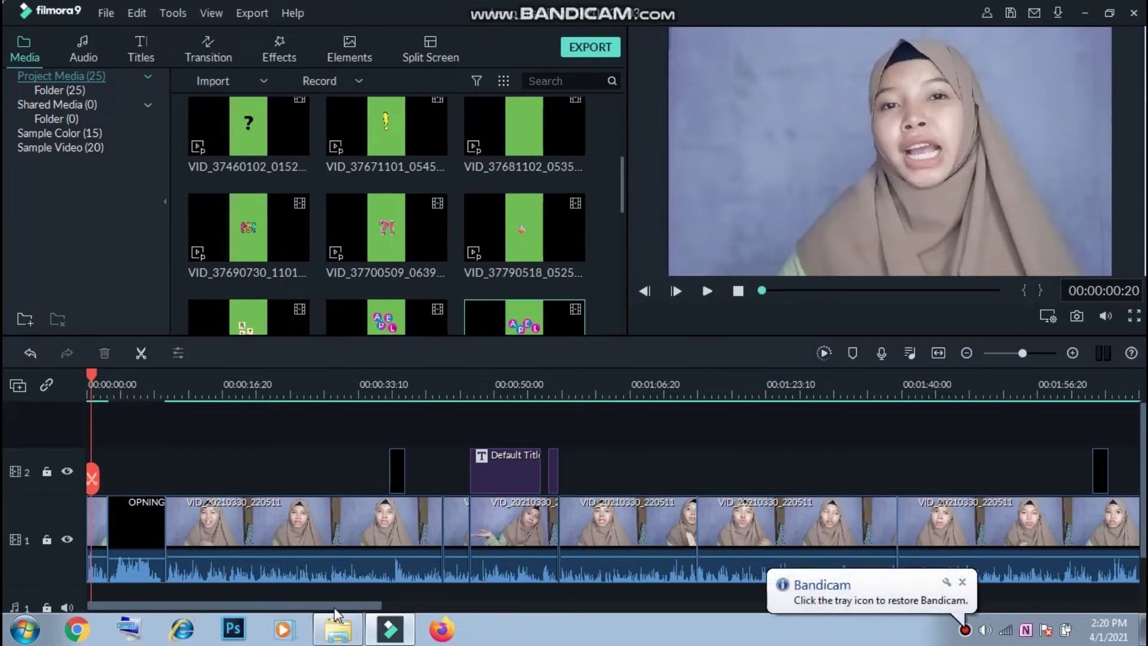
pyautogui.moveTo(335, 607); pyautogui.dragTo(966, 606)
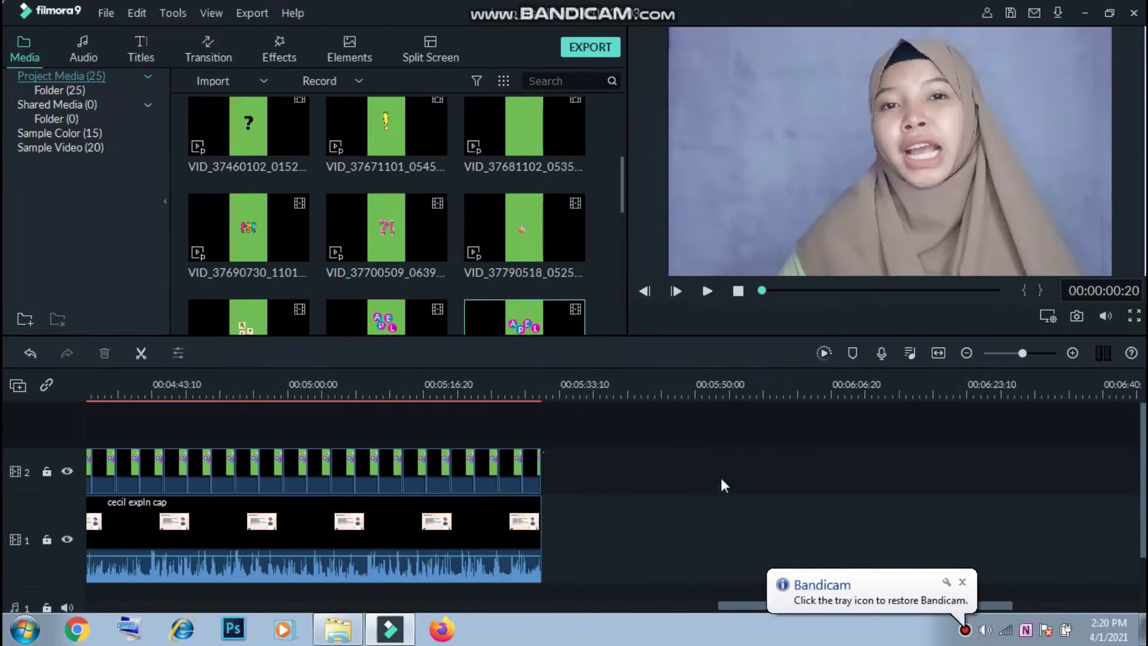
pyautogui.scroll(3, 702, 399)
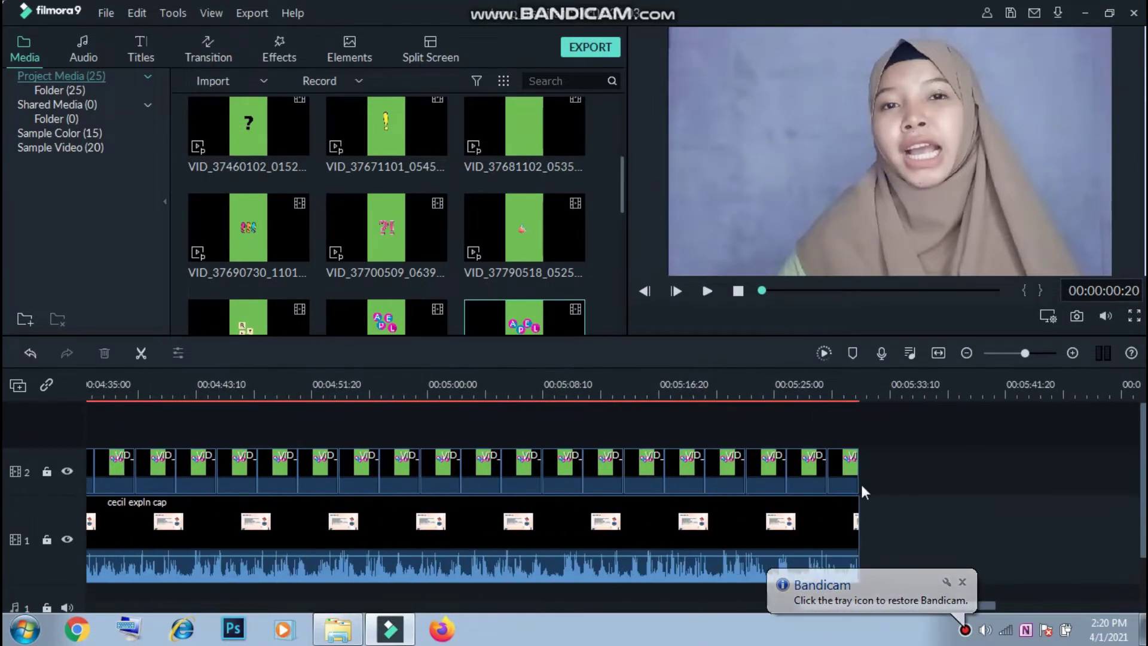
pyautogui.scroll(-2, 555, 397)
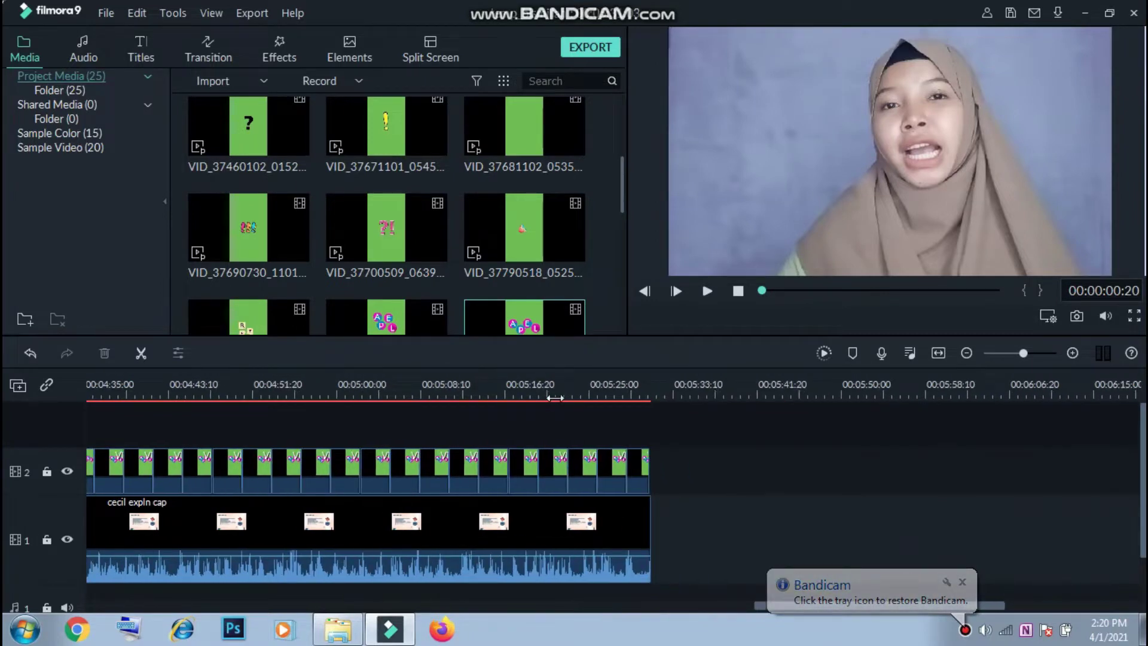
pyautogui.scroll(-1, 555, 397)
pyautogui.click(719, 607)
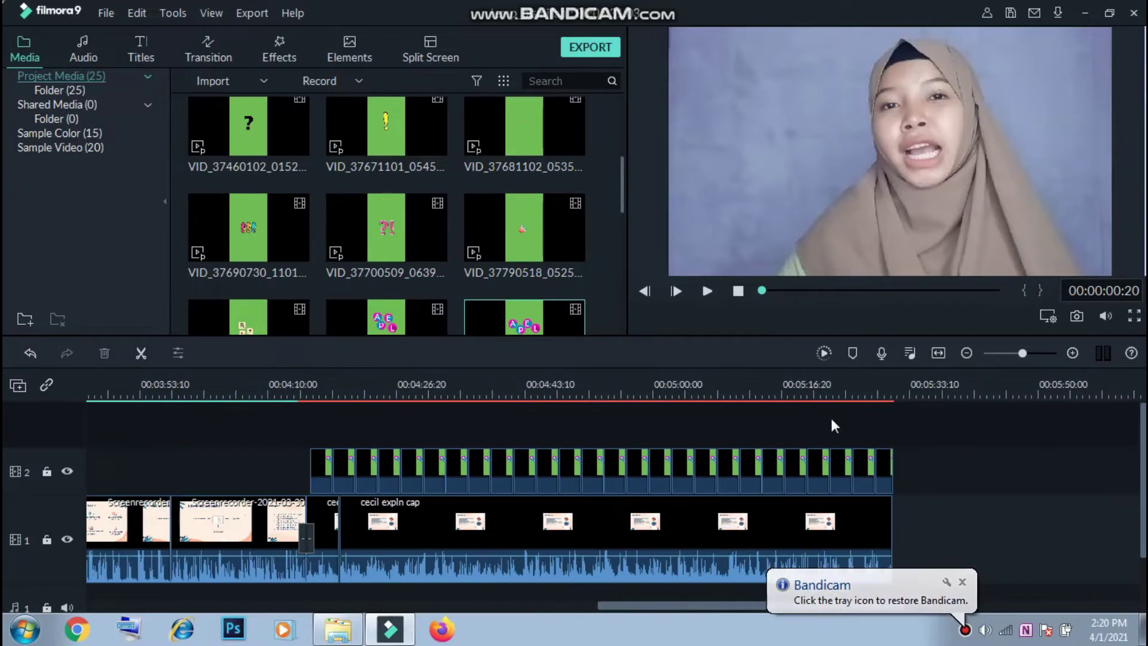
pyautogui.click(847, 426)
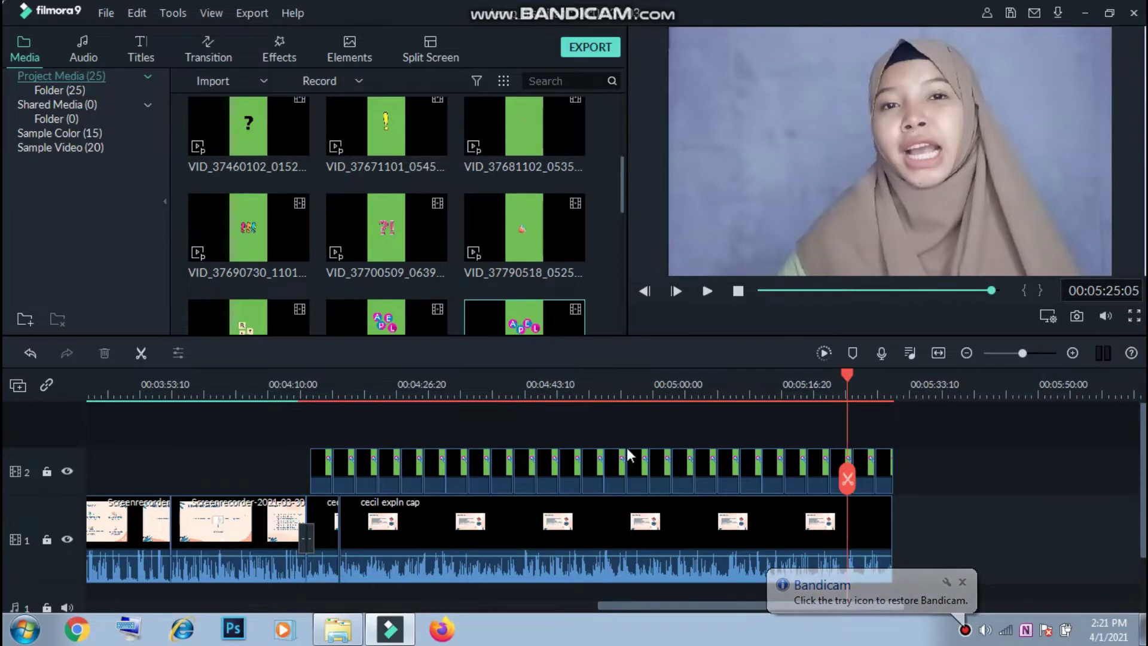
pyautogui.press('space')
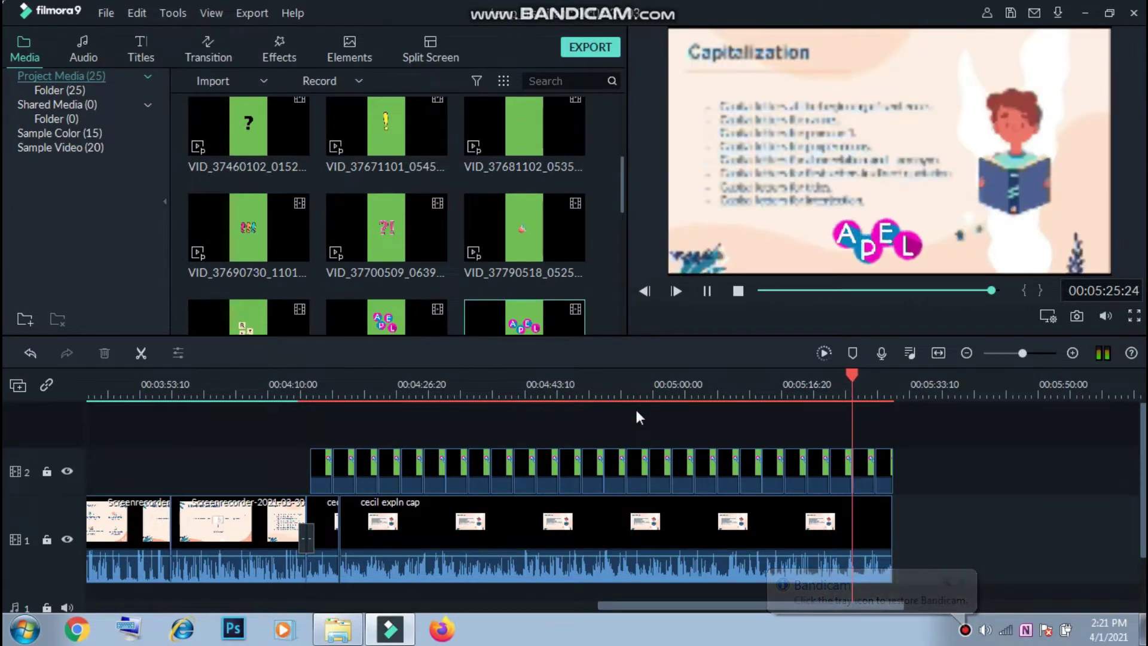
pyautogui.press('space')
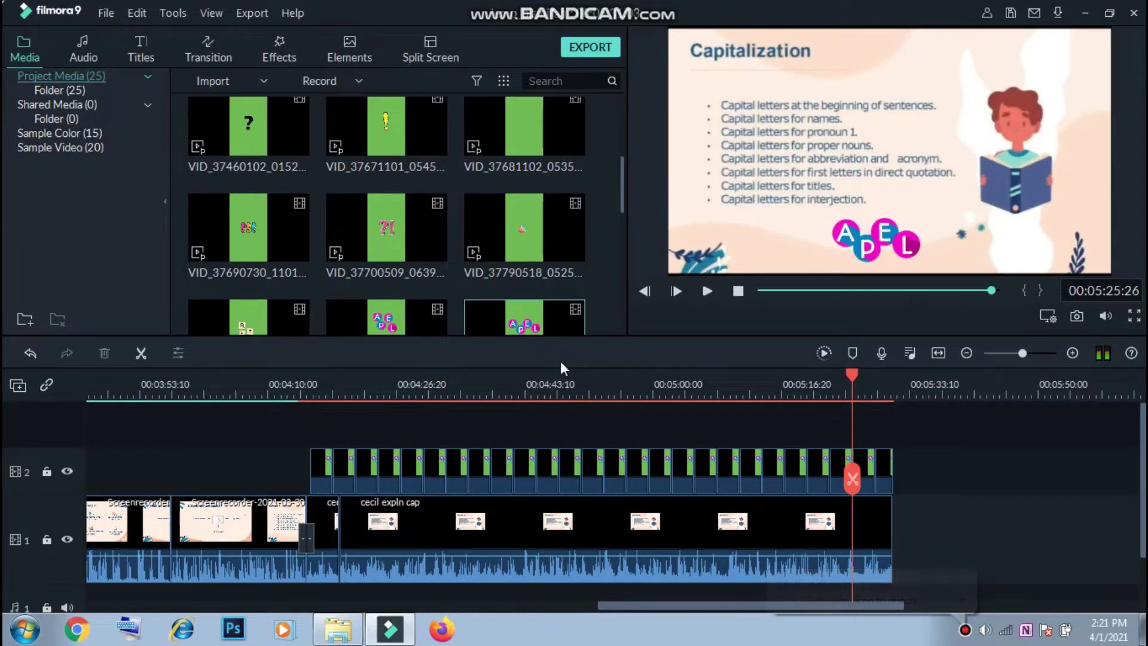
pyautogui.click(312, 389)
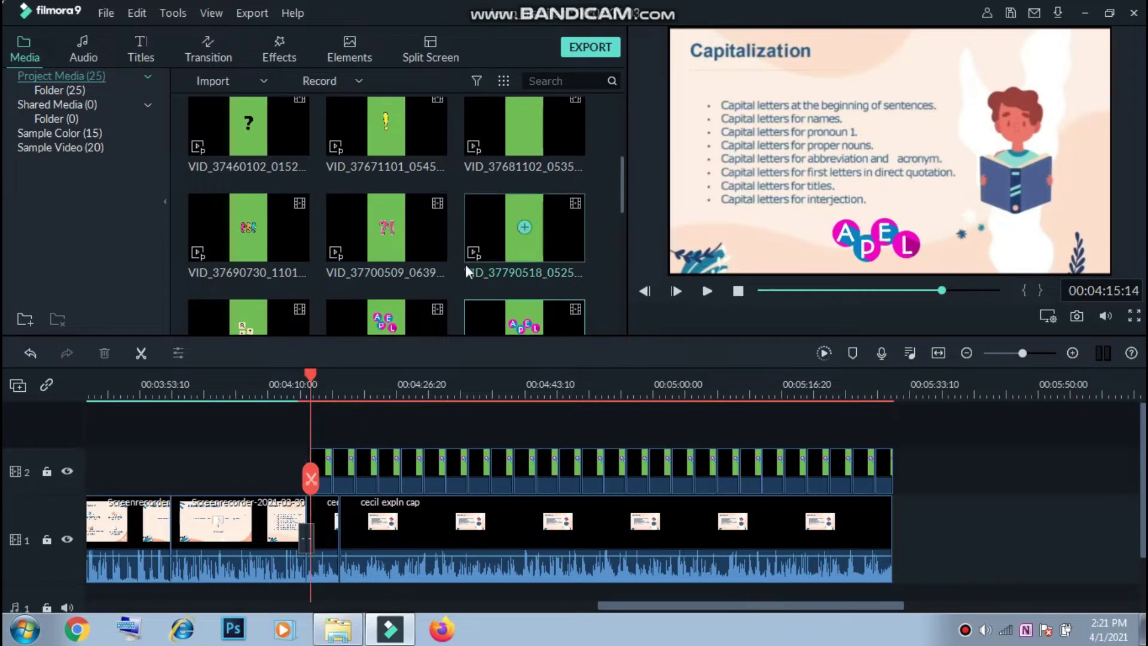
pyautogui.scroll(-5, 469, 270)
pyautogui.scroll(-3, 423, 262)
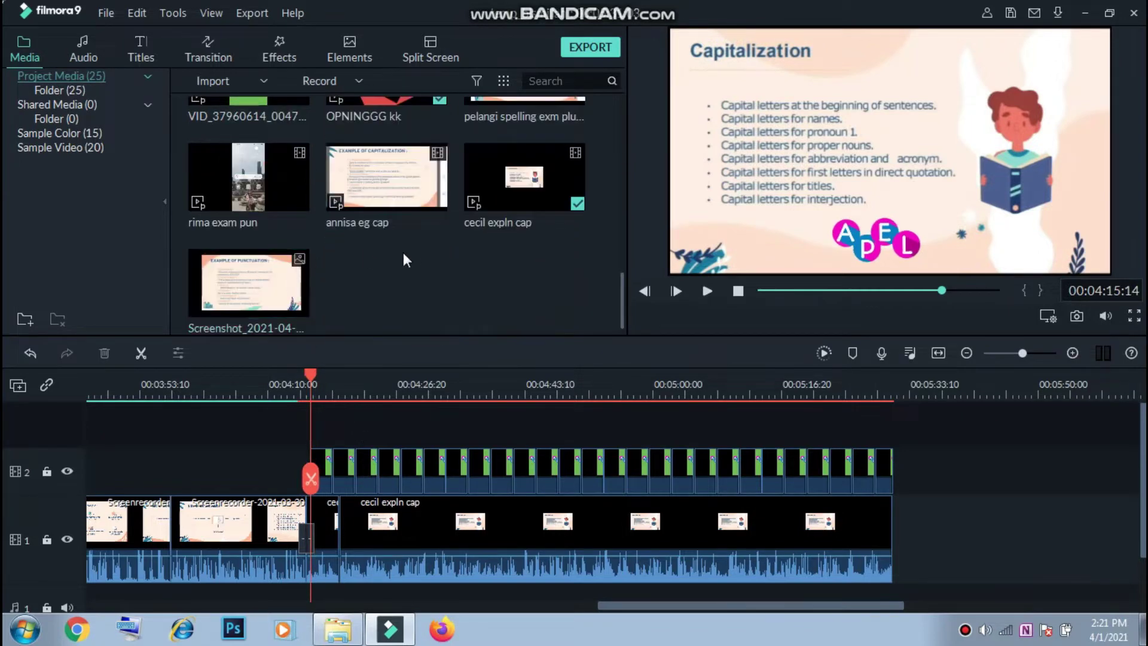
pyautogui.scroll(6, 403, 252)
pyautogui.scroll(-3, 478, 212)
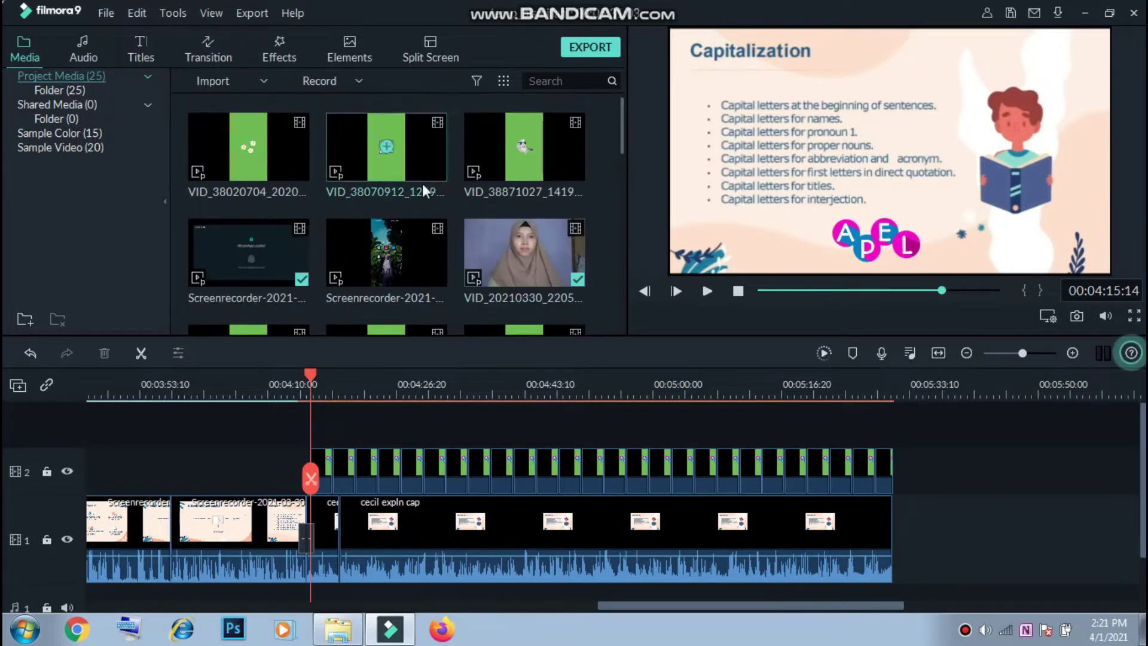
pyautogui.moveTo(240, 161); pyautogui.dragTo(314, 422)
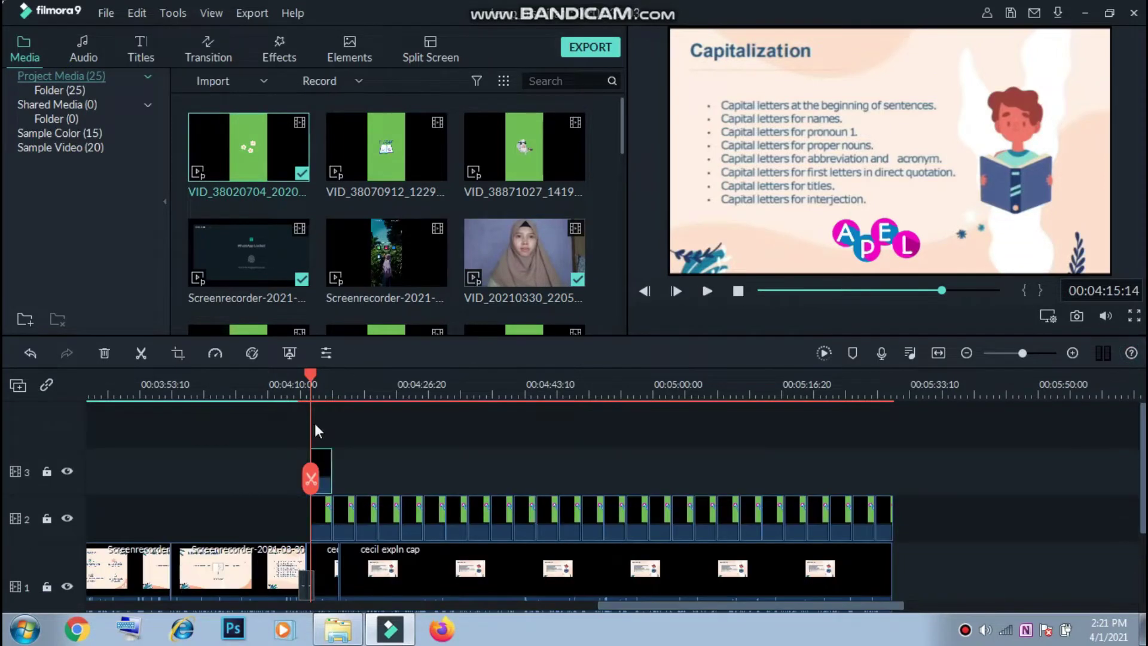
pyautogui.click(325, 461)
pyautogui.press('Delete')
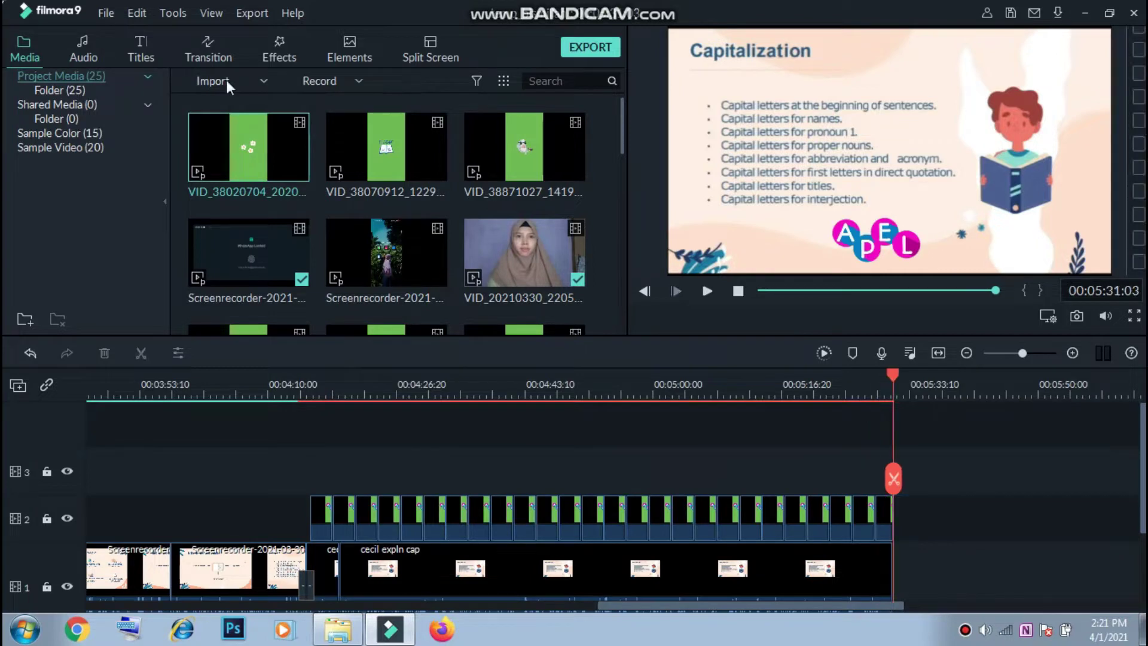
# Add the "annisa eg cap" clip to video track 1 after the "cecil expln cap" clip.
pyautogui.scroll(-10, 407, 213)
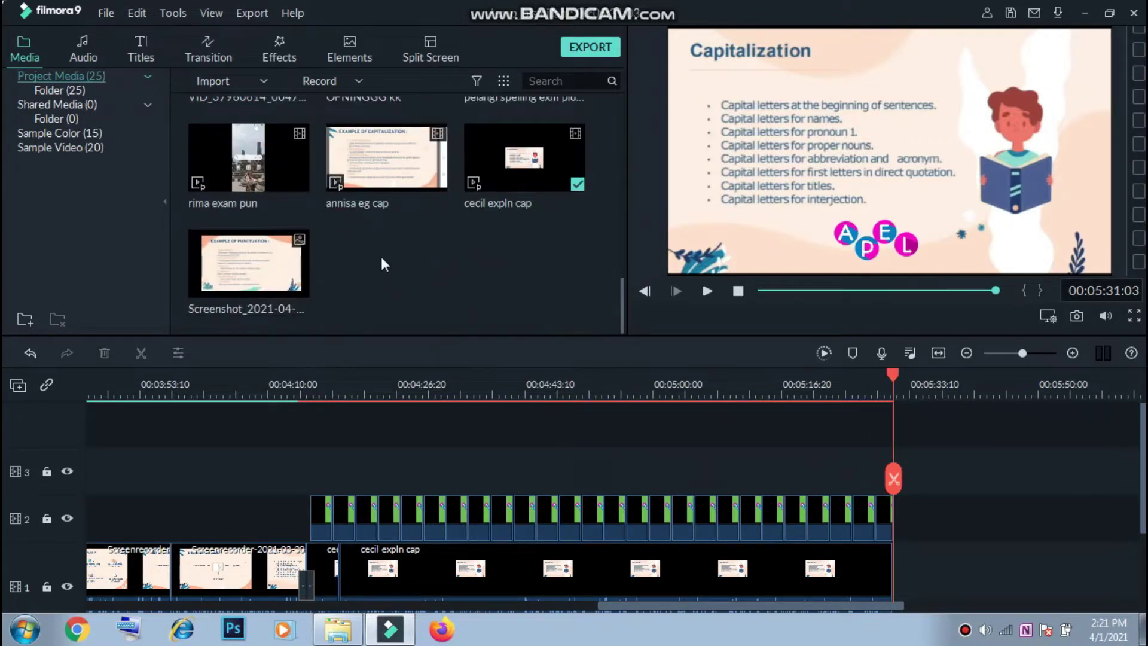
pyautogui.moveTo(399, 171); pyautogui.dragTo(975, 551)
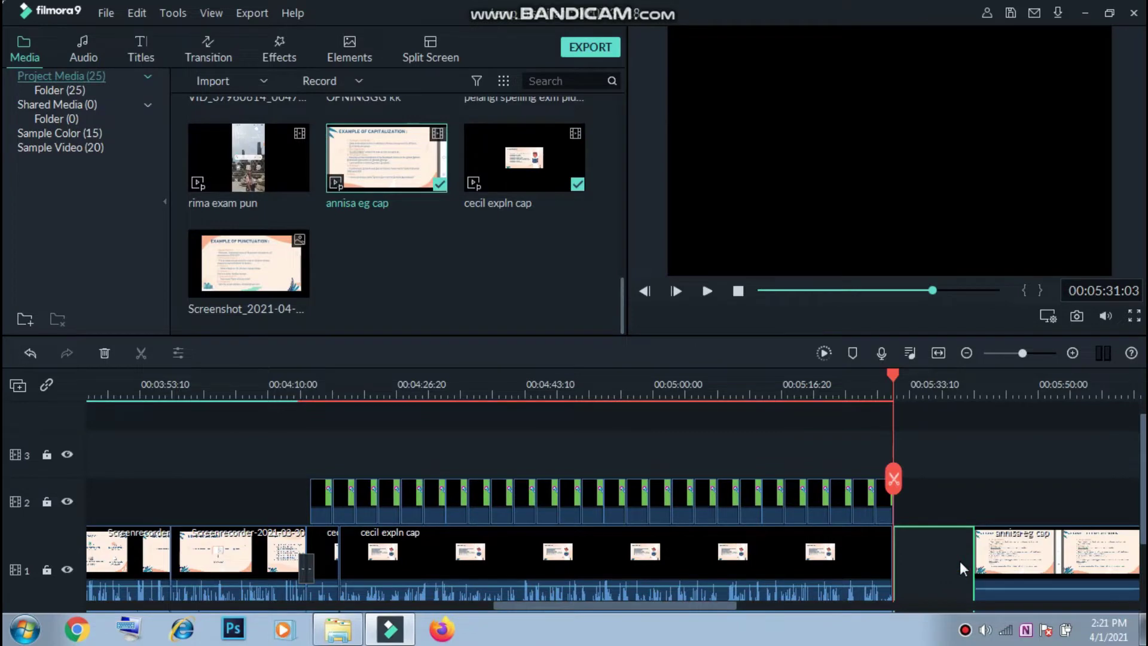
# Delete the empty gap before the "annisa eg cap" clip on video track 1 and play the join with "cecil expln cap".
pyautogui.press('Delete')
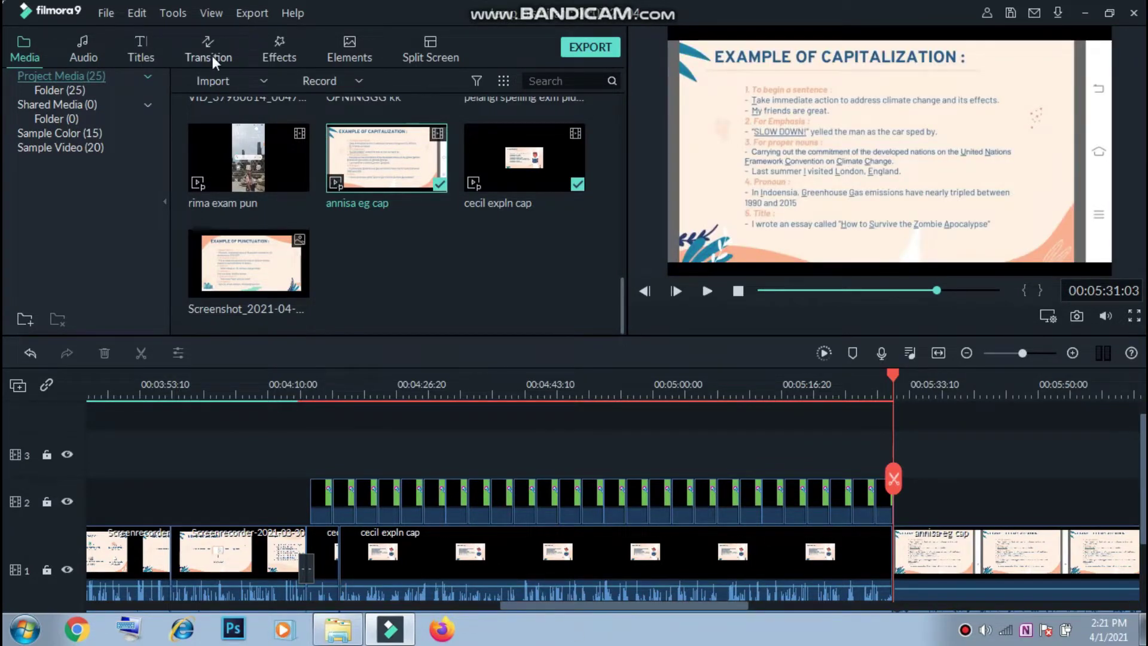
pyautogui.rightClick(1045, 570)
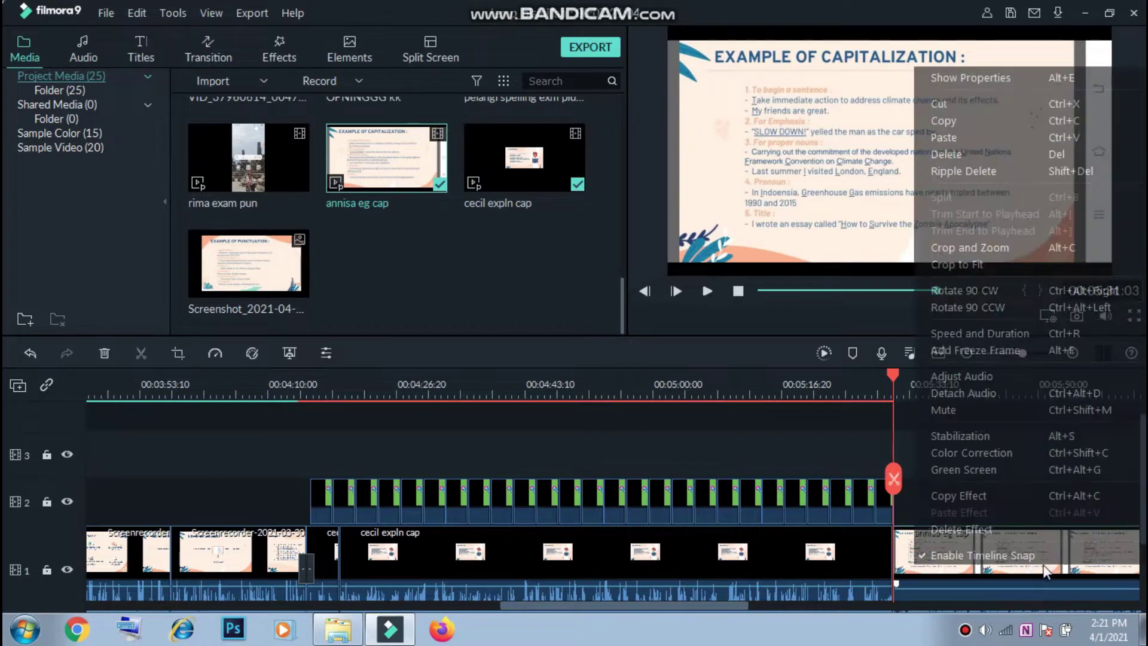
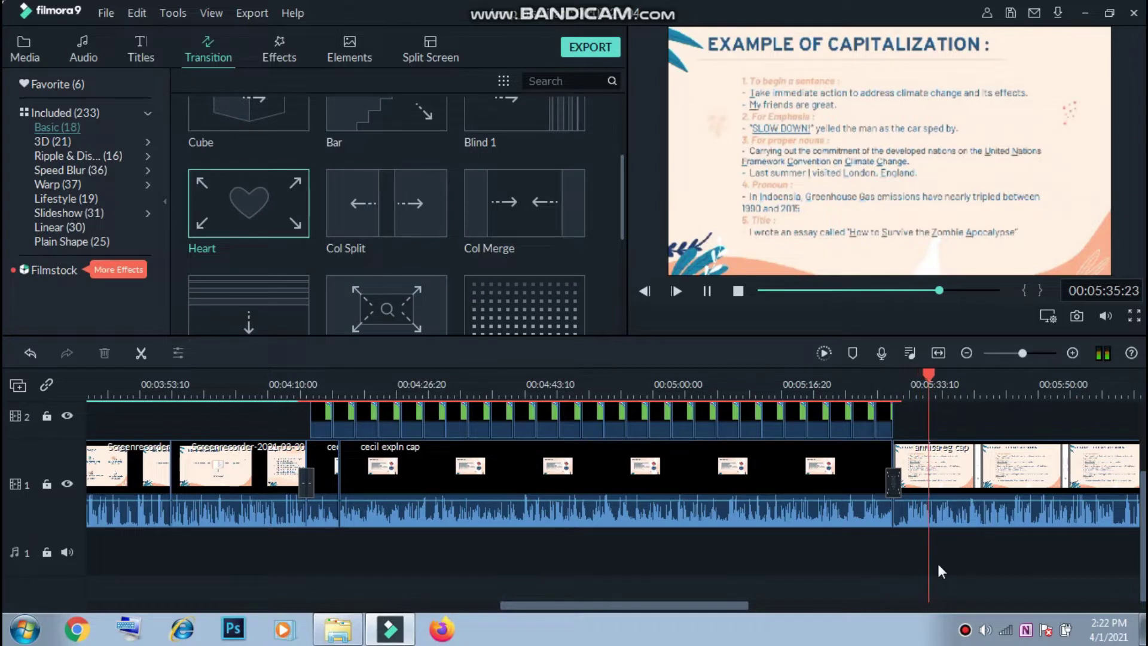
pyautogui.press('space')
pyautogui.scroll(2, 938, 563)
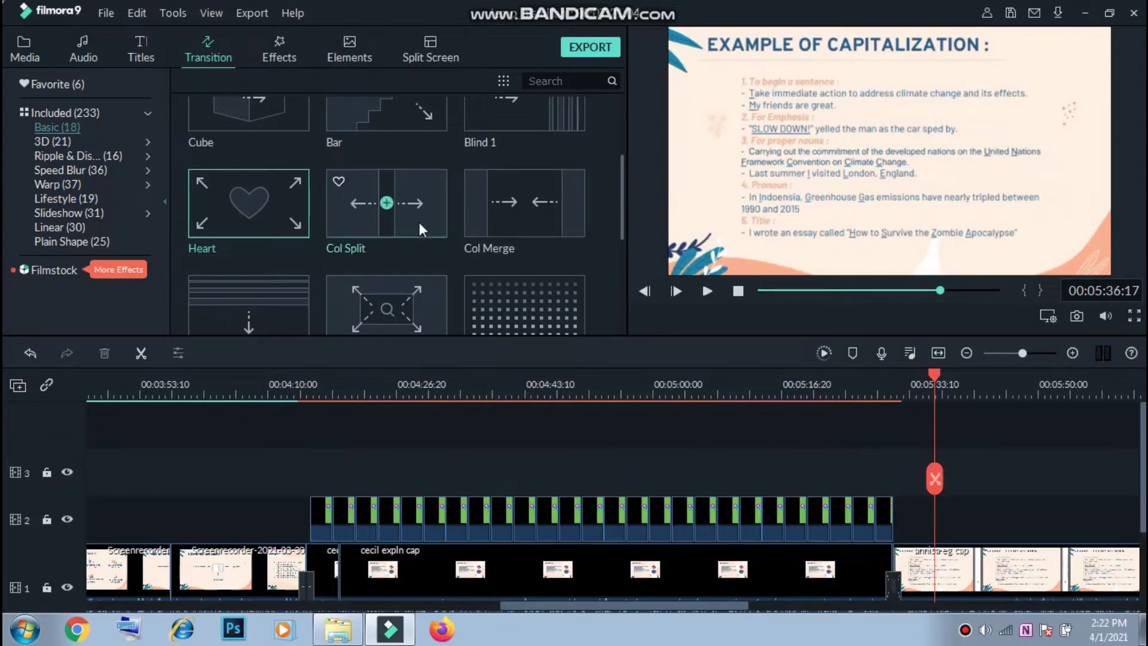
# Add the green-screen letter-tile clip VID_37800815 from the project media to video track 2 above "annisa eg cap".
pyautogui.click(36, 58)
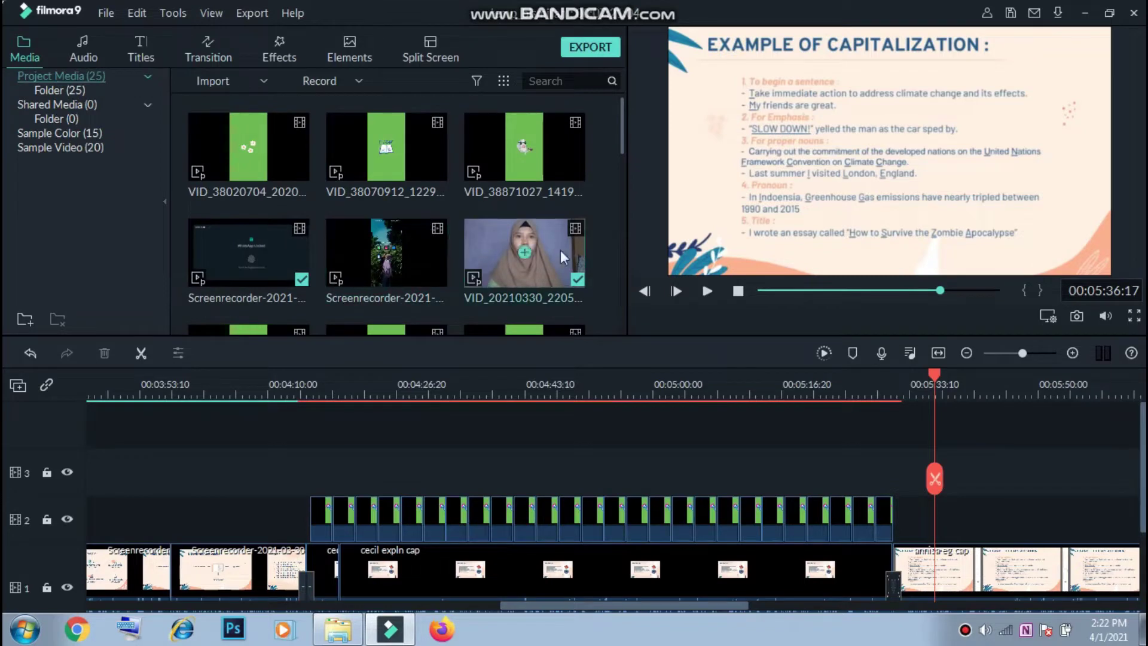
pyautogui.scroll(-4, 561, 250)
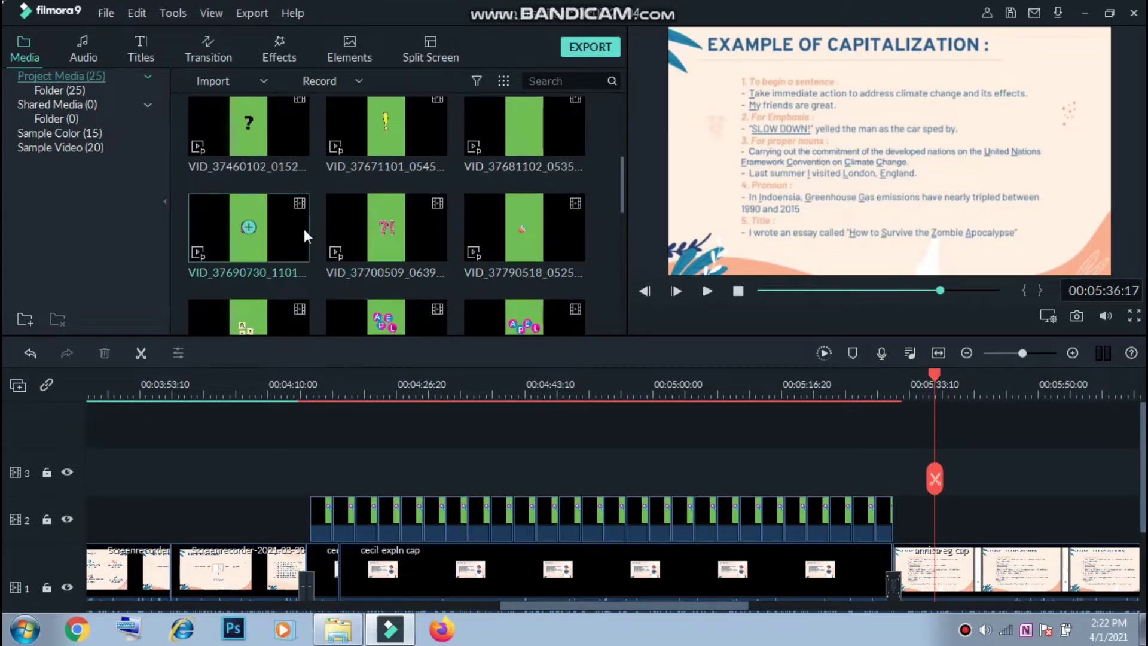
pyautogui.scroll(-4, 438, 299)
pyautogui.scroll(4, 430, 247)
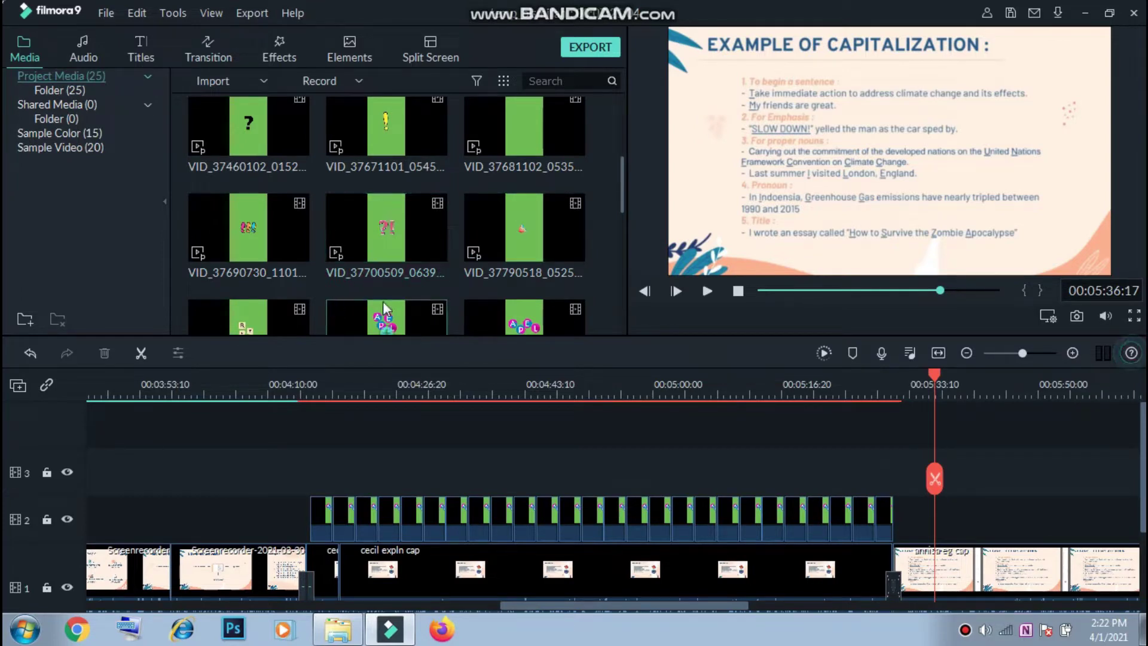
pyautogui.moveTo(279, 310); pyautogui.dragTo(910, 529)
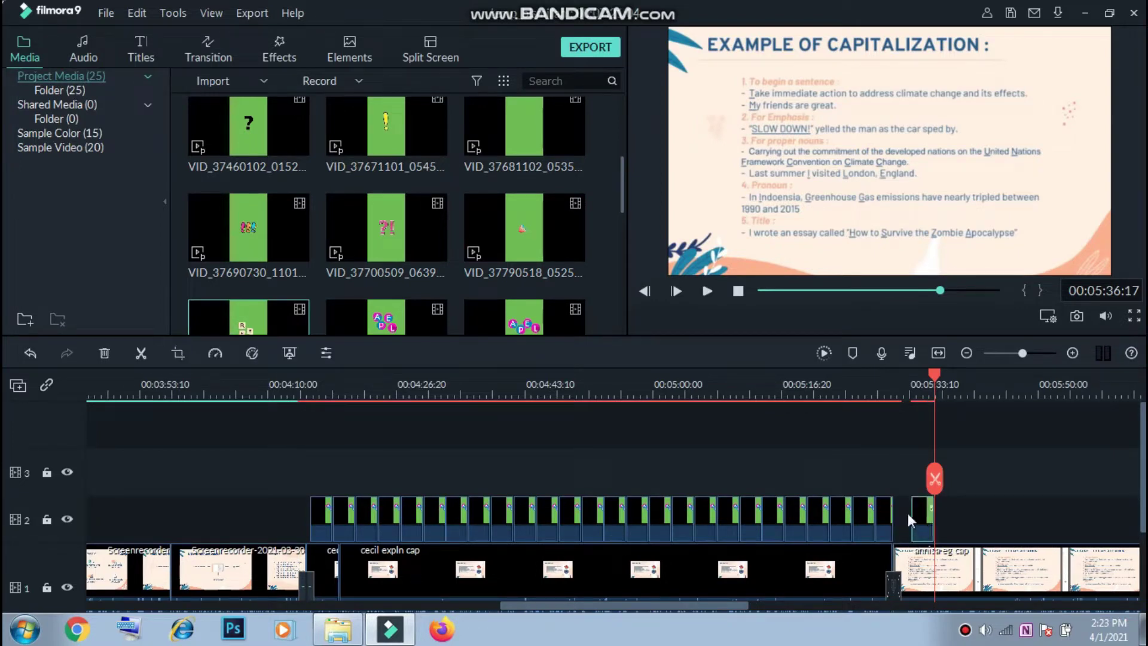
# Move the letter-tile clip on video track 2 so that it starts at 00:05:31:26, just after the transition.
pyautogui.click(878, 386)
pyautogui.moveTo(877, 387); pyautogui.dragTo(925, 387)
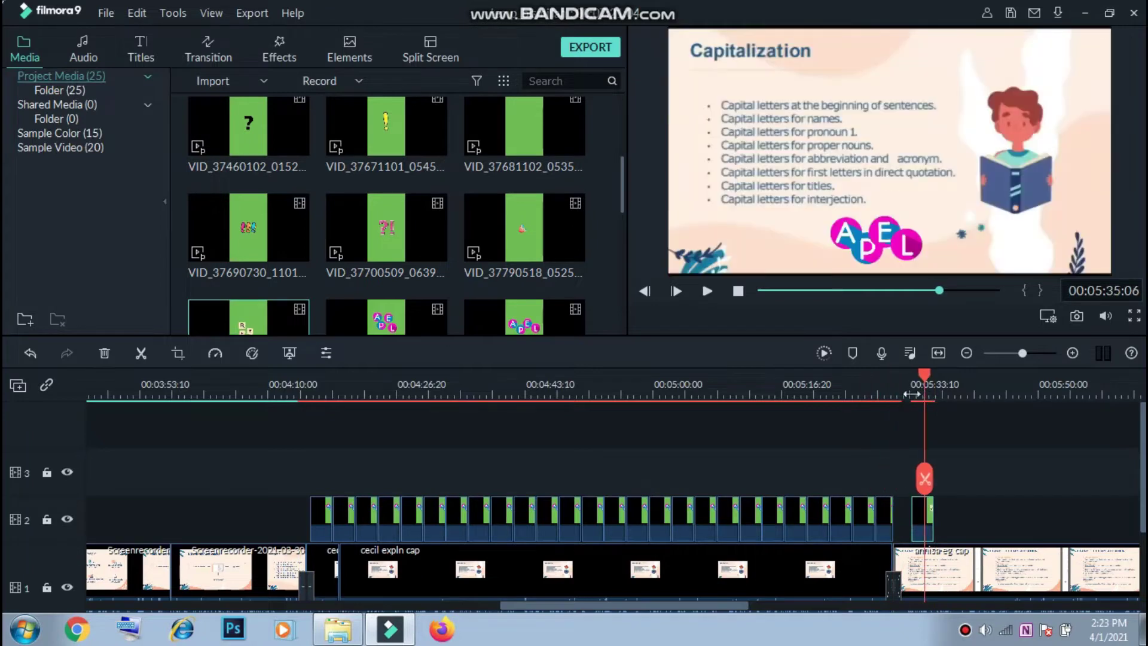
pyautogui.scroll(1, 956, 409)
pyautogui.scroll(4, 956, 410)
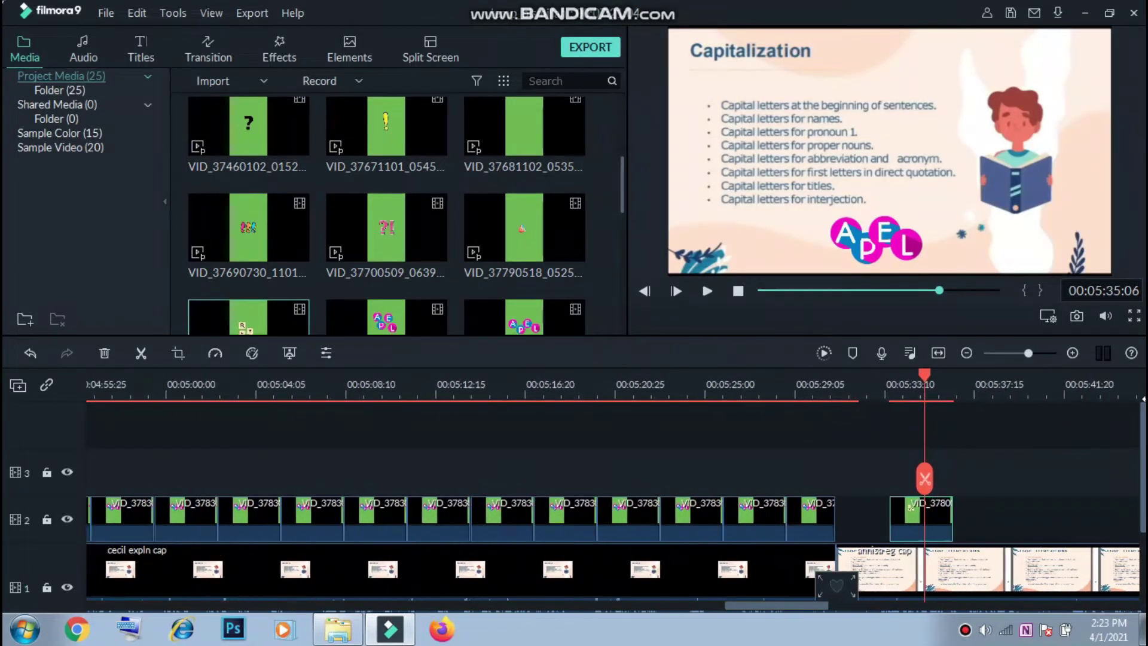
pyautogui.scroll(-2, 1032, 428)
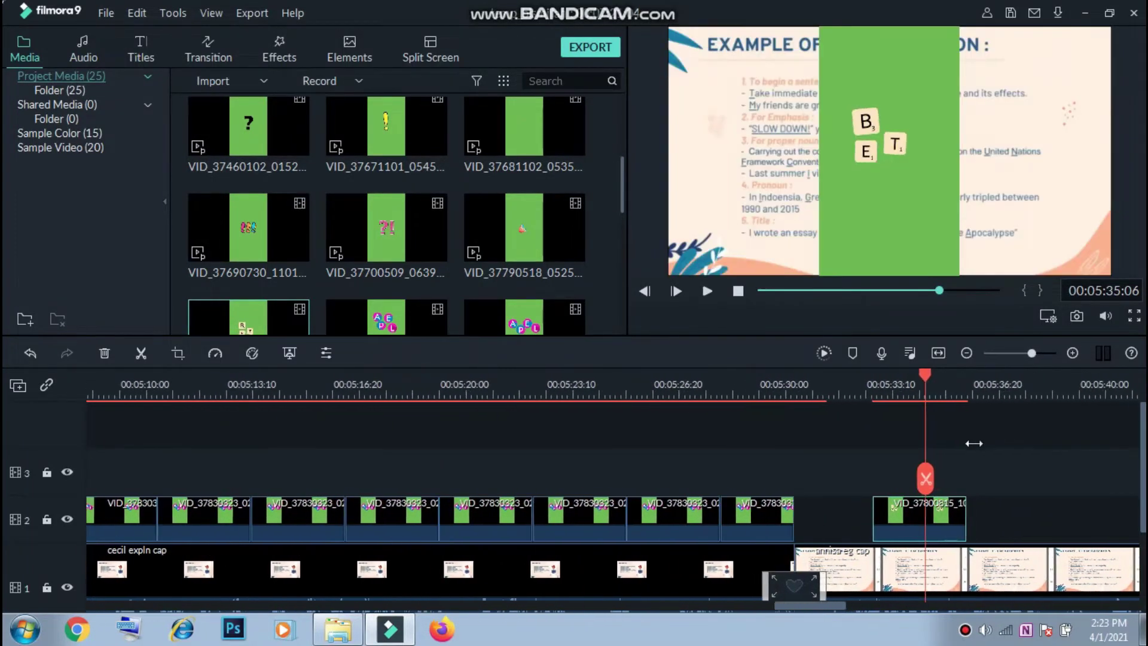
pyautogui.click(845, 393)
pyautogui.moveTo(919, 508); pyautogui.dragTo(889, 515)
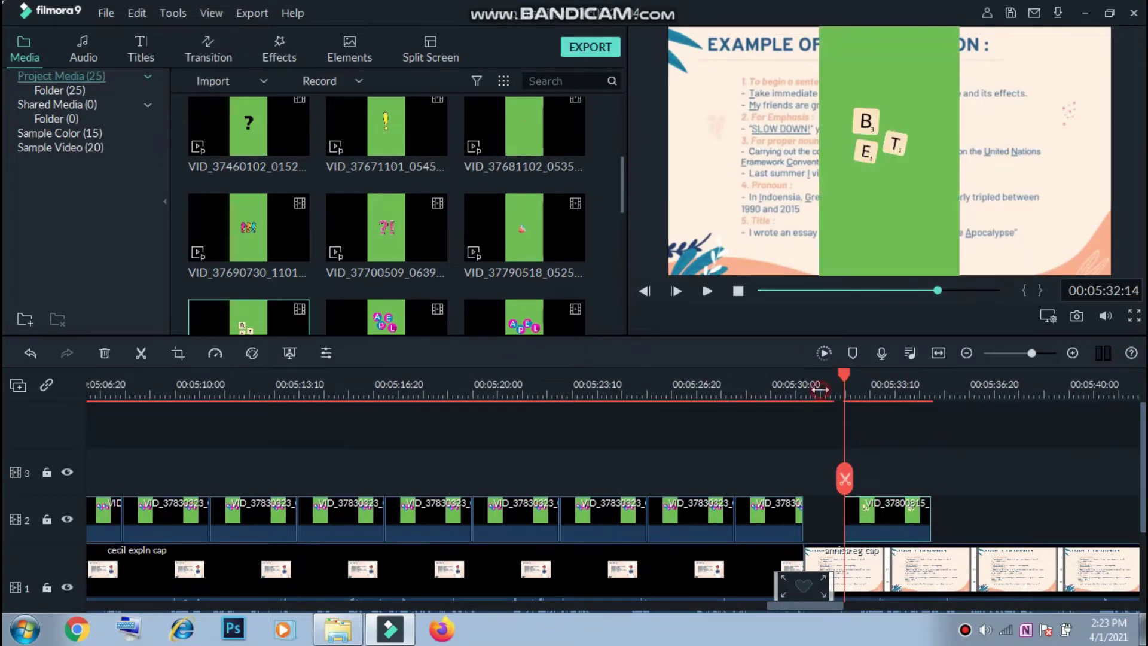
pyautogui.click(819, 434)
pyautogui.moveTo(824, 392); pyautogui.dragTo(828, 400)
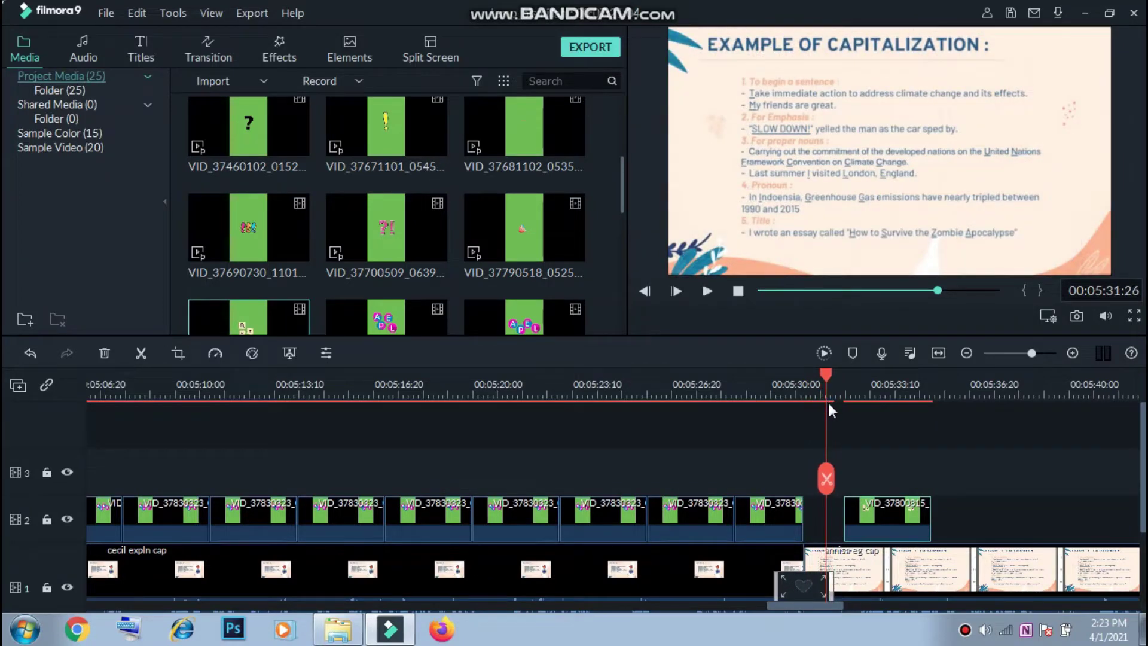
pyautogui.moveTo(877, 519); pyautogui.dragTo(854, 505)
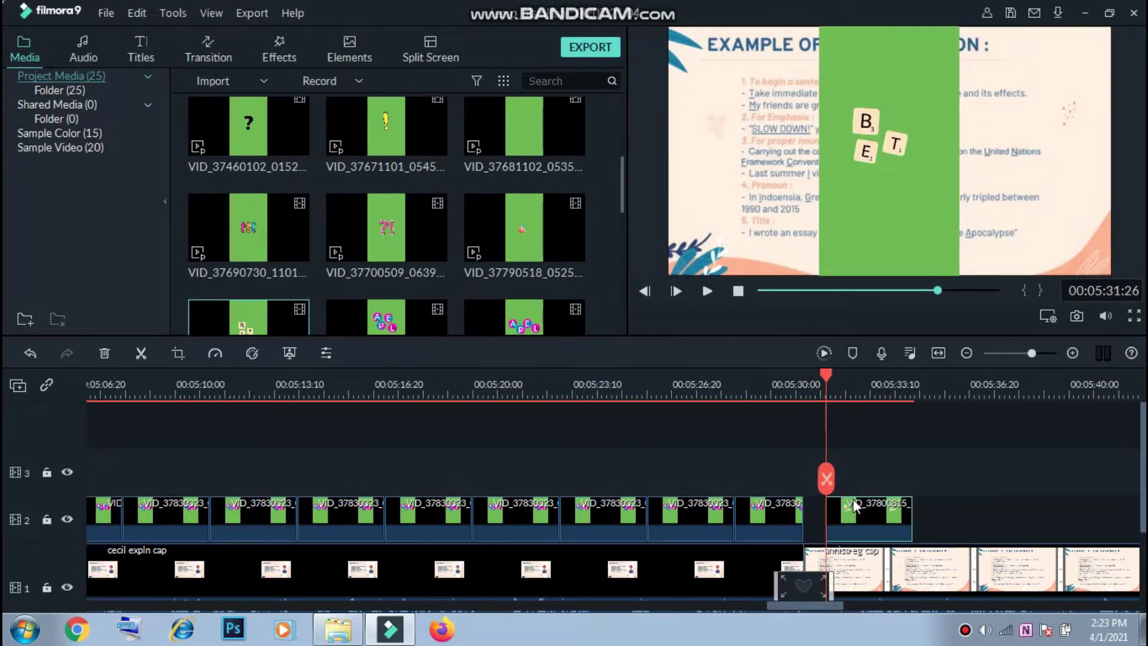
# Key out the letter-tile clip's green background with a chroma key offset of 100 and move the tiles to the slide's left edge.
pyautogui.rightClick(854, 506)
pyautogui.click(906, 404)
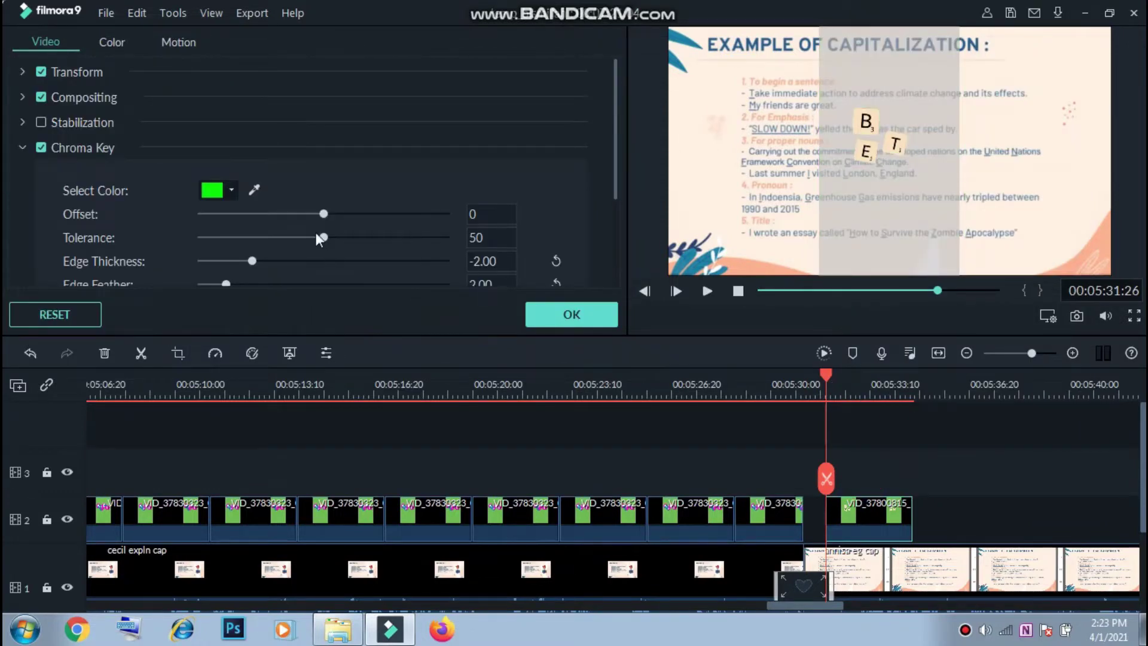
pyautogui.moveTo(323, 214); pyautogui.dragTo(491, 231)
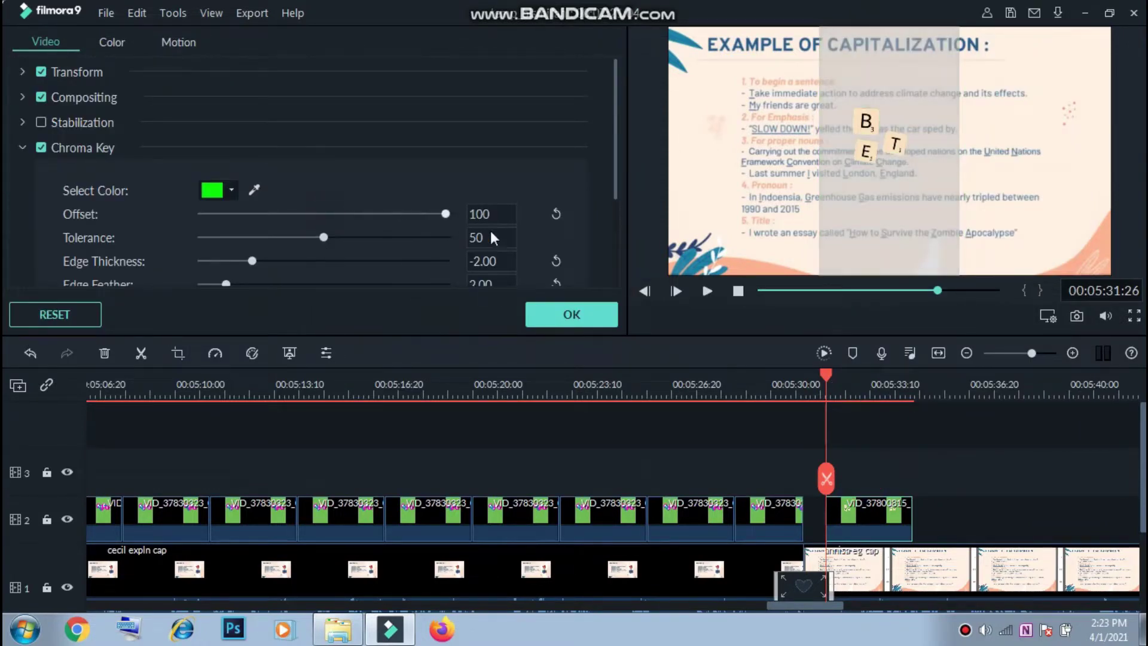
pyautogui.click(571, 314)
pyautogui.moveTo(859, 161); pyautogui.dragTo(689, 169)
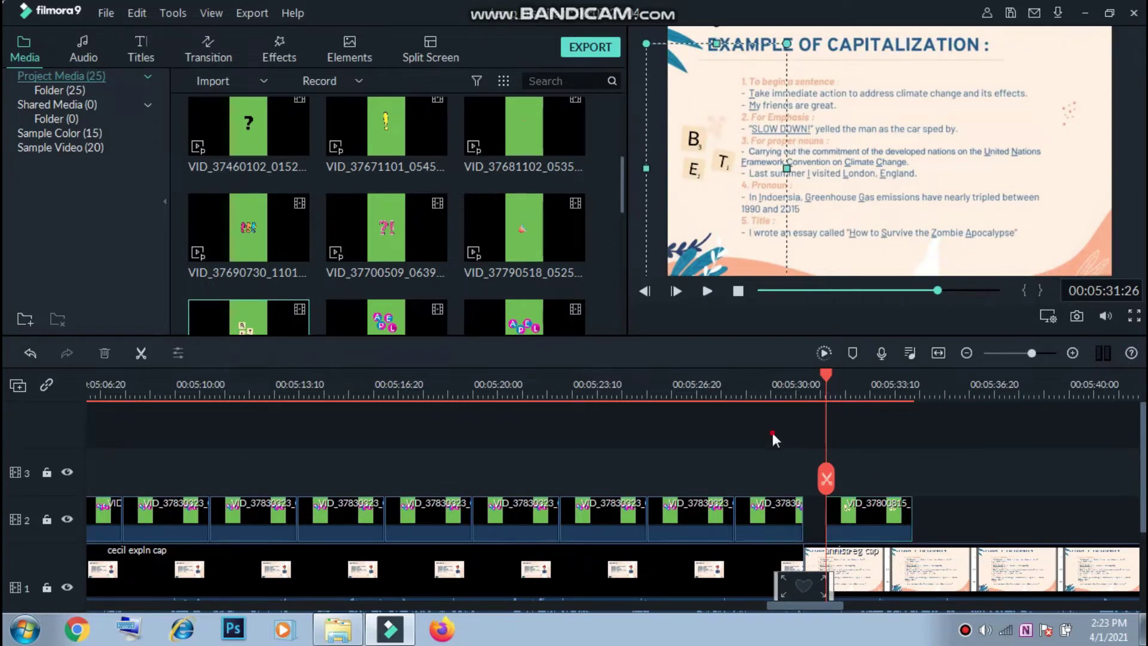
pyautogui.click(958, 469)
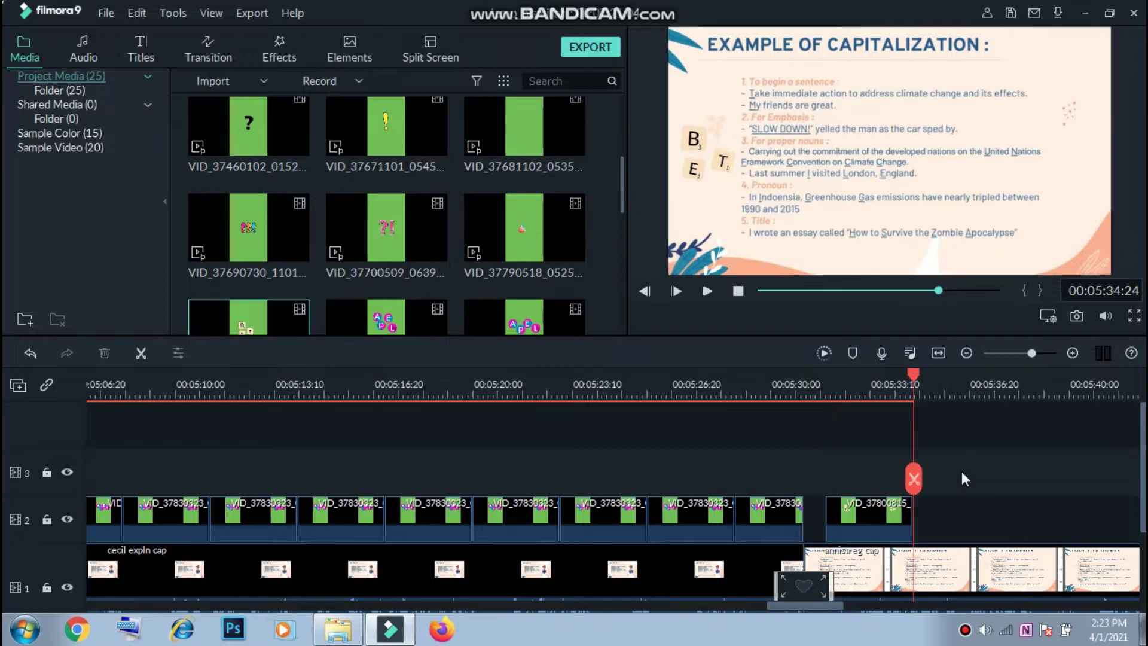
# Paste copies of the keyed letter-tile clip end to end along video track 2 from 00:05:34:24 to 00:07:23:10.
pyautogui.hotkey('ctrl', 'v')
pyautogui.hotkey('ctrl', 'v')
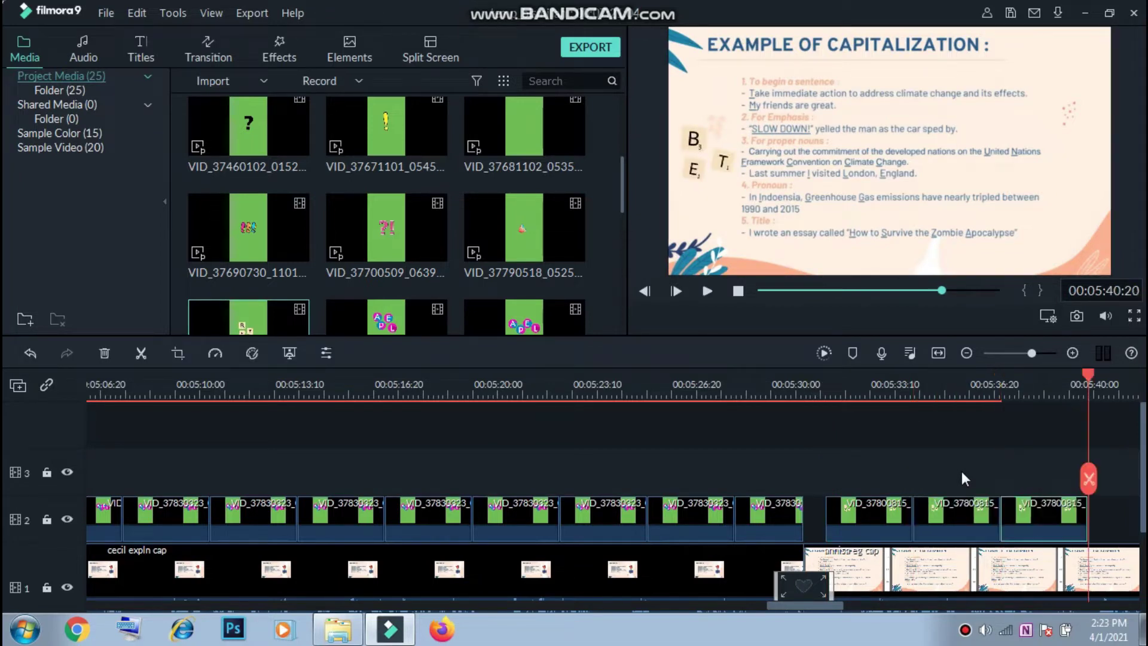
pyautogui.hotkey('ctrl', 'v')
pyautogui.hotkey('ctrl', 'v')
pyautogui.hotkey('ctrl', 'v')
pyautogui.hotkey('ctrl', 'v')
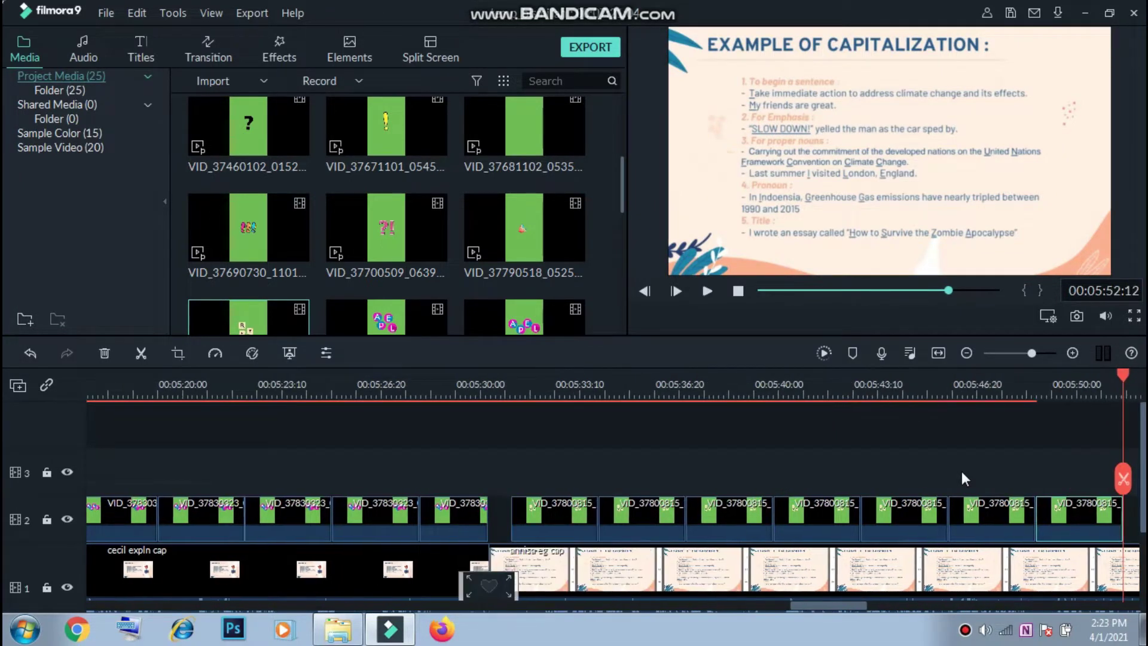
pyautogui.hotkey('ctrl', 'v')
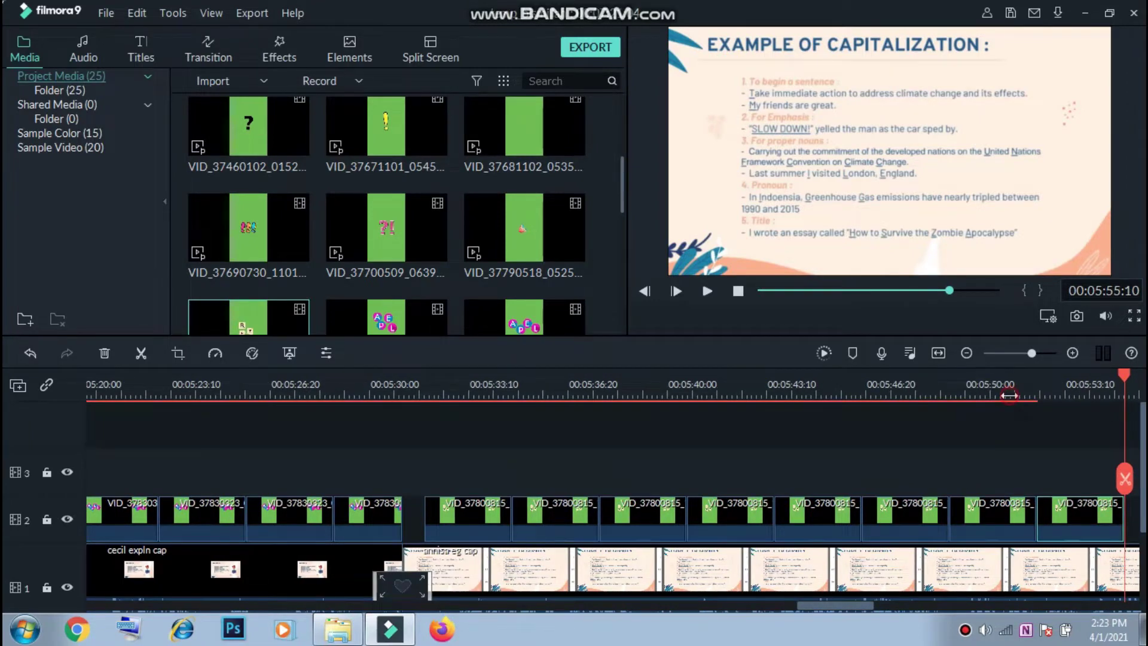
pyautogui.scroll(-1, 885, 400)
pyautogui.scroll(-2, 791, 611)
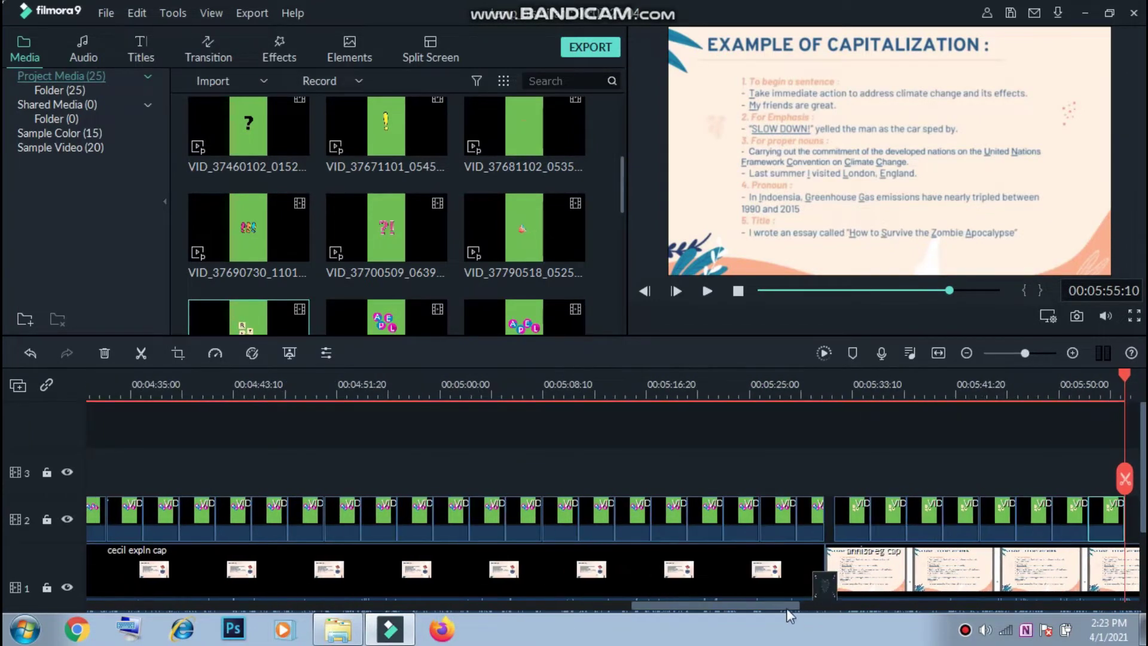
pyautogui.moveTo(787, 608); pyautogui.dragTo(864, 614)
pyautogui.hotkey('ctrl', 'v')
pyautogui.hotkey('ctrl', 'v')
pyautogui.hotkey('ctrl', 'v')
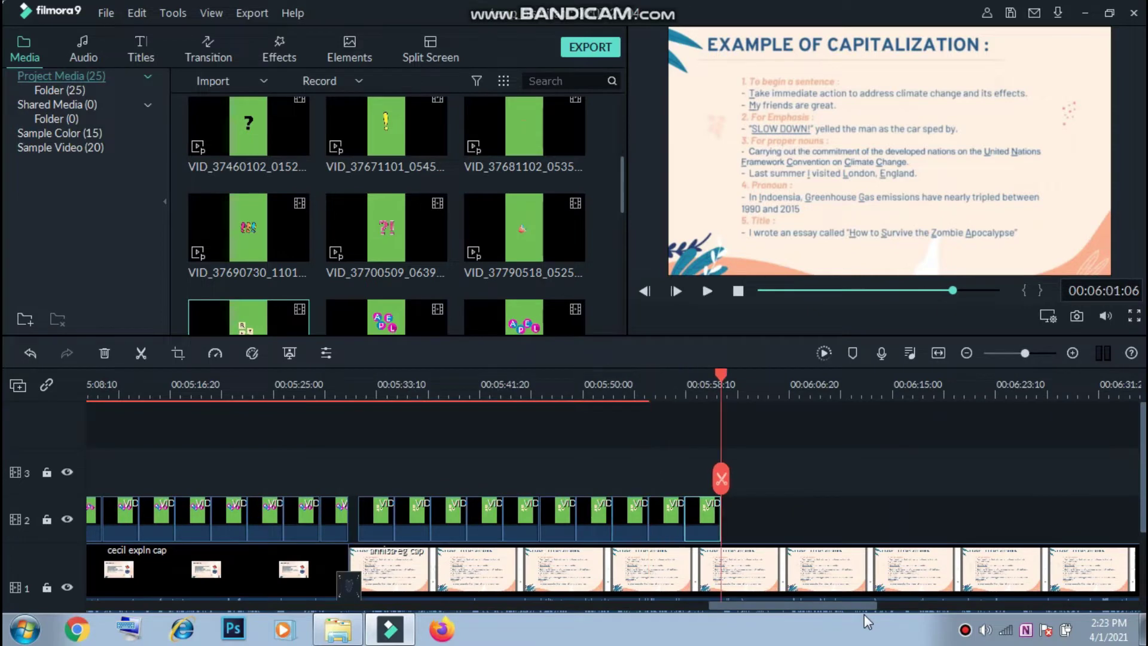
pyautogui.hotkey('ctrl', 'v')
pyautogui.hotkey('ctrl', 'v')
pyautogui.hotkey('ctrl', 'v')
pyautogui.hotkey('ctrl', 'v')
pyautogui.scroll(-3, 960, 573)
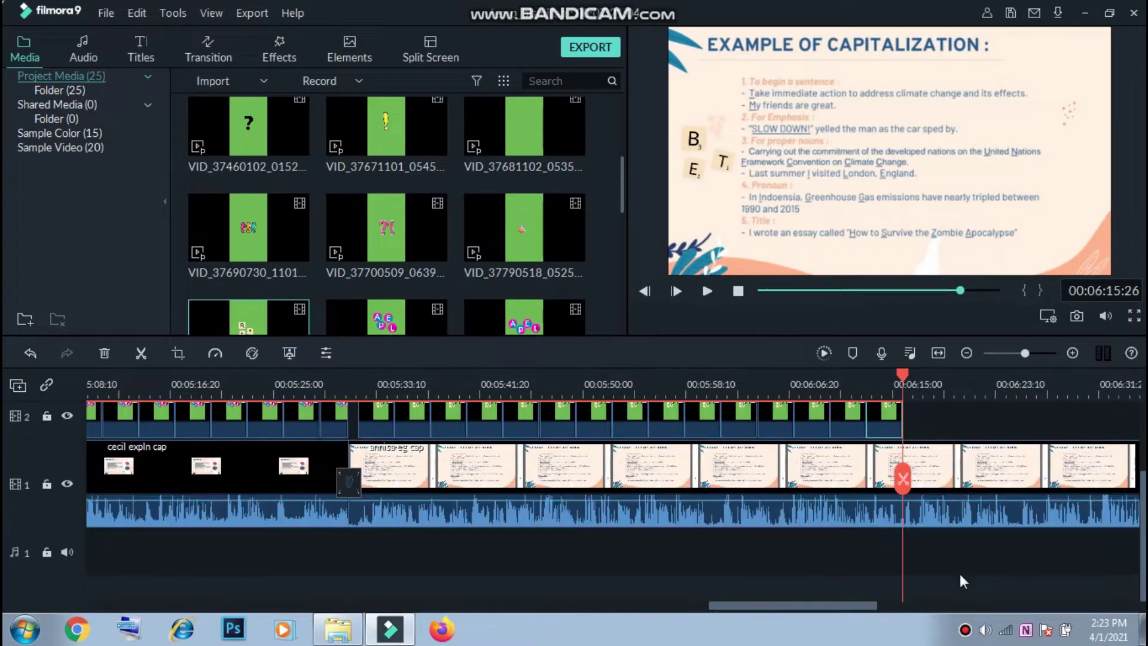
pyautogui.hotkey('ctrl', 'v')
pyautogui.hotkey('ctrl', 'v')
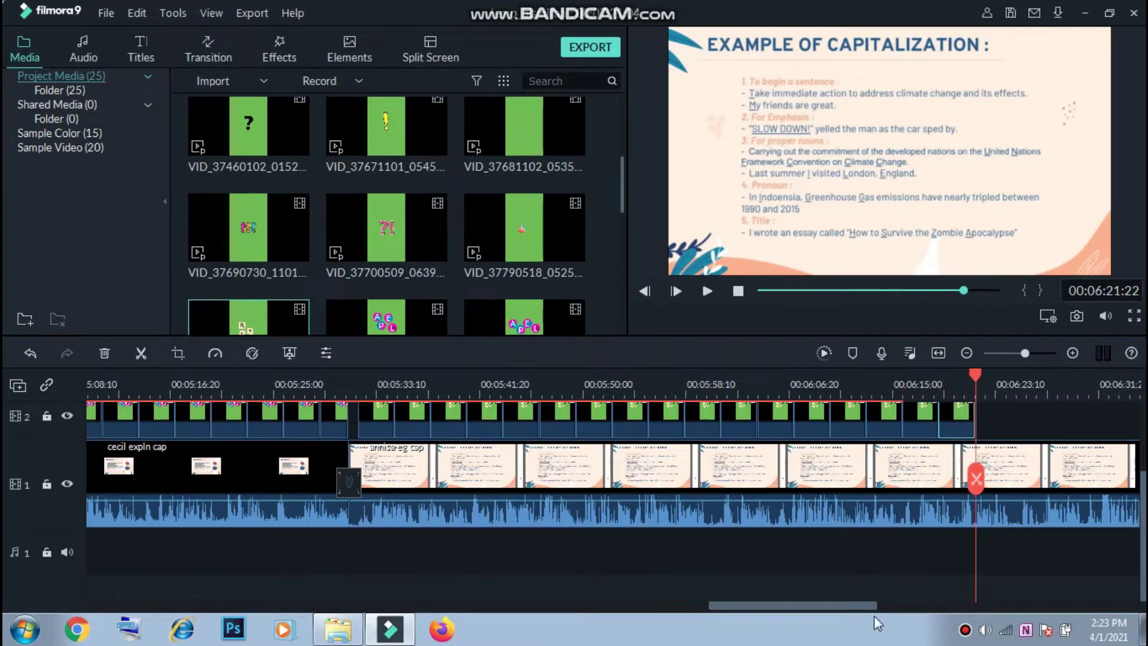
pyautogui.hotkey('ctrl', 'v')
pyautogui.hotkey('ctrl', 'v')
pyautogui.hotkey('ctrl', 'v')
pyautogui.hotkey('ctrl', 'v')
pyautogui.moveTo(887, 607); pyautogui.dragTo(952, 606)
pyautogui.hotkey('ctrl', 'v')
pyautogui.hotkey('ctrl', 'v')
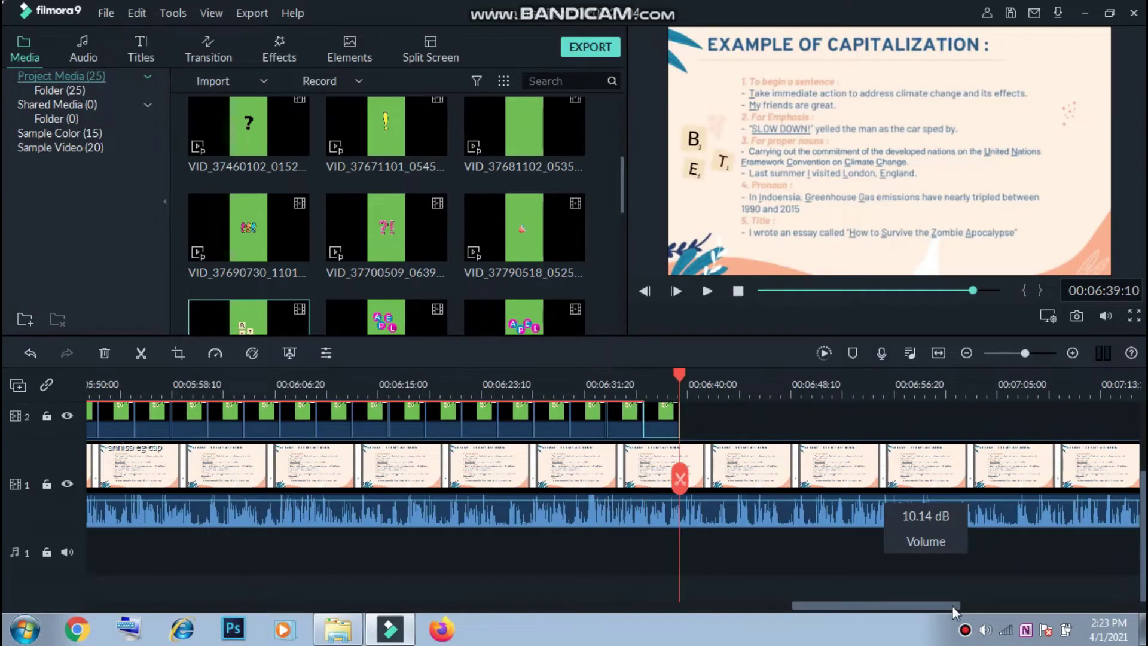
pyautogui.hotkey('ctrl', 'v')
pyautogui.hotkey('ctrl', 'v')
pyautogui.hotkey('ctrl', 'v')
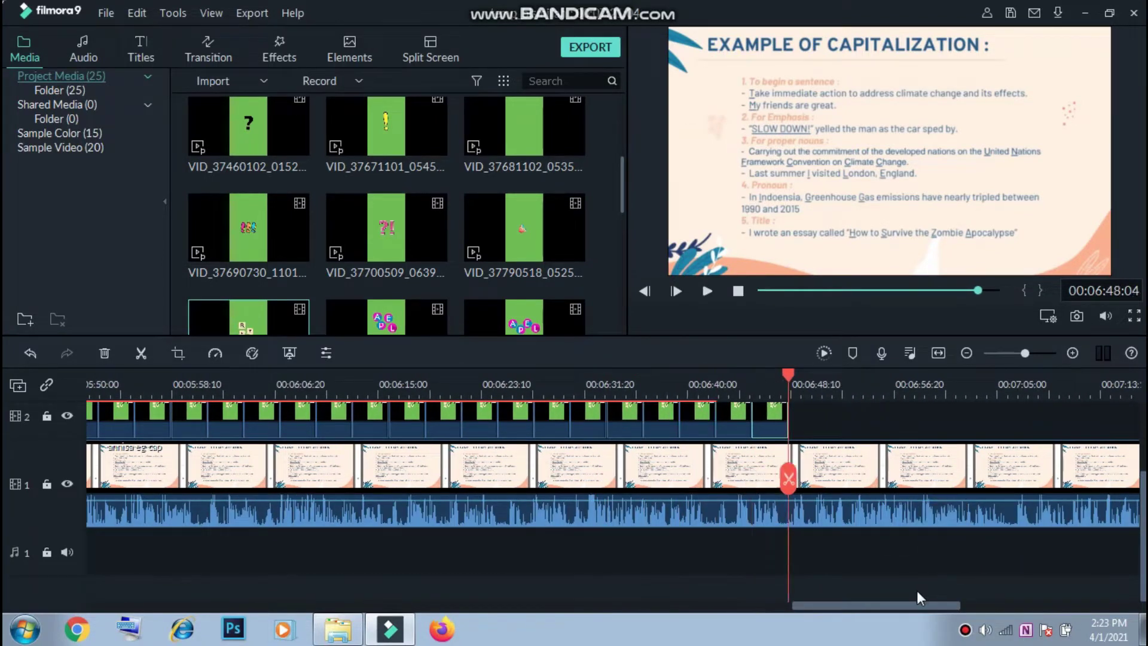
pyautogui.hotkey('ctrl', 'v')
pyautogui.hotkey('ctrl', 'v')
pyautogui.hotkey('ctrl', 'v')
pyautogui.hotkey('ctrl', 'v')
pyautogui.hotkey('ctrl', 'v')
pyautogui.hotkey('ctrl', 'v')
pyautogui.hotkey('ctrl', 'v')
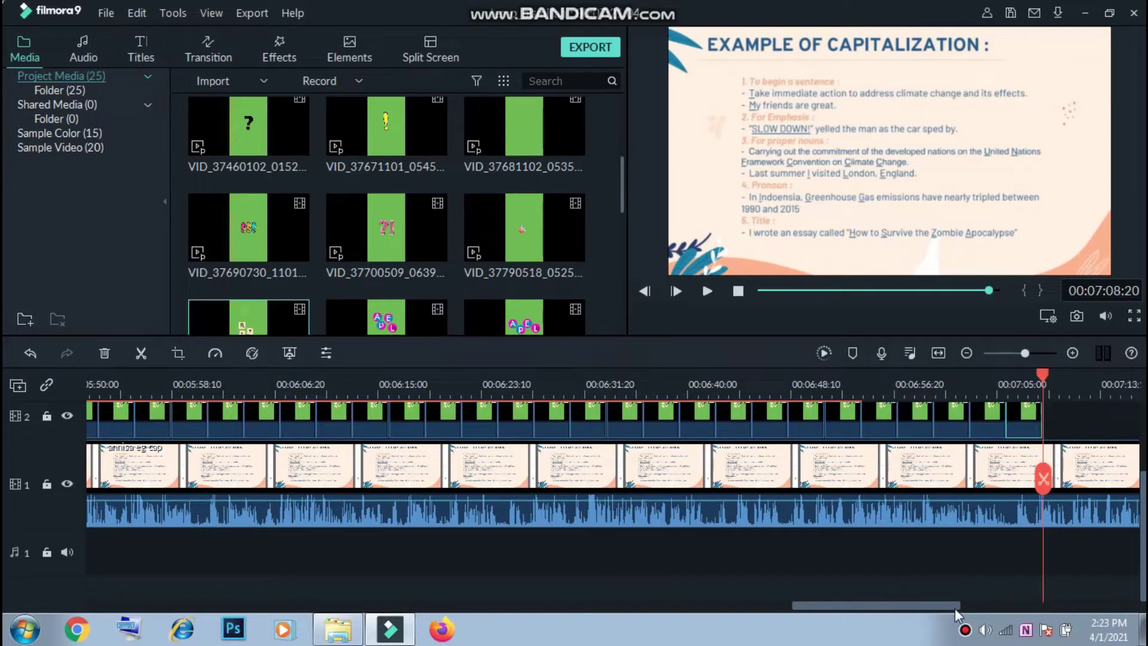
pyautogui.hotkey('ctrl', 'v')
pyautogui.hotkey('ctrl', 'v')
pyautogui.hotkey('ctrl', 'v')
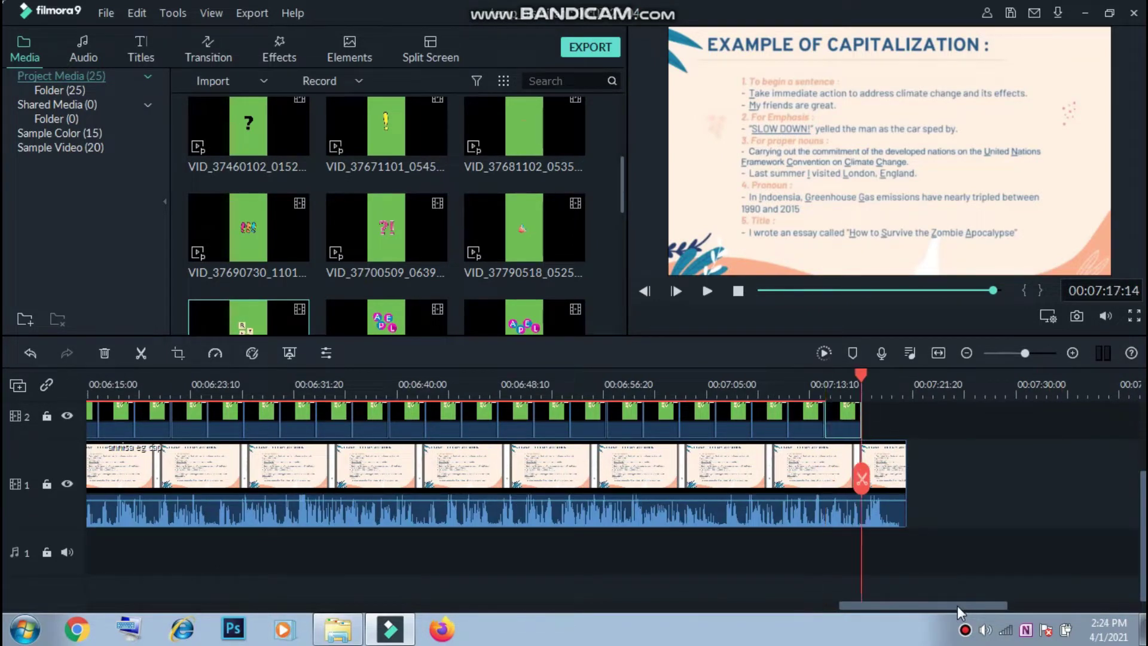
pyautogui.hotkey('ctrl', 'v')
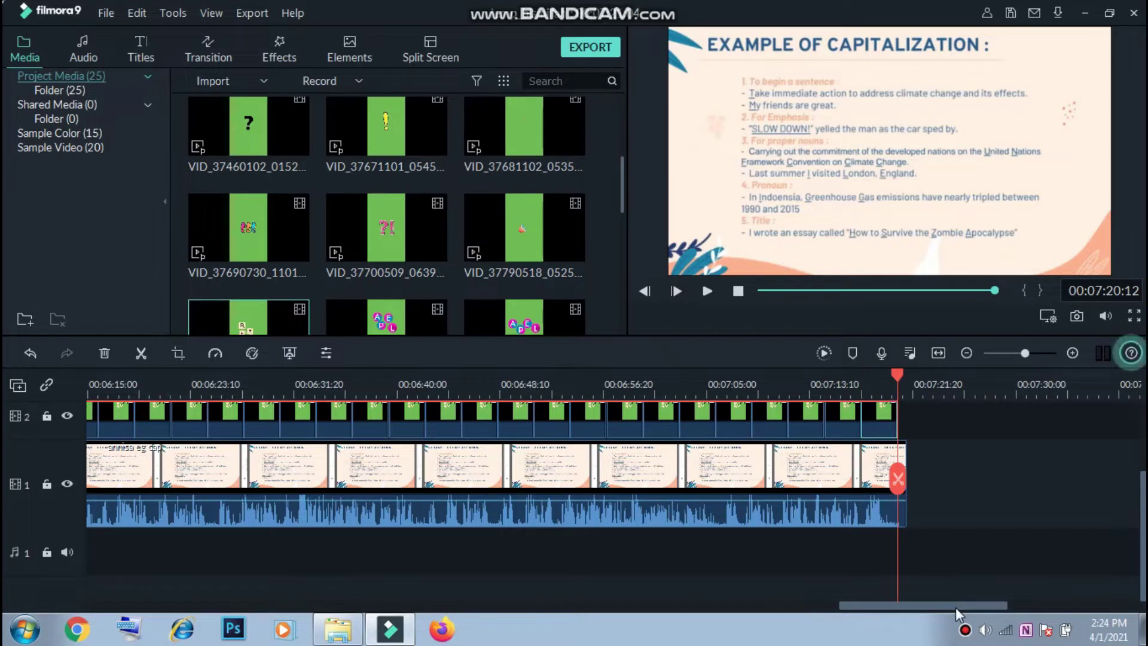
pyautogui.hotkey('ctrl', 'v')
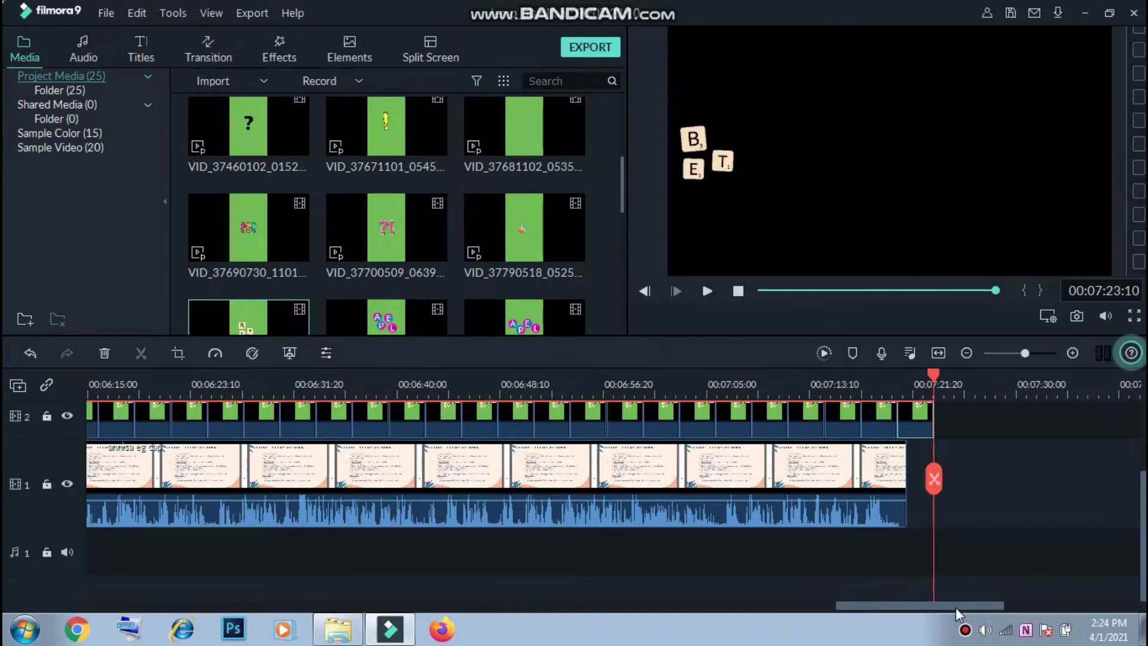
# Trim the last letter-tile copy on video track 2 to end at 00:07:21:04, and move the playhead back to 00:06:42:08.
pyautogui.press('Up')
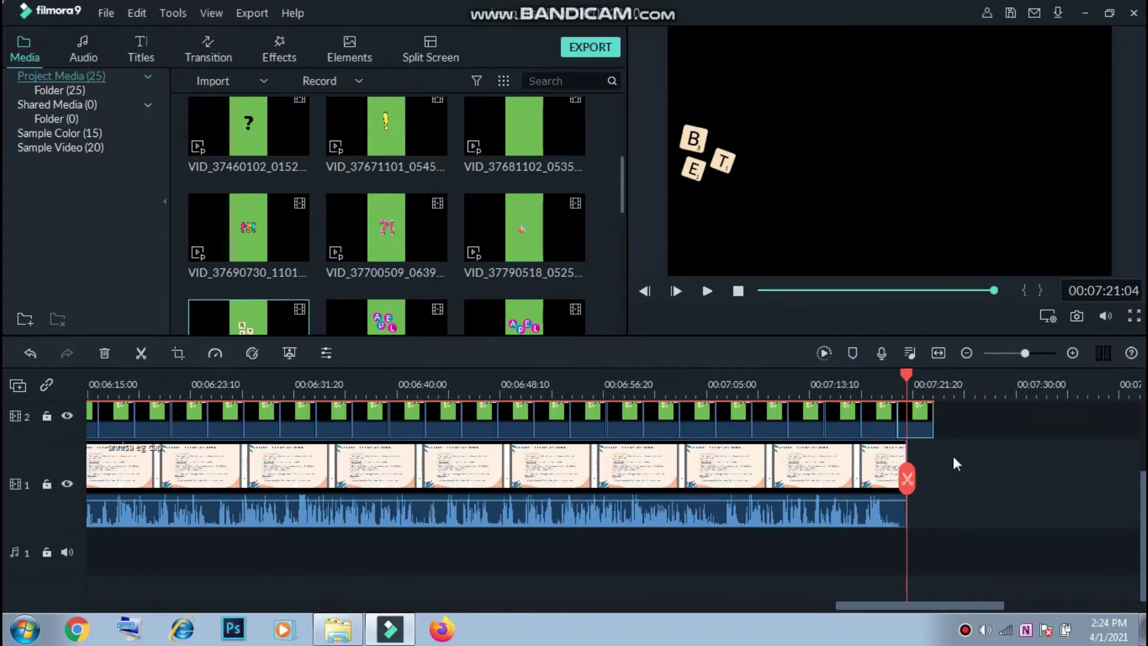
pyautogui.press('Delete')
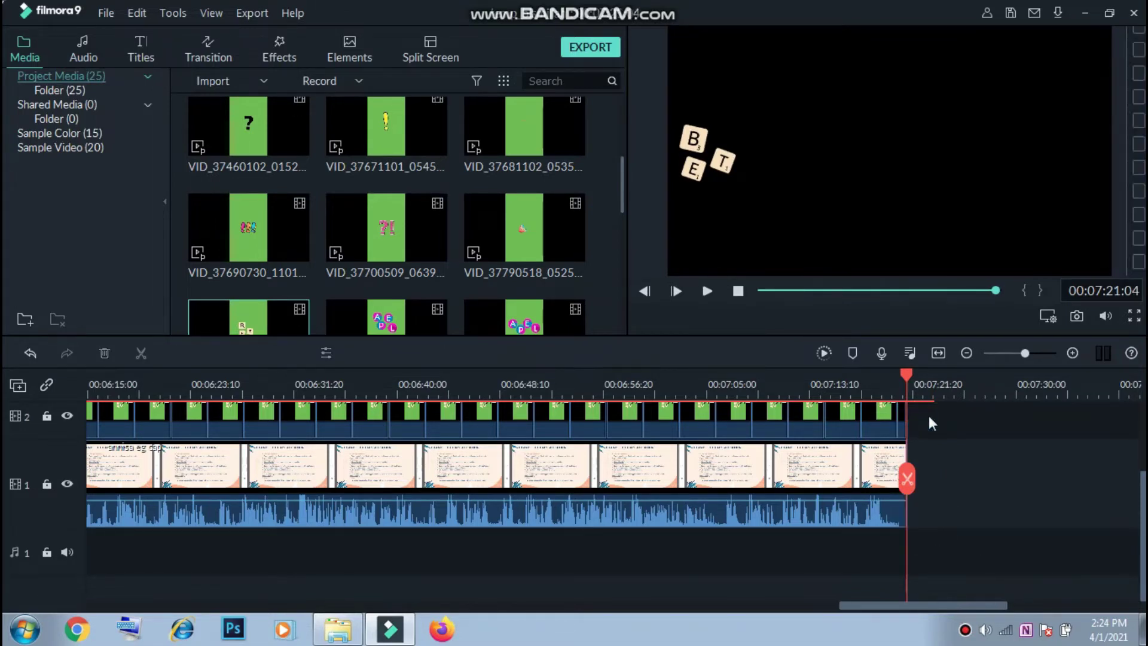
pyautogui.moveTo(875, 393); pyautogui.dragTo(881, 392)
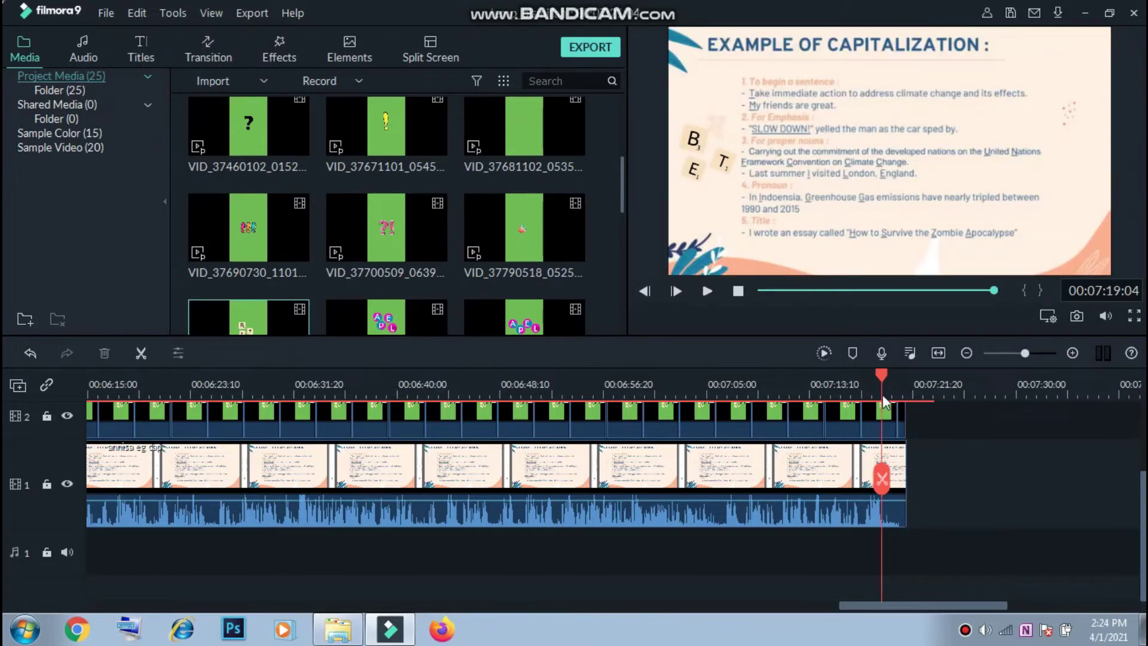
pyautogui.press('Left')
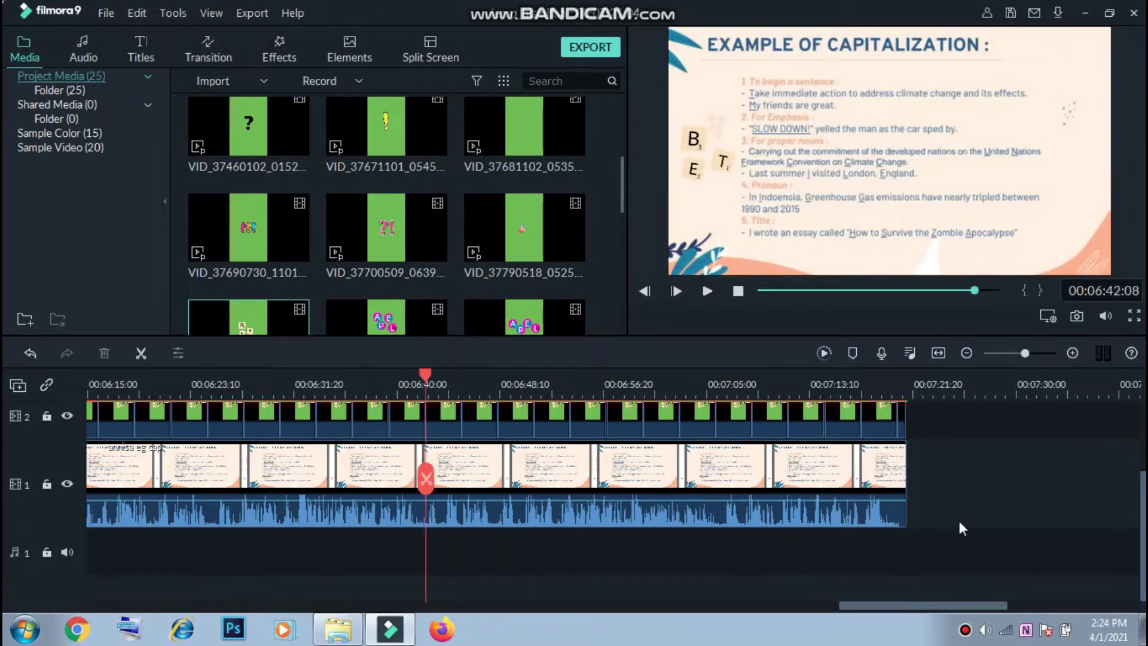
# Play back the timeline from about 00:05:29 to 00:05:40:15 to review the transition into the capitalization examples clip.
pyautogui.press('Left')
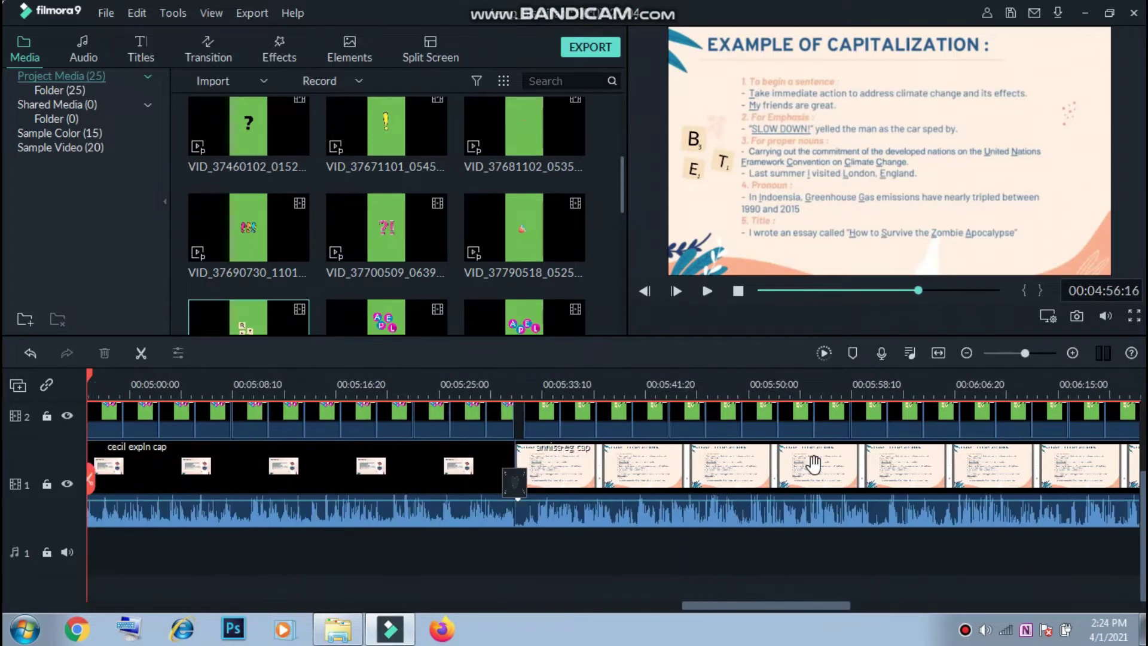
pyautogui.click(494, 383)
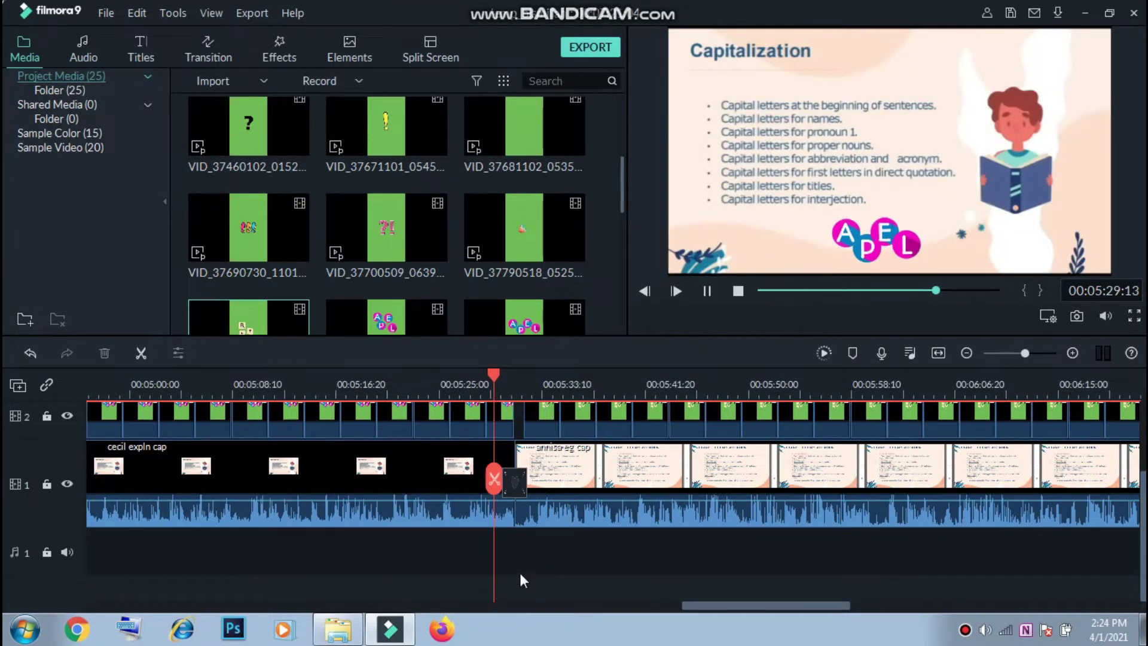
pyautogui.press('space')
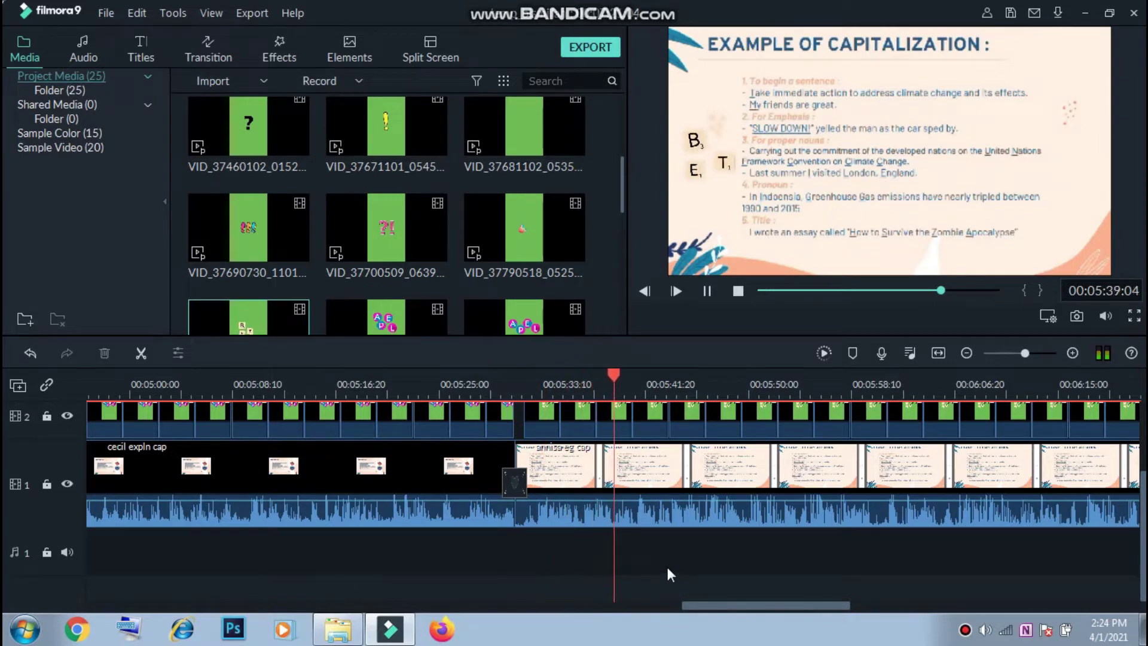
pyautogui.press('space')
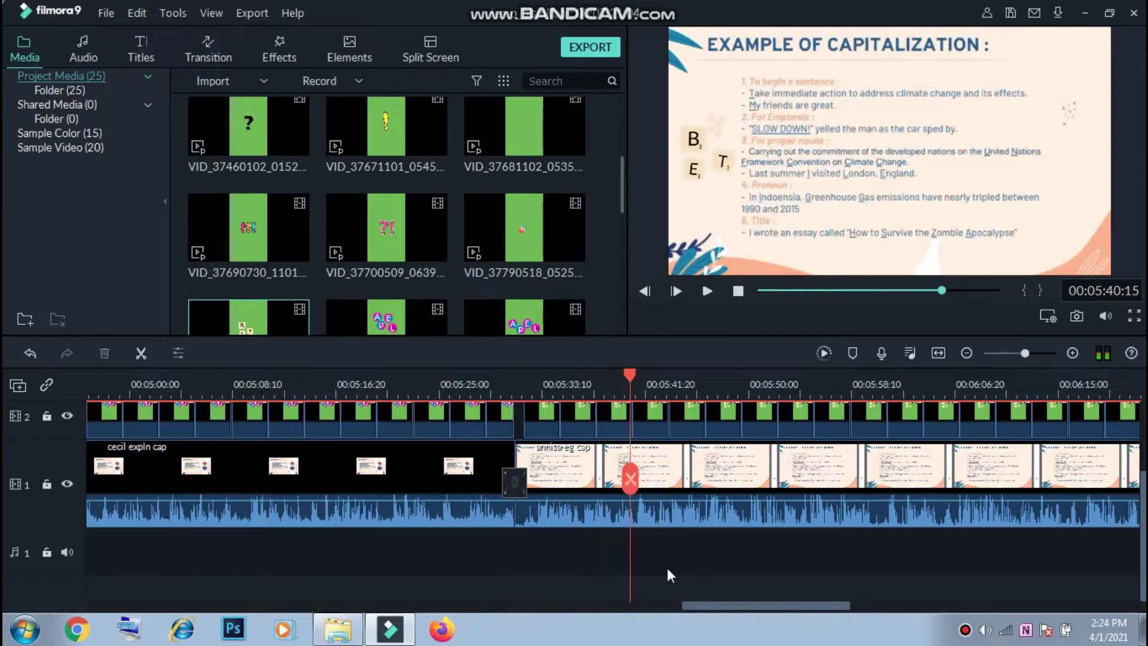
# Move the playhead to the end of the timeline and look through the project media for the next clip.
pyautogui.press('End')
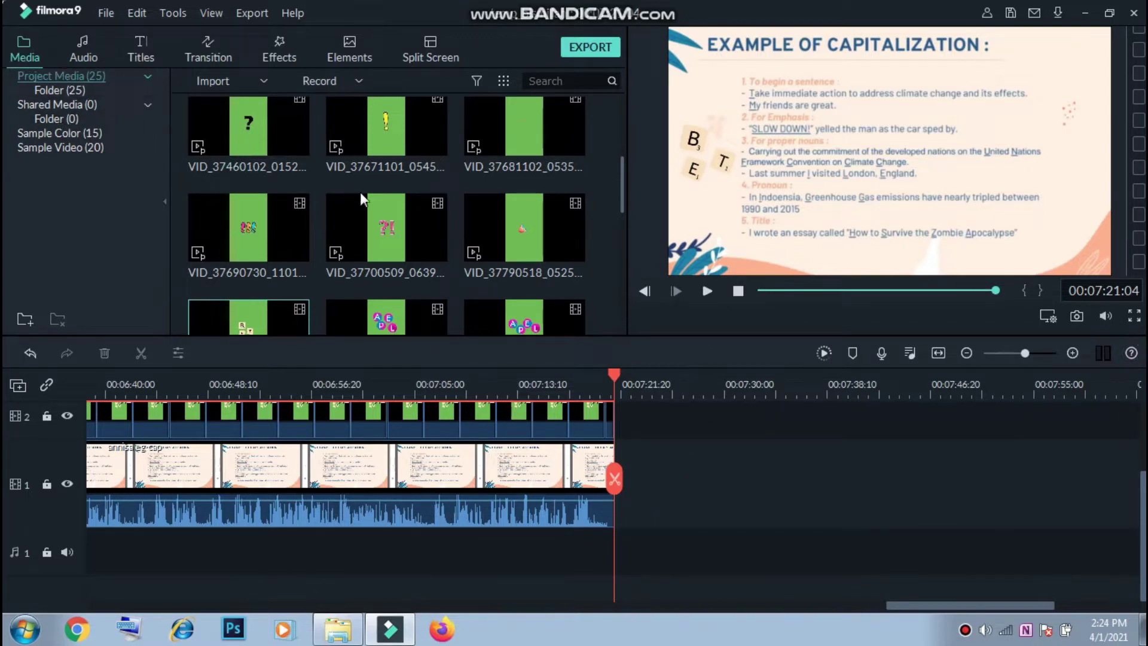
pyautogui.scroll(-5, 434, 220)
pyautogui.scroll(-3, 499, 300)
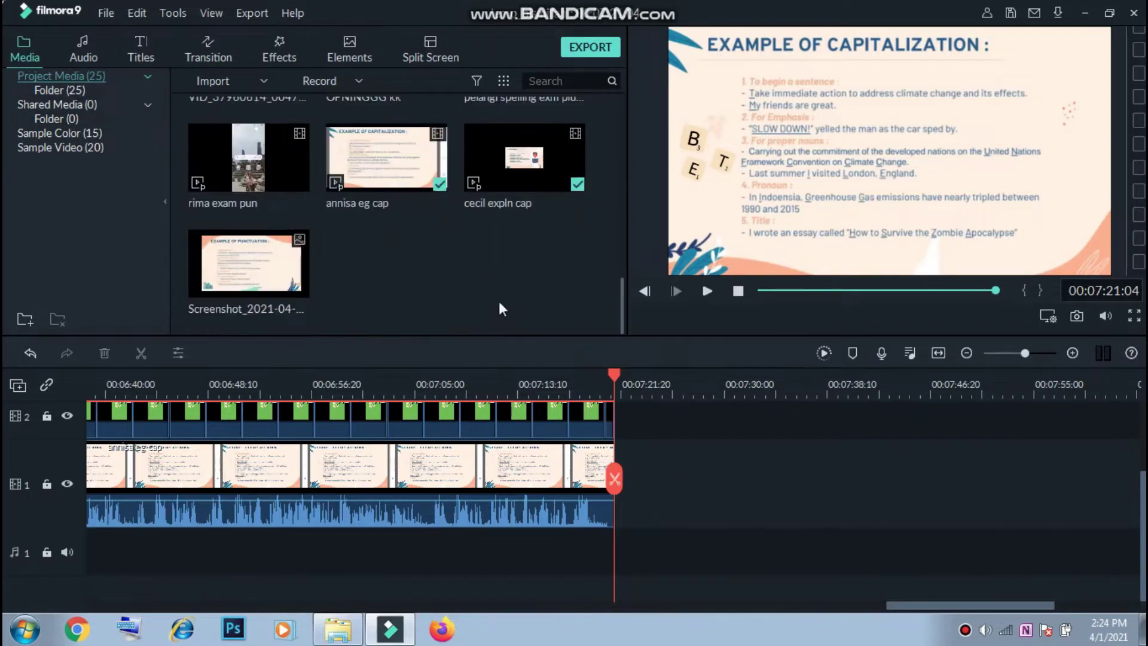
pyautogui.scroll(3, 362, 268)
pyautogui.scroll(-3, 362, 268)
pyautogui.click(363, 269)
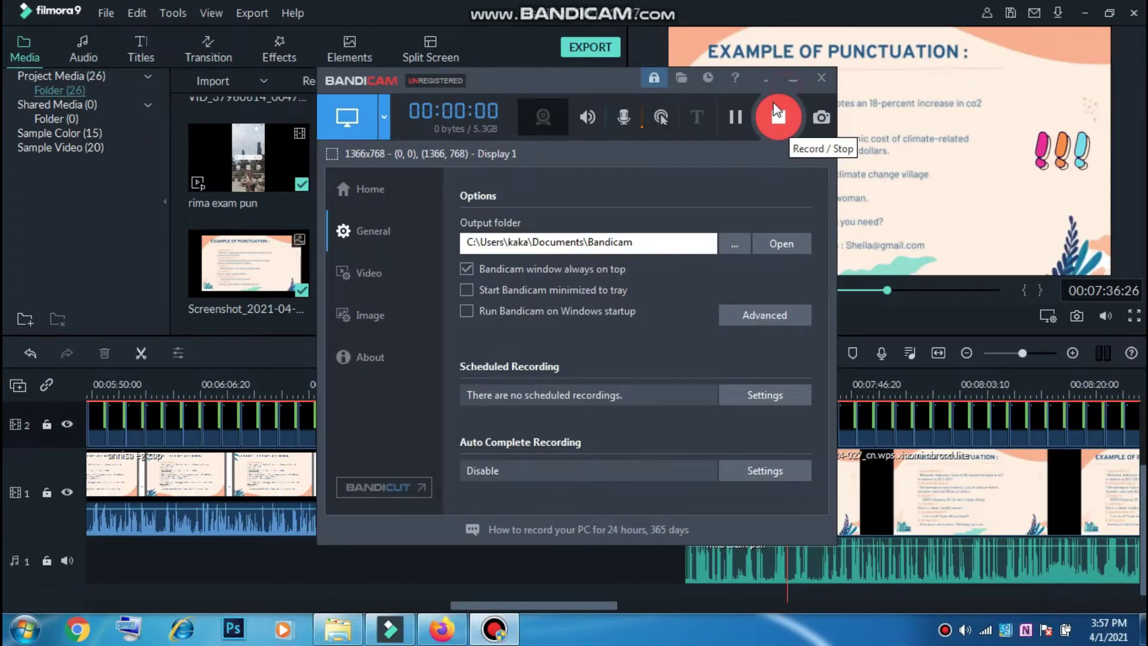
pyautogui.click(776, 110)
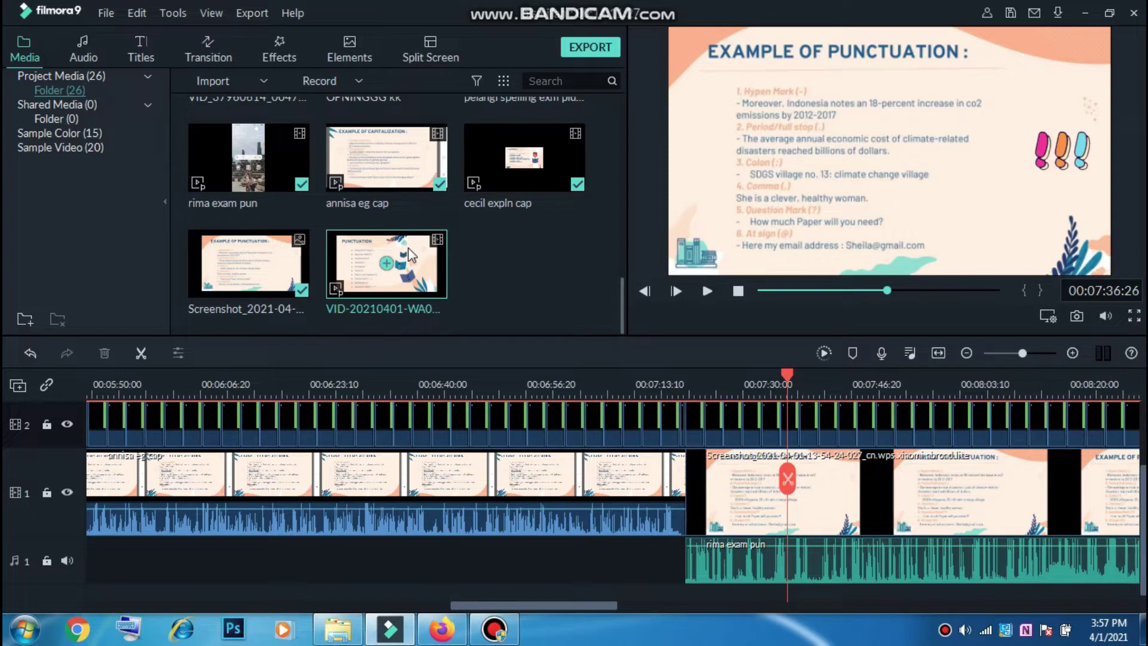
# Insert the punctuation clip VID-20210401-WA0033 on video track 1 at 00:07:21:04, ahead of the punctuation examples screenshot and its overlays.
pyautogui.moveTo(410, 256); pyautogui.dragTo(689, 504)
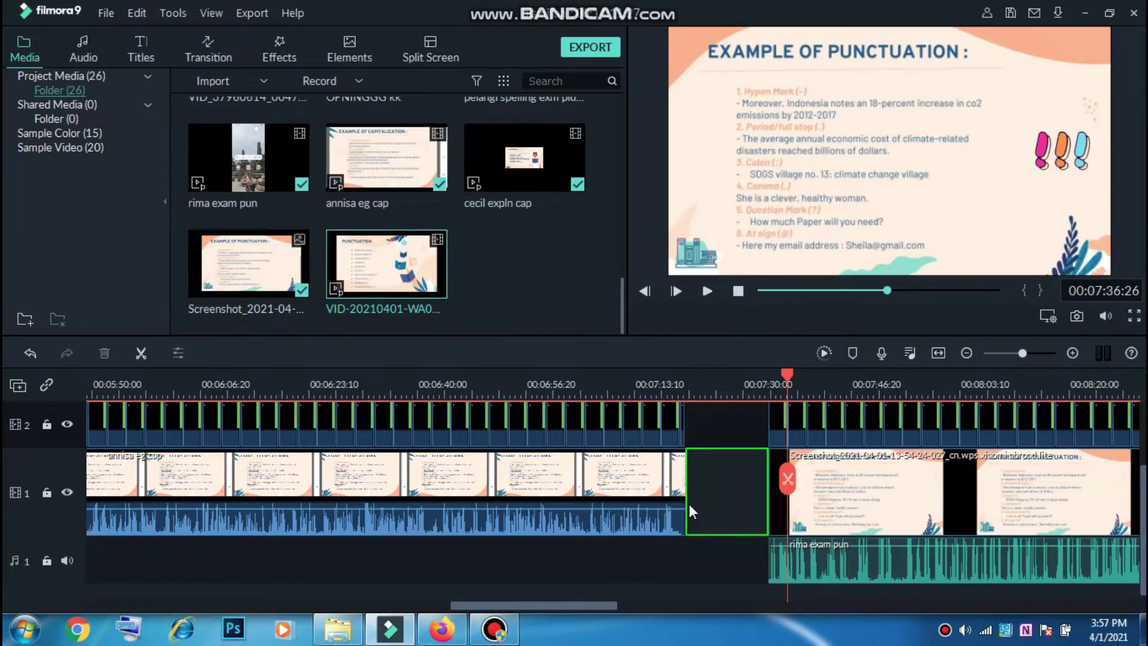
pyautogui.click(734, 422)
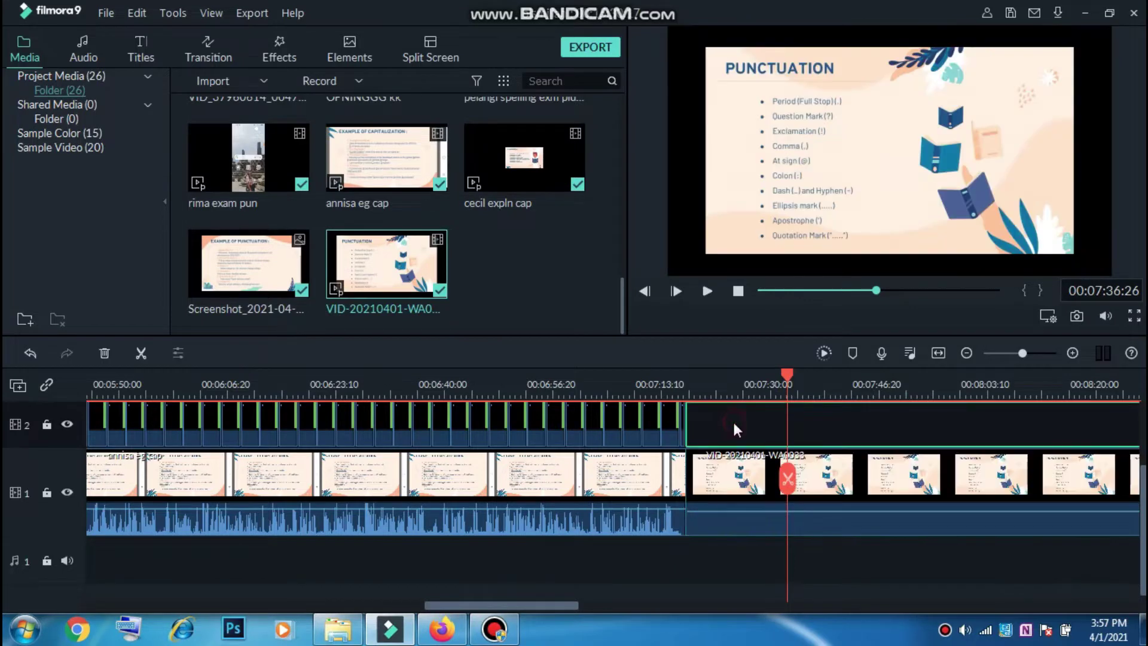
pyautogui.click(745, 547)
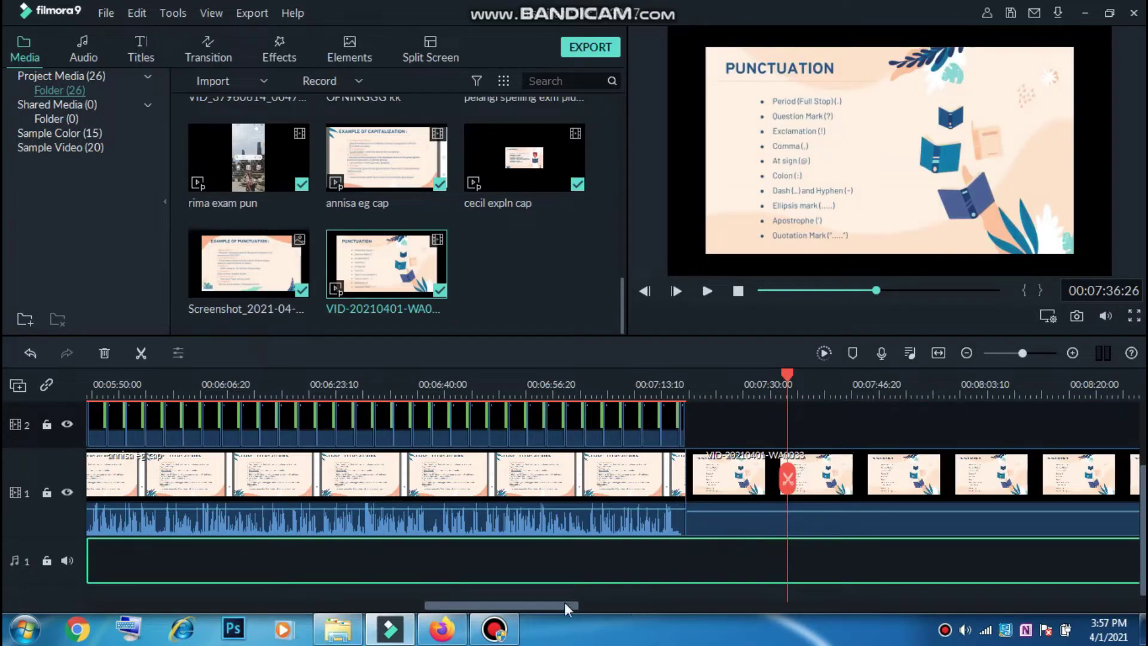
pyautogui.moveTo(554, 602); pyautogui.dragTo(584, 604)
# Raise the volume of the punctuation clip VID-20210401-WA0033 to about 9.52 dB.
pyautogui.click(717, 490)
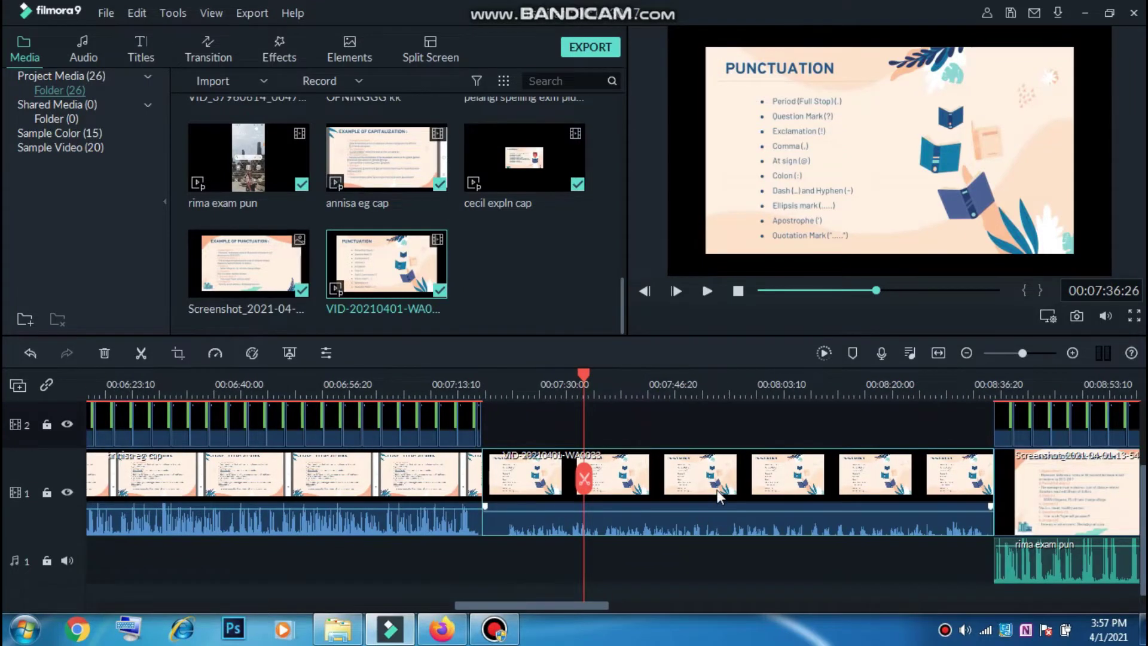
pyautogui.doubleClick(716, 490)
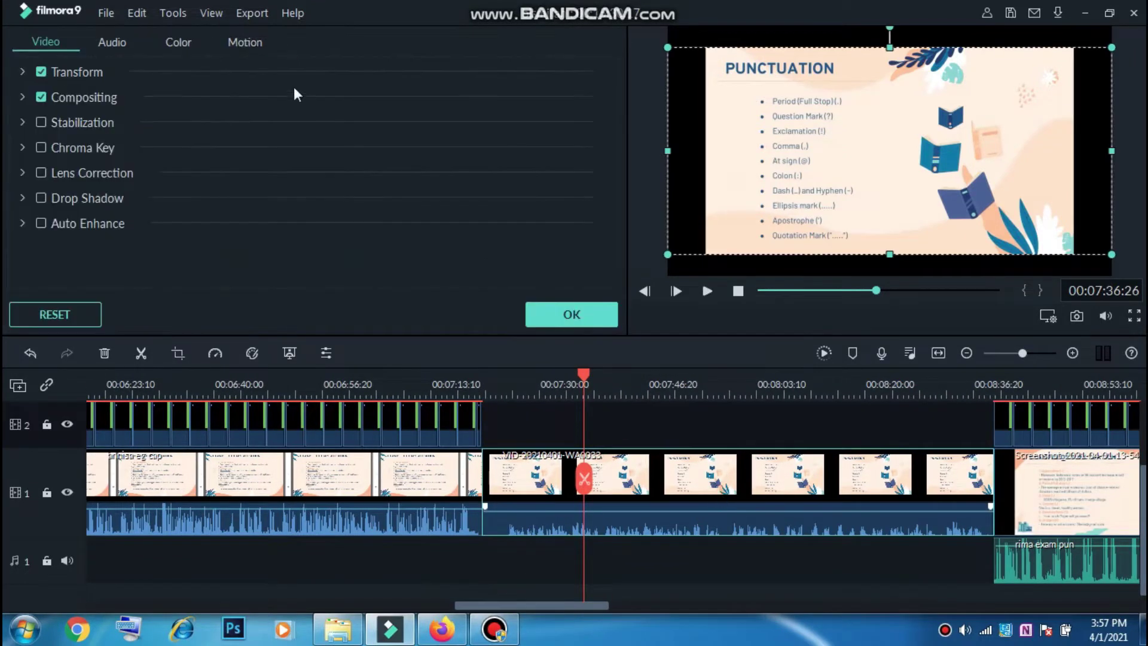
pyautogui.click(117, 36)
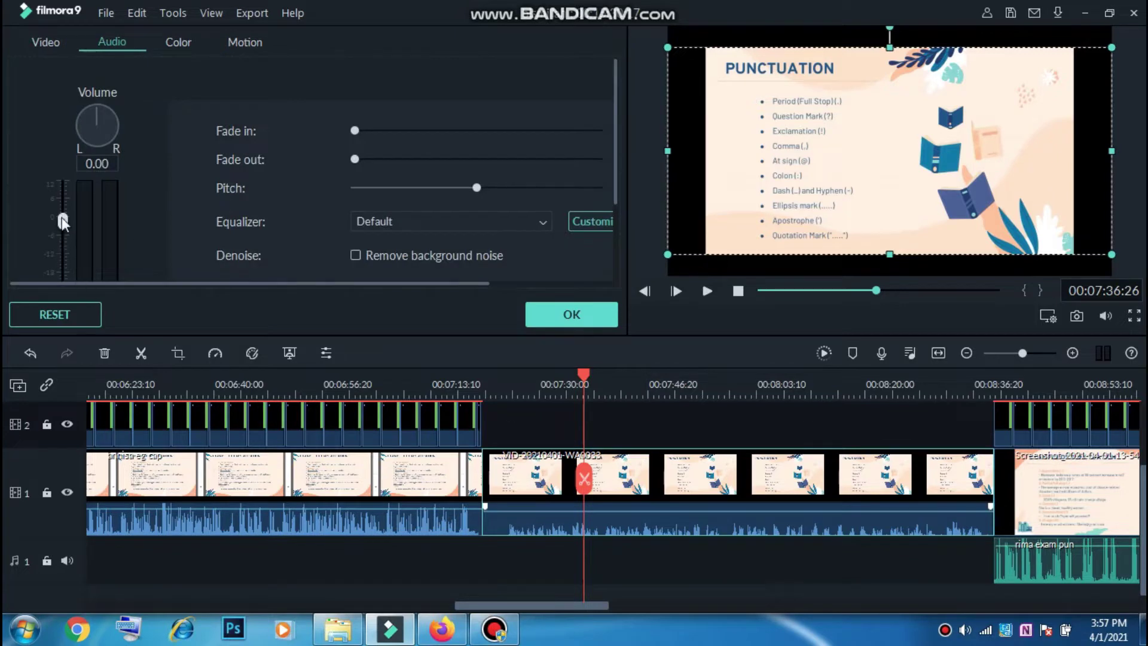
pyautogui.moveTo(62, 217); pyautogui.dragTo(59, 197)
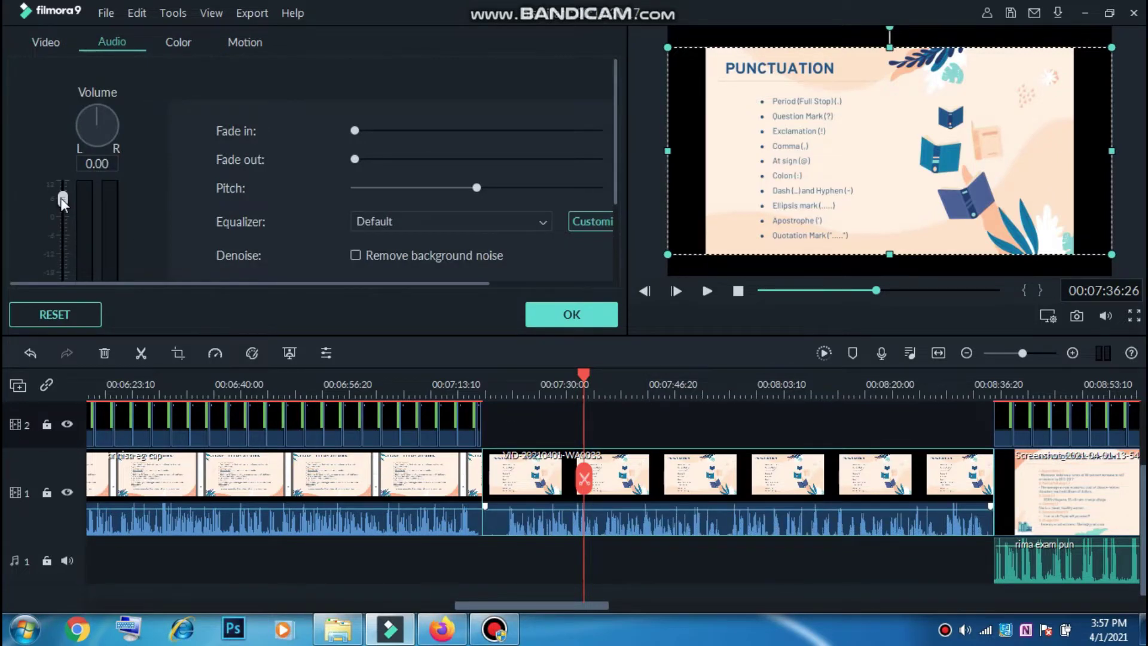
pyautogui.click(567, 317)
# Crop the black side bars off the punctuation clip with a custom ratio of 1274 x 720.
pyautogui.doubleClick(620, 508)
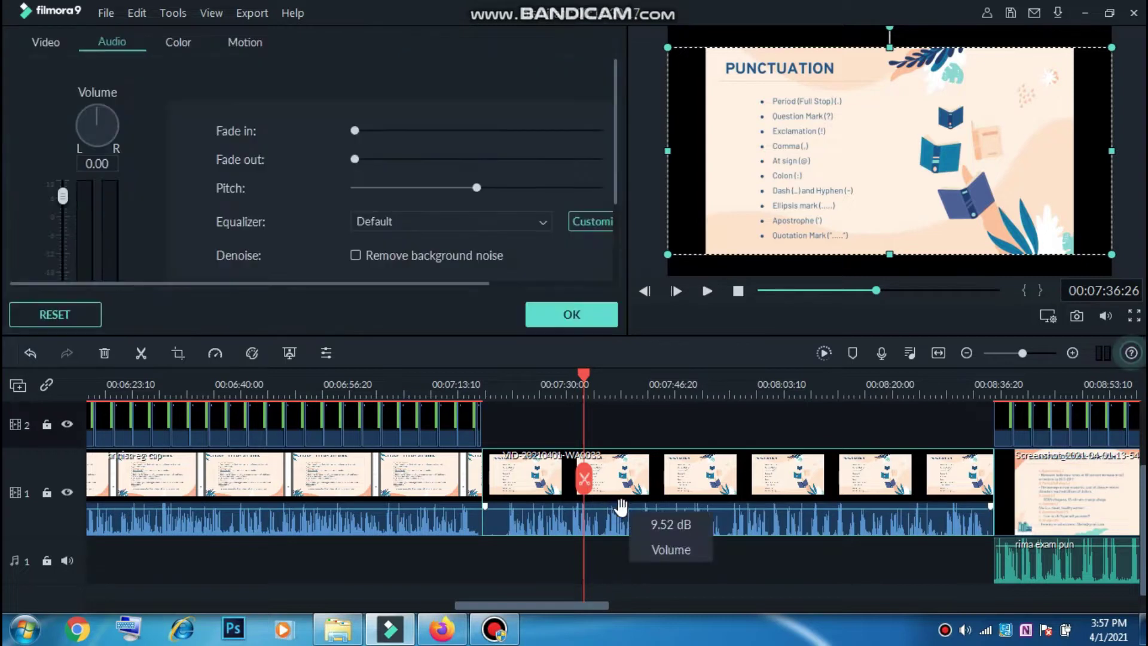
pyautogui.rightClick(569, 485)
pyautogui.click(637, 181)
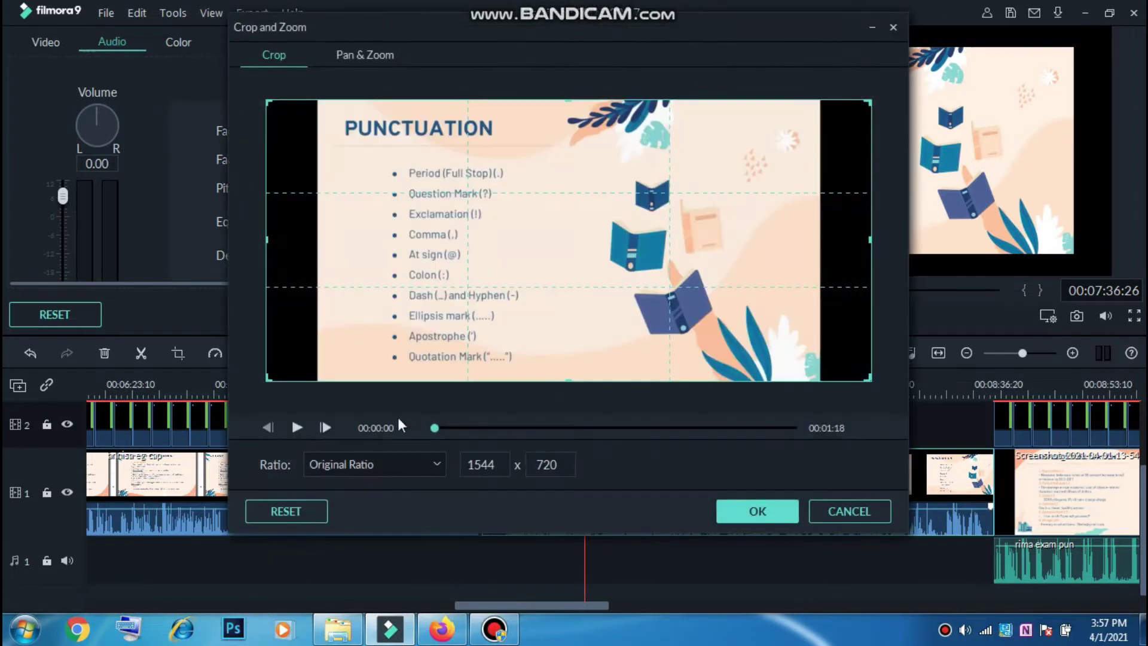
pyautogui.click(348, 466)
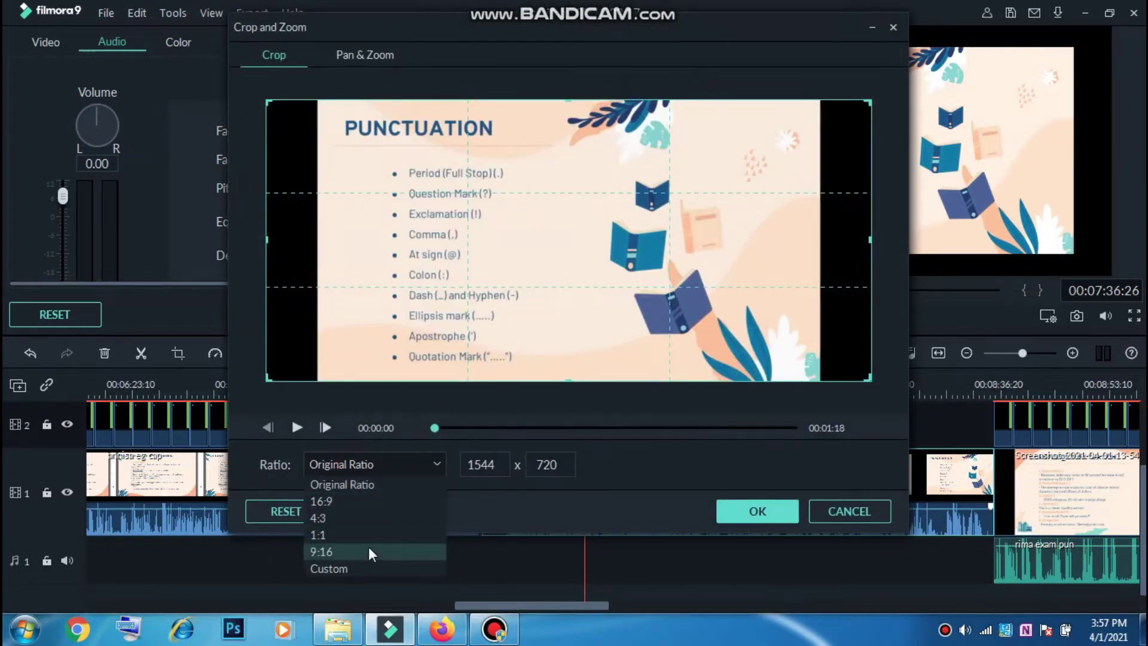
pyautogui.click(371, 567)
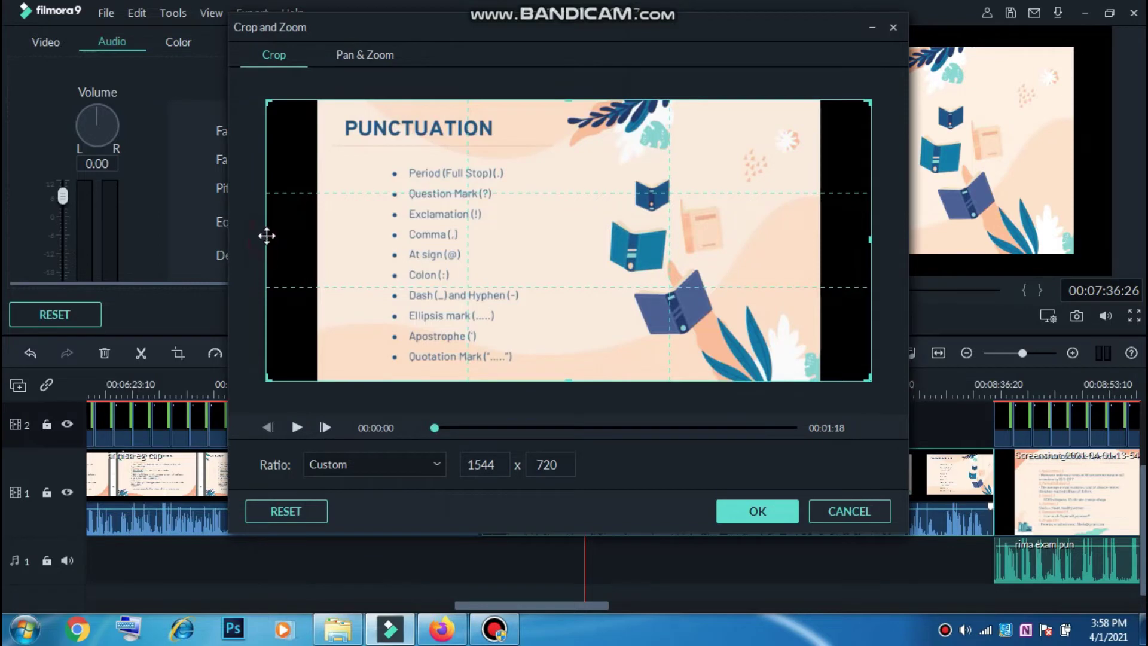
pyautogui.moveTo(267, 241); pyautogui.dragTo(318, 259)
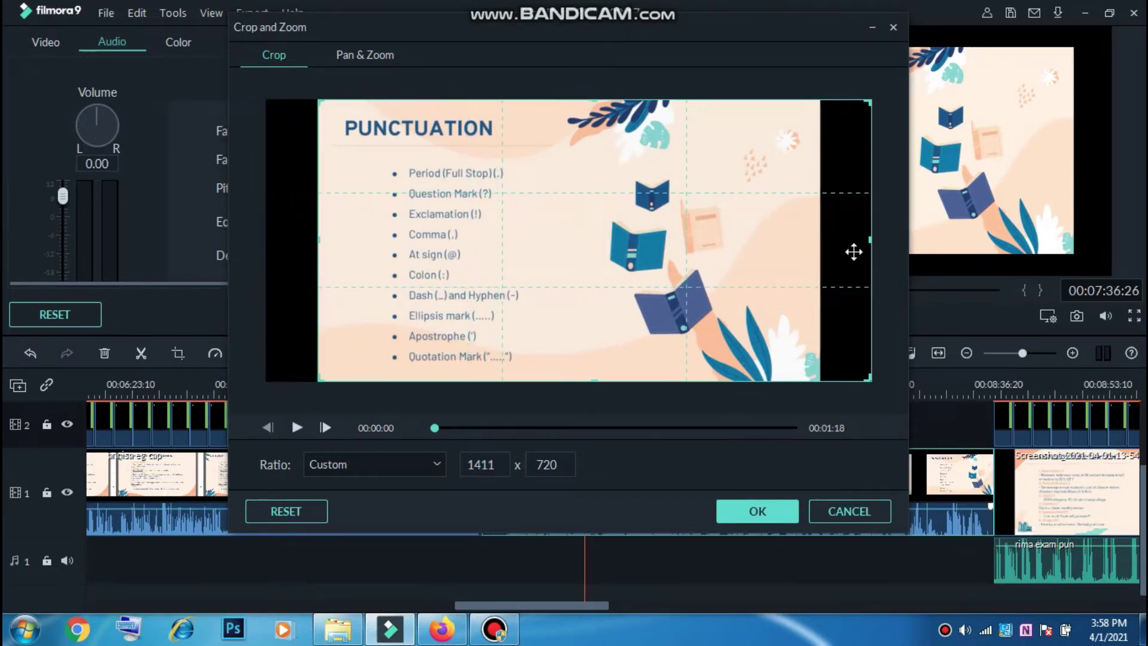
pyautogui.moveTo(868, 239); pyautogui.dragTo(817, 254)
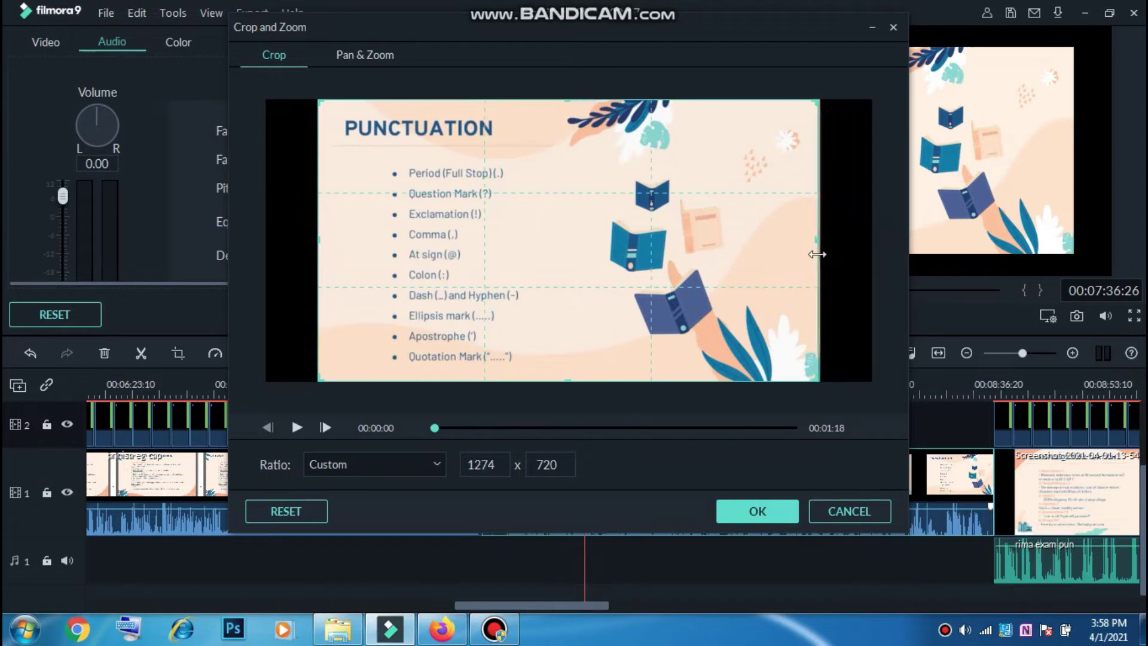
pyautogui.click(754, 514)
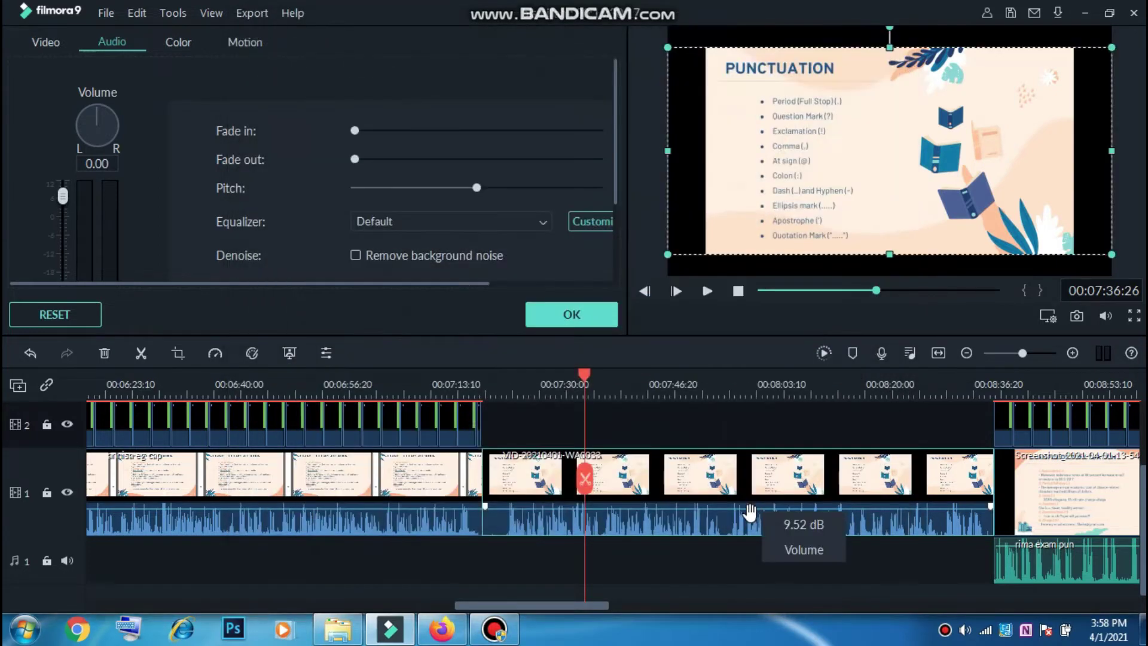
pyautogui.click(633, 533)
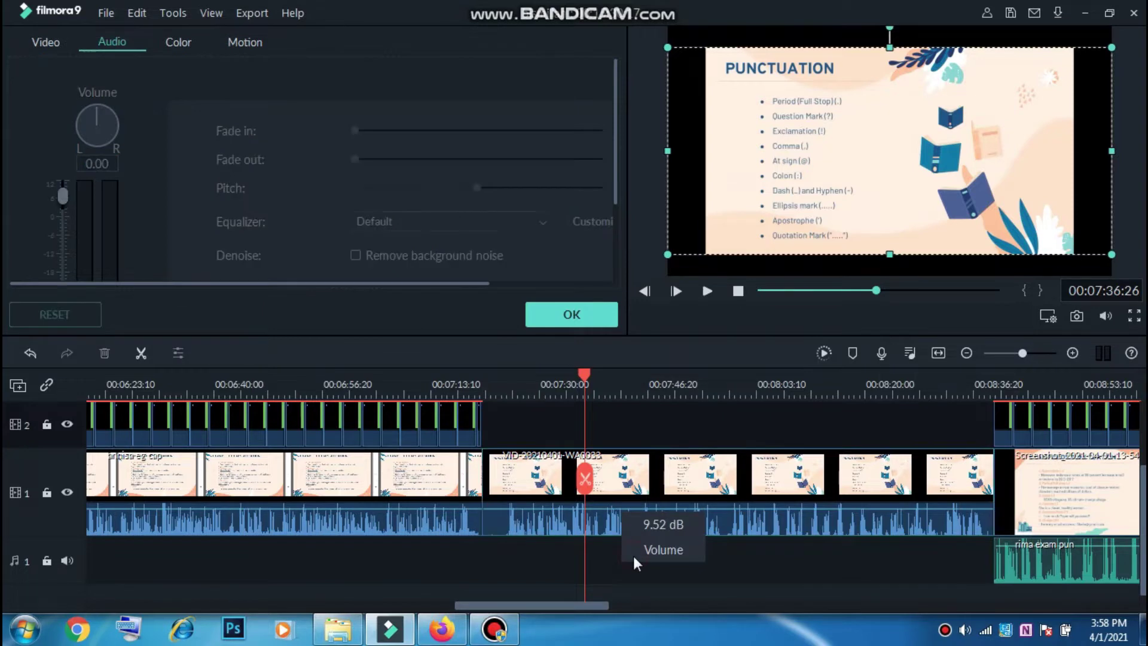
pyautogui.click(565, 317)
# Add the Basic Zoom transition between the capitalization examples clip and the punctuation clip on video track 1.
pyautogui.click(491, 391)
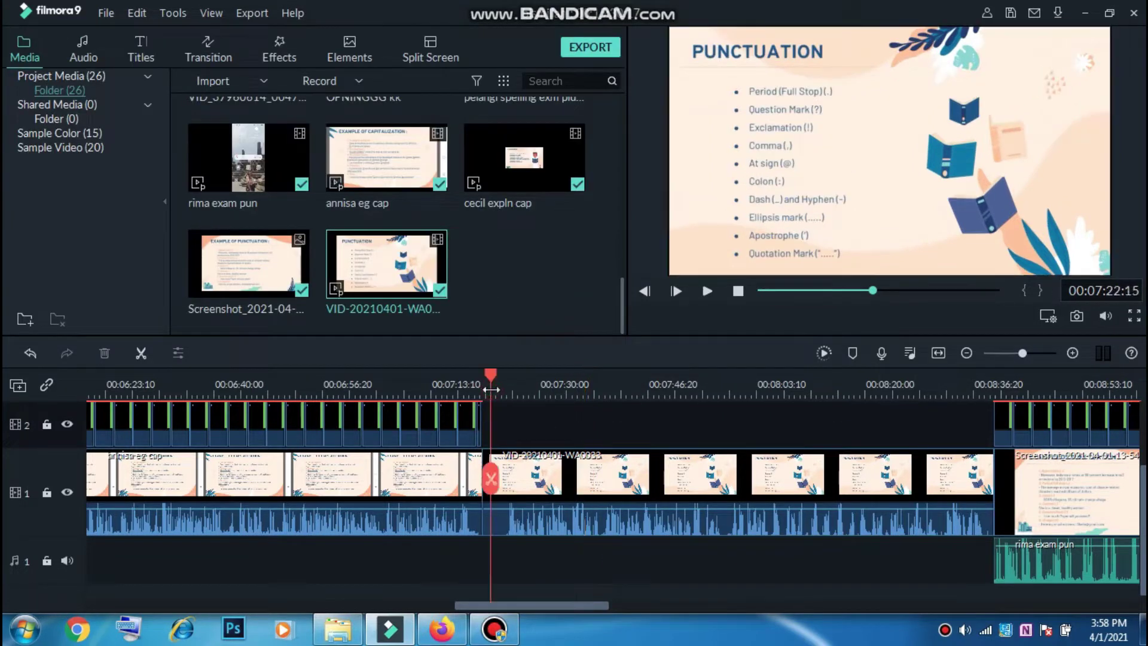
pyautogui.click(199, 44)
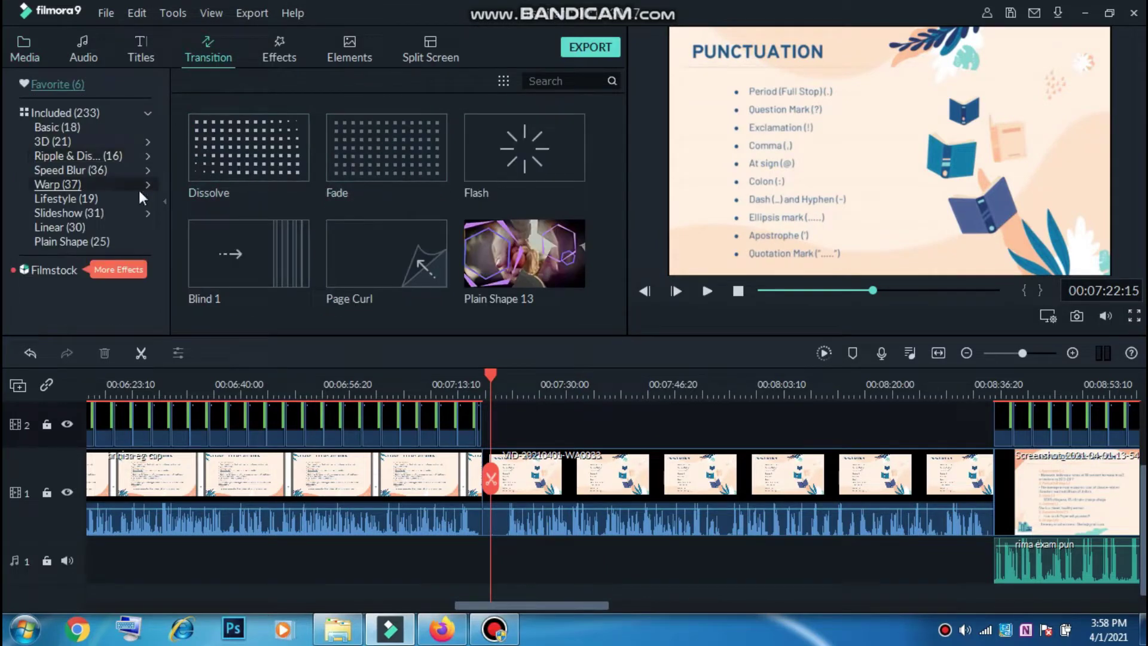
pyautogui.click(113, 168)
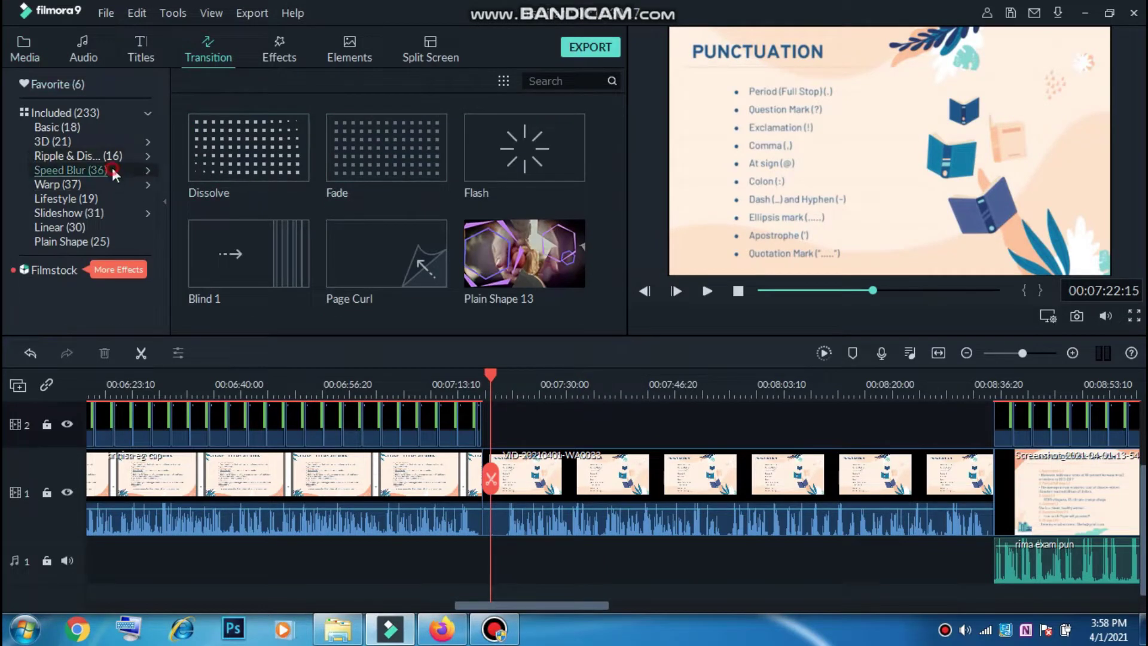
pyautogui.click(110, 157)
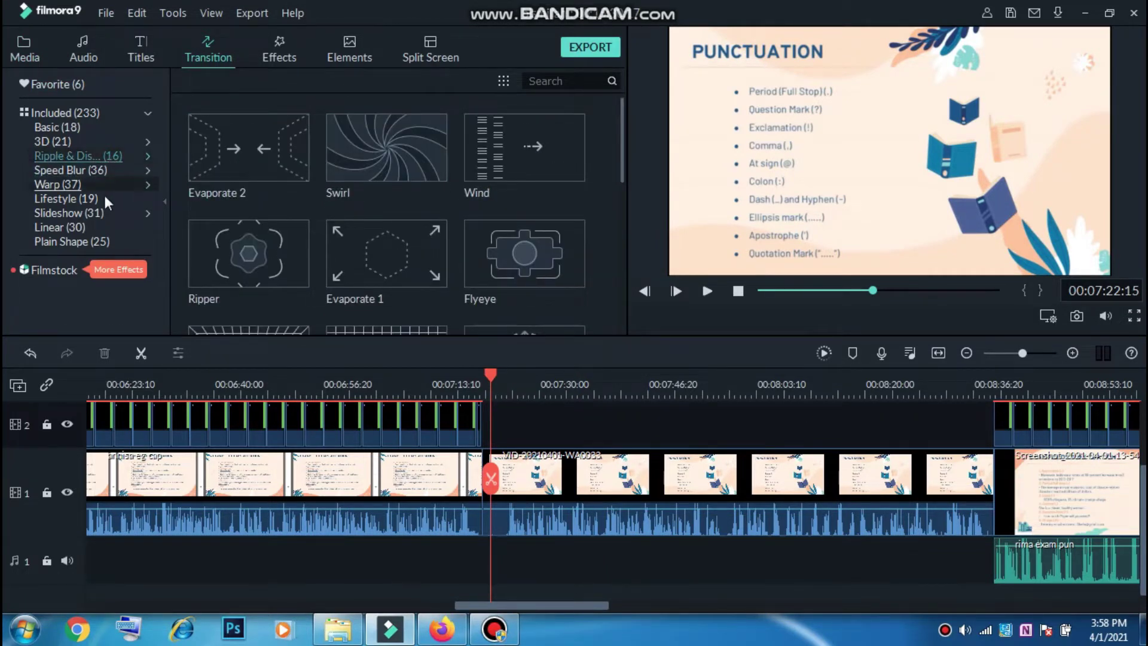
pyautogui.click(101, 201)
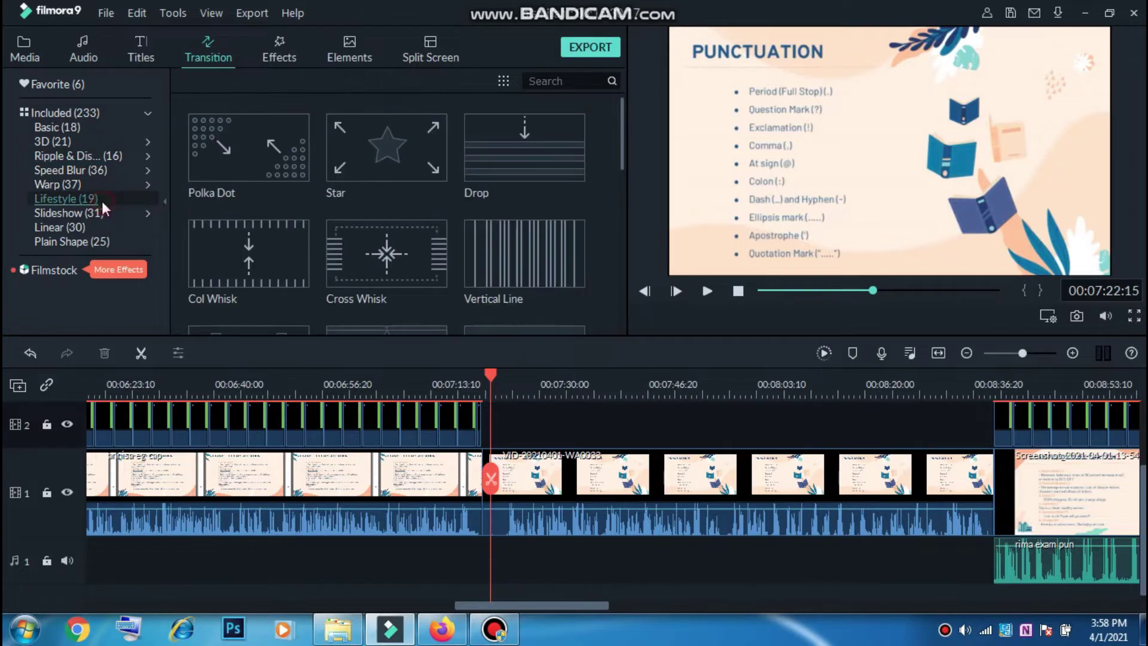
pyautogui.click(91, 185)
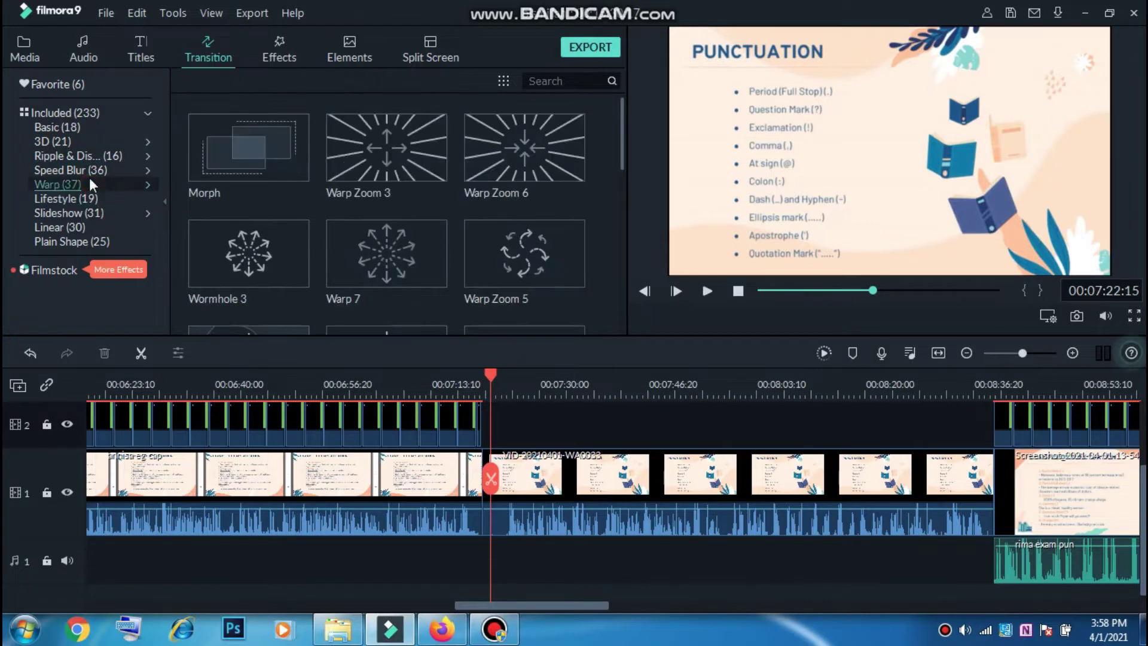
pyautogui.click(75, 140)
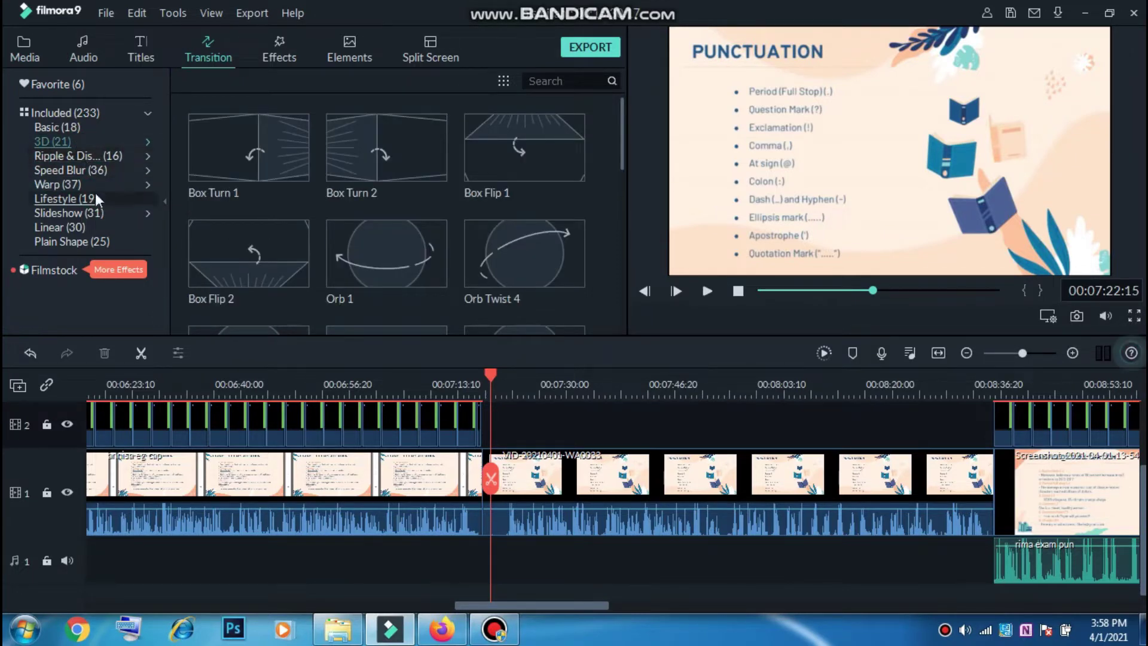
pyautogui.click(76, 128)
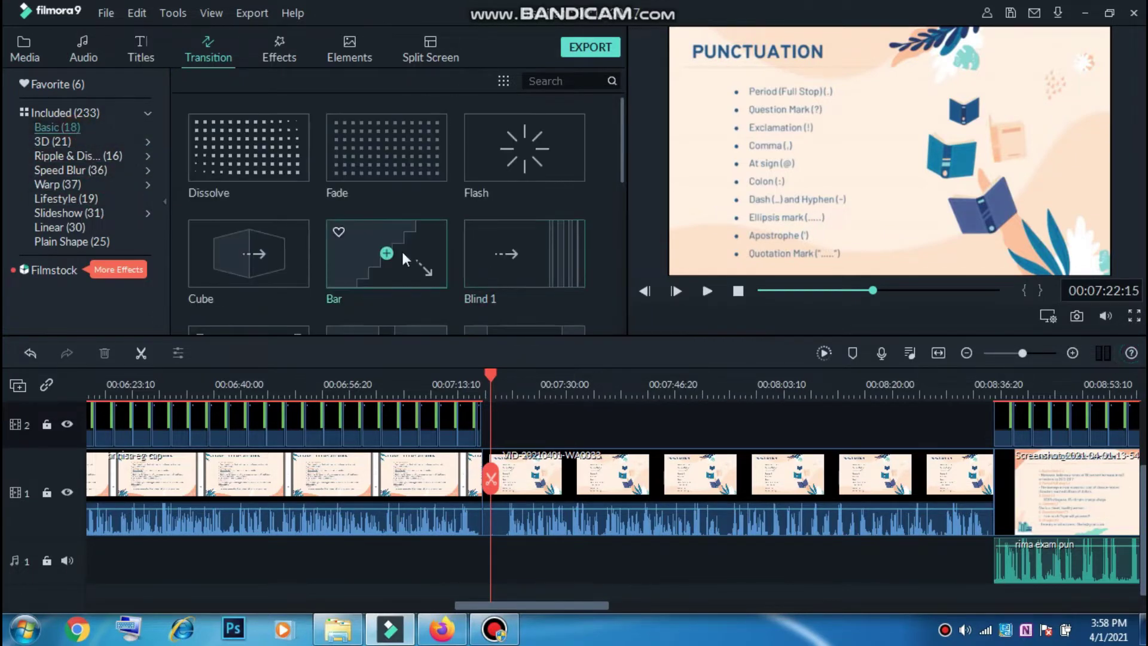
pyautogui.scroll(-3, 397, 250)
pyautogui.moveTo(421, 250); pyautogui.dragTo(481, 490)
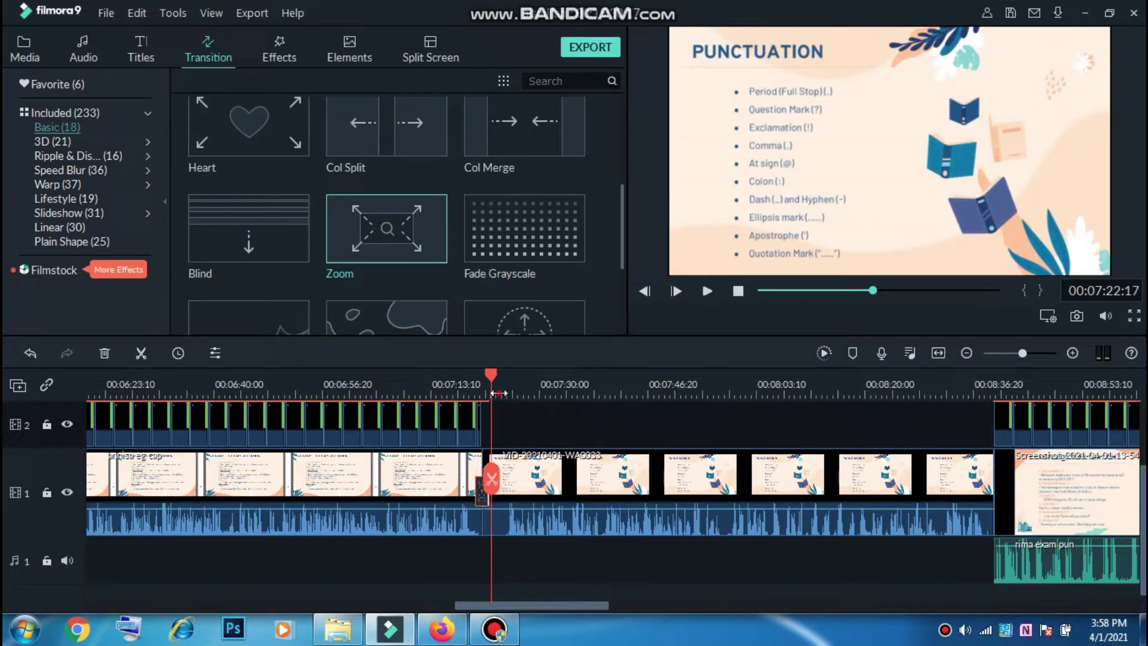
# Split the punctuation clip at 00:07:24:13 and delete its opening part, closing the gap.
pyautogui.click(498, 395)
pyautogui.click(504, 393)
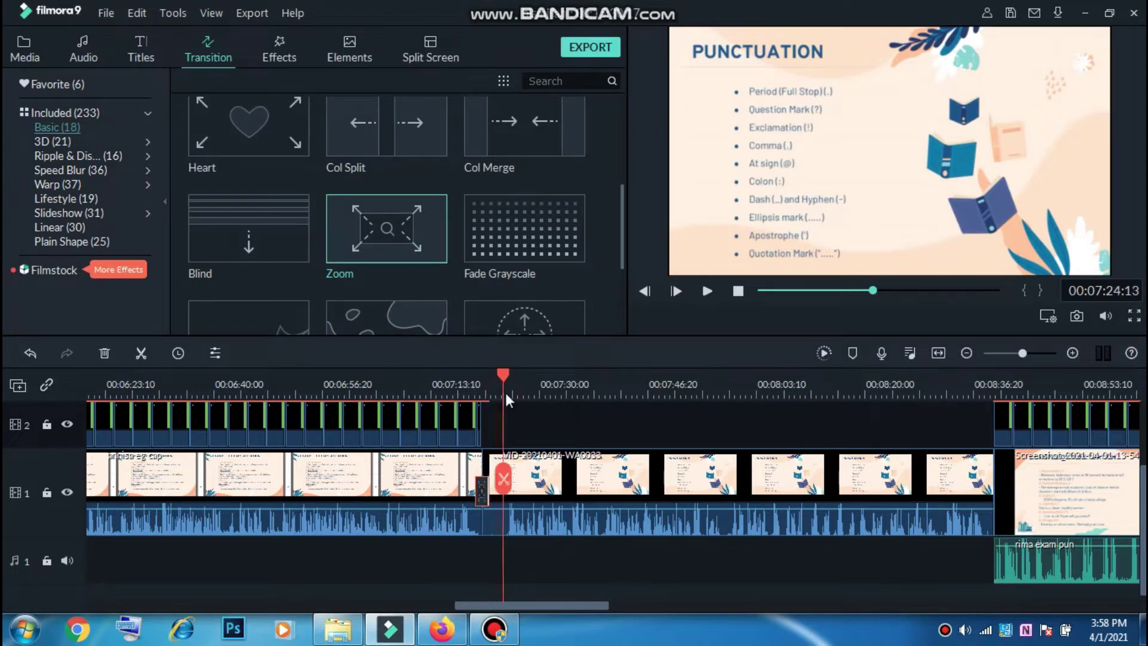
pyautogui.click(503, 478)
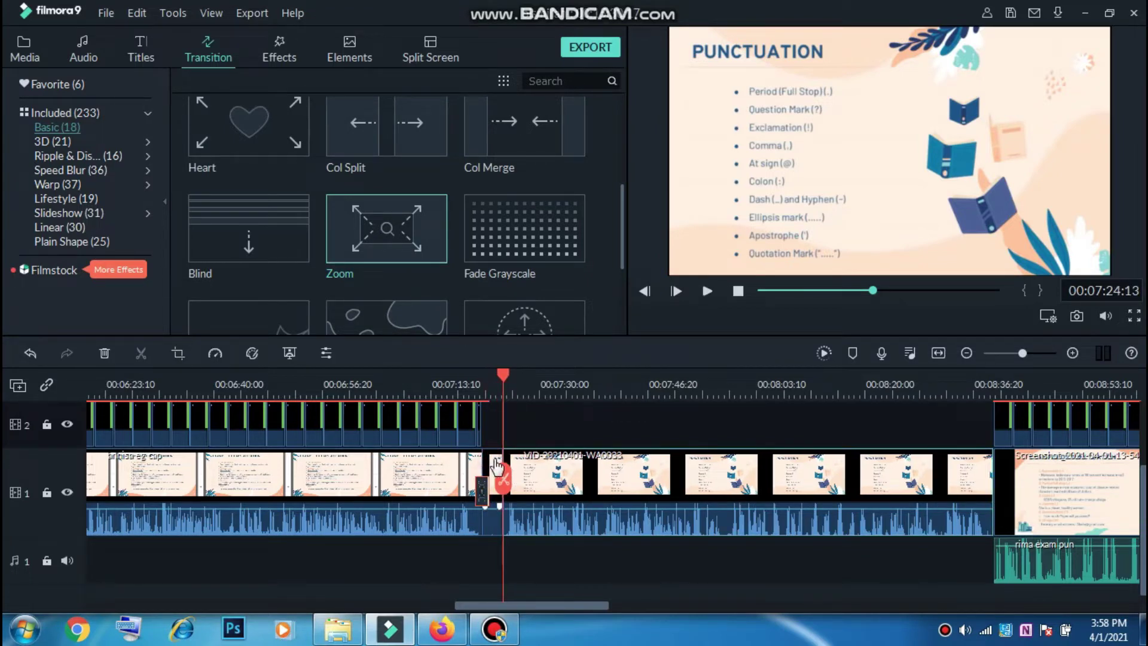
pyautogui.click(498, 459)
pyautogui.press('Delete')
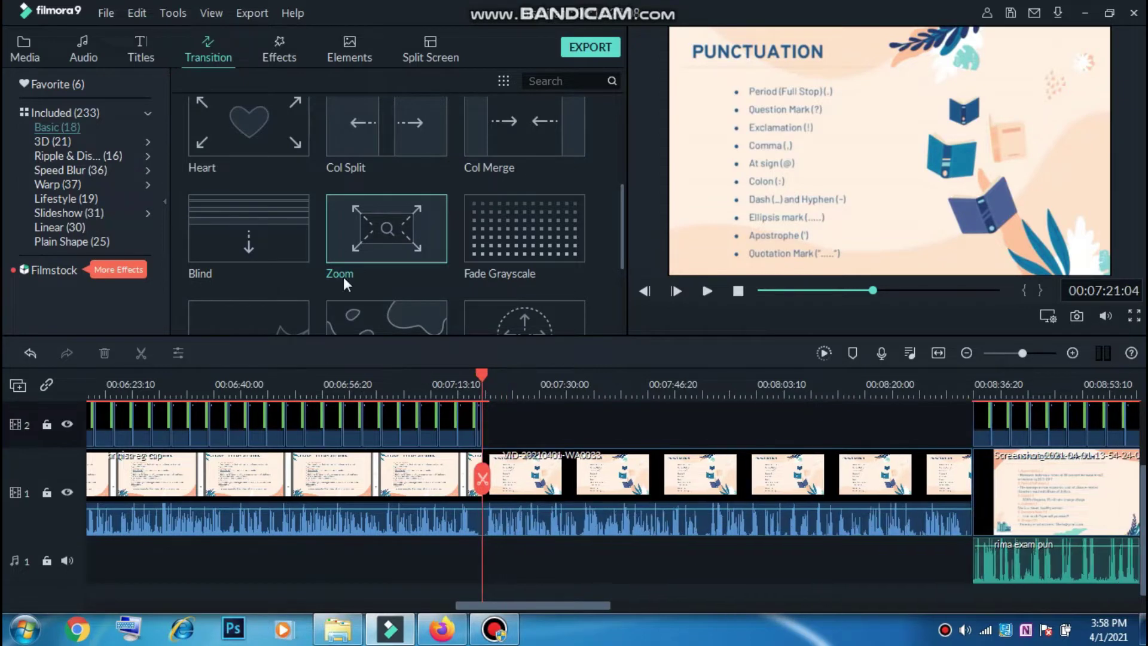
# Add the Basic Zoom transition at the cut between the capitalization examples clip and the trimmed punctuation clip on video track 1.
pyautogui.moveTo(371, 246)
pyautogui.mouseDown()
pyautogui.moveTo(483, 472)
pyautogui.moveTo(483, 501)
pyautogui.mouseUp()
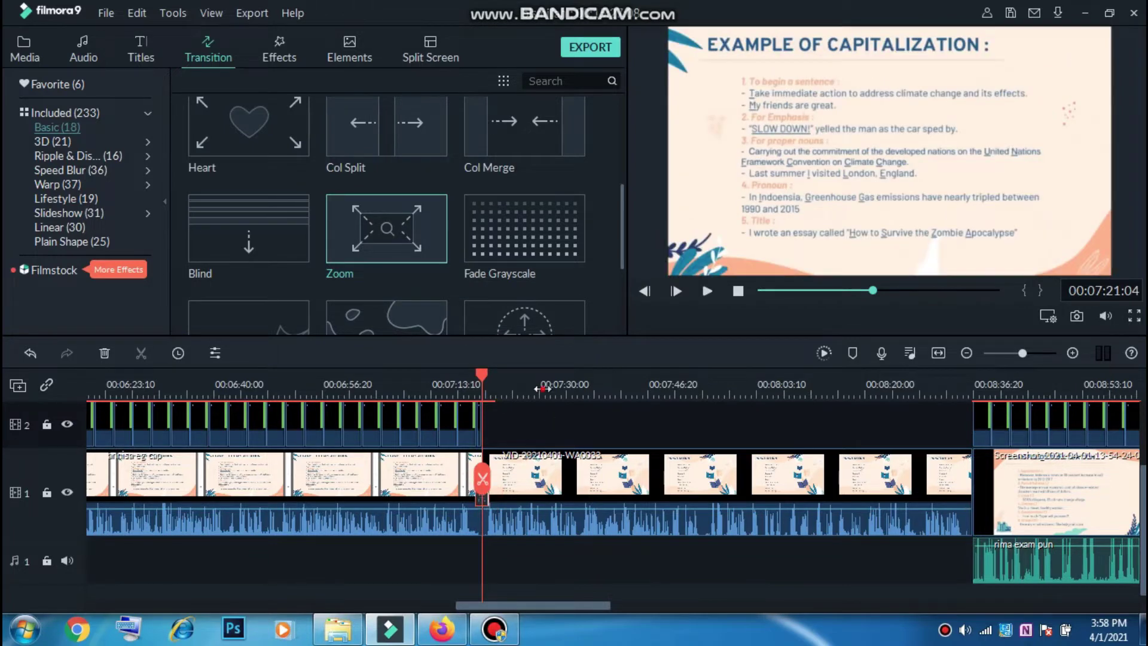
pyautogui.scroll(1, 484, 497)
pyautogui.scroll(1, 485, 495)
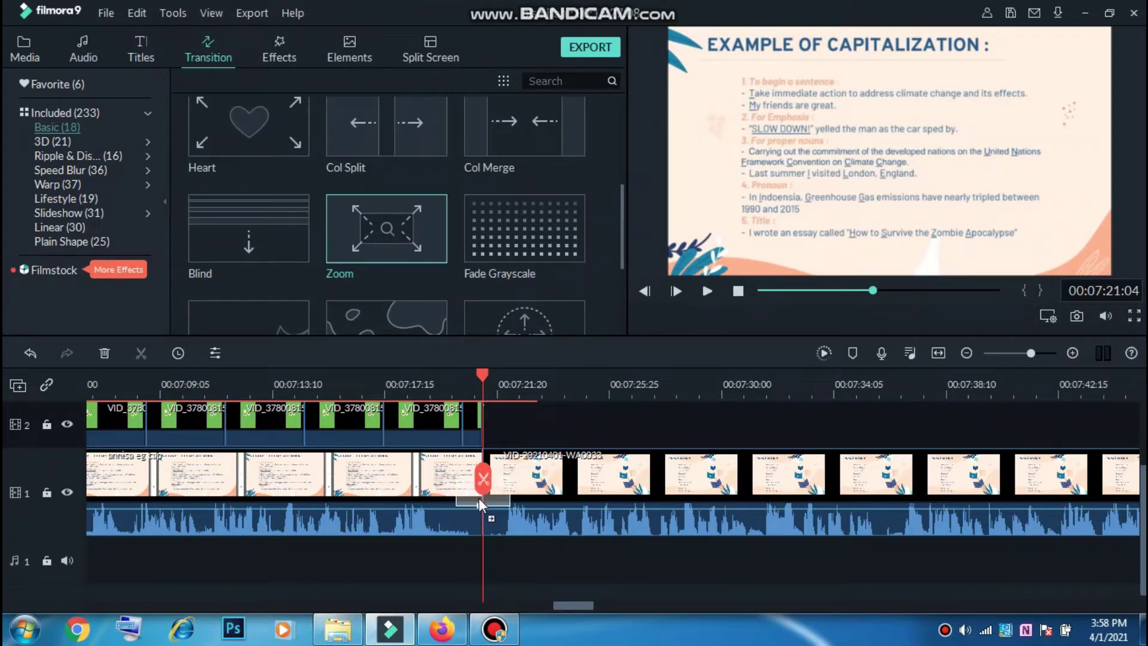
pyautogui.click(479, 501)
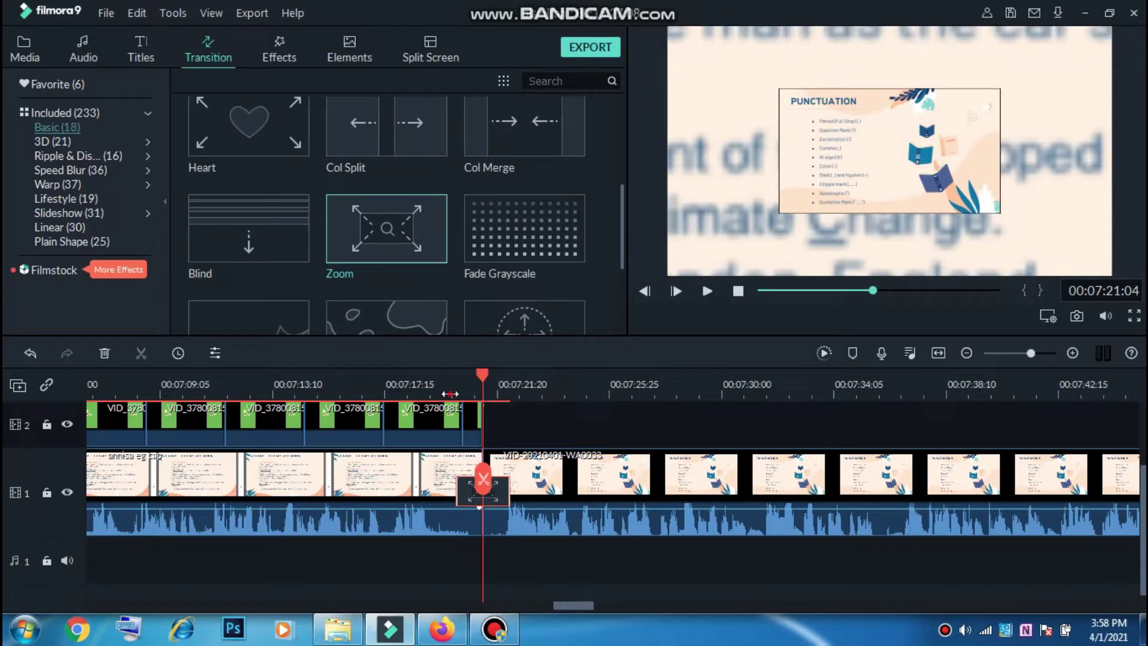
# Play back the Zoom transition into the punctuation clip, starting just before the cut.
pyautogui.click(450, 394)
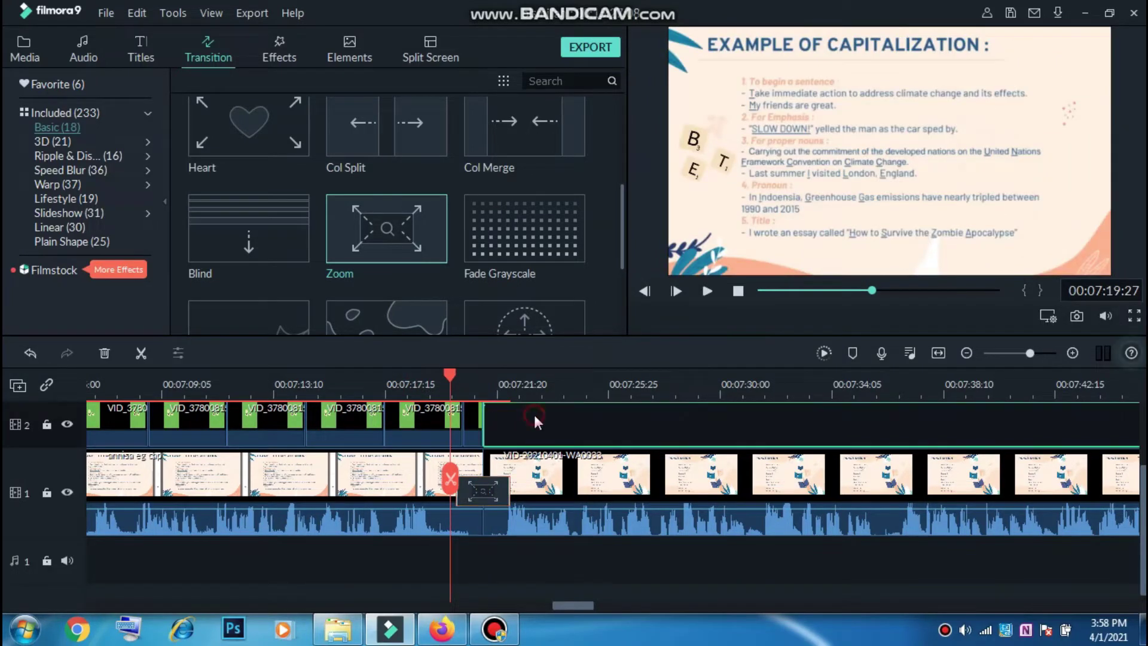
pyautogui.click(565, 561)
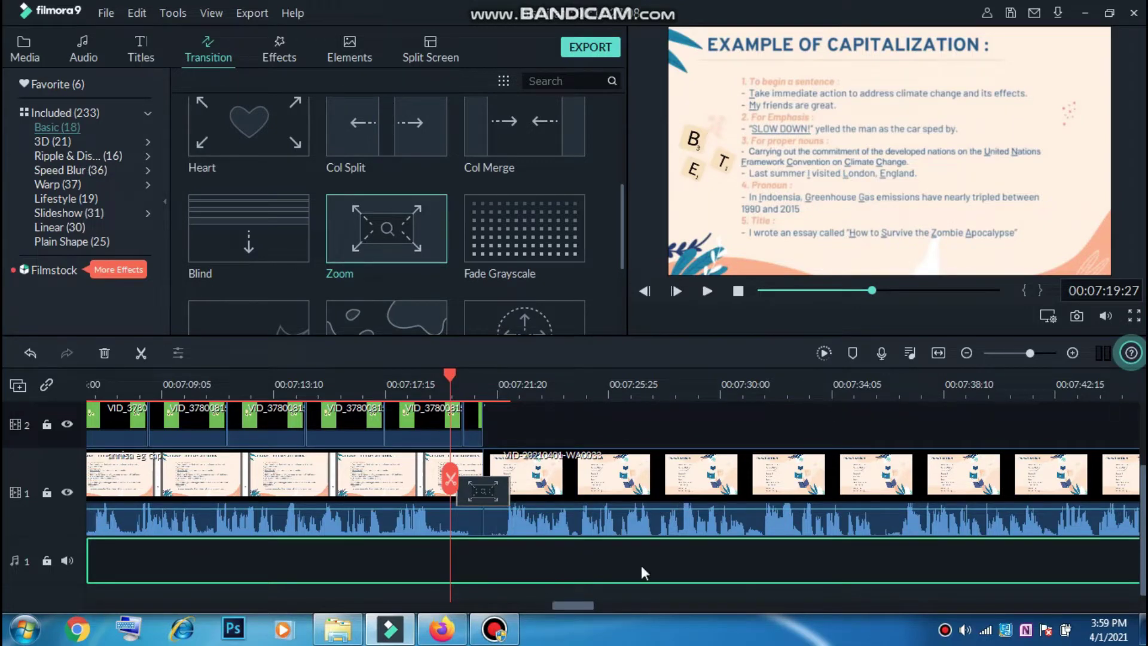
pyautogui.press('space')
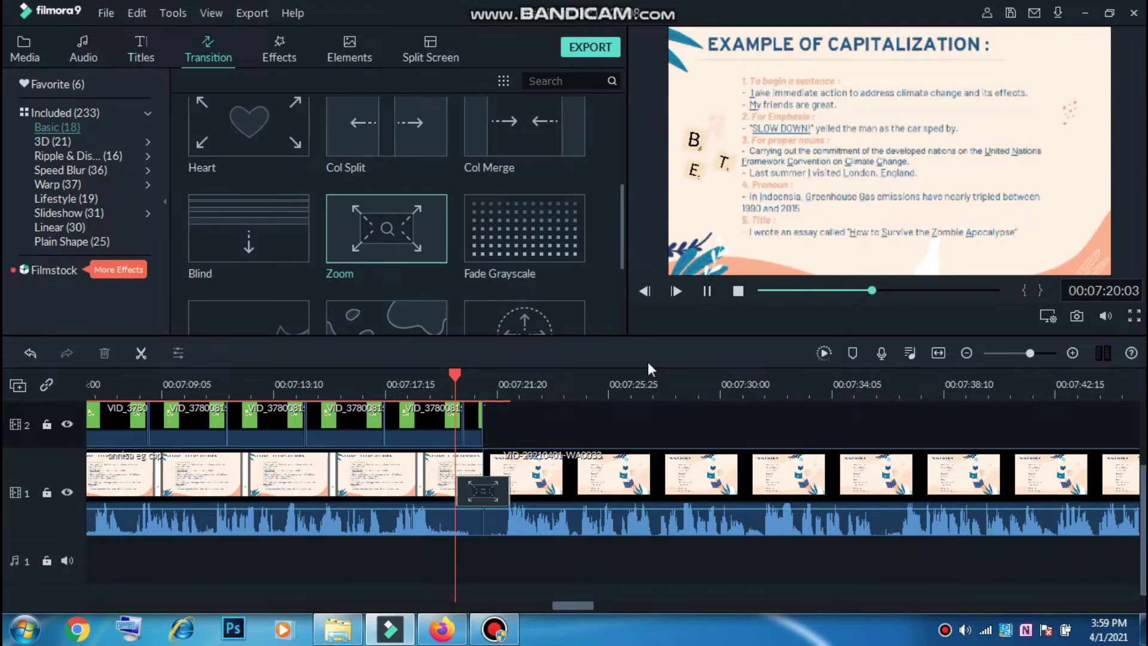
pyautogui.click(576, 561)
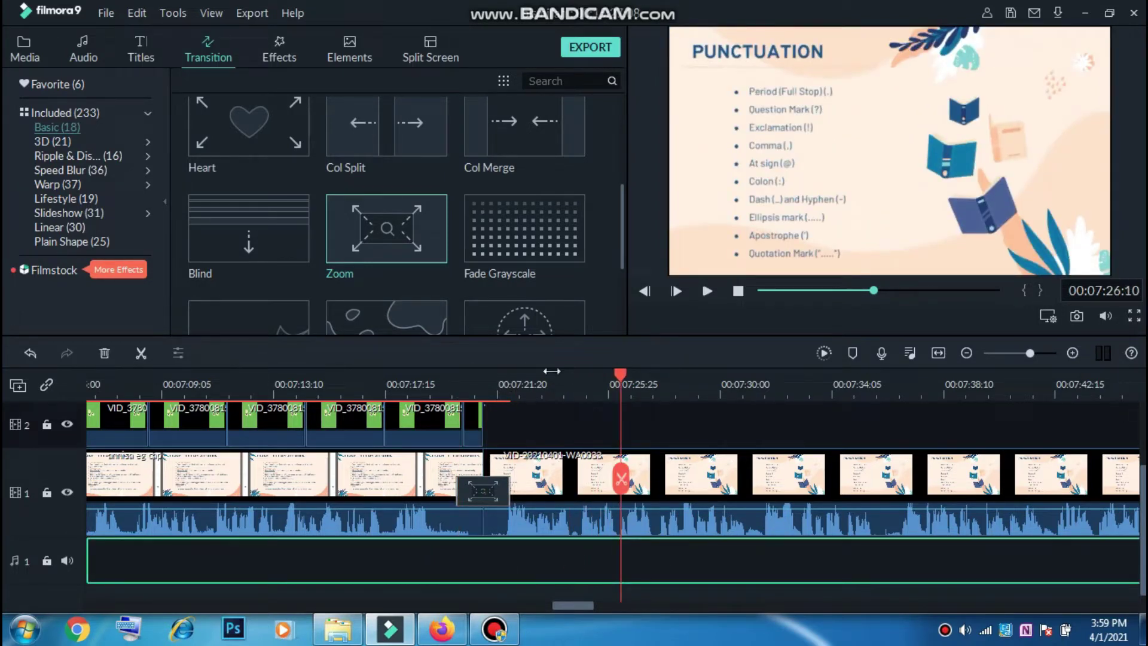
pyautogui.click(415, 392)
pyautogui.click(452, 395)
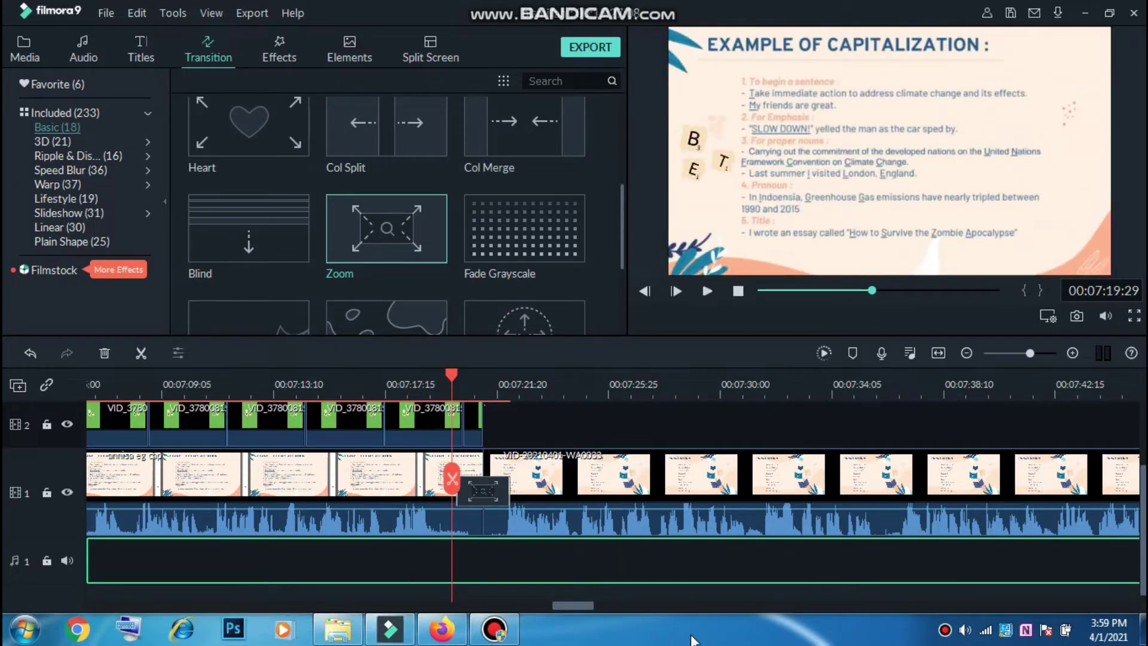
pyautogui.click(662, 601)
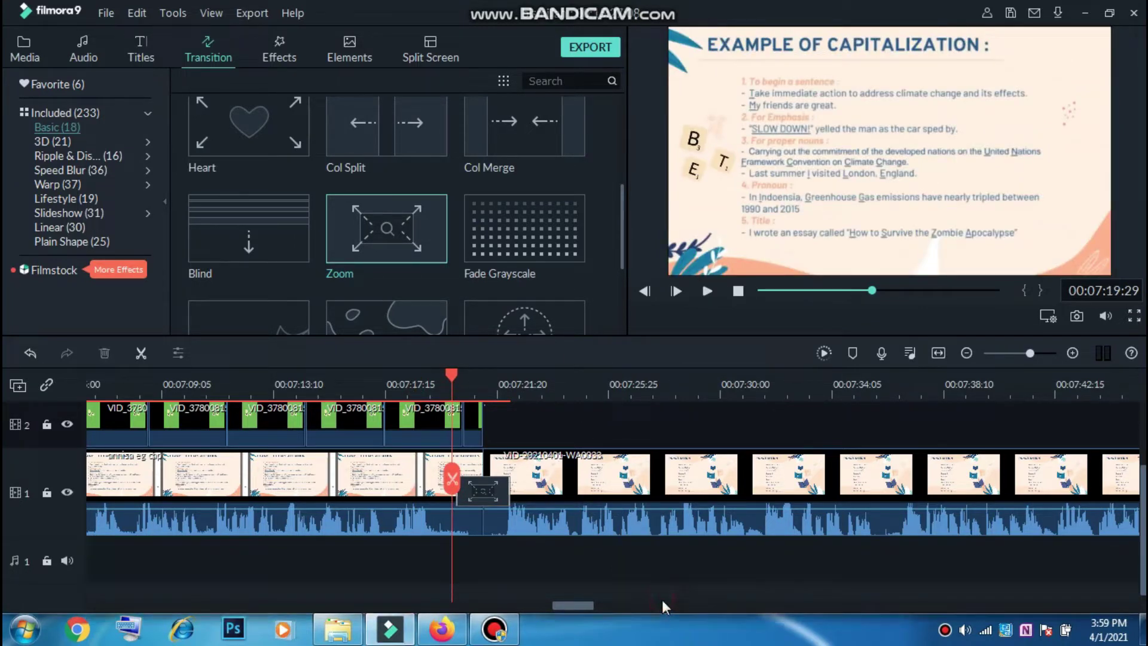
pyautogui.click(646, 565)
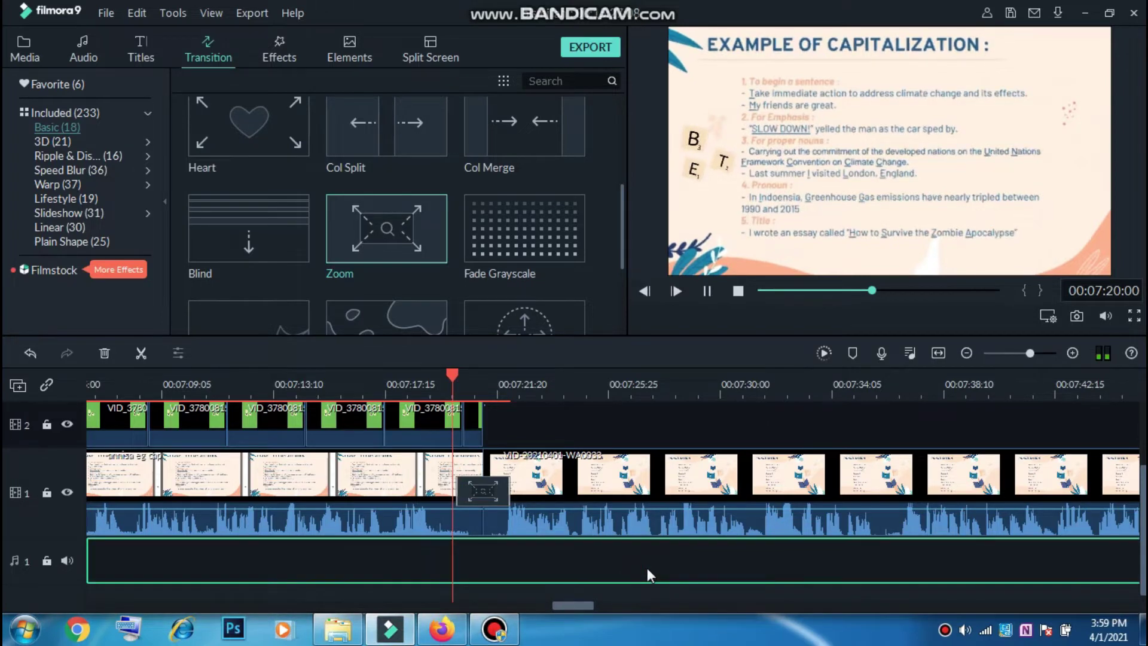
pyautogui.press('space')
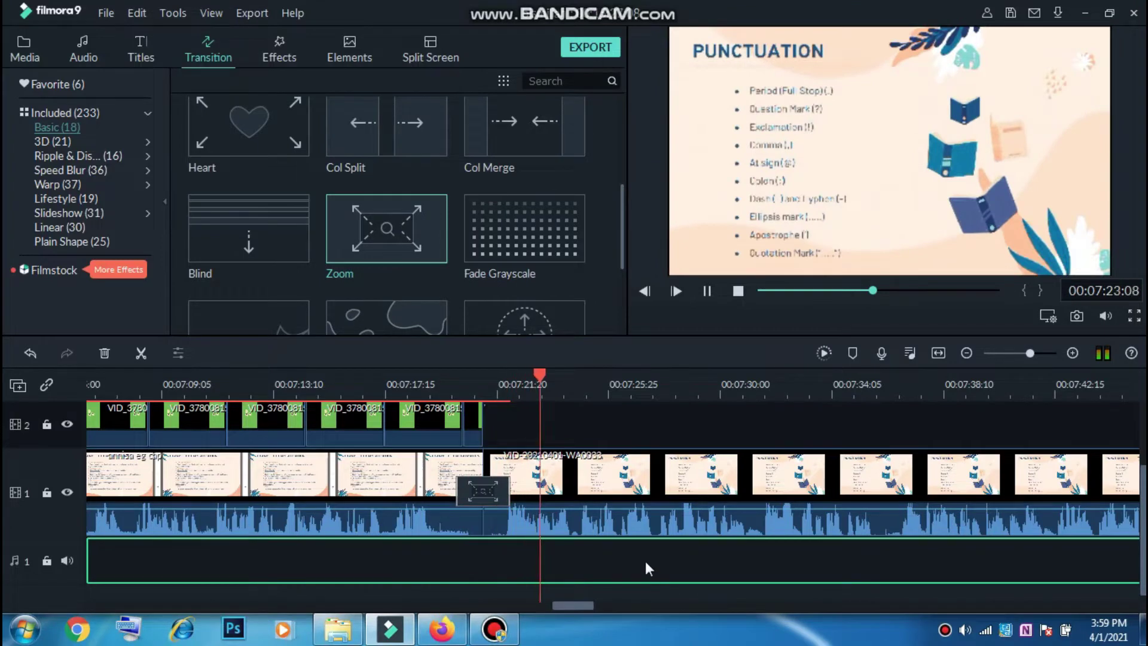
pyautogui.scroll(-3, 491, 276)
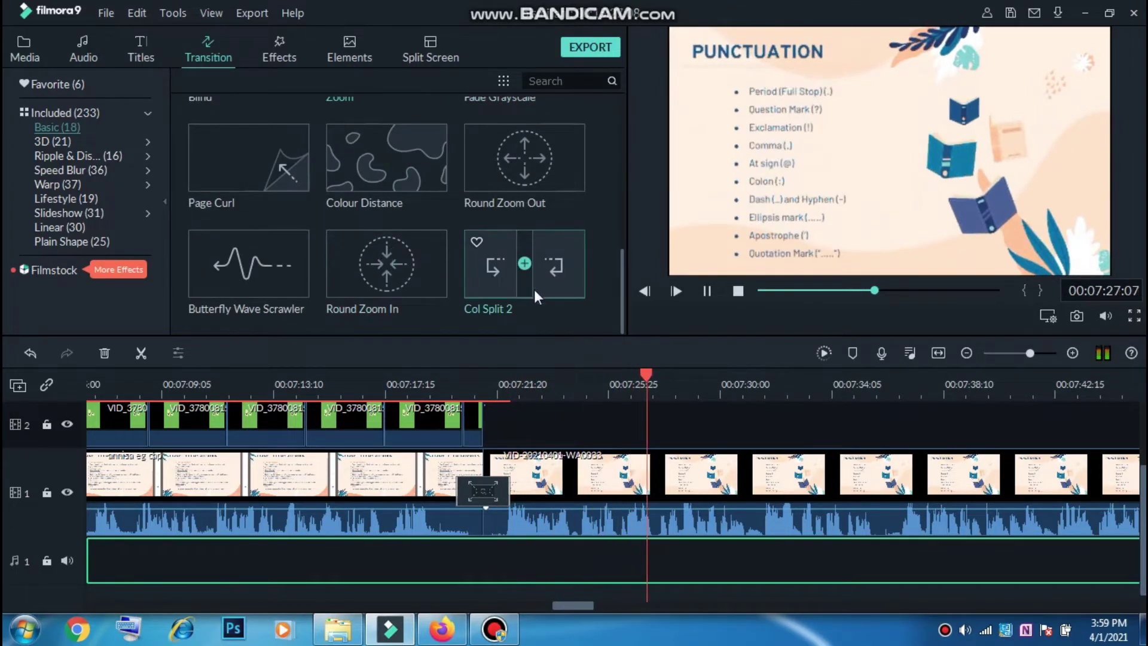
pyautogui.moveTo(534, 290); pyautogui.dragTo(586, 357)
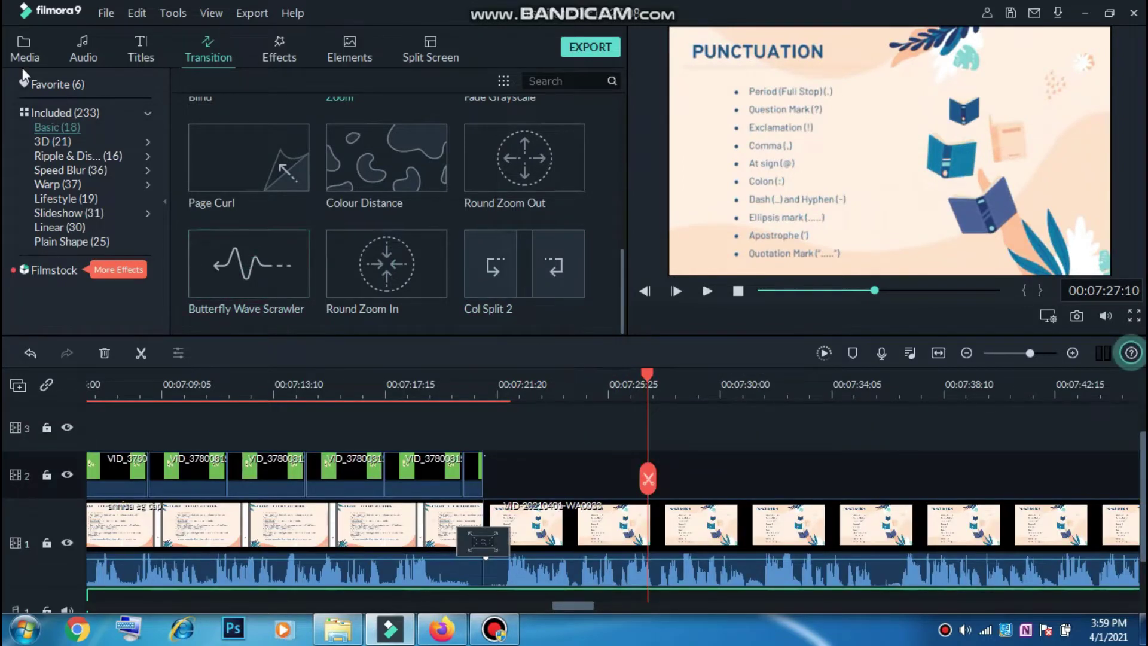
# Place the green-screen question and exclamation mark clip VID_37700509 on video track 2, starting where the Zoom transition ends.
pyautogui.click(24, 49)
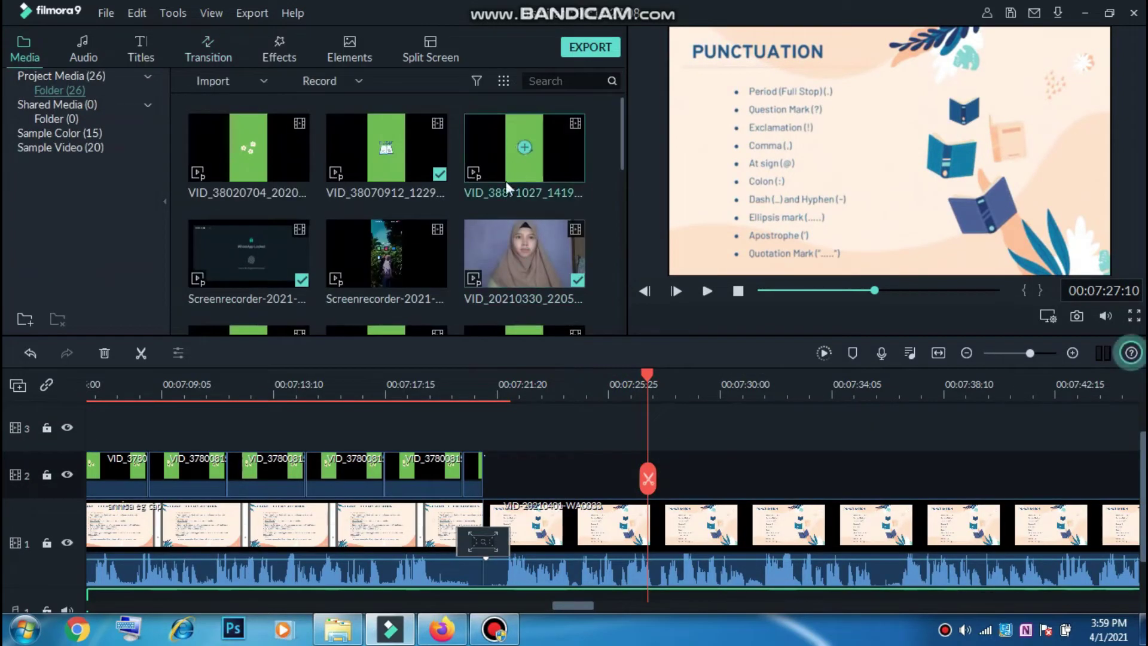
pyautogui.scroll(-3, 478, 263)
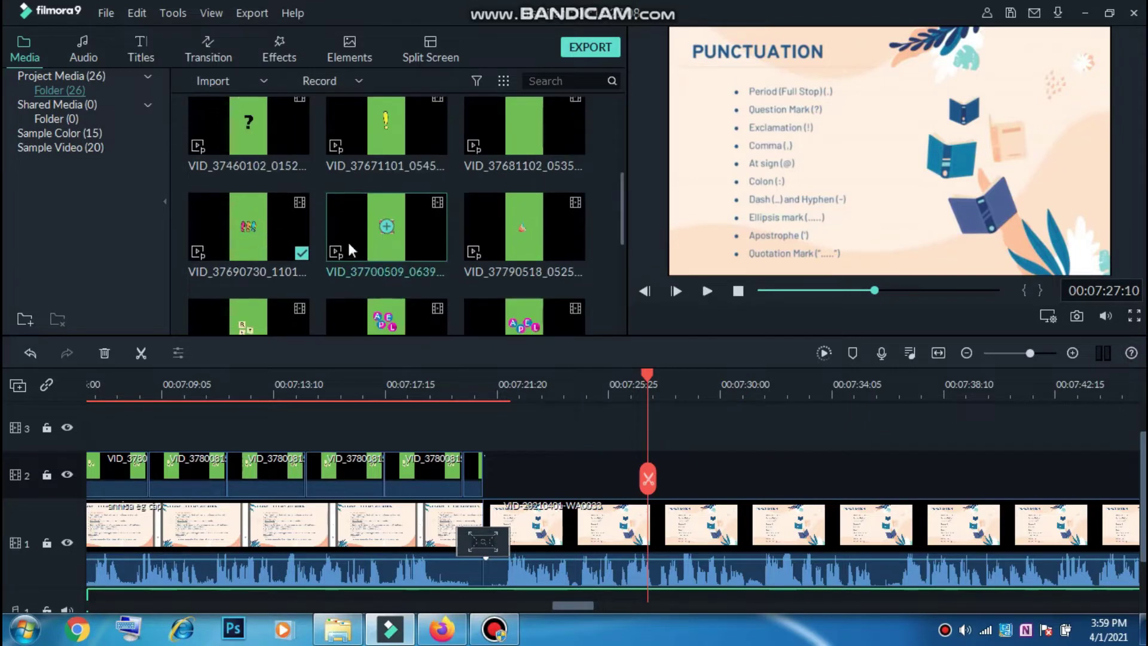
pyautogui.scroll(-5, 417, 195)
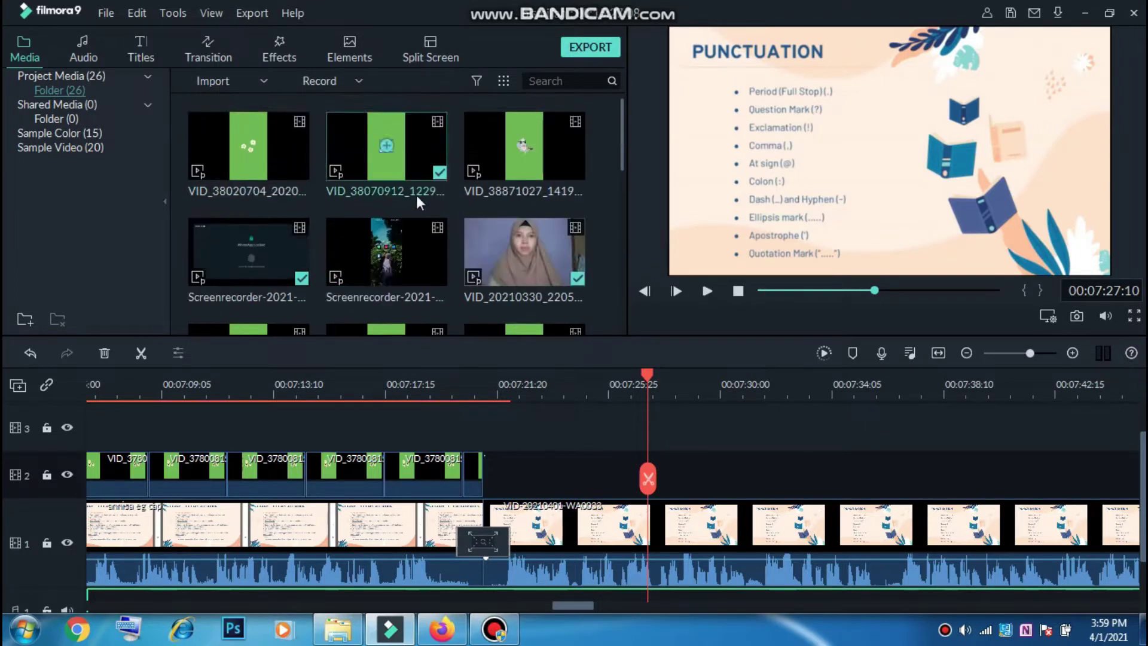
pyautogui.scroll(2, 448, 194)
pyautogui.scroll(3, 390, 212)
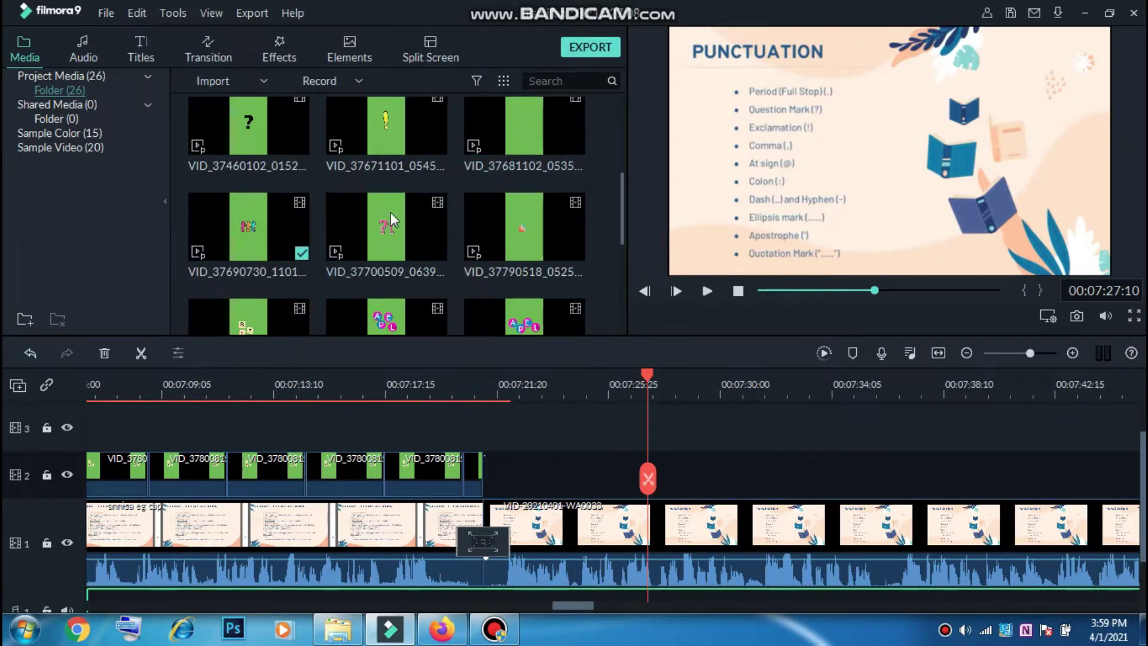
pyautogui.moveTo(411, 229)
pyautogui.mouseDown()
pyautogui.moveTo(519, 400)
pyautogui.moveTo(519, 482)
pyautogui.moveTo(421, 234)
pyautogui.mouseUp()
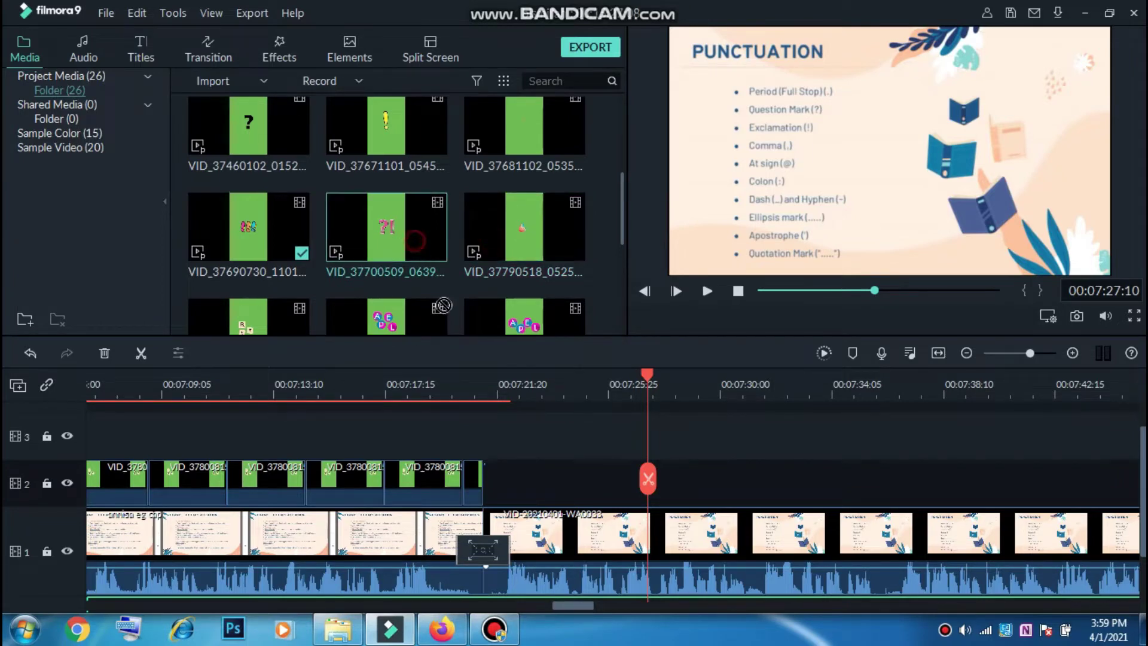
pyautogui.moveTo(414, 249); pyautogui.dragTo(512, 486)
# Key out the green background of the ?! overlay with a Chroma Key offset of about 47 and move it slightly down and left.
pyautogui.click(533, 390)
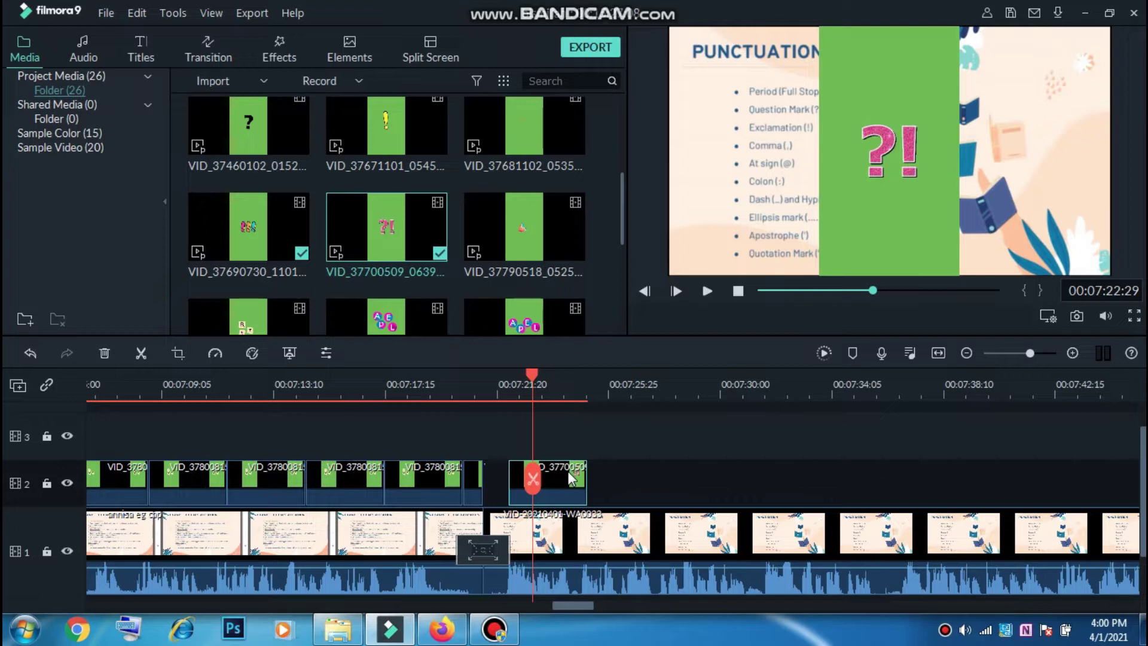
pyautogui.click(693, 452)
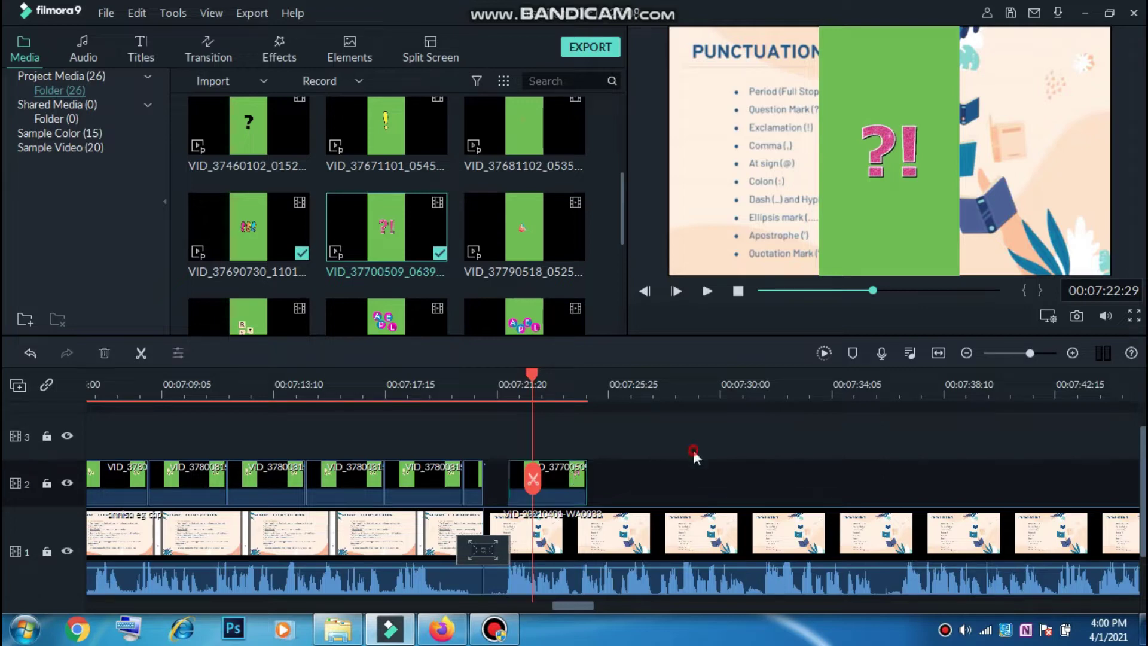
pyautogui.doubleClick(555, 471)
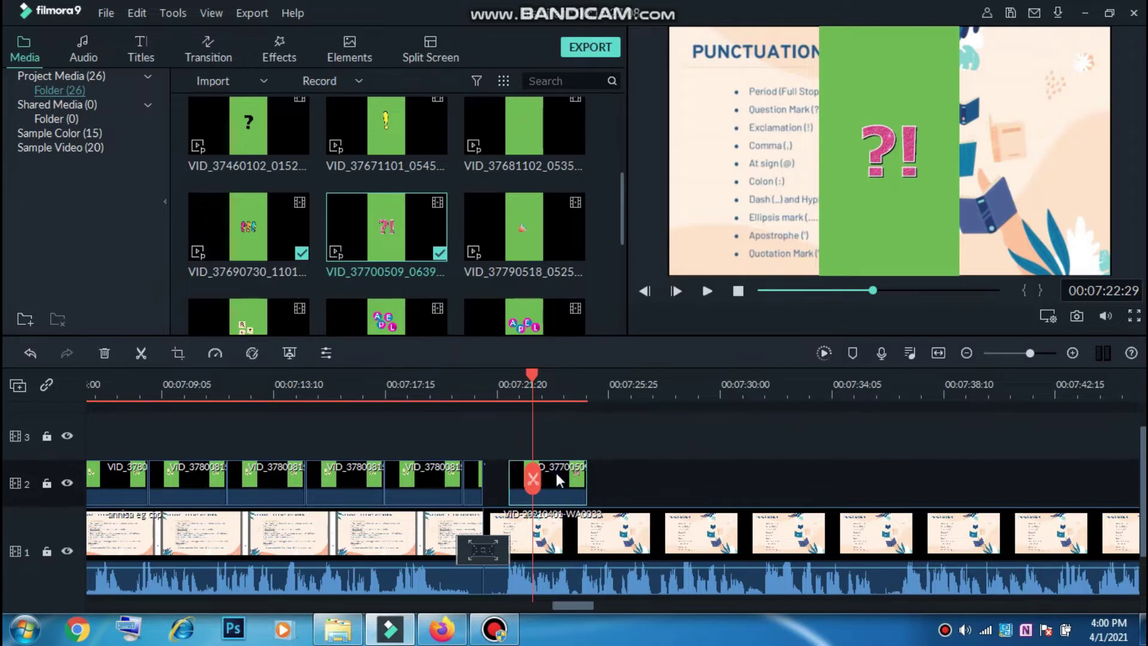
pyautogui.rightClick(555, 470)
pyautogui.click(616, 405)
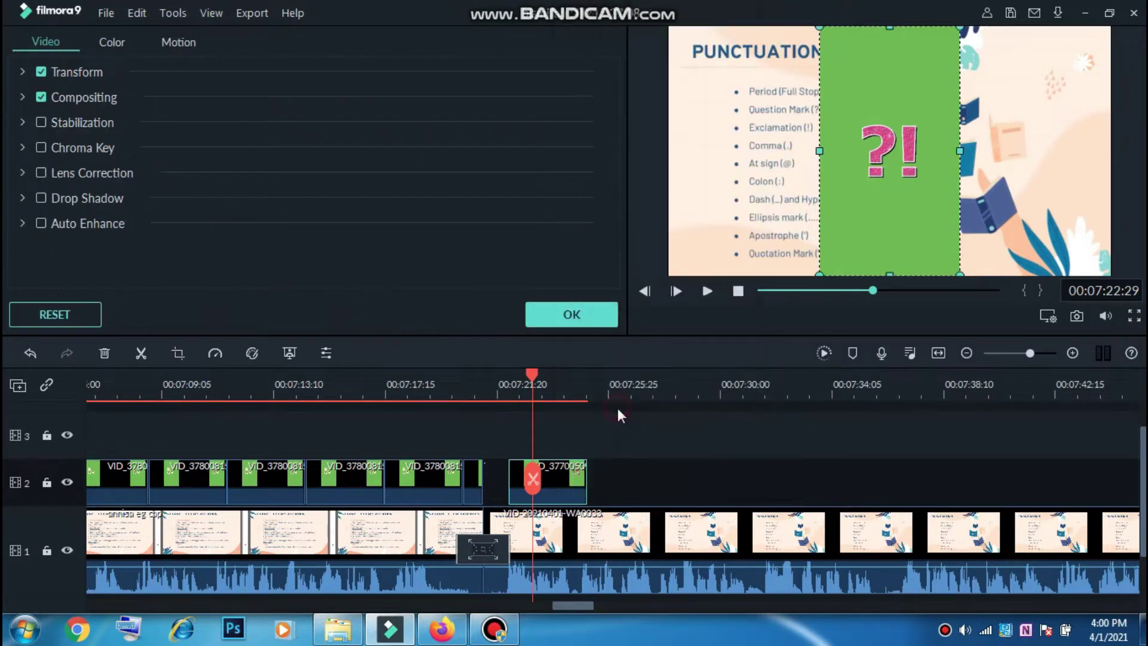
pyautogui.click(380, 215)
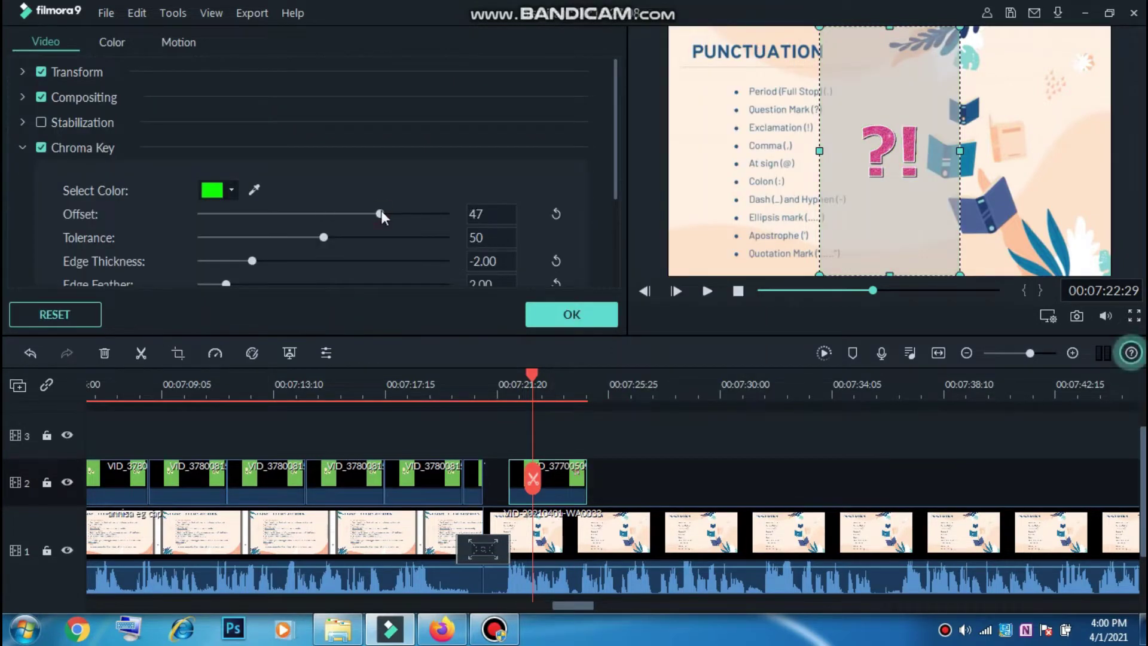
pyautogui.click(601, 314)
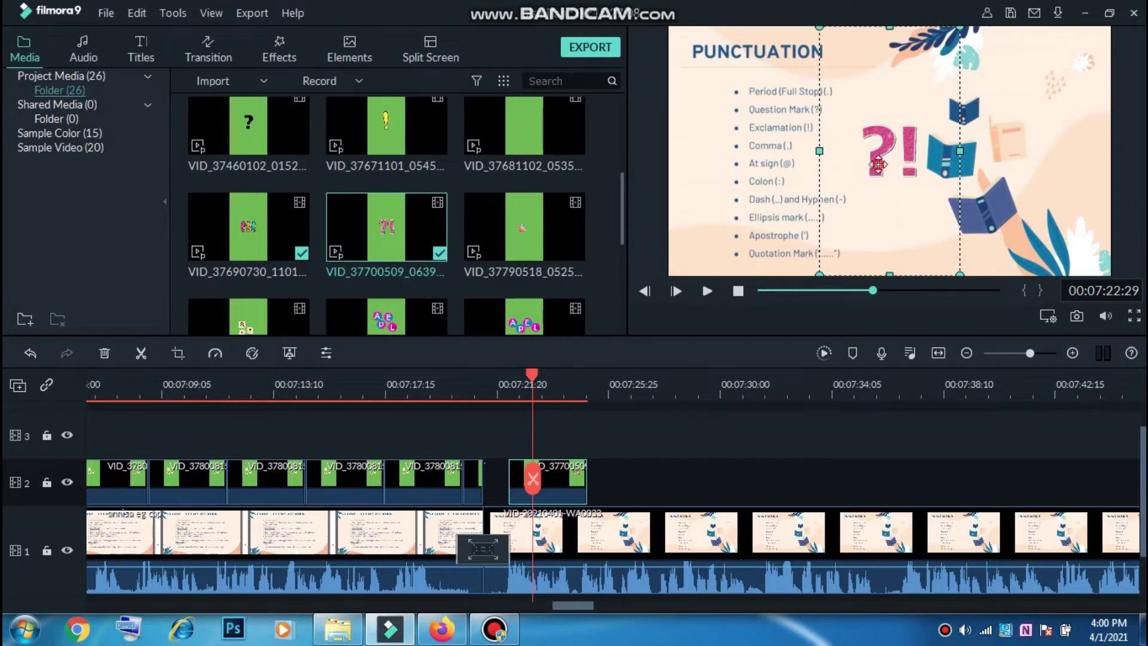
pyautogui.moveTo(880, 170)
pyautogui.mouseDown()
pyautogui.moveTo(1039, 136)
pyautogui.moveTo(1001, 150)
pyautogui.moveTo(872, 247)
pyautogui.moveTo(888, 238)
pyautogui.moveTo(869, 172)
pyautogui.mouseUp()
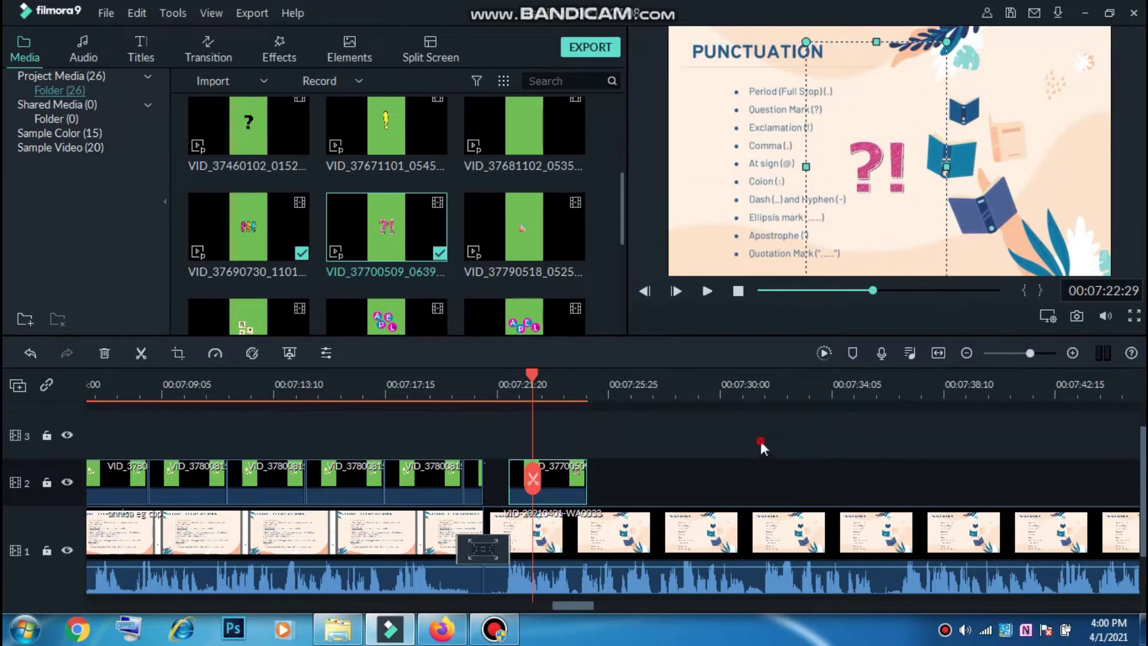
pyautogui.click(548, 439)
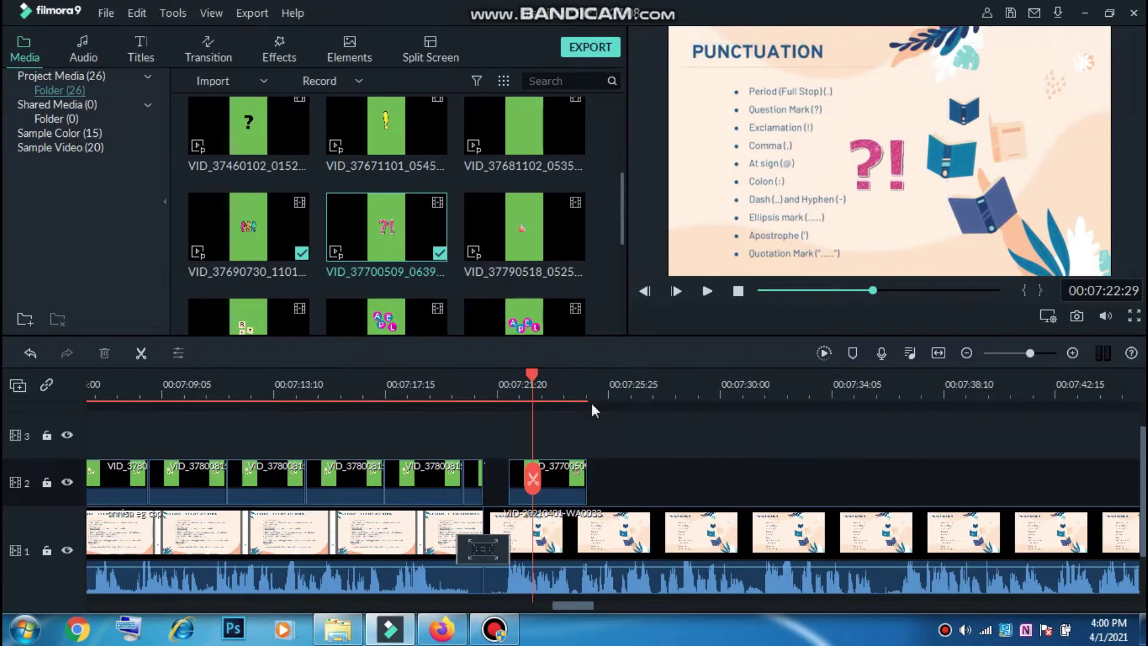
# Copy the keyed ?! overlay and paste it repeatedly end to end on video track 2 until it covers the rest of the punctuation explanation clip.
pyautogui.click(575, 475)
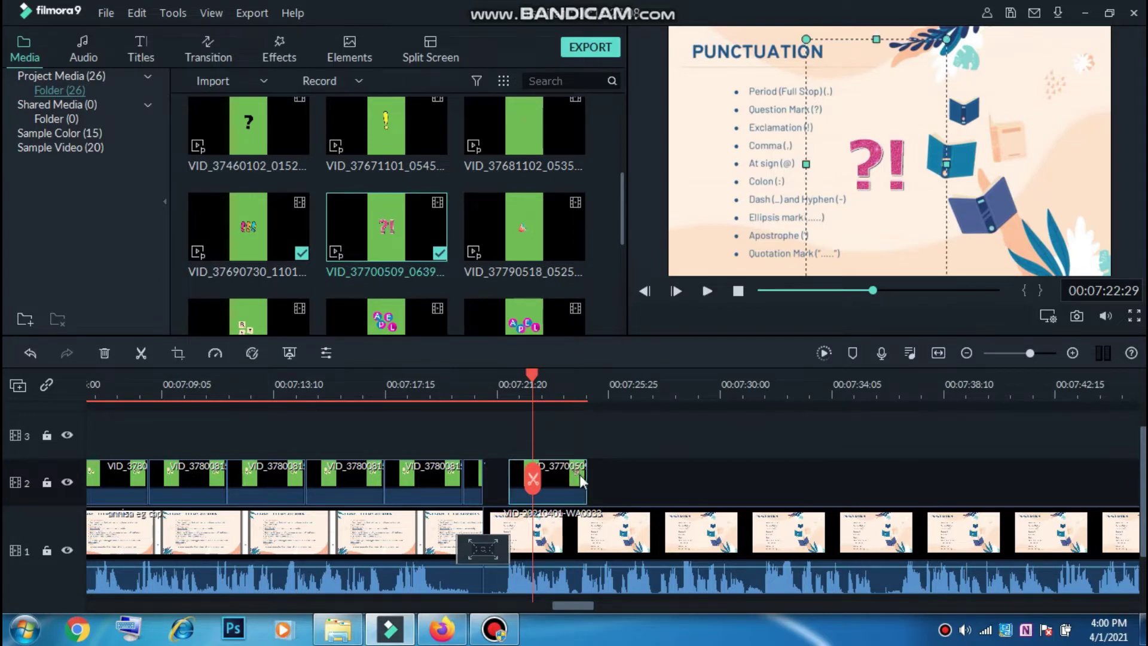
pyautogui.click(615, 435)
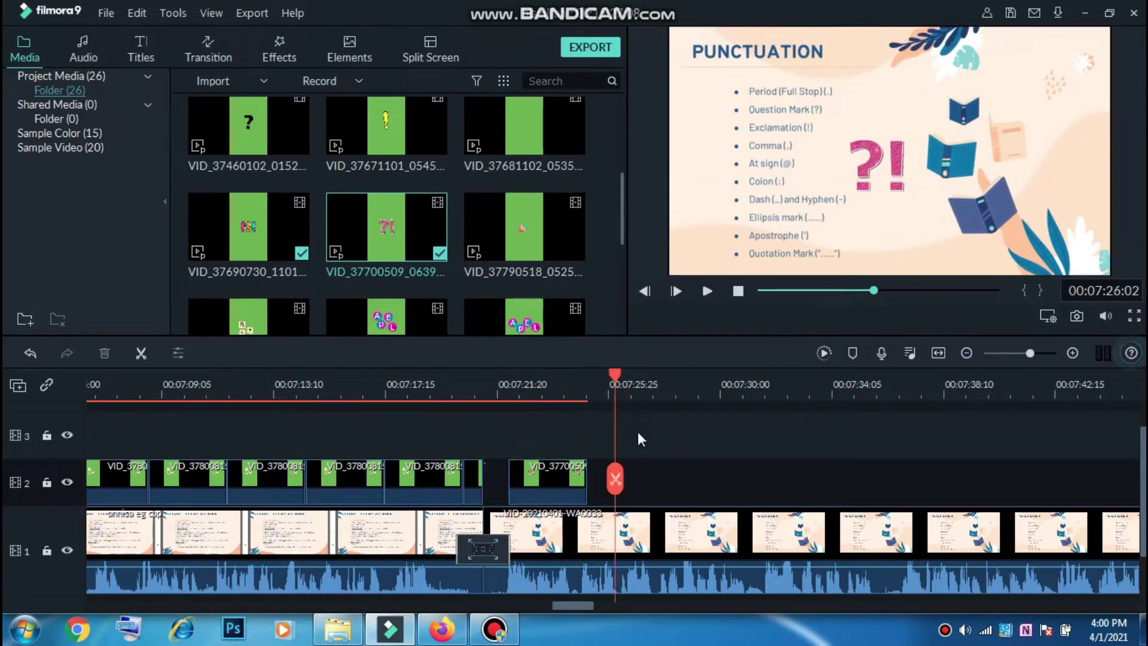
pyautogui.hotkey('ctrl', 'v')
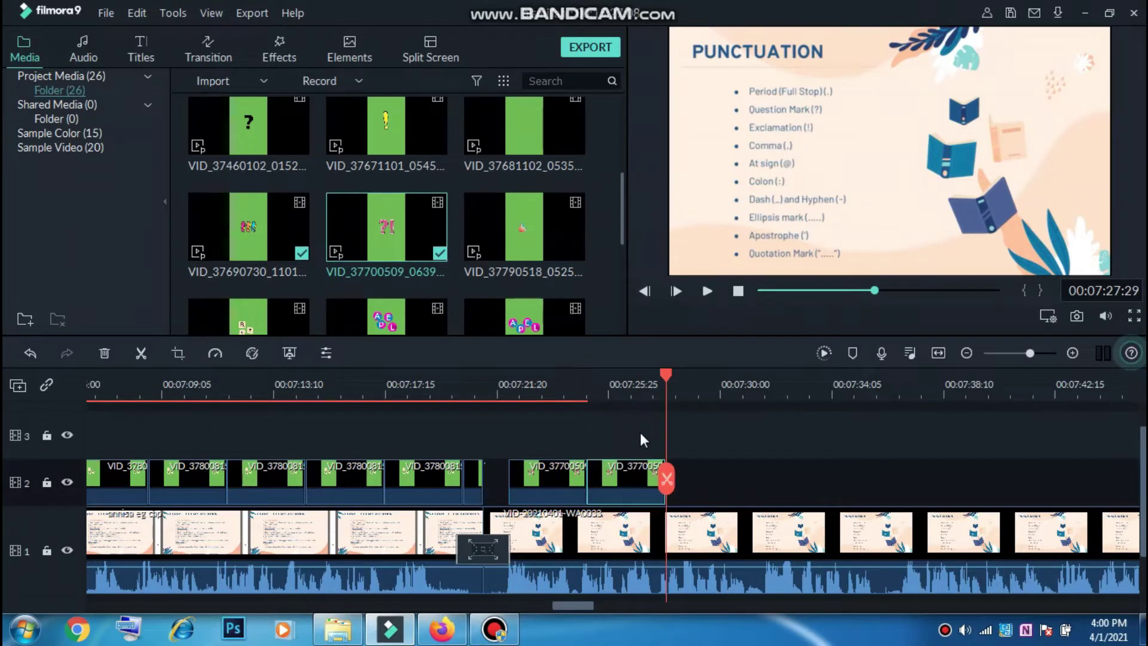
pyautogui.hotkey('ctrl', 'v')
pyautogui.hotkey('ctrl', 'v')
pyautogui.hotkey('ctrl', 'v')
pyautogui.hotkey('ctrl', 'v')
pyautogui.hotkey('ctrl', 'v')
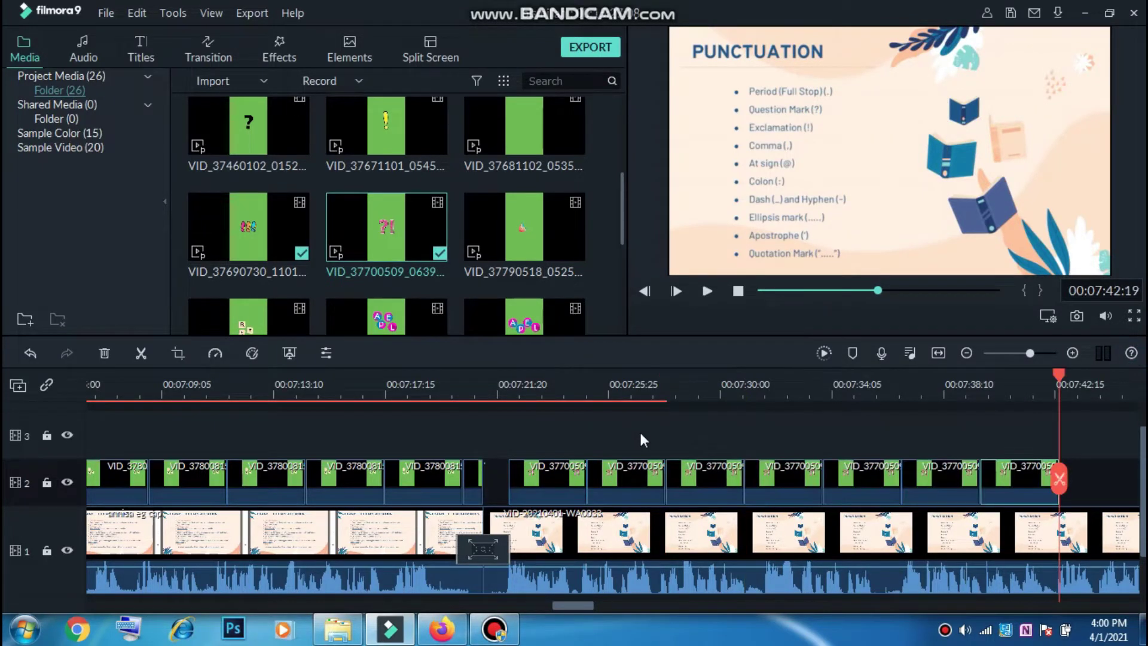
pyautogui.hotkey('ctrl', 'v')
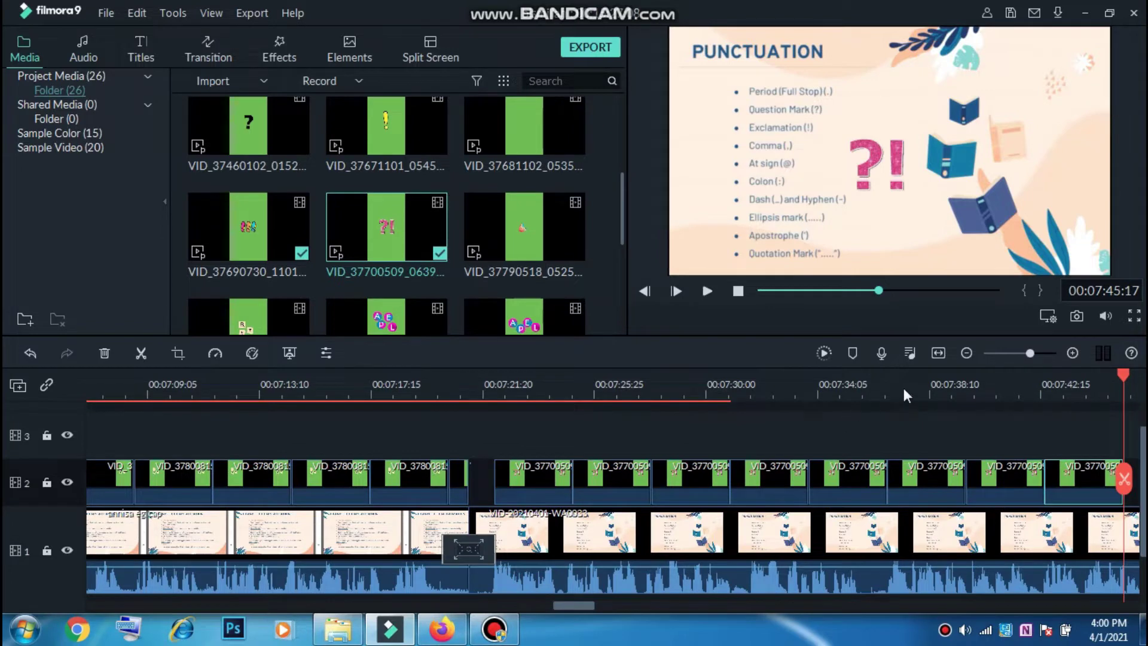
pyautogui.hotkey('ctrl', 'v')
pyautogui.hotkey('ctrl', 'v')
pyautogui.hotkey('ctrl', 'v')
pyautogui.hotkey('ctrl', 'v')
pyautogui.hotkey('ctrl', 'v')
pyautogui.hotkey('ctrl', 'v')
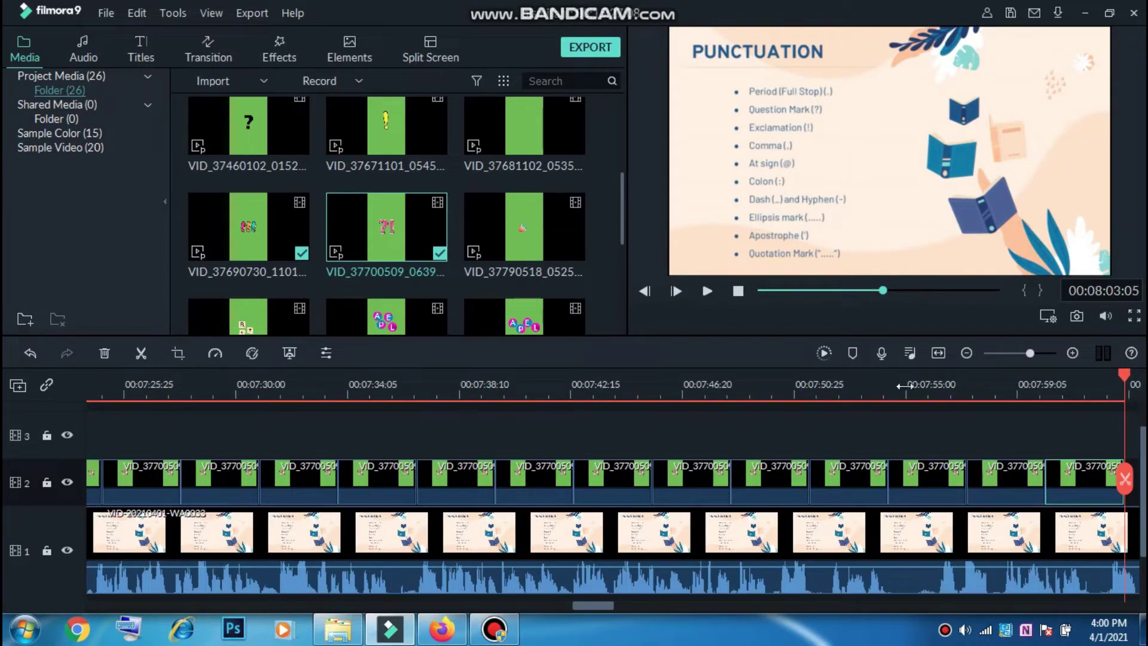
pyautogui.scroll(-3, 727, 583)
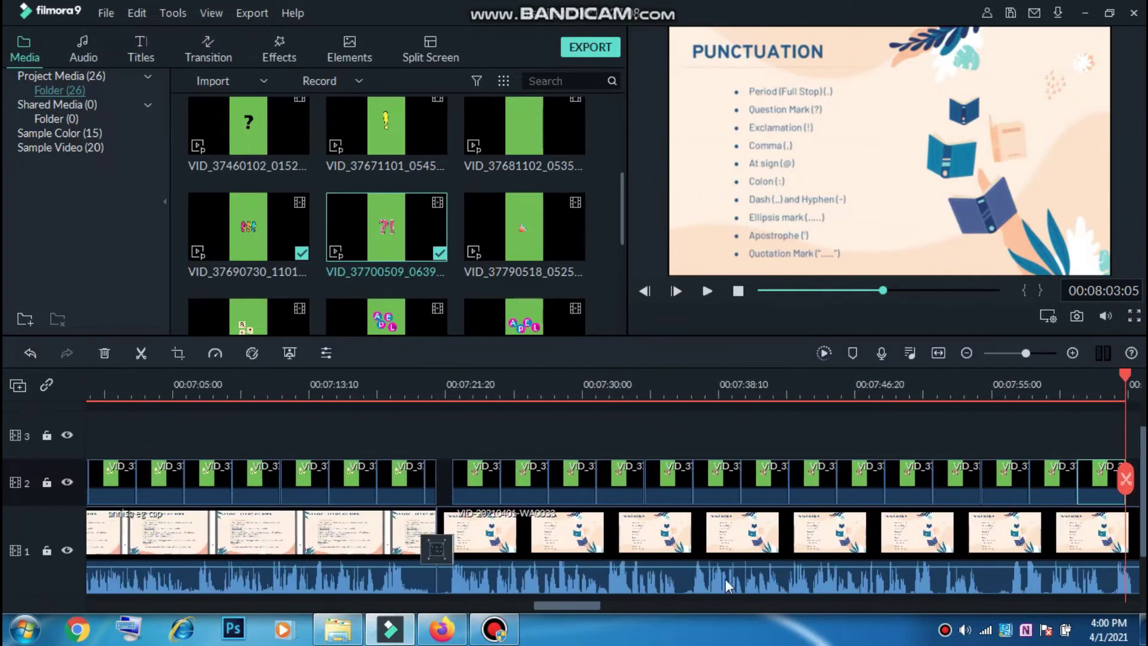
pyautogui.moveTo(586, 608); pyautogui.dragTo(637, 606)
pyautogui.hotkey('ctrl', 'v')
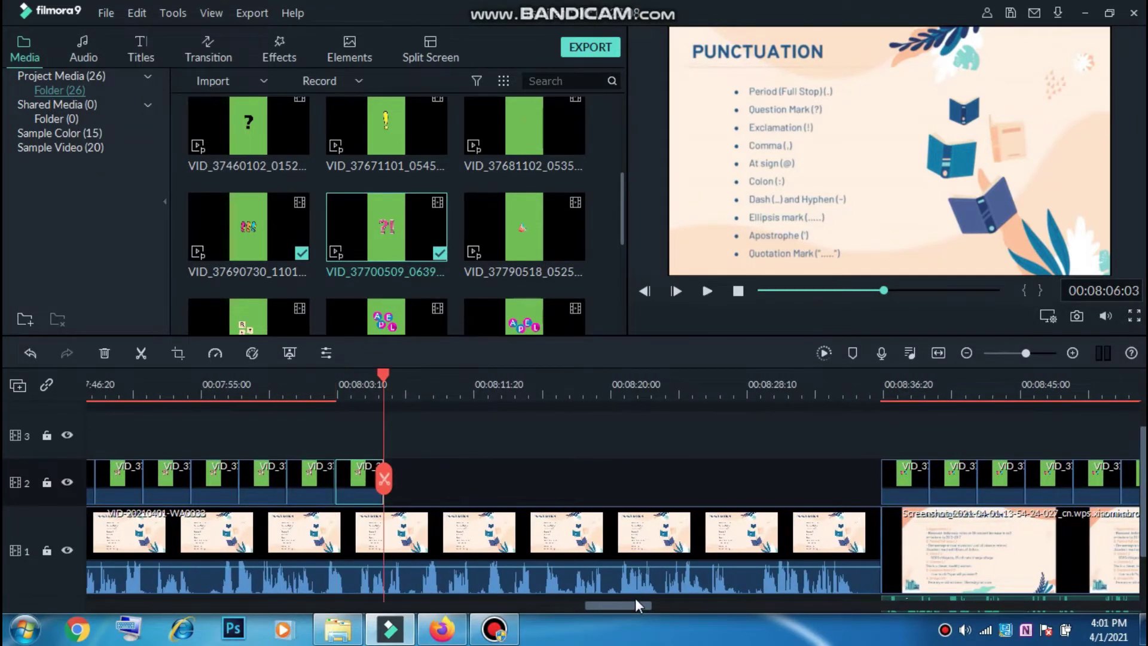
pyautogui.hotkey('ctrl', 'v')
pyautogui.hotkey('ctrl', 'v')
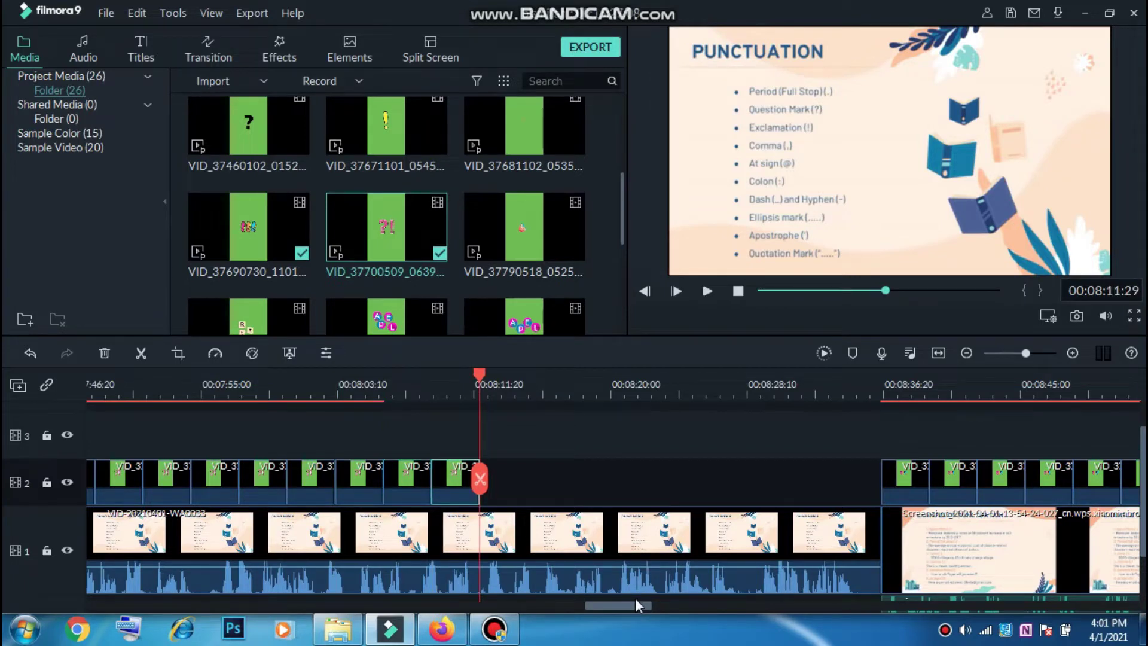
pyautogui.hotkey('ctrl', 'v')
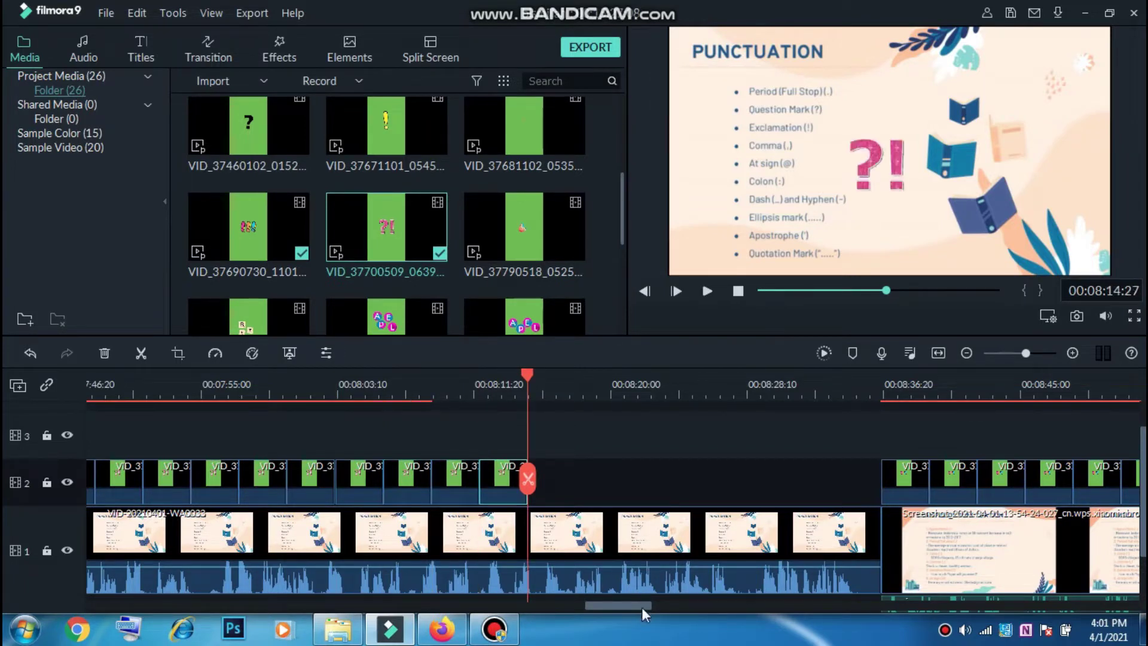
pyautogui.hotkey('ctrl', 'v')
pyautogui.hotkey('ctrl', 'v')
pyautogui.hotkey('ctrl', 'v')
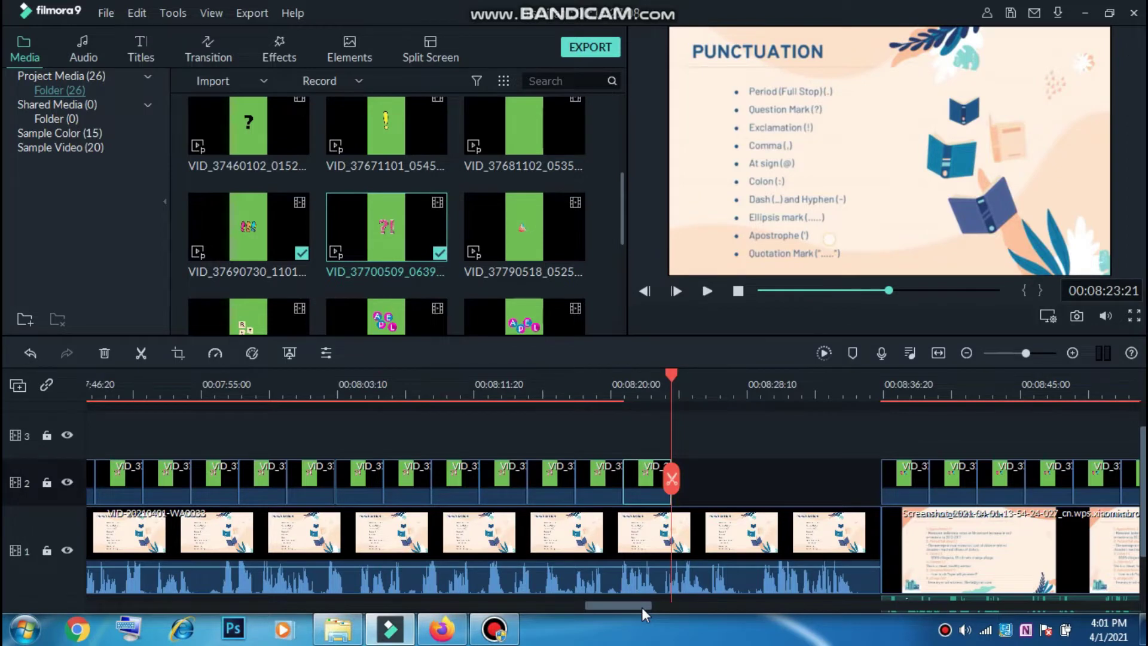
pyautogui.hotkey('ctrl', 'v')
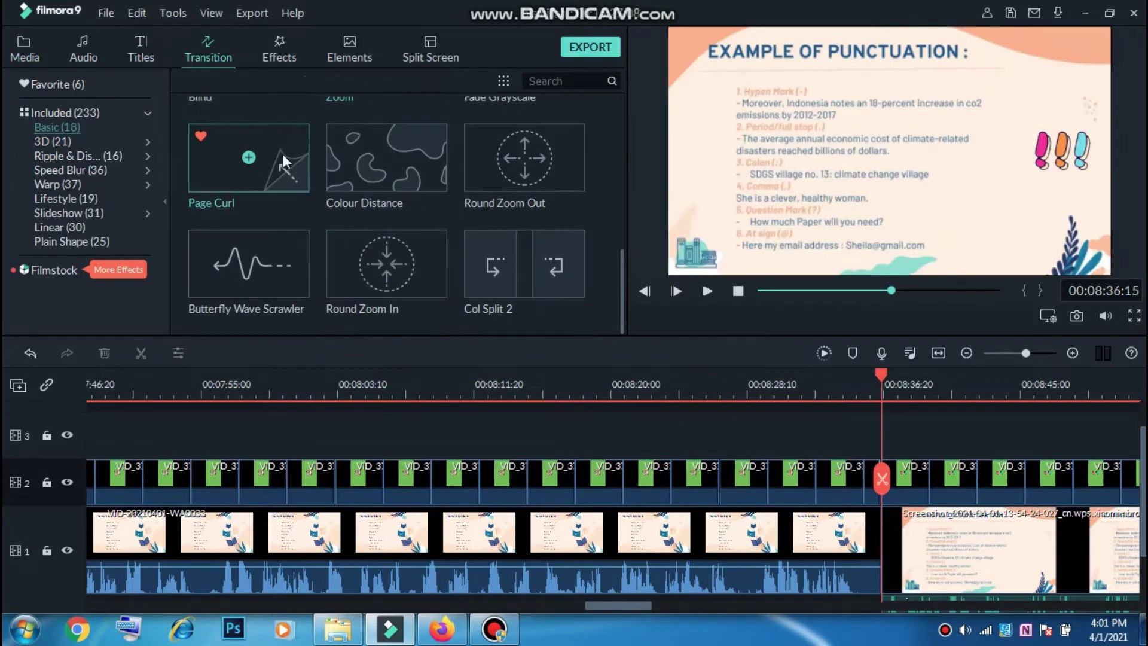
# Add the Basic Bar transition at the cut between the punctuation explanation clip and the punctuation examples screenshot on video track 1.
pyautogui.moveTo(282, 154); pyautogui.dragTo(669, 481)
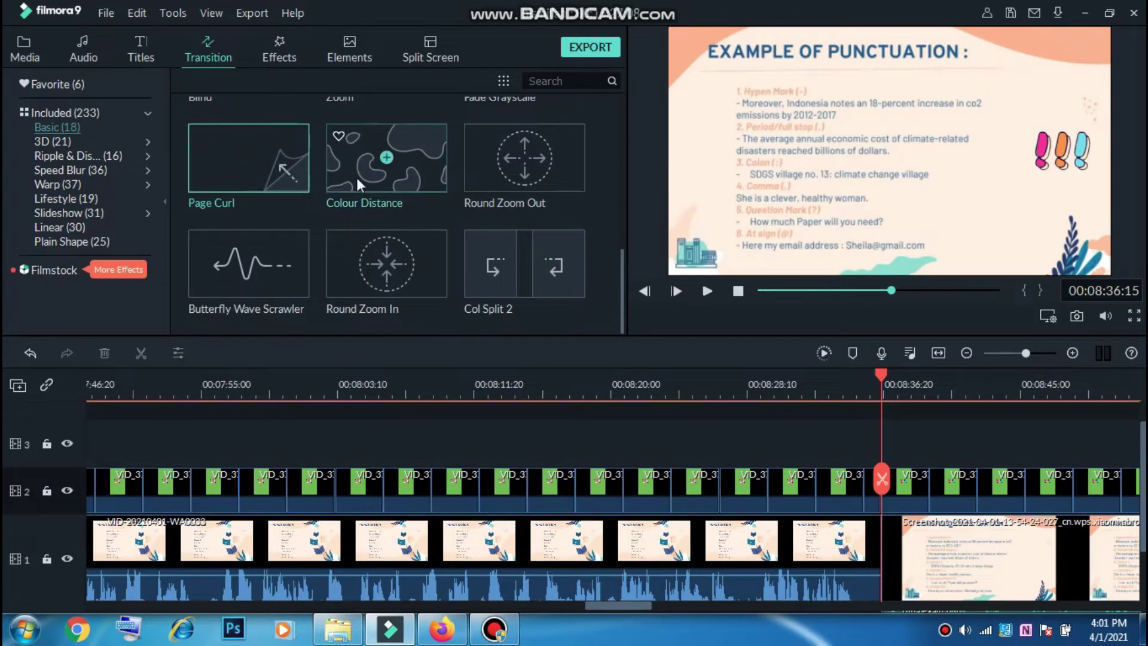
pyautogui.scroll(5, 440, 264)
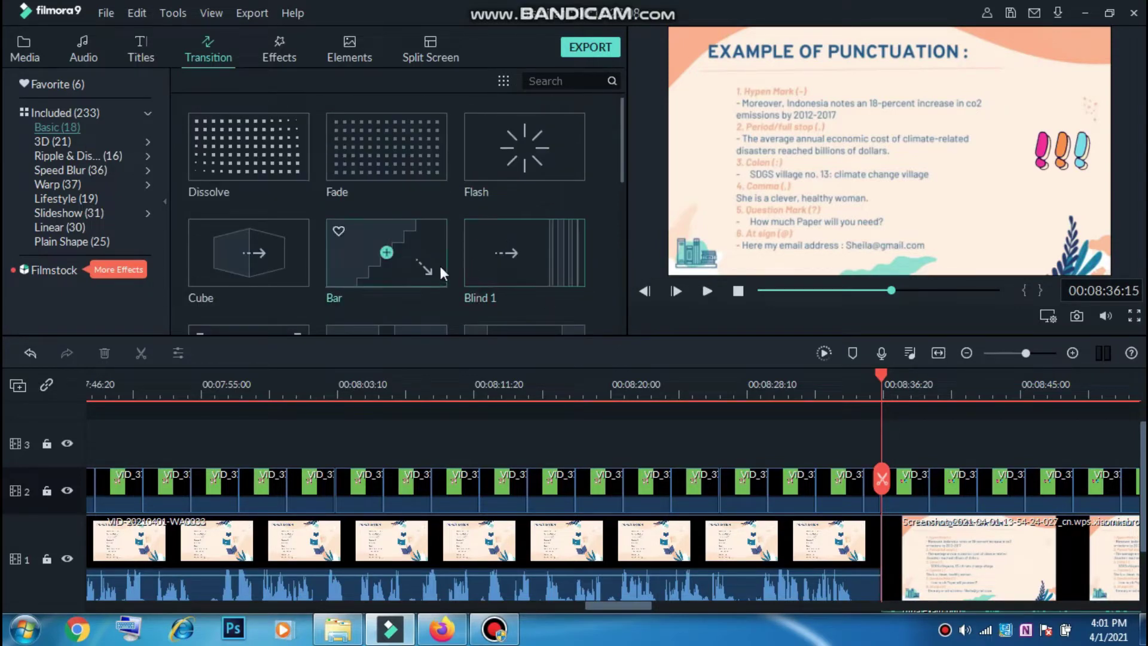
pyautogui.moveTo(440, 267); pyautogui.dragTo(878, 571)
pyautogui.scroll(-1, 878, 571)
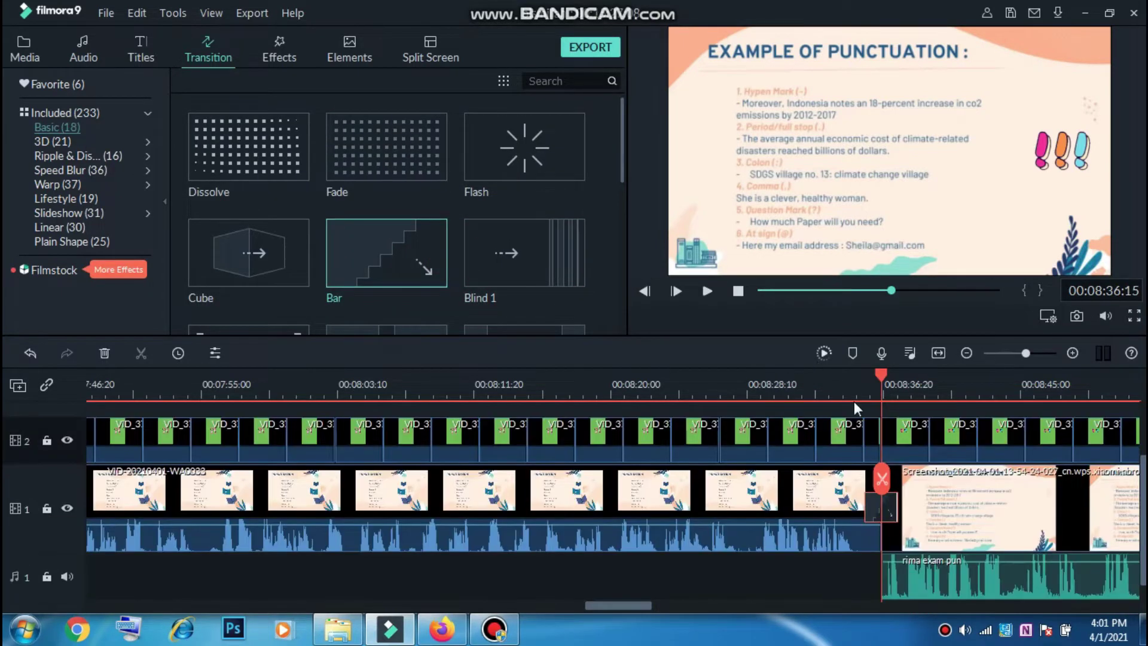
# Play back the punctuation explanation clip with its ?! overlays and the Bar transition into the punctuation examples.
pyautogui.click(818, 557)
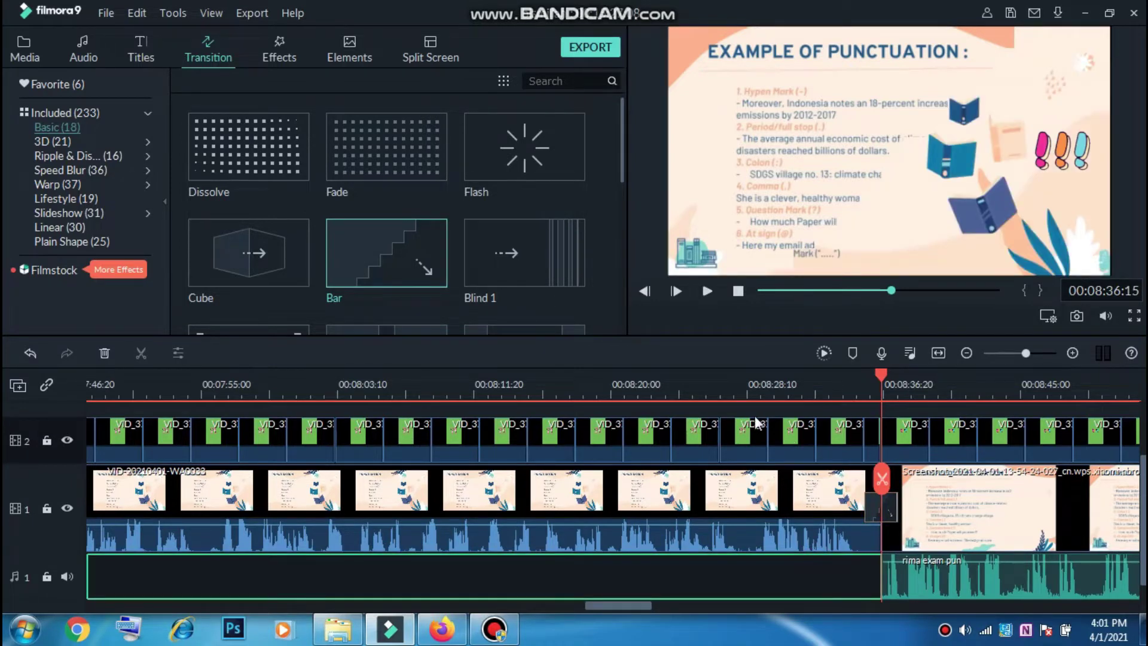
pyautogui.click(836, 392)
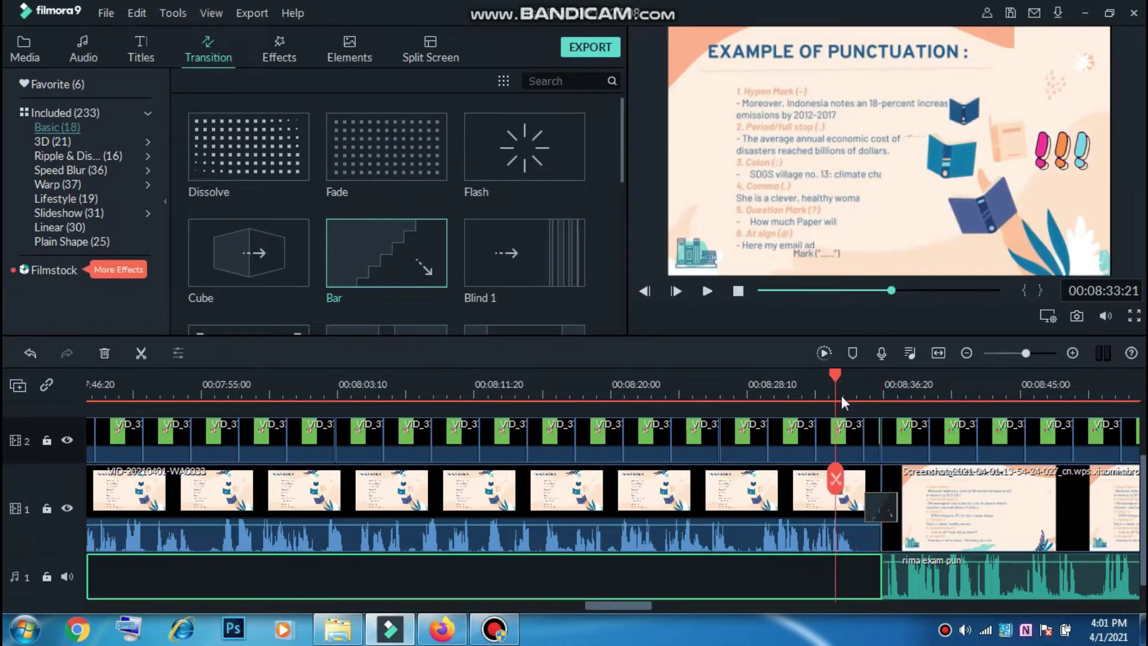
pyautogui.press('space')
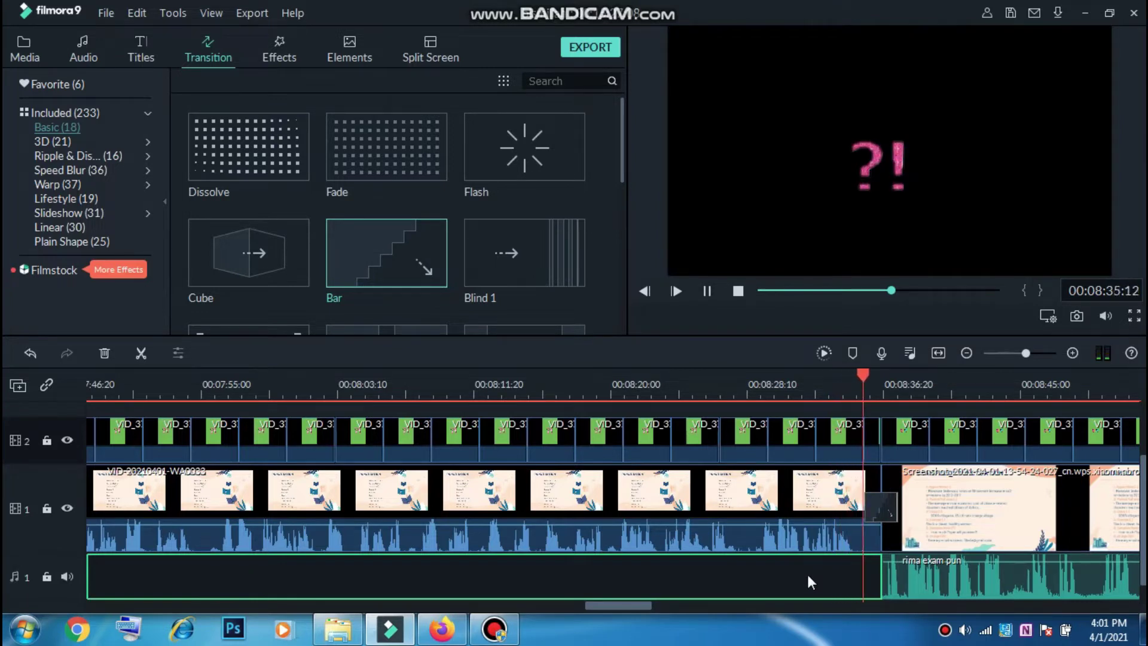
pyautogui.press('space')
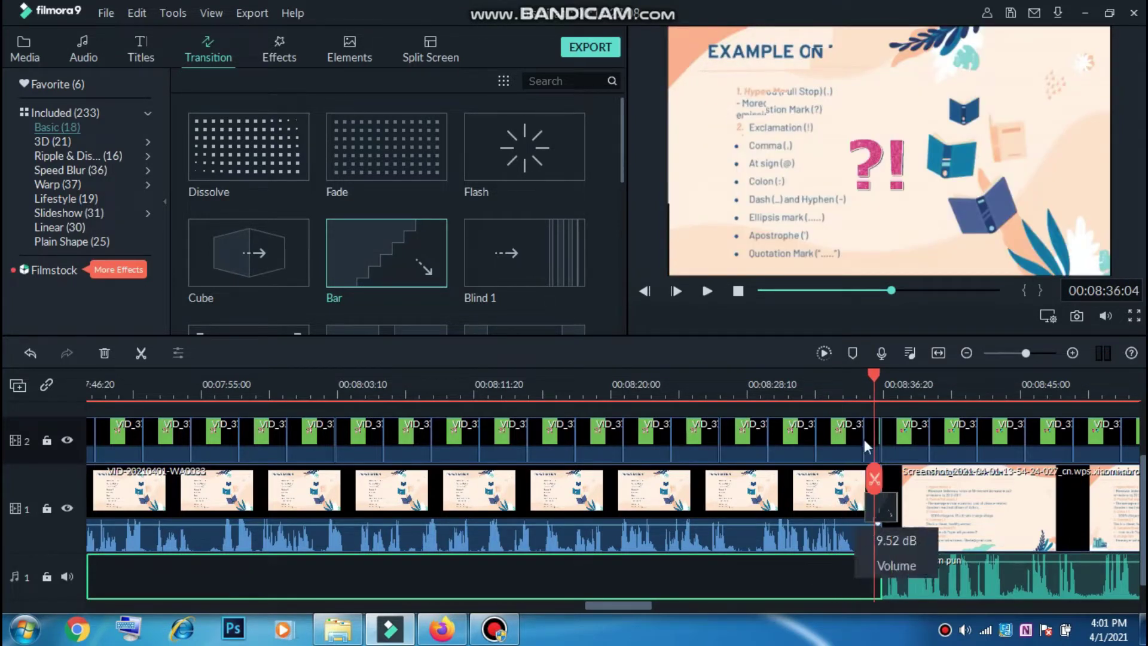
pyautogui.click(858, 396)
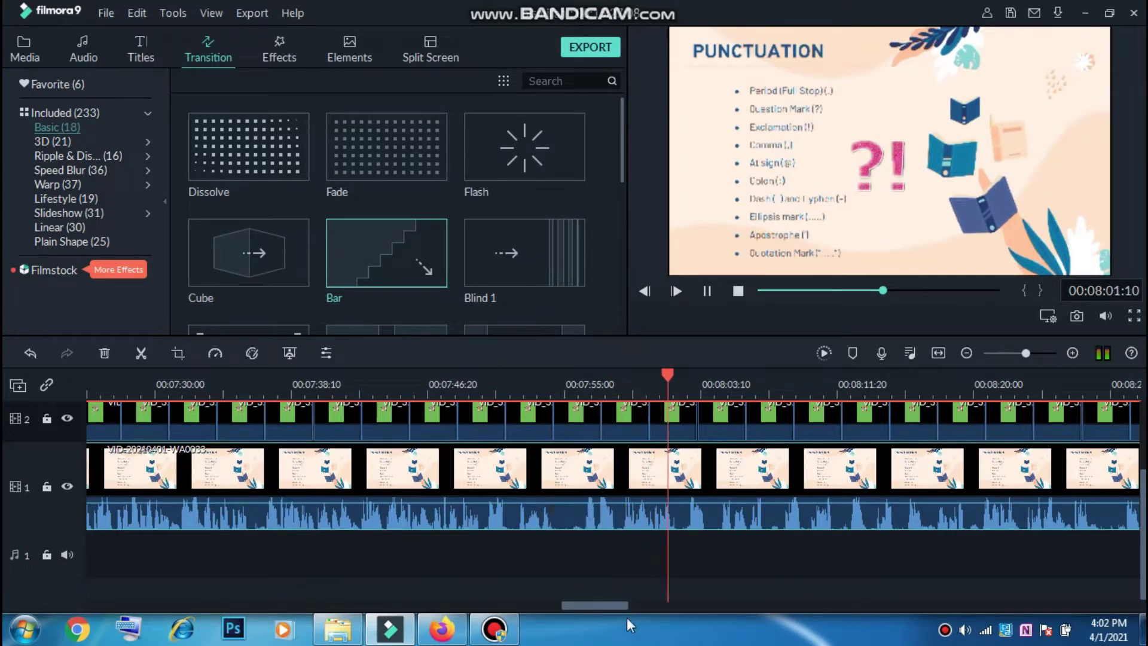
pyautogui.moveTo(615, 605); pyautogui.dragTo(626, 610)
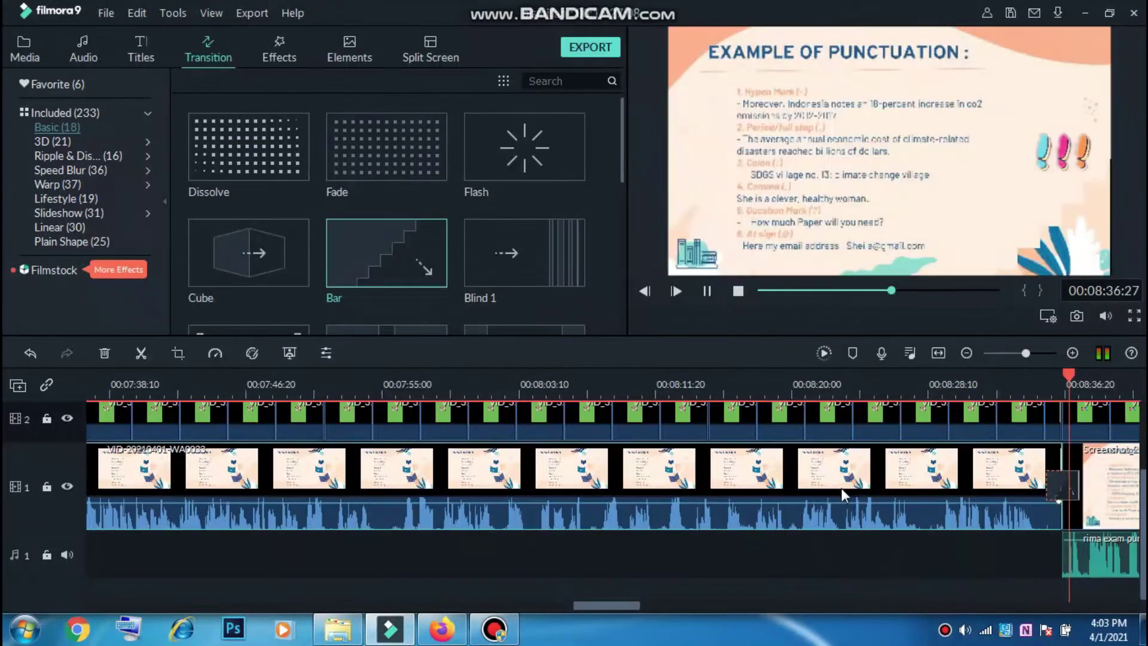
pyautogui.press('space')
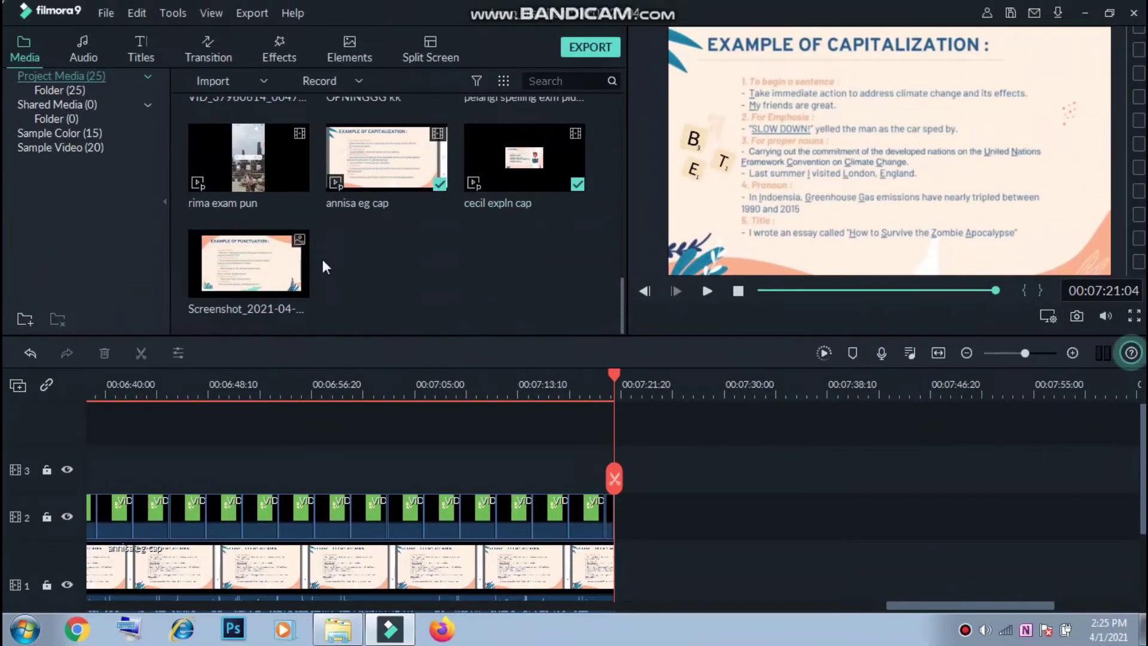
# Place the punctuation examples phone recording on video track 1 after the capitalization examples clip and delete the gap between them.
pyautogui.moveTo(260, 192)
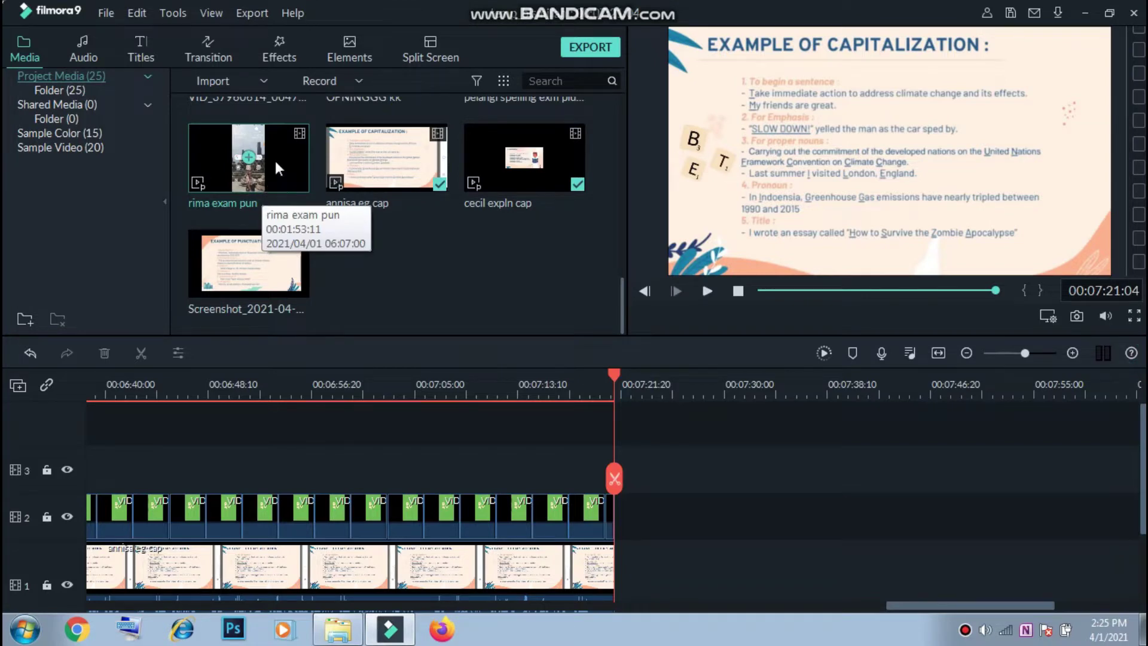
pyautogui.moveTo(274, 158); pyautogui.dragTo(651, 570)
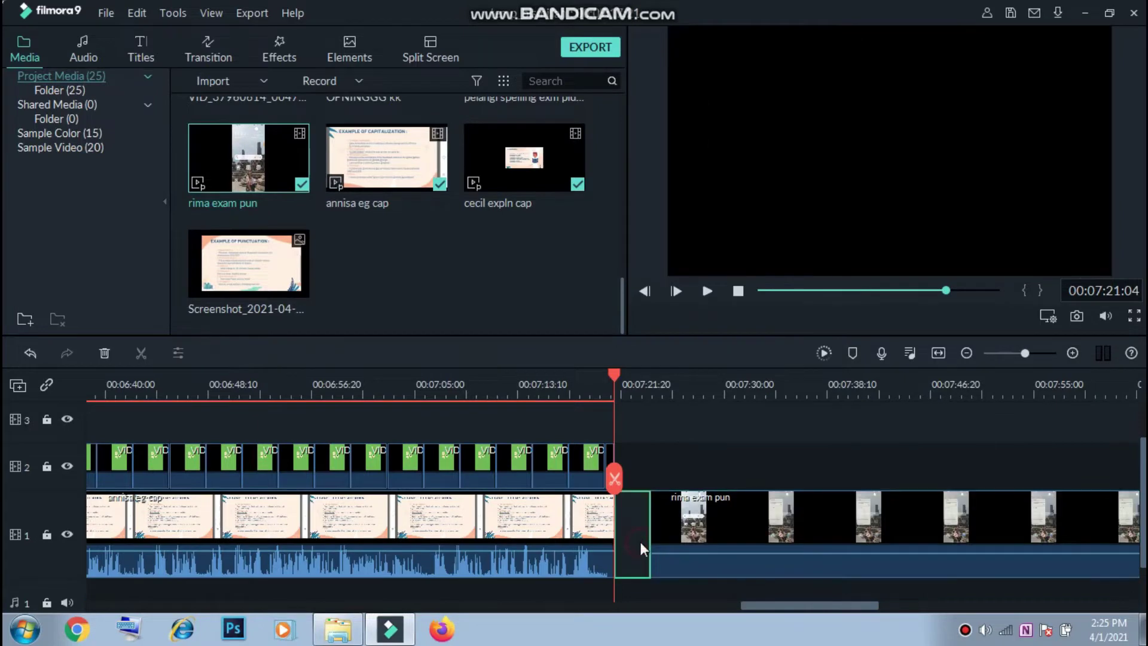
pyautogui.press('Delete')
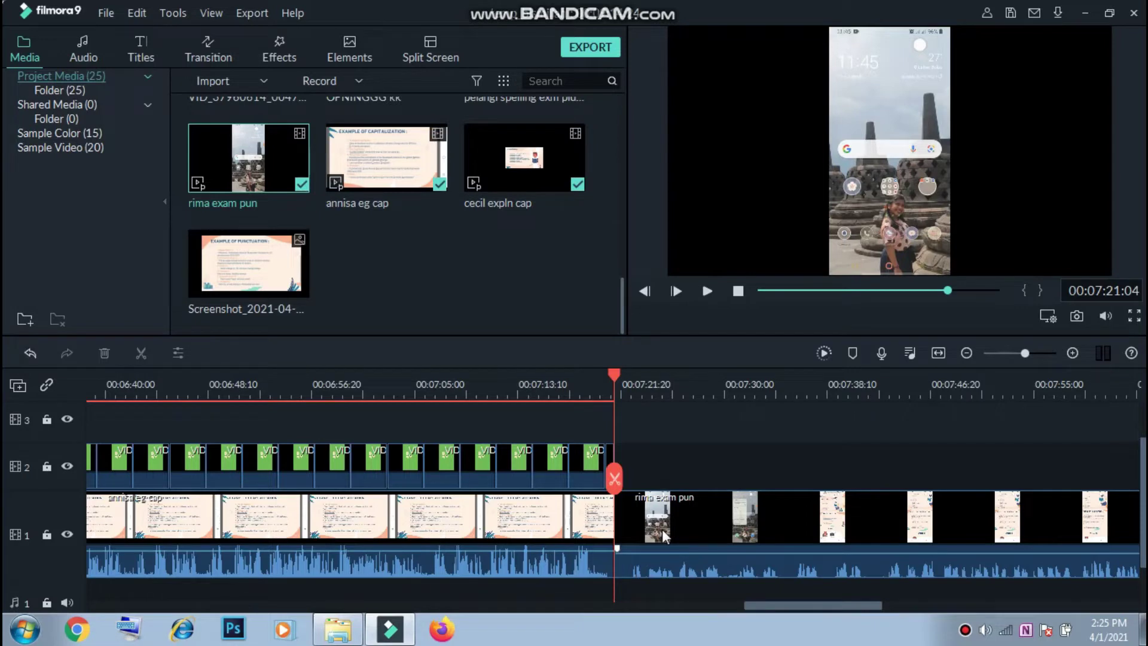
# Play the start of the punctuation examples recording and raise its audio volume slightly above 0 dB.
pyautogui.press('space')
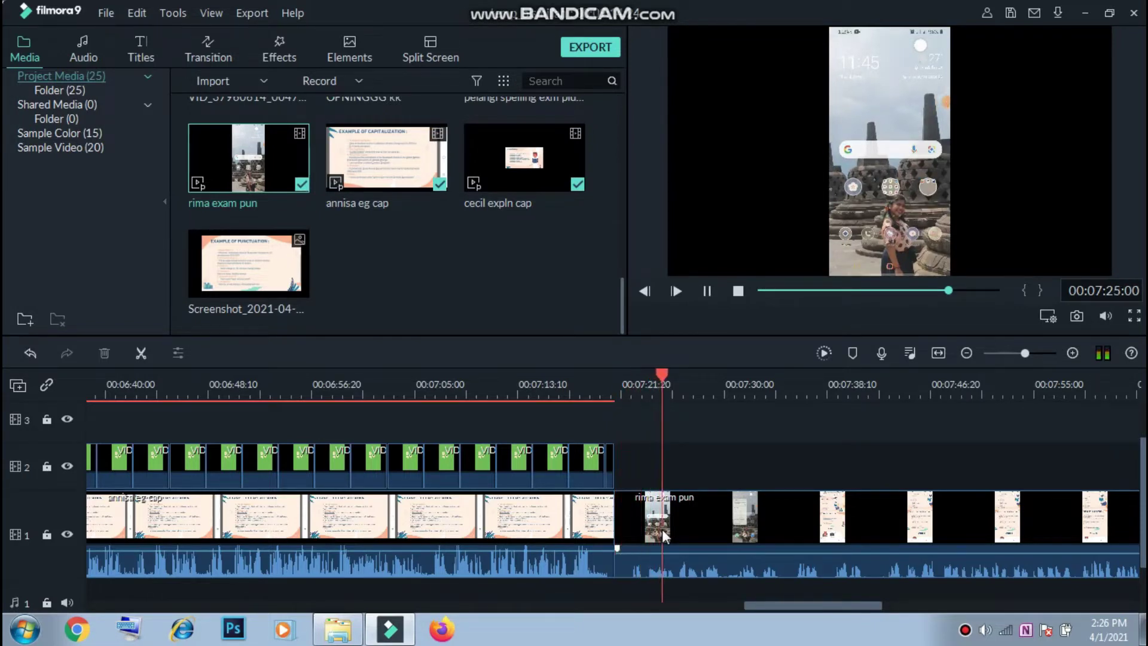
pyautogui.press('space')
pyautogui.click(705, 536)
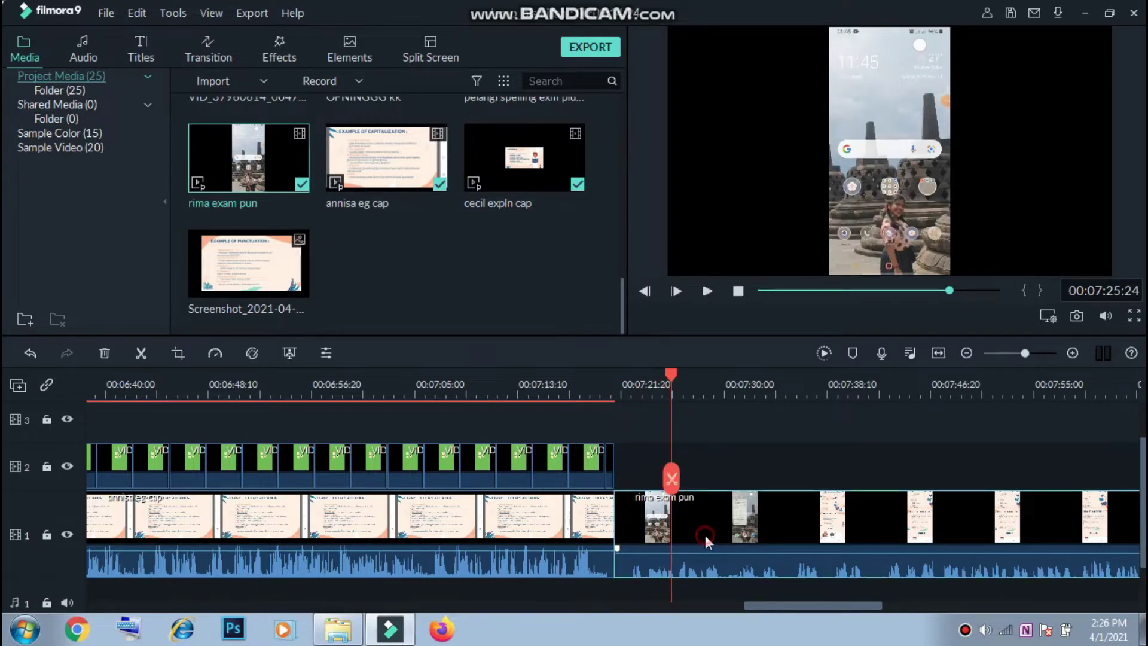
pyautogui.doubleClick(705, 536)
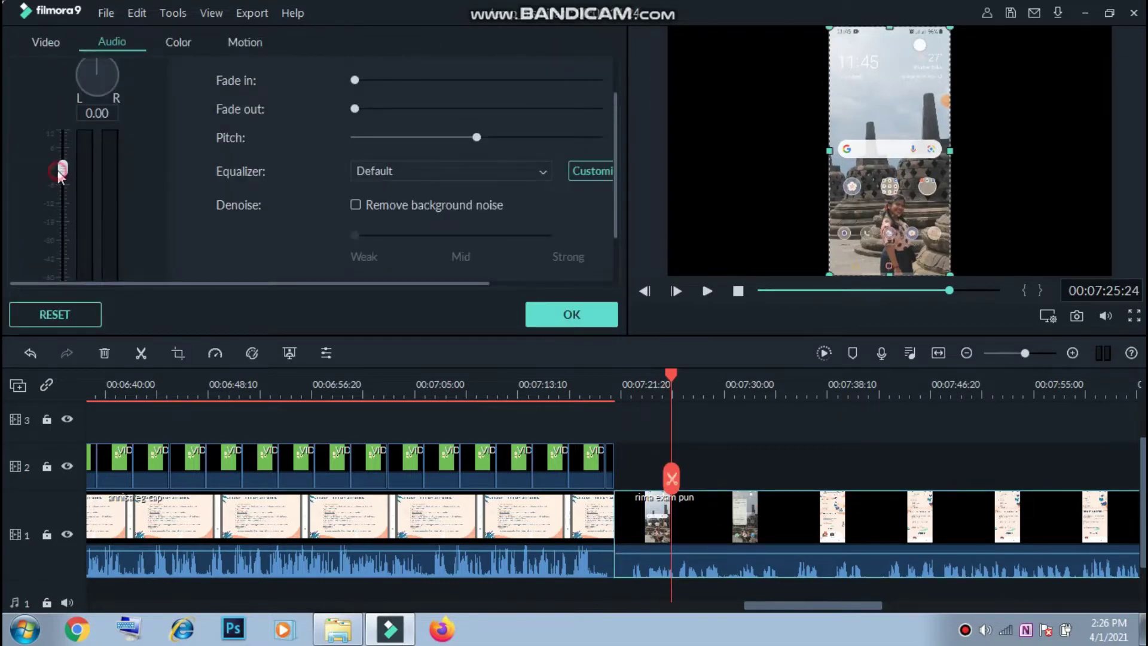
pyautogui.moveTo(57, 170)
pyautogui.mouseDown()
pyautogui.moveTo(58, 148)
pyautogui.moveTo(62, 160)
pyautogui.mouseUp()
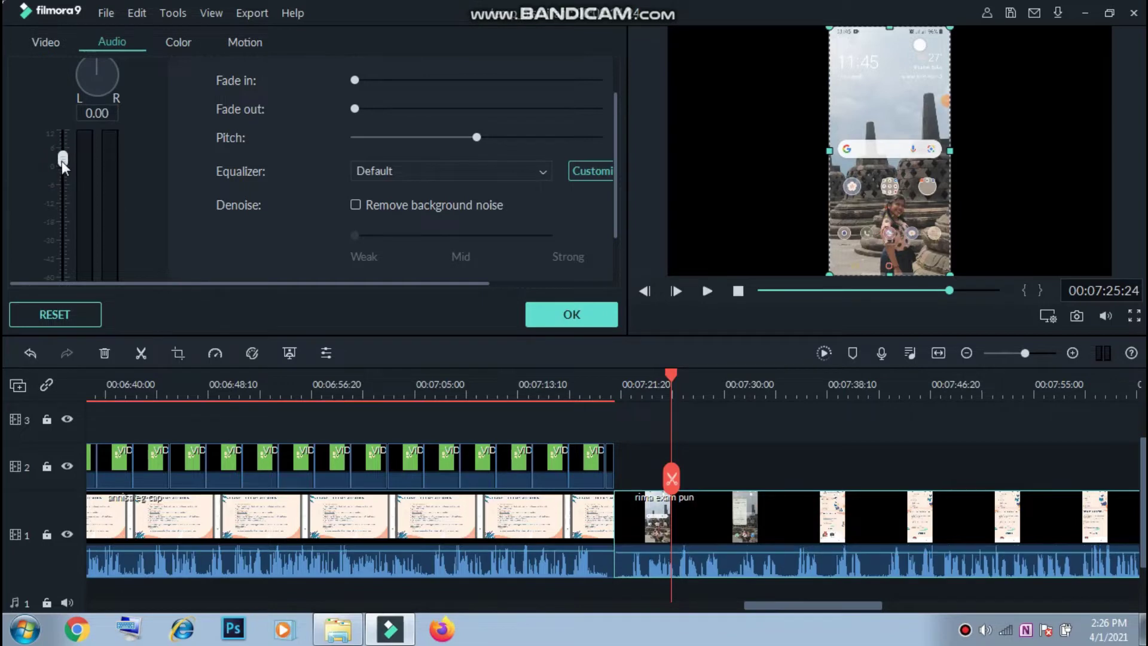
pyautogui.click(565, 314)
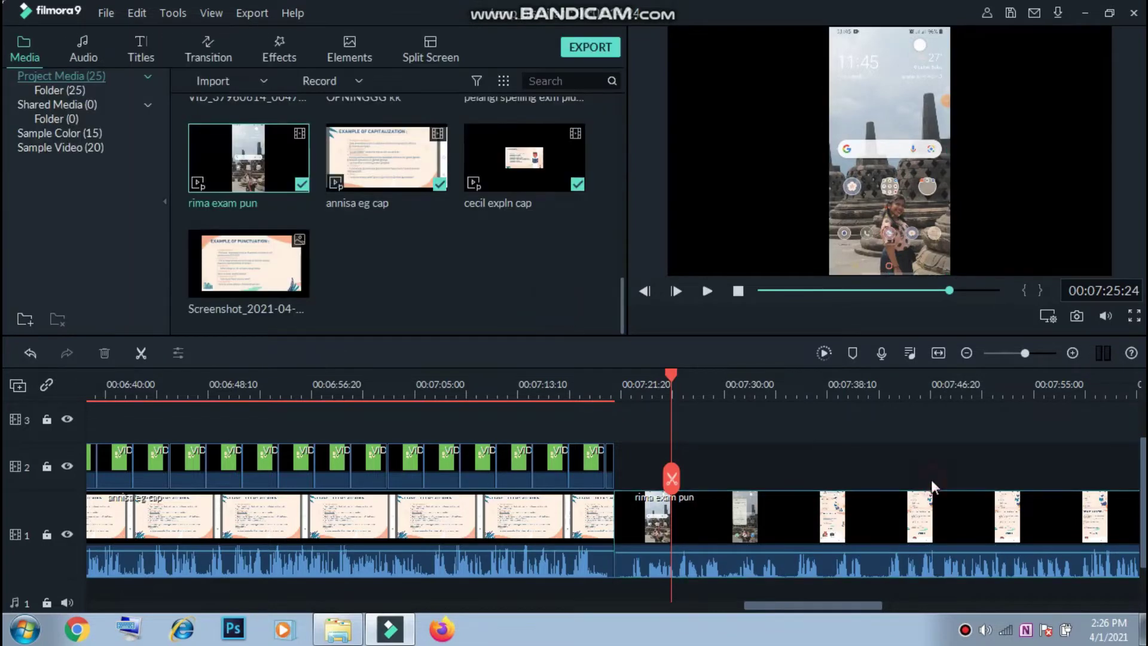
# Play back the punctuation examples recording from about 00:07:49 to check its audio level.
pyautogui.click(962, 394)
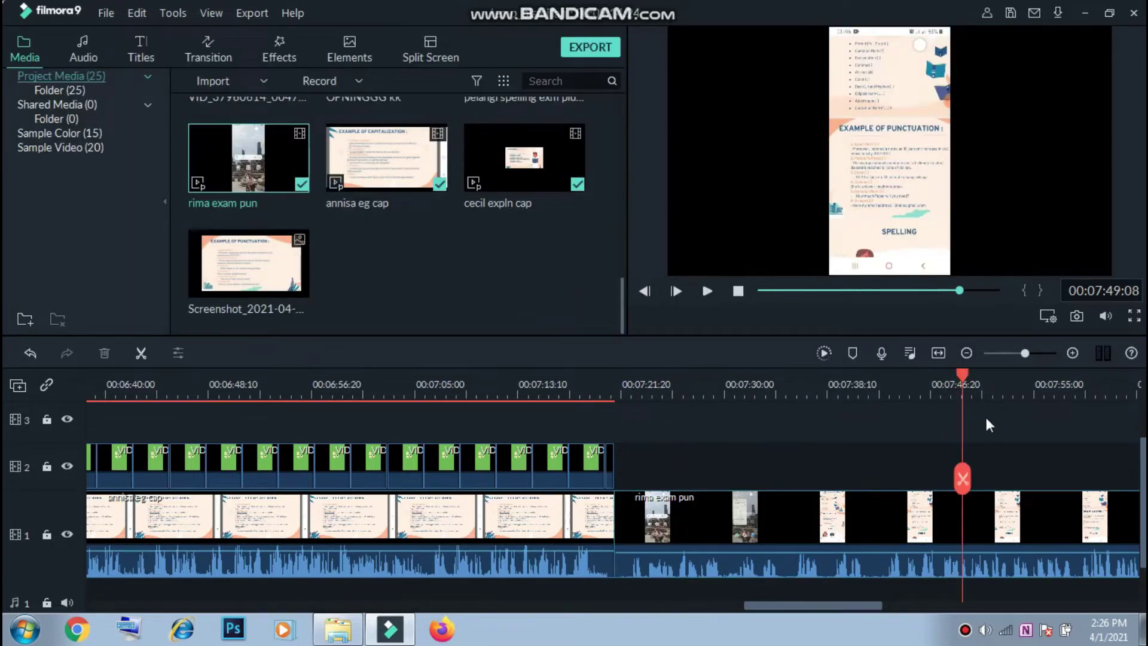
pyautogui.press('space')
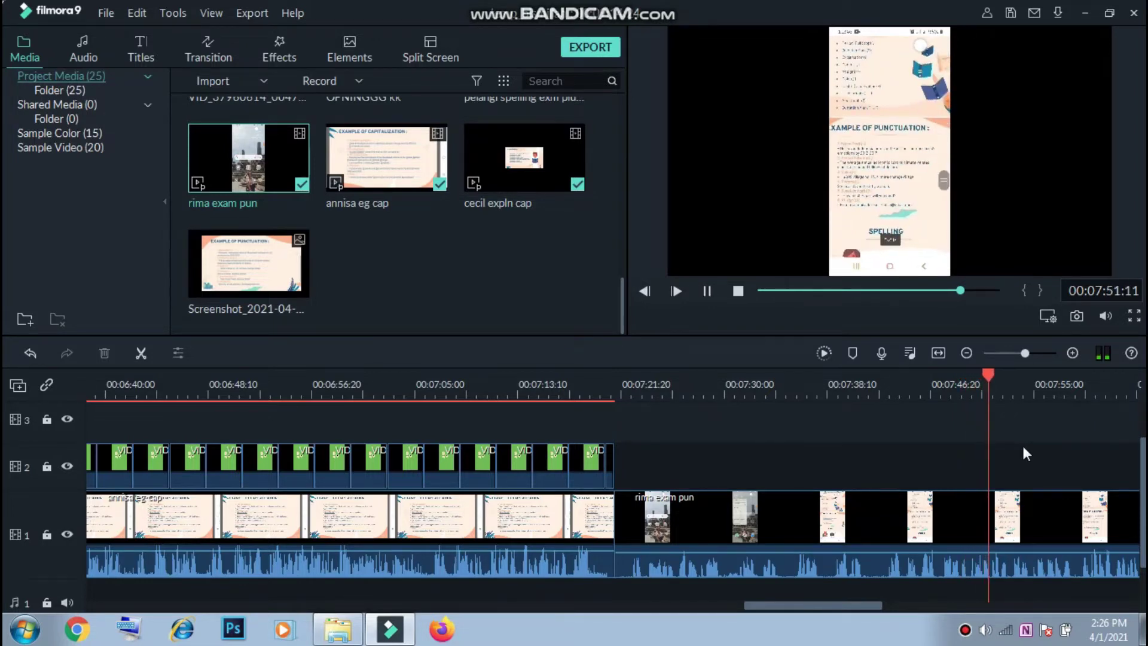
pyautogui.press('space')
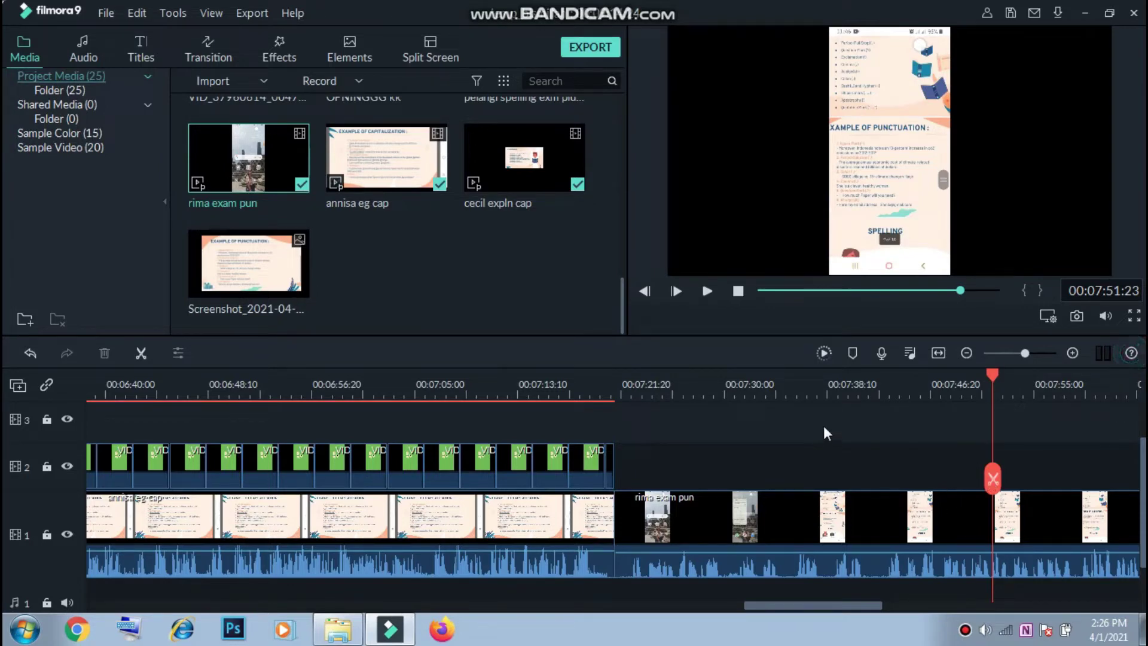
# Detach the audio from the punctuation examples phone recording and delete its picture from video track 1, keeping only the sound.
pyautogui.click(804, 392)
pyautogui.click(687, 387)
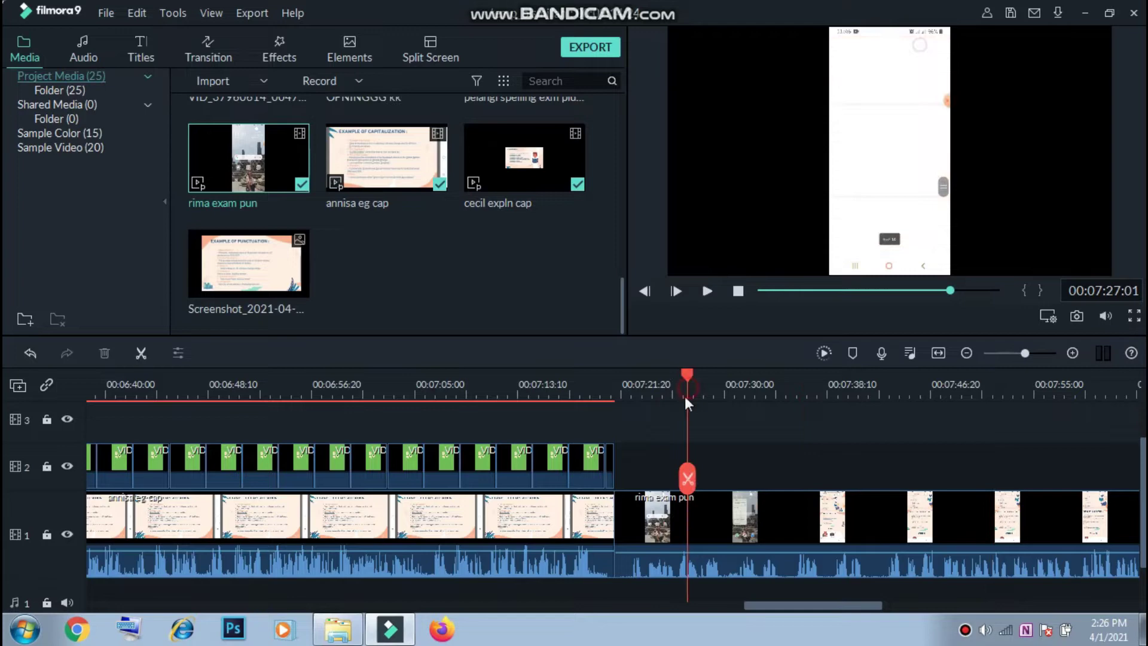
pyautogui.click(656, 526)
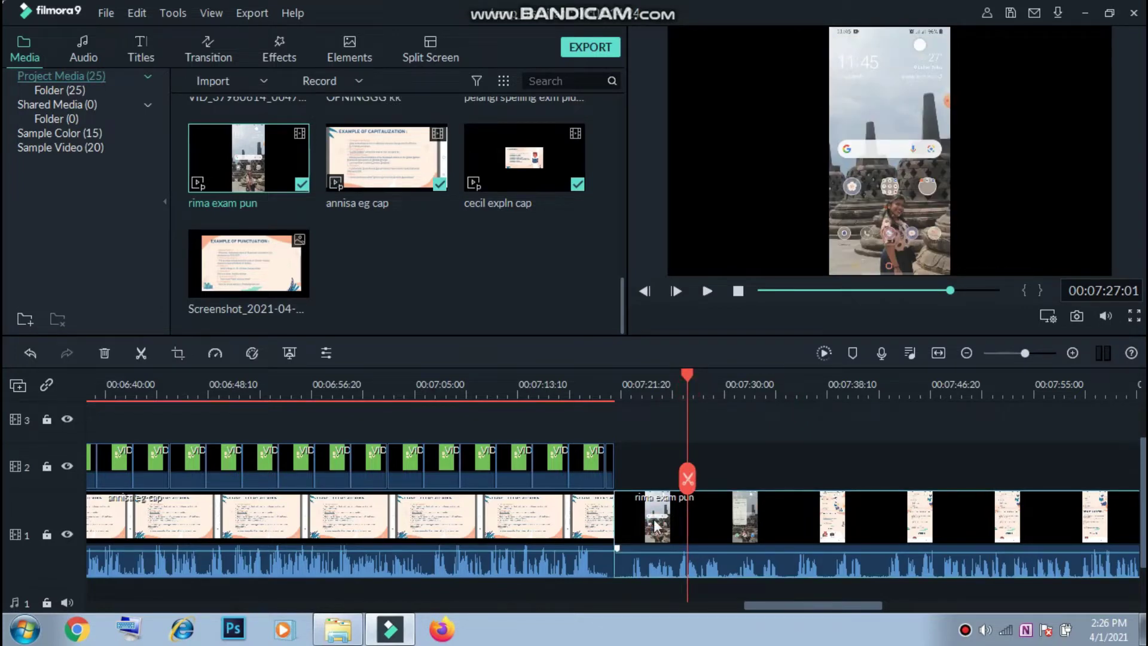
pyautogui.rightClick(656, 526)
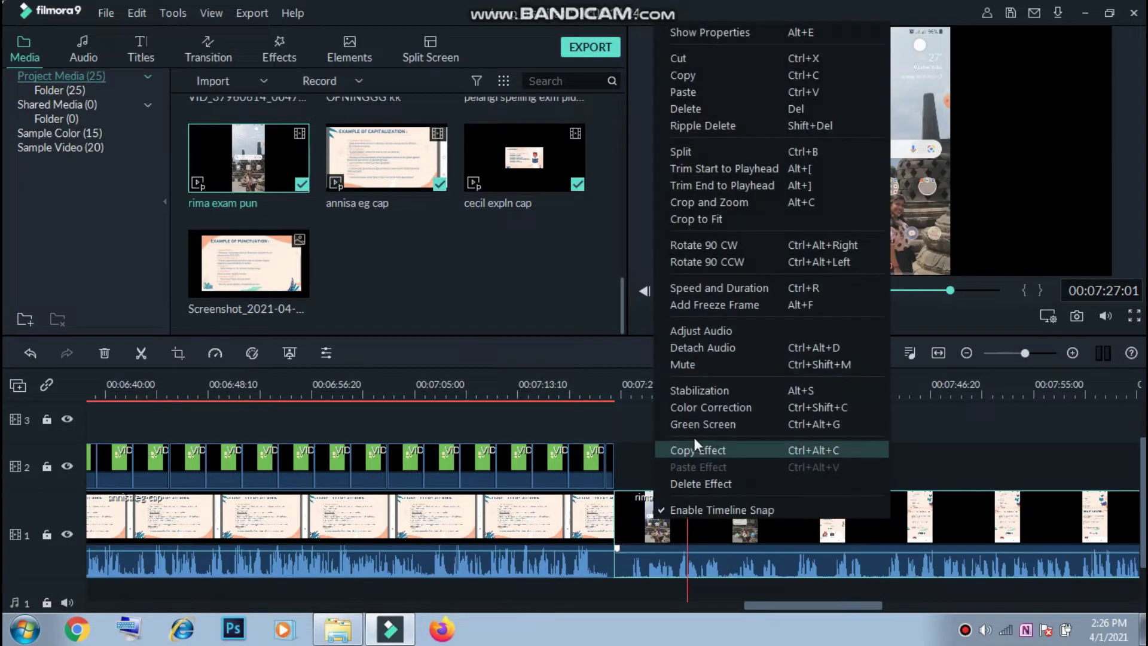
pyautogui.click(719, 348)
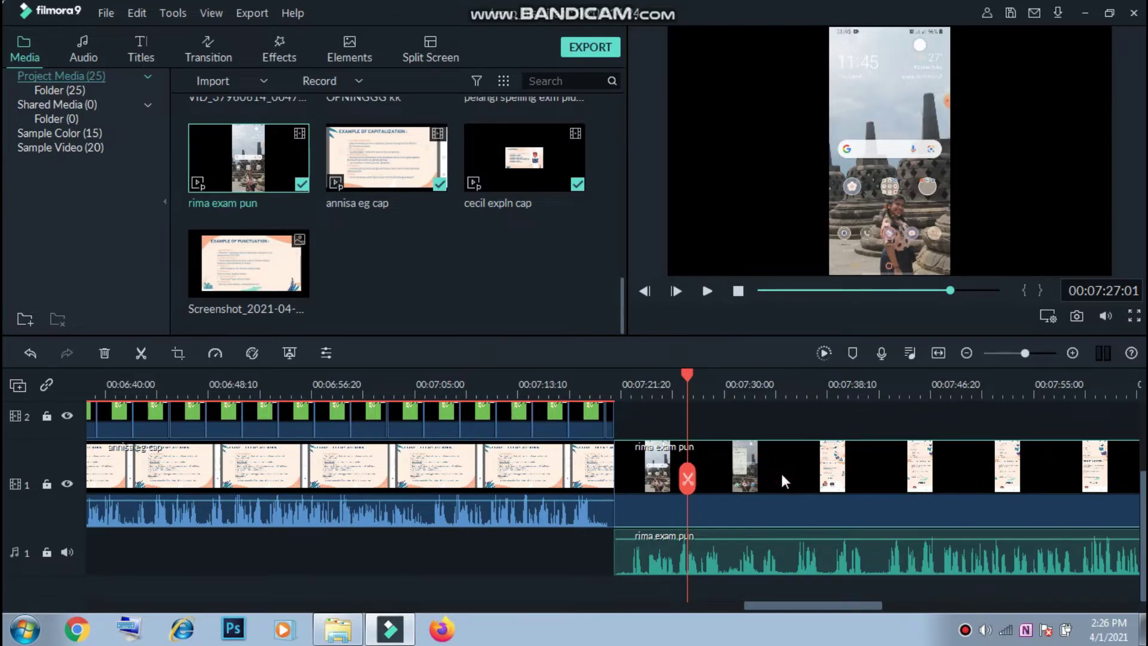
pyautogui.press('Delete')
# Place the Example of Punctuation screenshot on video track 1 above the start of the detached audio and crop it to fit the frame.
pyautogui.click(410, 307)
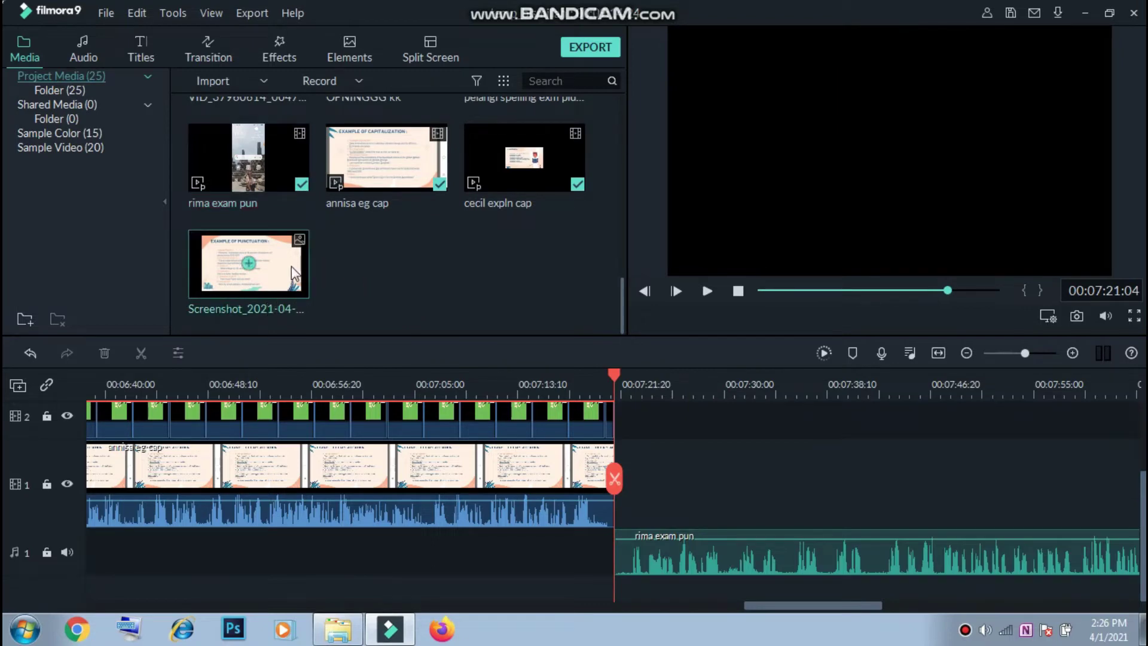
pyautogui.moveTo(299, 288); pyautogui.dragTo(682, 489)
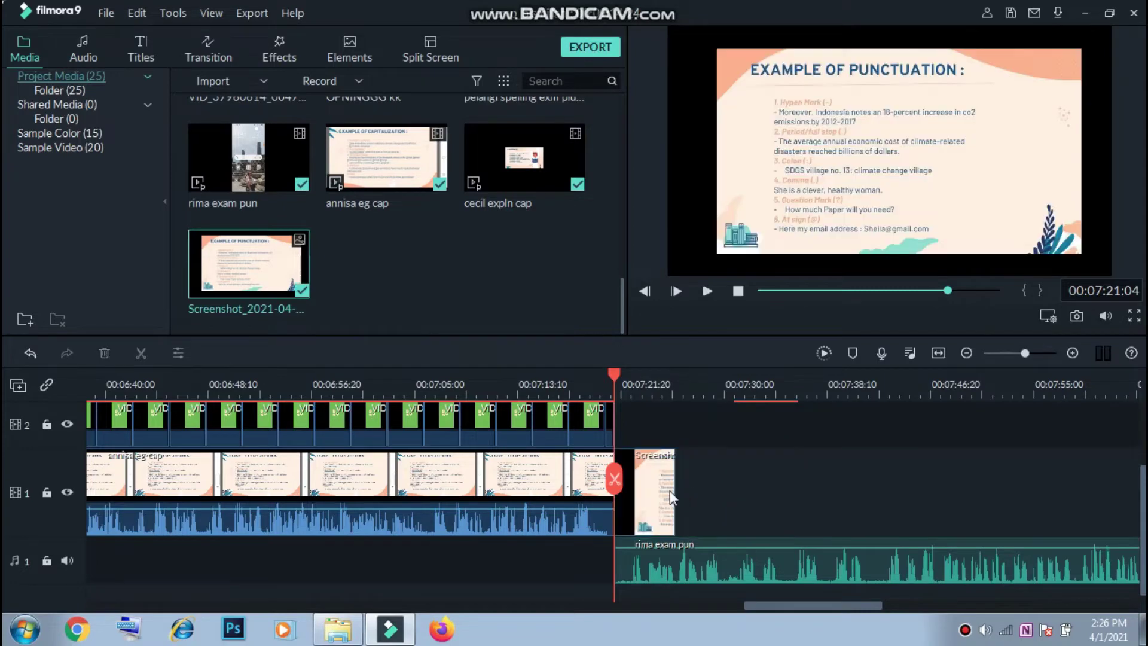
pyautogui.click(669, 491)
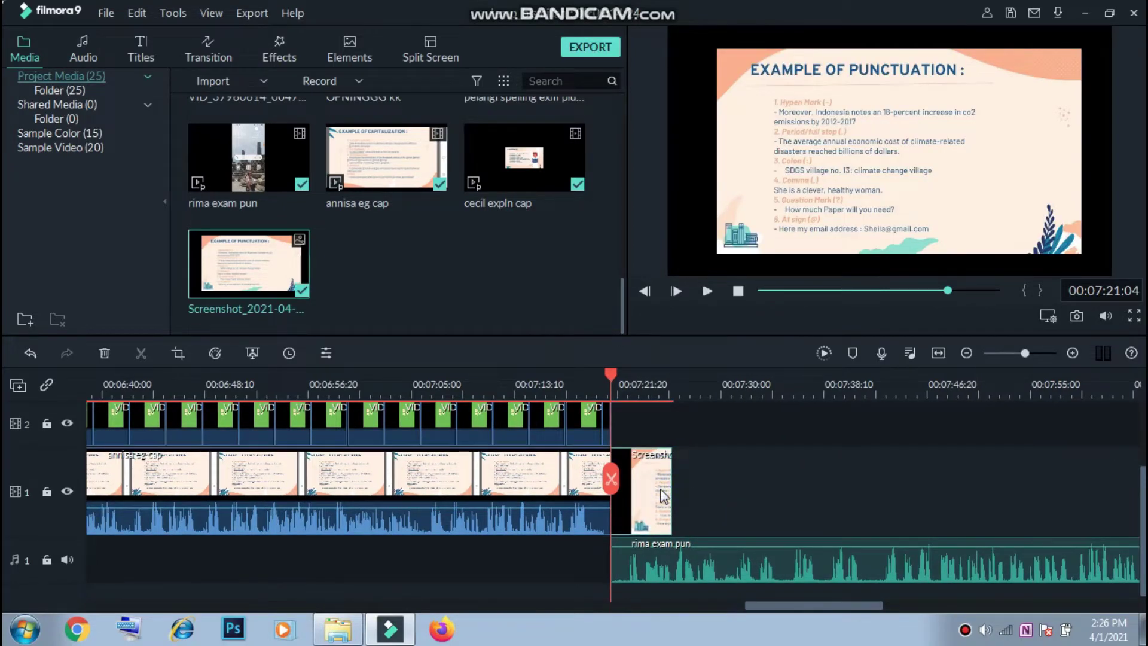
pyautogui.doubleClick(660, 489)
pyautogui.rightClick(659, 488)
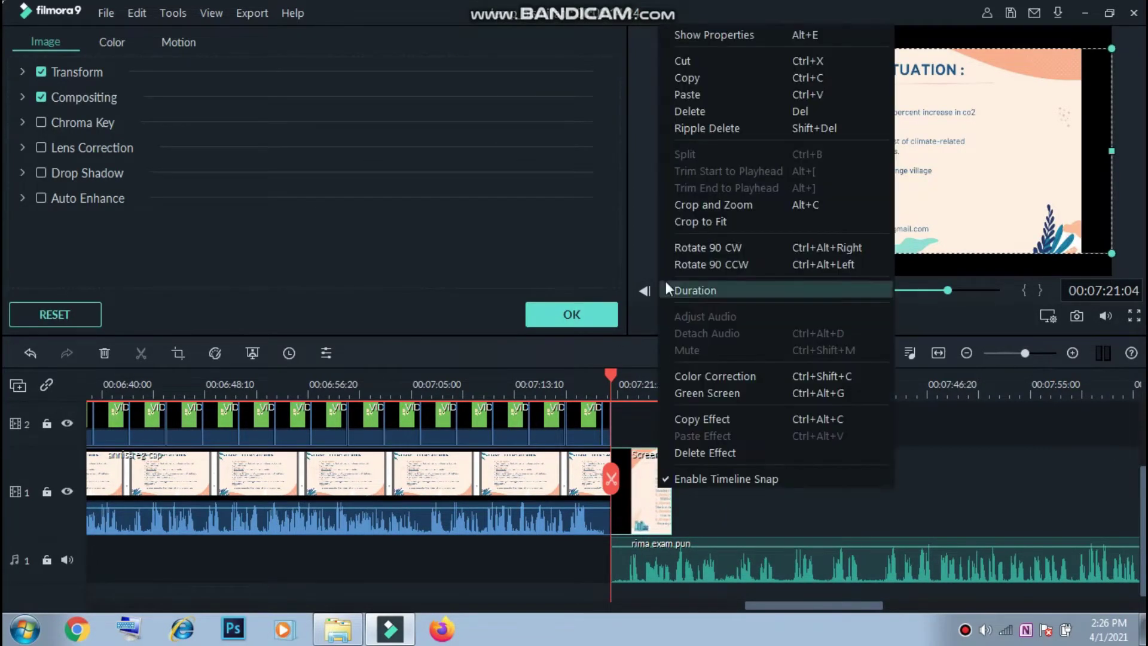
pyautogui.click(683, 220)
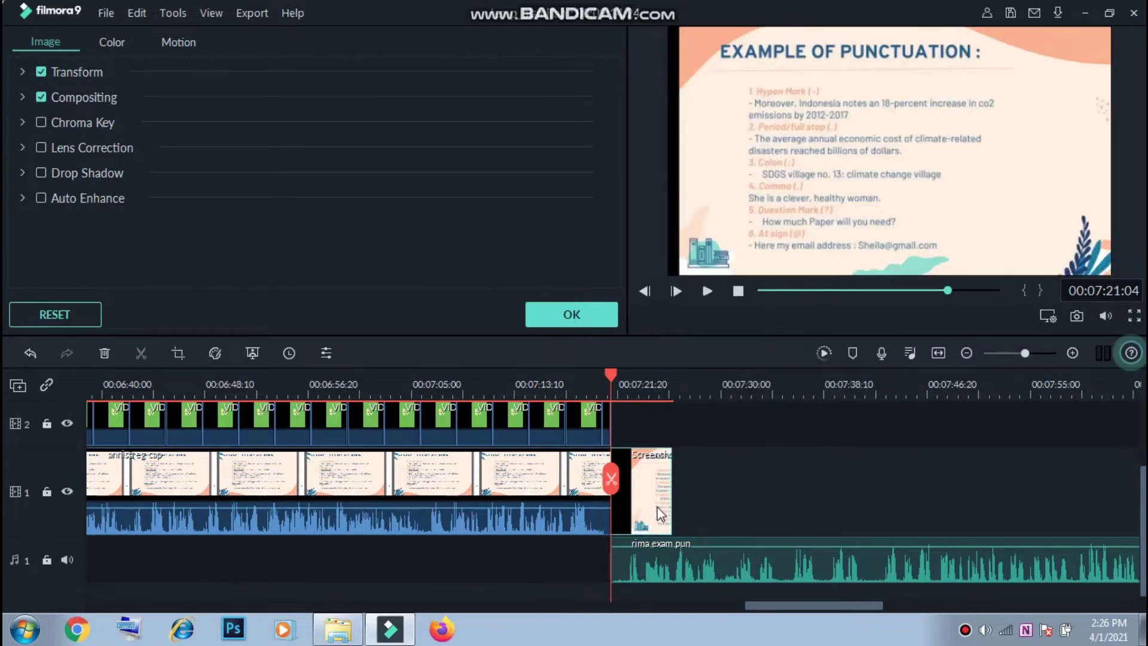
# Shift the 1920 x 1080 crop frame of the punctuation screenshot sideways to exclude the black strip along the slide's edge.
pyautogui.click(665, 482)
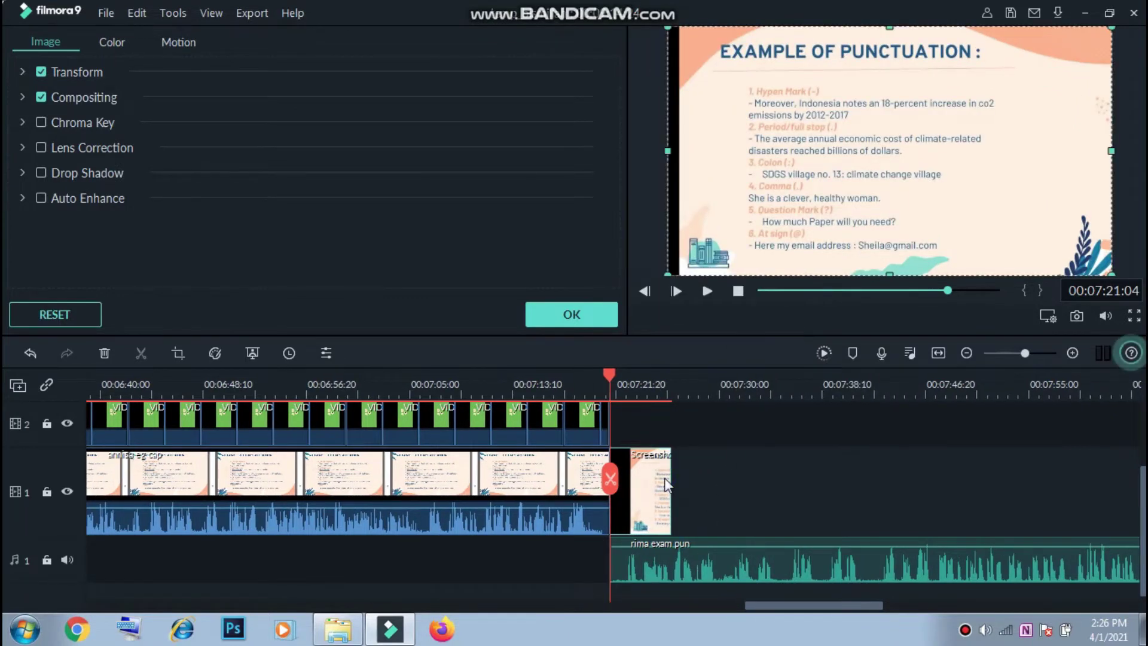
pyautogui.rightClick(665, 482)
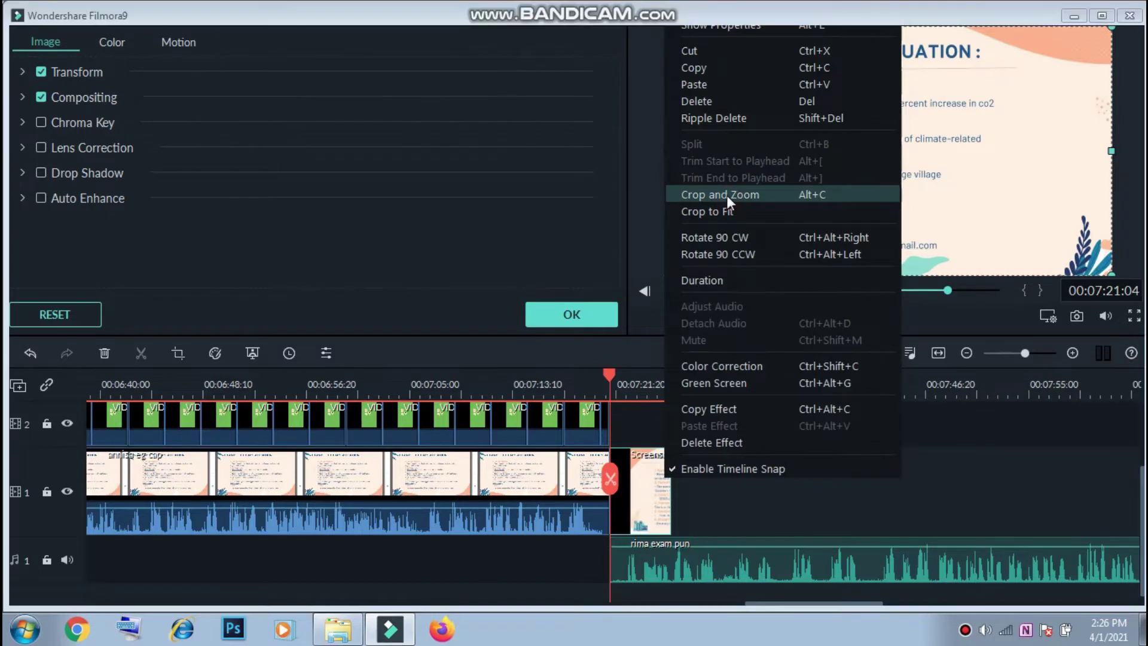
pyautogui.click(727, 195)
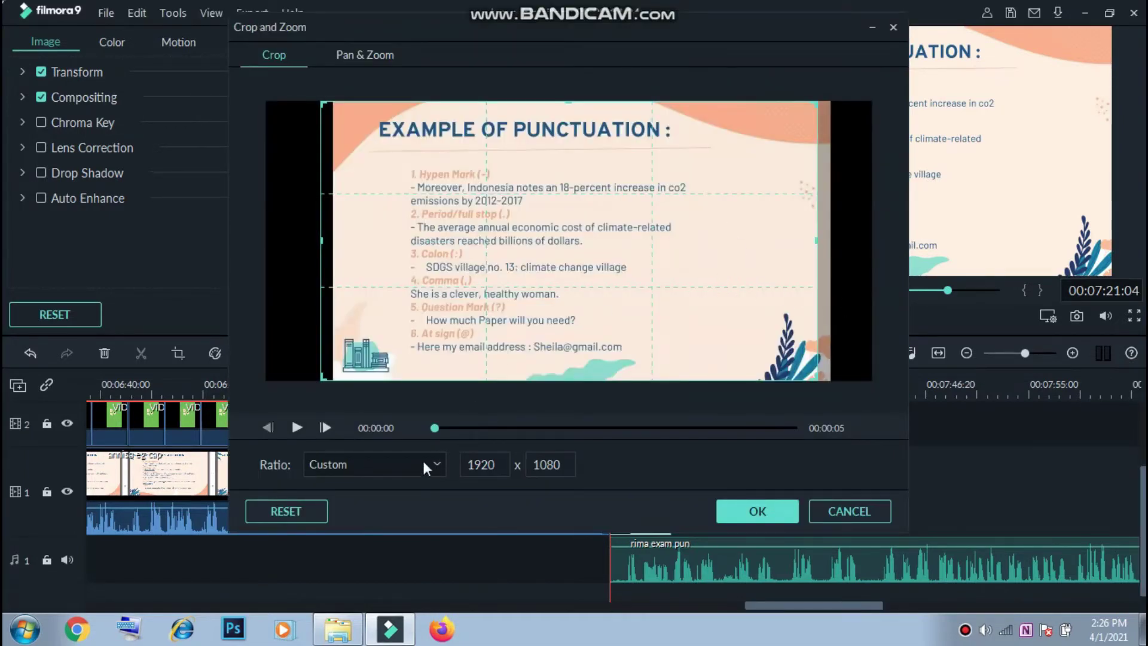
pyautogui.moveTo(439, 372)
pyautogui.mouseDown()
pyautogui.moveTo(451, 374)
pyautogui.moveTo(447, 360)
pyautogui.mouseUp()
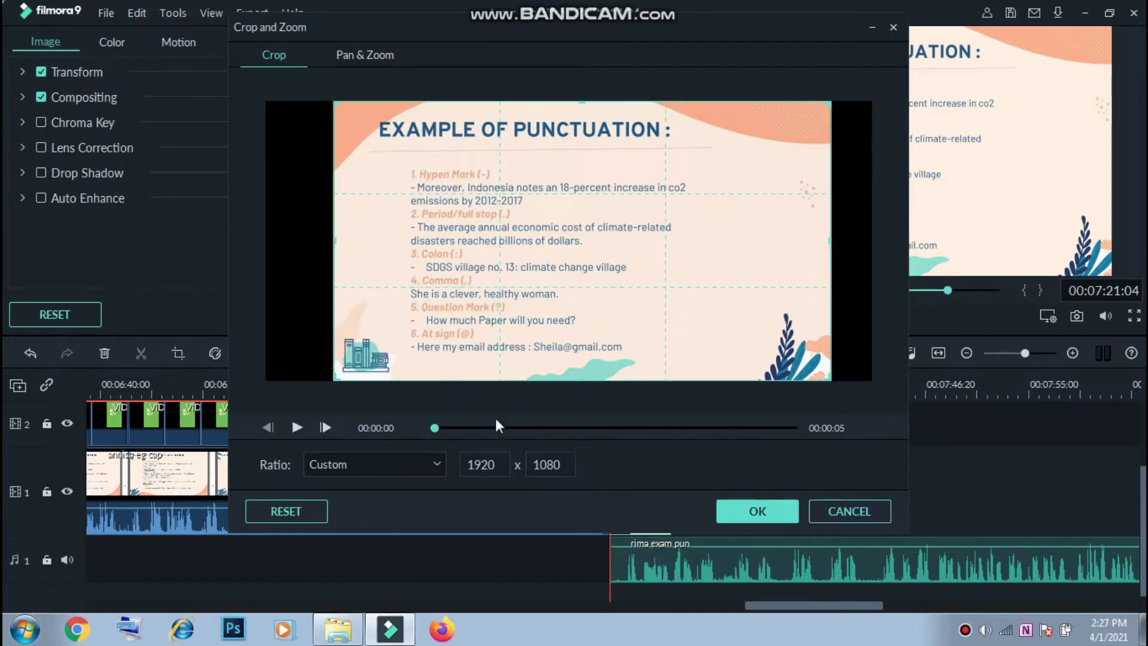
pyautogui.click(757, 513)
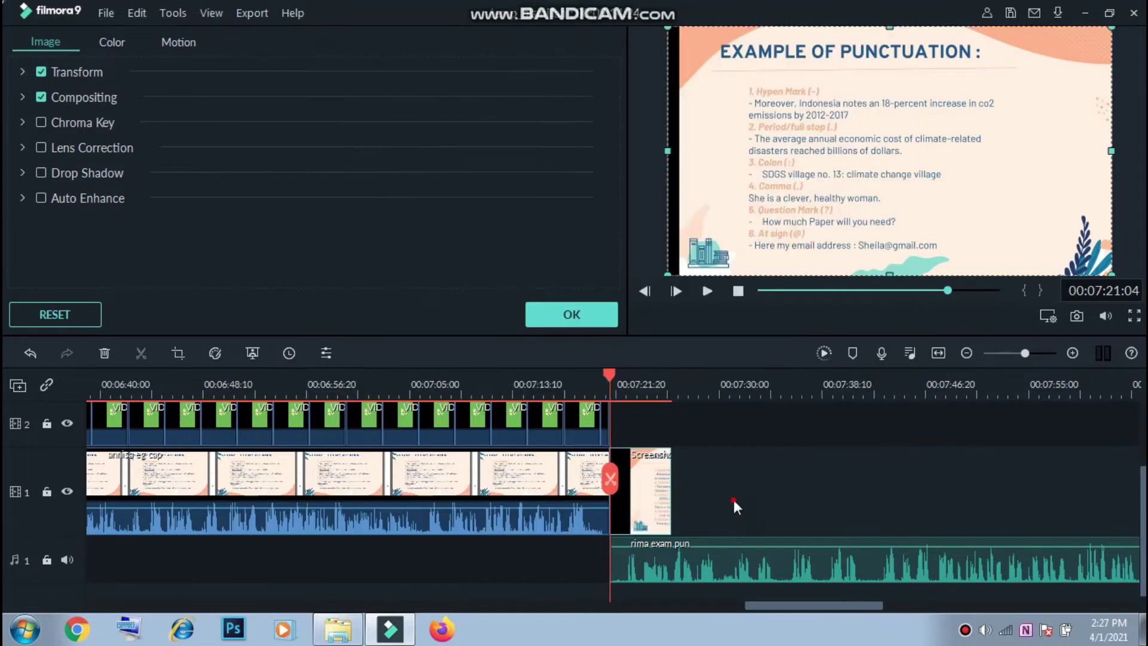
# Extend the punctuation screenshot on video track 1 to end together with the detached audio clip at about 00:09:12.
pyautogui.click(667, 462)
pyautogui.moveTo(673, 473); pyautogui.dragTo(1134, 489)
pyautogui.moveTo(1045, 499); pyautogui.dragTo(1051, 505)
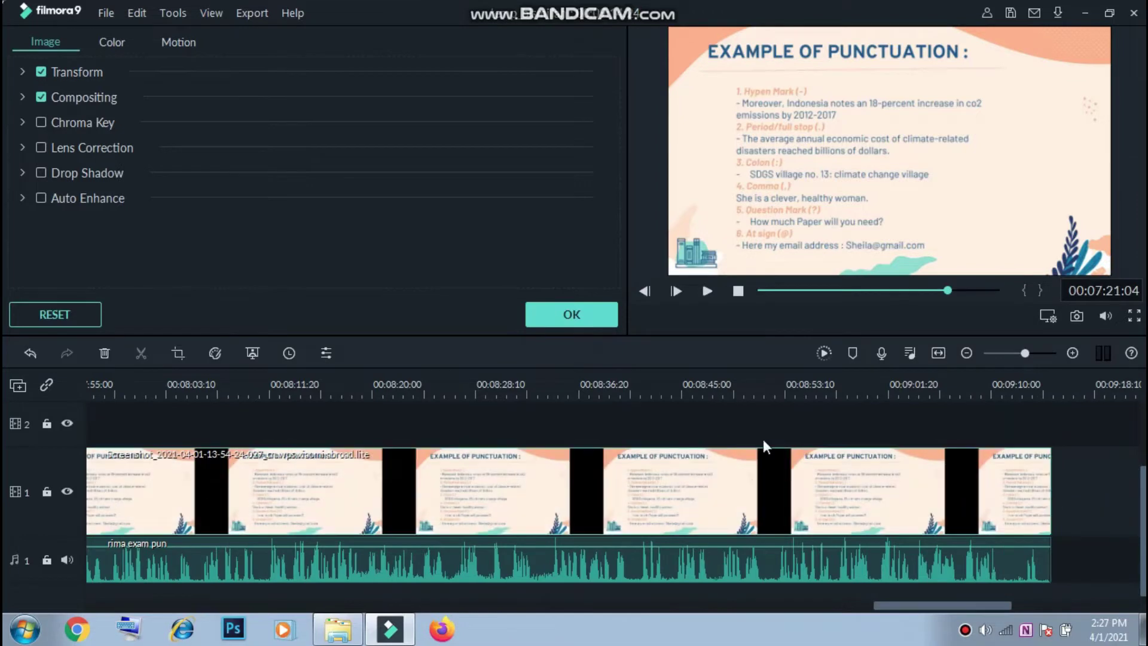
# Play back the start of the punctuation examples section with the screenshot over the detached audio.
pyautogui.moveTo(879, 607); pyautogui.dragTo(808, 625)
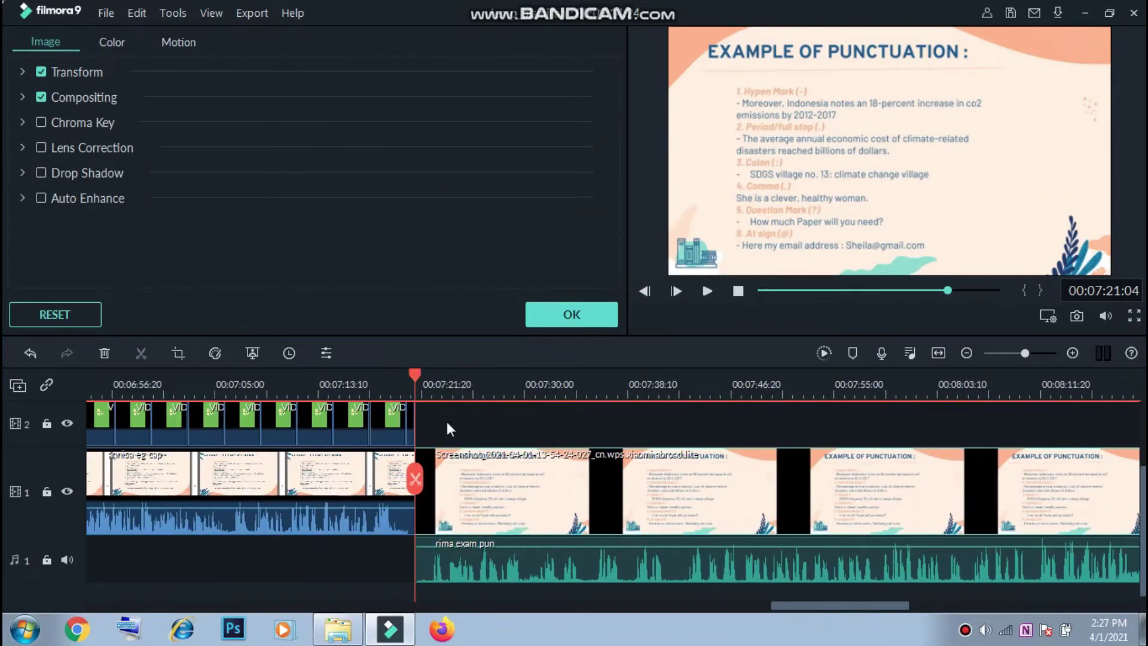
pyautogui.press('space')
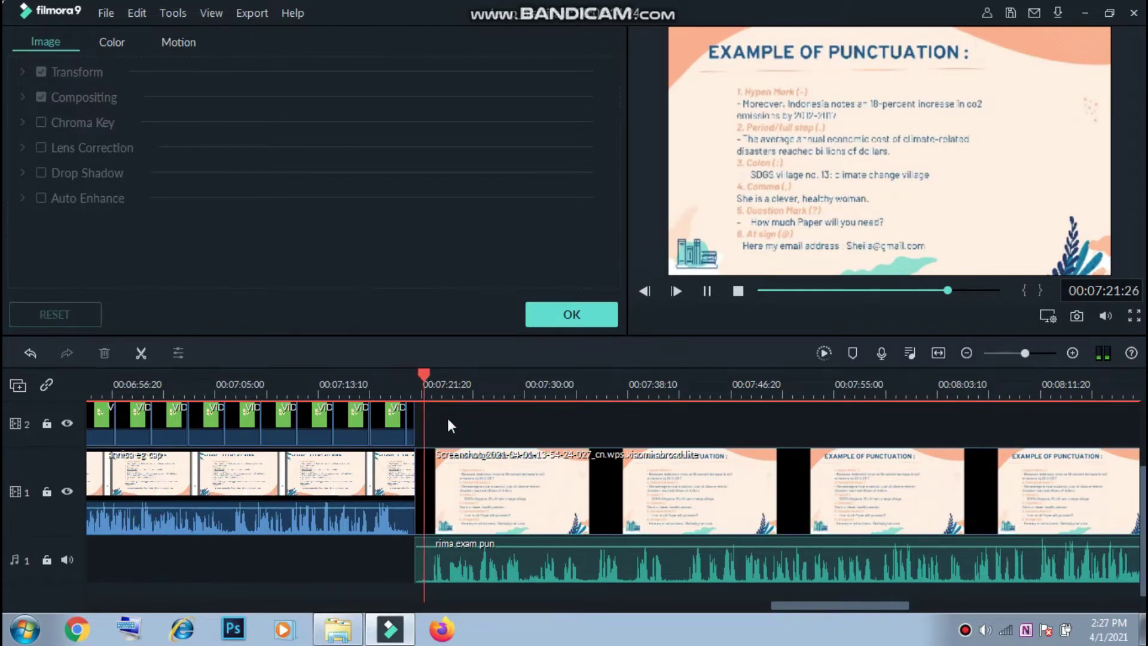
pyautogui.press('space')
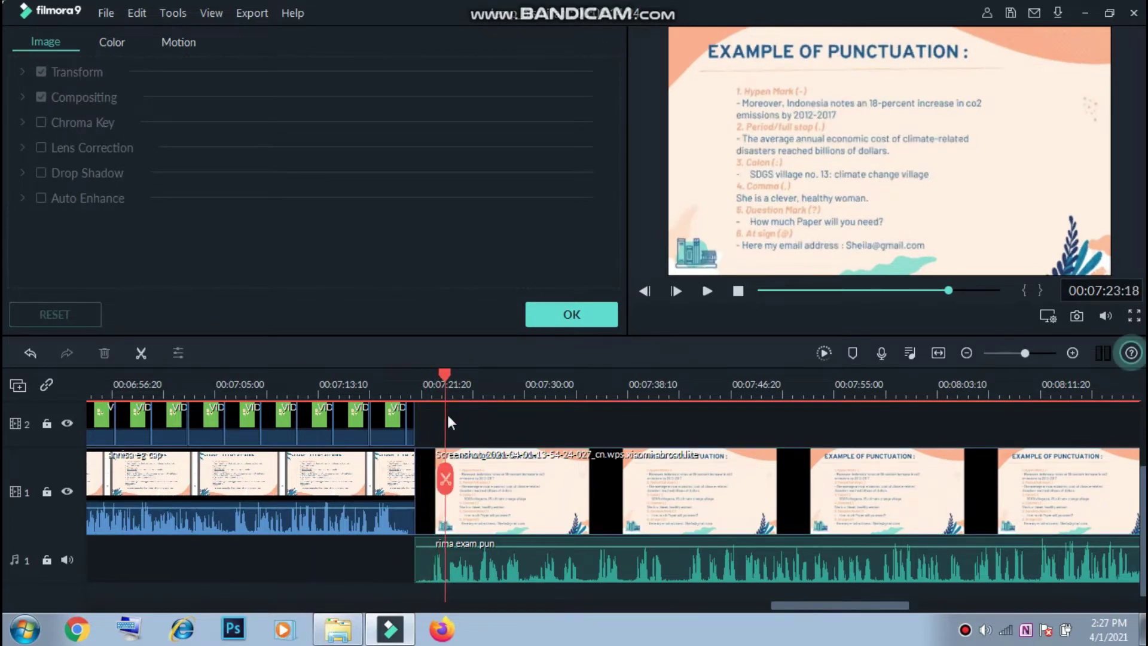
# Split the punctuation slide clip and its audio clip at 00:07:22:08, just after they begin.
pyautogui.press('End')
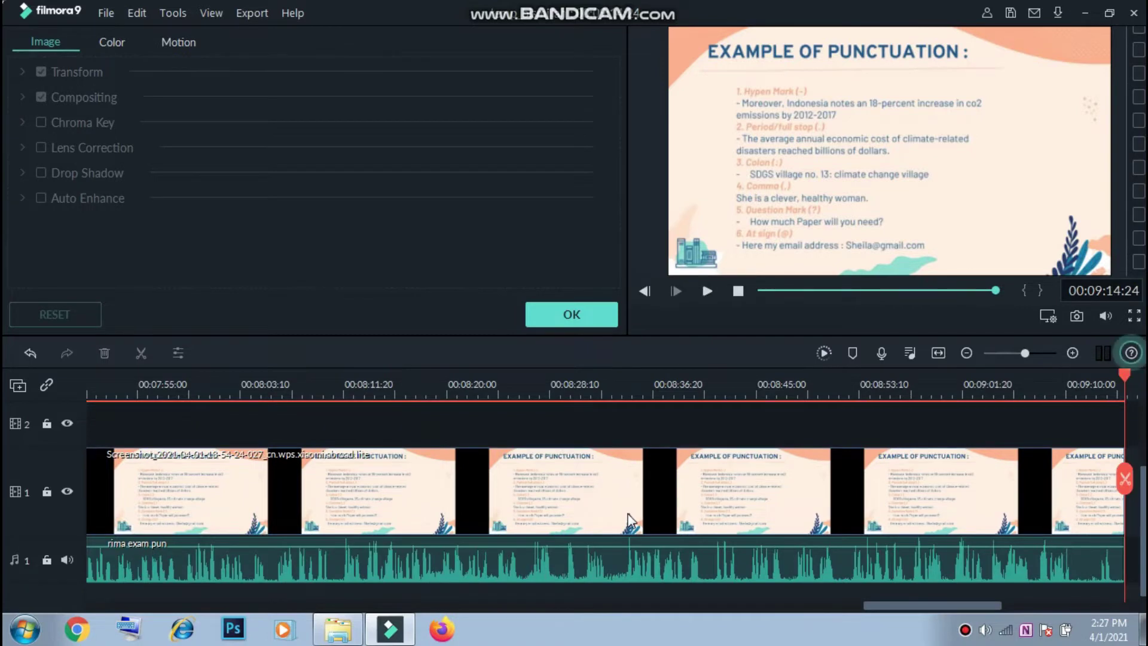
pyautogui.press('Up')
pyautogui.moveTo(877, 605); pyautogui.dragTo(805, 615)
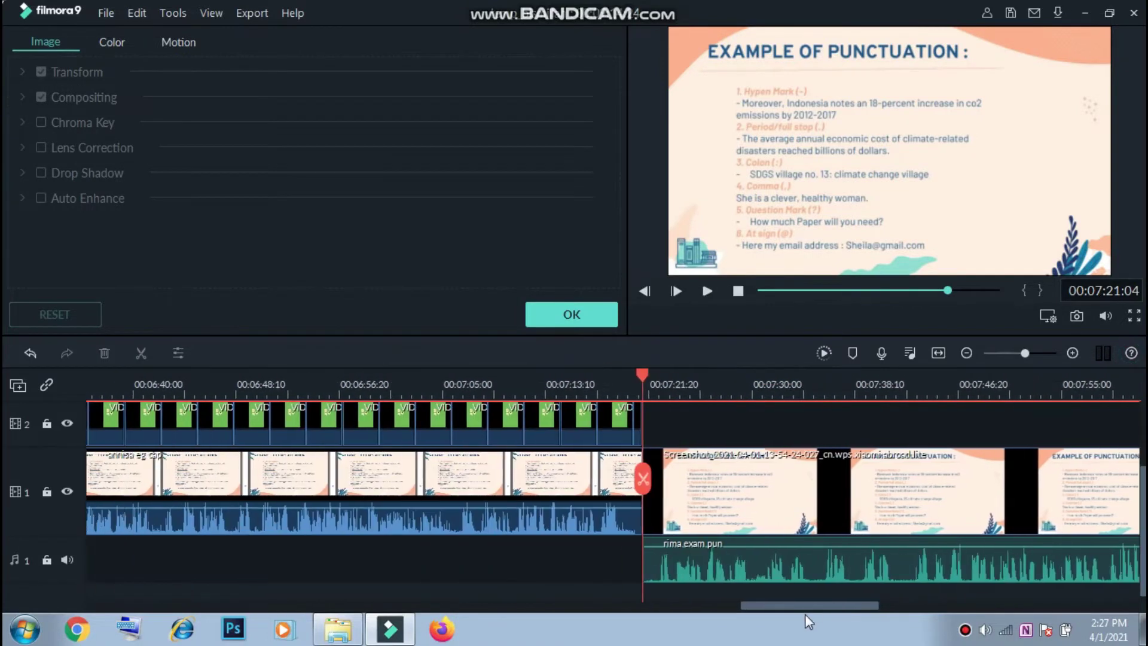
pyautogui.moveTo(666, 394); pyautogui.dragTo(657, 391)
pyautogui.click(673, 486)
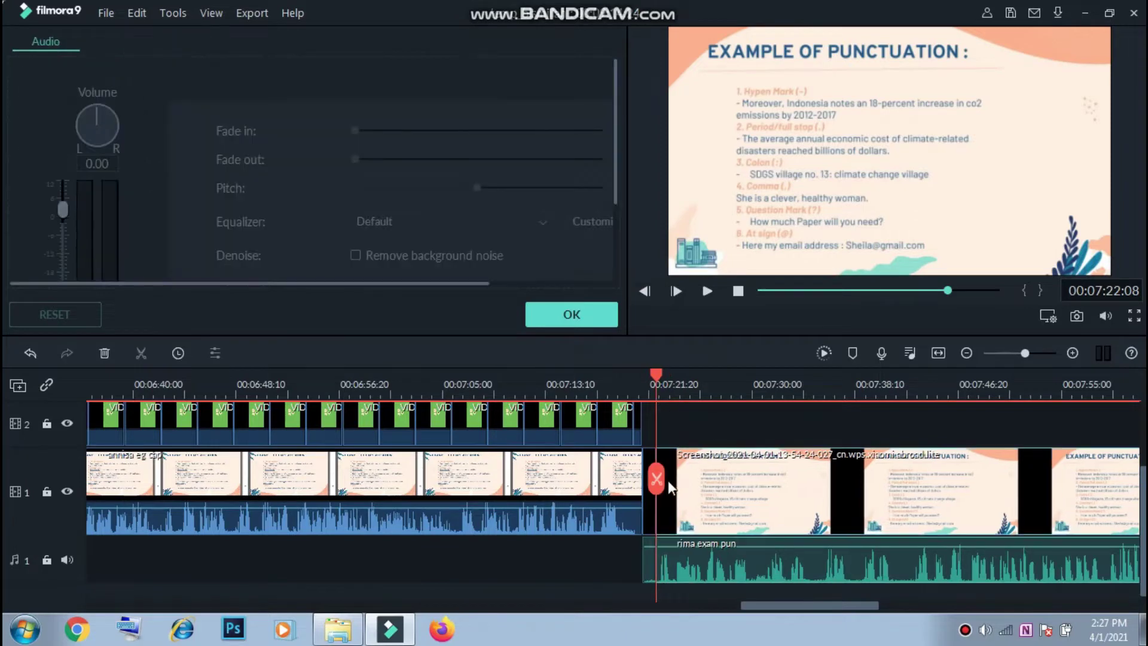
# Remove the short leading pieces of the punctuation slide and its audio, closing the gap at 00:07:21:04.
pyautogui.click(651, 510)
pyautogui.press('Delete')
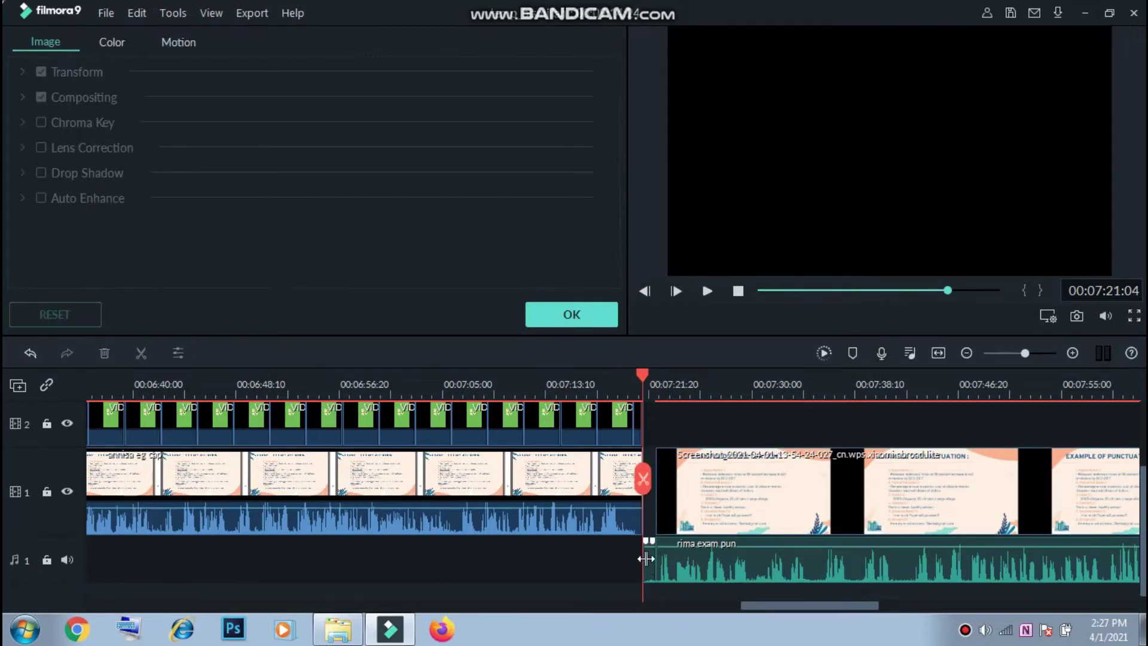
pyautogui.click(596, 559)
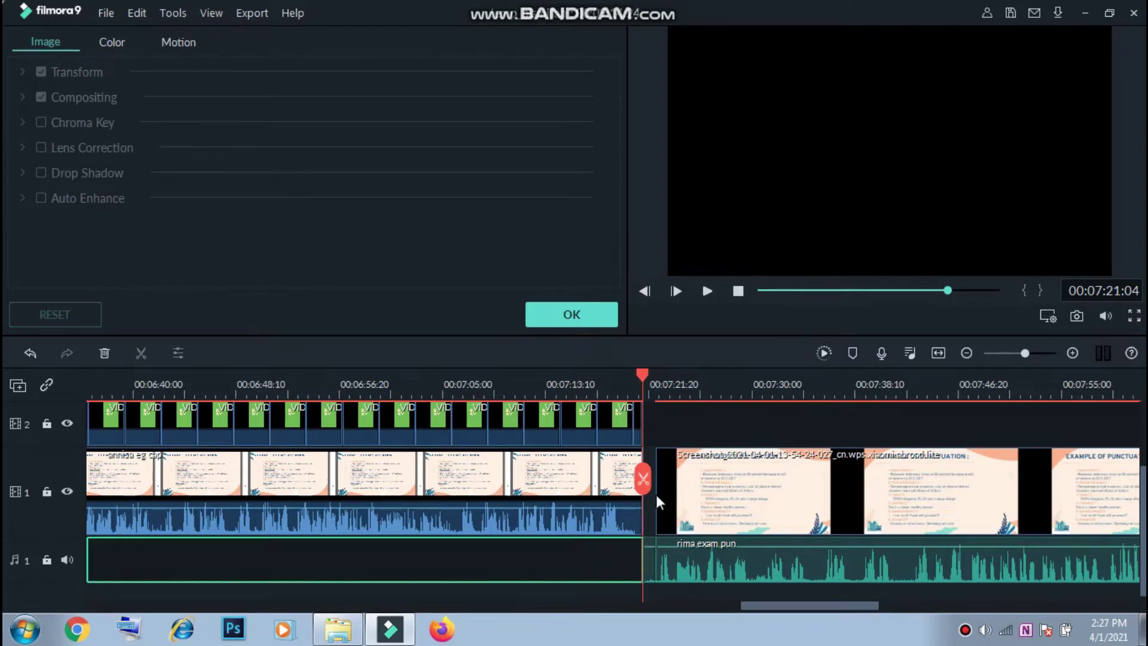
pyautogui.click(652, 559)
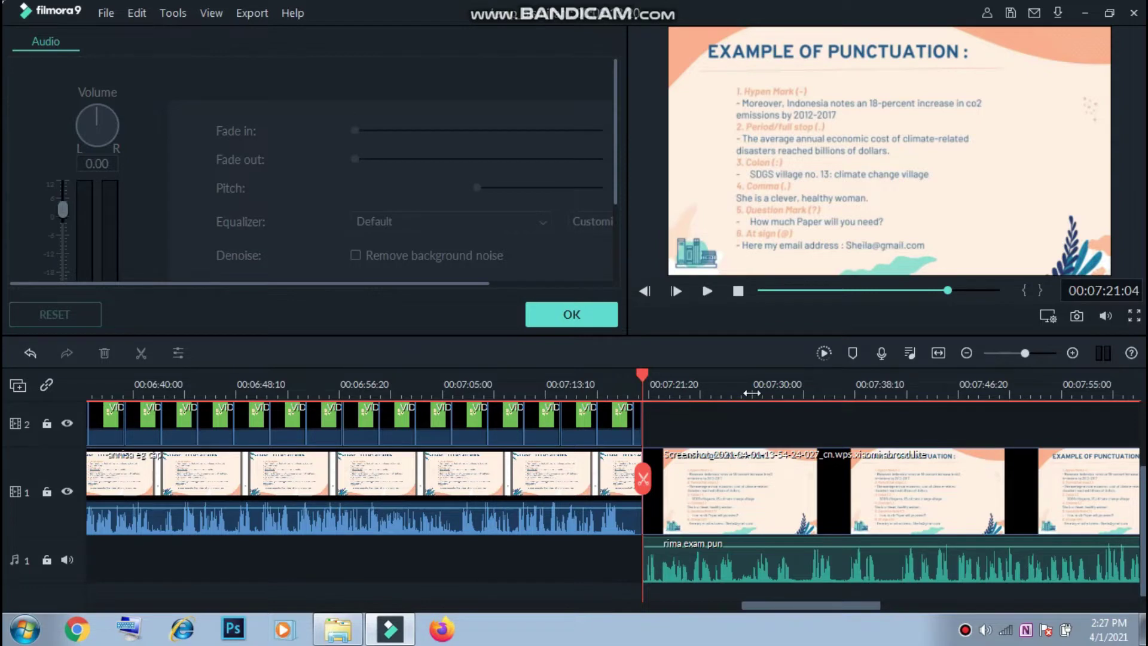
# Preview the beginning of the punctuation audio and raise that clip's volume above its default level.
pyautogui.press('space')
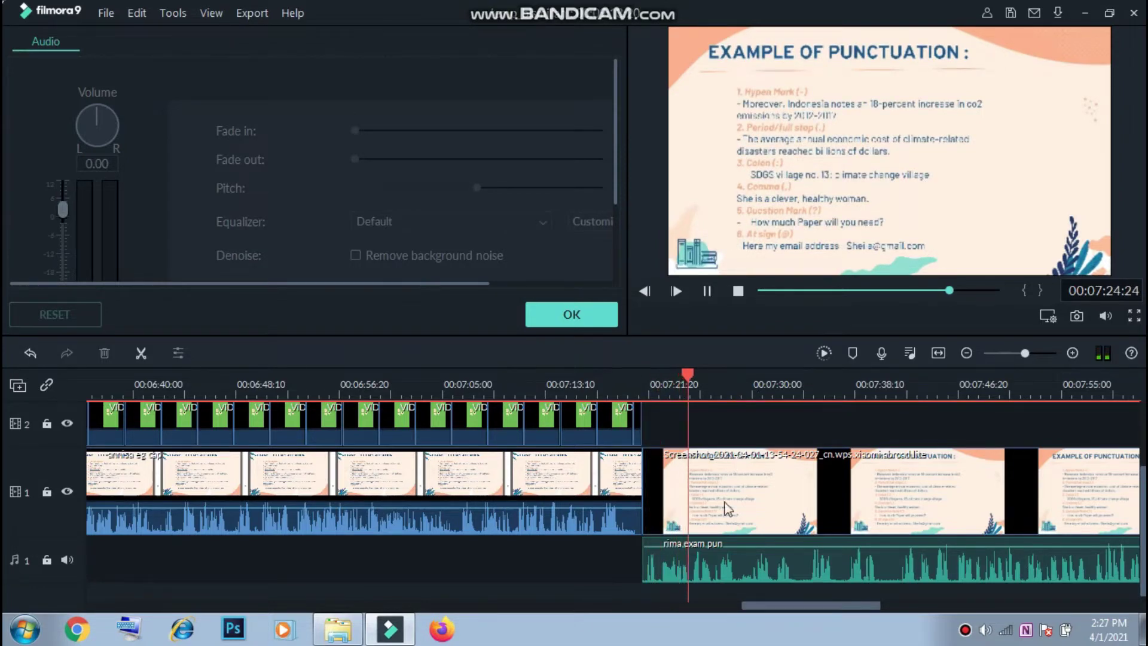
pyautogui.press('space')
pyautogui.click(780, 572)
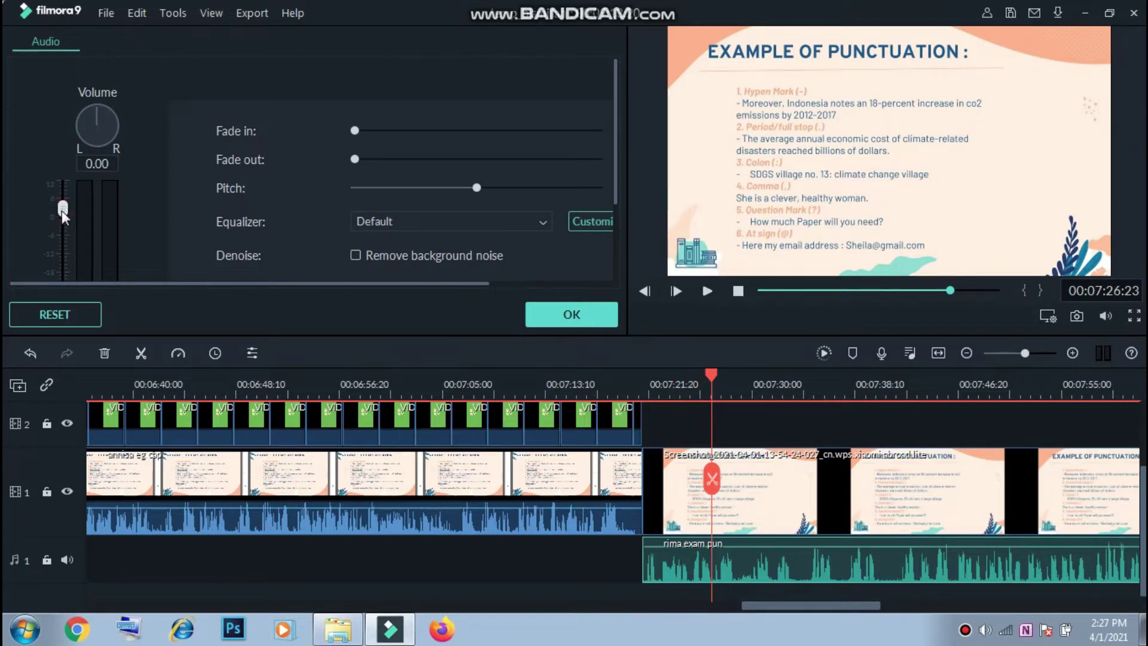
pyautogui.moveTo(62, 204); pyautogui.dragTo(65, 196)
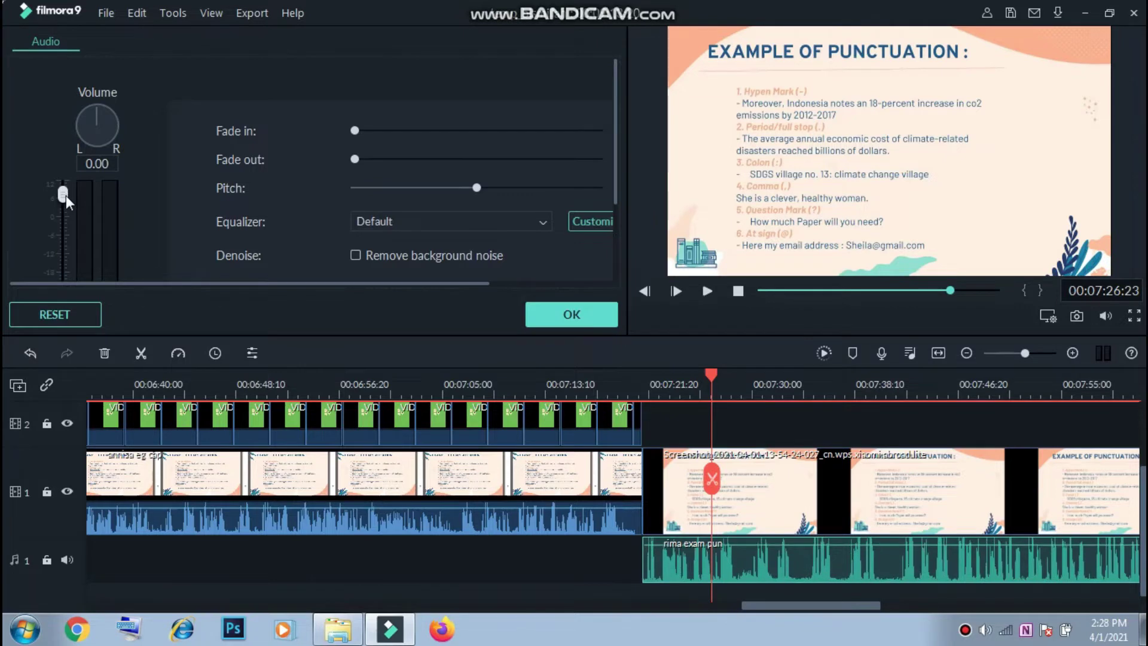
pyautogui.click(568, 314)
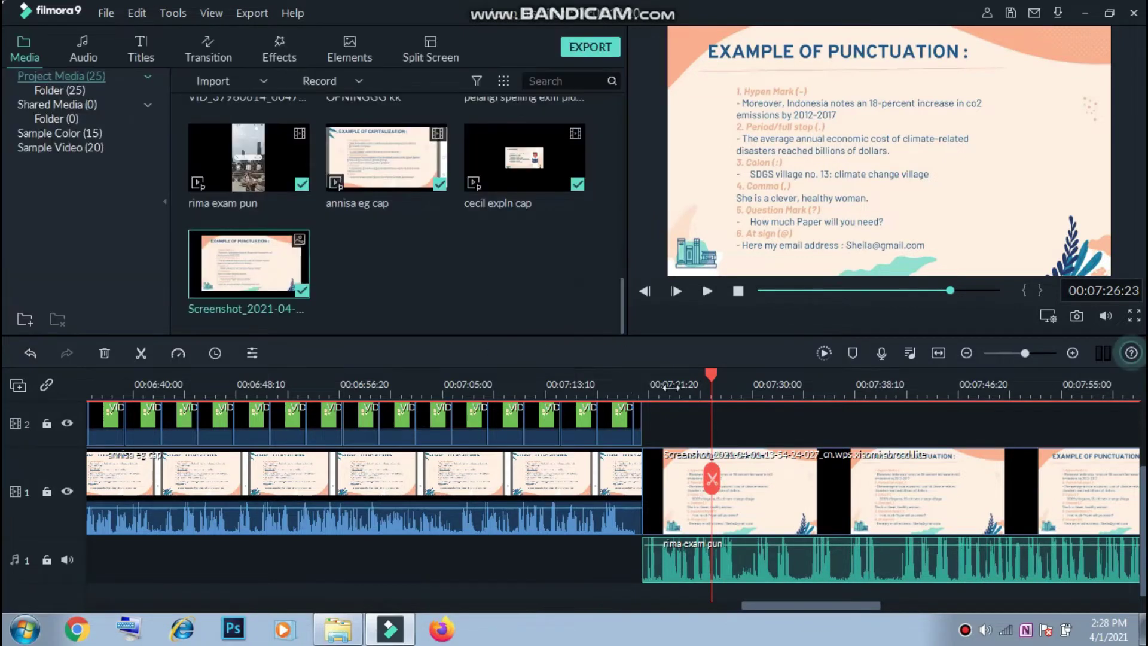
# Play back the start of the punctuation section to check the louder audio.
pyautogui.click(667, 388)
pyautogui.moveTo(667, 388); pyautogui.dragTo(640, 388)
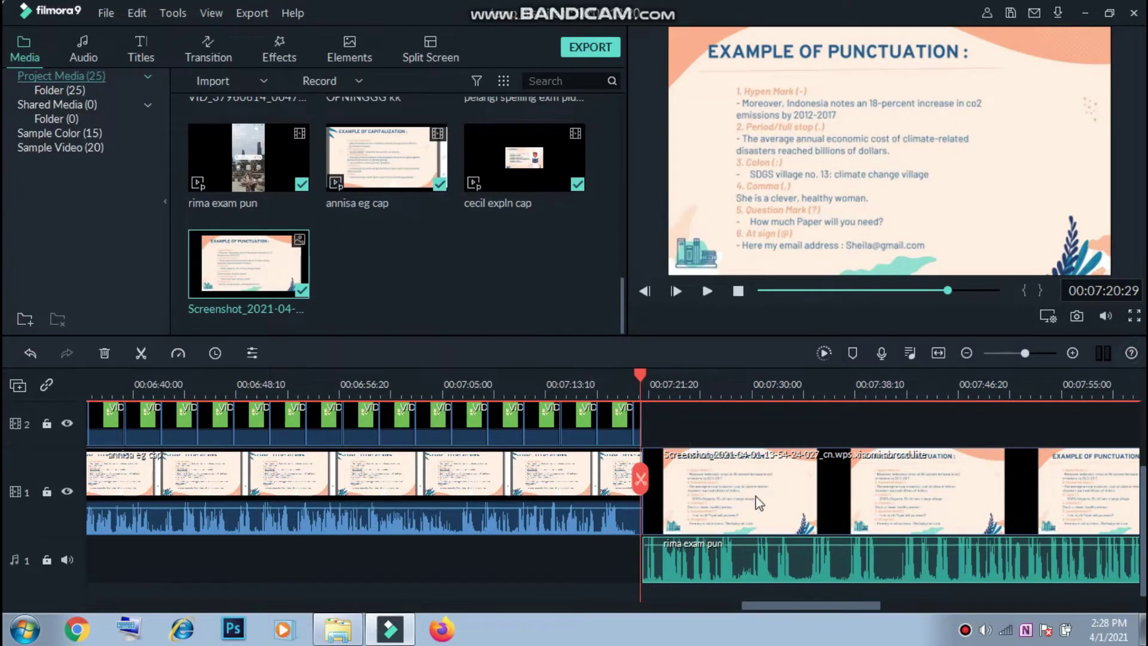
pyautogui.click(557, 564)
pyautogui.press('space')
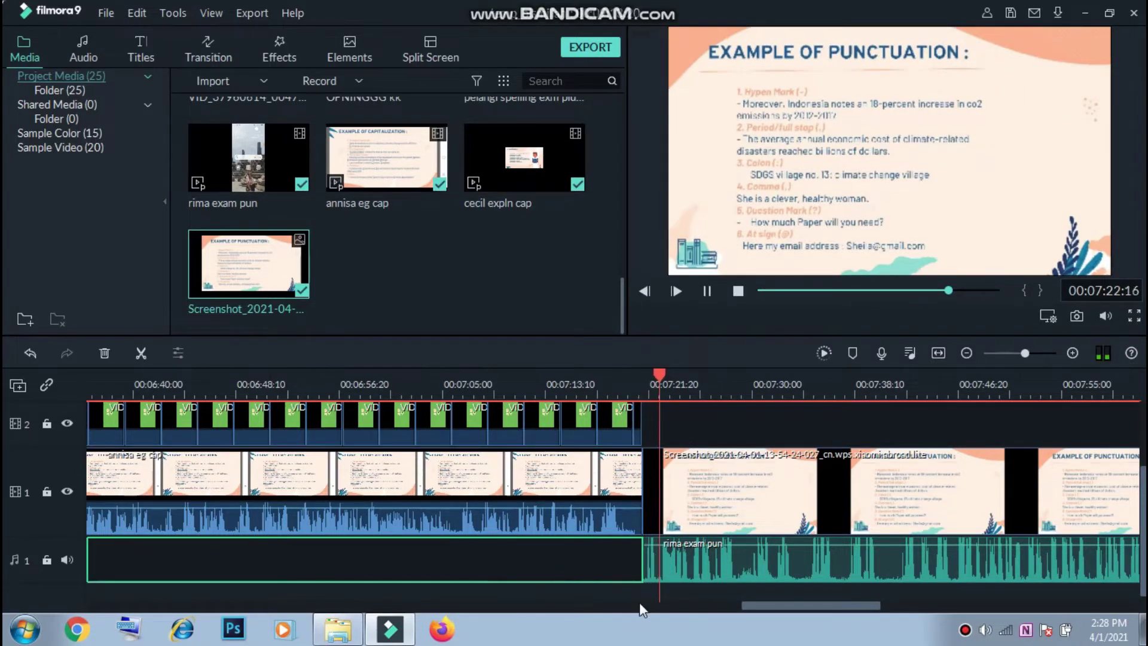
pyautogui.click(727, 594)
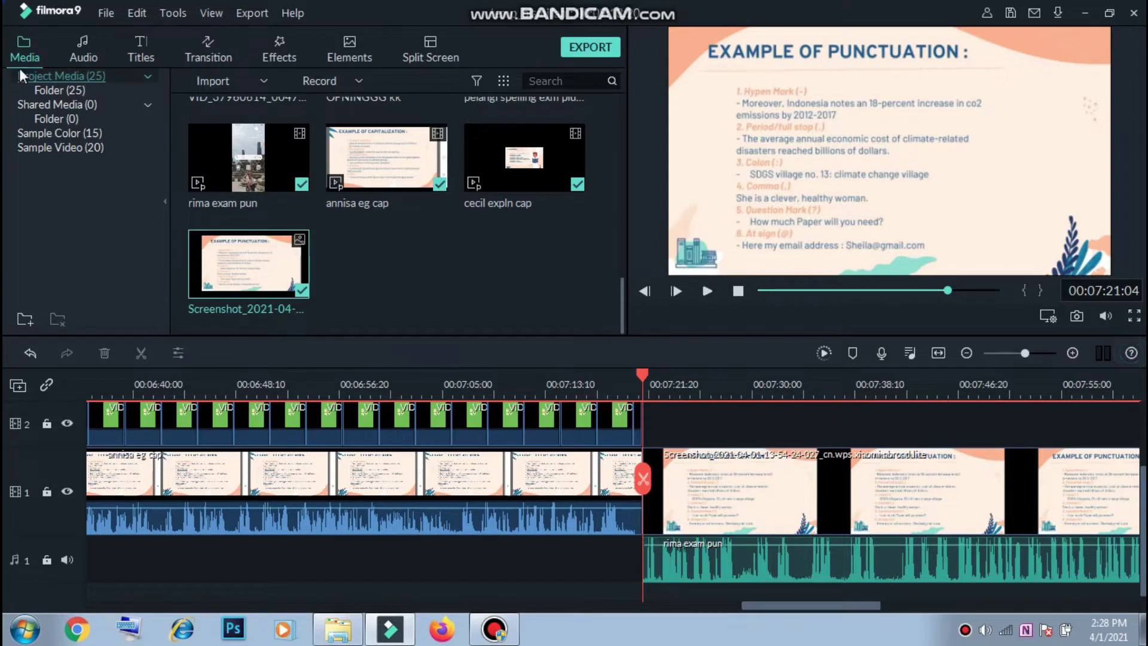
# Find the triple exclamation mark clip VID_37690730_1101 in the project media and place it on video track 2 at 00:07:21:04.
pyautogui.scroll(5, 299, 196)
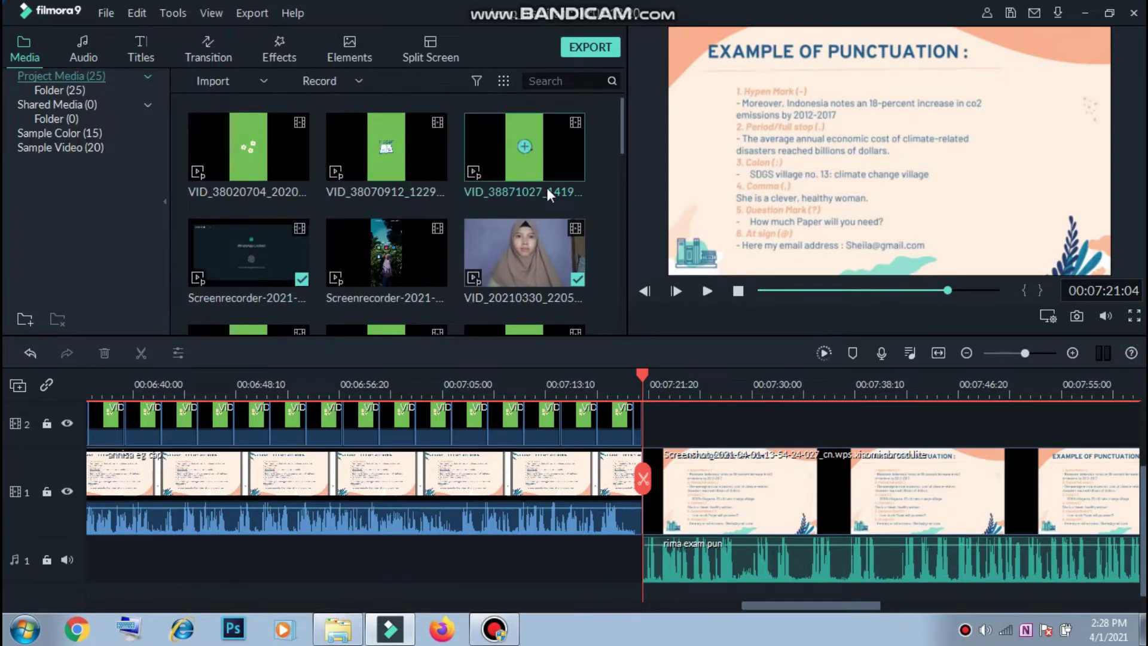
pyautogui.scroll(-3, 546, 197)
pyautogui.scroll(-5, 543, 206)
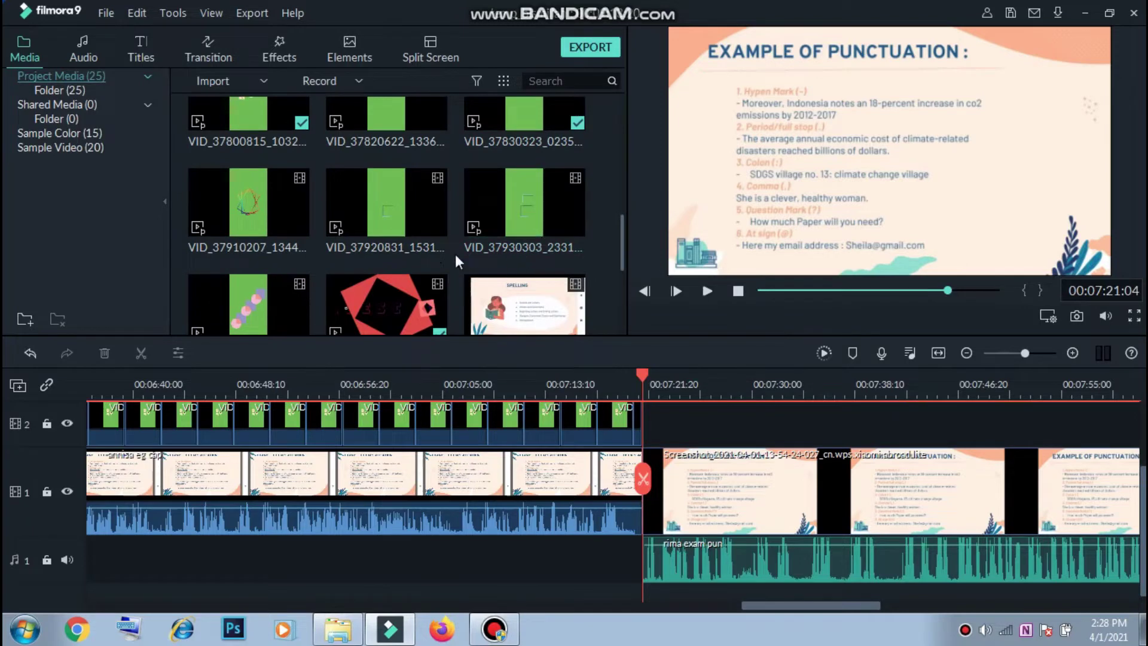
pyautogui.scroll(-3, 408, 232)
pyautogui.scroll(3, 406, 231)
pyautogui.scroll(3, 349, 192)
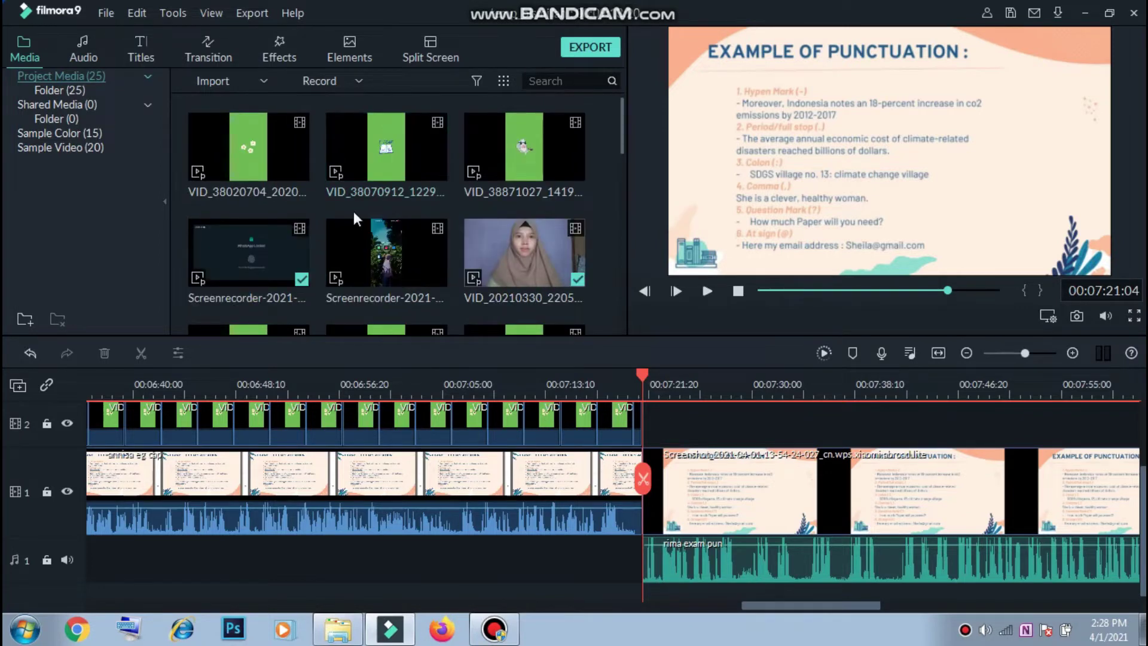
pyautogui.scroll(-2, 359, 228)
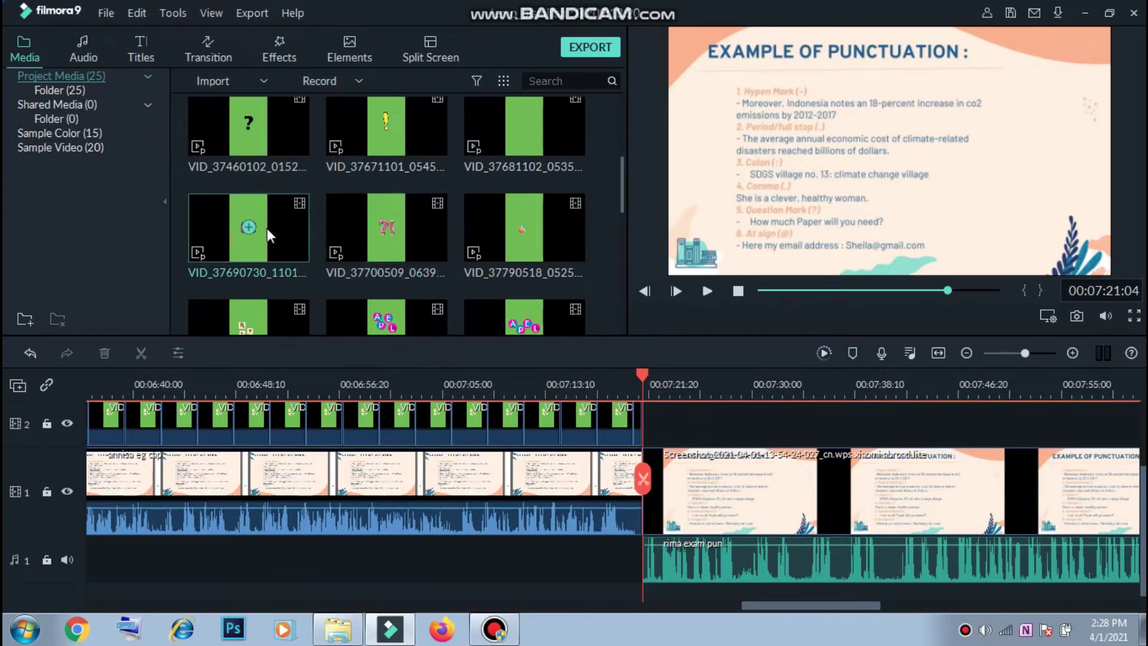
pyautogui.moveTo(267, 224); pyautogui.dragTo(661, 409)
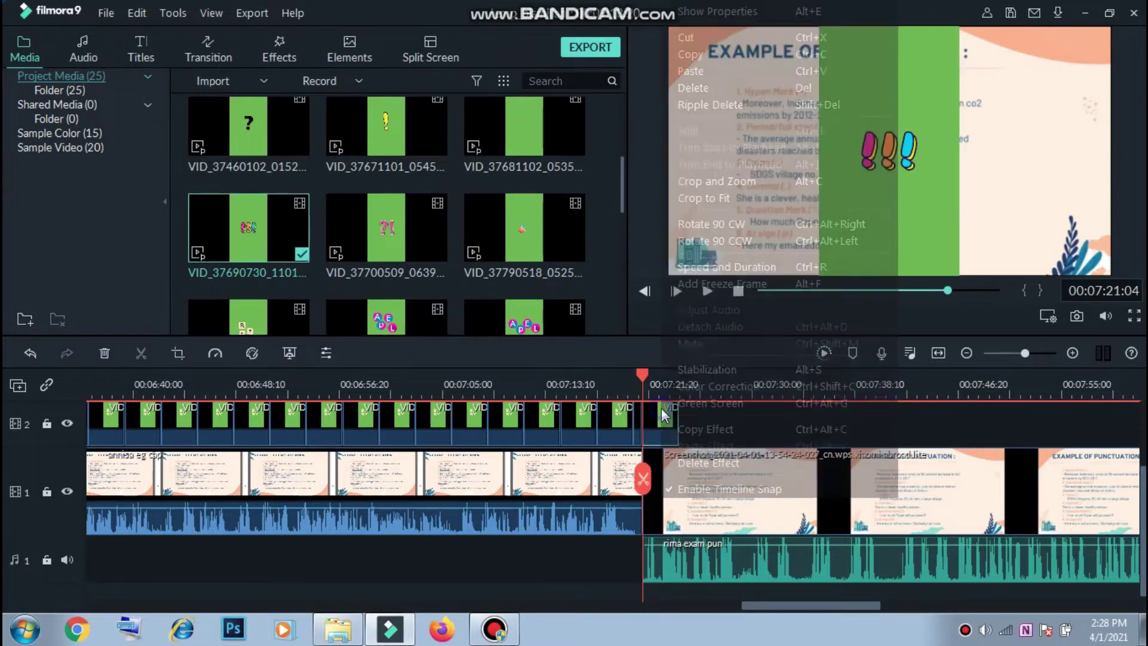
# Apply Green Screen to the exclamation mark clip with the chroma key offset at 100.
pyautogui.rightClick(666, 408)
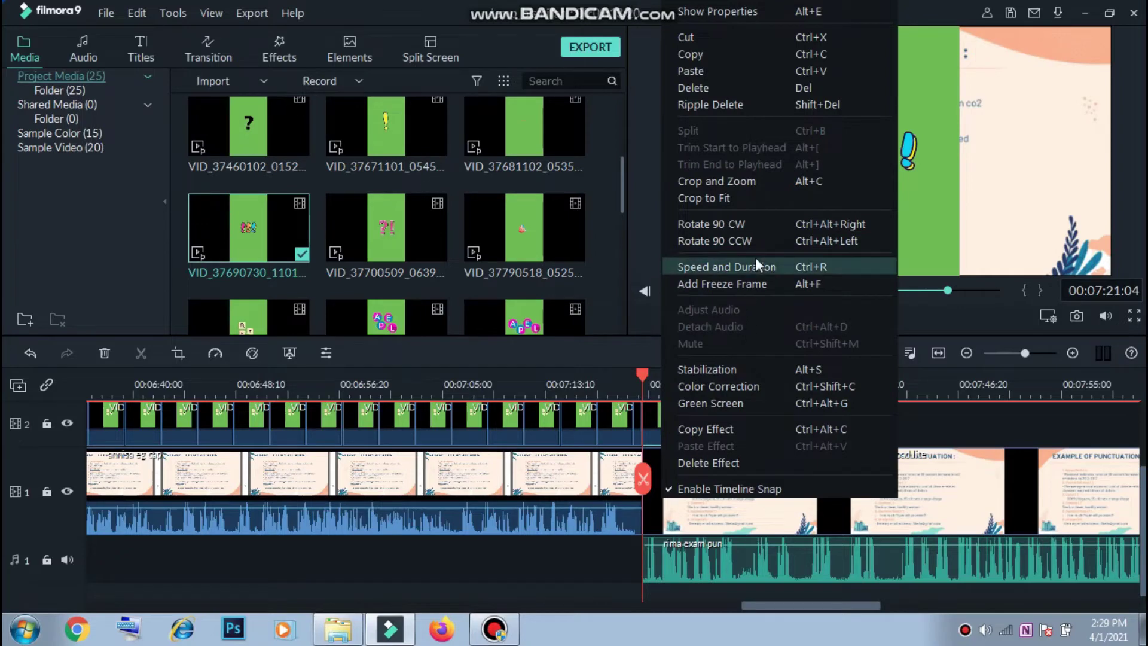
pyautogui.click(763, 404)
pyautogui.moveTo(328, 217); pyautogui.dragTo(486, 231)
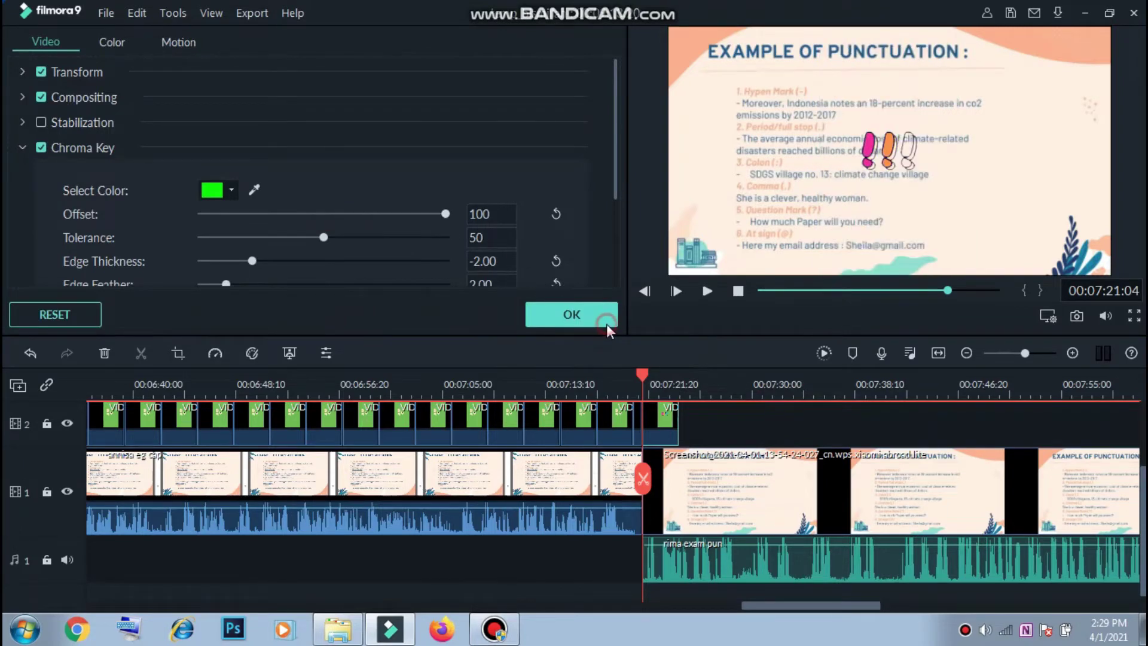
# Move the exclamation mark overlay in the preview to the empty area beside the punctuation text.
pyautogui.click(880, 165)
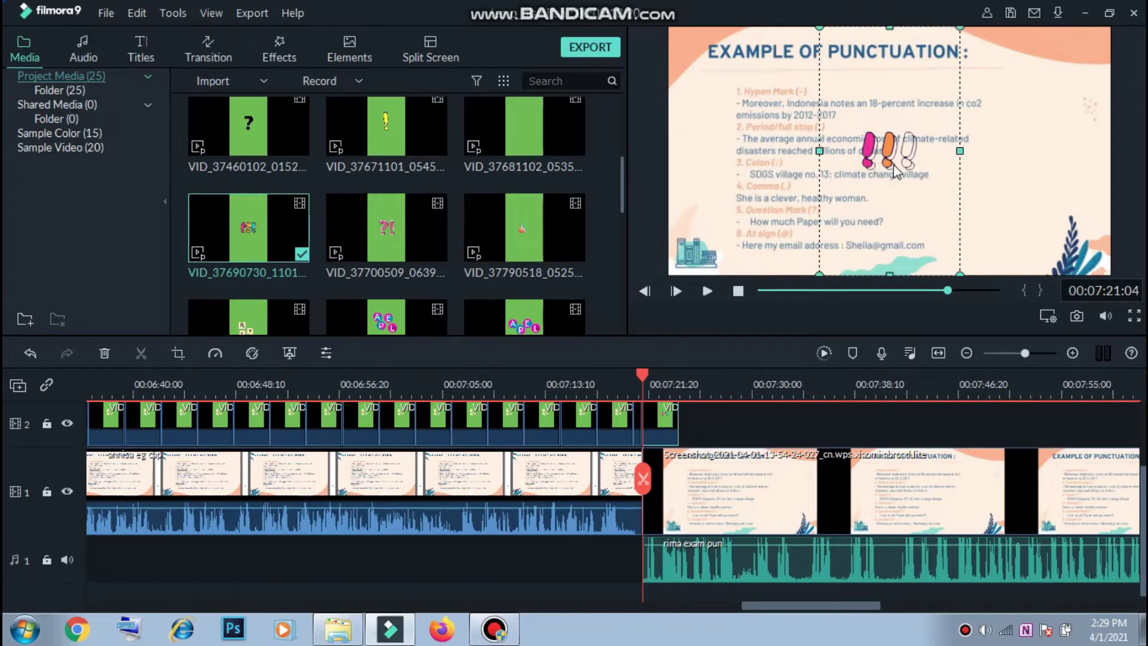
pyautogui.moveTo(895, 172); pyautogui.dragTo(900, 172)
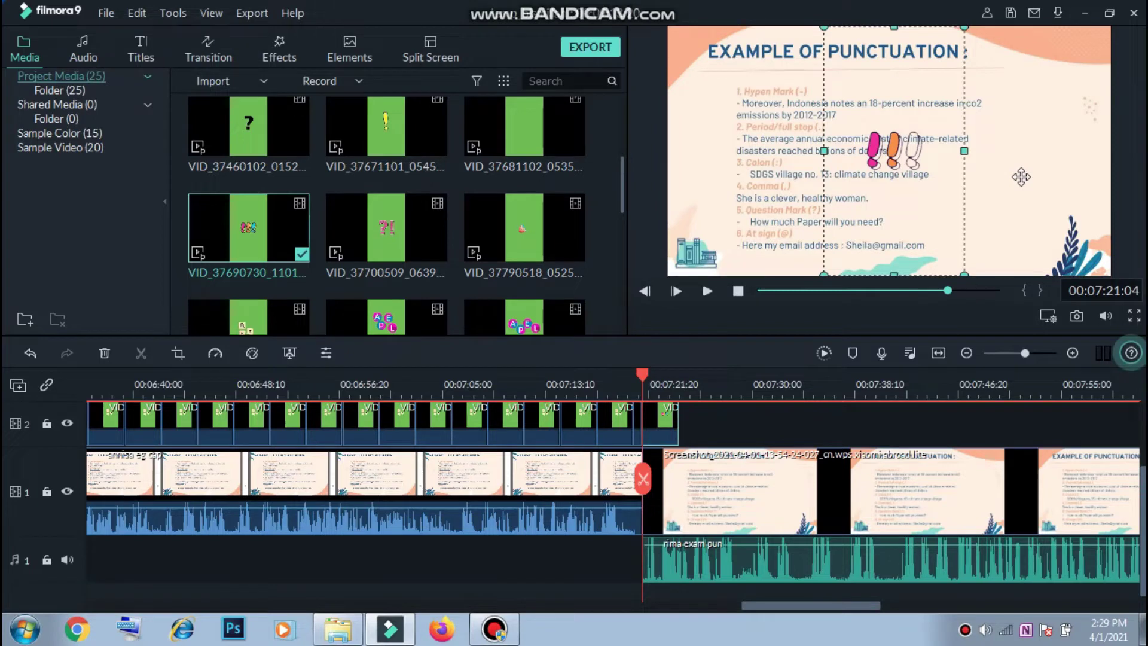
pyautogui.moveTo(1022, 177); pyautogui.dragTo(1066, 145)
pyautogui.click(705, 489)
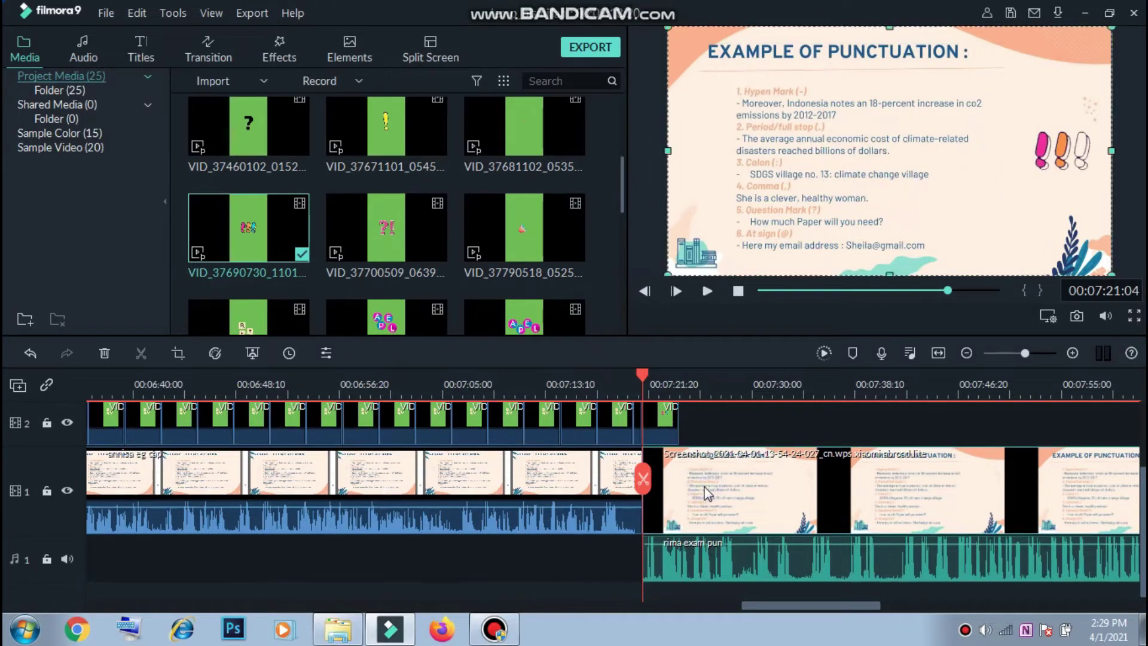
# Set the exclamation mark clip's chroma key offset to 10.
pyautogui.doubleClick(668, 422)
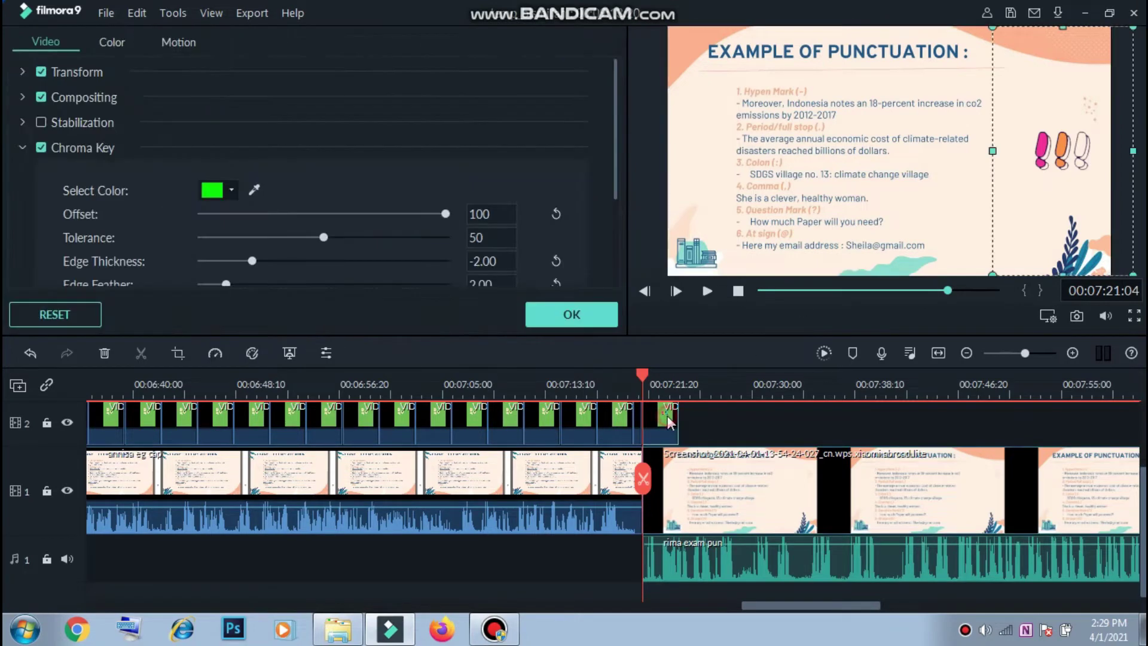
pyautogui.moveTo(400, 214); pyautogui.dragTo(332, 224)
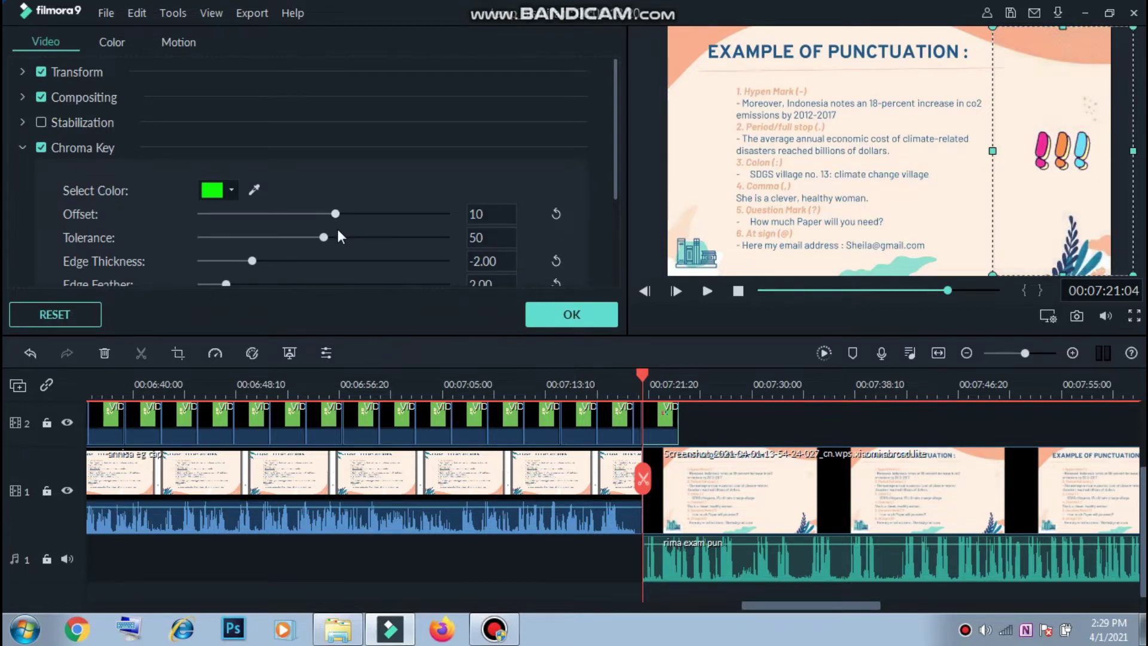
pyautogui.click(572, 315)
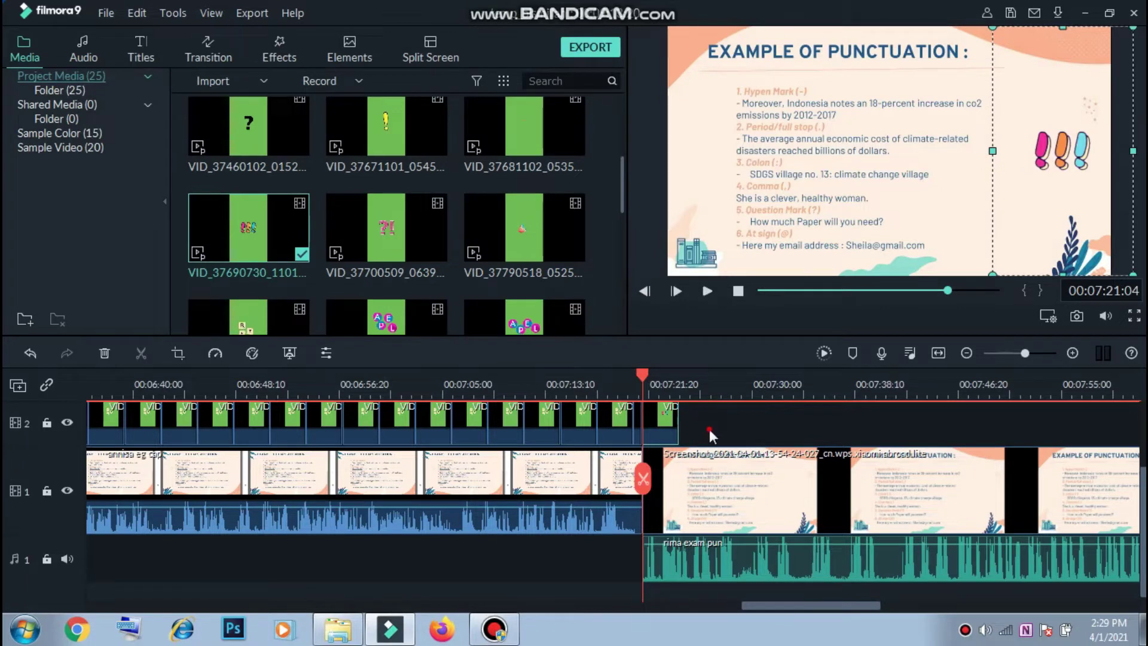
# Select the exclamation mark clip, then position the playhead at its end, 00:07:24:02.
pyautogui.click(670, 419)
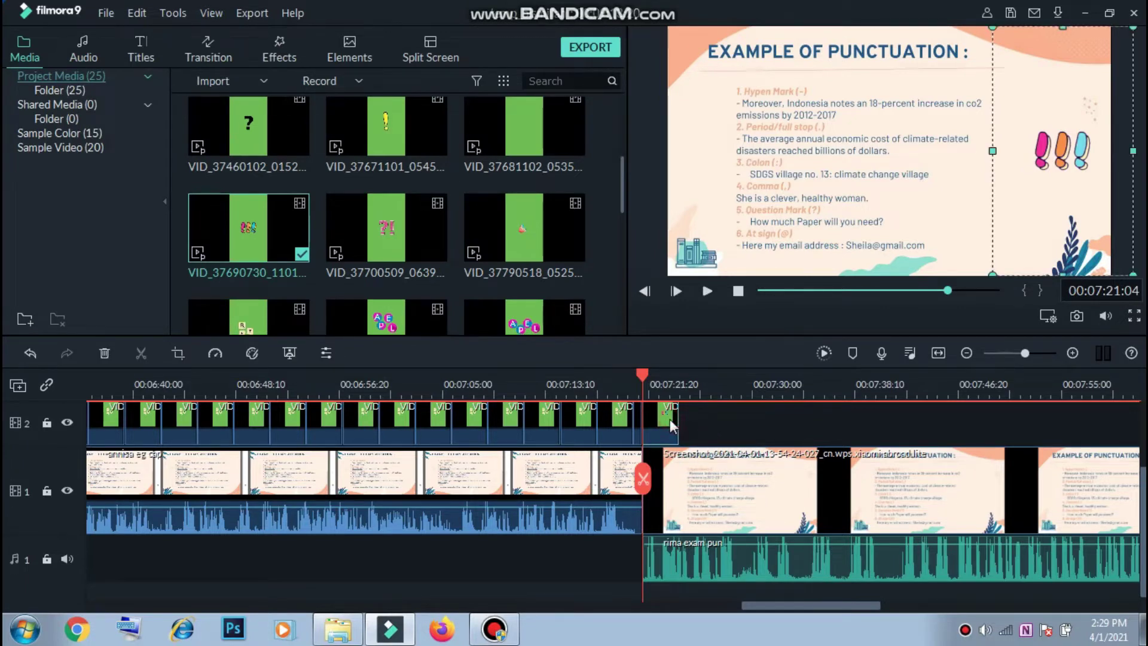
pyautogui.click(781, 406)
pyautogui.press('Down')
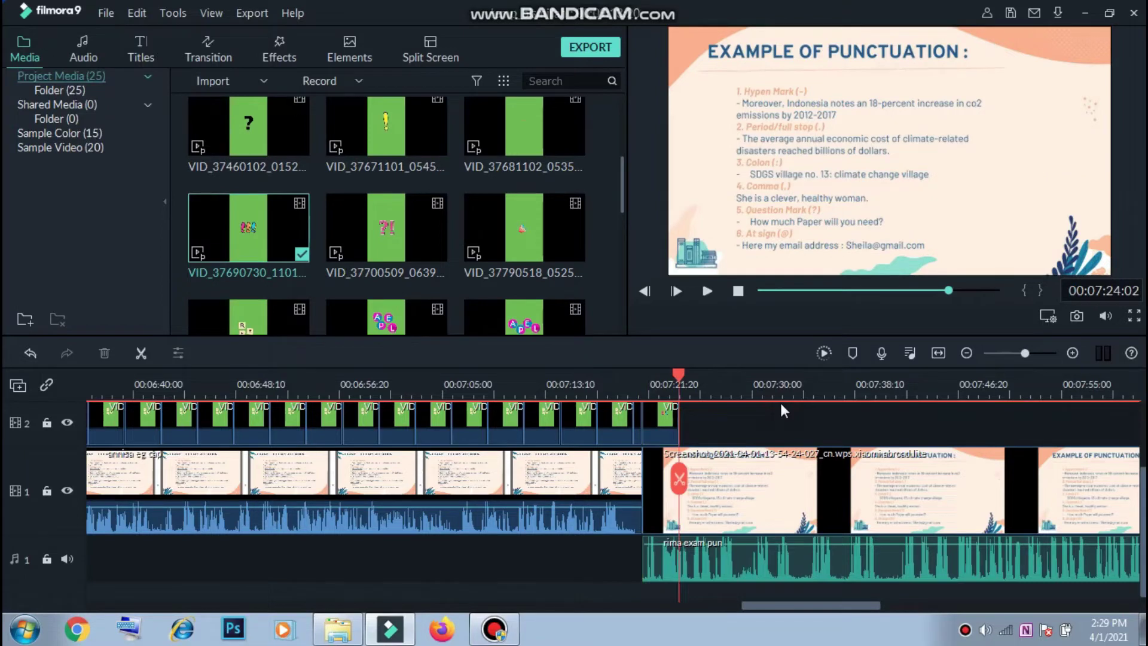
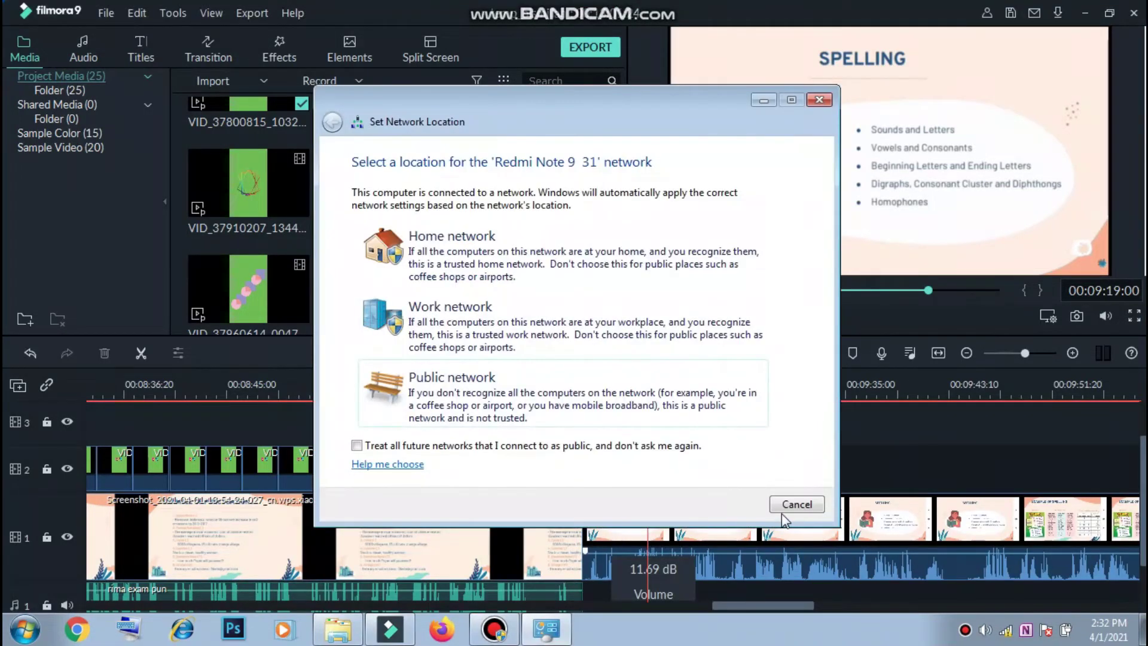
# Cancel the Set Network Location prompt, then bring up the Bandicam window and minimize it.
pyautogui.click(785, 507)
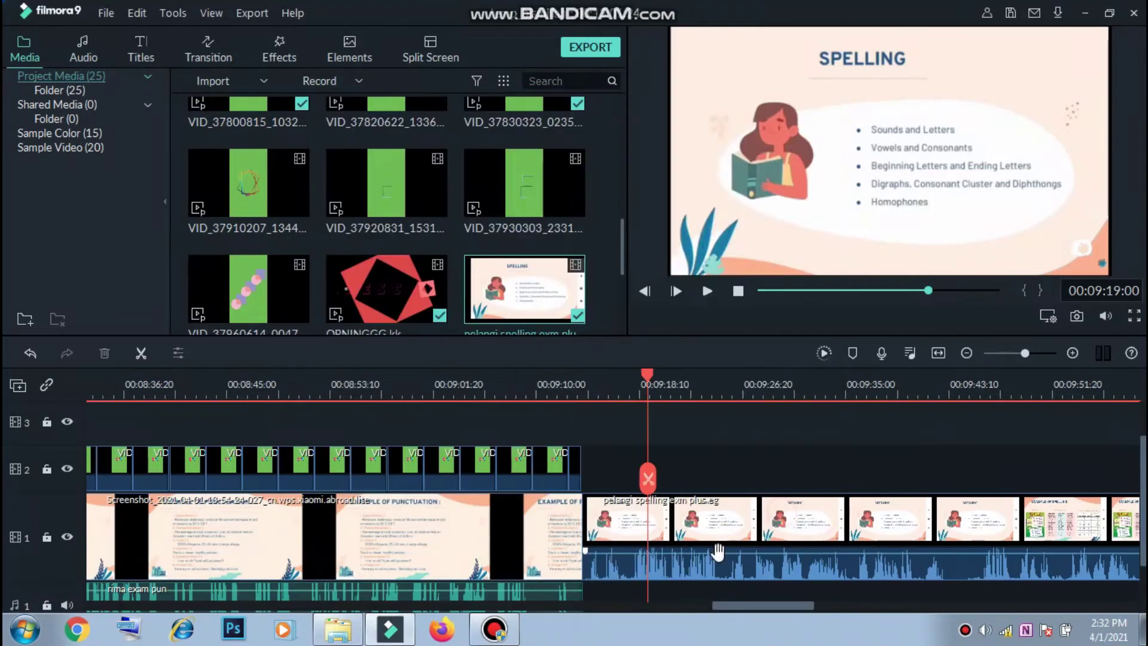
pyautogui.click(429, 634)
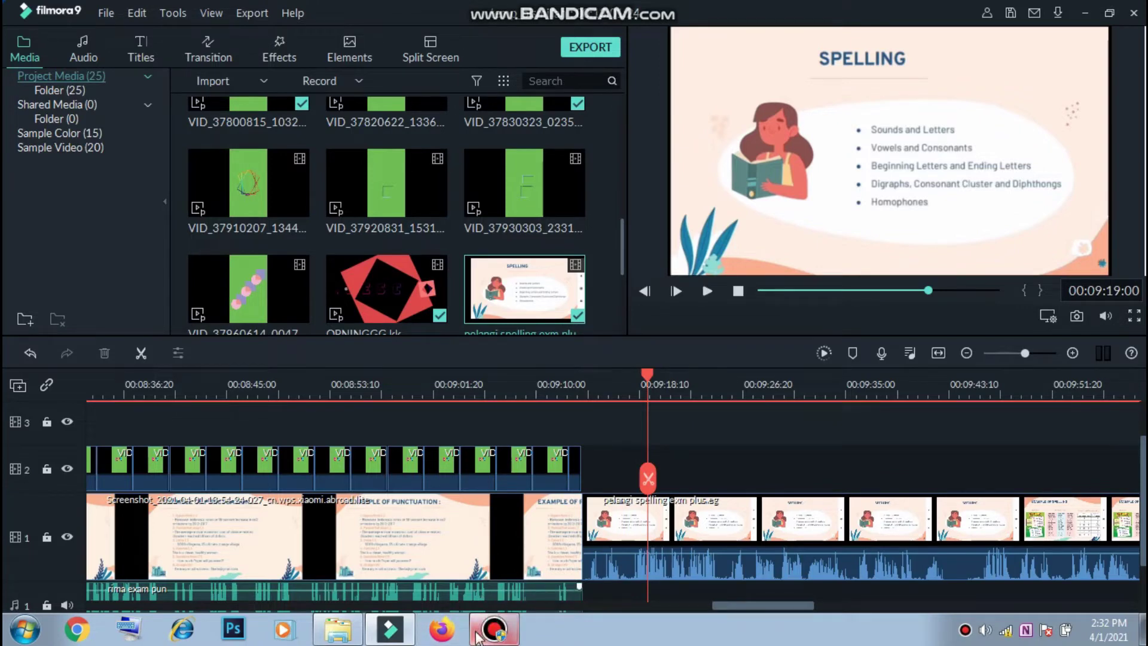
pyautogui.moveTo(477, 634)
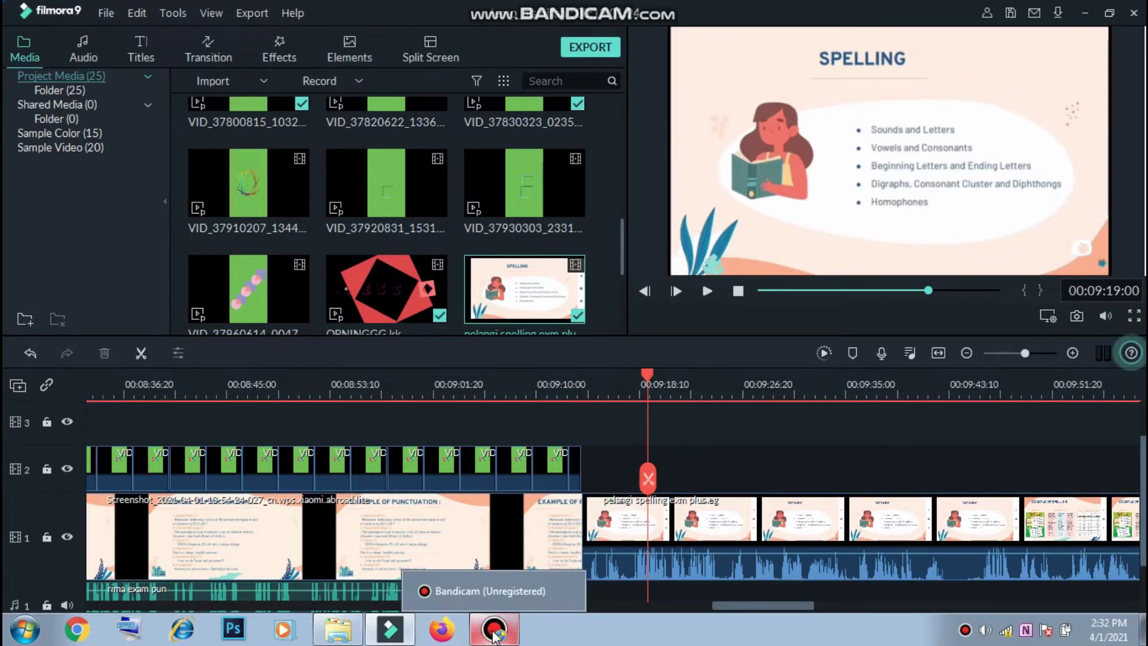
pyautogui.click(494, 631)
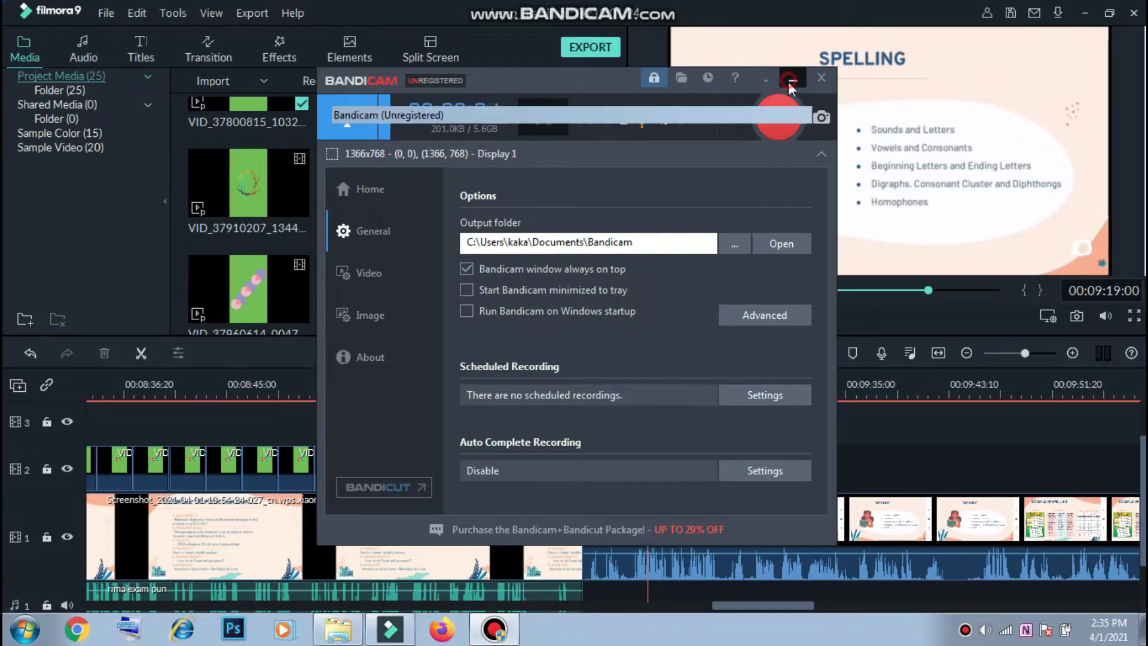
pyautogui.click(789, 82)
# Detach the audio from the pelangi spelling exm plus eg clip that follows the punctuation section.
pyautogui.press('Up')
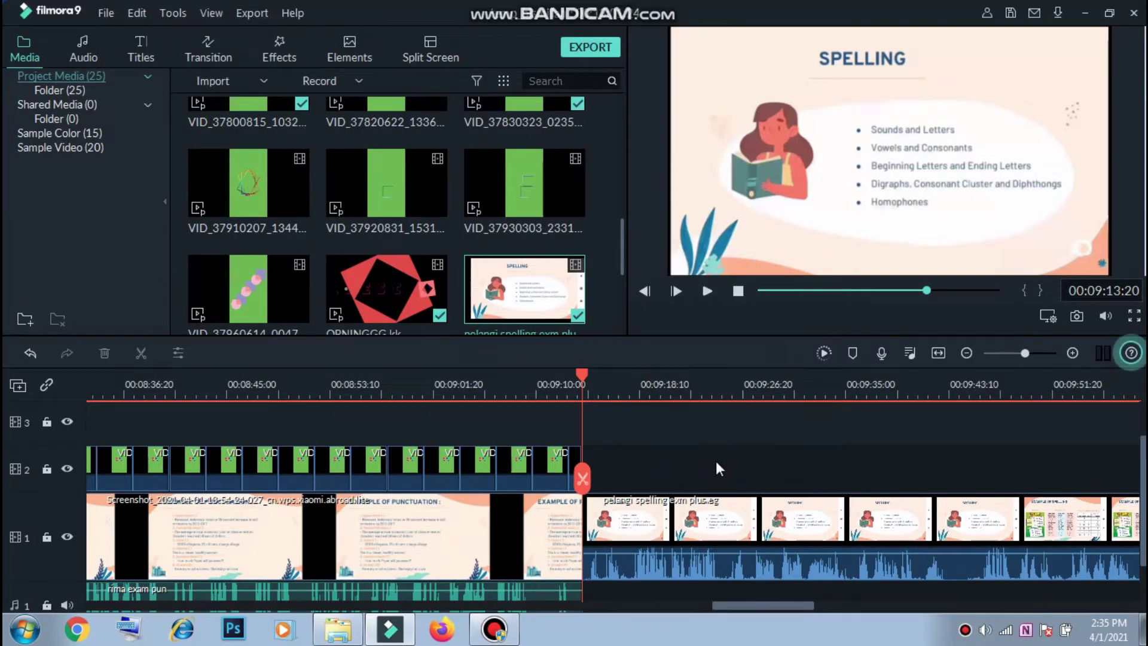
pyautogui.scroll(-3, 588, 213)
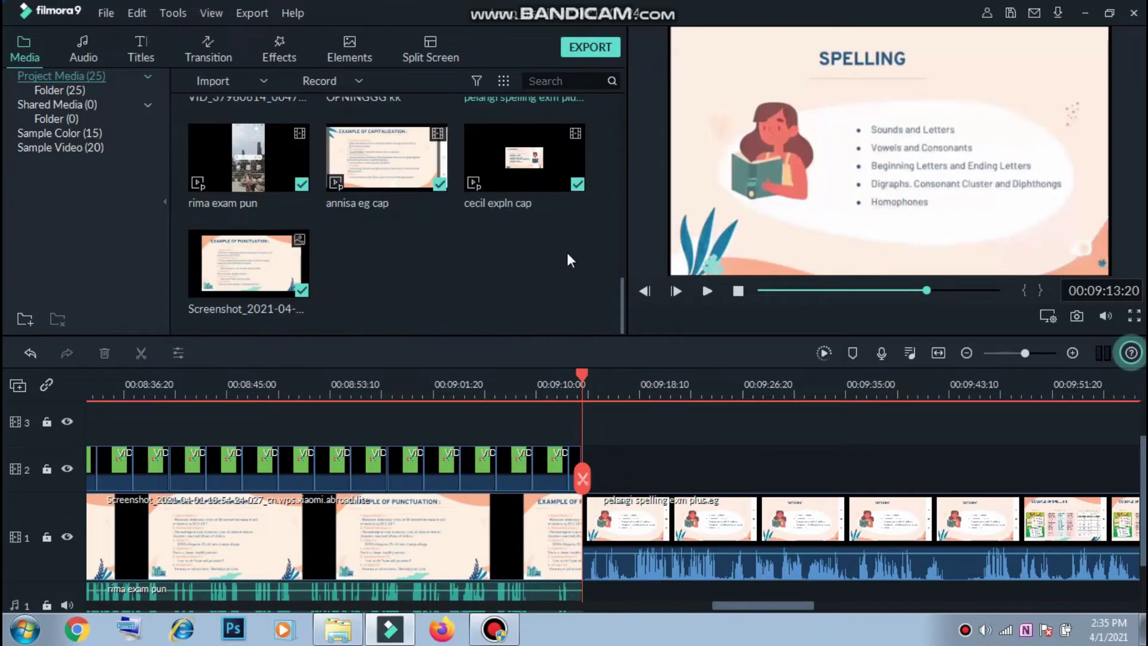
pyautogui.scroll(3, 567, 253)
pyautogui.scroll(-1, 650, 454)
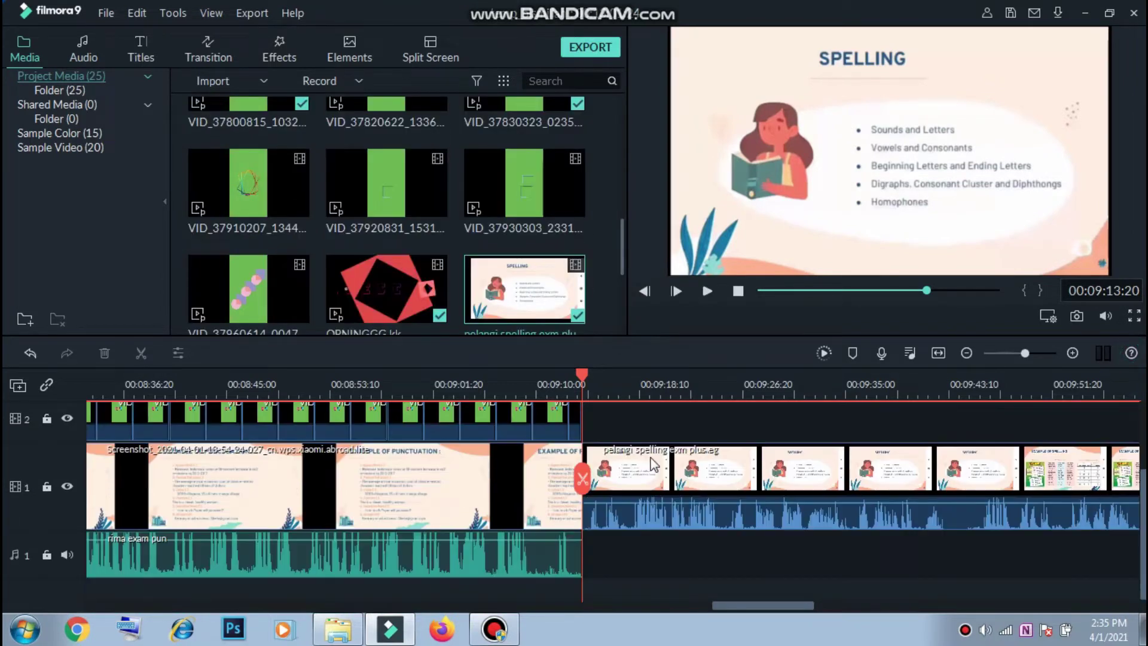
pyautogui.rightClick(648, 460)
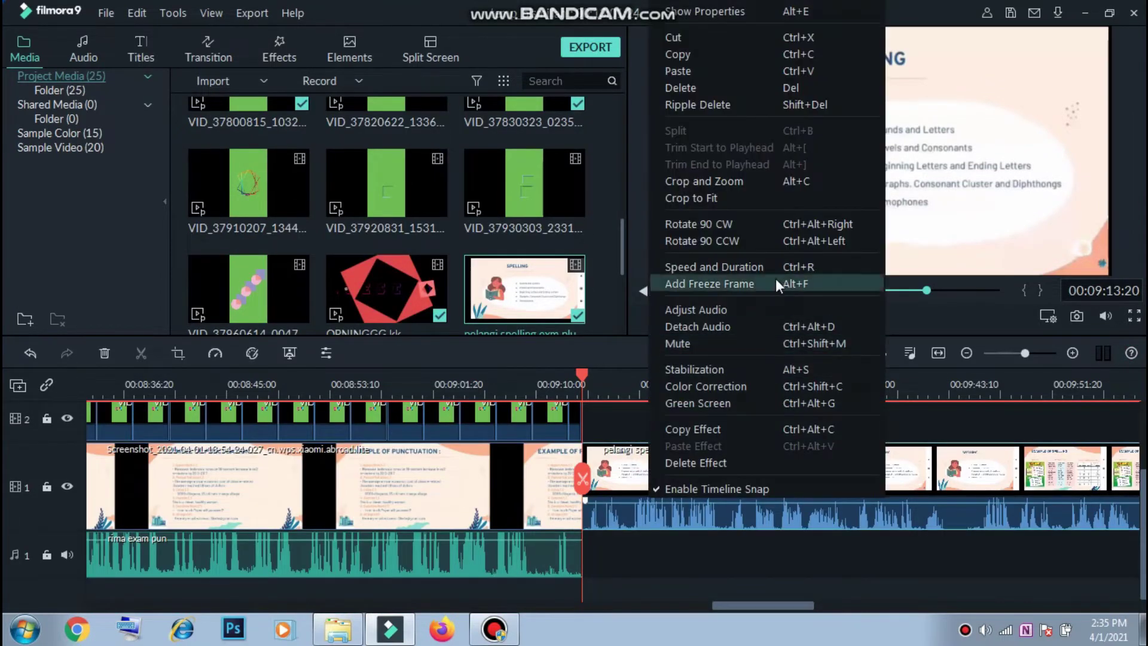
pyautogui.click(744, 326)
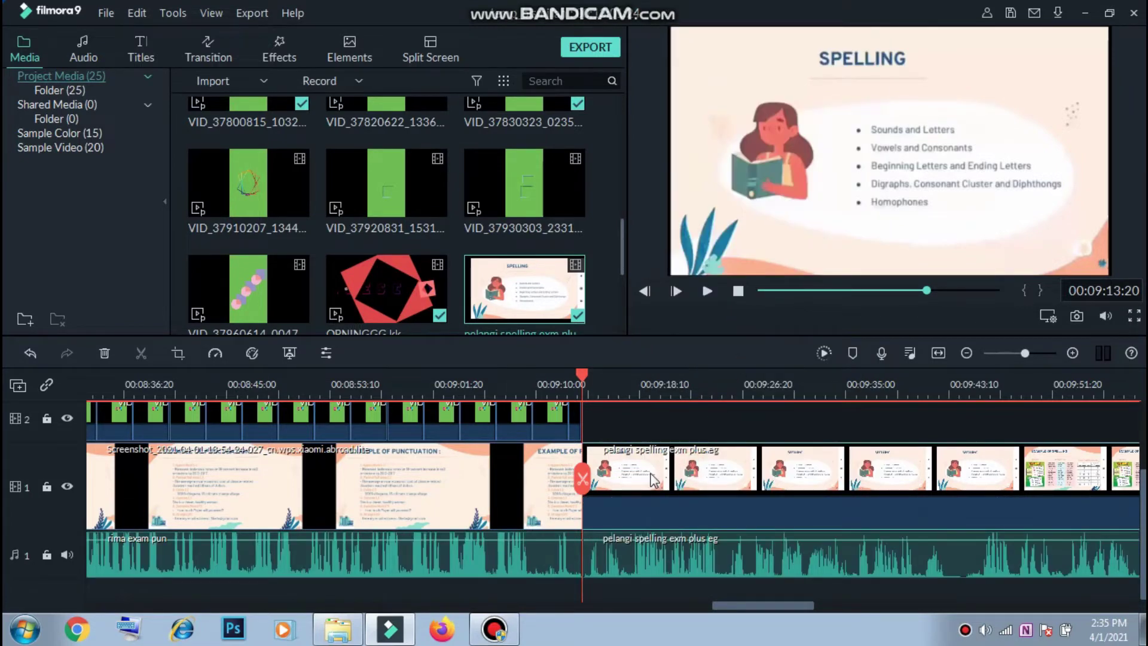
pyautogui.moveTo(651, 478)
pyautogui.mouseDown()
pyautogui.moveTo(665, 482)
pyautogui.moveTo(630, 482)
pyautogui.mouseUp()
pyautogui.moveTo(632, 559); pyautogui.dragTo(817, 554)
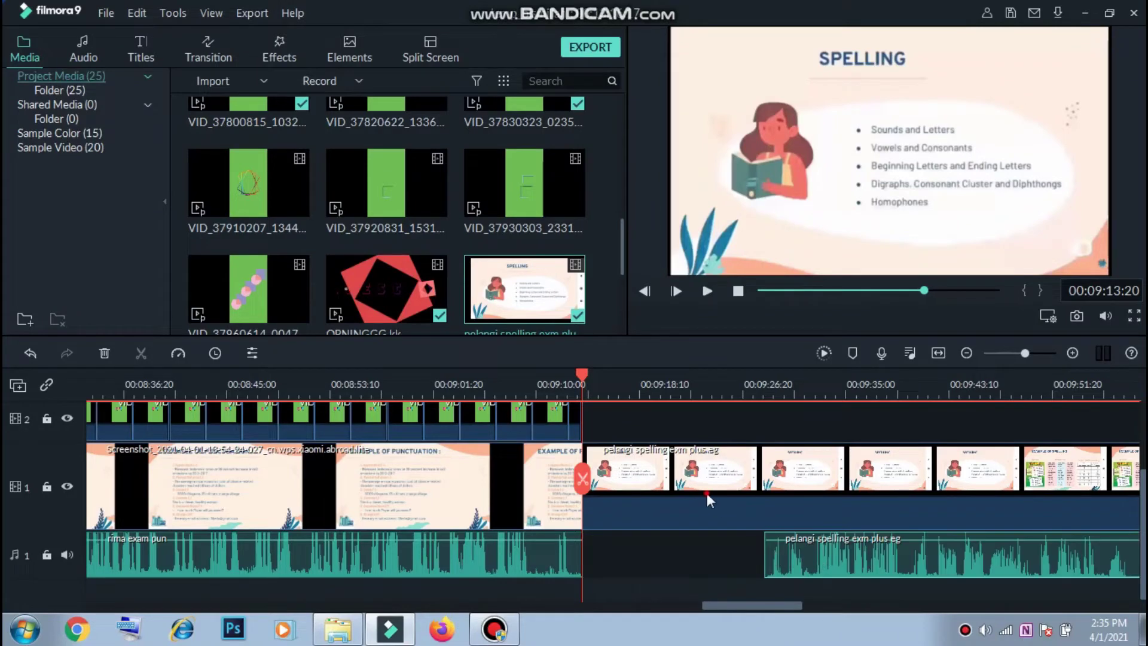
pyautogui.press('space')
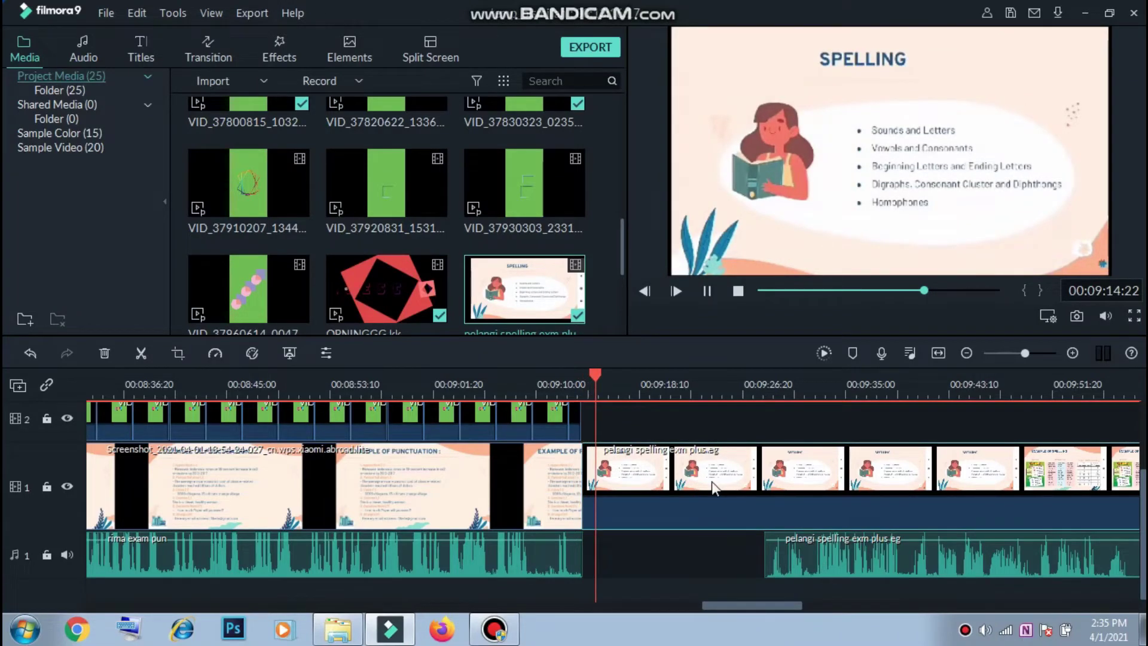
pyautogui.moveTo(687, 490); pyautogui.dragTo(863, 513)
pyautogui.moveTo(815, 468); pyautogui.dragTo(628, 480)
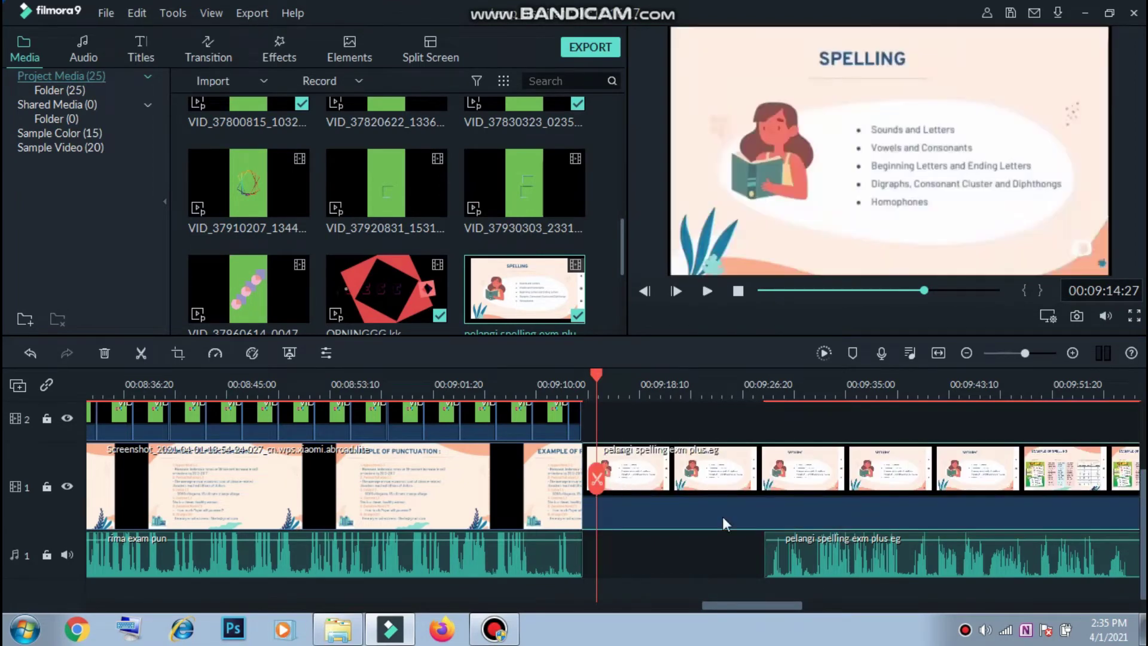
pyautogui.hotkey('ctrl', 'z')
pyautogui.click(686, 472)
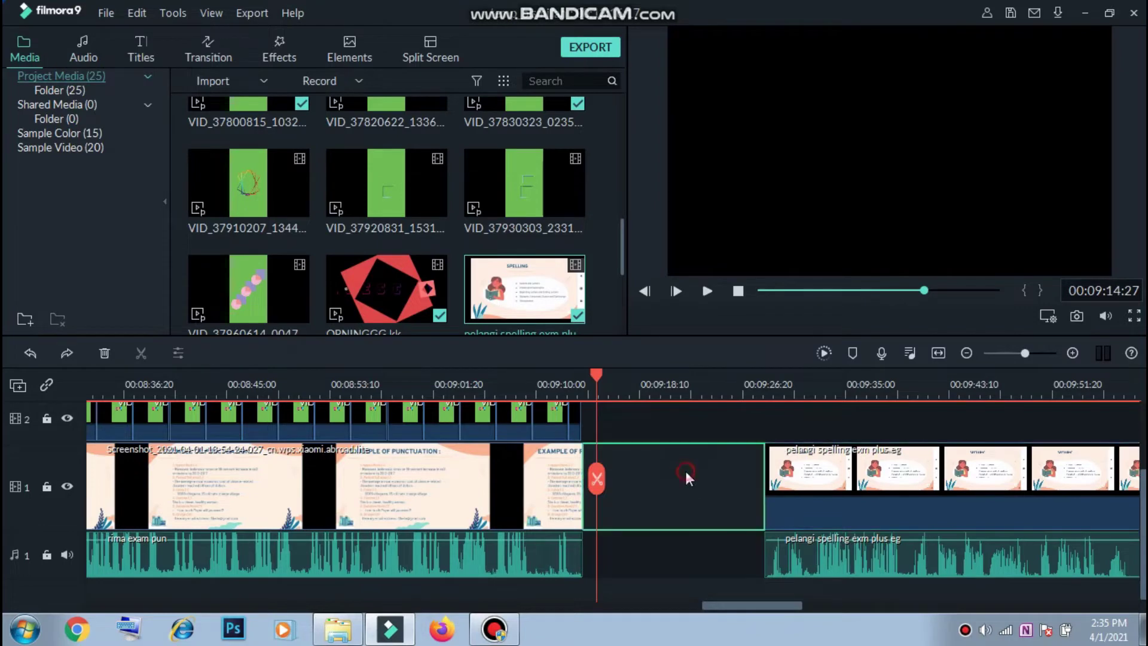
pyautogui.press('Delete')
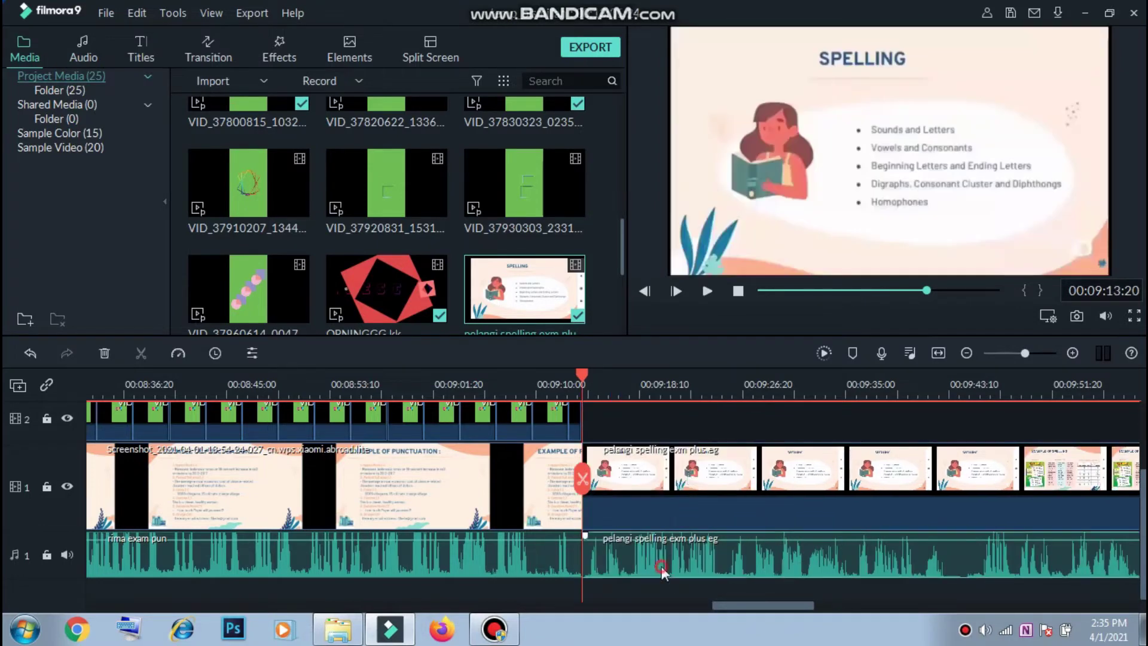
# Shift the detached spelling audio later to leave a gap after the punctuation narration, and slow the spelling video clip to 0.5x.
pyautogui.click(661, 566)
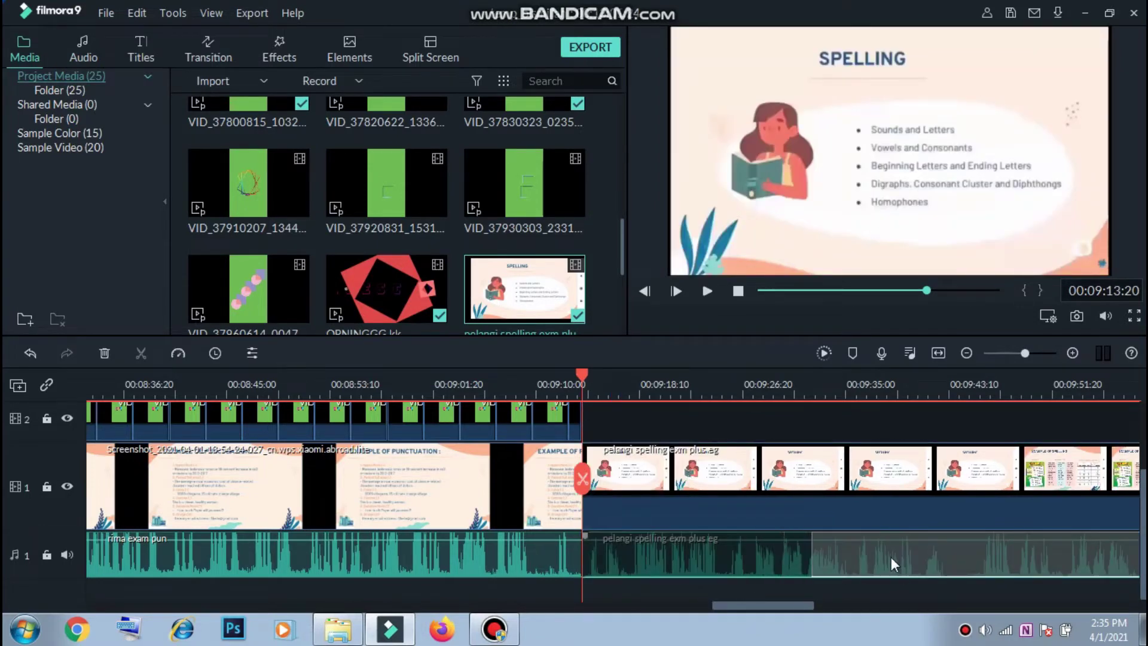
pyautogui.moveTo(892, 559); pyautogui.dragTo(891, 559)
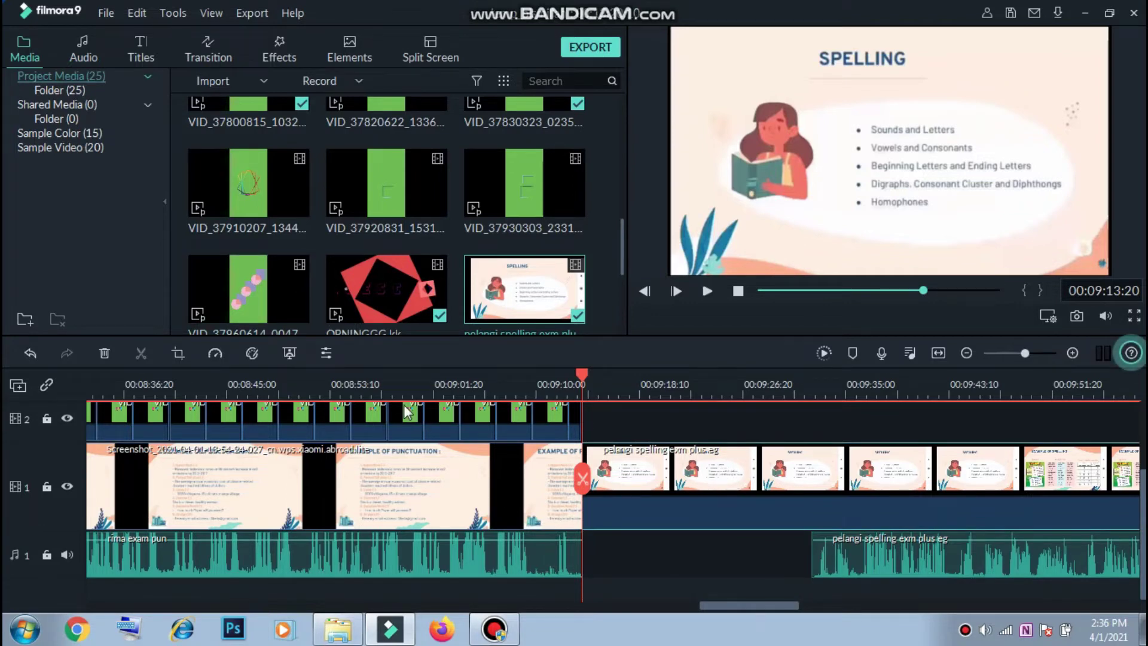
pyautogui.rightClick(640, 489)
pyautogui.click(636, 496)
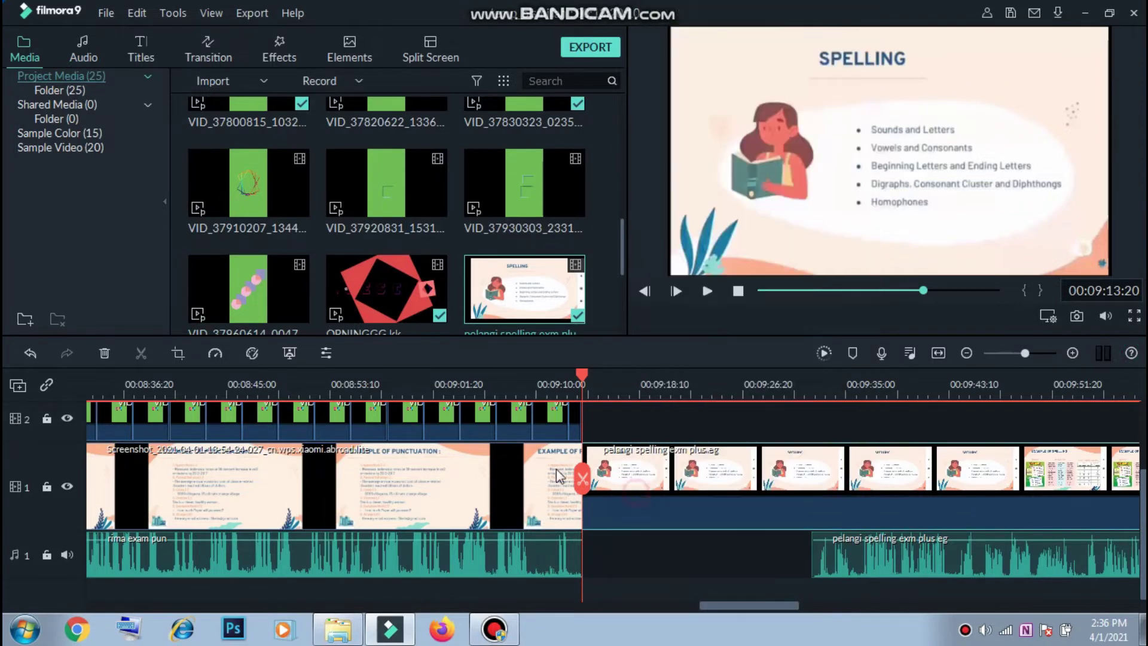
pyautogui.click(222, 354)
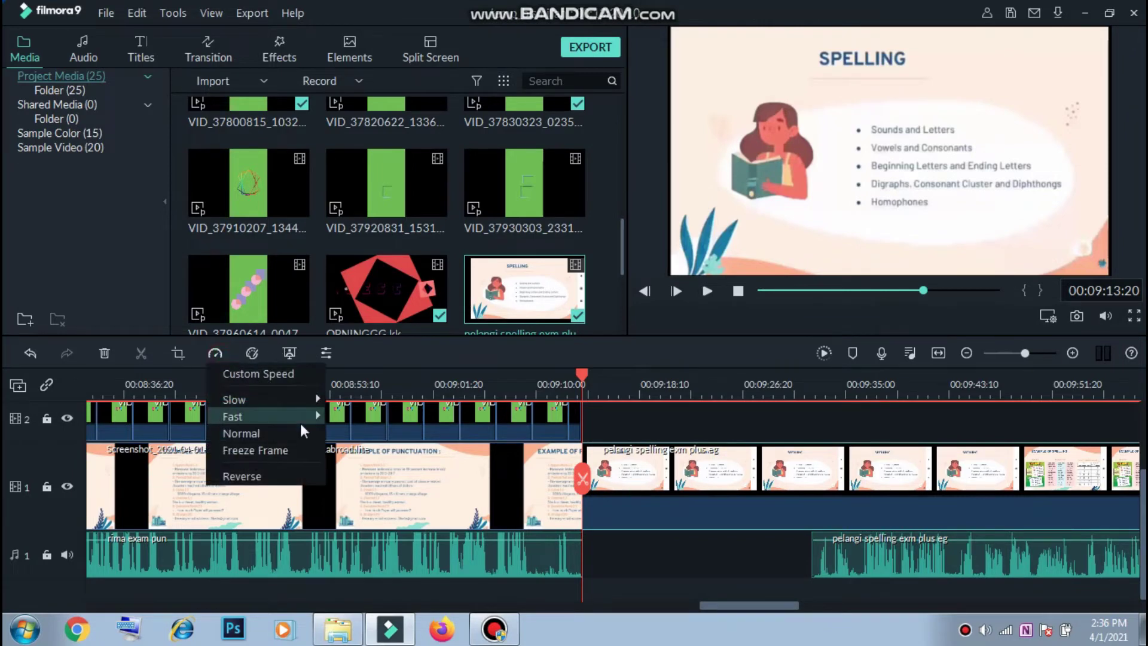
pyautogui.moveTo(314, 400)
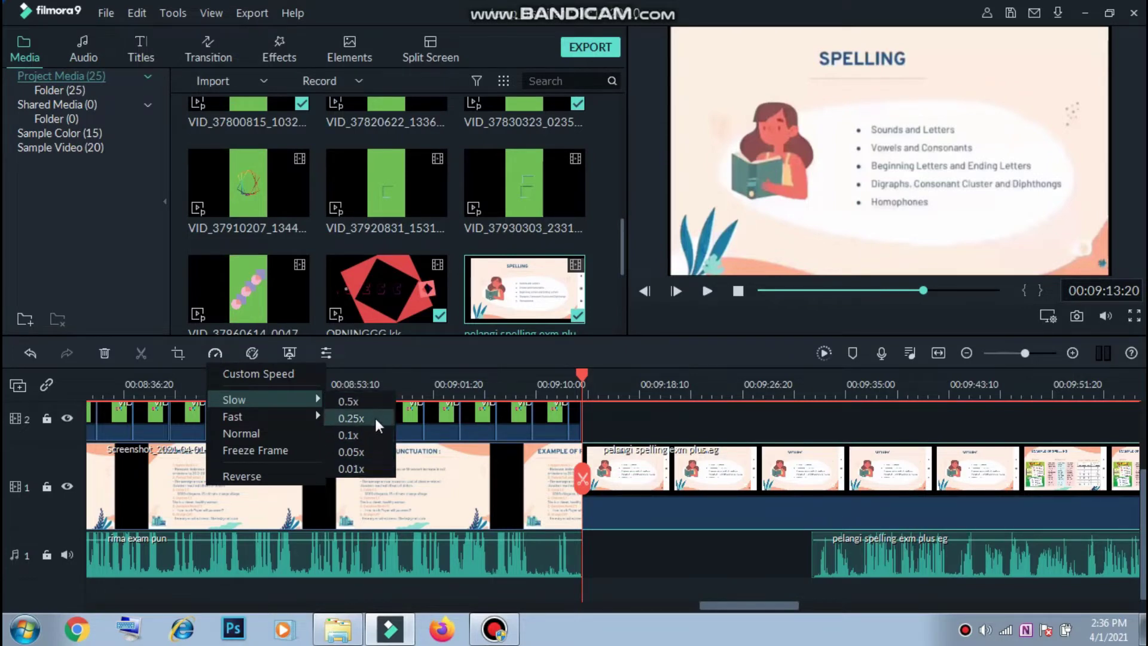
pyautogui.click(377, 399)
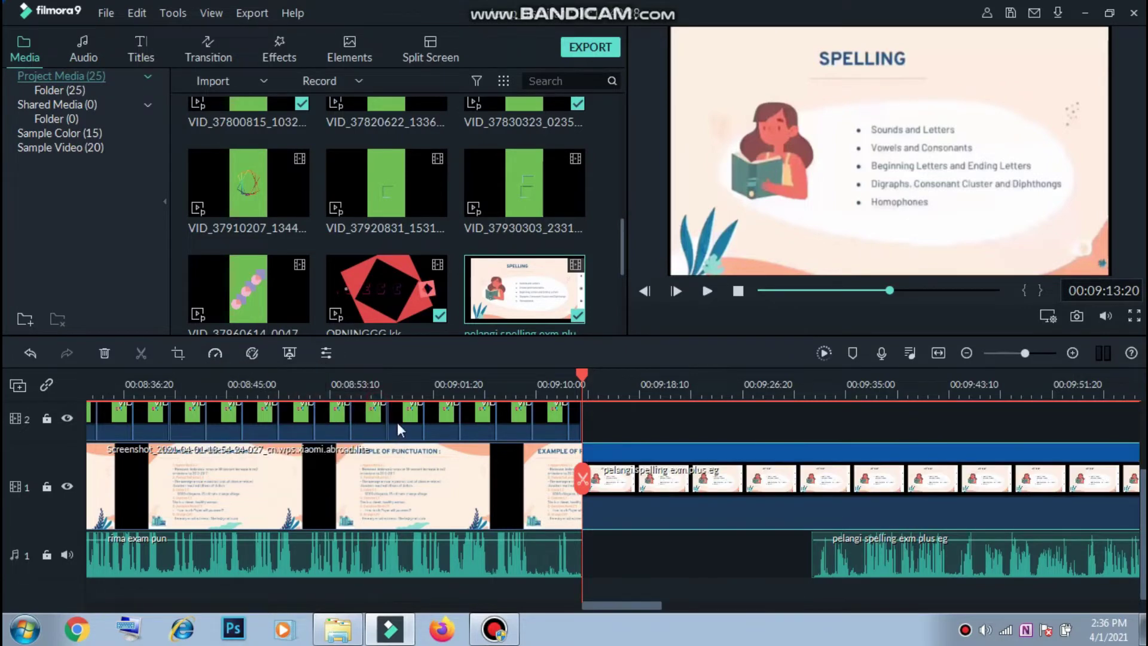
# Play back the start of the slowed spelling clip and the point where its shifted audio begins.
pyautogui.click(653, 544)
pyautogui.press('space')
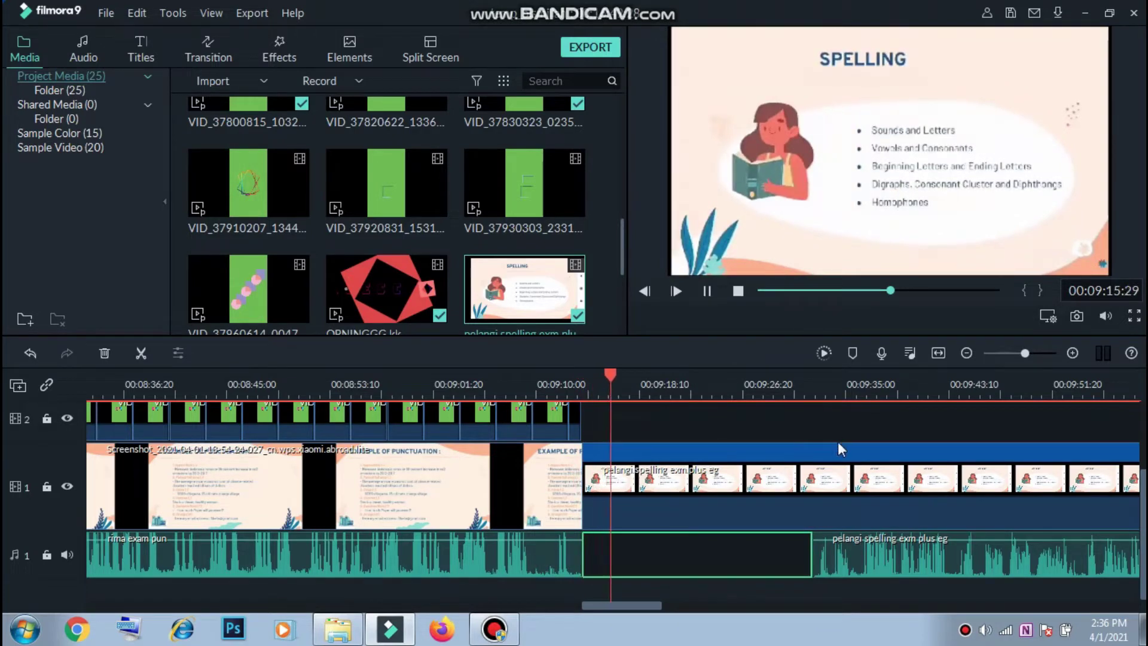
pyautogui.click(804, 396)
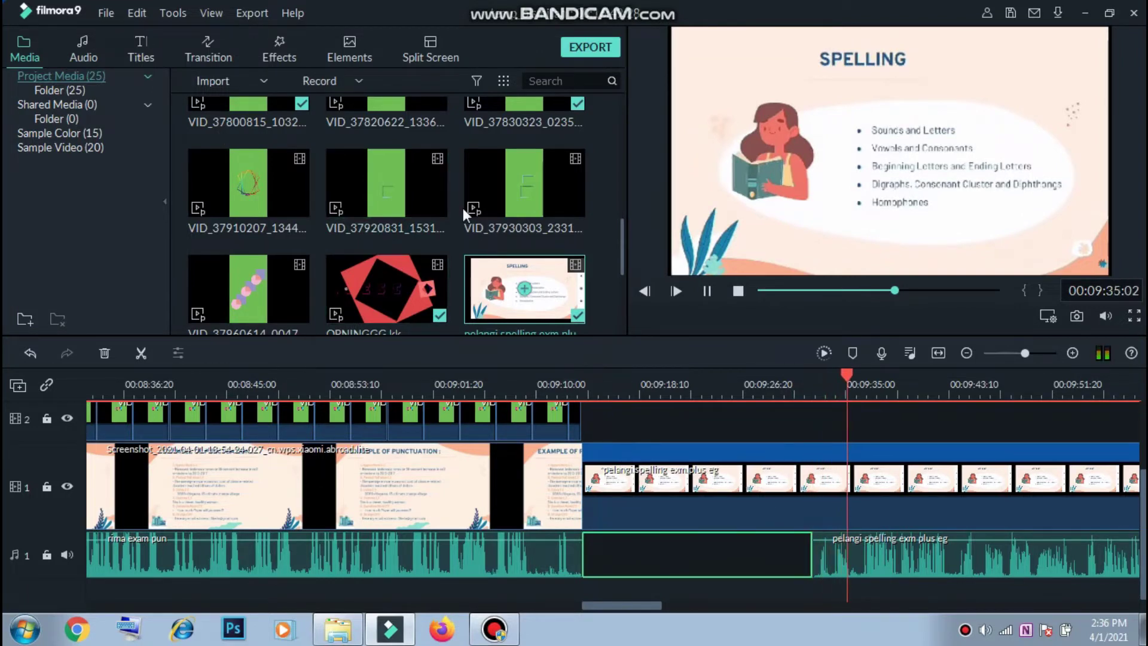
pyautogui.press('space')
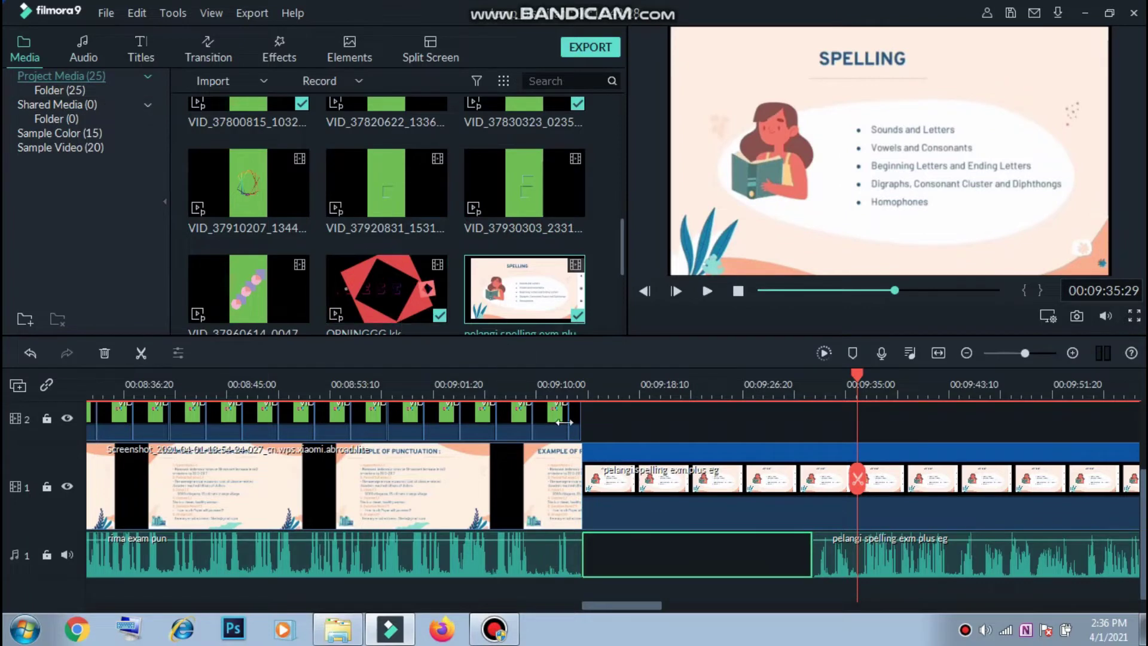
pyautogui.click(682, 393)
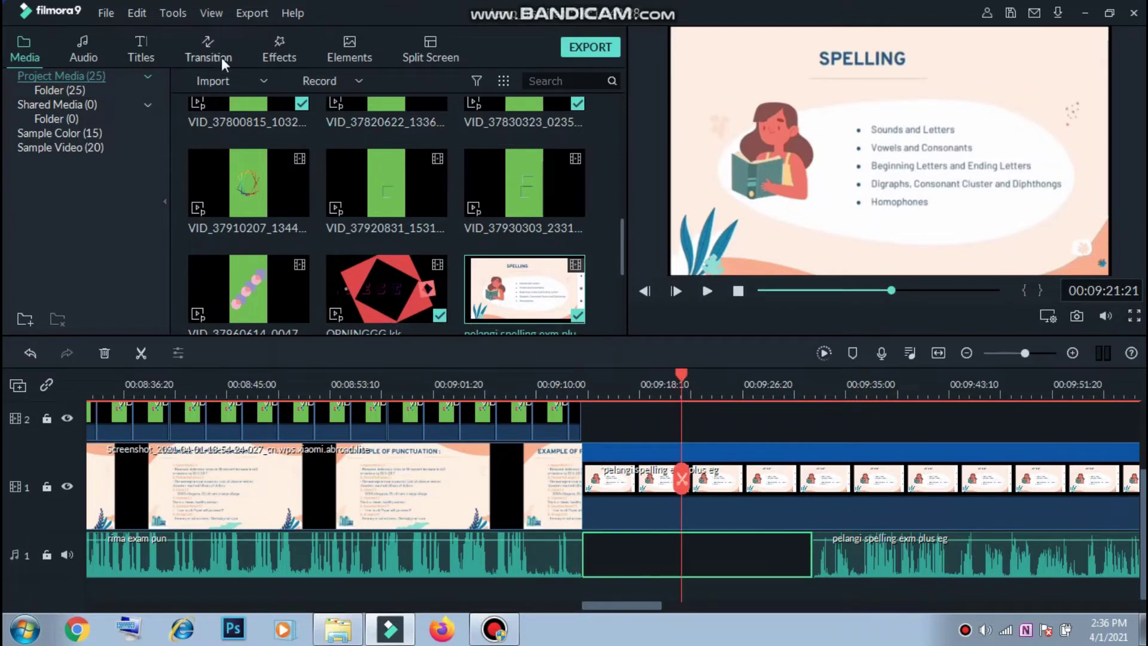
# Add a Page Curl transition between the punctuation slide and the spelling clip.
pyautogui.click(199, 58)
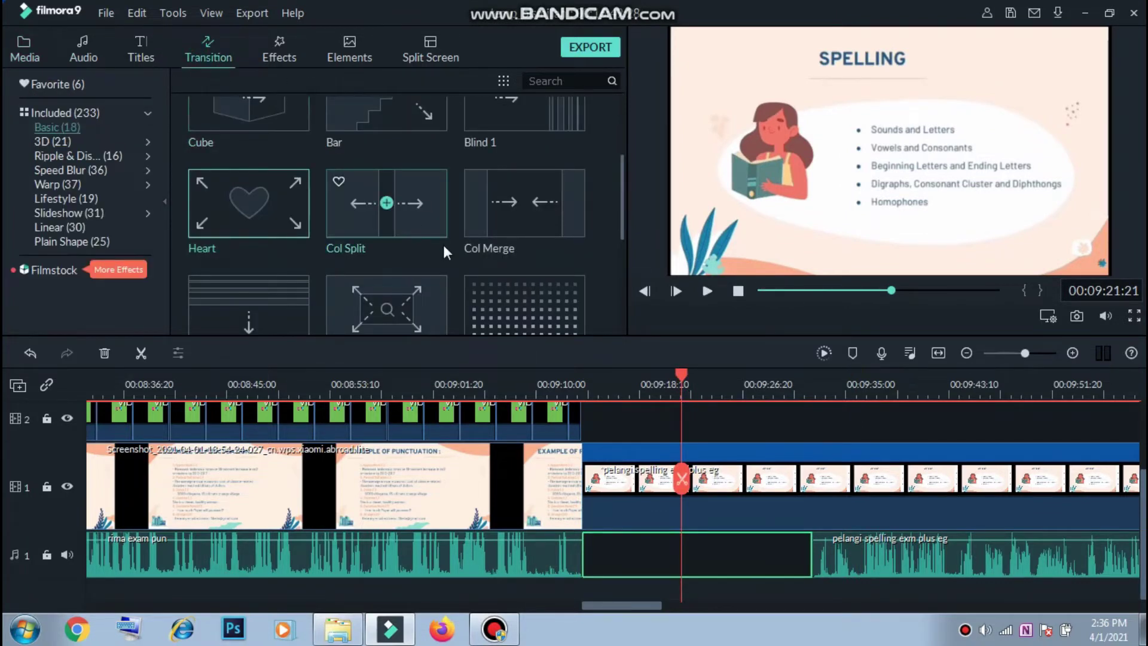
pyautogui.scroll(-5, 521, 254)
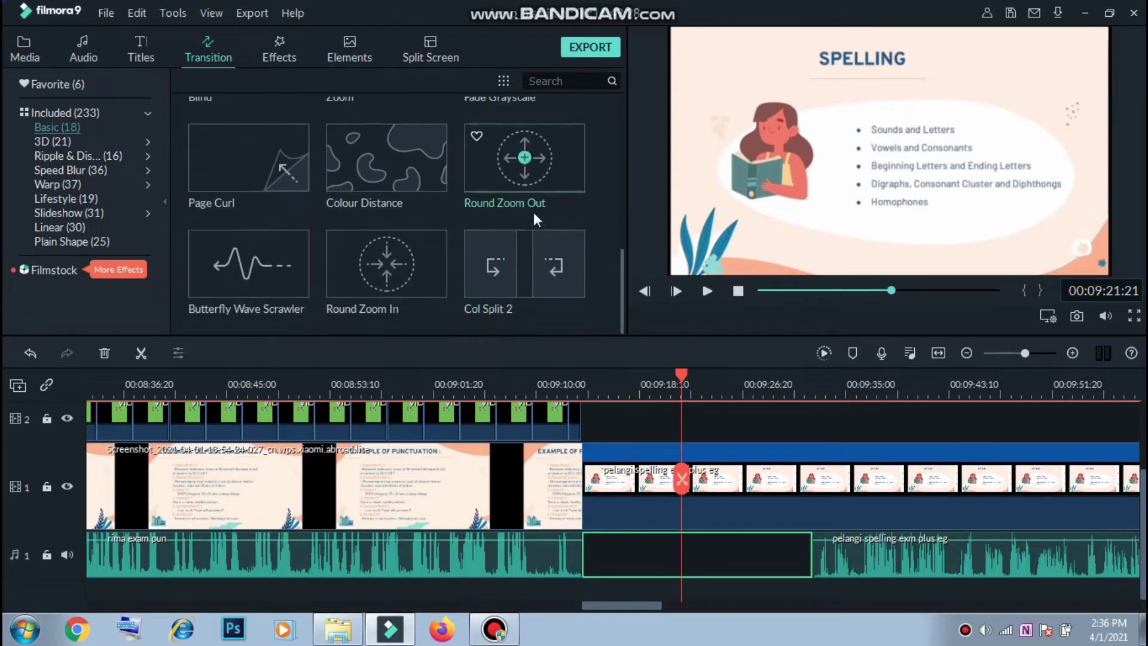
pyautogui.moveTo(284, 184); pyautogui.dragTo(576, 504)
# Preview the Page Curl transition and the end of the punctuation narration, pausing at 00:09:09:22.
pyautogui.click(550, 387)
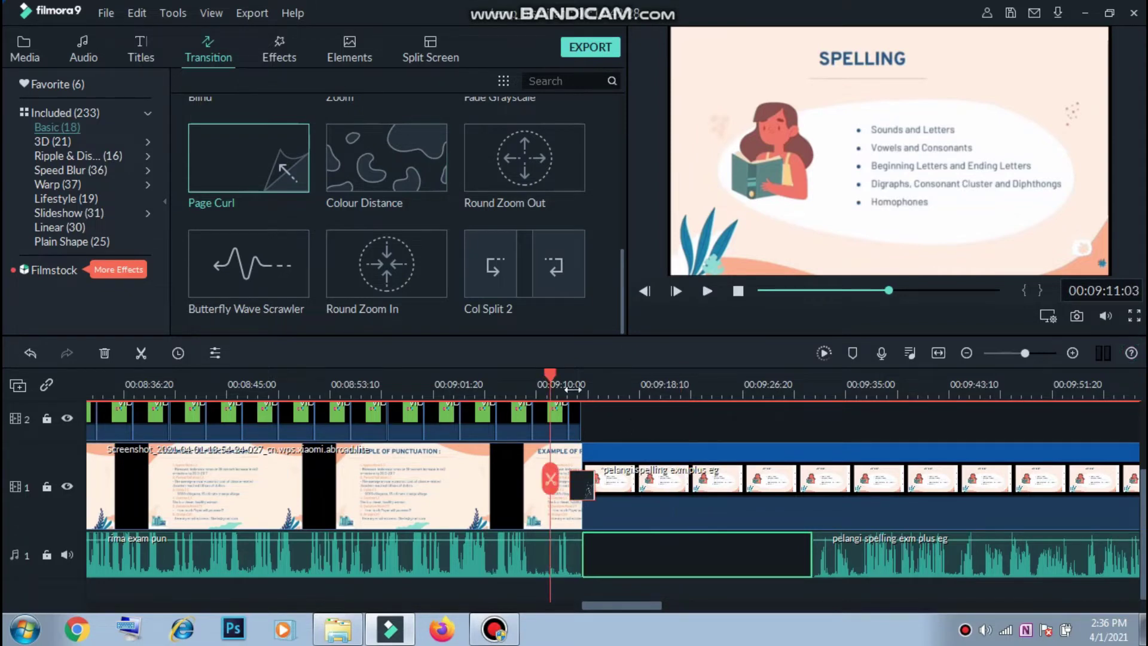
pyautogui.press('space')
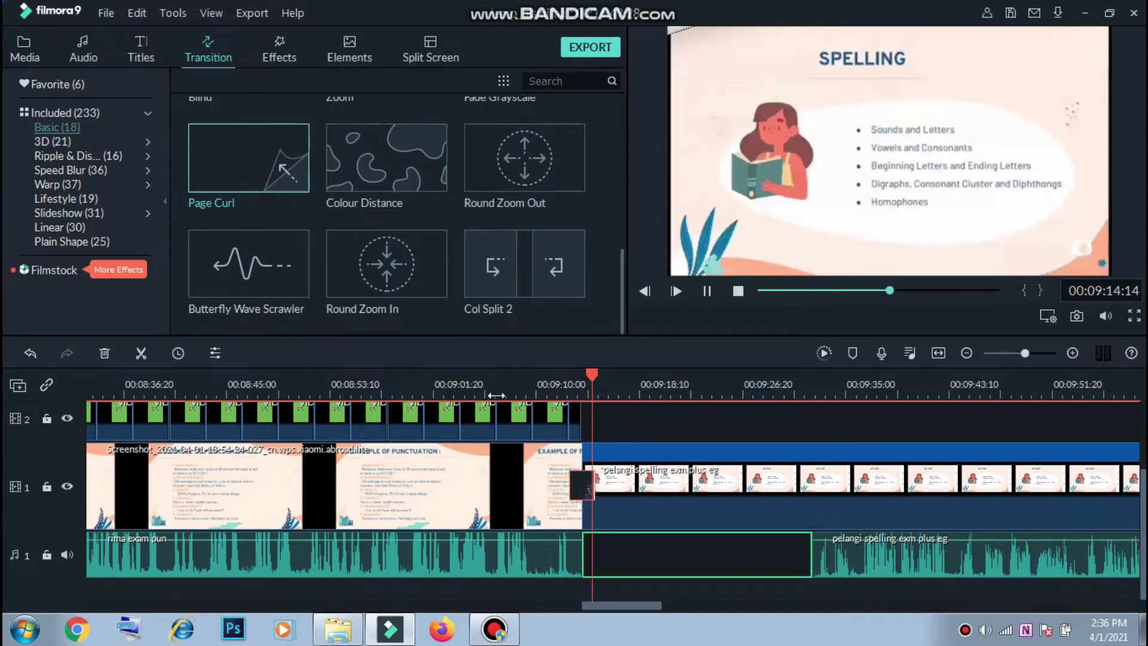
pyautogui.click(476, 389)
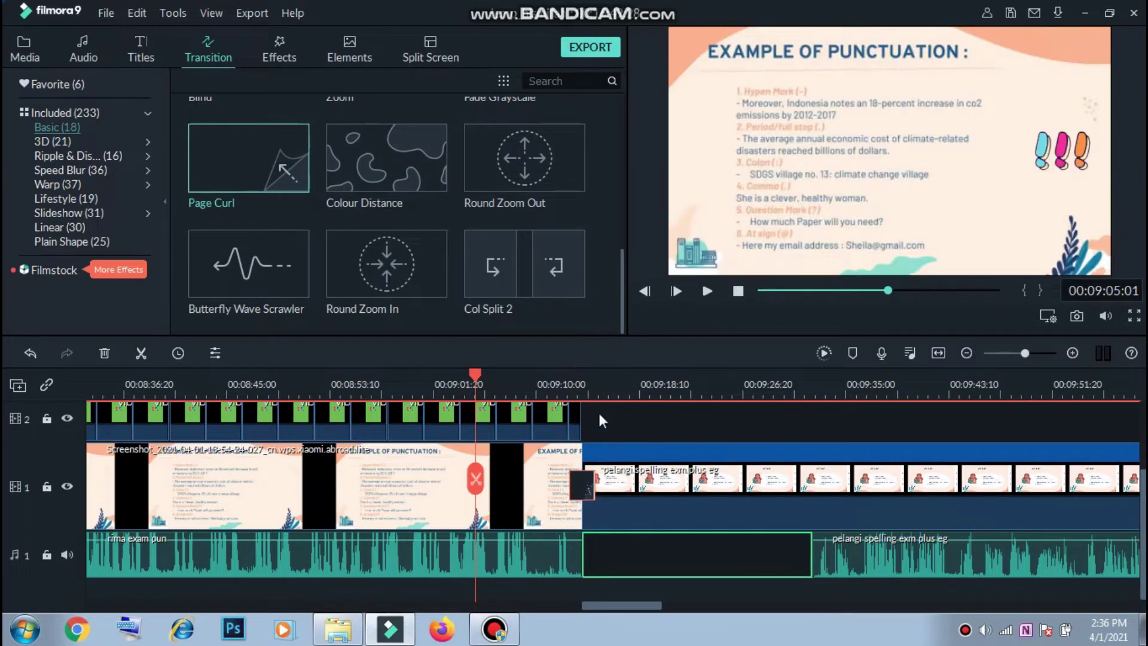
pyautogui.press('space')
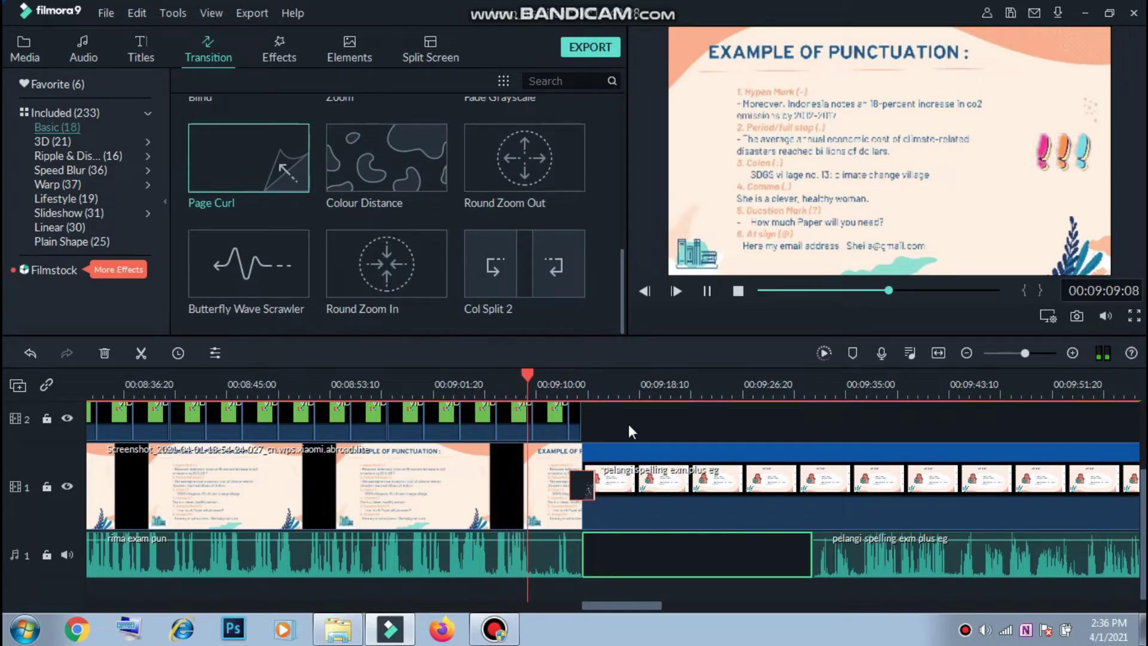
pyautogui.press('space')
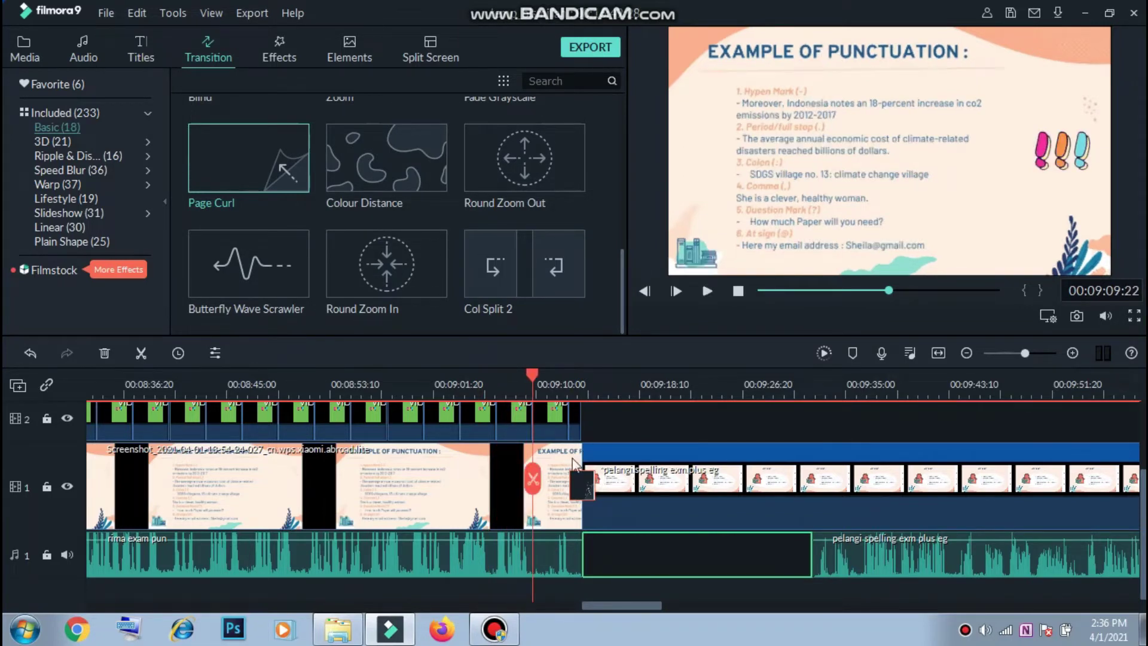
# Split the clips at 00:09:09:22 and delete the punctuation slide and narration remainders after the cut.
pyautogui.click(585, 419)
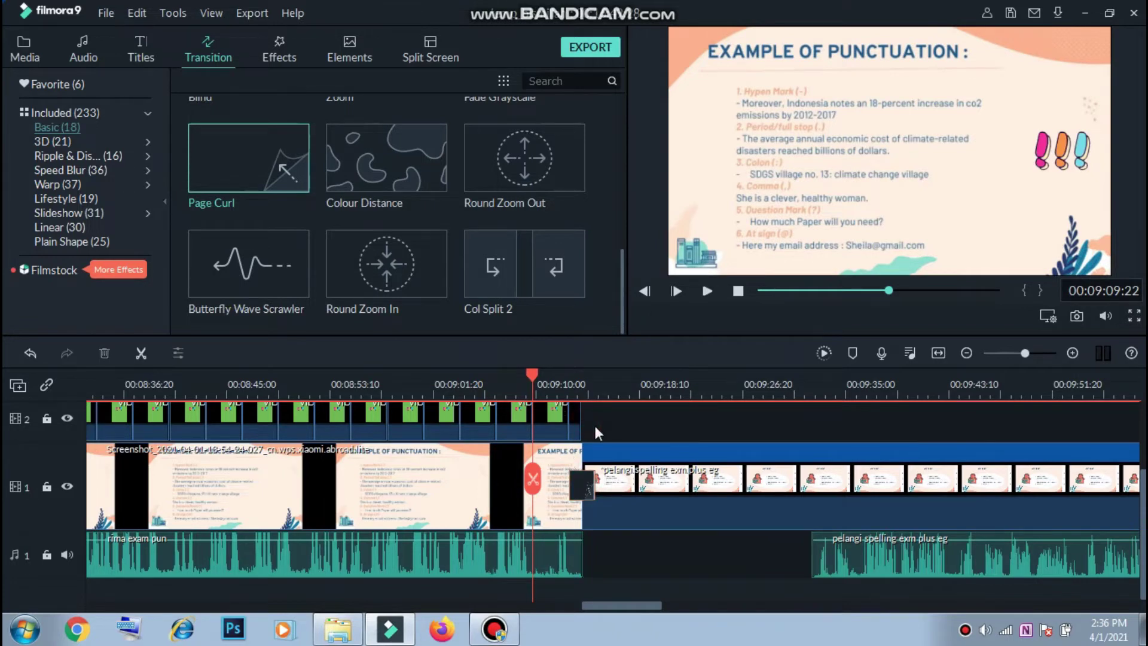
pyautogui.scroll(2, 623, 470)
pyautogui.moveTo(600, 508); pyautogui.dragTo(406, 519)
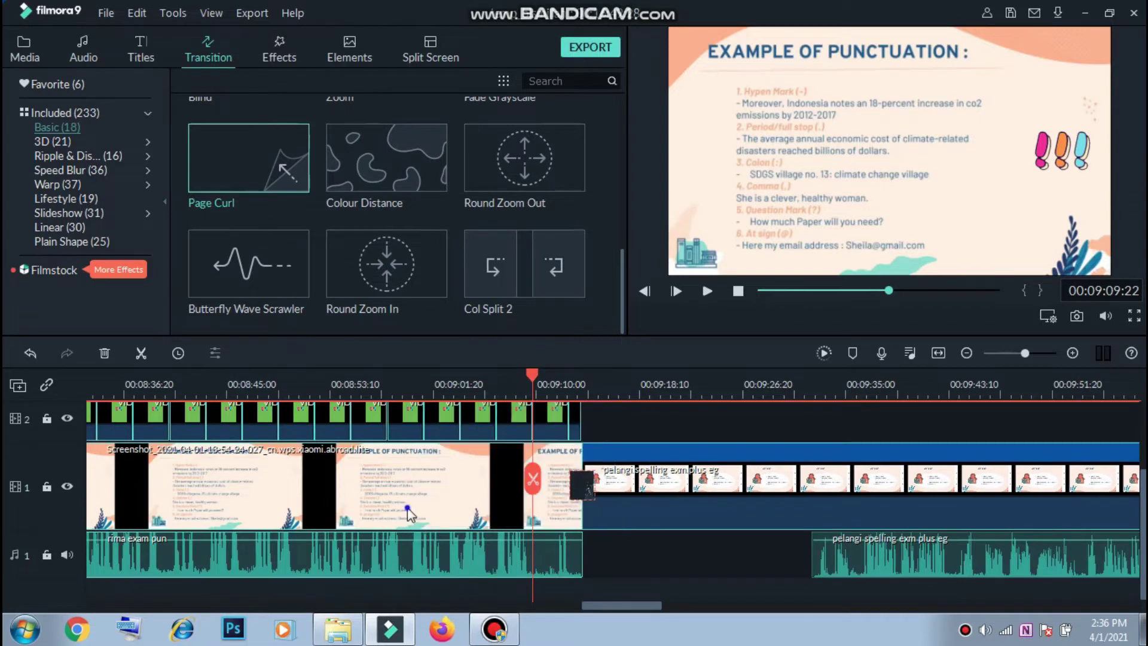
pyautogui.rightClick(407, 506)
pyautogui.click(472, 411)
pyautogui.click(674, 422)
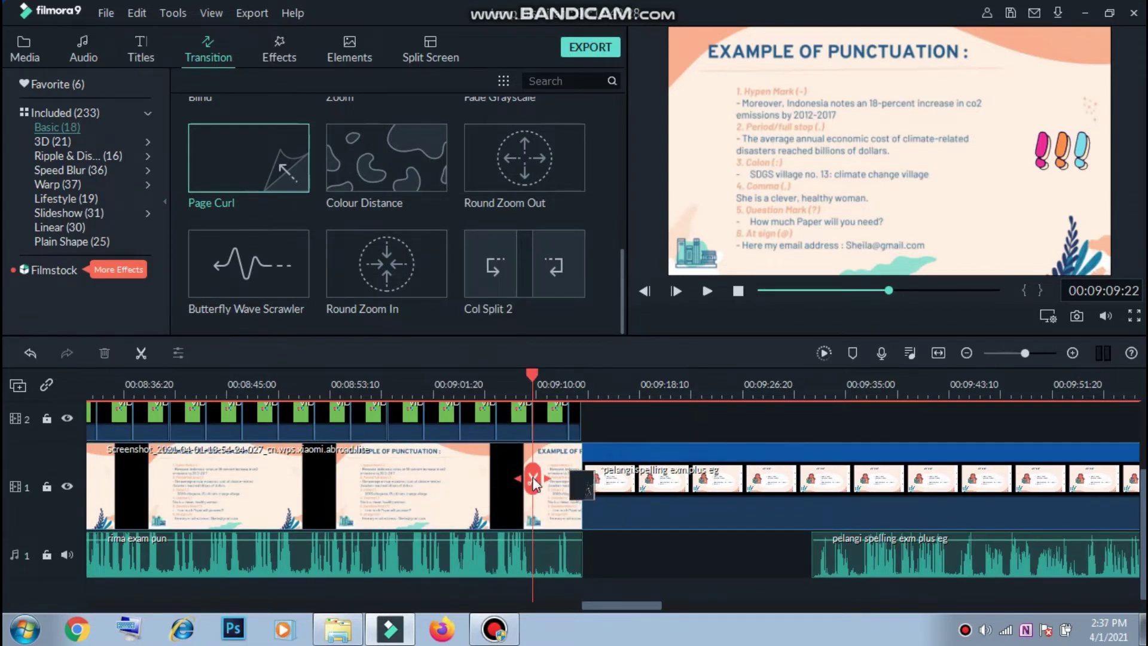
pyautogui.click(533, 479)
pyautogui.press('Delete')
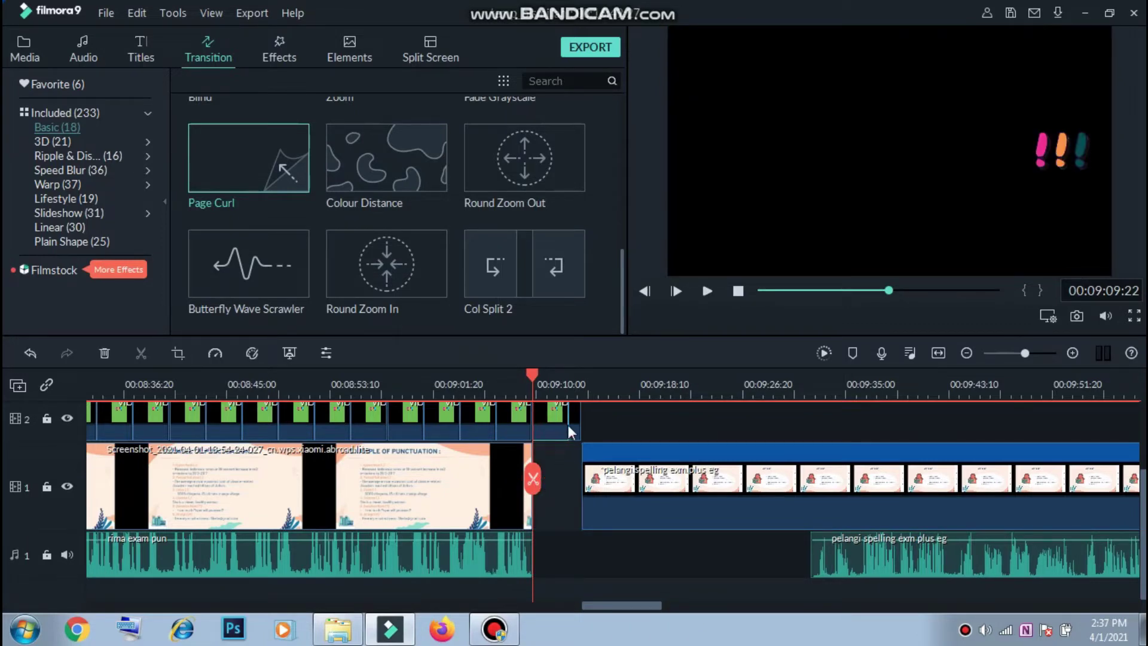
# Delete the leftover exclamation mark overlay after the trimmed punctuation slide and close the gap before the spelling clip.
pyautogui.press('Home')
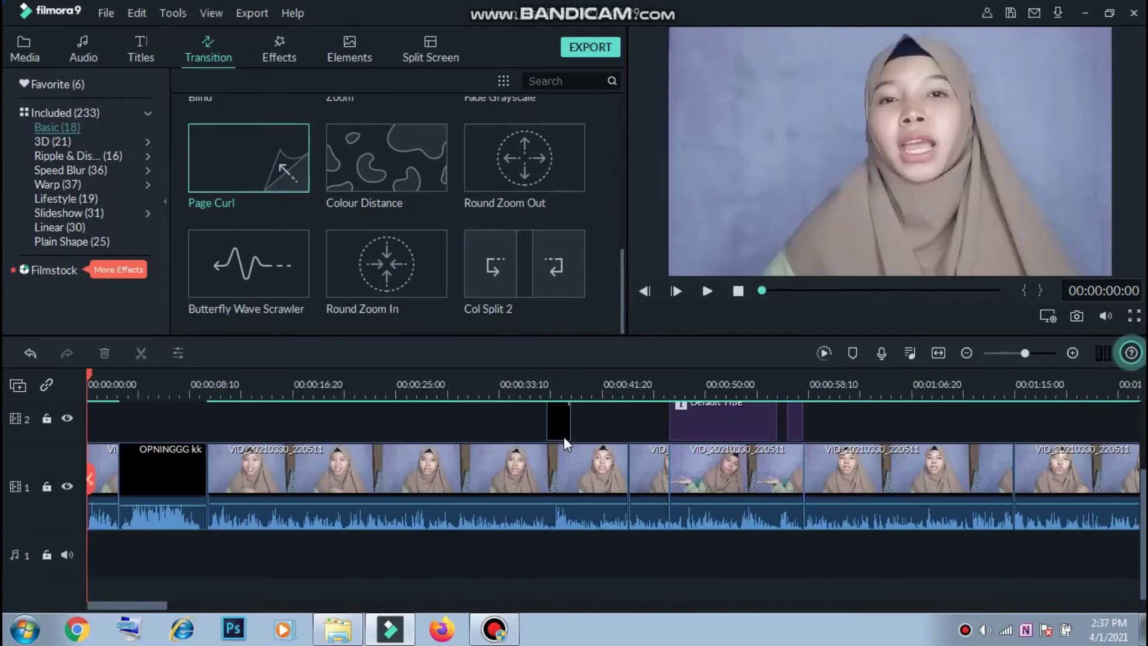
pyautogui.press('End')
pyautogui.press('Up')
pyautogui.press('Up')
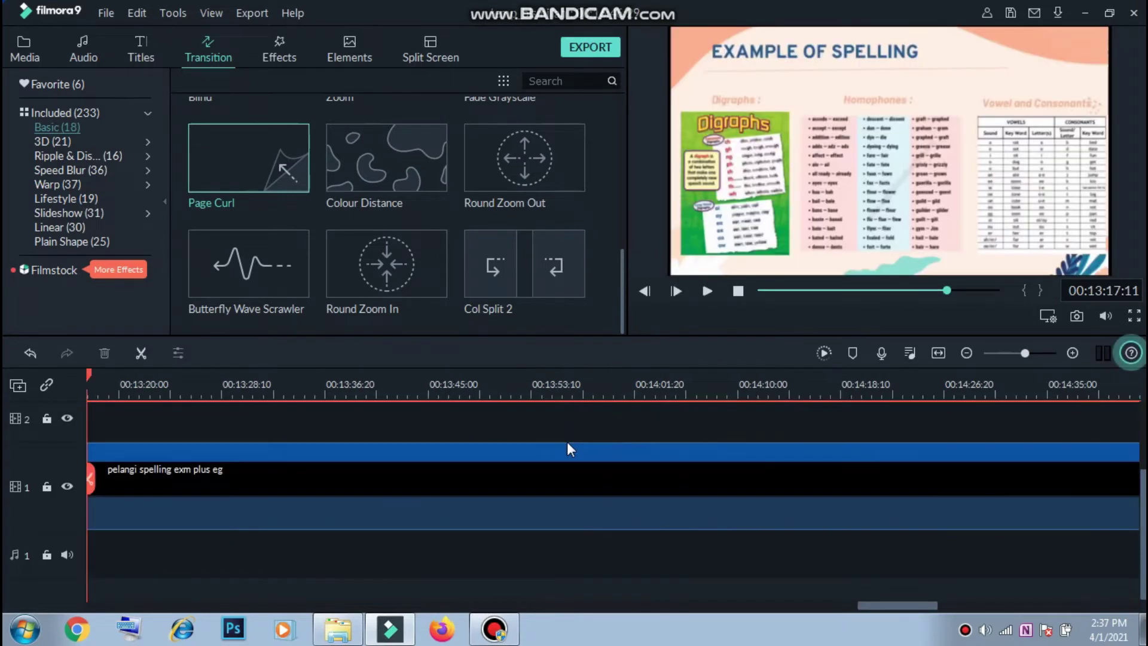
pyautogui.press('Up')
pyautogui.press('Up')
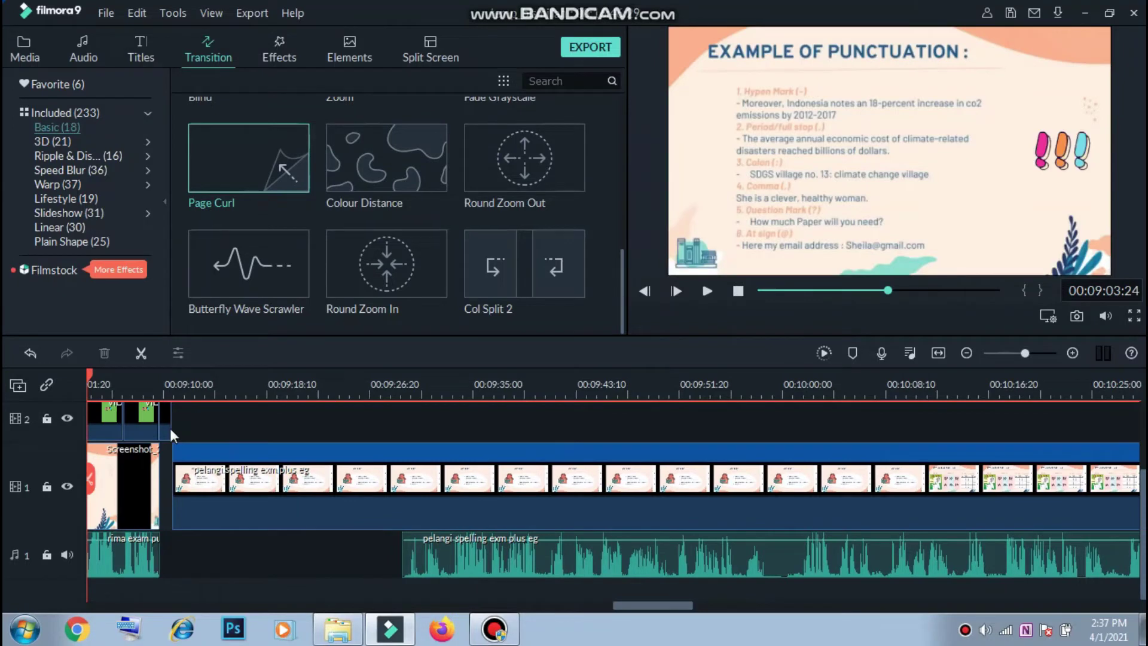
pyautogui.click(171, 429)
pyautogui.press('Delete')
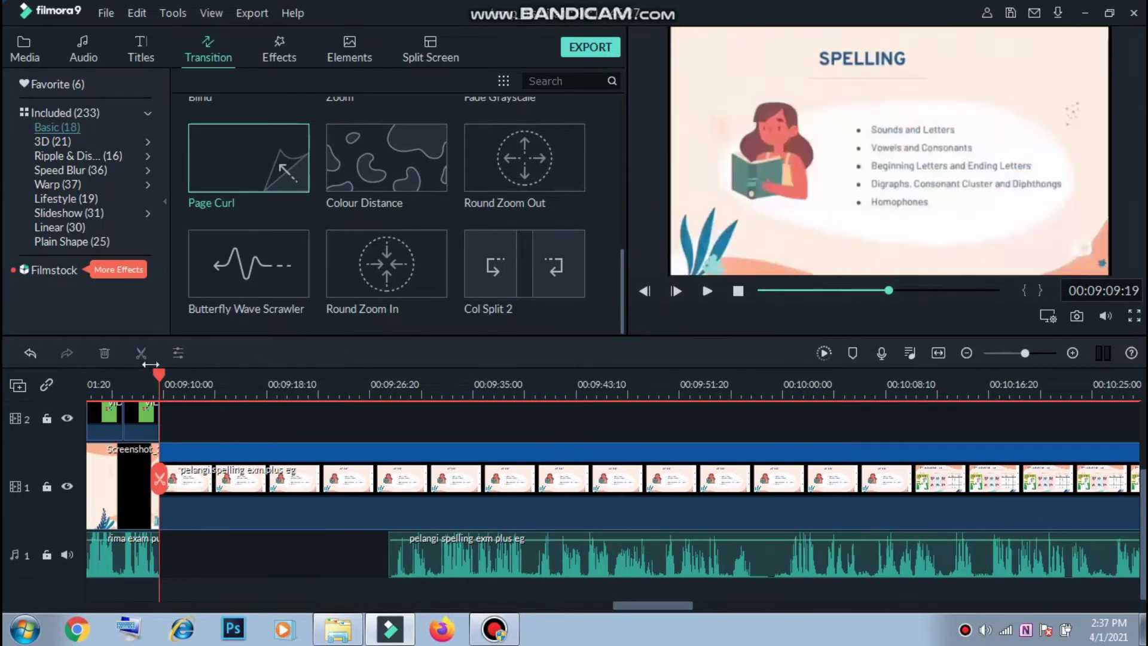
# Add a Page Curl transition between the trimmed punctuation slide and the spelling clip, and preview it with the start of the spelling narration.
pyautogui.moveTo(282, 180); pyautogui.dragTo(157, 493)
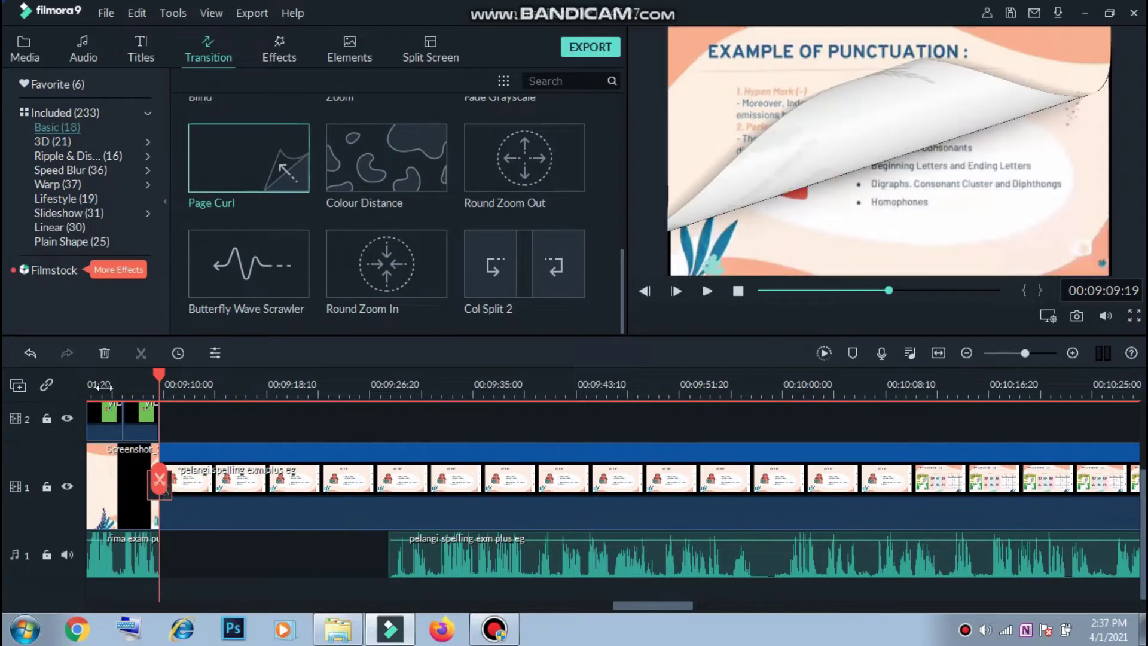
pyautogui.click(122, 393)
pyautogui.press('space')
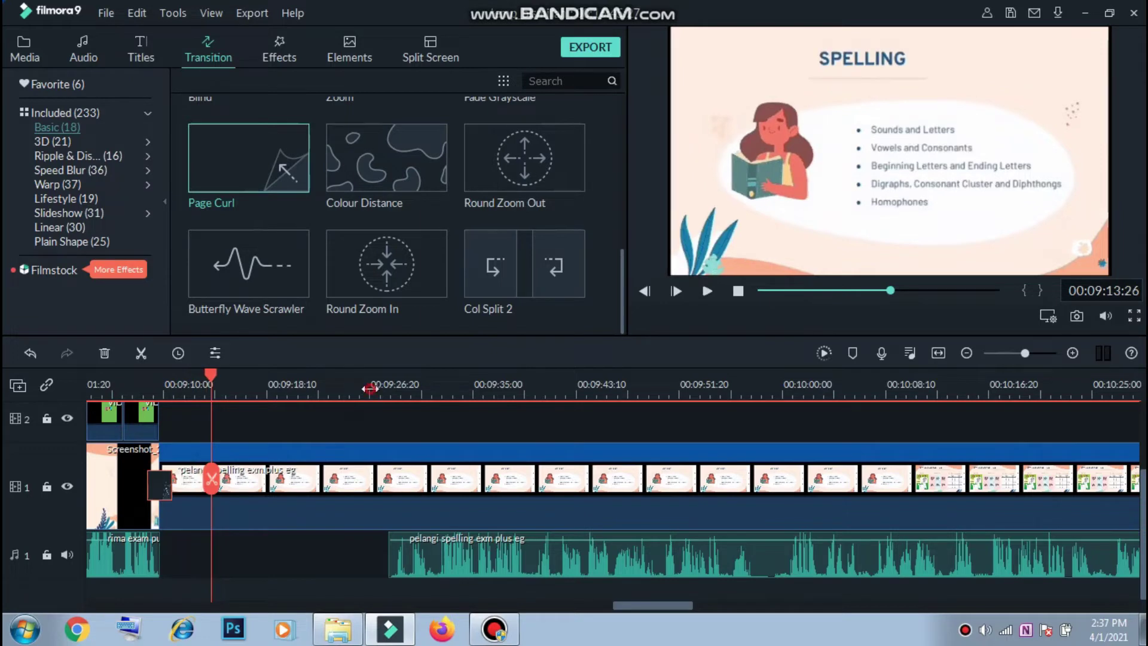
pyautogui.click(371, 389)
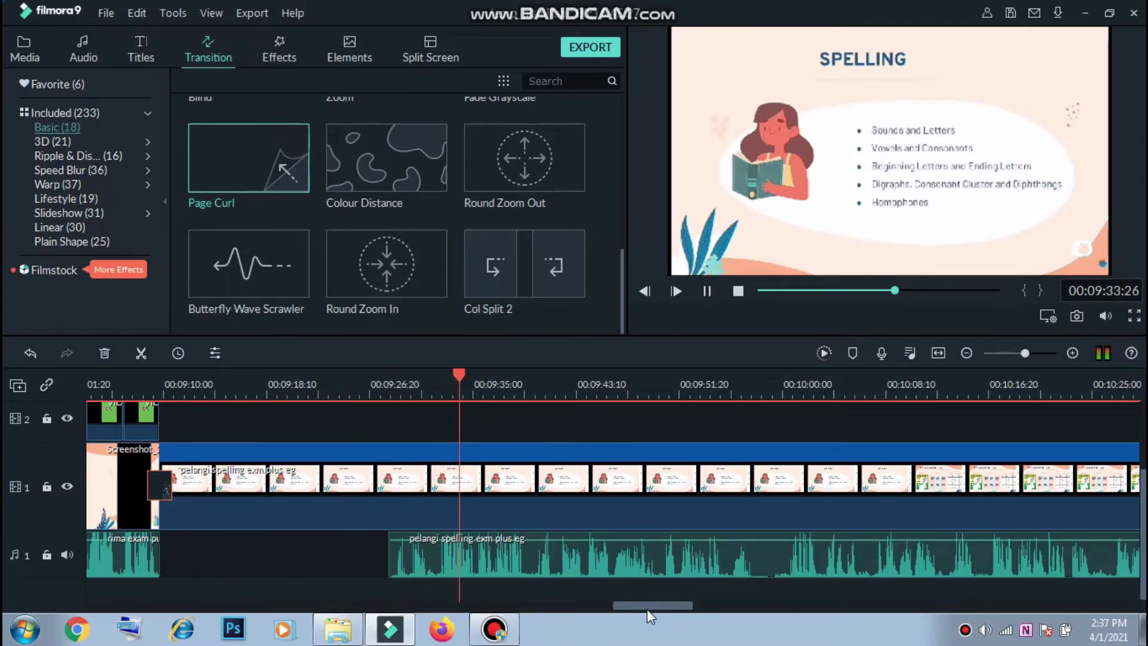
pyautogui.press('space')
# Place the VID_37910207 green-screen animation on the second video track above the start of the spelling clip, beginning at 00:09:10:06.
pyautogui.moveTo(647, 608); pyautogui.dragTo(621, 609)
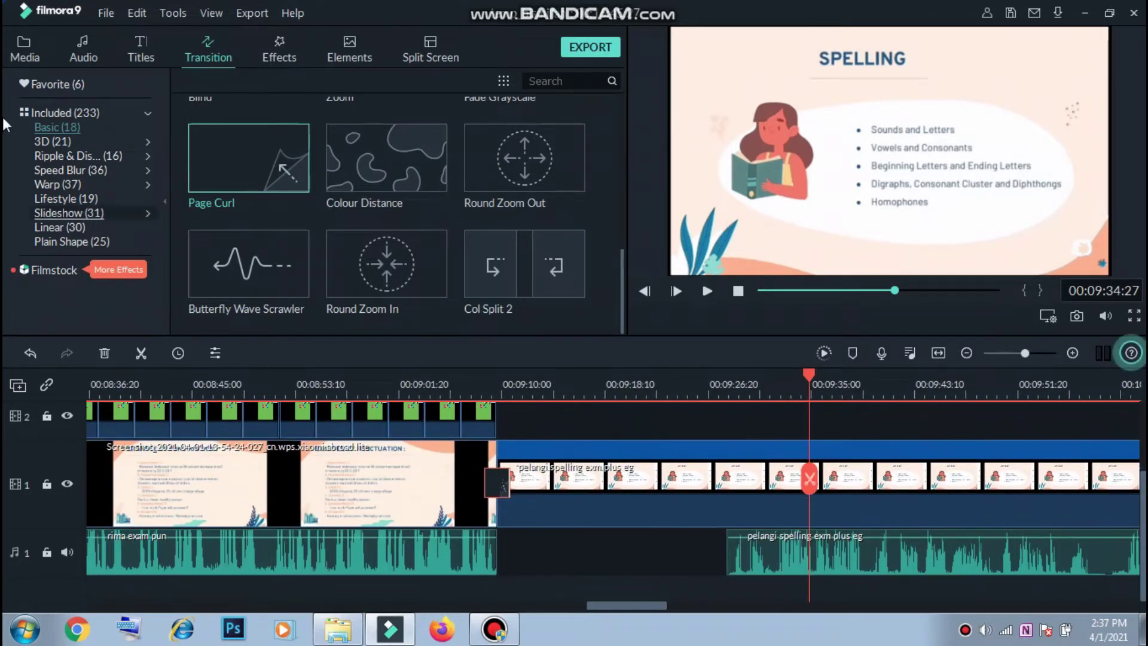
pyautogui.click(24, 49)
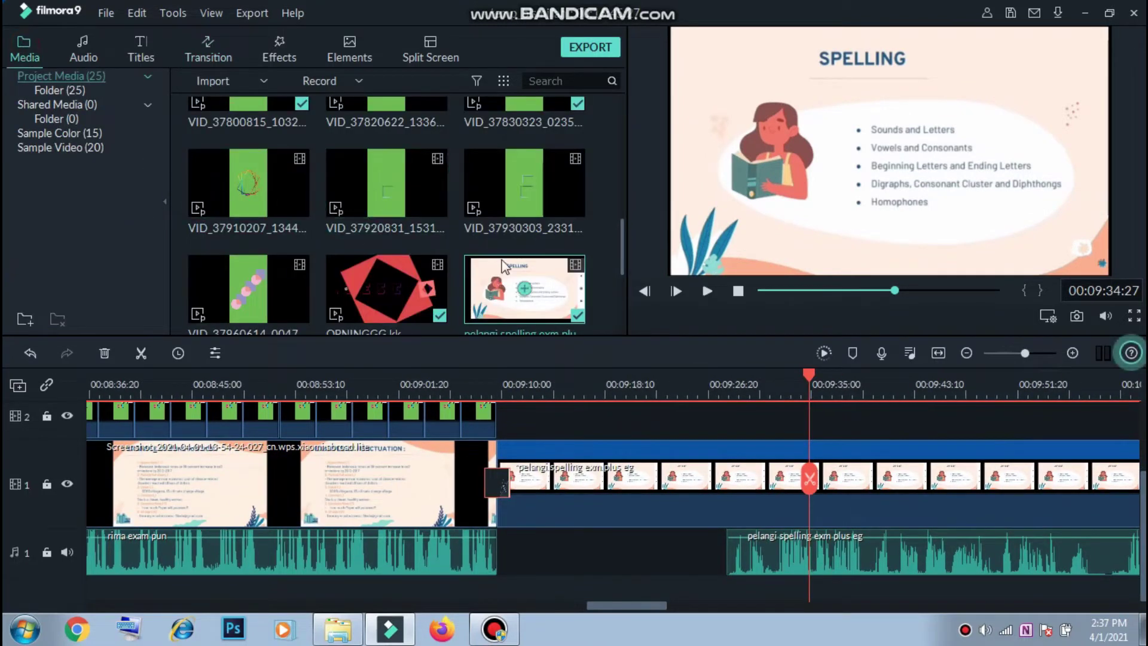
pyautogui.scroll(-3, 525, 215)
pyautogui.scroll(5, 334, 281)
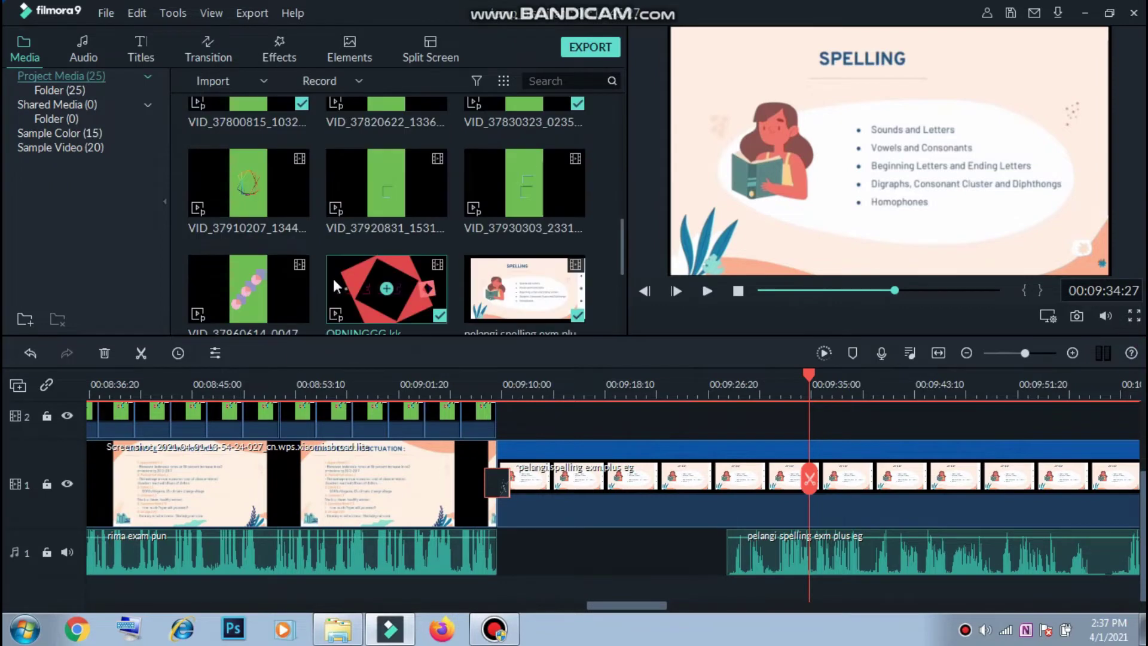
pyautogui.scroll(-3, 360, 211)
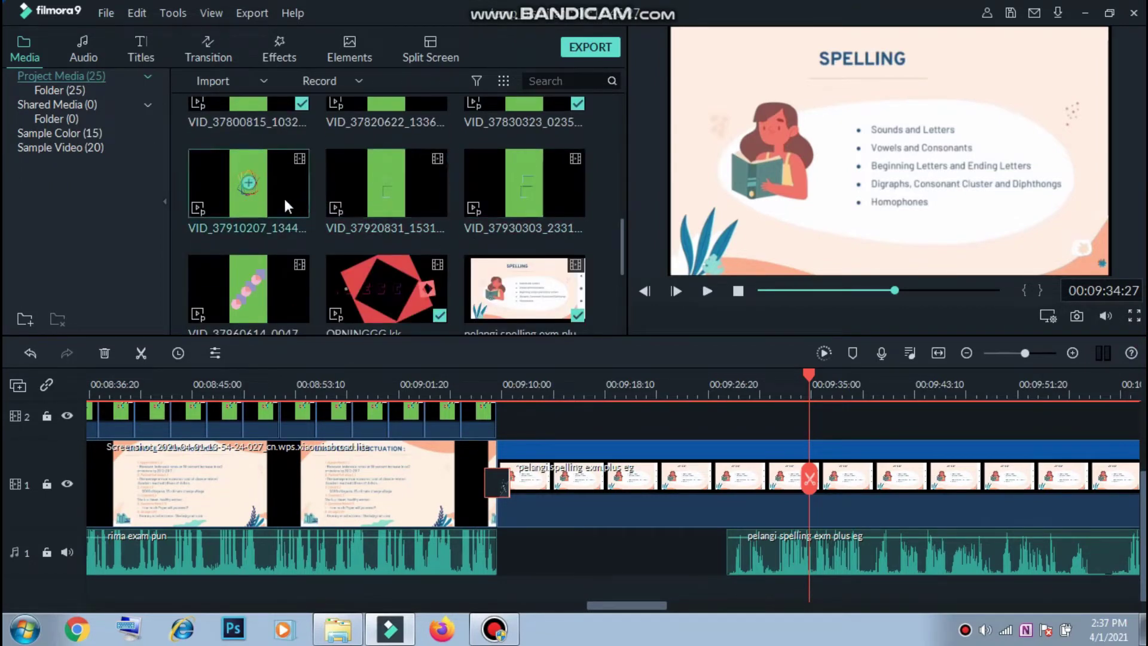
pyautogui.moveTo(283, 196); pyautogui.dragTo(515, 462)
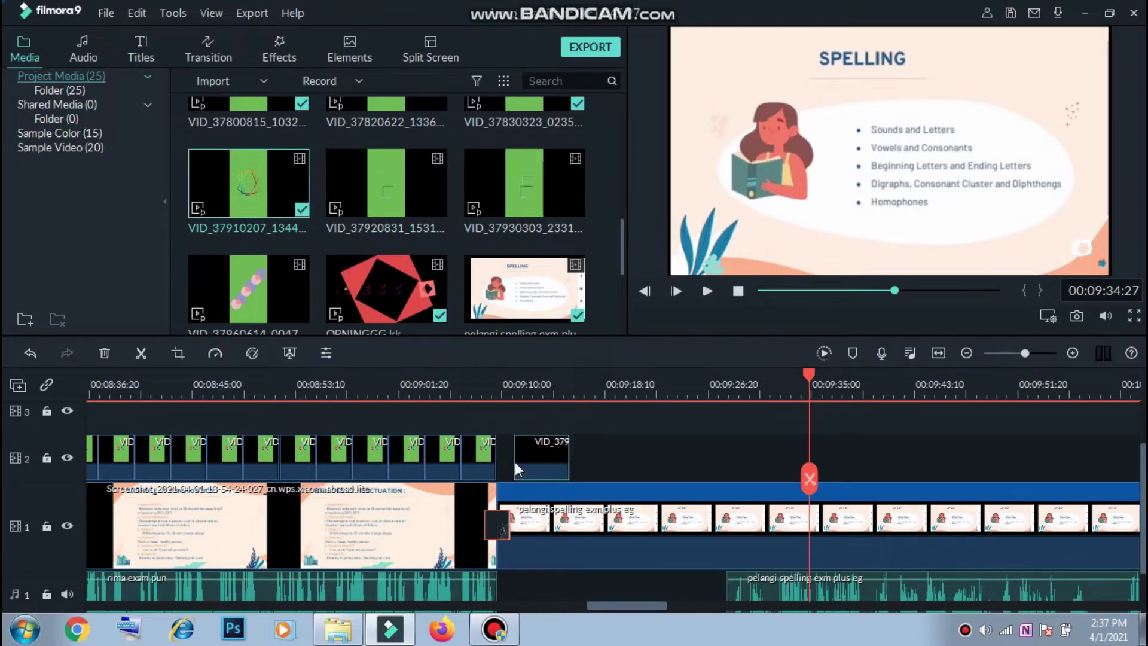
pyautogui.click(504, 392)
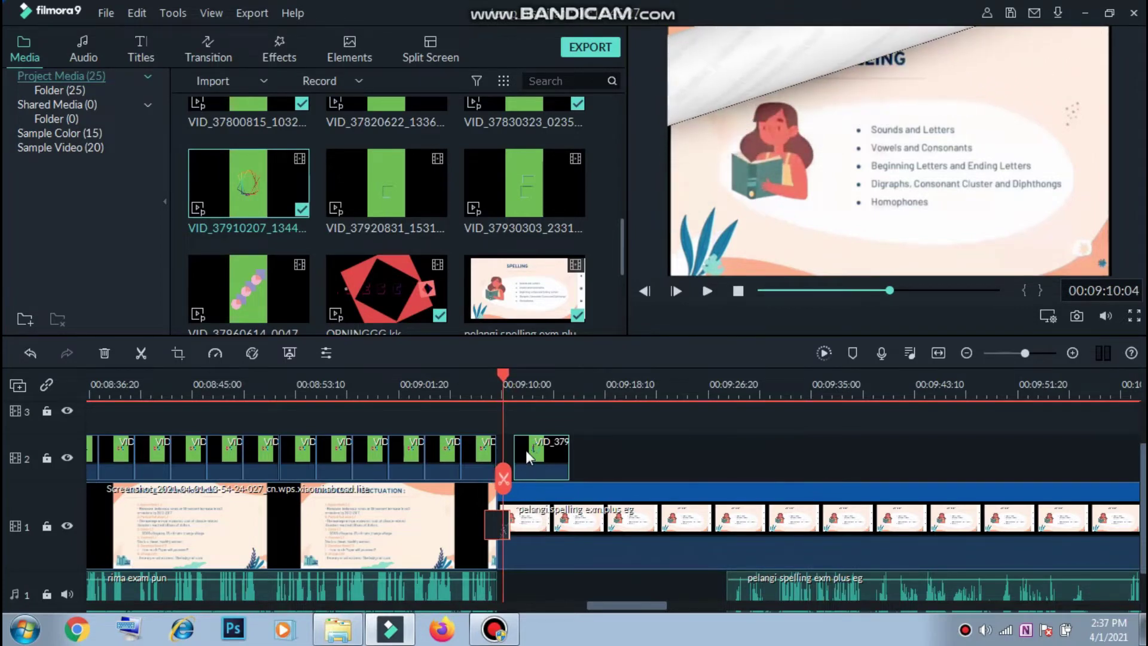
pyautogui.moveTo(526, 449); pyautogui.dragTo(580, 458)
# Key out the green background of the VID_37910207 overlay with Green Screen, setting the chroma key offset to 8.
pyautogui.scroll(4, 588, 396)
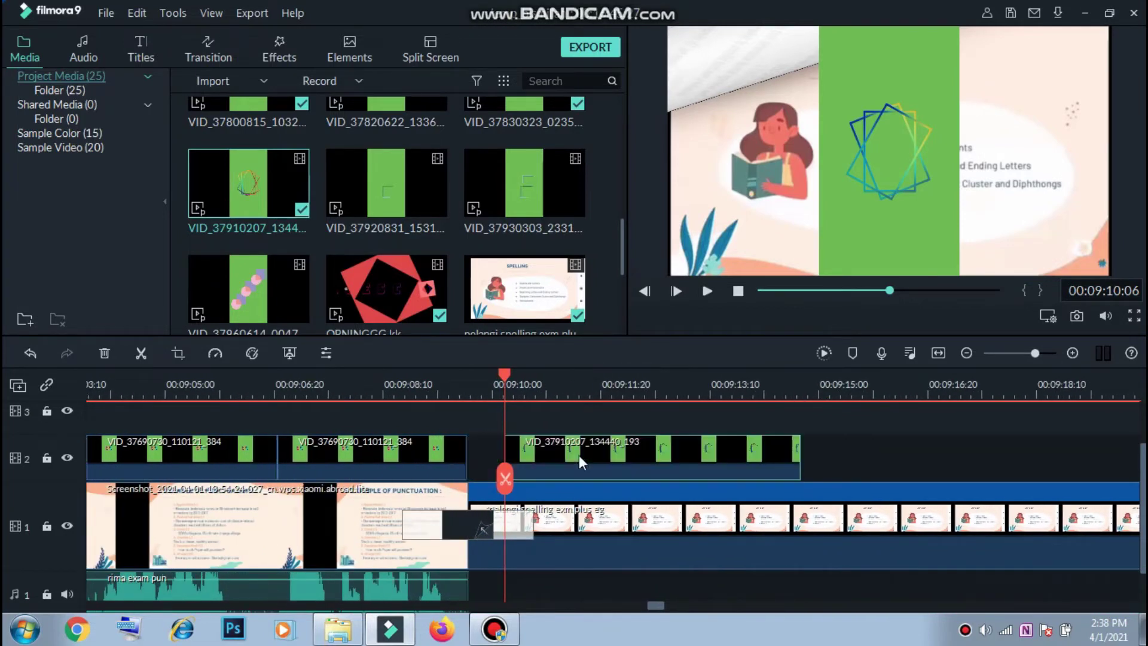
pyautogui.scroll(-2, 730, 404)
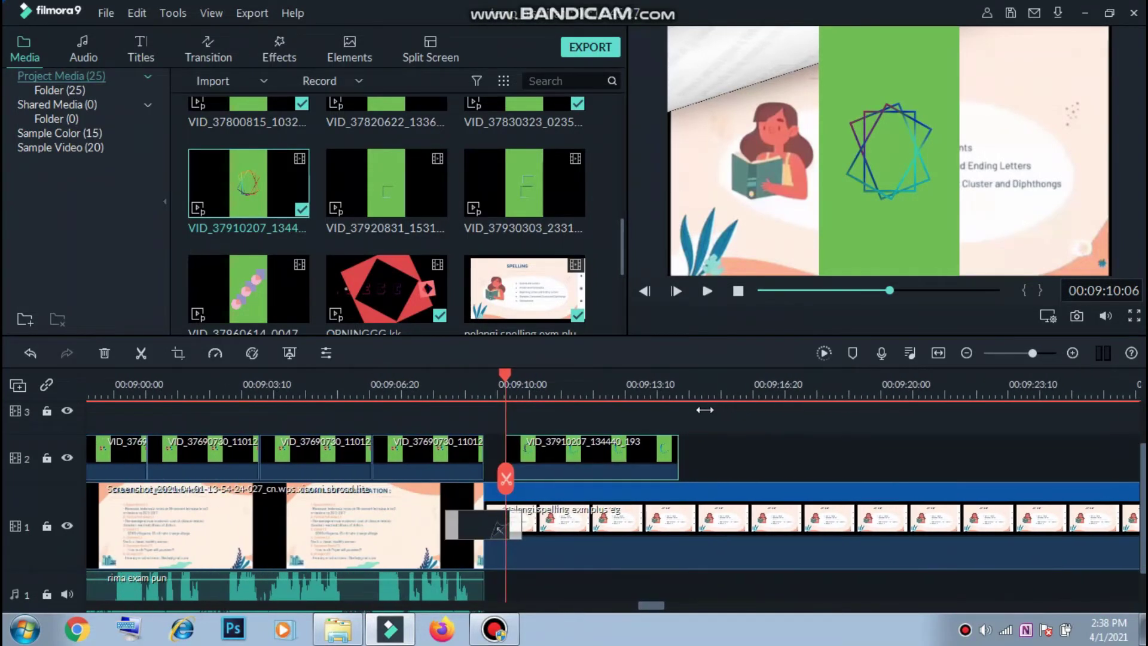
pyautogui.rightClick(662, 455)
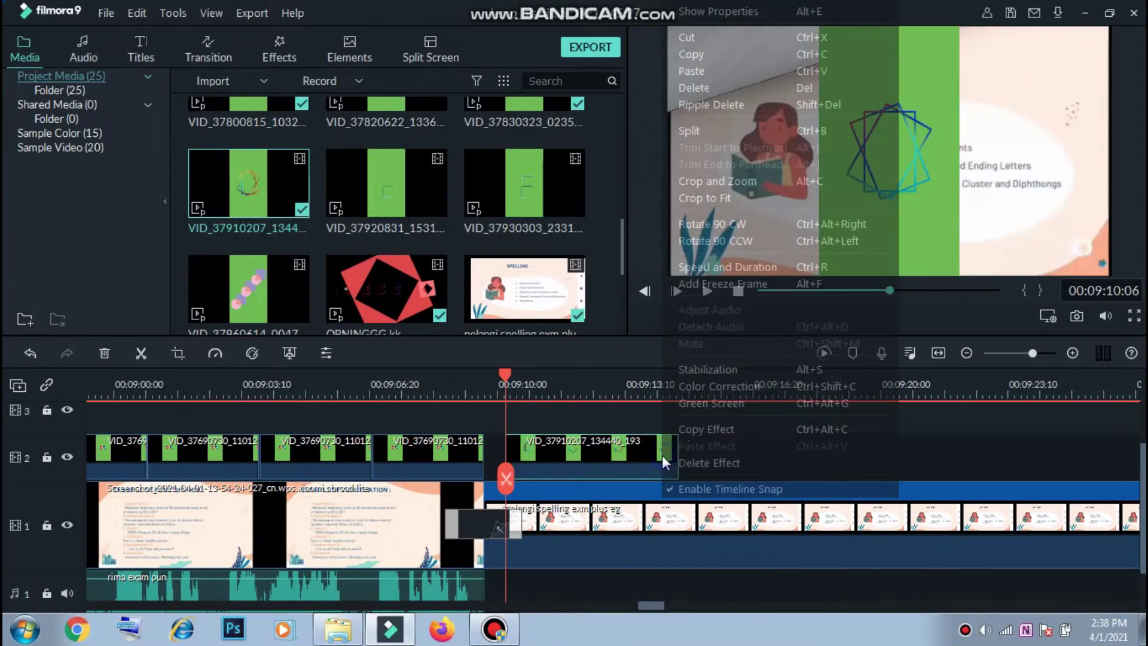
pyautogui.click(705, 403)
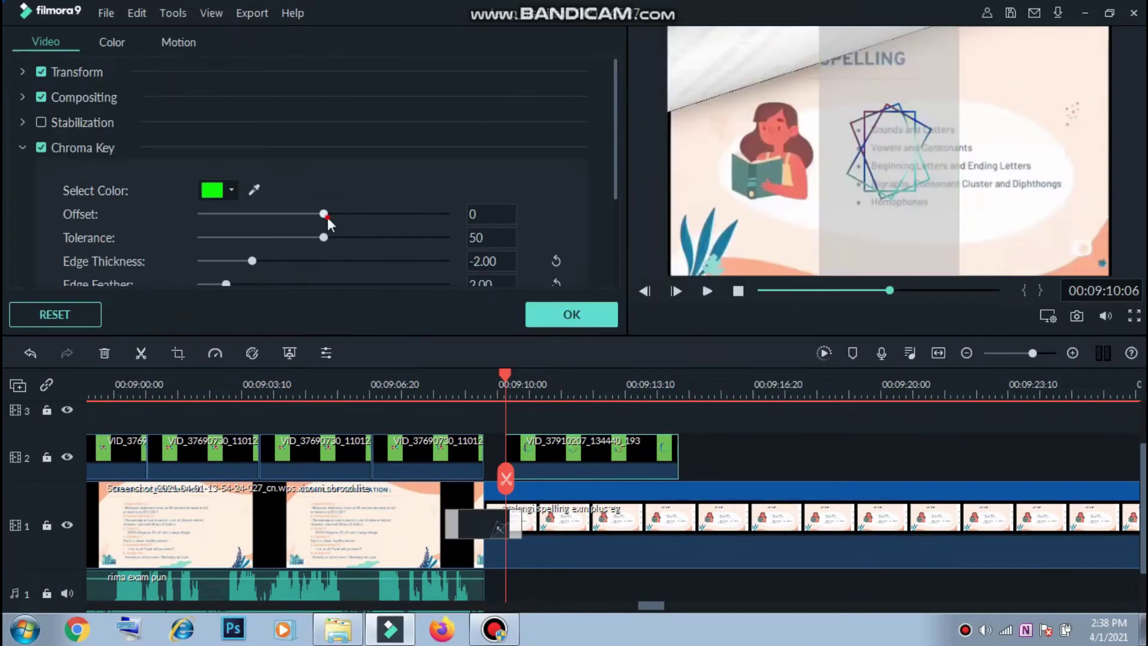
pyautogui.moveTo(328, 215)
pyautogui.mouseDown()
pyautogui.moveTo(376, 224)
pyautogui.moveTo(343, 234)
pyautogui.moveTo(333, 212)
pyautogui.mouseUp()
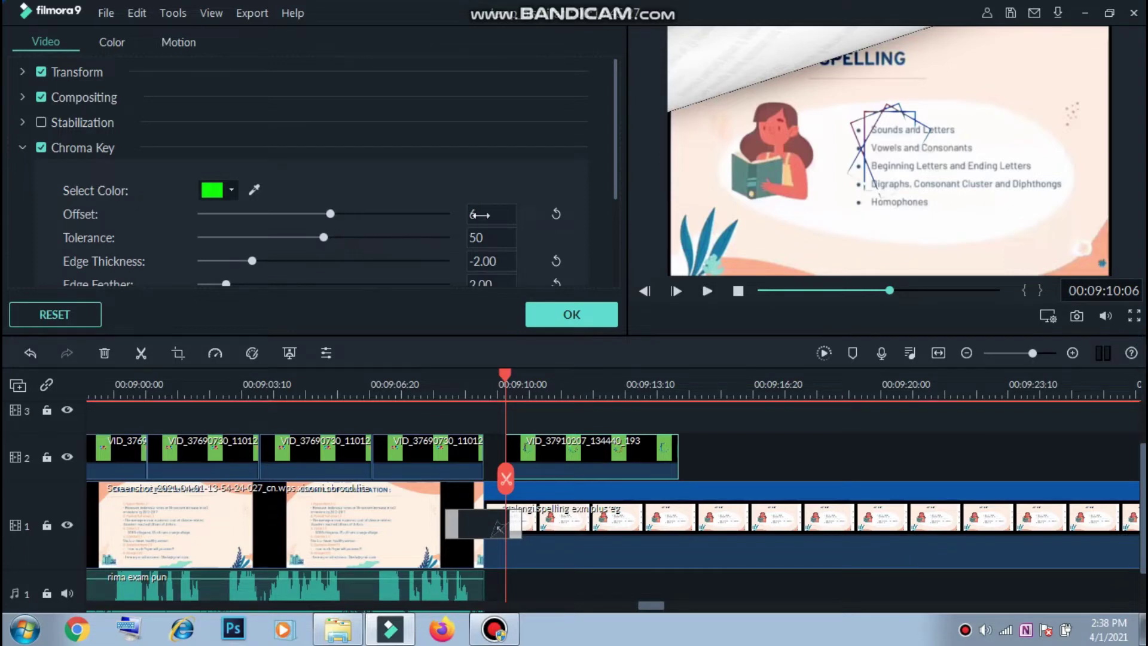
pyautogui.click(479, 217)
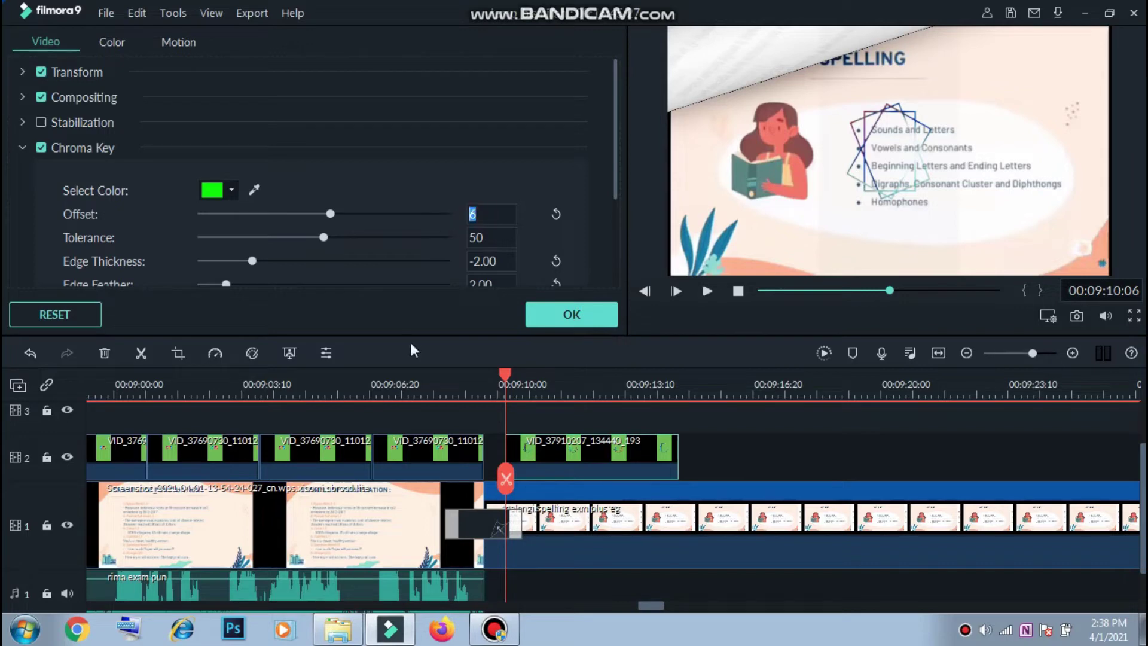
pyautogui.write('8')
pyautogui.click(592, 314)
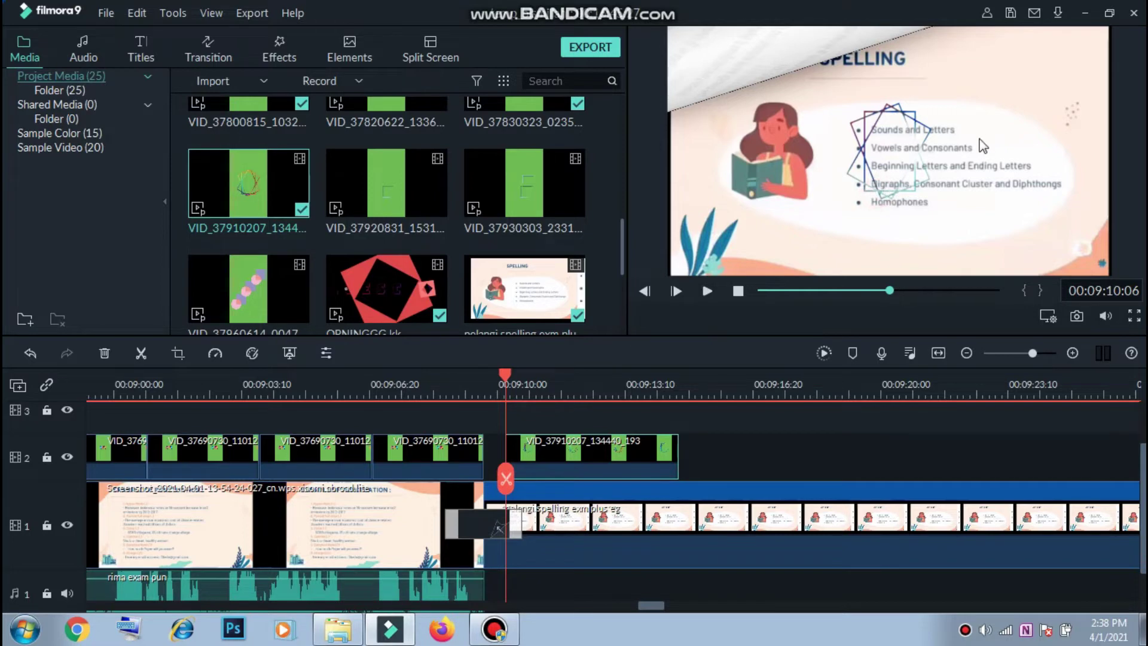
# Move the keyed geometric animation to the upper-right corner of the spelling slide.
pyautogui.doubleClick(960, 131)
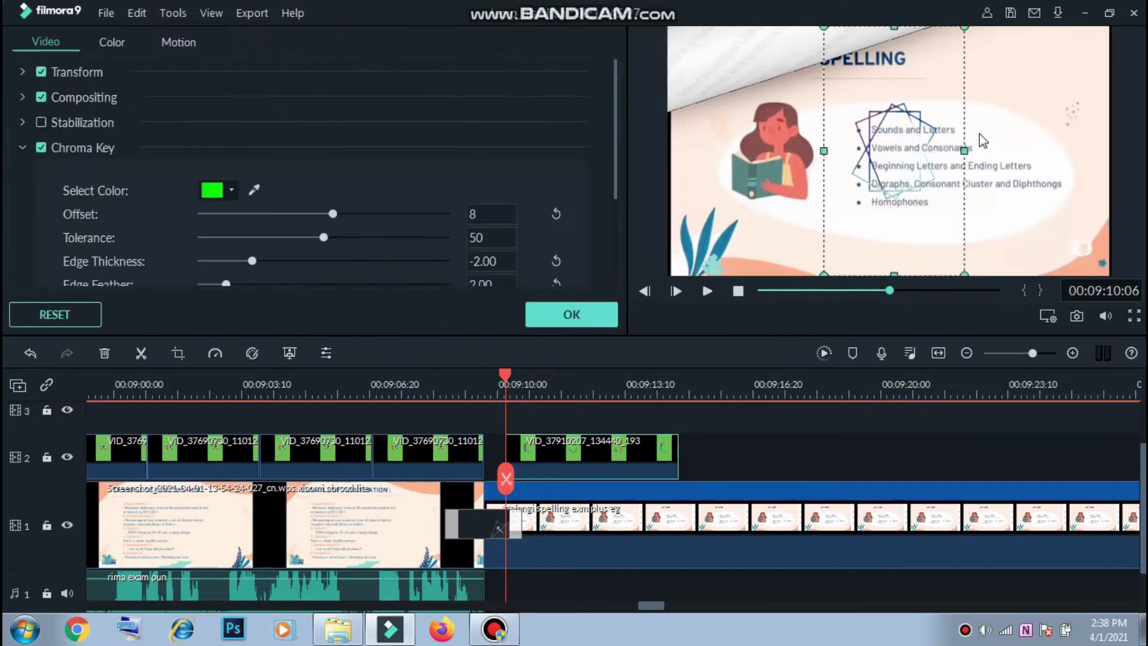
pyautogui.click(915, 121)
pyautogui.moveTo(915, 122); pyautogui.dragTo(1007, 97)
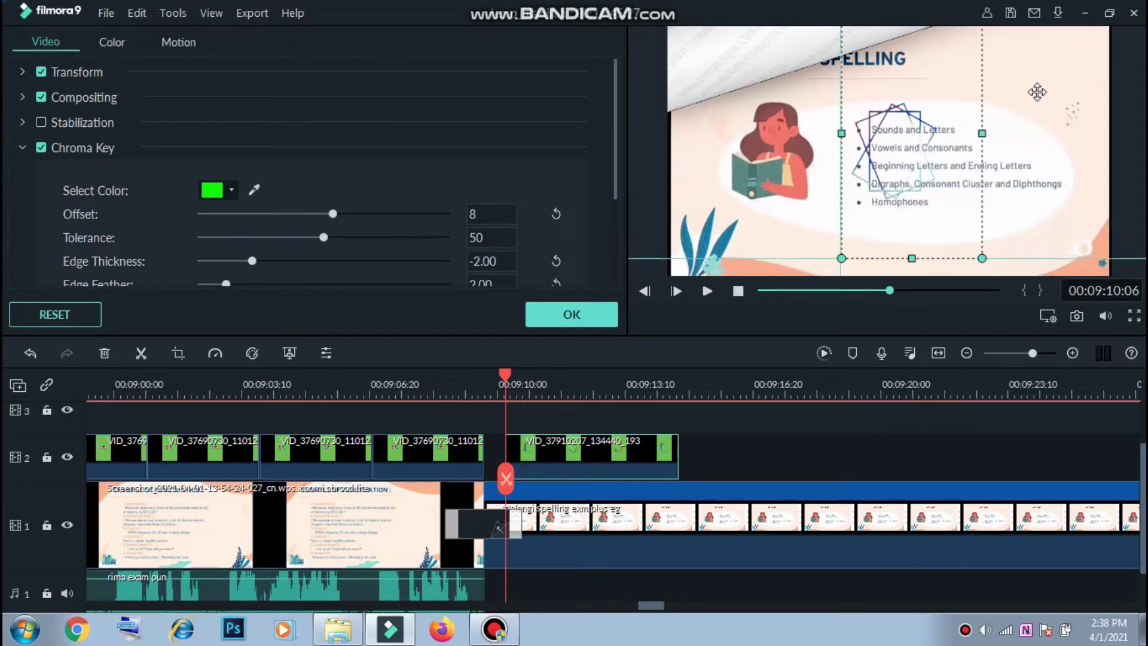
pyautogui.moveTo(1038, 91); pyautogui.dragTo(1058, 89)
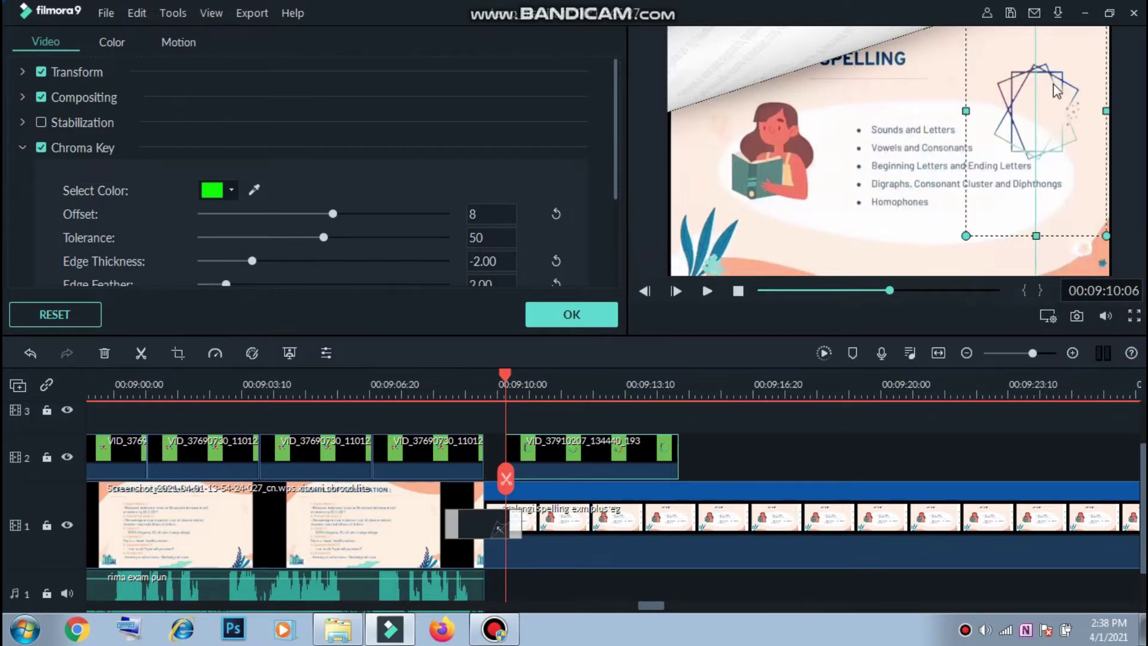
pyautogui.click(572, 315)
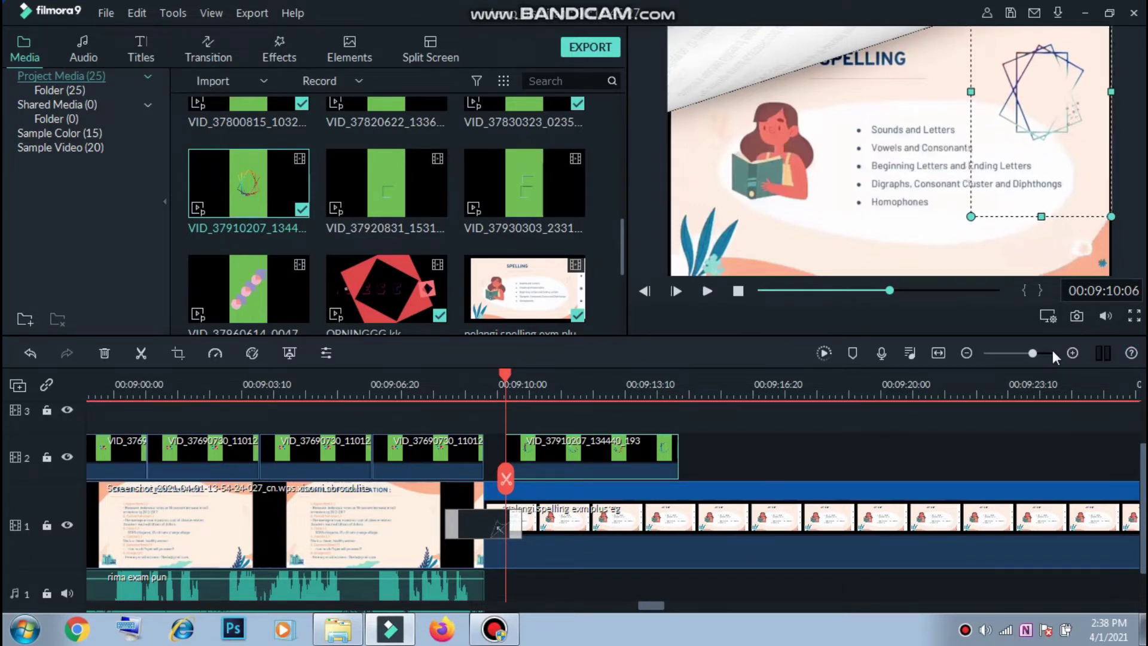
pyautogui.click(1053, 414)
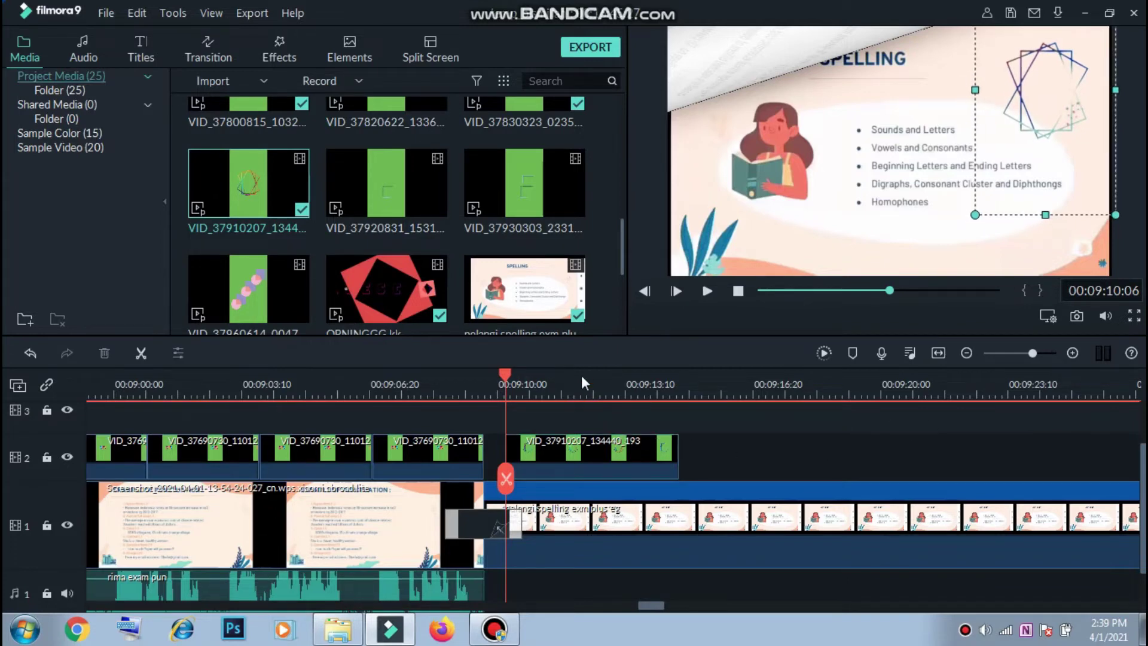
# Preview the geometric animation over the spelling slide up to the end of the overlay clip.
pyautogui.press('space')
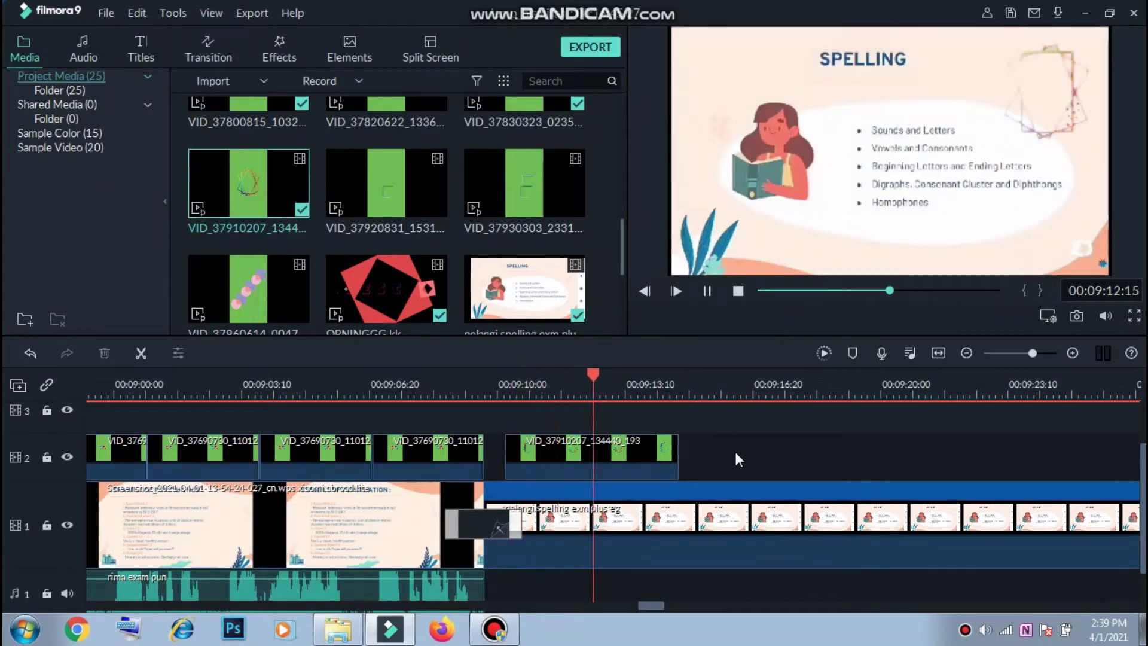
pyautogui.press('space')
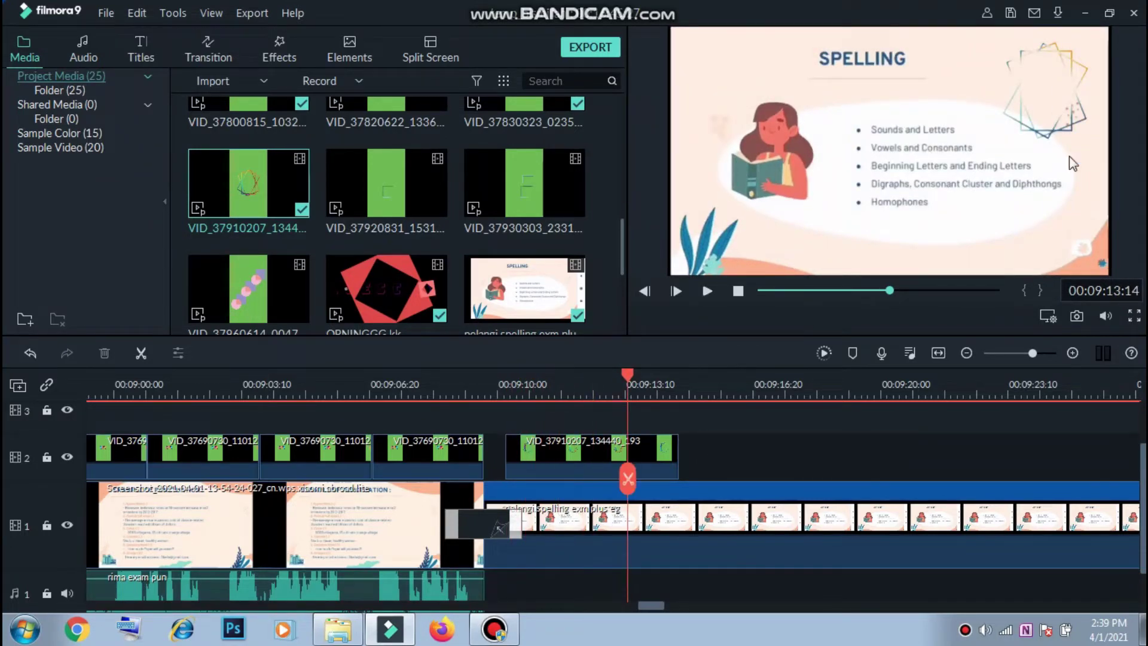
pyautogui.press('space')
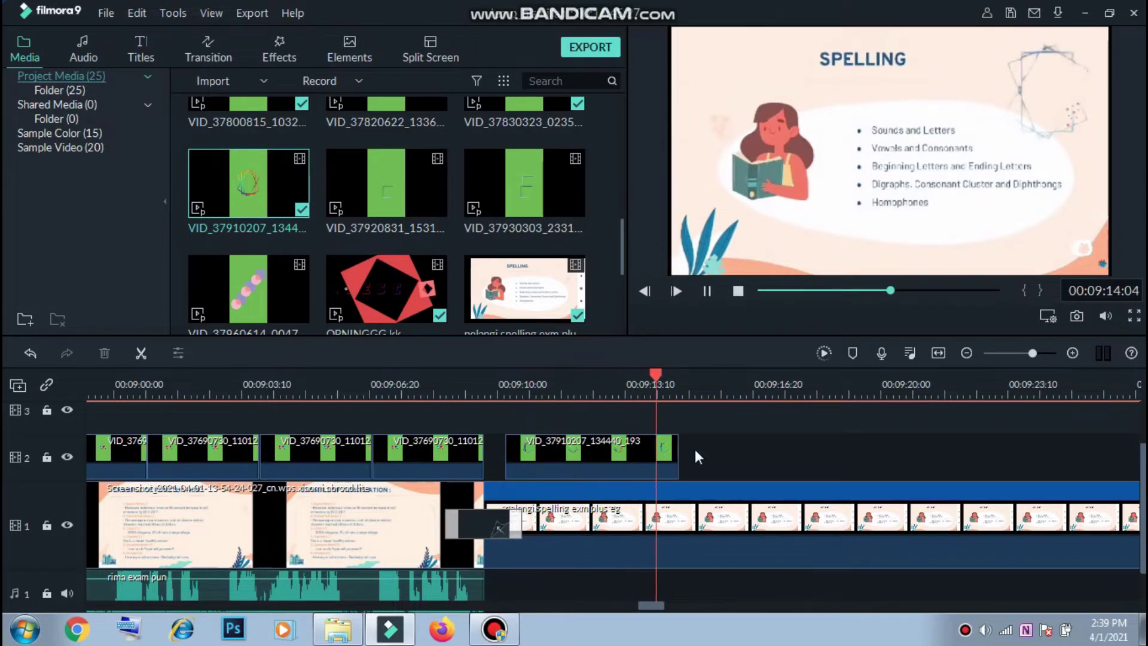
# Duplicate the keyed VID_37910207 overlay back to back along the second video track from its end until 00:10:13:20.
pyautogui.click(654, 449)
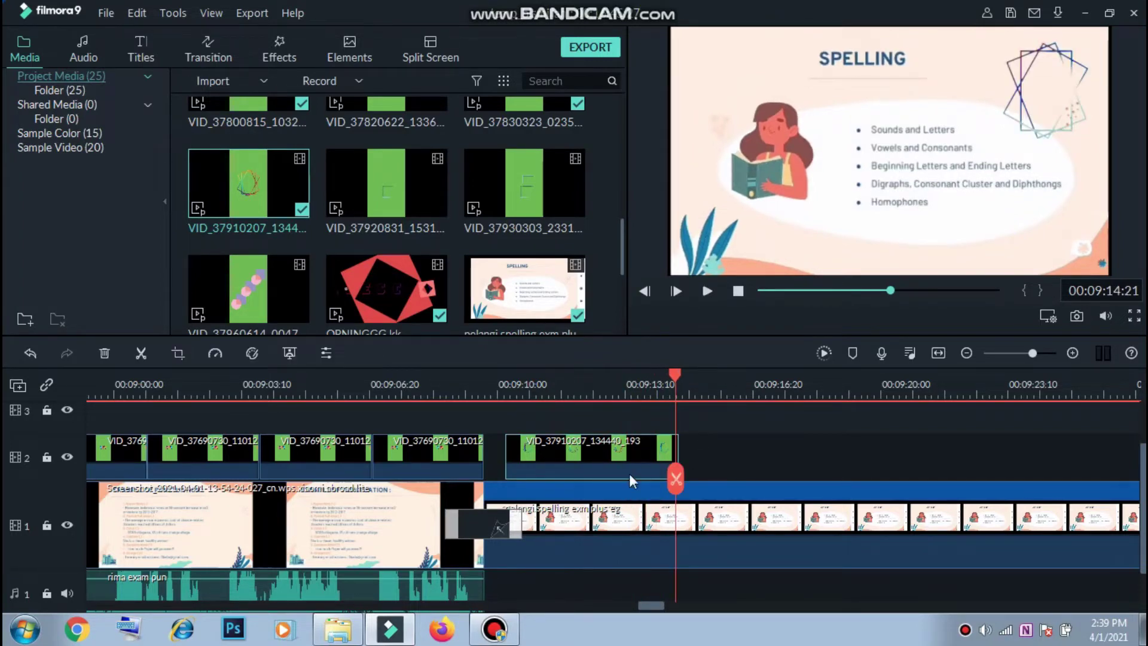
pyautogui.press('Right')
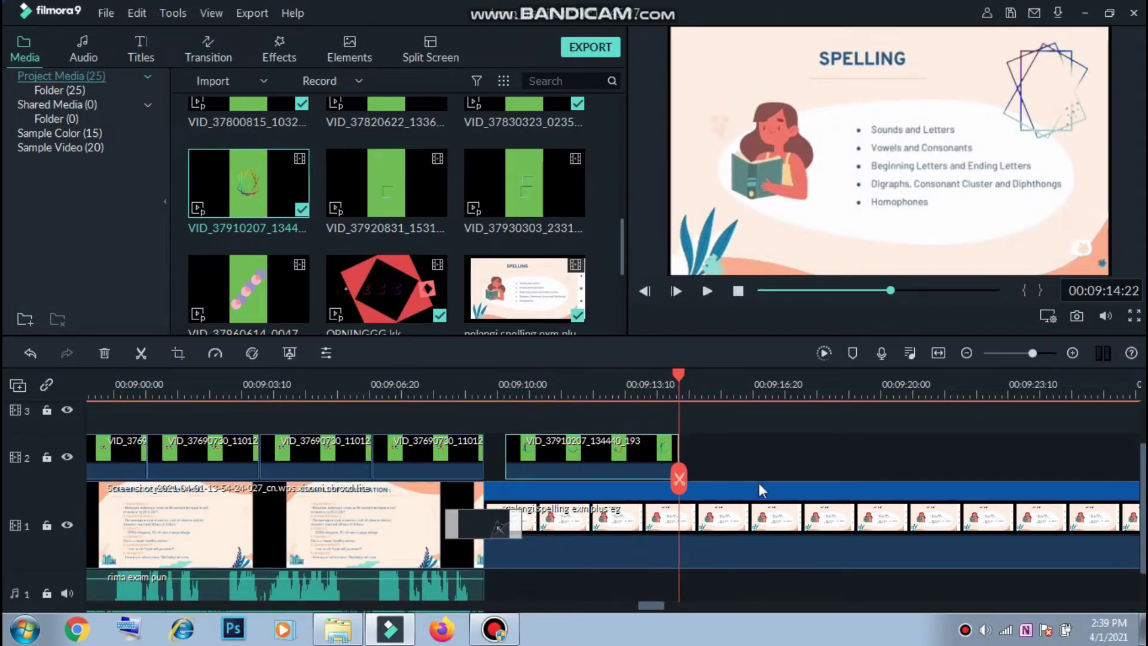
pyautogui.hotkey('ctrl', 'v')
pyautogui.hotkey('ctrl', 'v')
pyautogui.hotkey('ctrl', 'v')
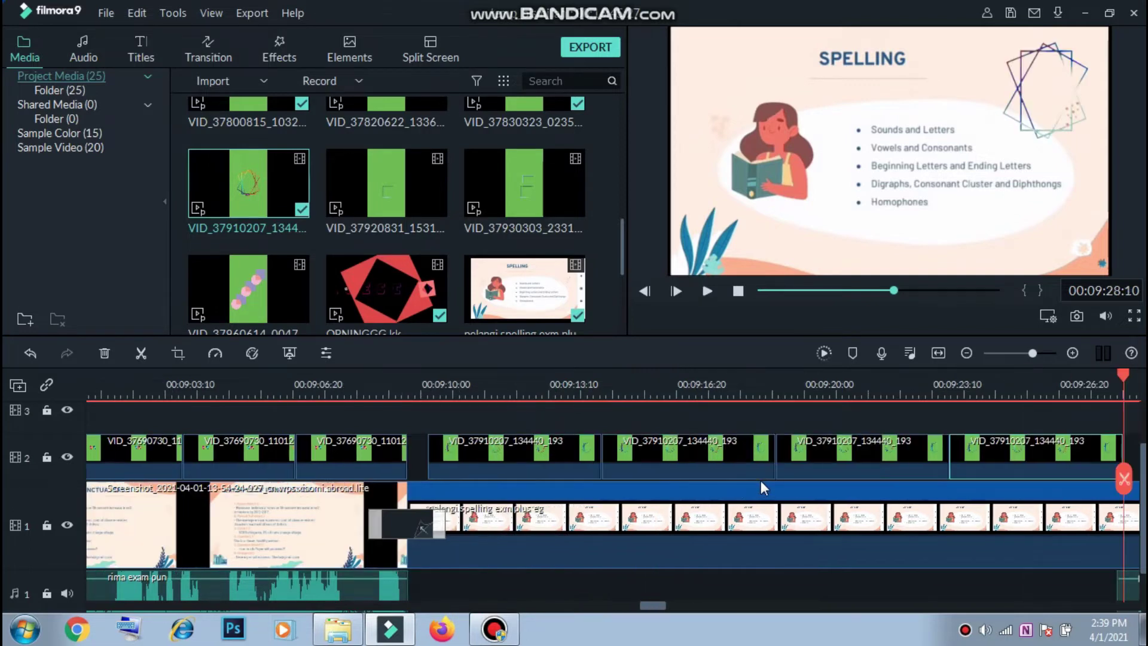
pyautogui.hotkey('ctrl', 'v')
pyautogui.hotkey('ctrl', 'v')
pyautogui.hotkey('ctrl', 'v')
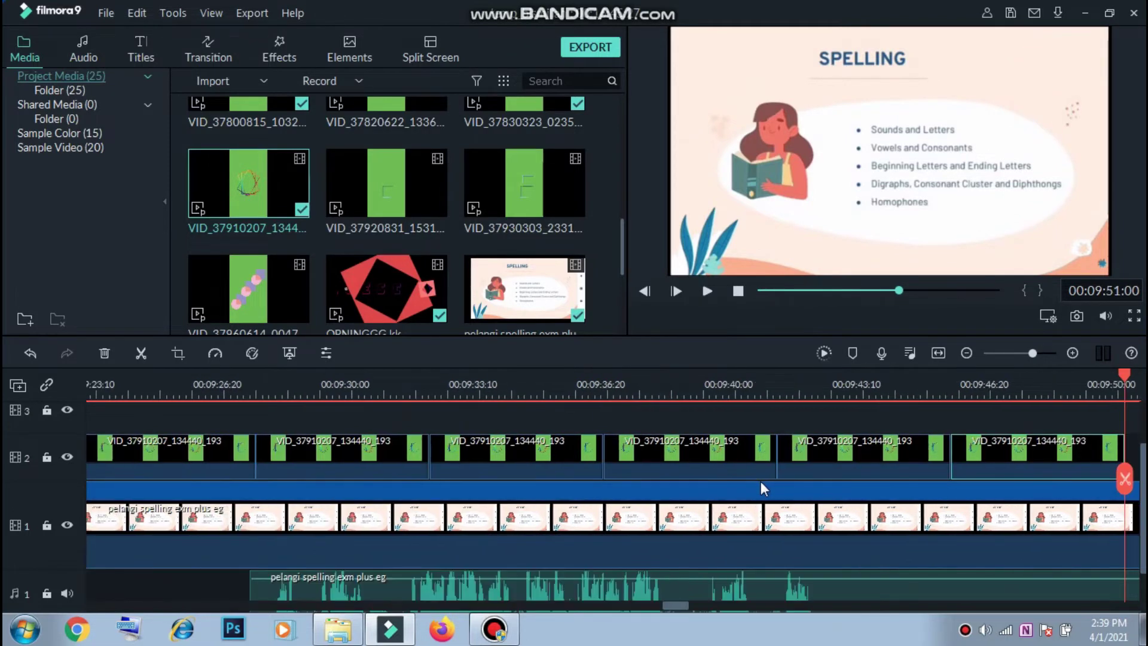
pyautogui.hotkey('ctrl', 'v')
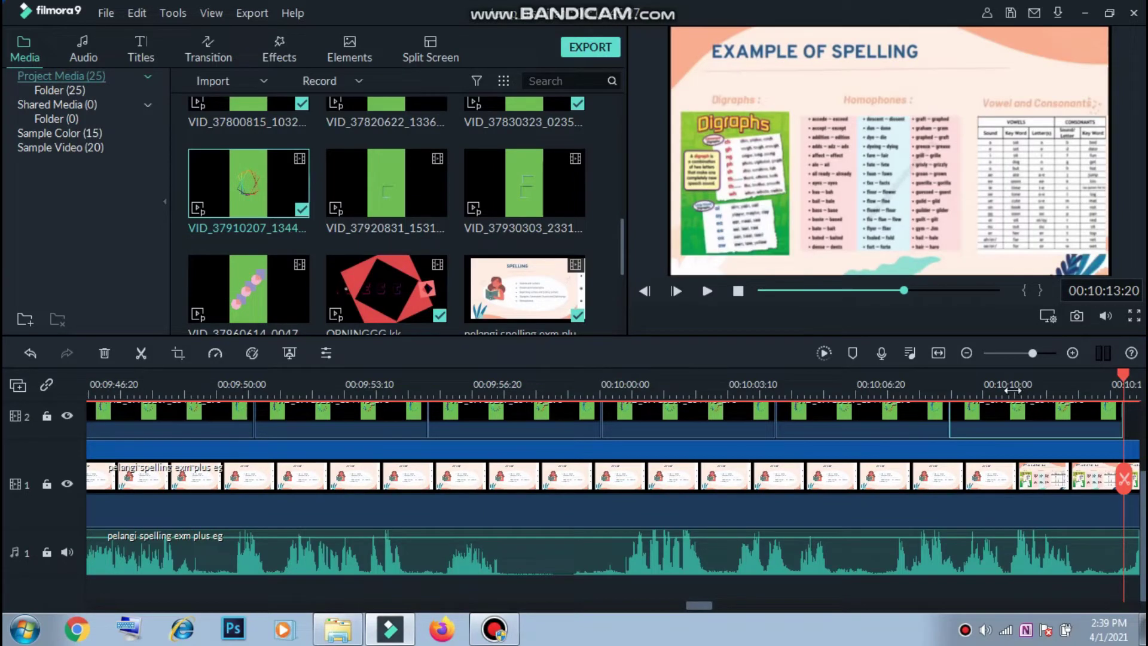
# Play the Spelling section from 00:09:56:00 past the change to the Example of Spelling slide to check its timing against the narration.
pyautogui.scroll(-2, 990, 385)
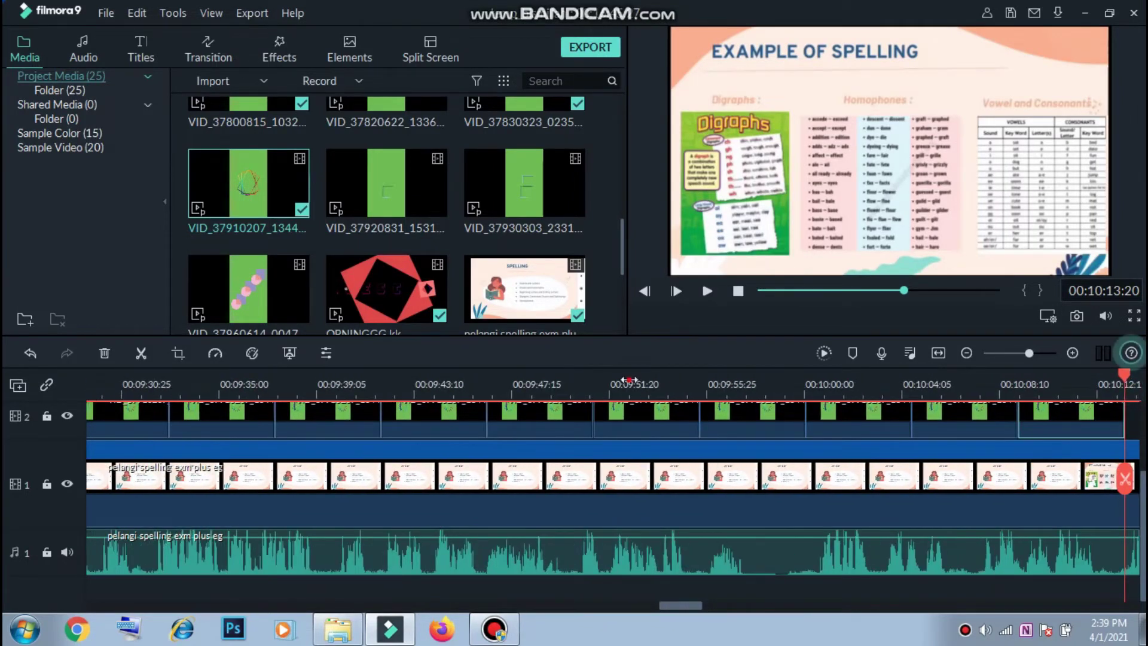
pyautogui.click(625, 385)
pyautogui.click(525, 386)
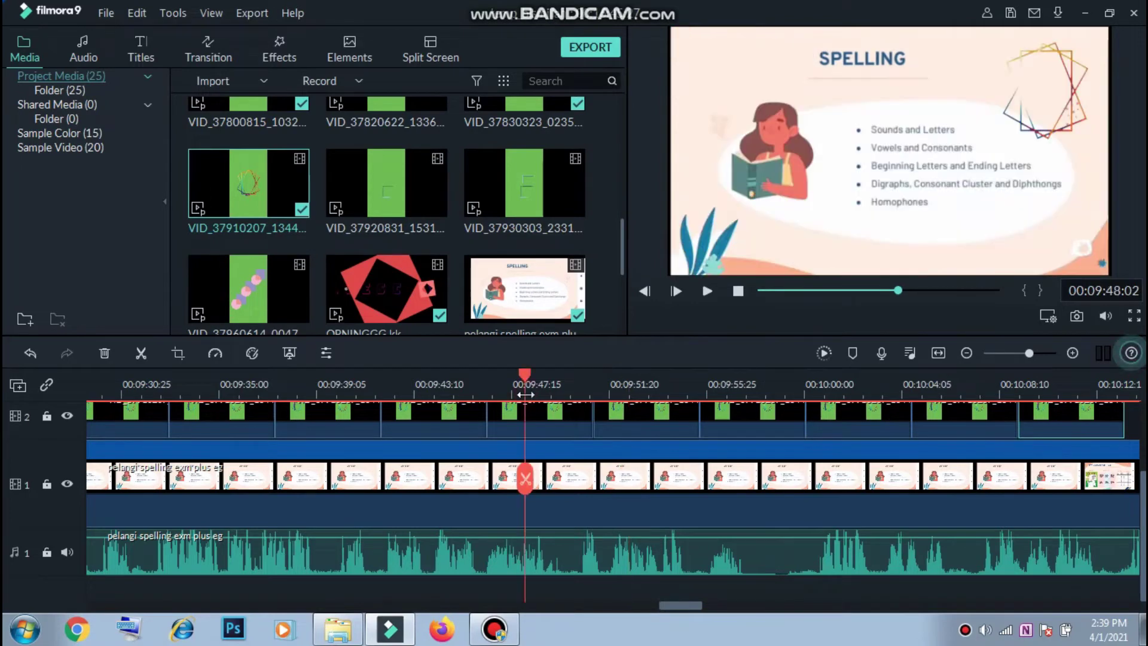
pyautogui.click(716, 393)
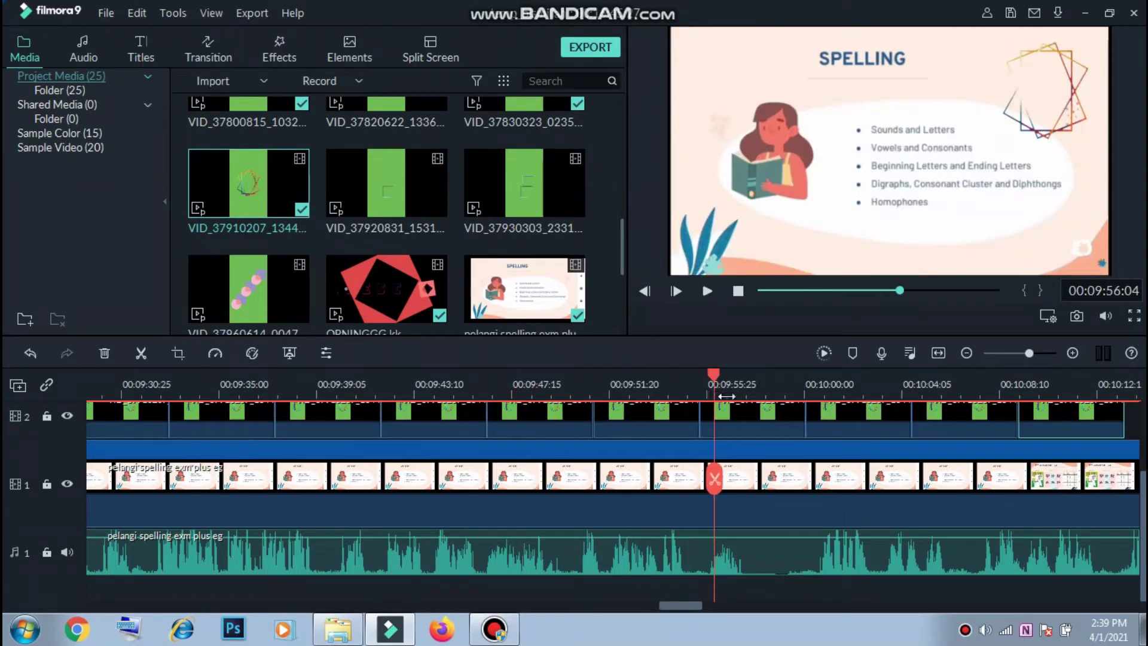
pyautogui.click(770, 393)
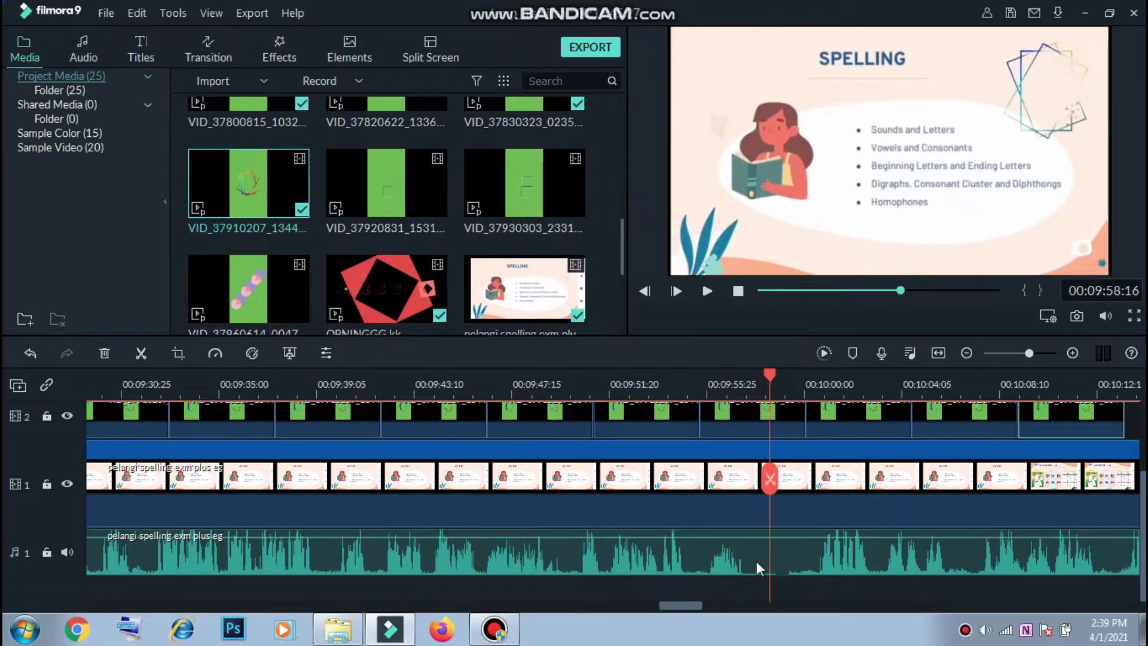
pyautogui.click(711, 393)
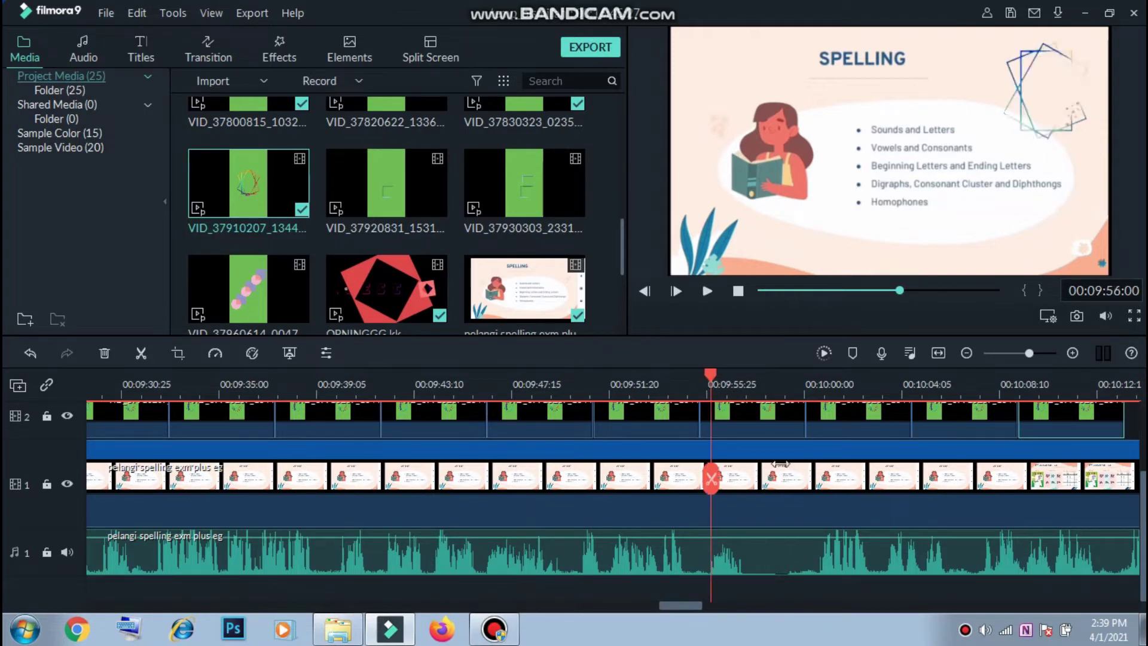
pyautogui.press('space')
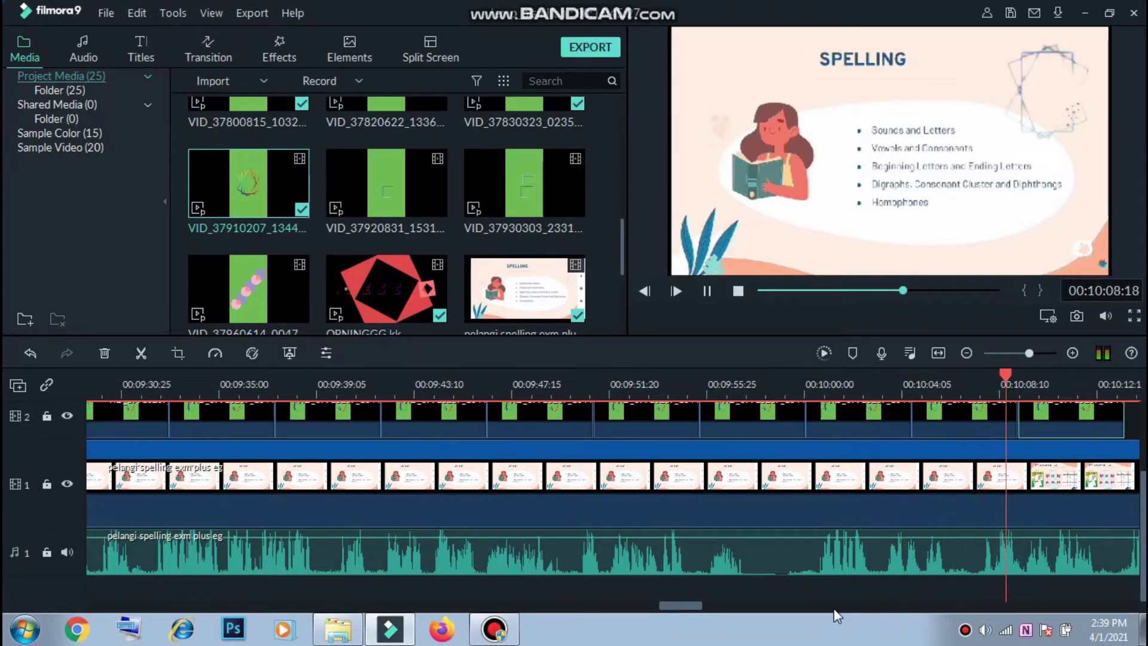
pyautogui.press('space')
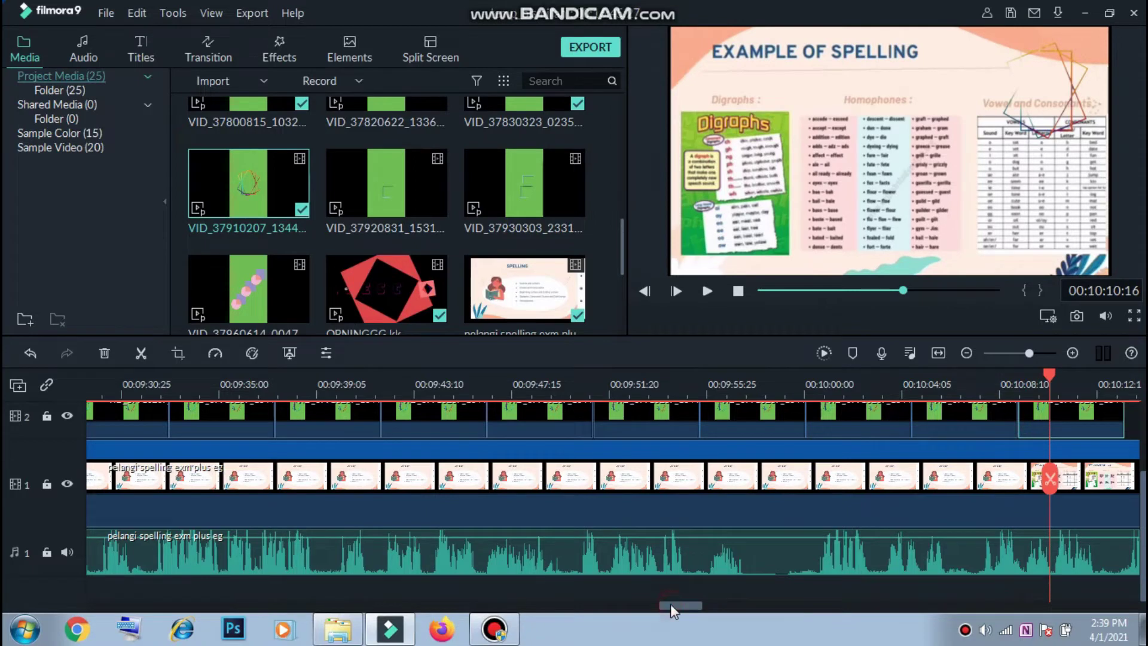
# Locate the narration pause before the examples and split the slide clip on the first video track at 00:09:58:09.
pyautogui.moveTo(669, 604); pyautogui.dragTo(679, 607)
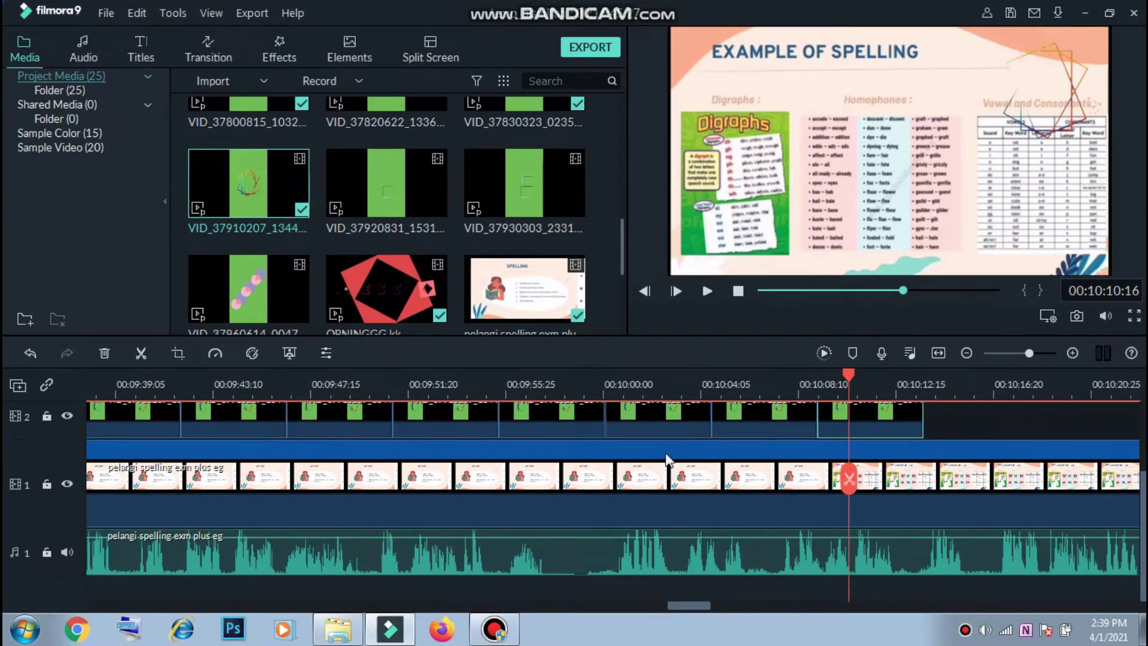
pyautogui.click(587, 394)
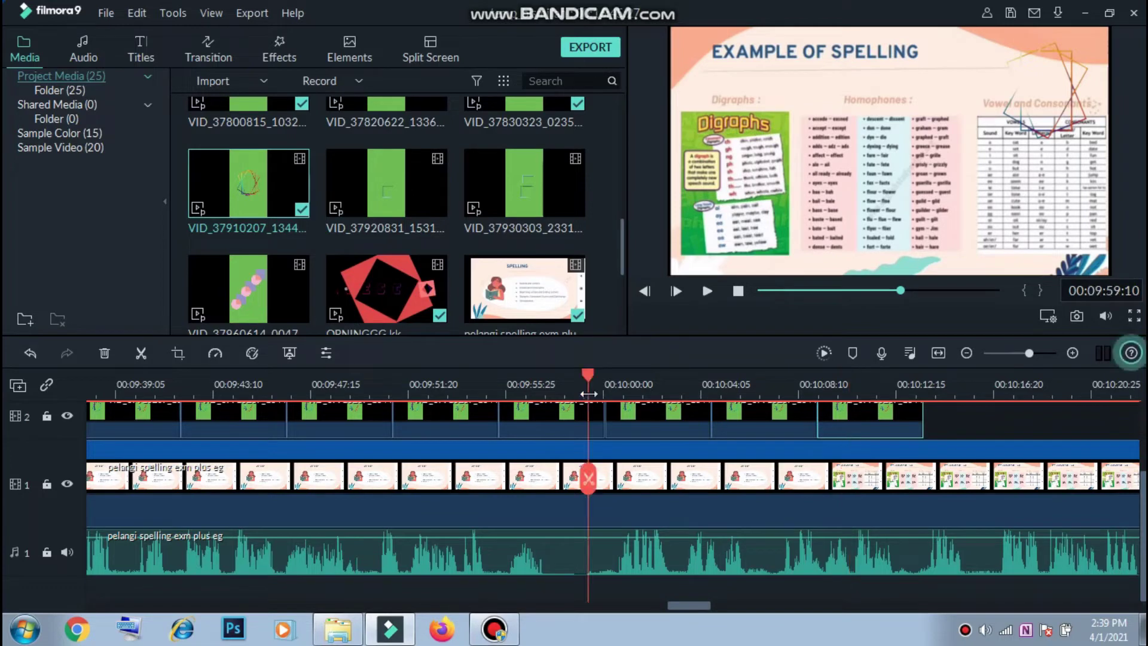
pyautogui.click(533, 393)
pyautogui.press('space')
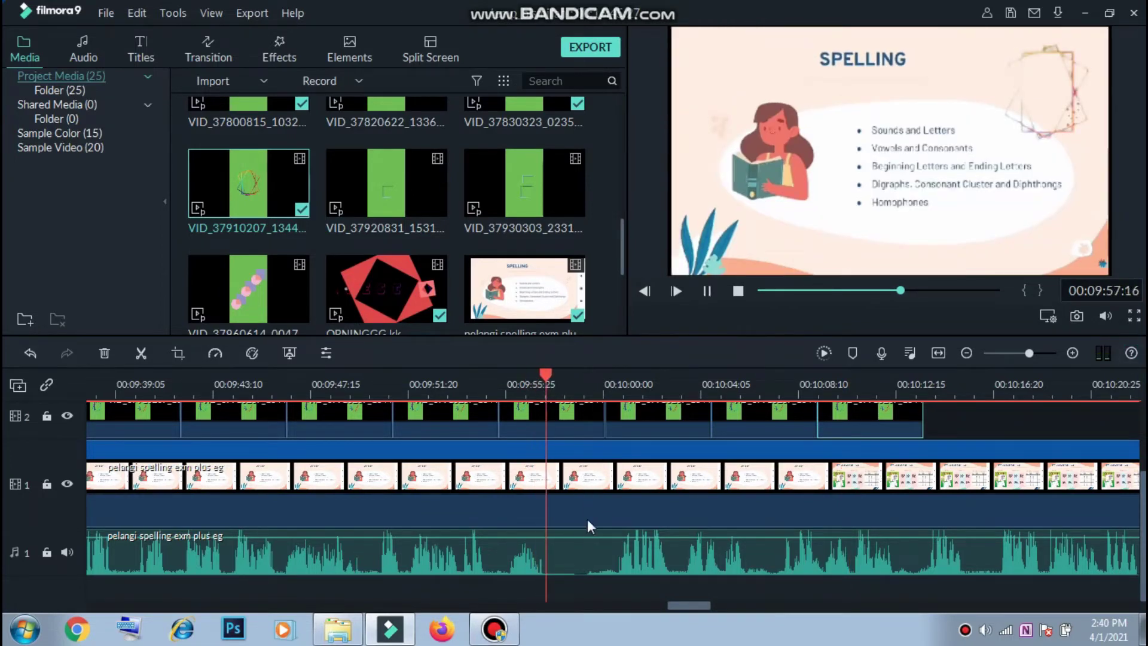
pyautogui.click(583, 547)
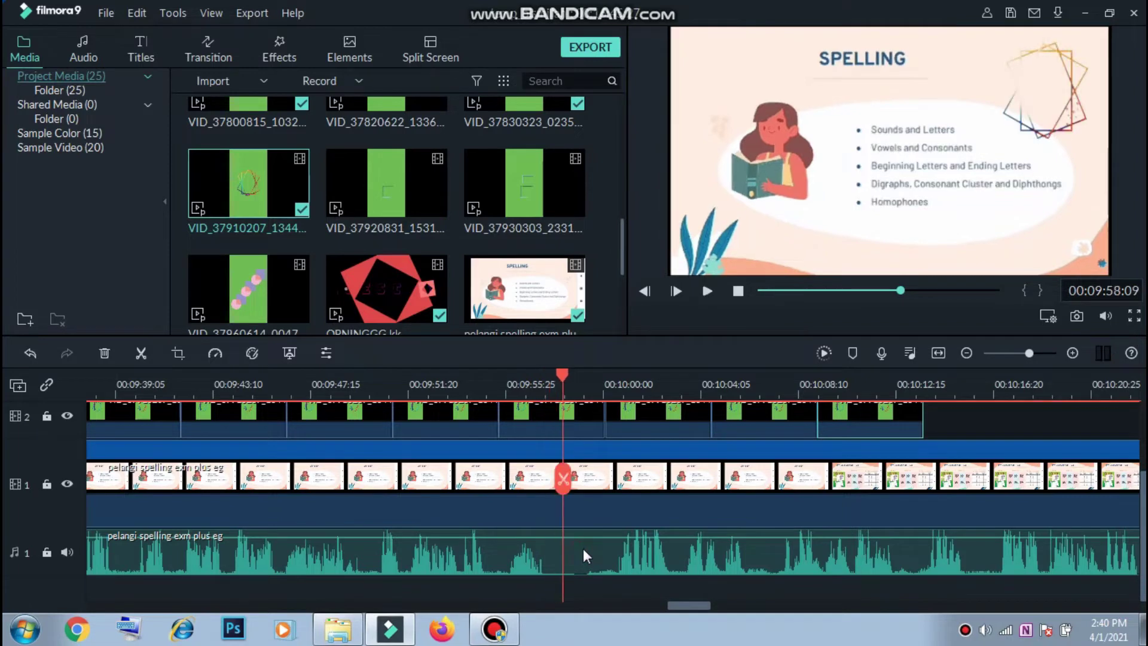
pyautogui.click(606, 494)
pyautogui.hotkey('ctrl', 'b')
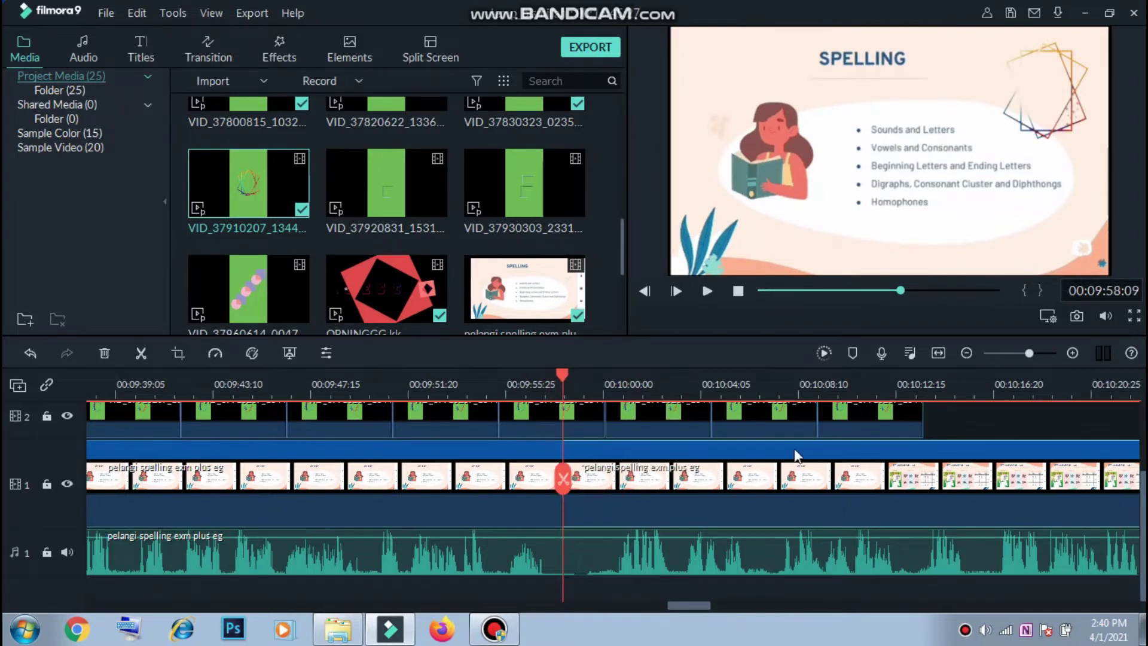
# Split the slide clip at 00:10:11:29, where the Example of Spelling slide starts, and delete the Spelling segment between the two cuts.
pyautogui.click(885, 391)
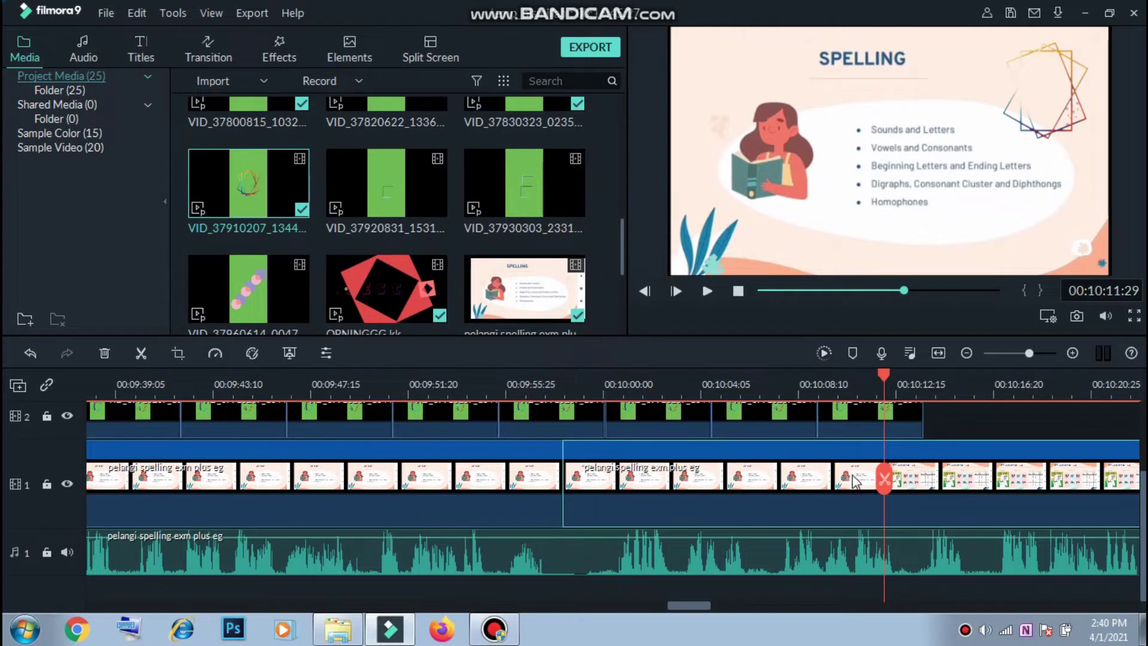
pyautogui.hotkey('ctrl', 'b')
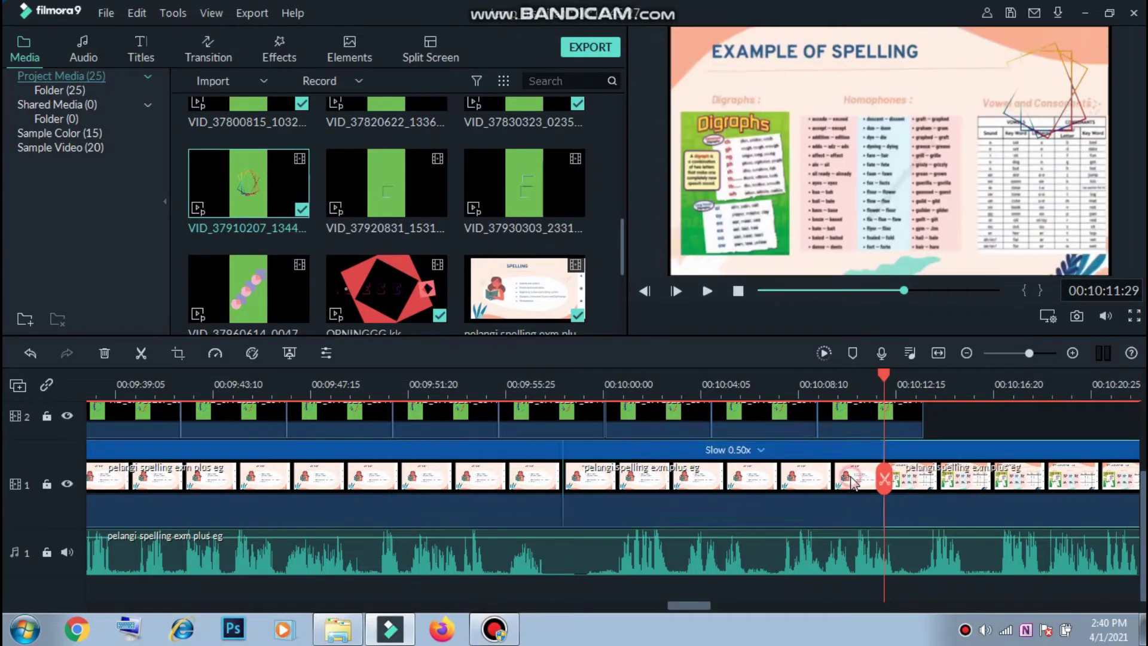
pyautogui.click(577, 513)
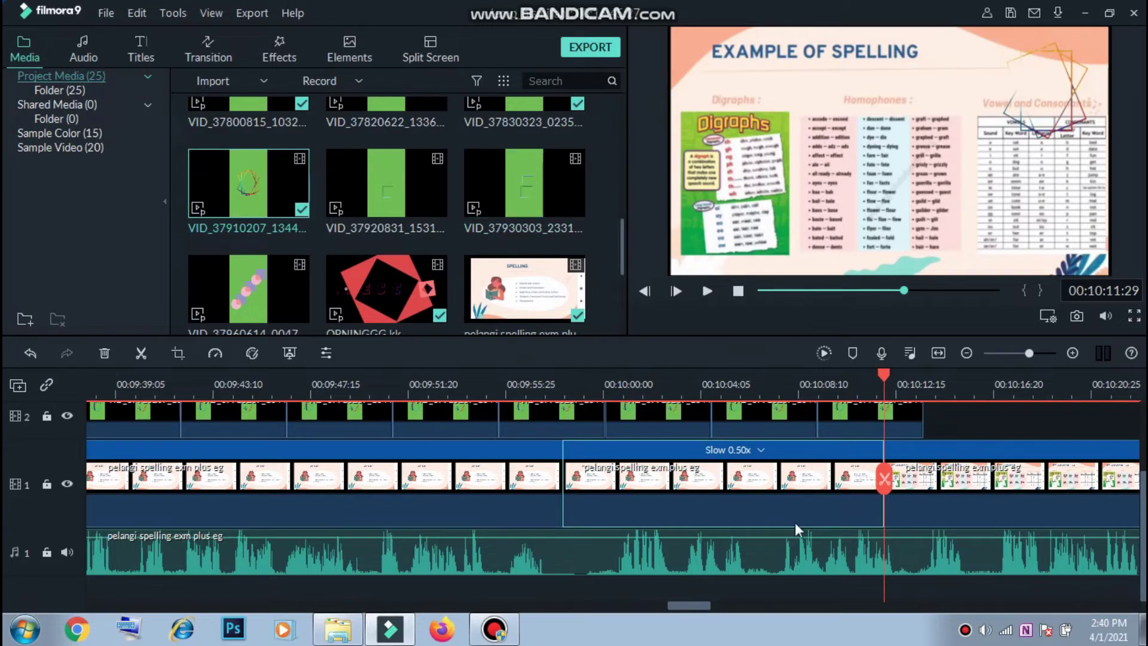
pyautogui.press('Delete')
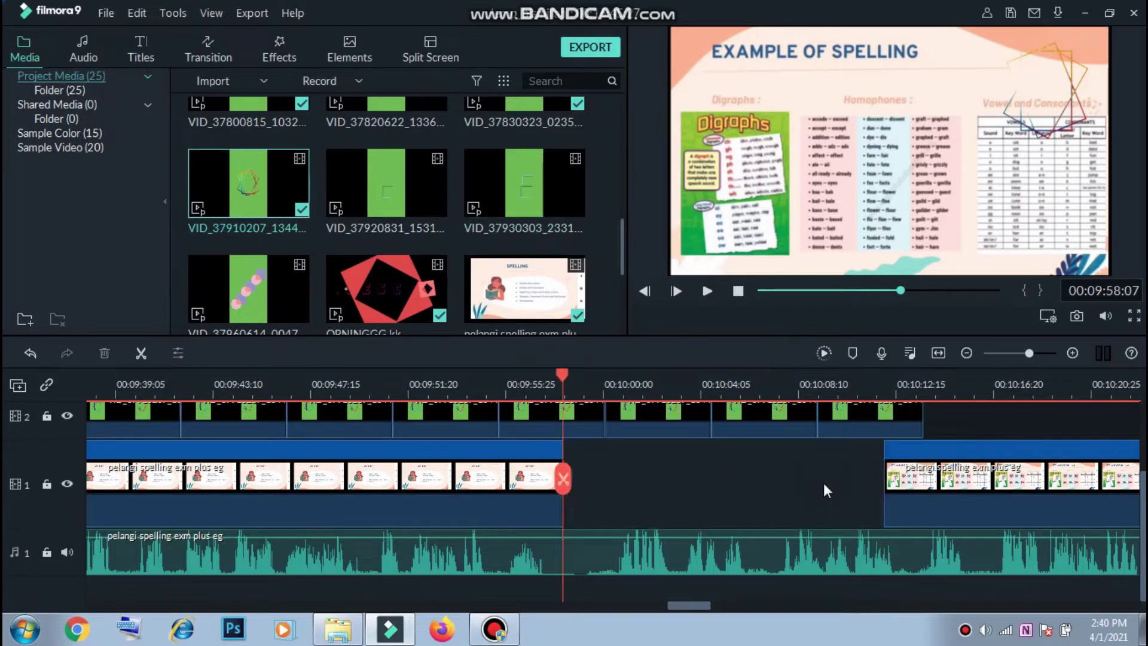
# Close the gap before the Example of Spelling clip, keeping the overlay and audio tracks locked only while the gap is removed.
pyautogui.click(824, 482)
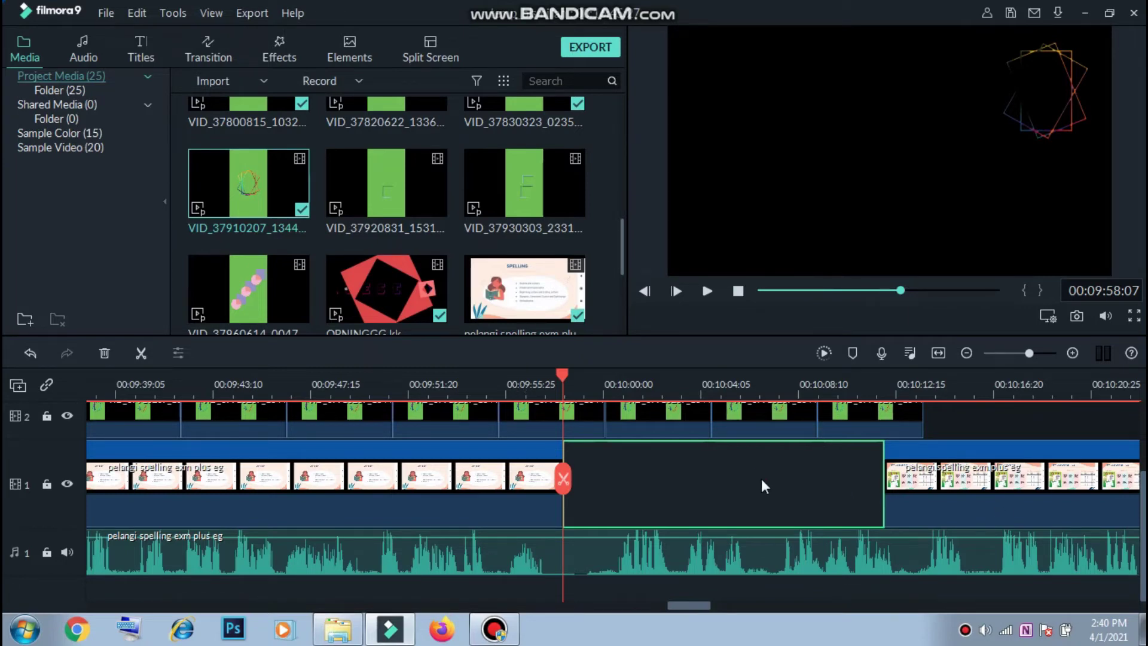
pyautogui.click(971, 425)
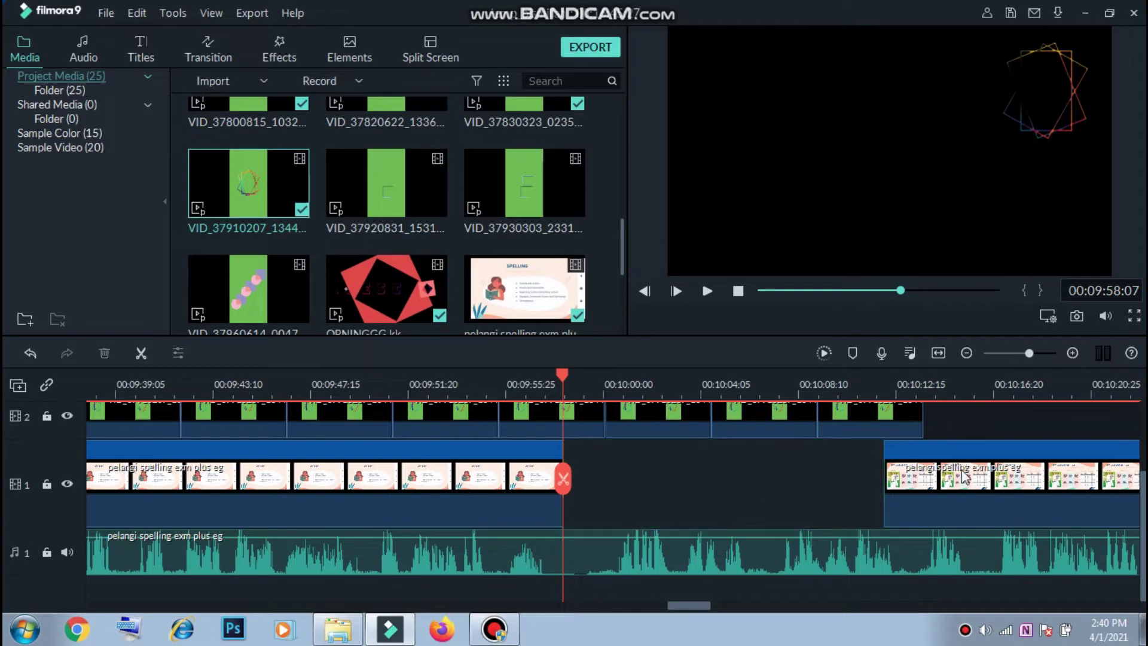
pyautogui.click(801, 506)
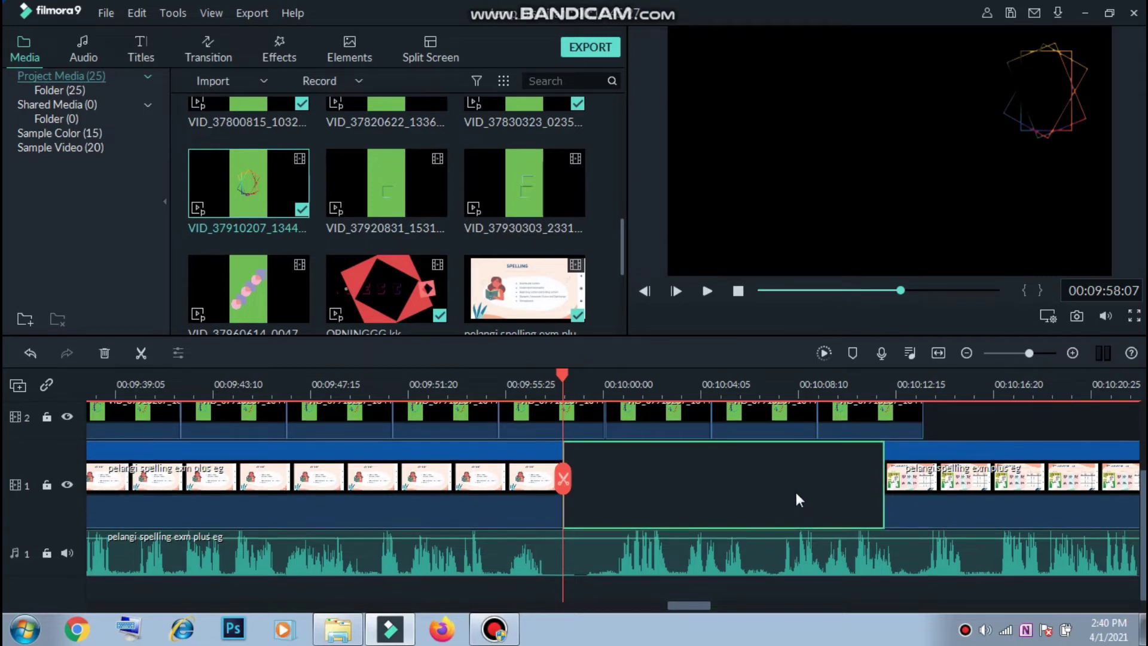
pyautogui.moveTo(931, 490); pyautogui.dragTo(612, 500)
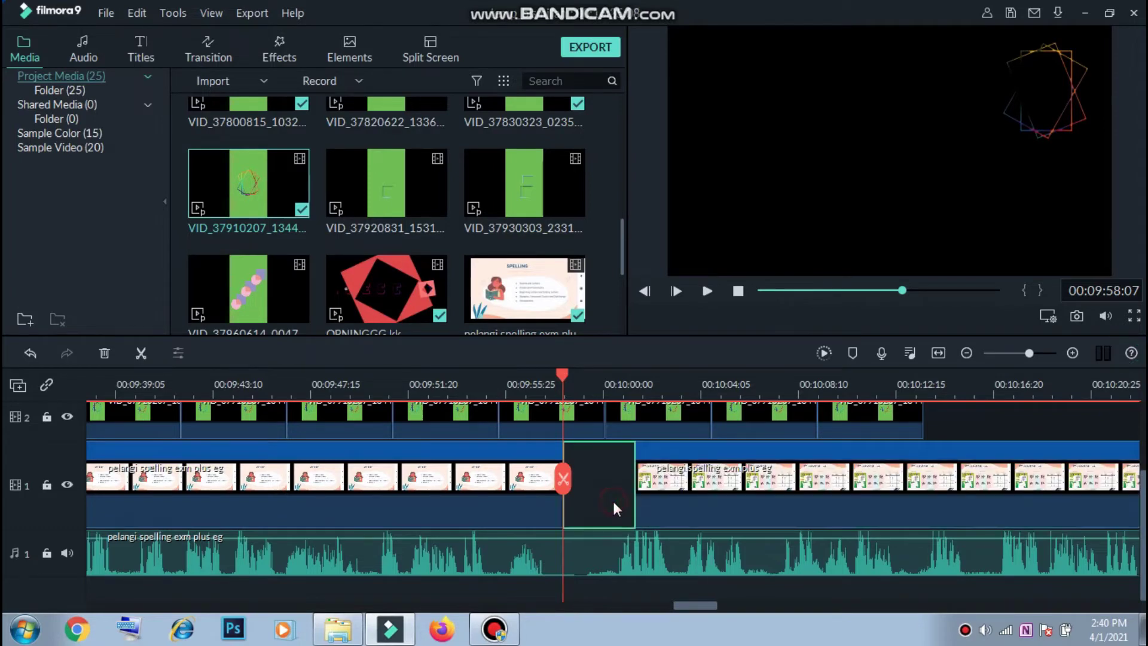
pyautogui.click(46, 417)
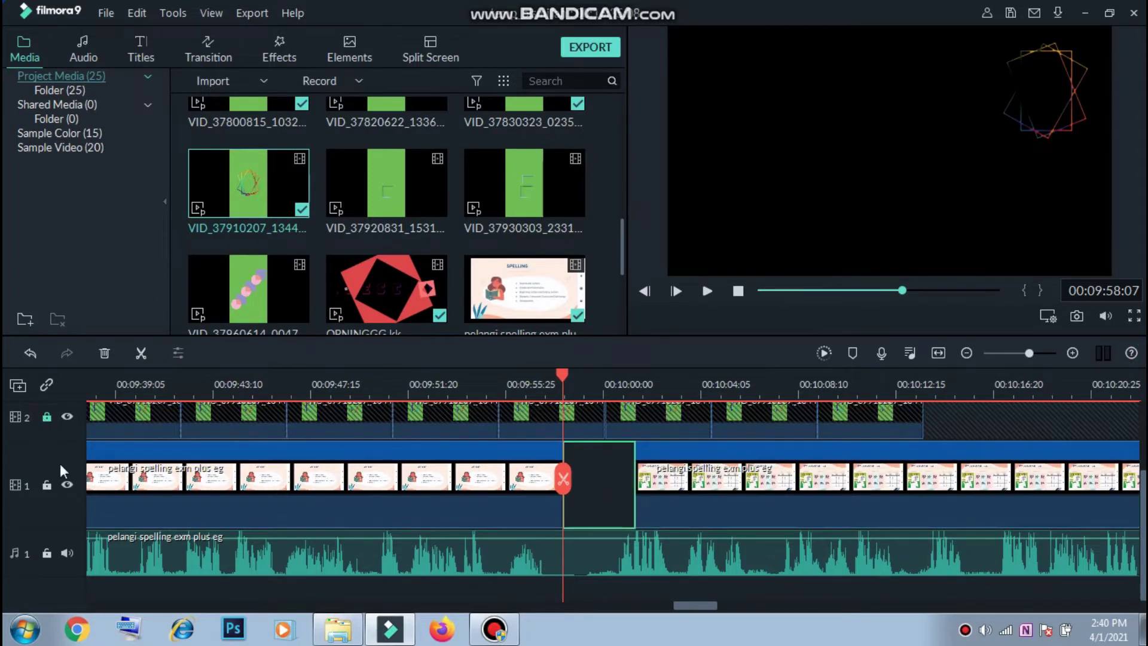
pyautogui.click(46, 554)
pyautogui.press('Delete')
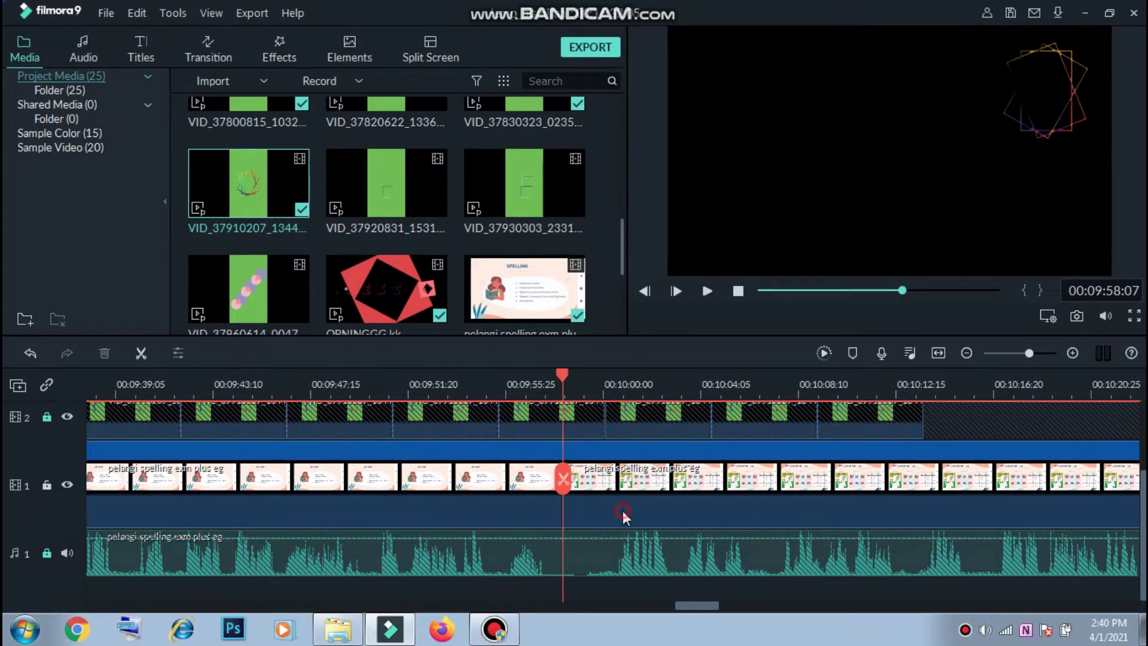
pyautogui.click(47, 554)
pyautogui.click(46, 416)
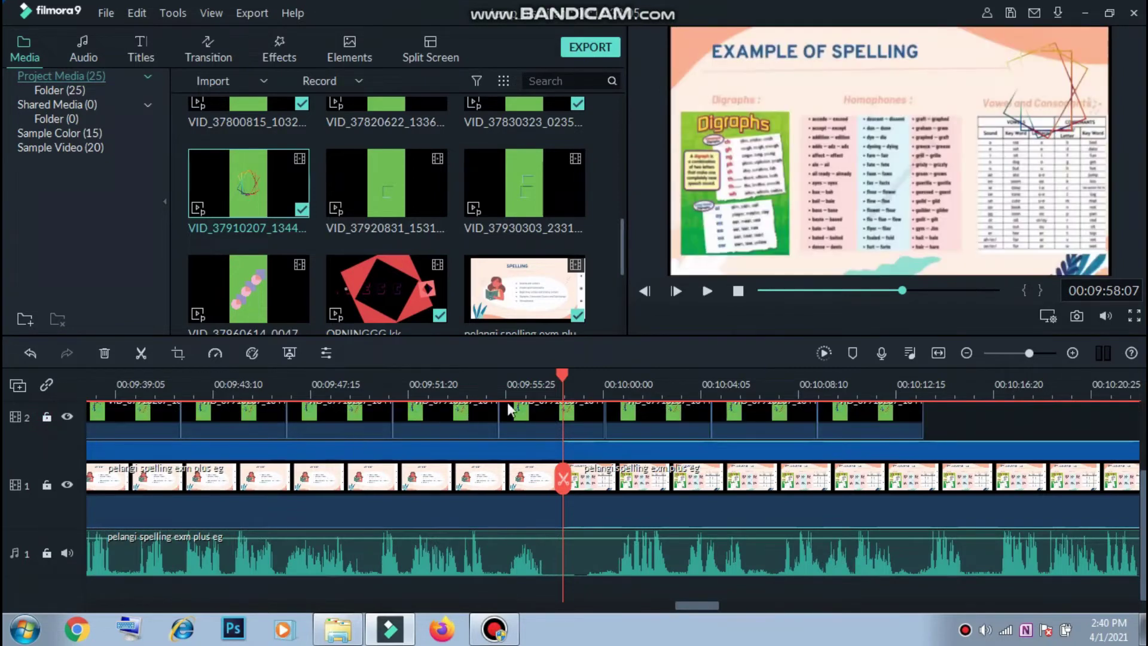
# Add the Linear 11 transition at the cut between the Spelling and Example of Spelling clips.
pyautogui.scroll(2, 799, 526)
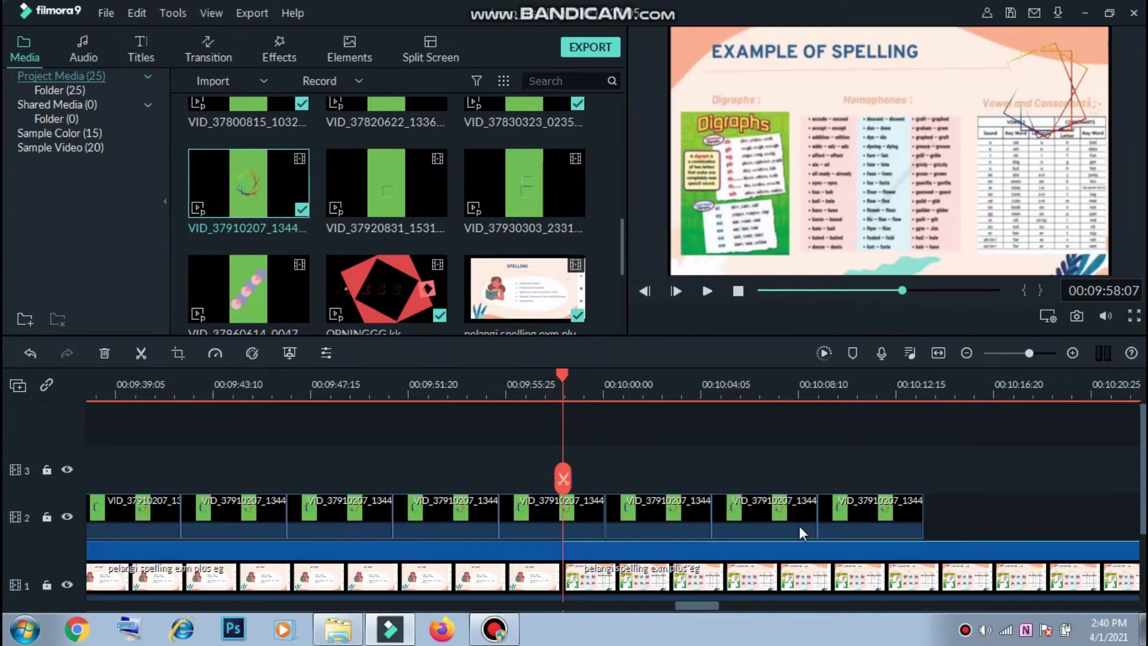
pyautogui.scroll(-1, 604, 460)
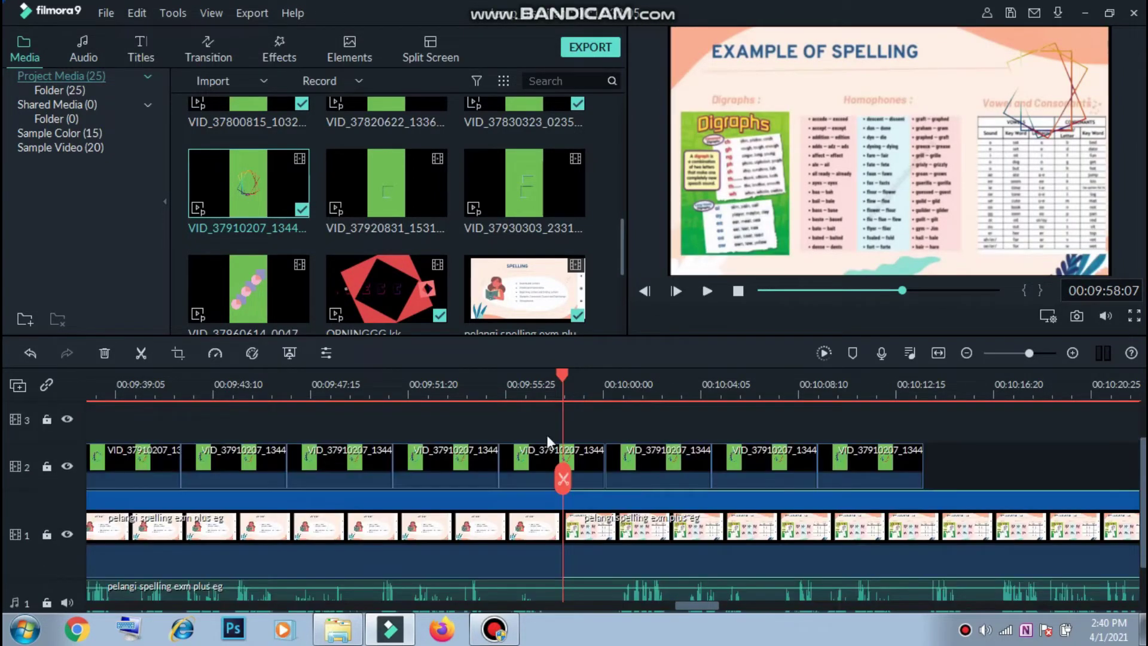
pyautogui.click(207, 51)
pyautogui.click(59, 228)
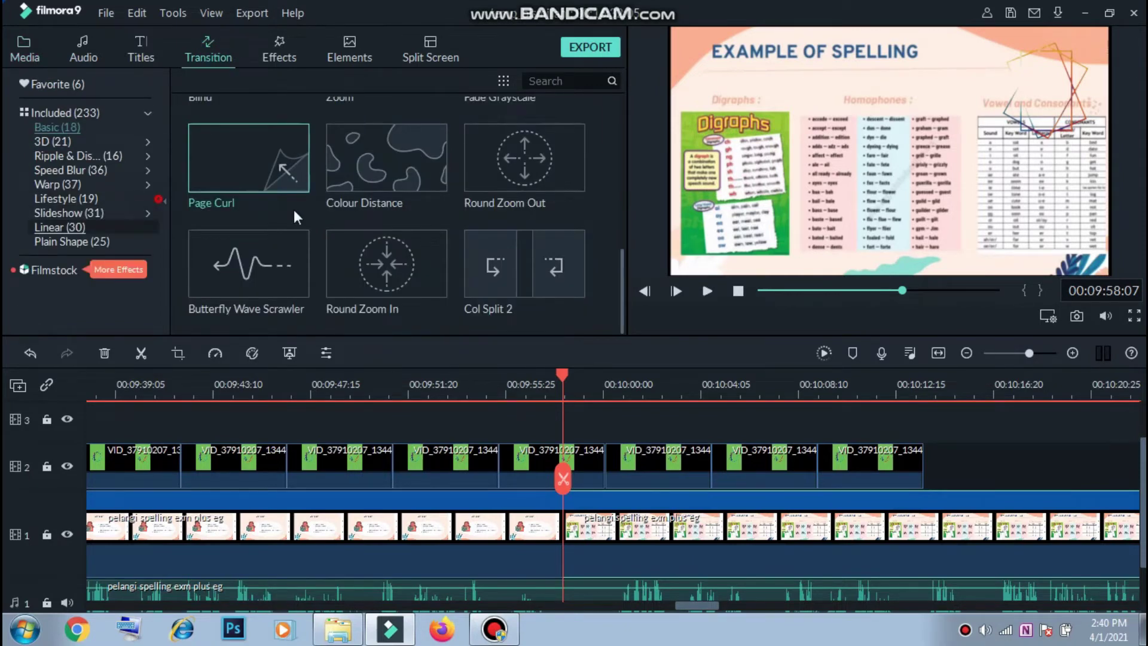
pyautogui.scroll(-4, 526, 229)
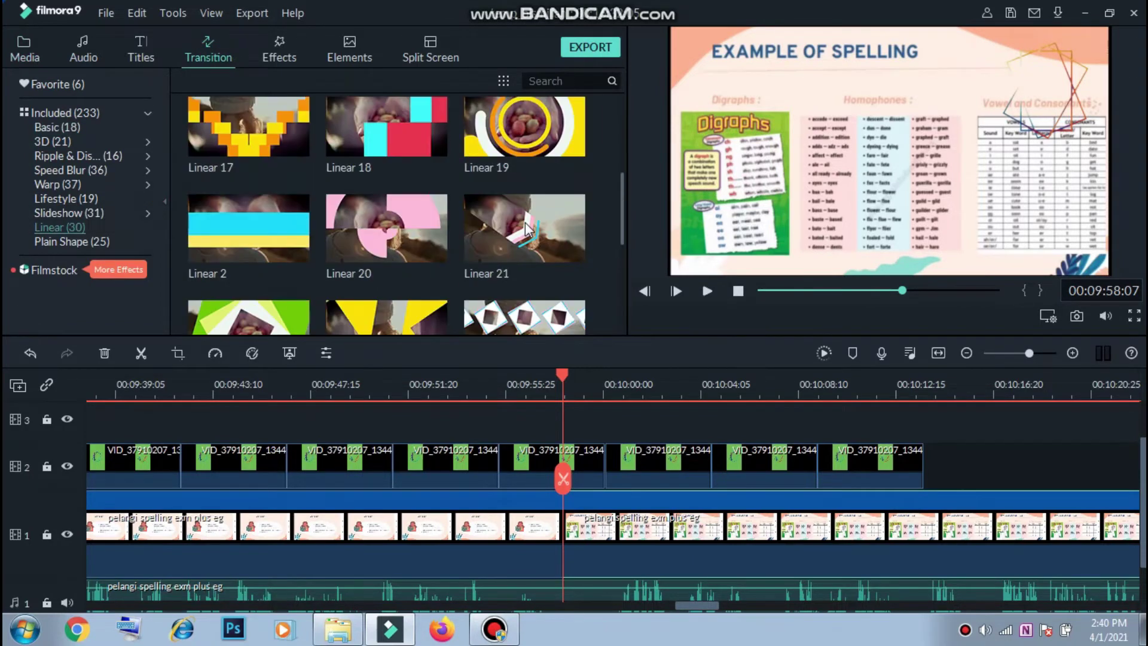
pyautogui.scroll(-4, 514, 233)
pyautogui.scroll(8, 359, 239)
pyautogui.moveTo(395, 251); pyautogui.dragTo(560, 562)
# Preview the Linear 11 transition between the Spelling and Example of Spelling slides against the narration pause.
pyautogui.click(506, 371)
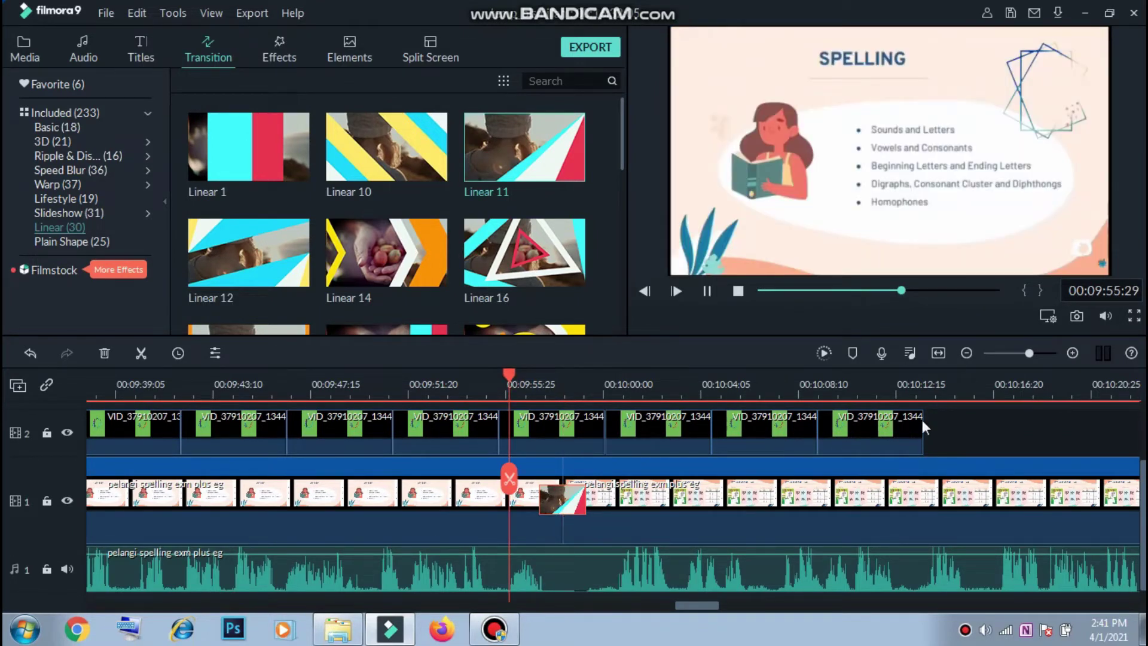
pyautogui.click(939, 426)
pyautogui.press('space')
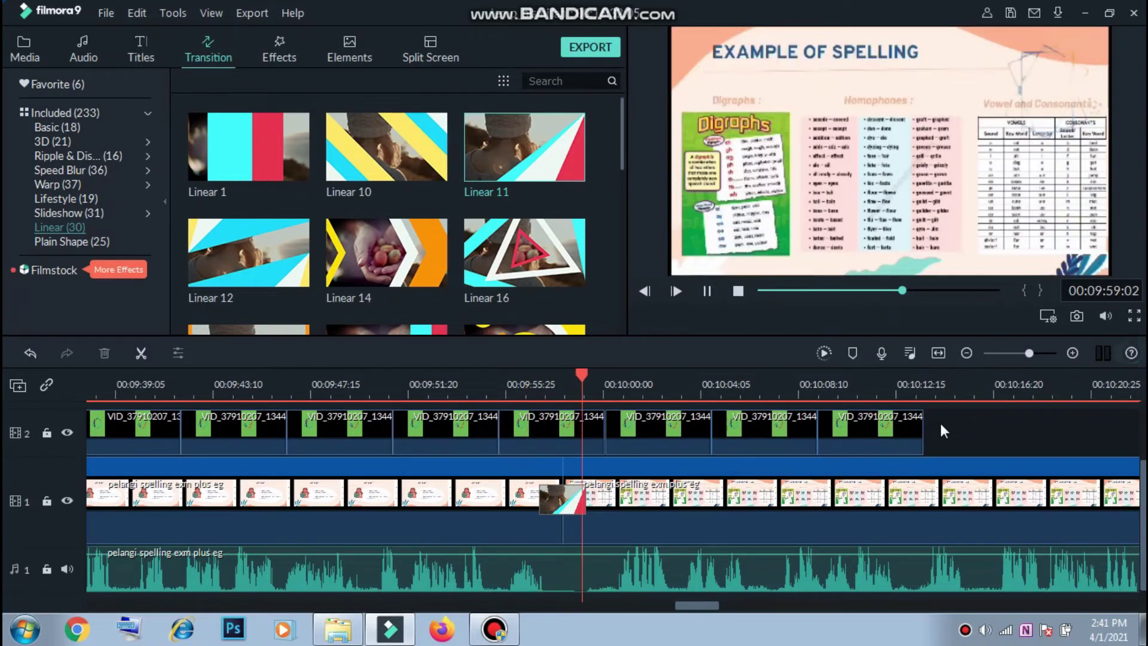
pyautogui.press('space')
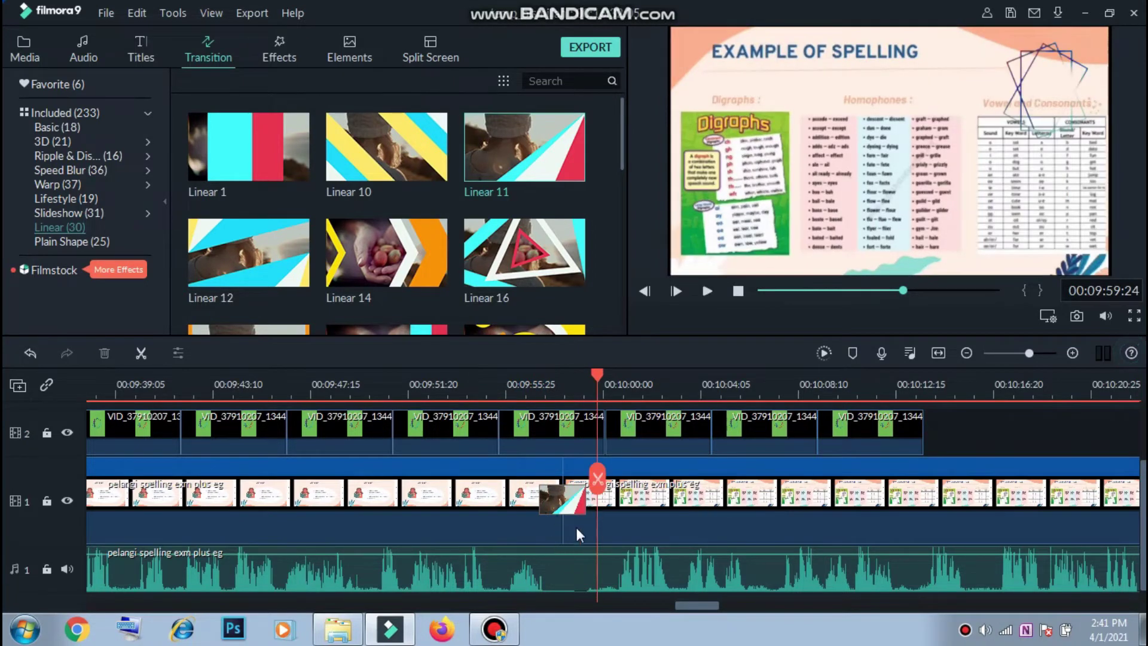
# Extend the end of the Spelling slide clip by about half a second and play back the retimed transition.
pyautogui.click(555, 528)
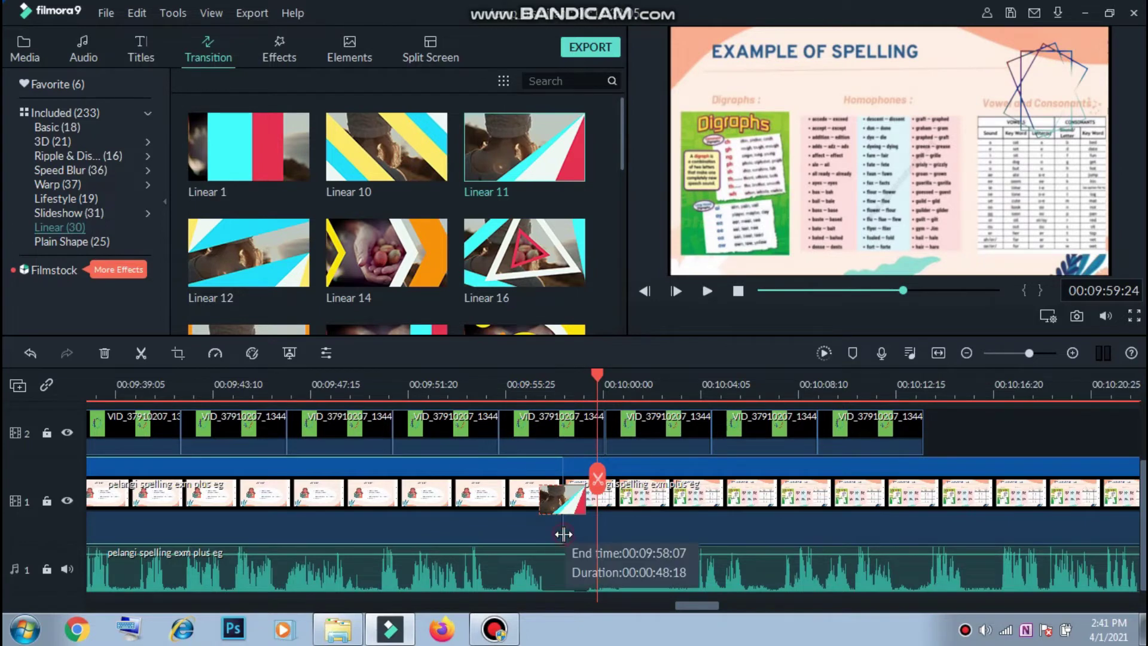
pyautogui.moveTo(576, 546); pyautogui.dragTo(582, 545)
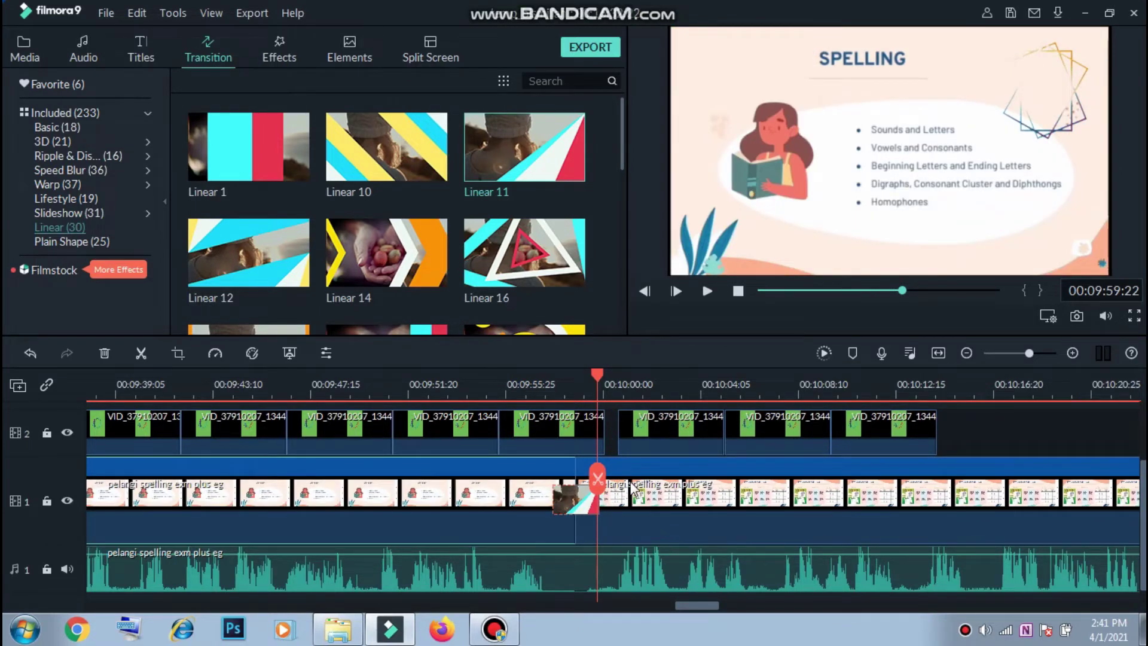
pyautogui.scroll(-1, 633, 487)
pyautogui.click(531, 409)
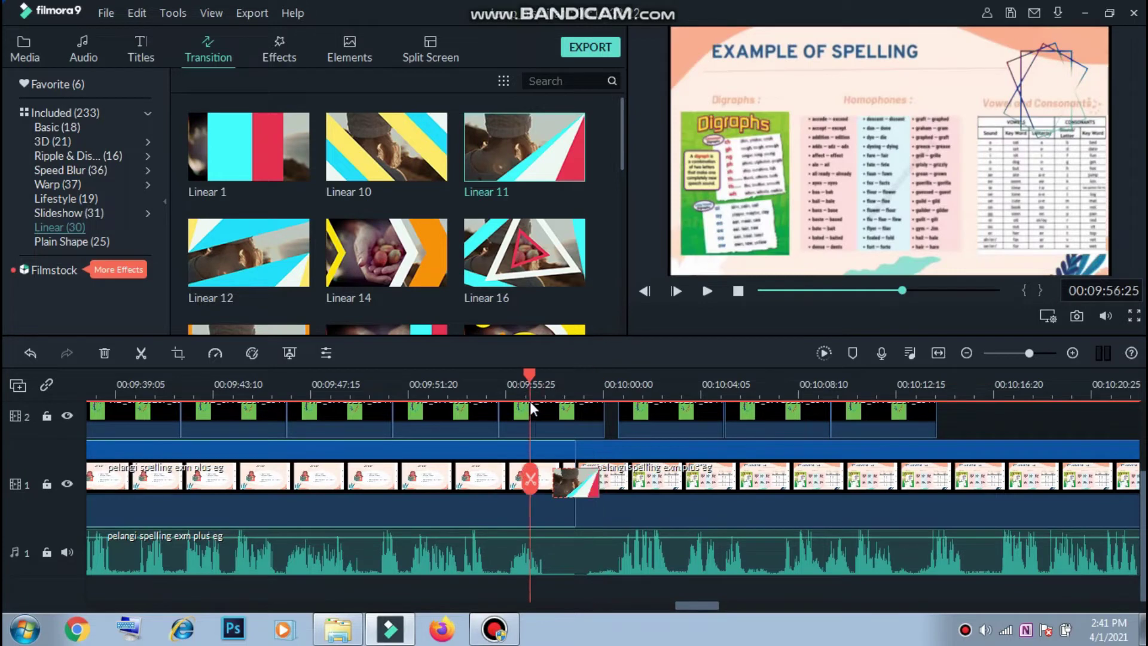
pyautogui.press('space')
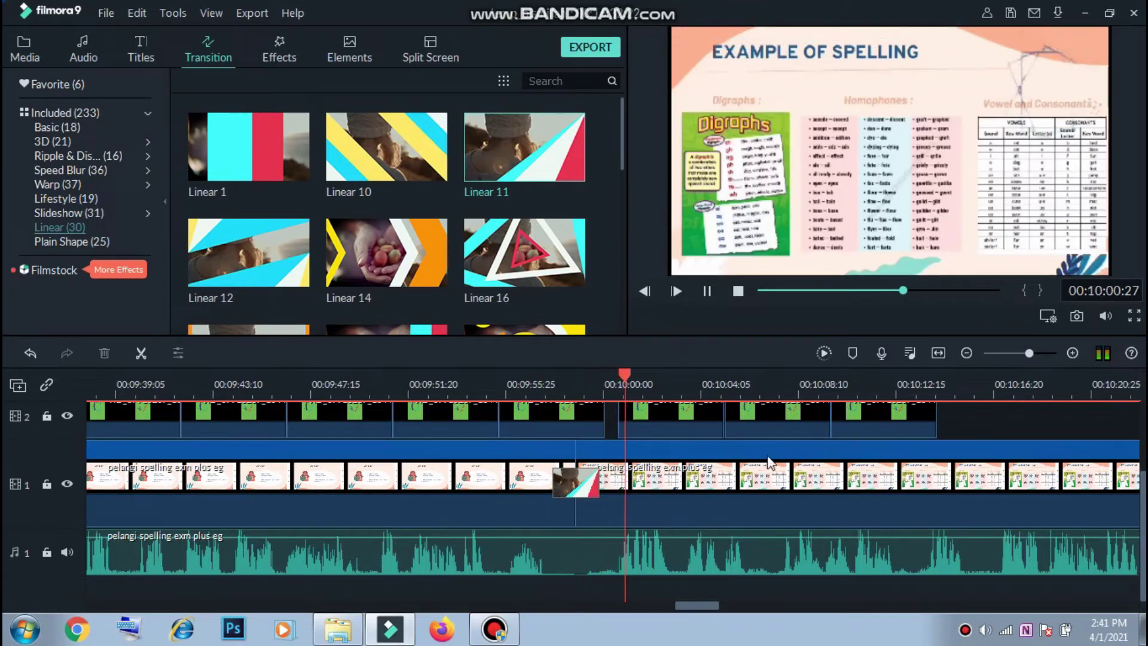
pyautogui.press('space')
pyautogui.scroll(3, 819, 568)
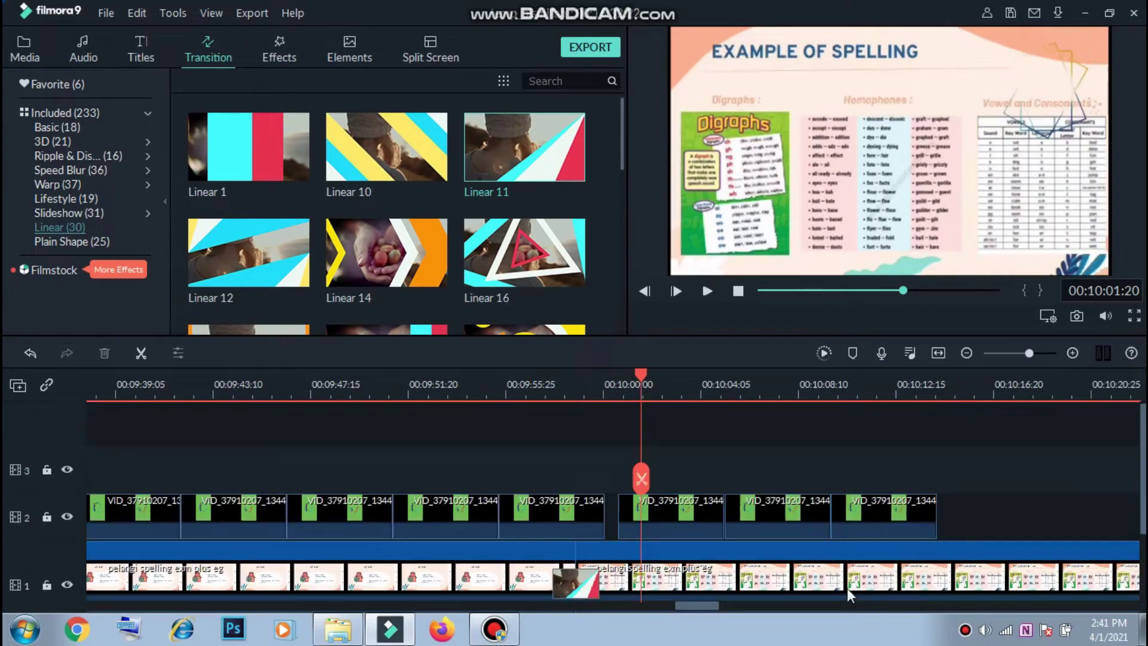
# Split the track 2 overlay at the Spelling and Example of Spelling cut (00:09:58:24) and delete the part after it.
pyautogui.press('Up')
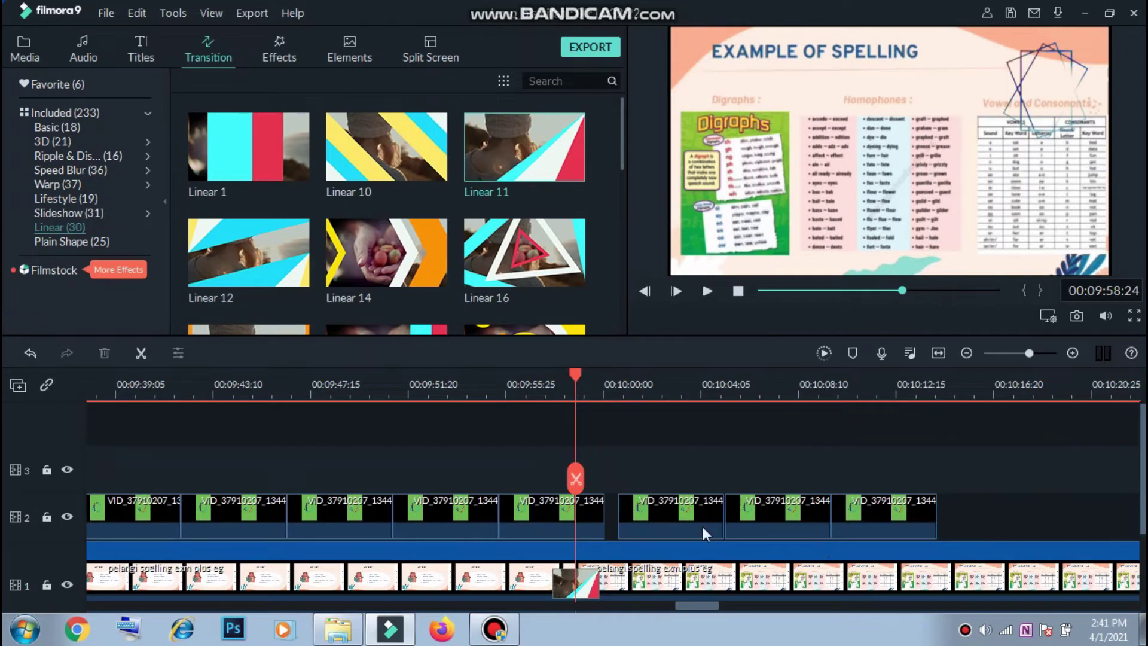
pyautogui.click(562, 519)
pyautogui.hotkey('ctrl', 'b')
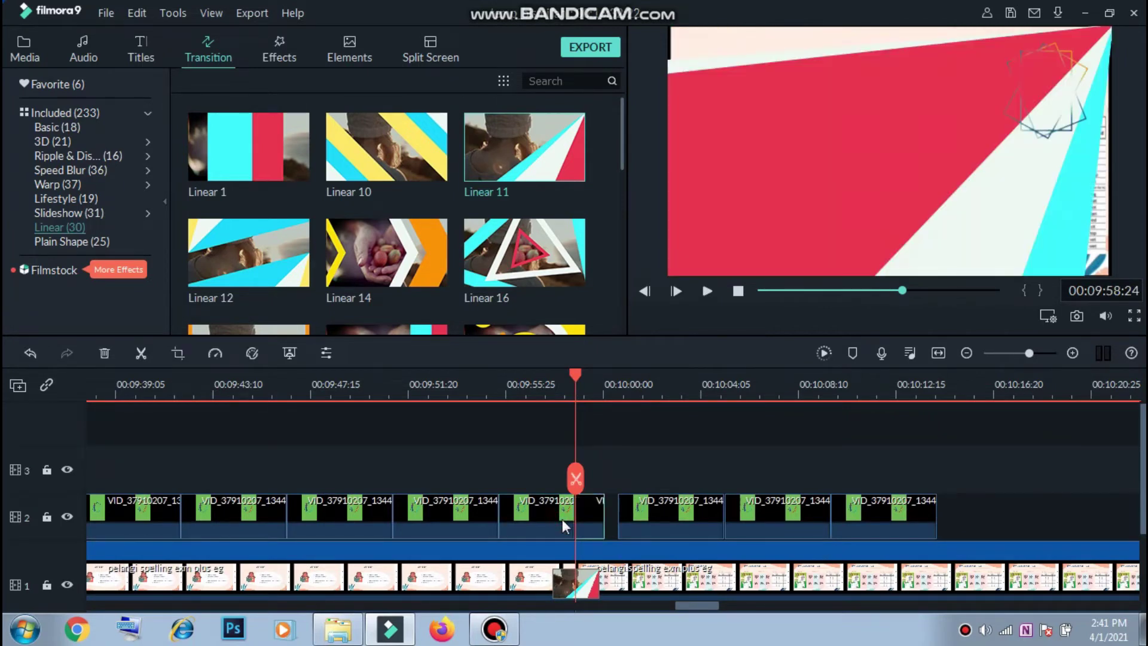
pyautogui.press('Delete')
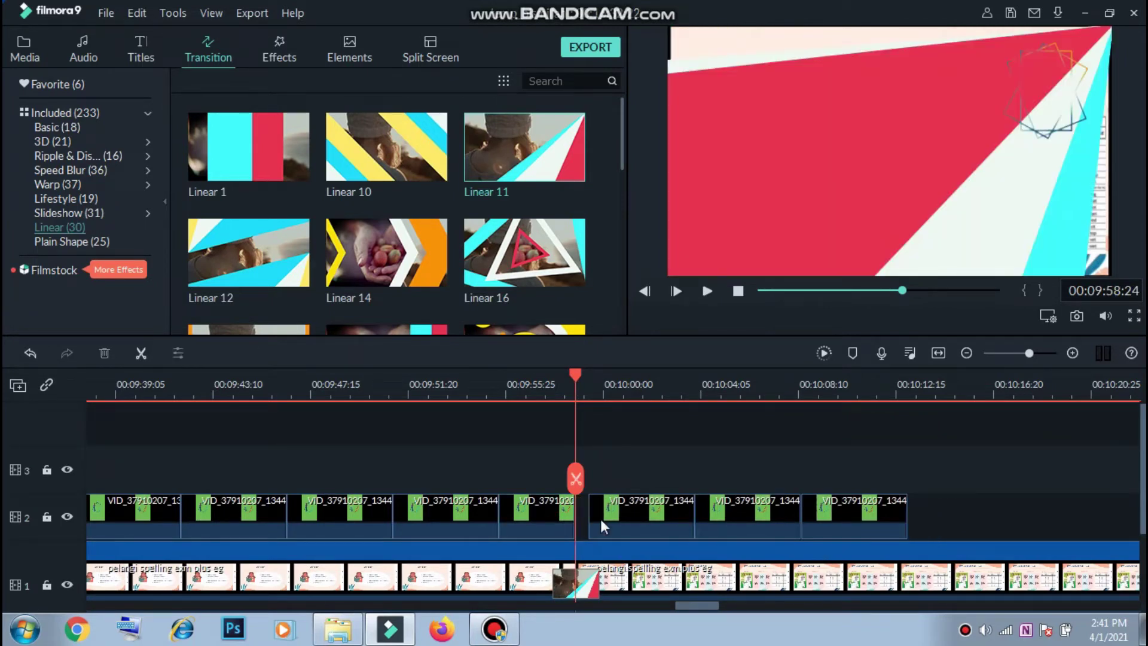
# Delete the remaining VID_37910207 overlay clips above the Example of Spelling slide.
pyautogui.click(672, 527)
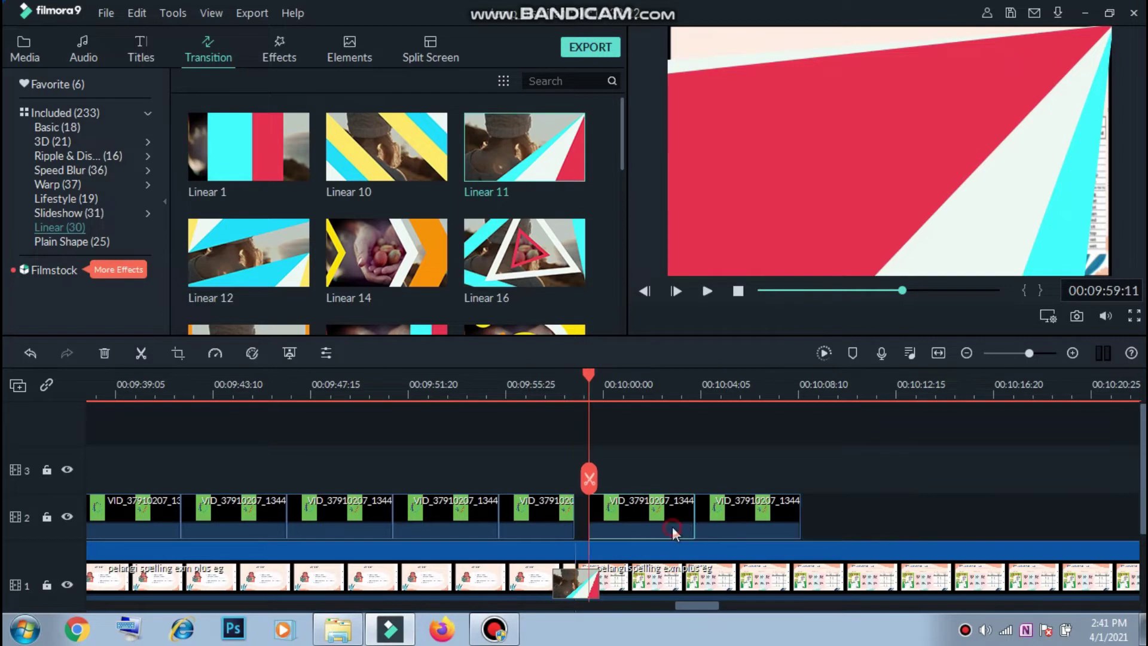
pyautogui.click(701, 526)
pyautogui.press('Delete')
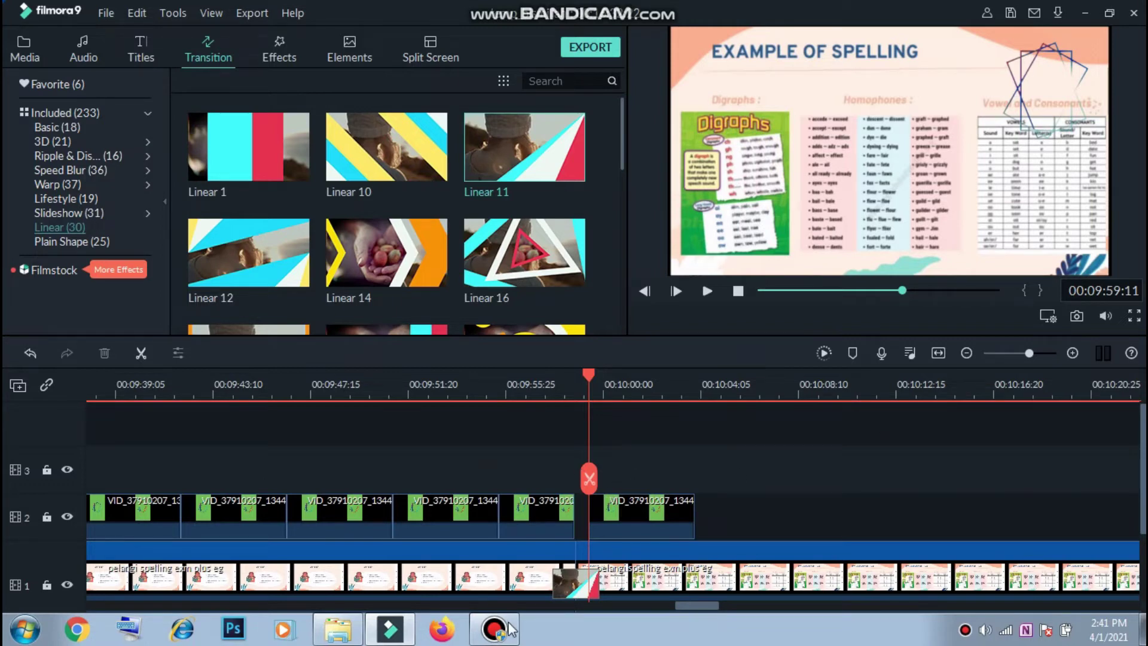
pyautogui.scroll(-3, 604, 482)
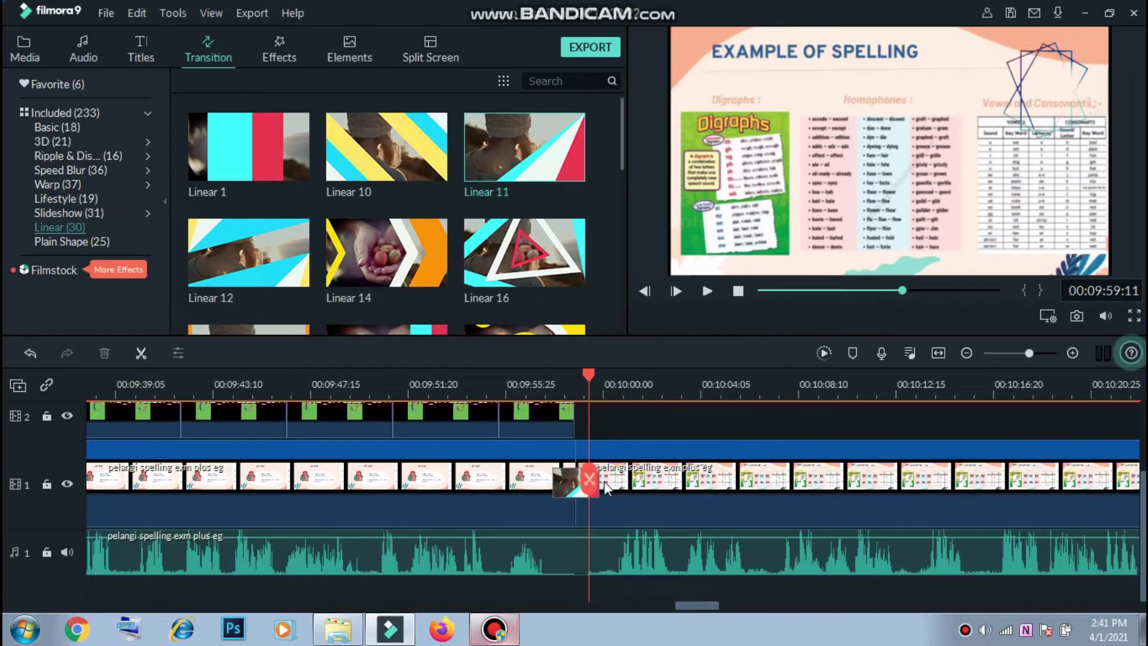
pyautogui.scroll(2, 607, 478)
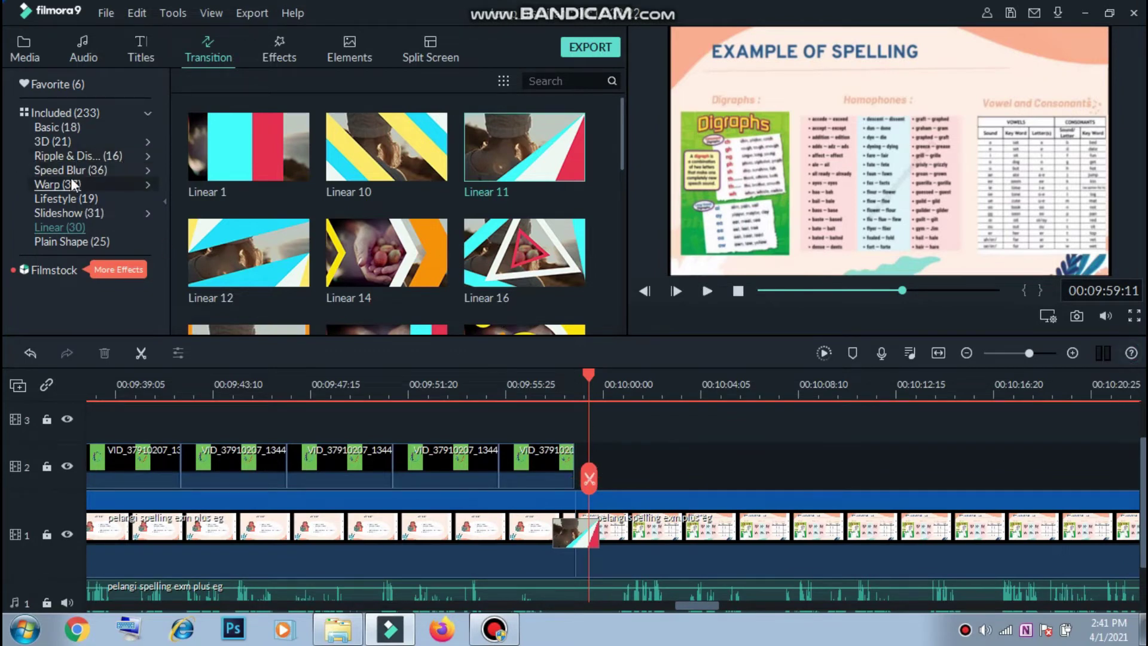
# Preview the green-screen square animations in the project media and place VID_37930303_2331 on track 2 at 00:09:59:11.
pyautogui.click(22, 48)
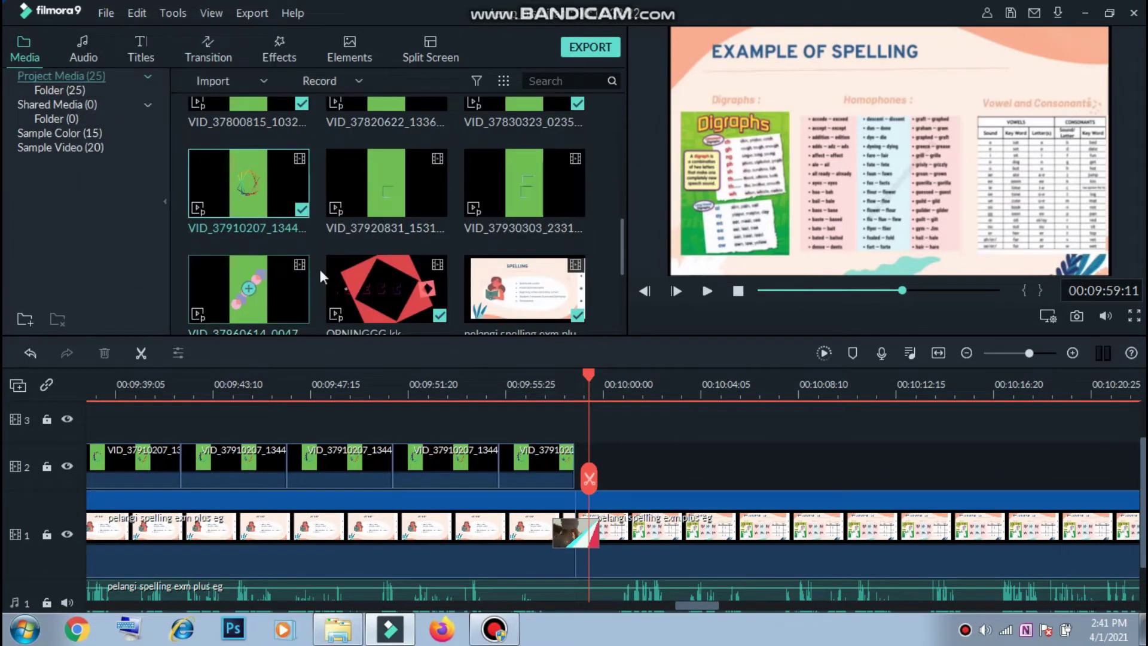
pyautogui.scroll(3, 442, 229)
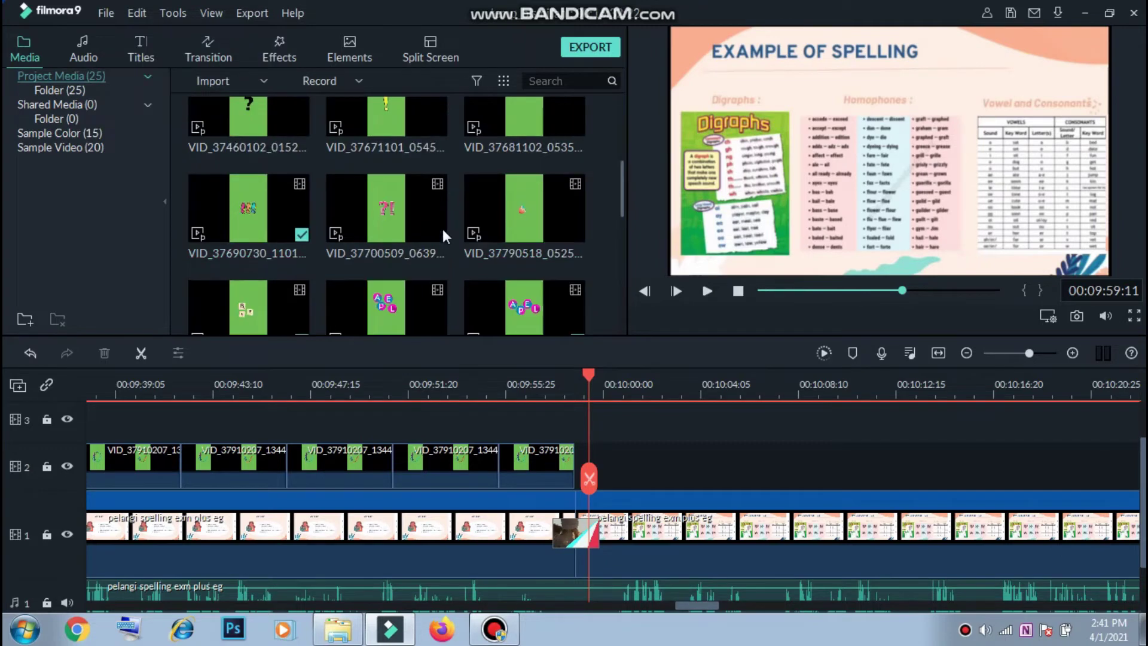
pyautogui.scroll(-6, 440, 227)
pyautogui.scroll(3, 422, 226)
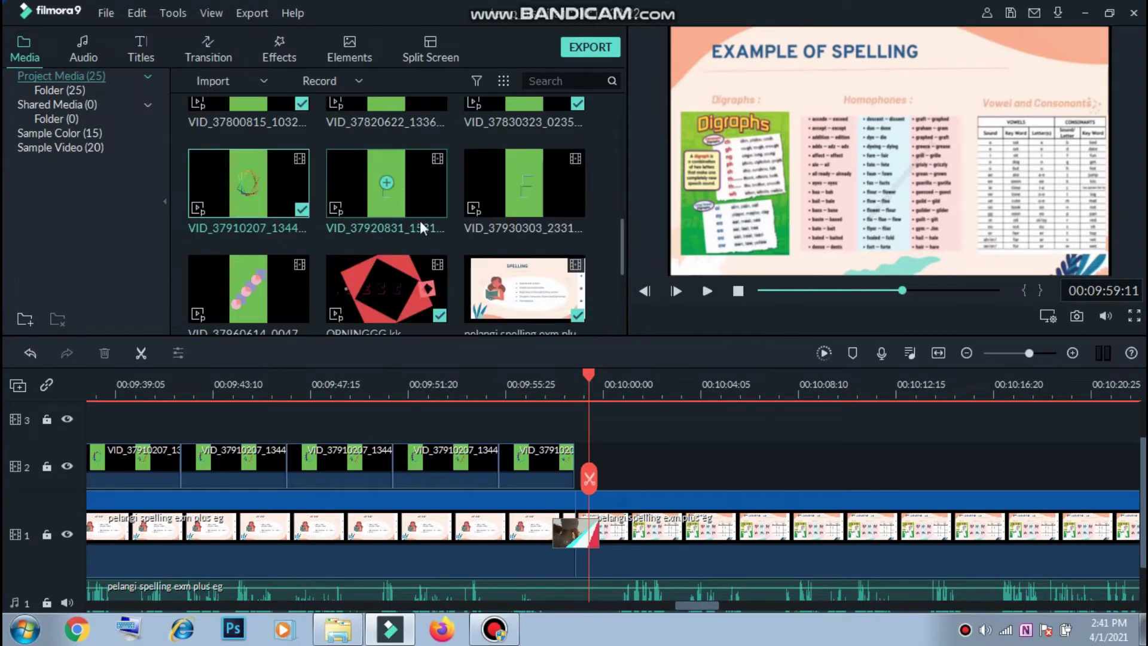
pyautogui.click(421, 192)
pyautogui.doubleClick(422, 192)
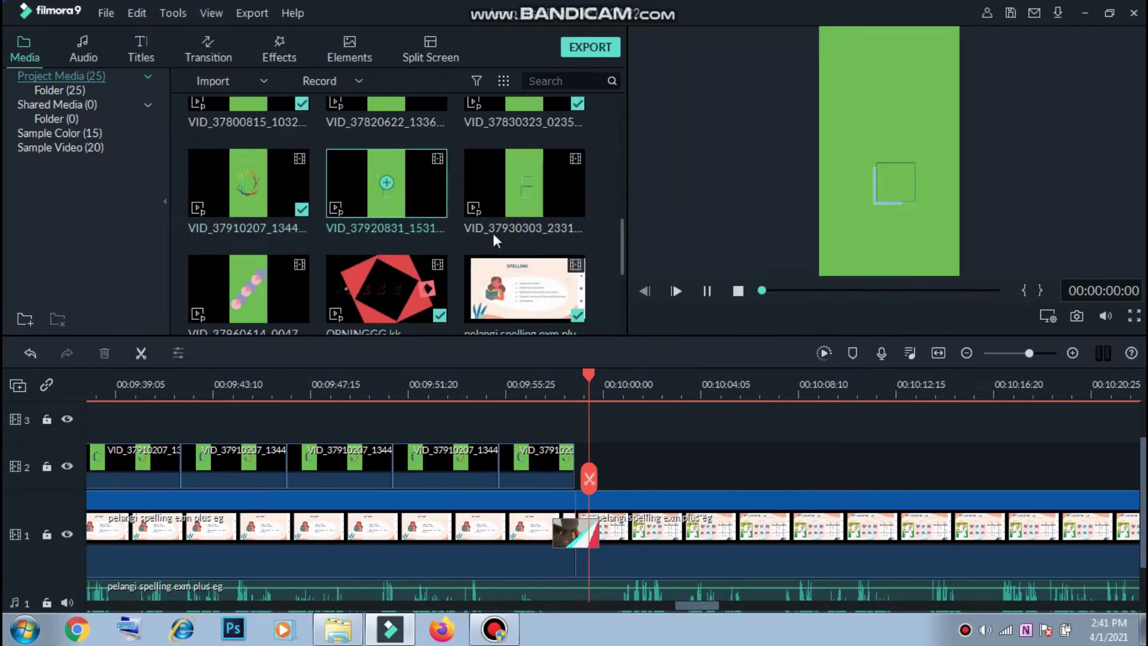
pyautogui.click(571, 197)
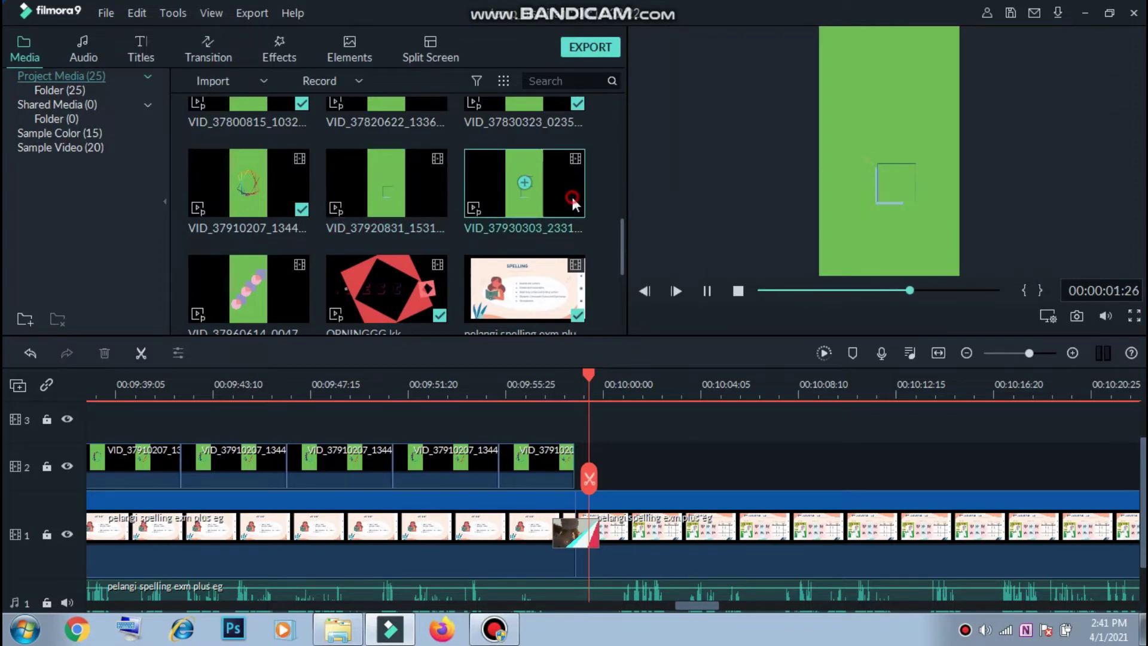
pyautogui.doubleClick(572, 199)
pyautogui.moveTo(570, 197); pyautogui.dragTo(598, 478)
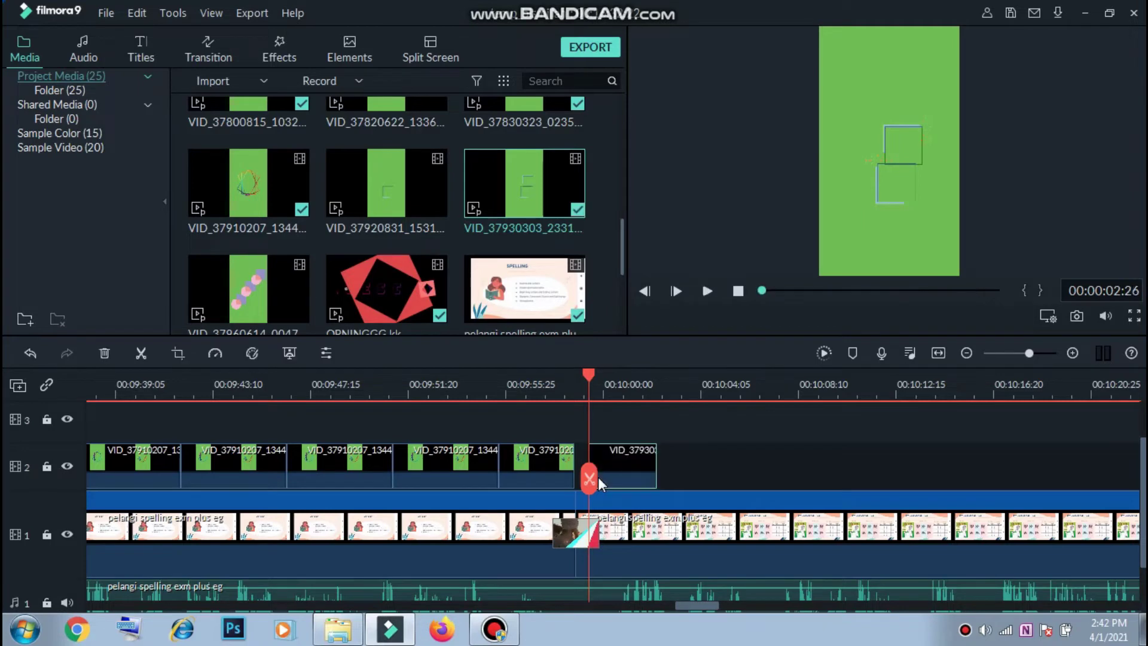
# Enable green-screen keying on the new VID_37930303 overlay clip.
pyautogui.rightClick(634, 464)
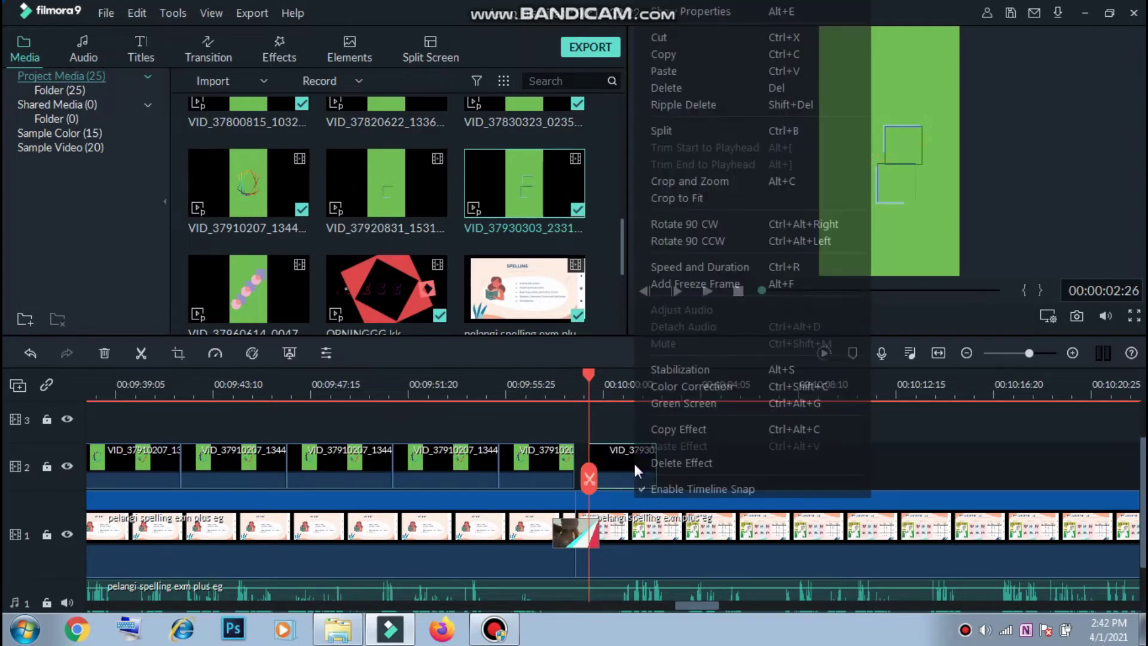
pyautogui.click(605, 428)
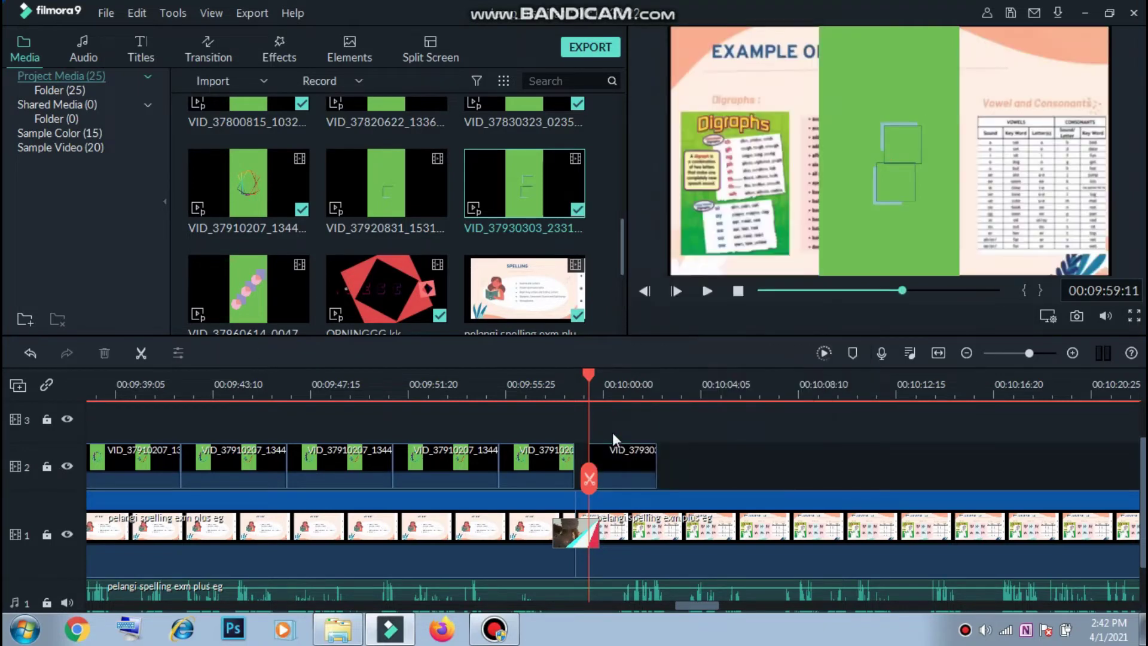
pyautogui.rightClick(622, 464)
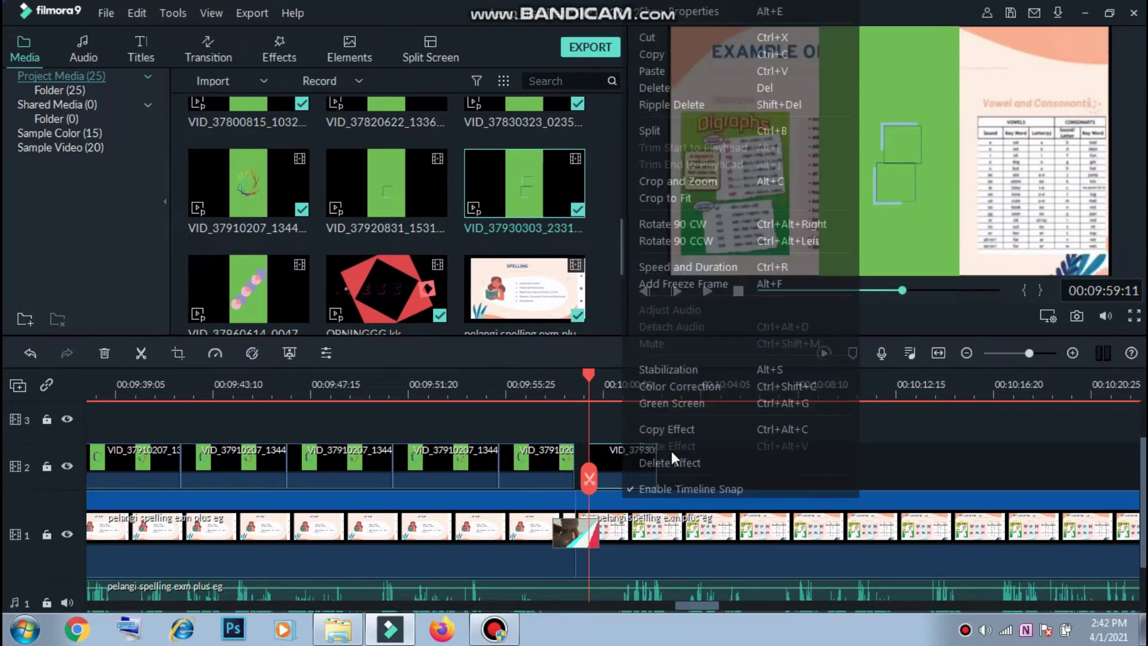
pyautogui.click(695, 403)
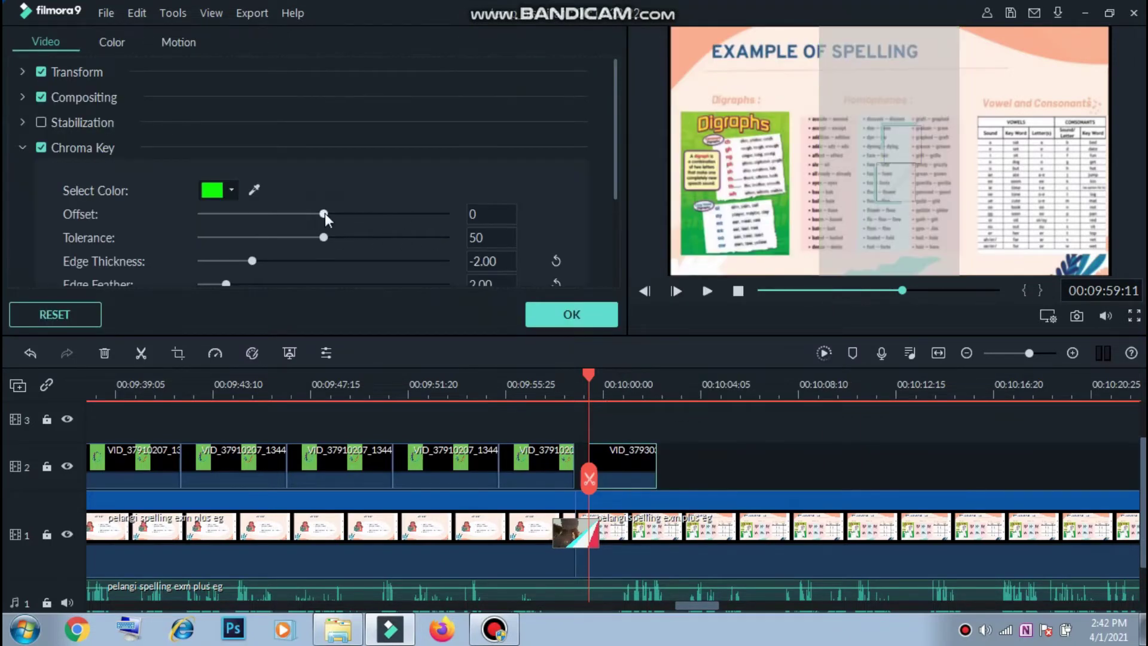
# Try several chroma key offsets on the squares overlay, settle on 7, and apply the setting.
pyautogui.moveTo(324, 213); pyautogui.dragTo(341, 232)
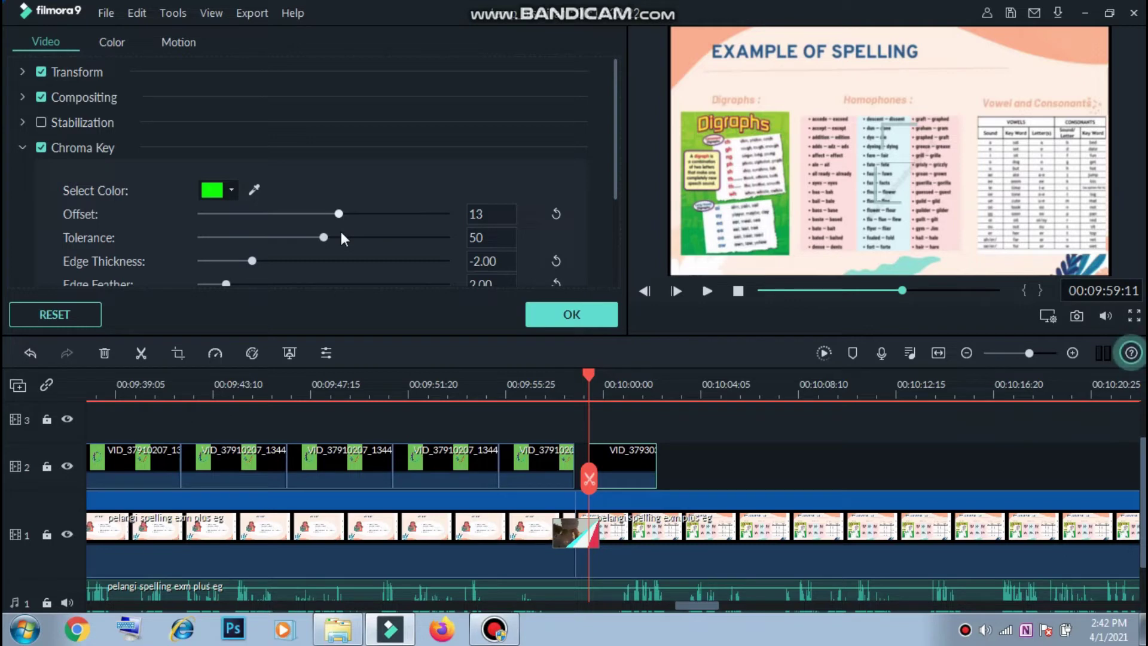
pyautogui.moveTo(342, 233); pyautogui.dragTo(336, 237)
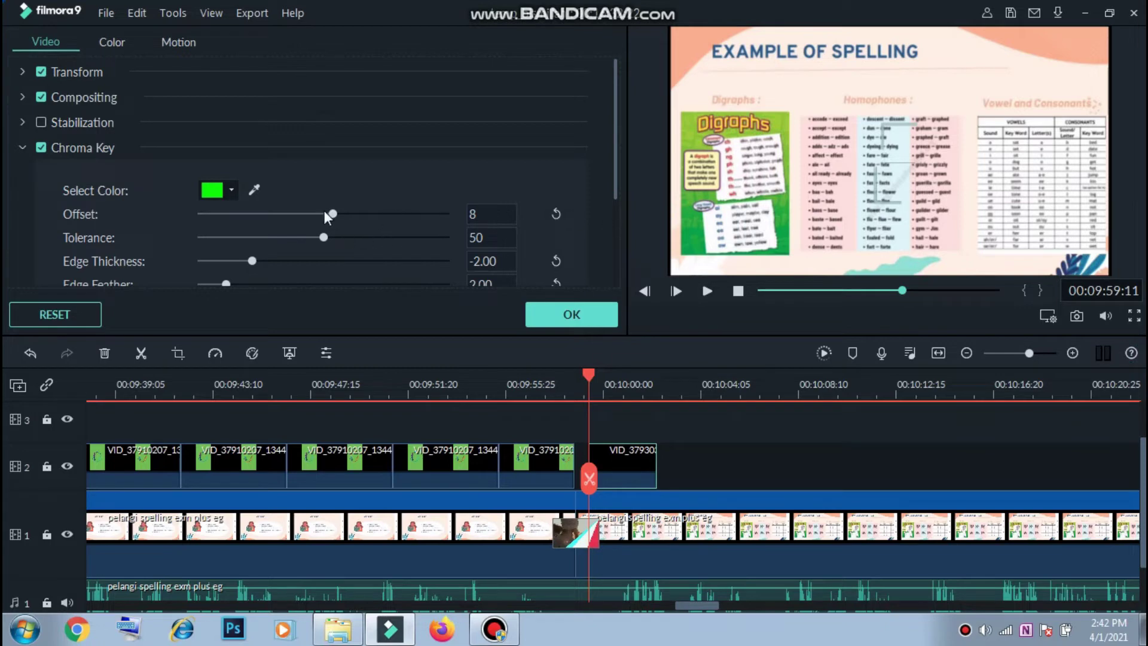
pyautogui.moveTo(331, 216); pyautogui.dragTo(318, 217)
pyautogui.click(321, 220)
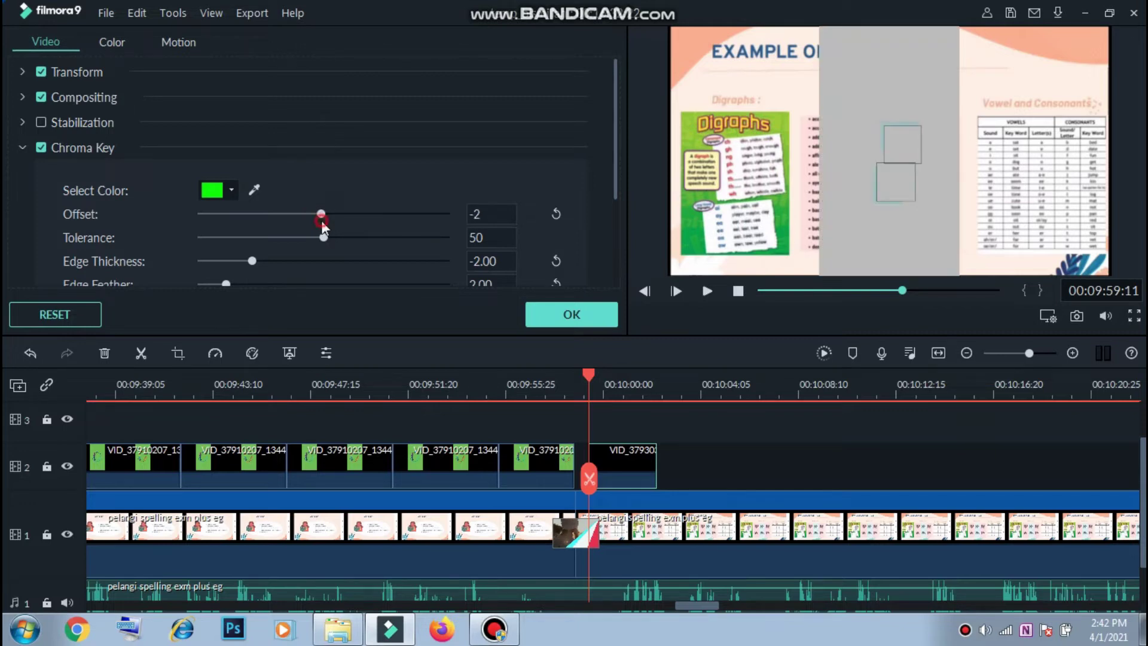
pyautogui.click(328, 217)
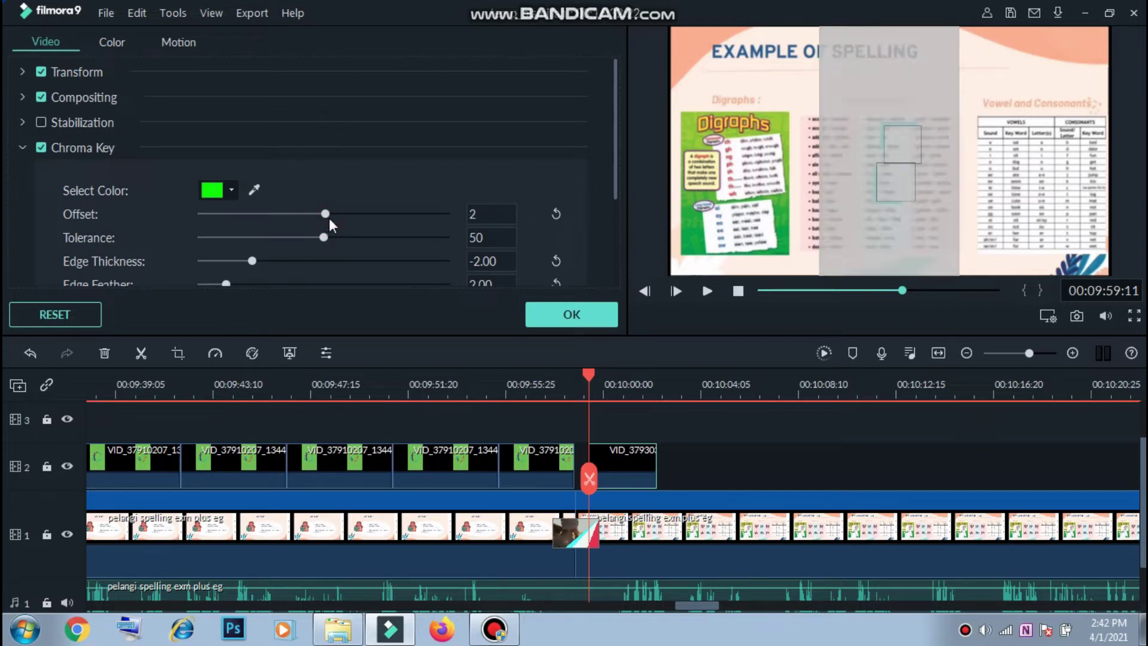
pyautogui.moveTo(328, 215); pyautogui.dragTo(331, 217)
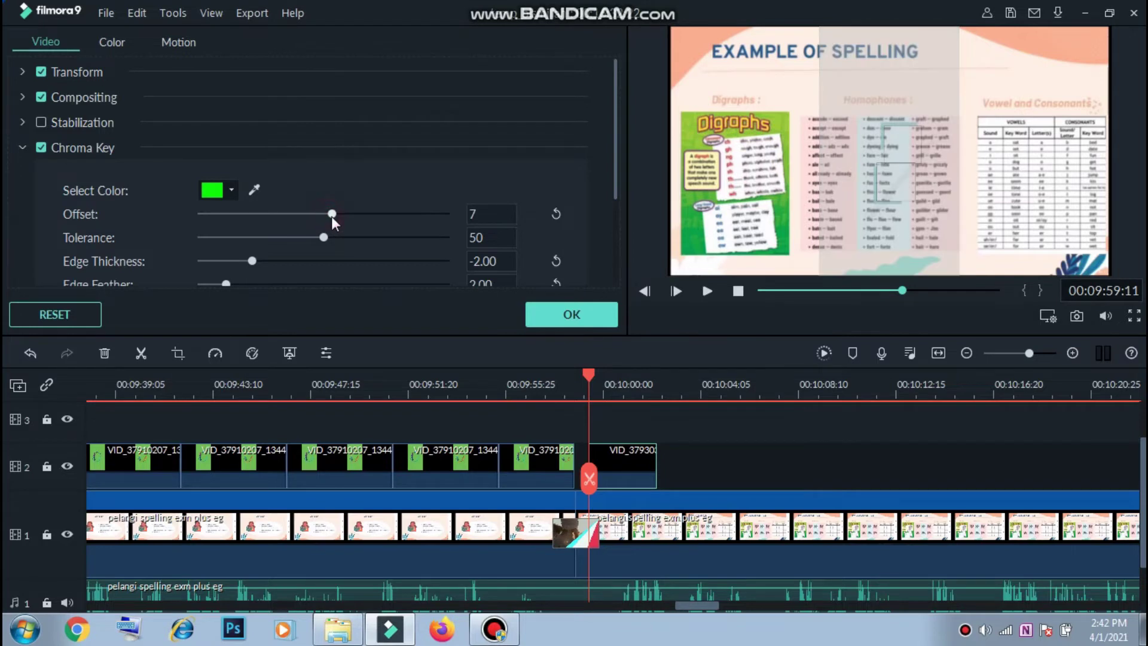
pyautogui.click(334, 215)
pyautogui.press('Left')
pyautogui.press('Left')
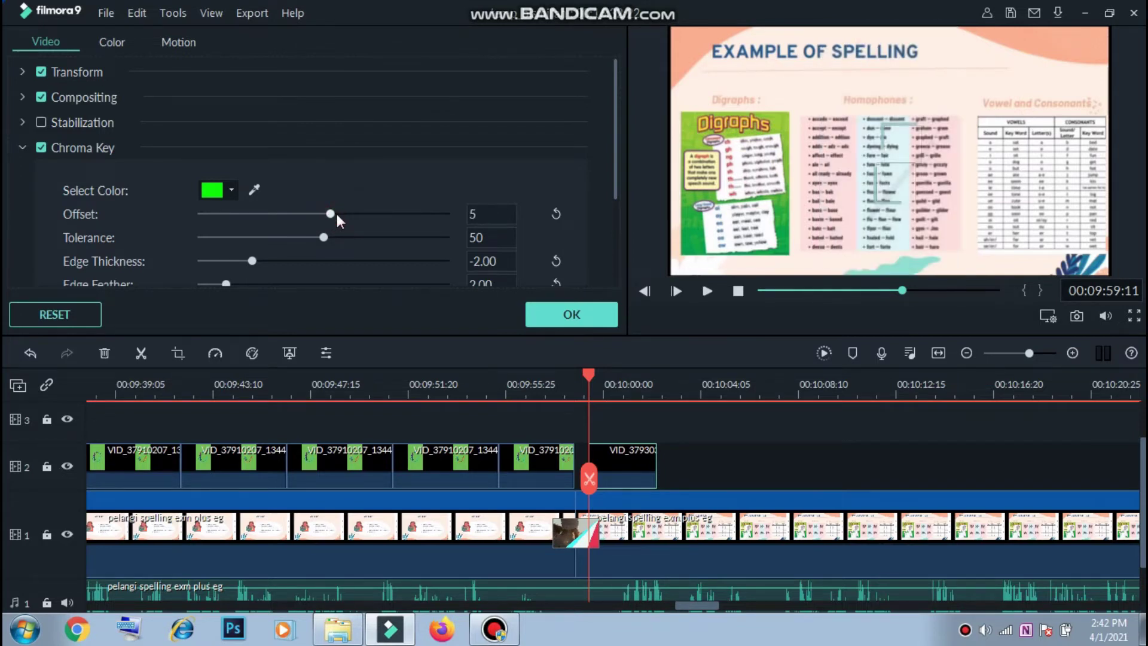
pyautogui.click(326, 214)
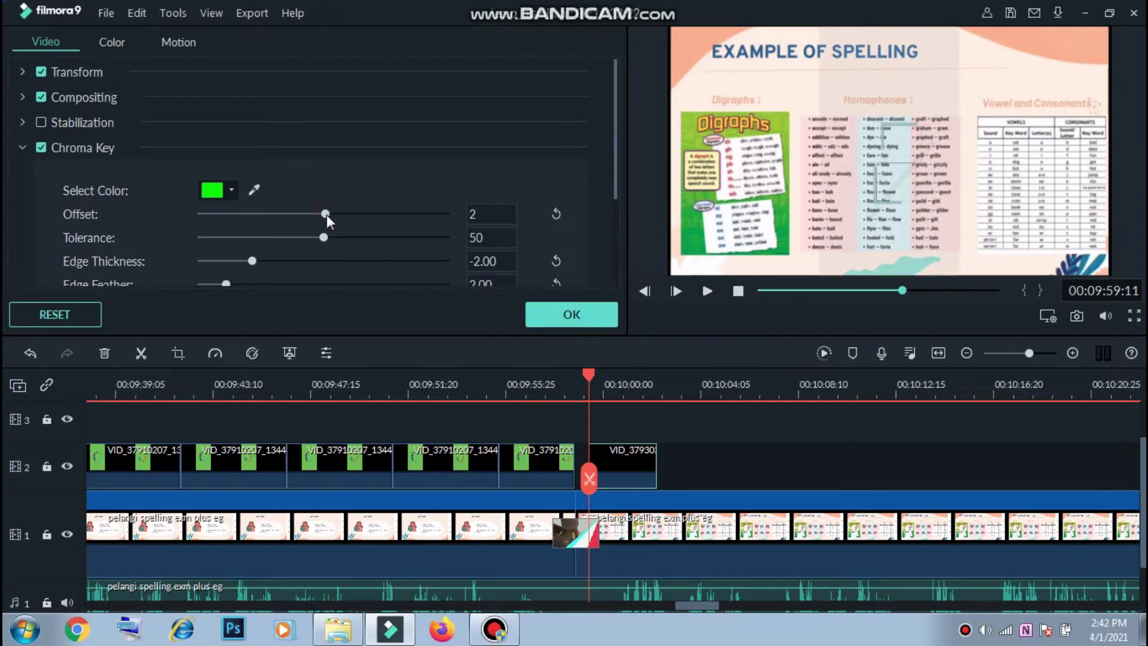
pyautogui.click(332, 216)
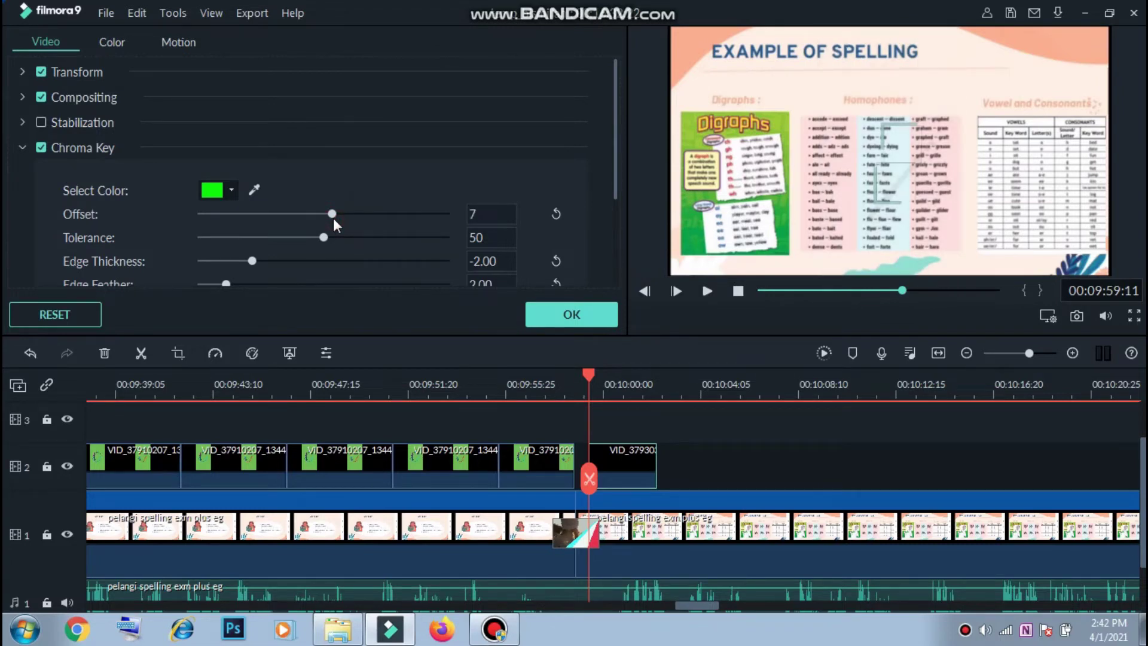
pyautogui.click(575, 315)
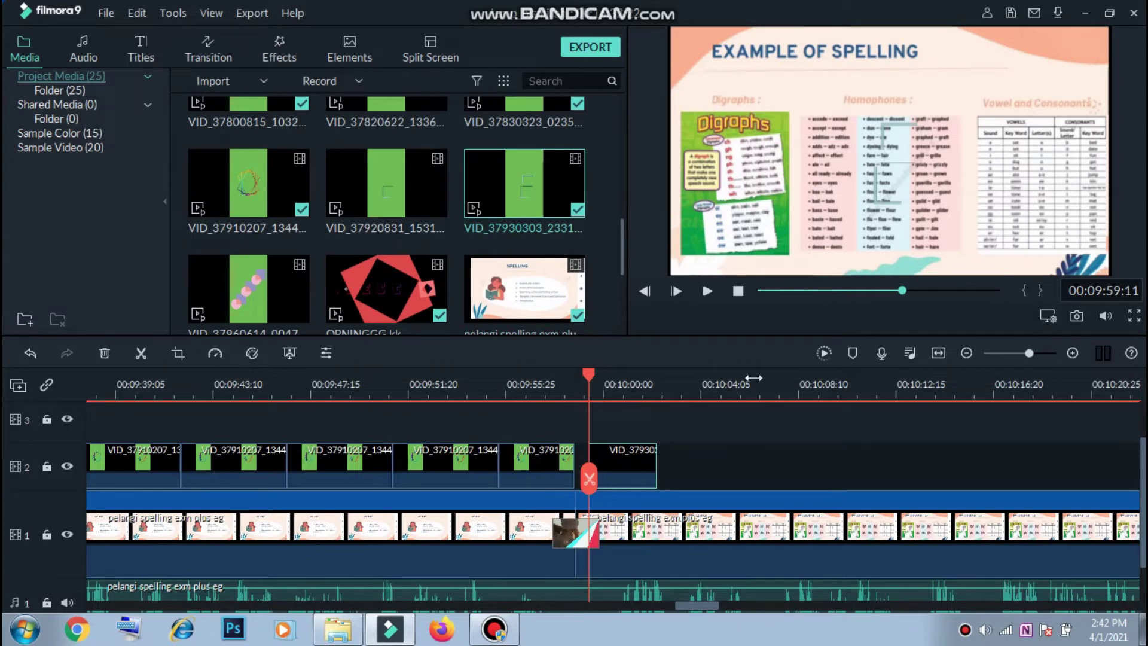
# Check the overlay placement on the Spelling slide, then move the squares overlay to the upper-right corner of the Example of Spelling slide.
pyautogui.press('Up')
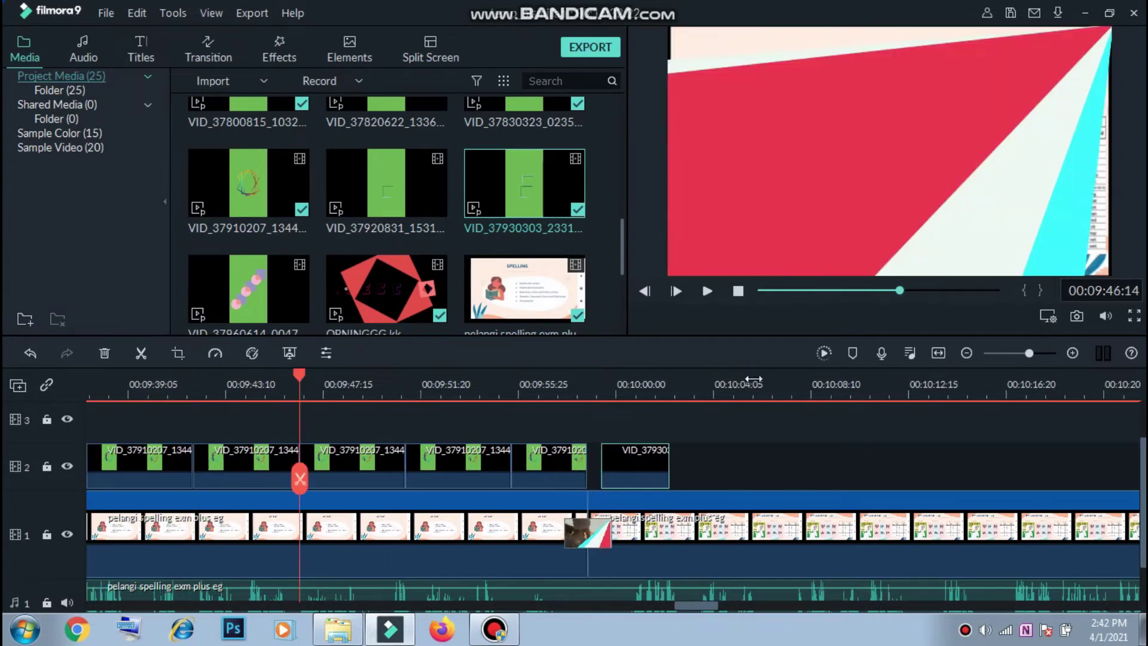
pyautogui.press('Down')
pyautogui.press('Down')
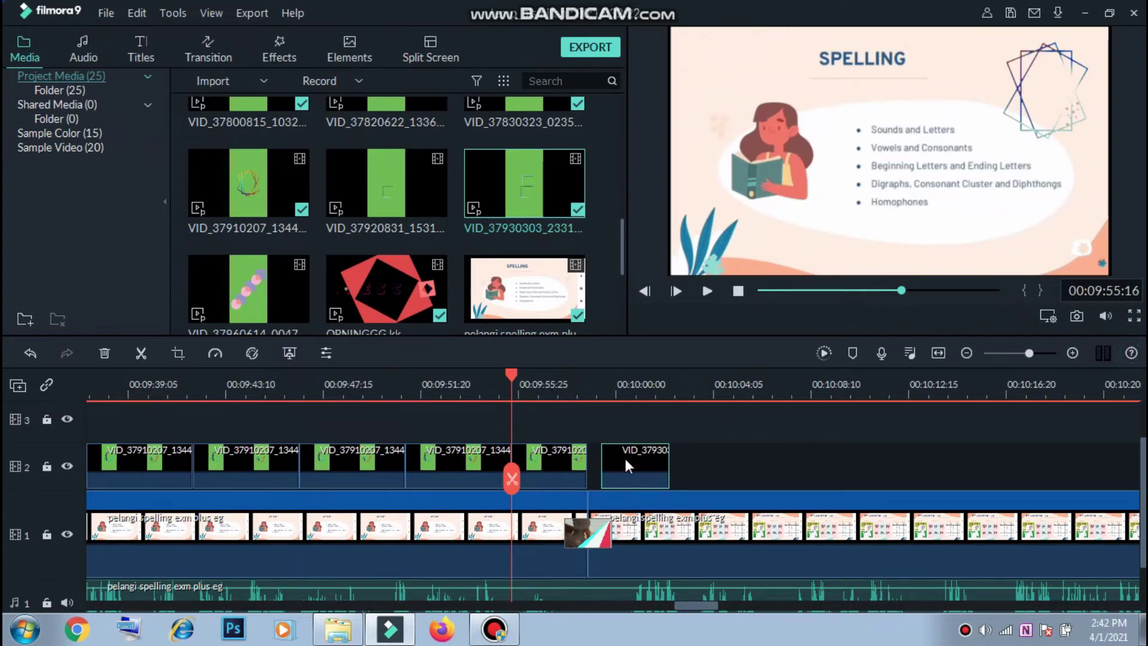
pyautogui.click(734, 447)
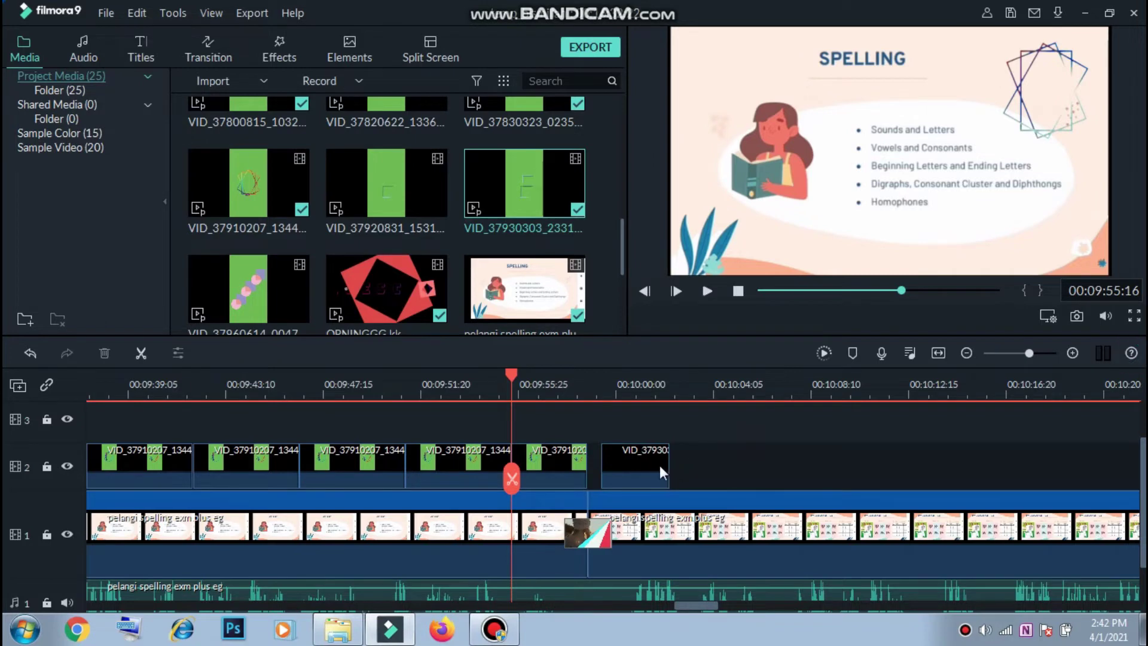
pyautogui.doubleClick(802, 273)
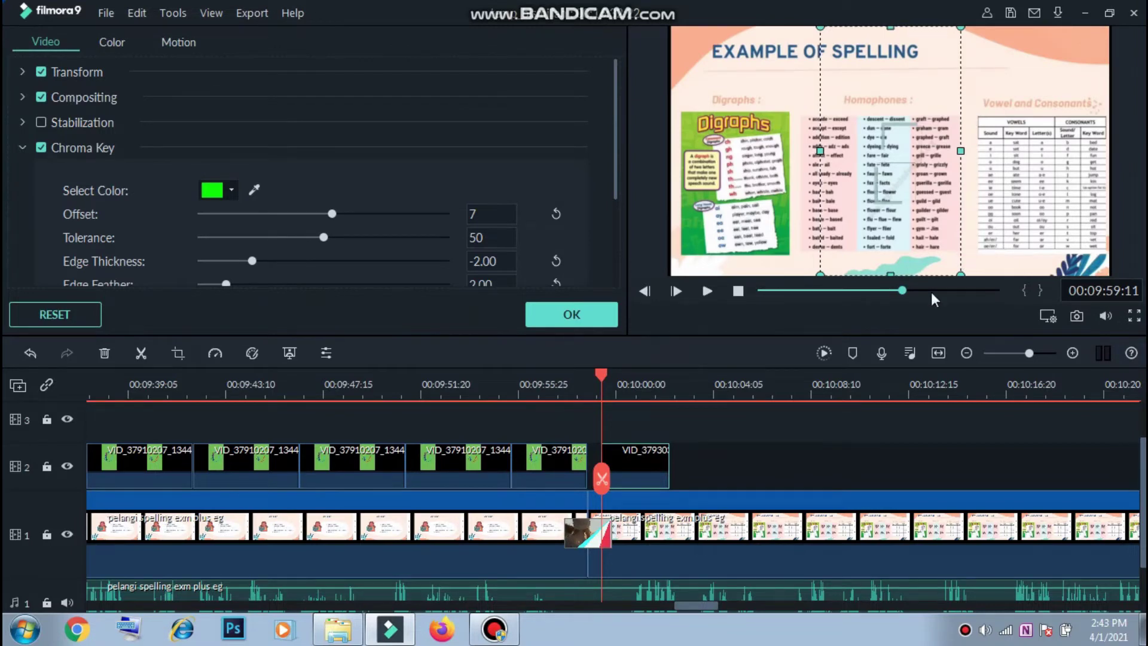
pyautogui.moveTo(915, 246); pyautogui.dragTo(919, 246)
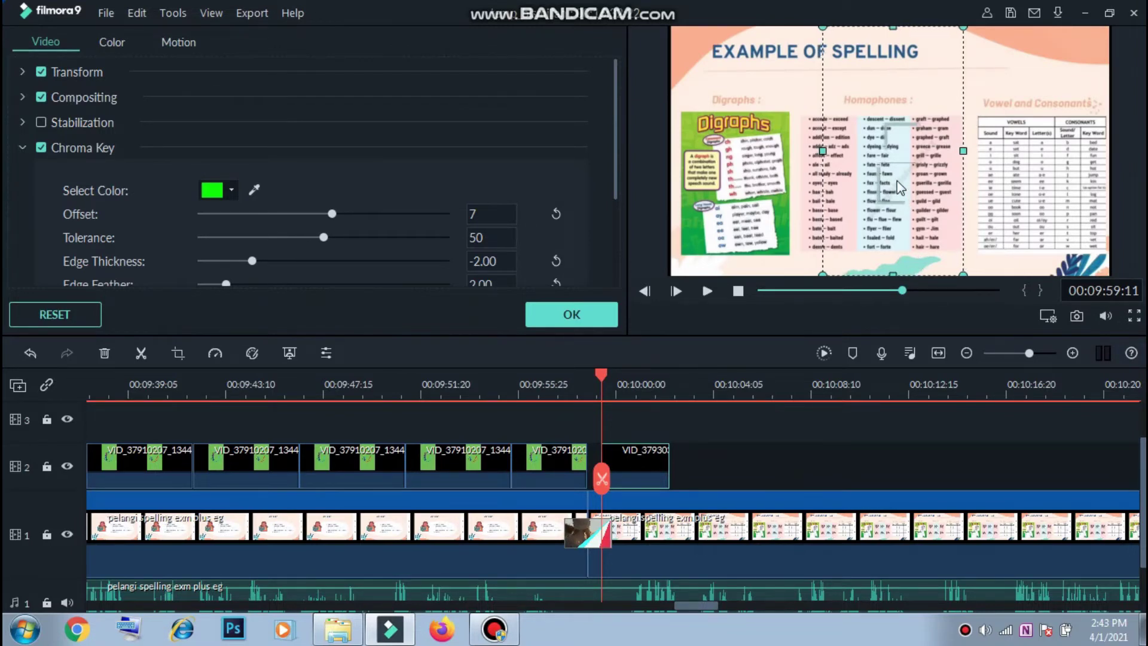
pyautogui.moveTo(911, 157); pyautogui.dragTo(1063, 81)
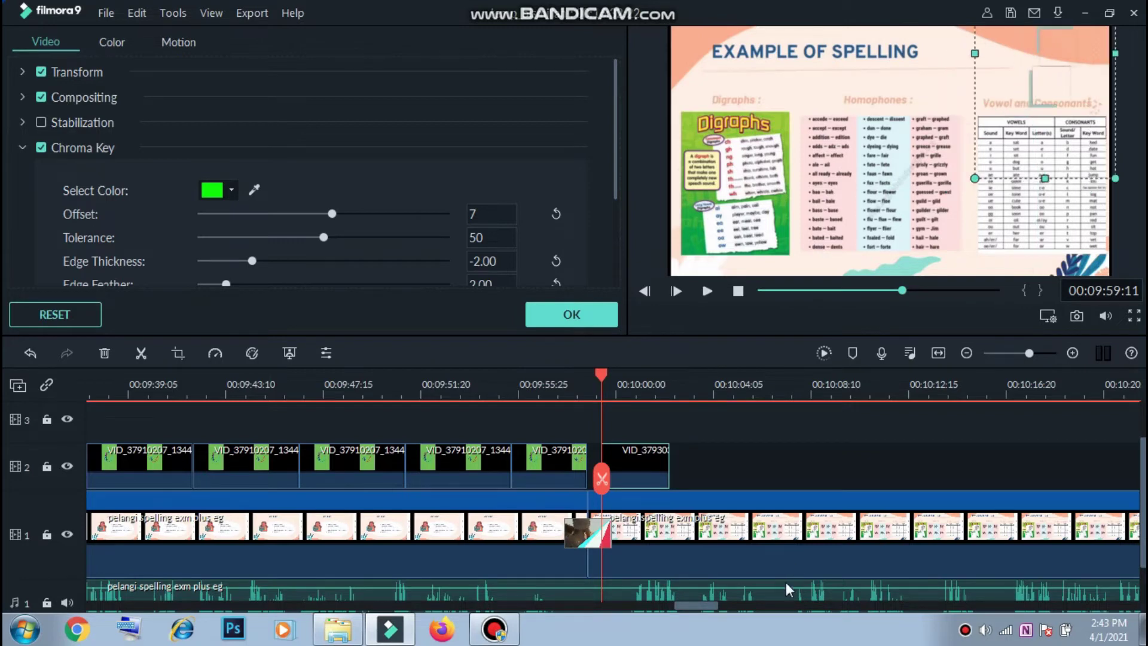
# Scale the squares overlay down slightly in the upper-right corner of the Example of Spelling slide.
pyautogui.click(830, 432)
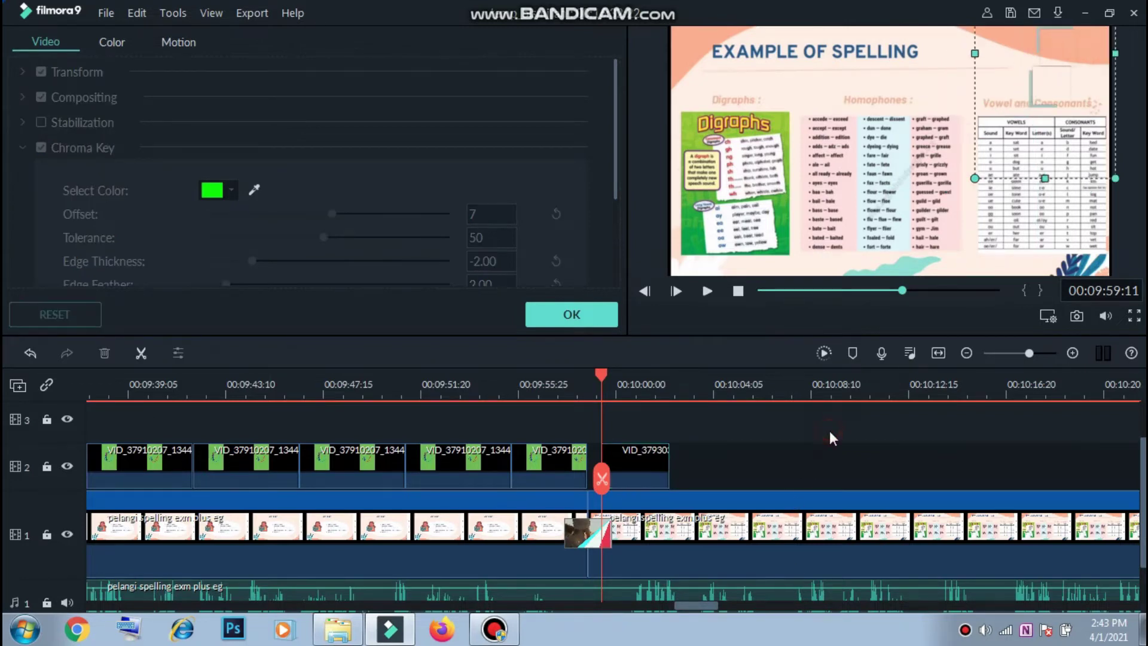
pyautogui.click(1036, 104)
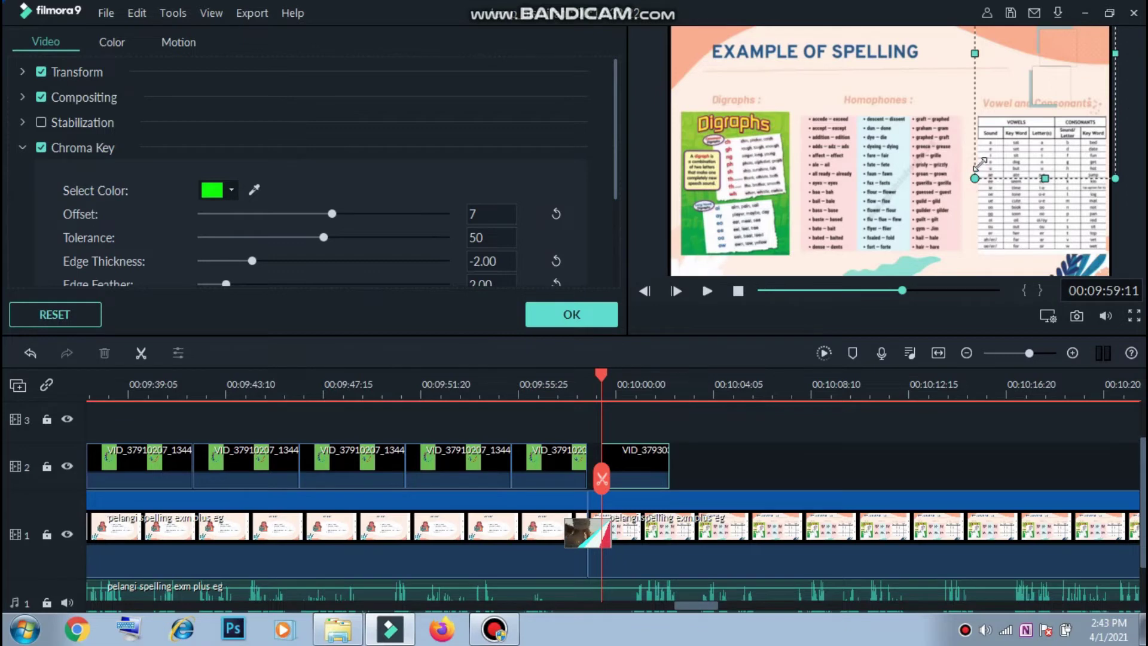
pyautogui.moveTo(988, 155); pyautogui.dragTo(998, 148)
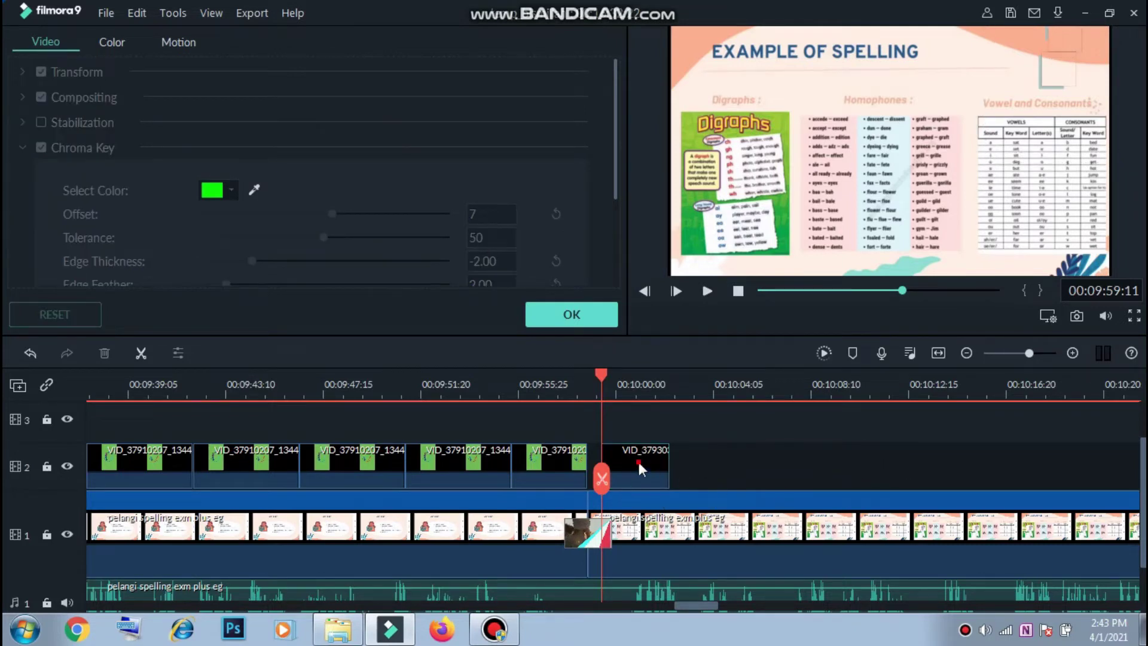
pyautogui.press('End')
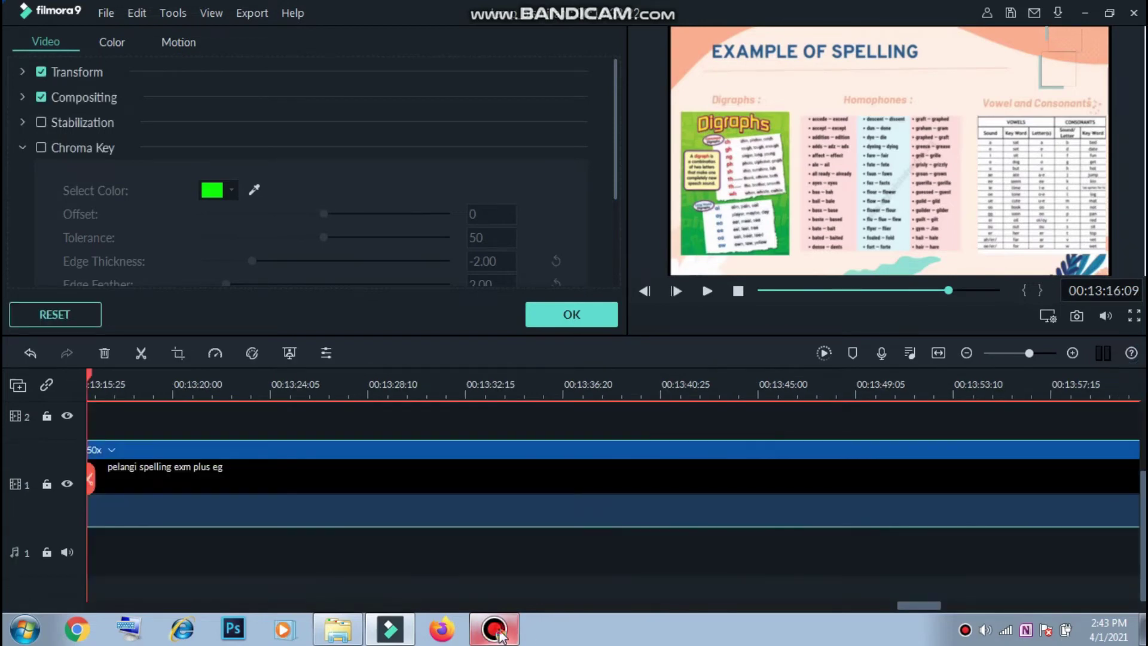
pyautogui.click(494, 629)
pyautogui.click(497, 636)
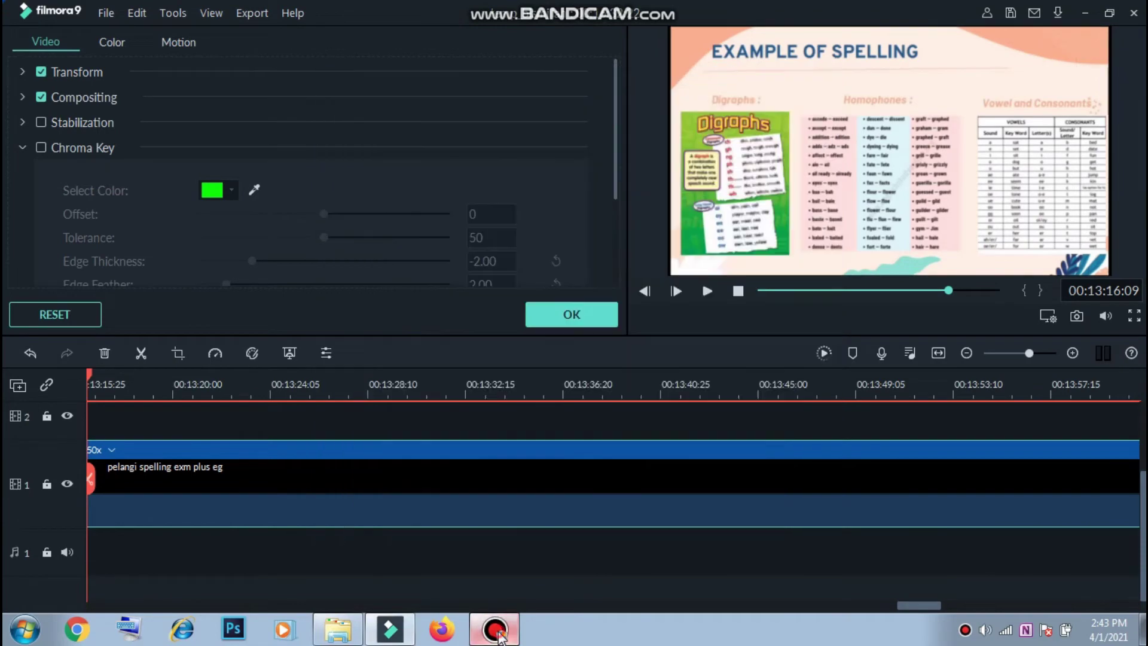
pyautogui.click(498, 636)
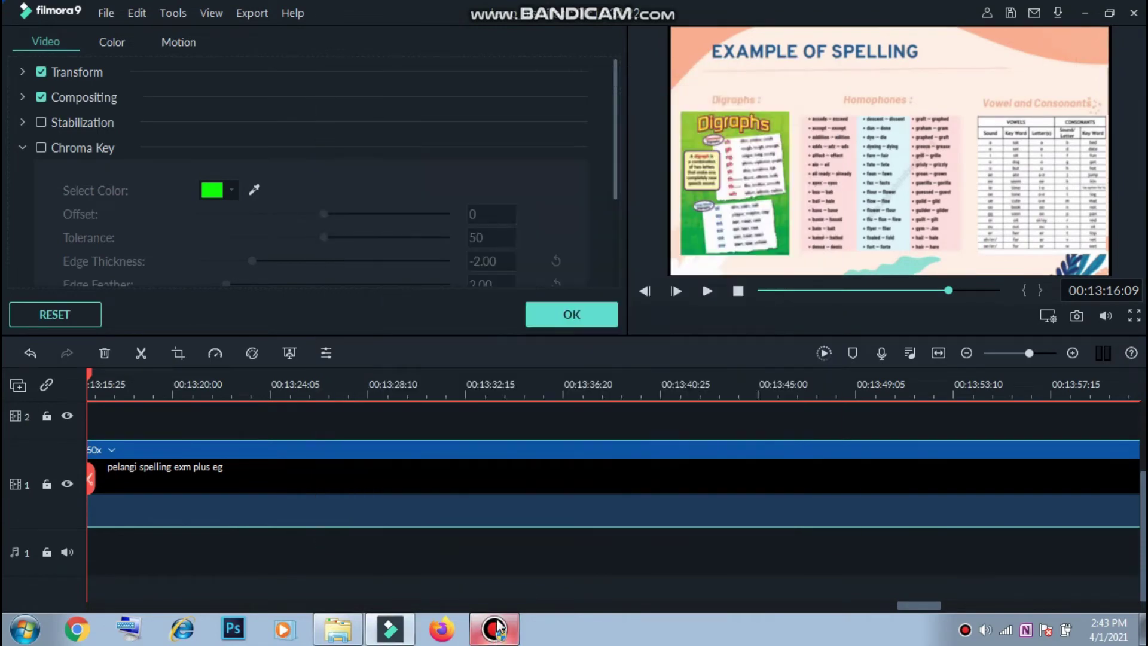
pyautogui.scroll(5, 522, 579)
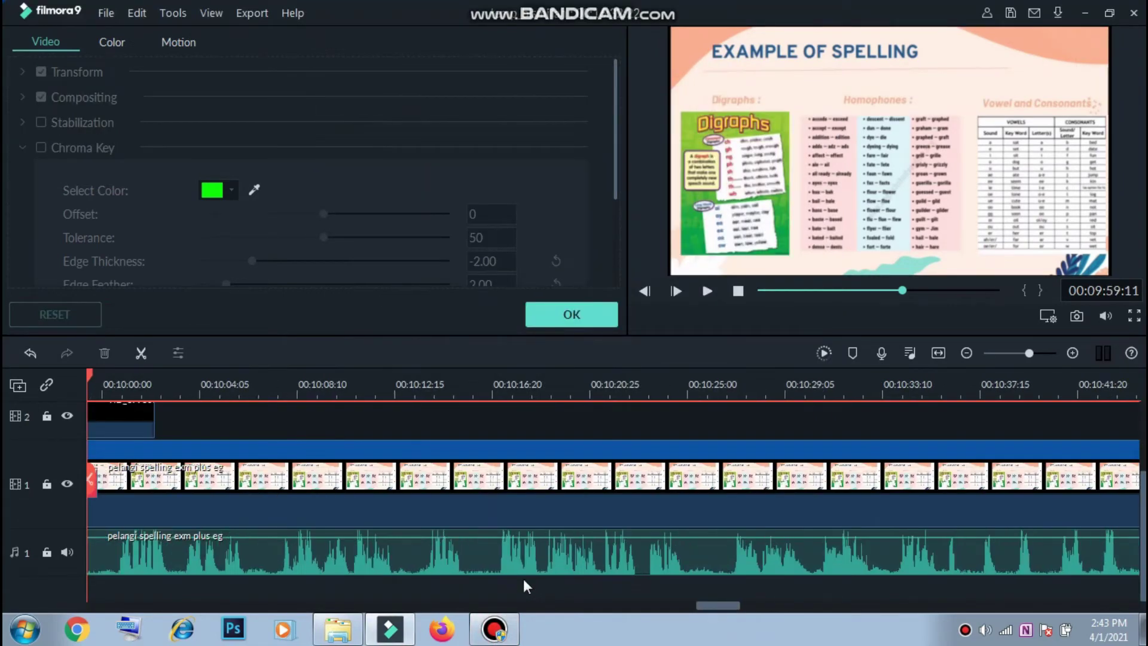
# Check the squares overlay's placement on the Example of Spelling slide at 00:10:00:26 and apply its settings.
pyautogui.click(139, 422)
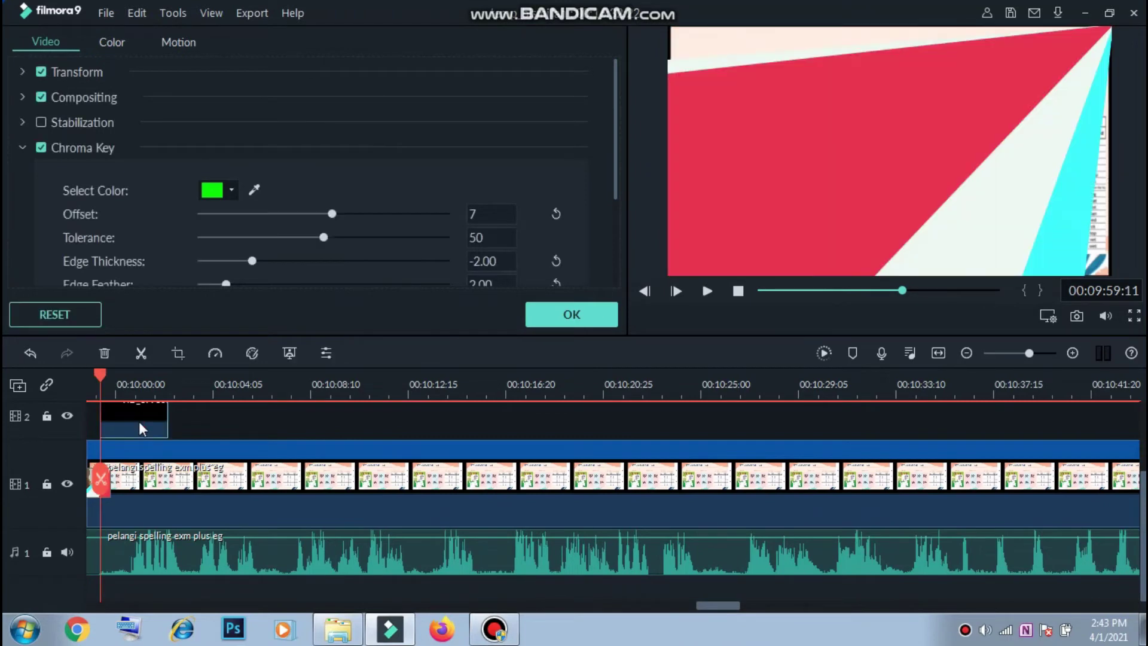
pyautogui.click(136, 389)
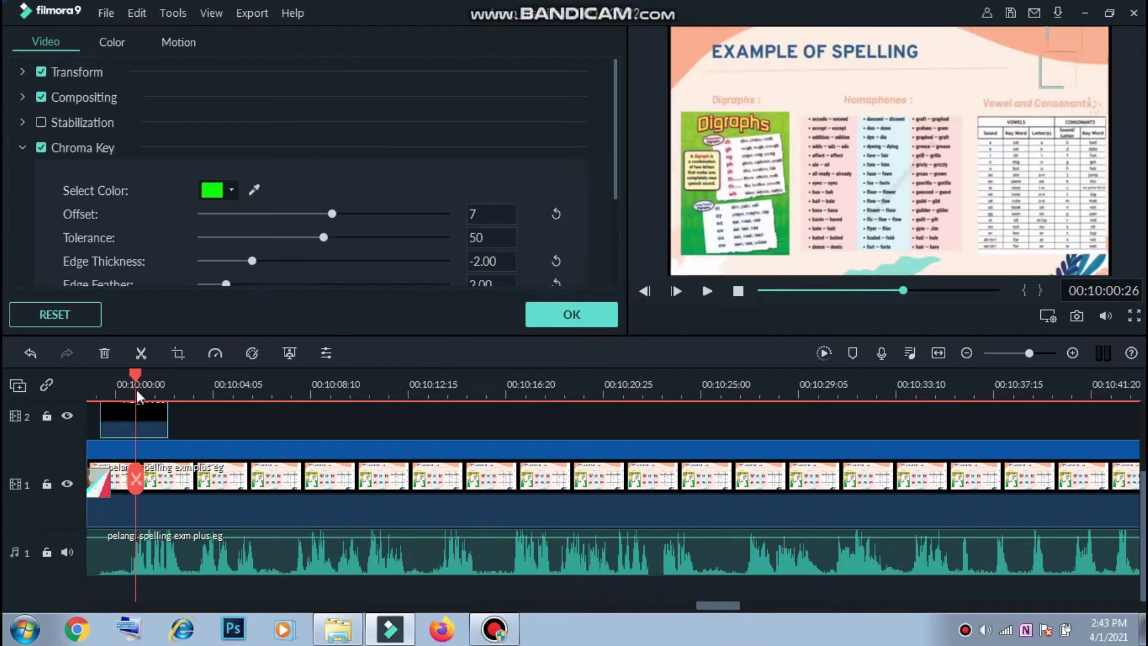
pyautogui.click(153, 418)
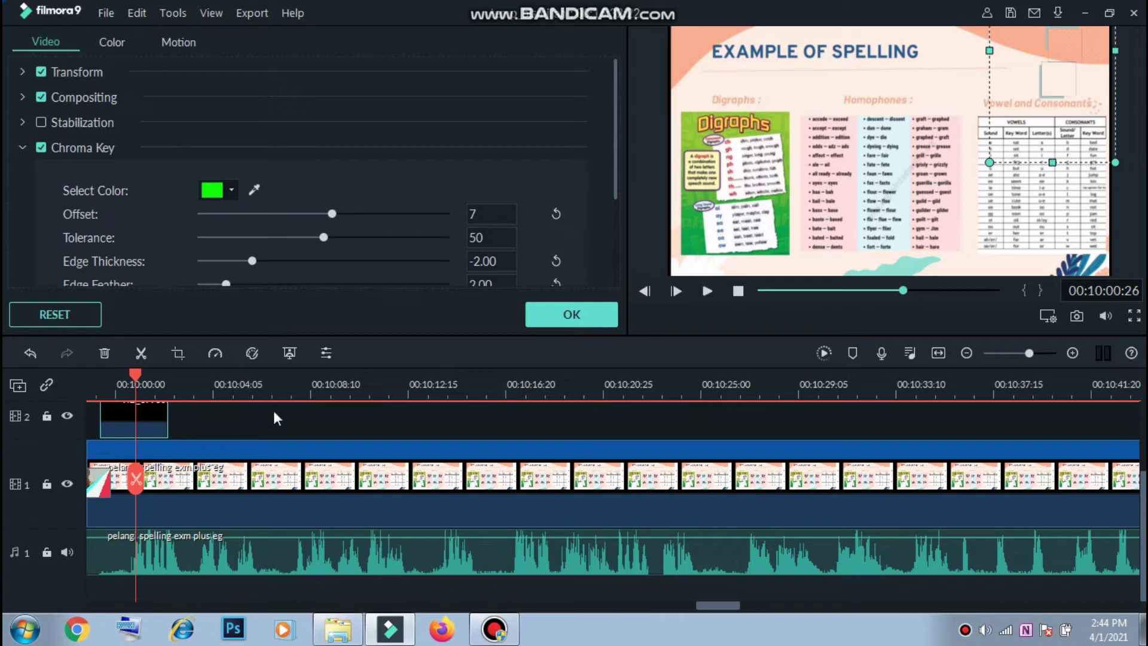
pyautogui.click(563, 321)
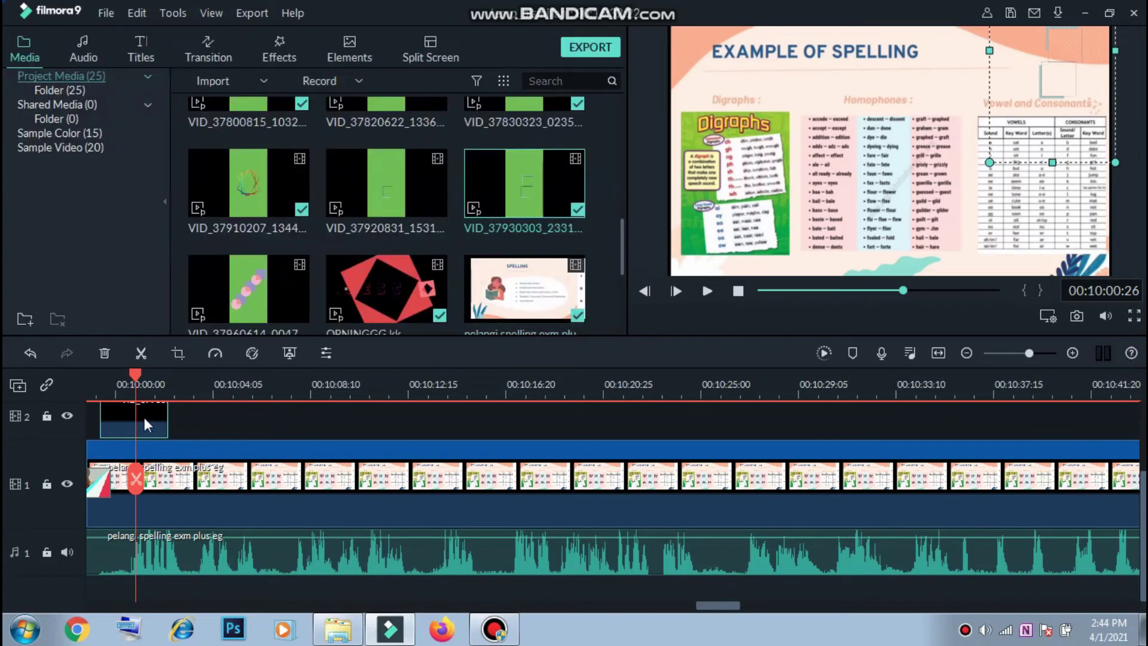
# Paste repeated copies of the keyed squares overlay end to end on track 2, from the first overlay's end through 00:10:46:09.
pyautogui.hotkey('ctrl', 'v')
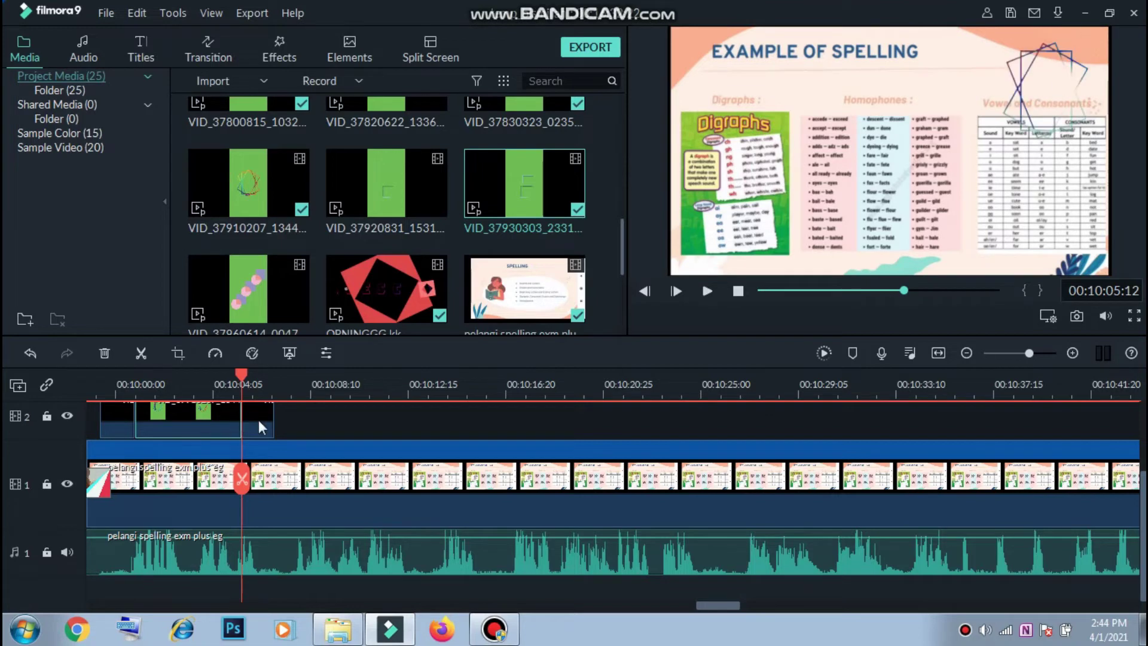
pyautogui.hotkey('ctrl', 'z')
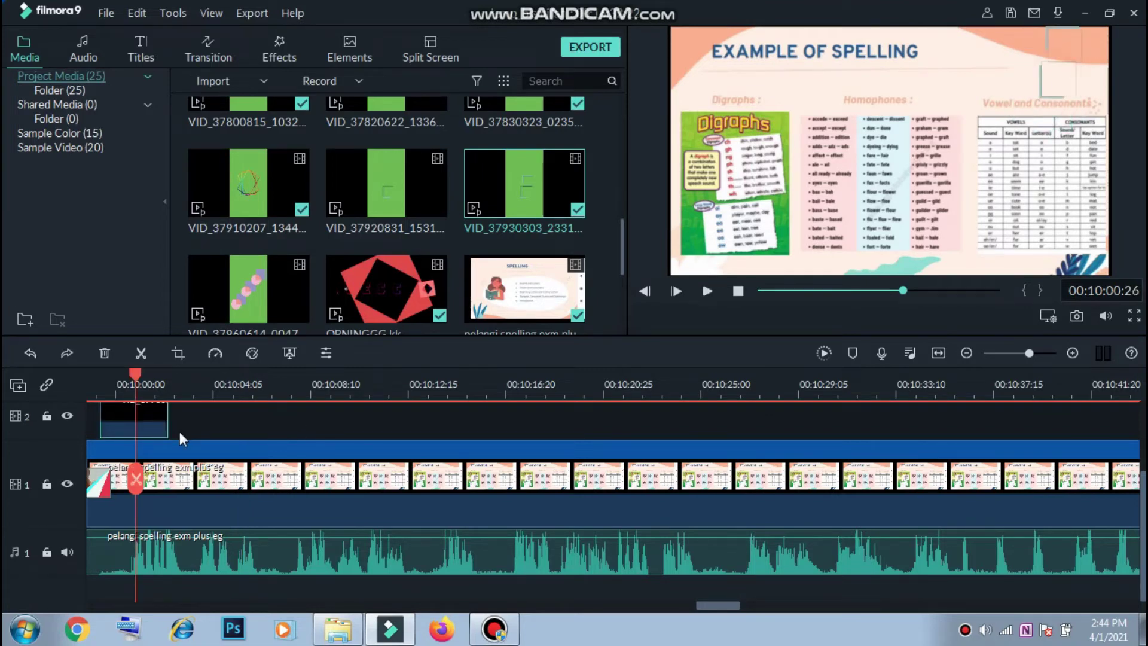
pyautogui.click(179, 432)
pyautogui.press('Down')
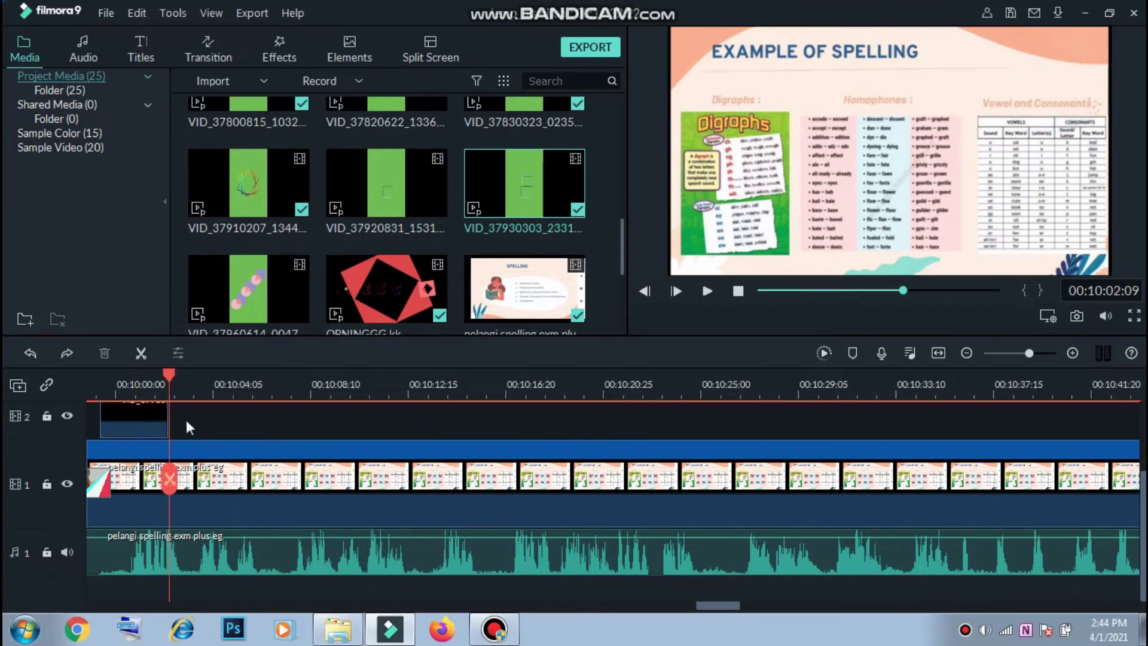
pyautogui.hotkey('ctrl', 'v')
pyautogui.hotkey('ctrl', 'v')
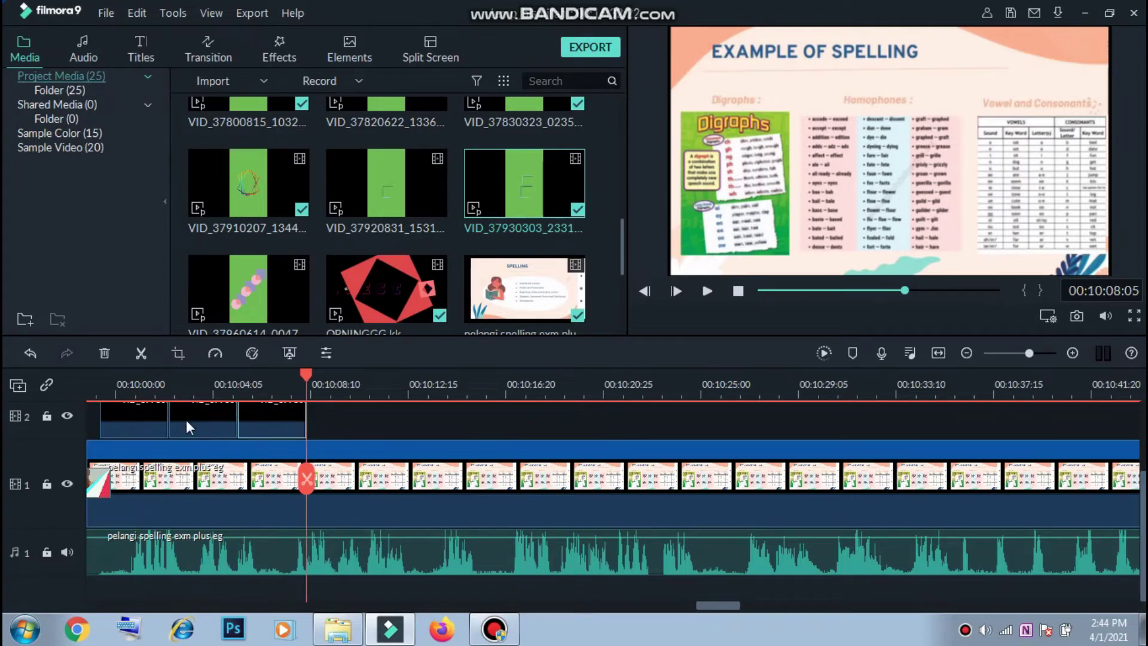
pyautogui.hotkey('ctrl', 'v')
pyautogui.hotkey('ctrl', 'v')
pyautogui.hotkey('ctrl', 'v')
pyautogui.hotkey('ctrl', 'v')
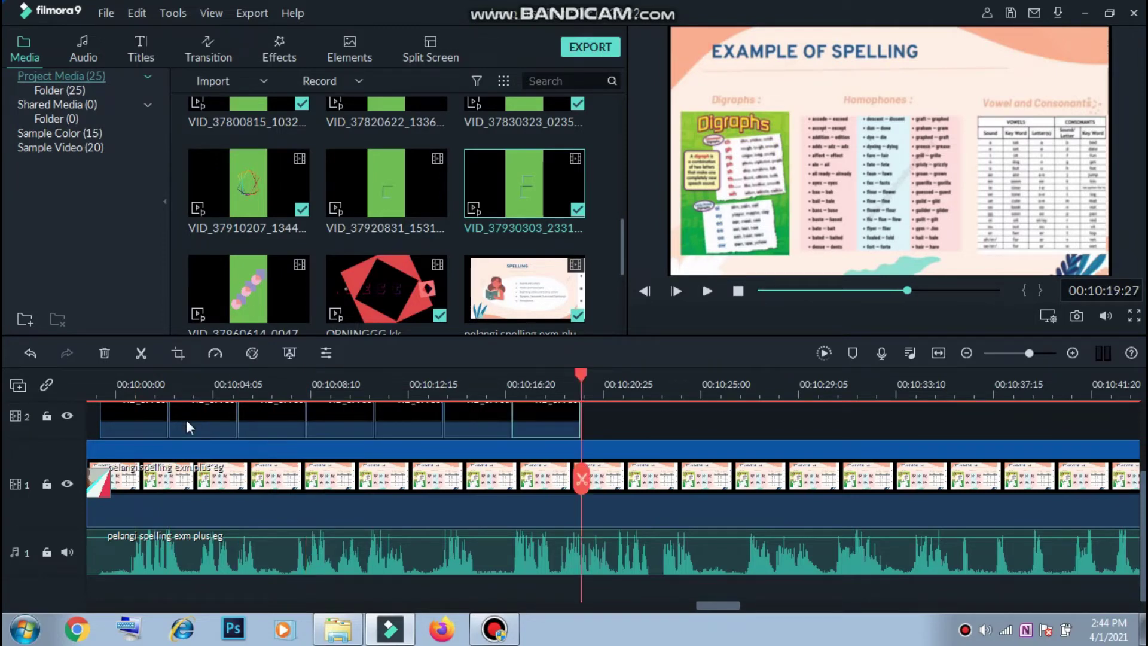
pyautogui.hotkey('ctrl', 'v')
pyautogui.hotkey('ctrl', 'v')
pyautogui.hotkey('ctrl', 'v')
pyautogui.hotkey('ctrl', 'v')
pyautogui.hotkey('ctrl', 'v')
pyautogui.hotkey('ctrl', 'v')
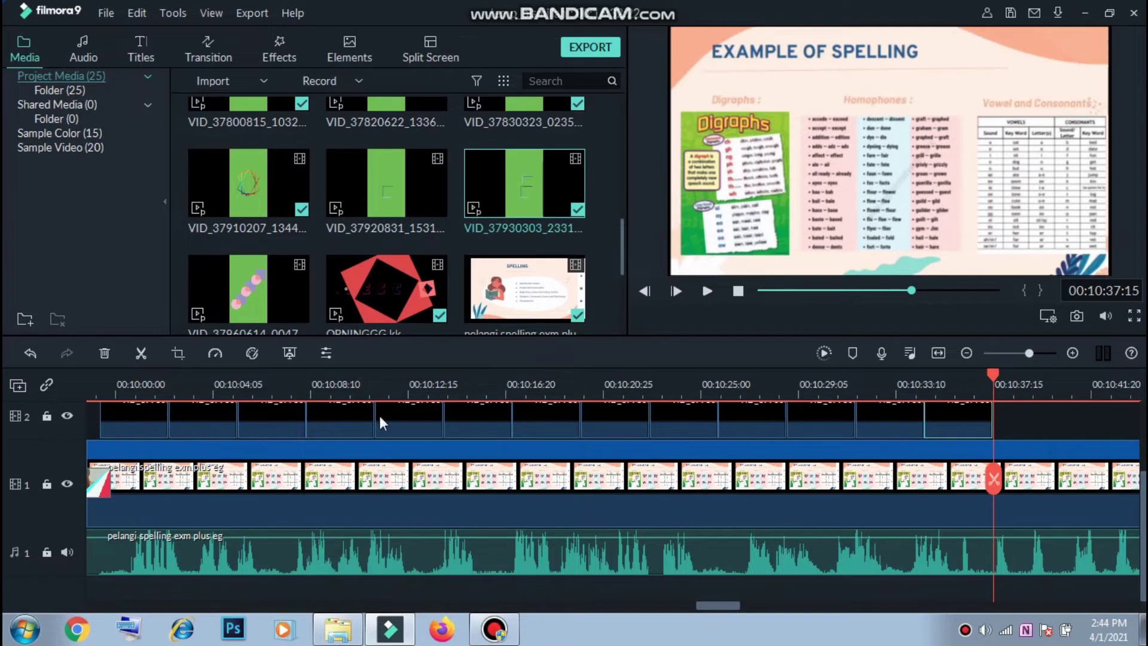
pyautogui.hotkey('ctrl', 'v')
pyautogui.hotkey('ctrl', 'v')
pyautogui.hotkey('ctrl', 'v')
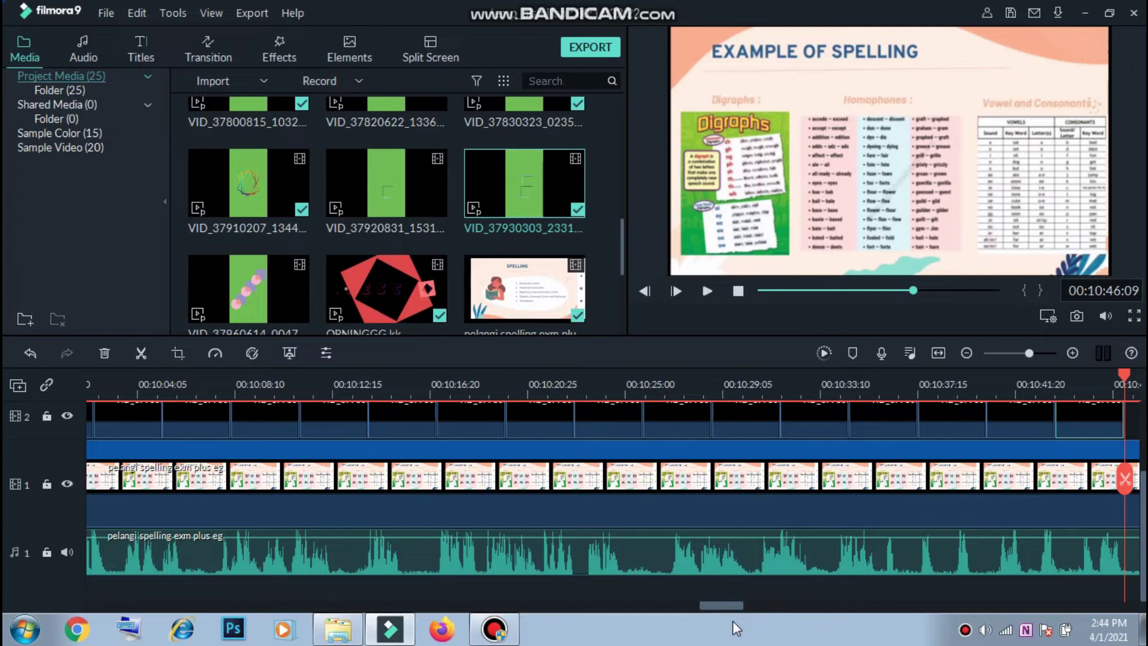
# Continue filling track 2 with squares overlay copies up to the end of the spelling narration at about 00:13:15:27.
pyautogui.click(726, 605)
pyautogui.moveTo(726, 606); pyautogui.dragTo(771, 605)
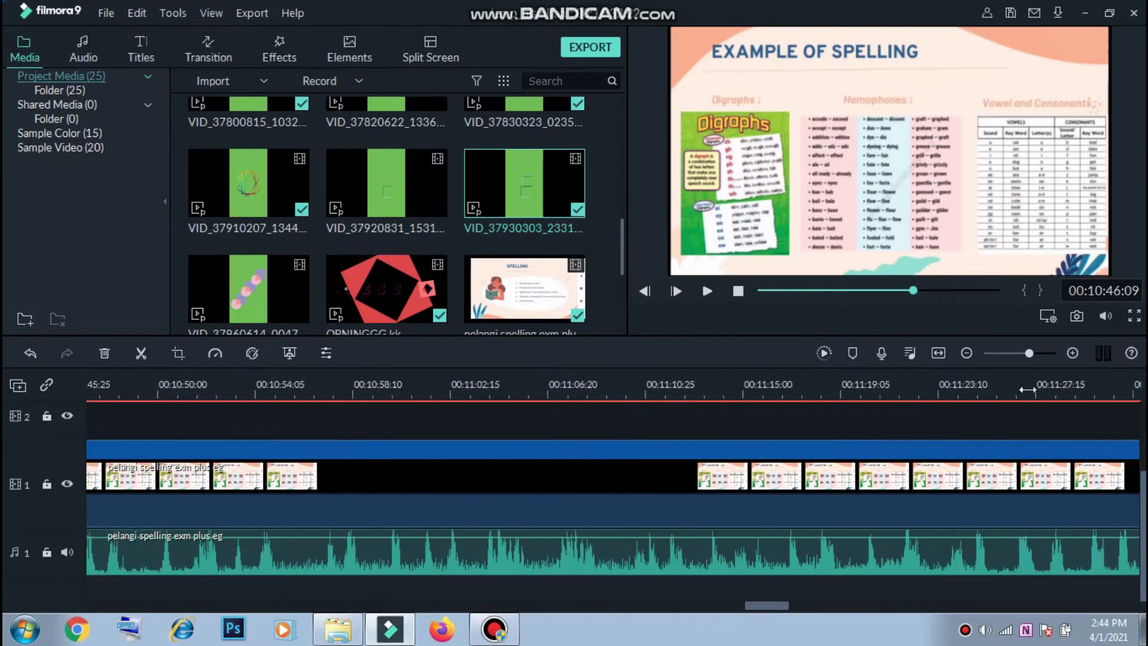
pyautogui.hotkey('ctrl', '-')
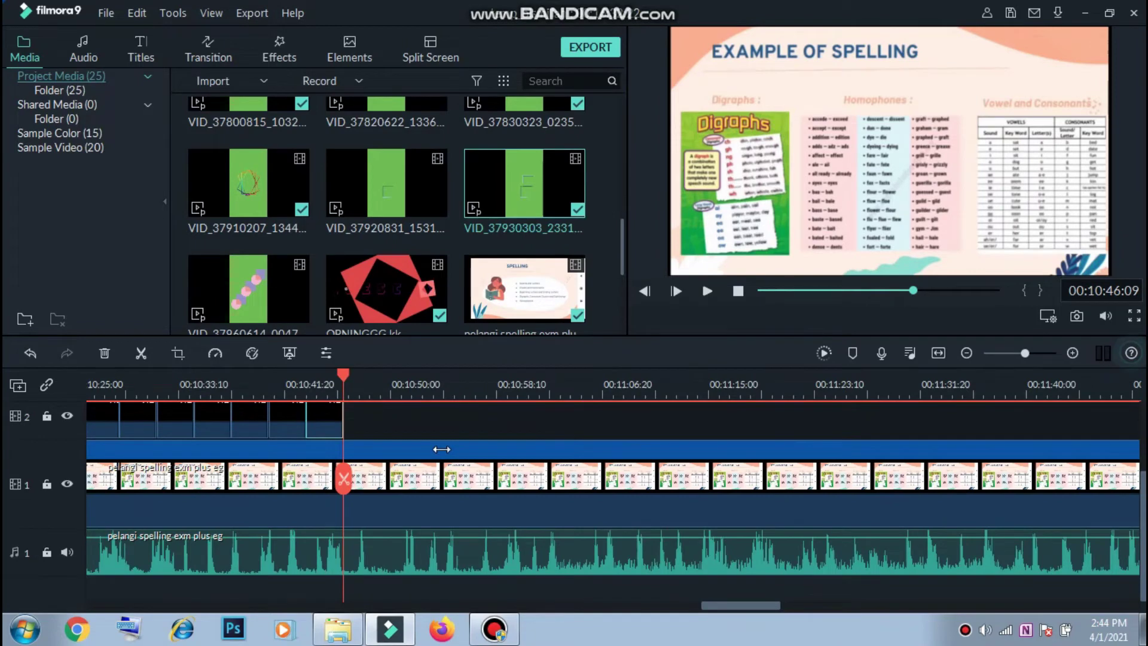
pyautogui.hotkey('ctrl', '-')
pyautogui.press('space')
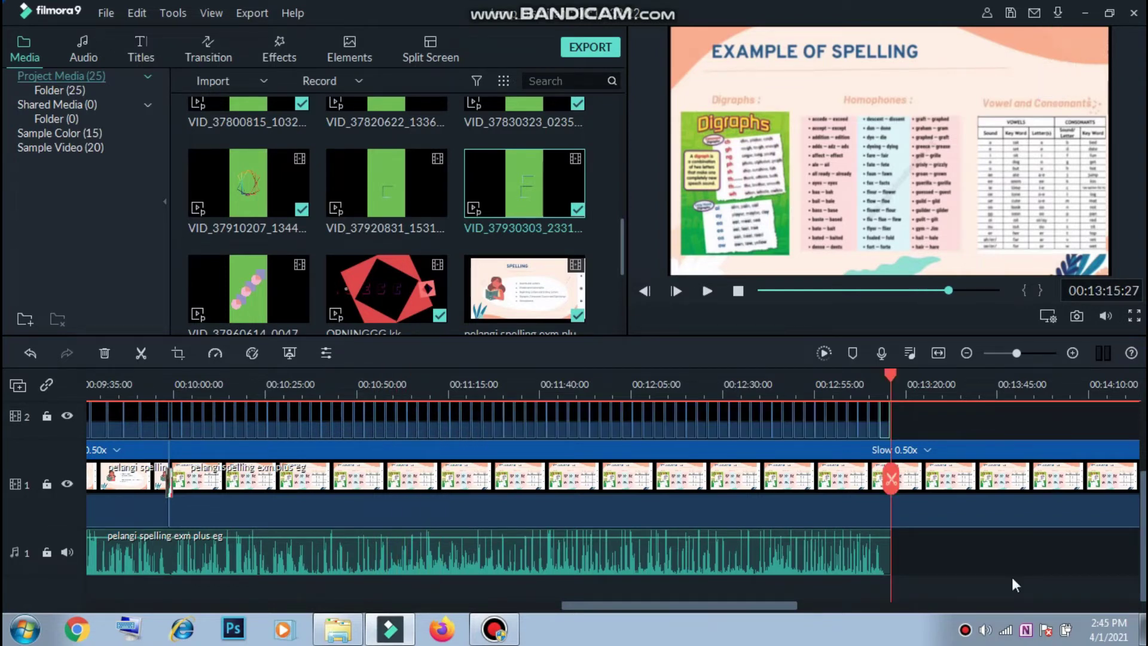
# Split the Example of Spelling slide clip at 00:13:15:27 and delete the excess after the narration ends.
pyautogui.hotkey('ctrl', 'b')
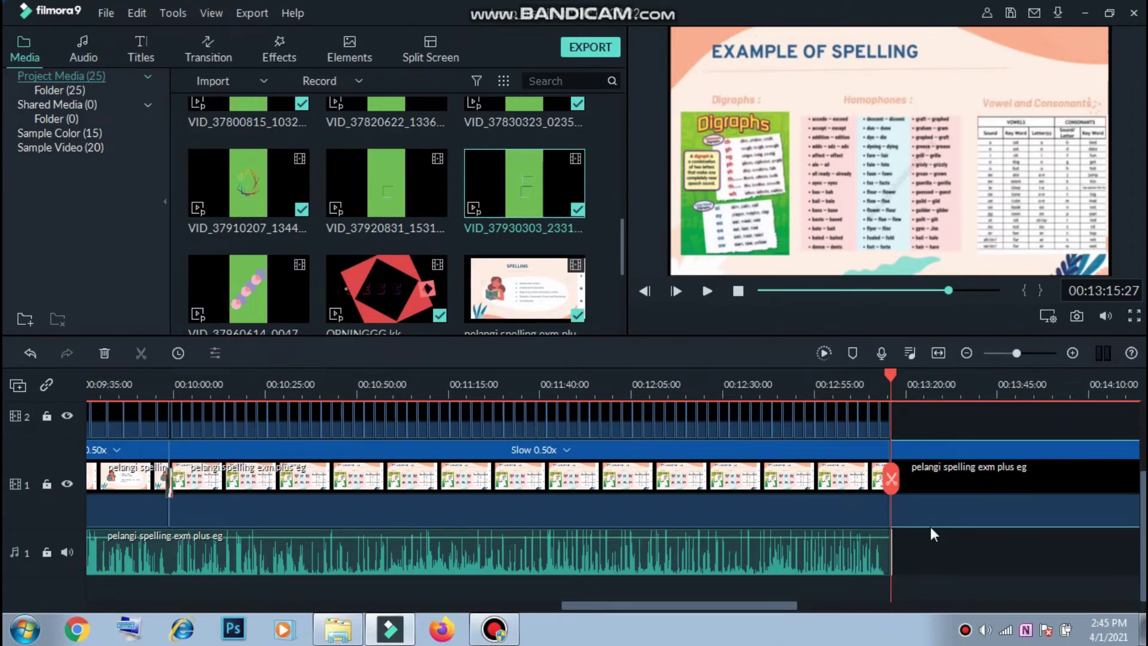
pyautogui.moveTo(783, 601); pyautogui.dragTo(805, 610)
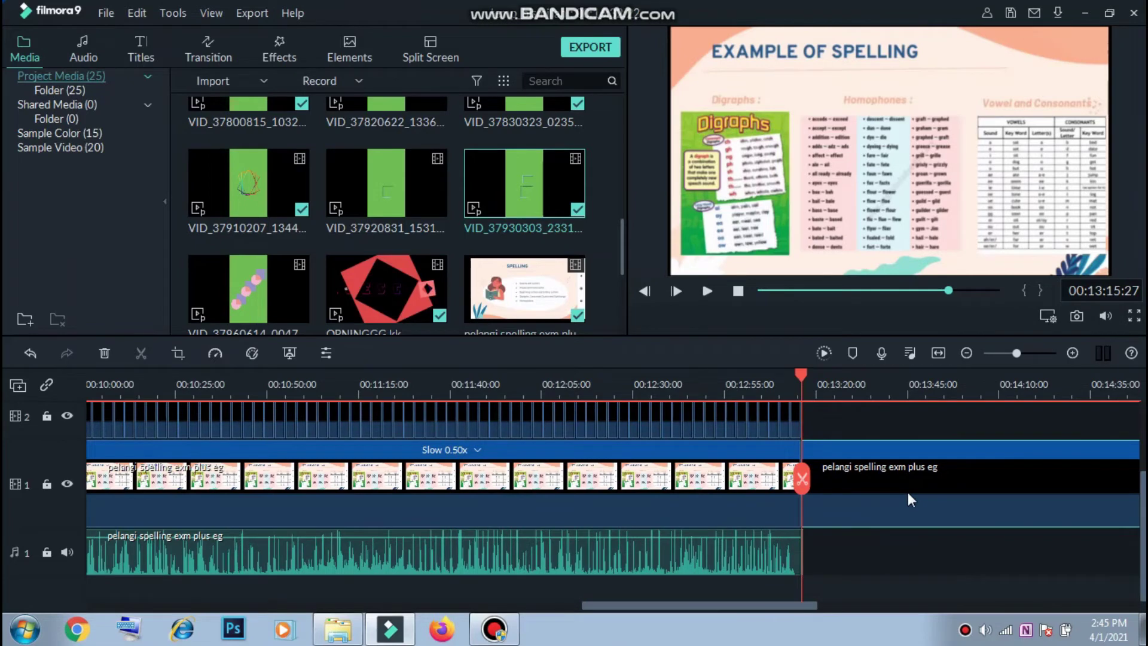
pyautogui.press('Delete')
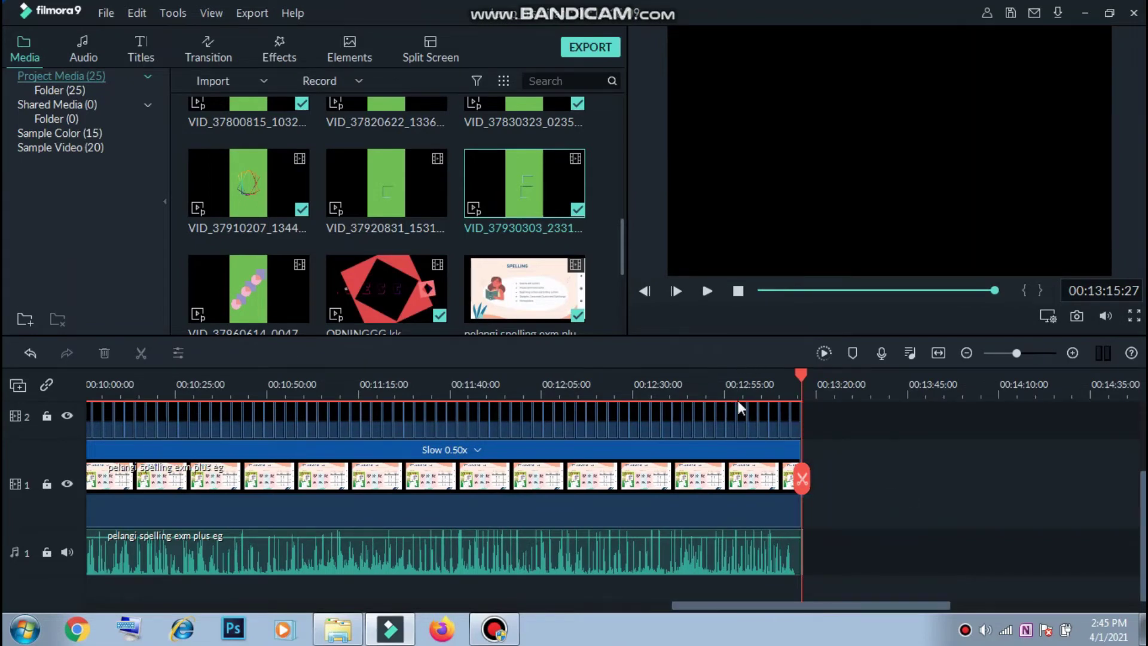
# Play the end of the spelling section, then cut all tracks at 00:13:13:22 and remove the leftover tail.
pyautogui.click(725, 386)
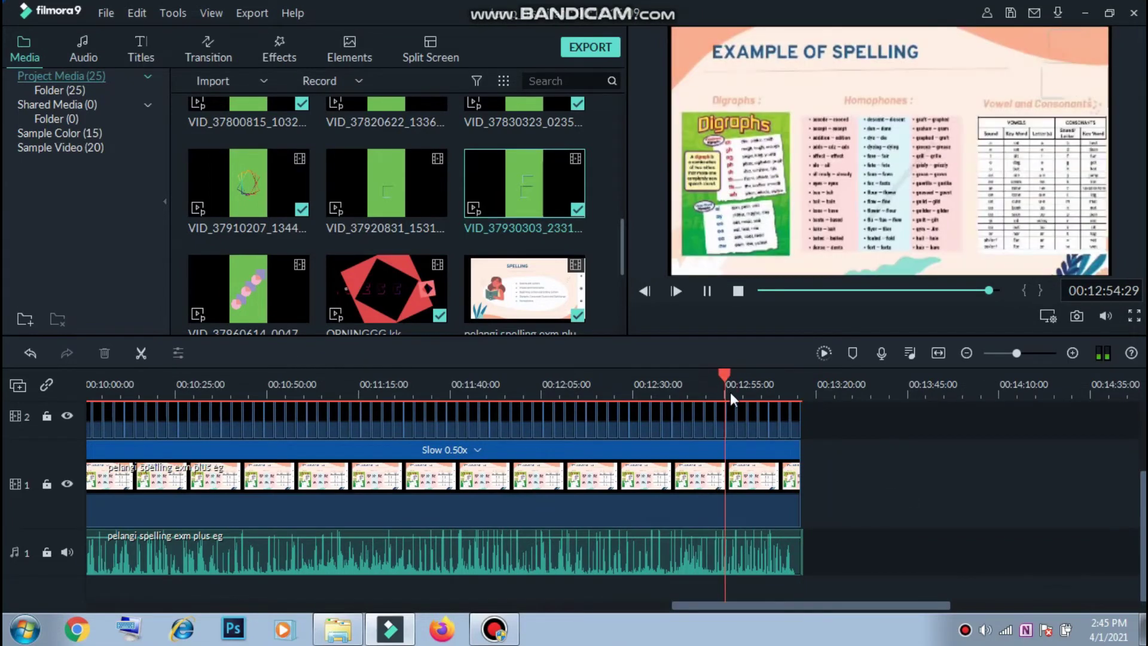
pyautogui.press('space')
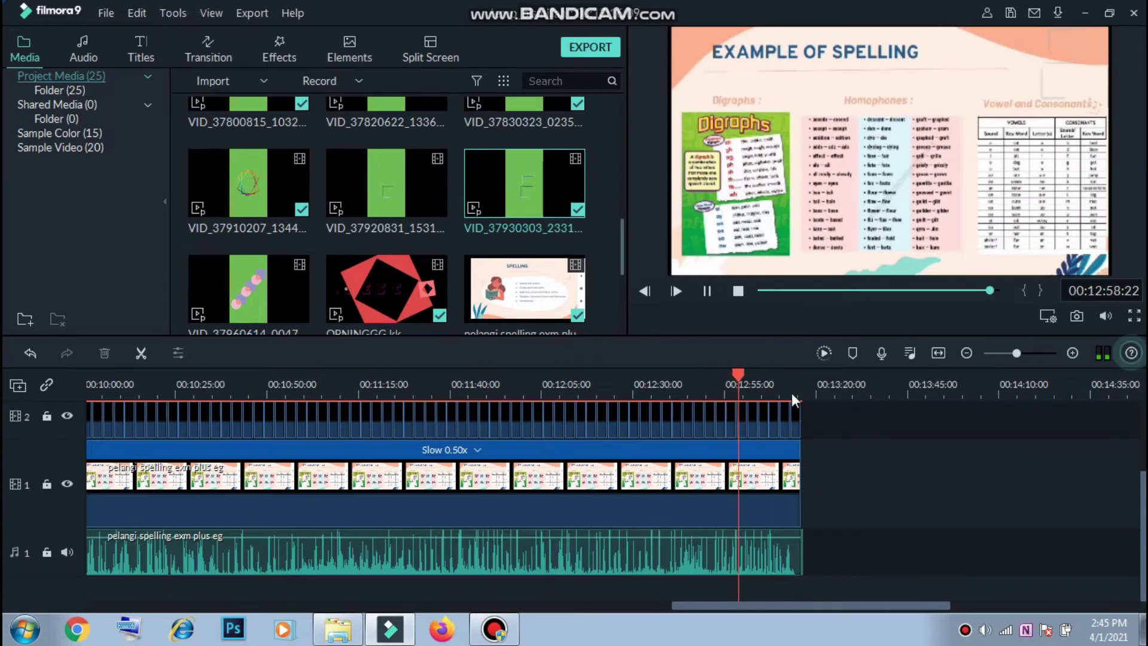
pyautogui.moveTo(736, 477); pyautogui.dragTo(777, 393)
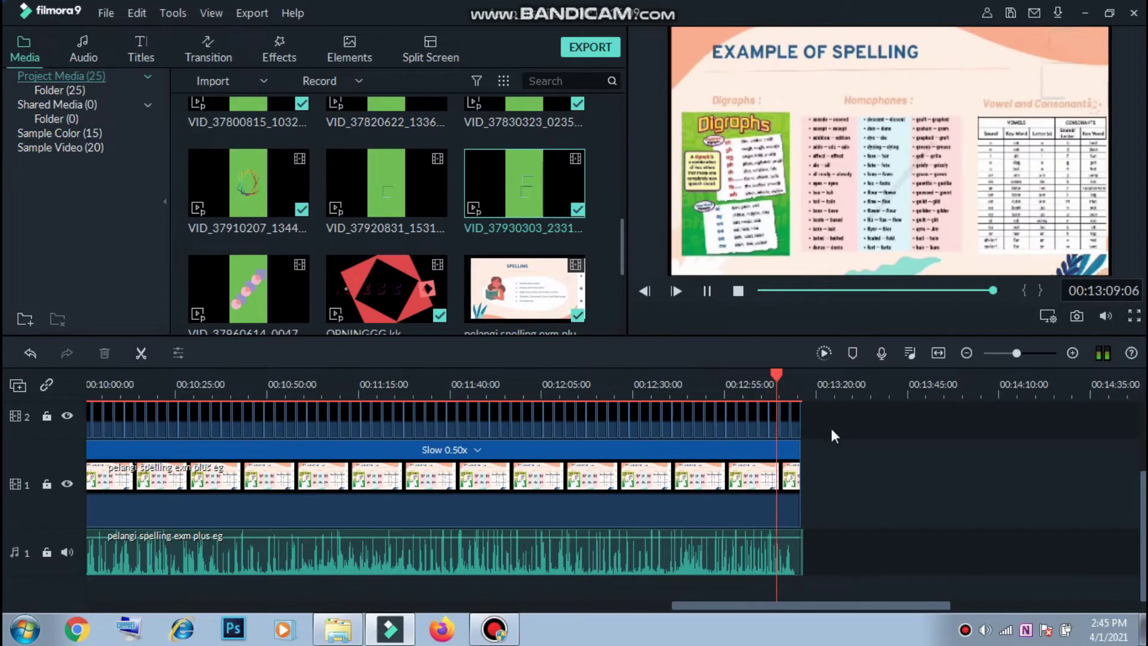
pyautogui.press('space')
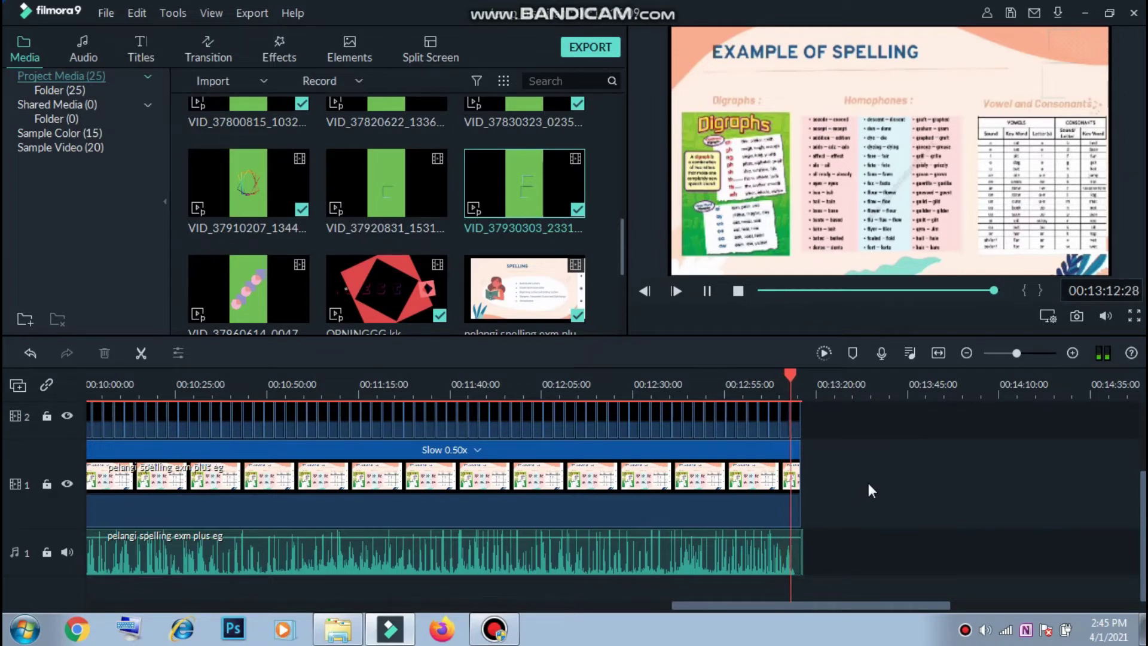
pyautogui.press('space')
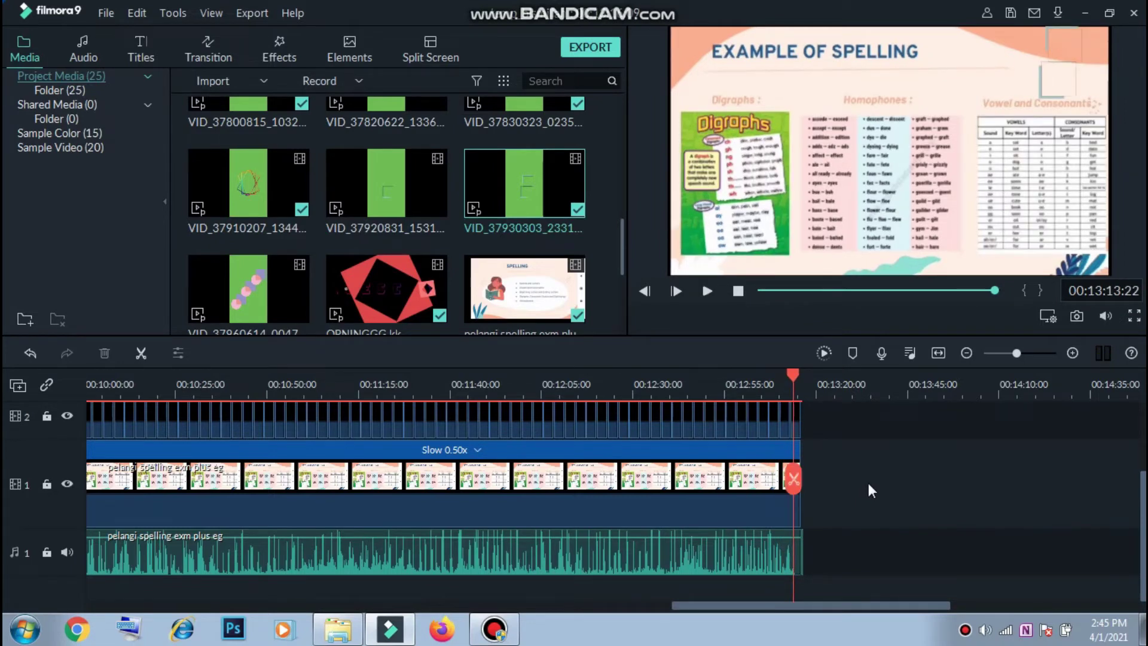
pyautogui.hotkey('ctrl', 'a')
pyautogui.click(877, 483)
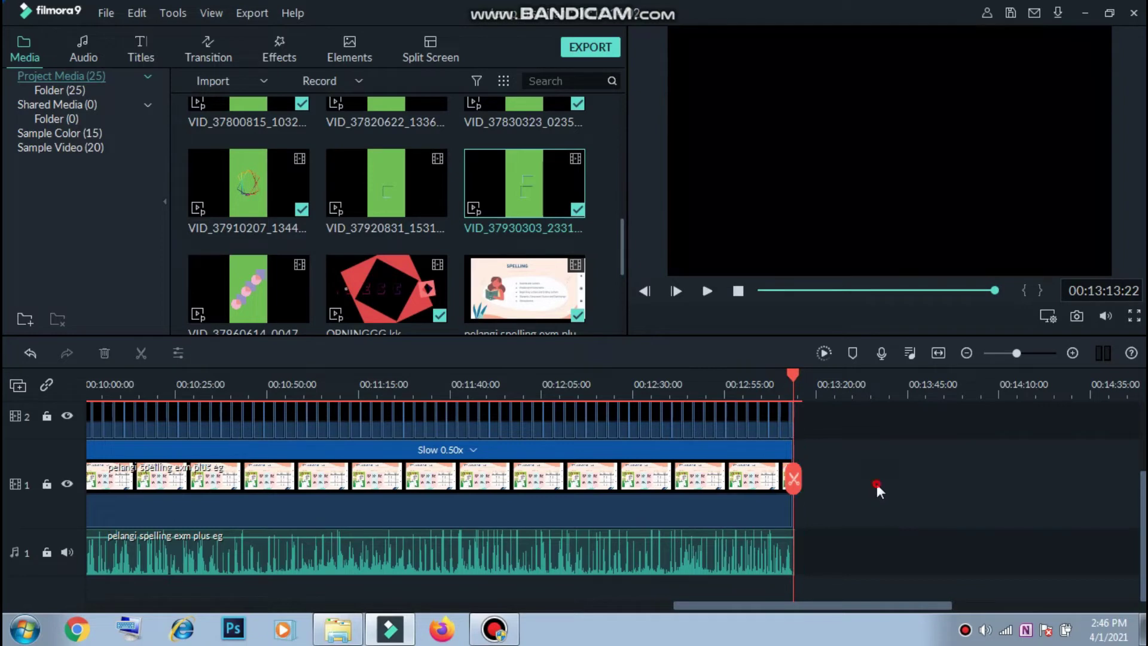
# Add the capitalization explanation clip from the project media to track 1, leaving a gap after the spelling section.
pyautogui.scroll(-3, 347, 225)
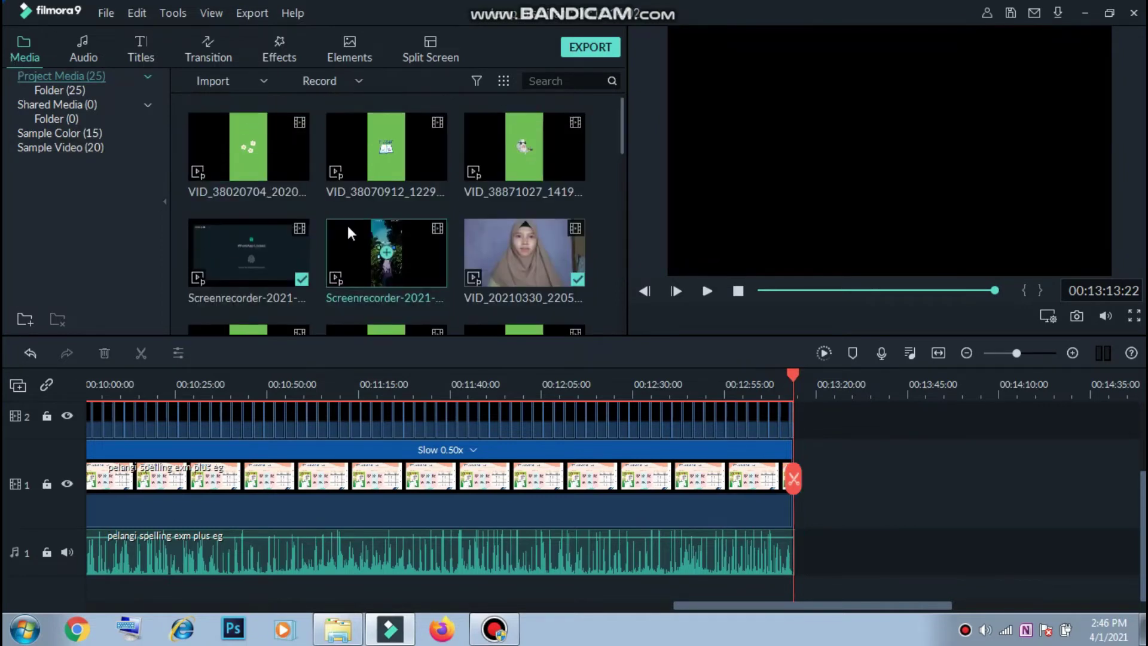
pyautogui.scroll(-3, 347, 221)
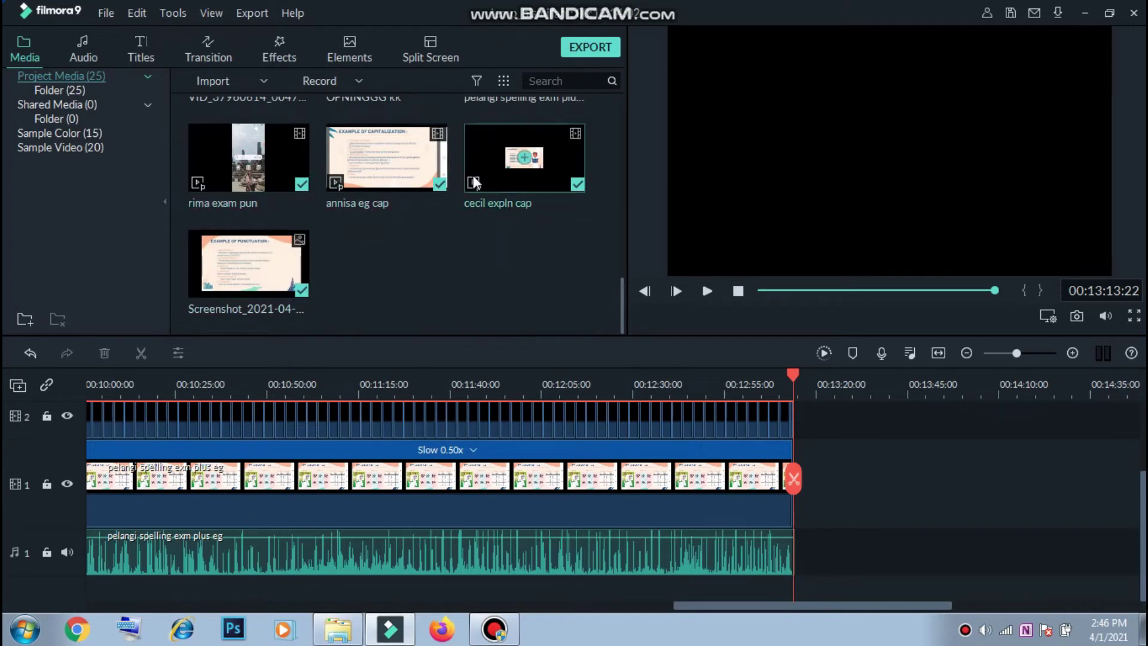
pyautogui.moveTo(487, 189); pyautogui.dragTo(895, 493)
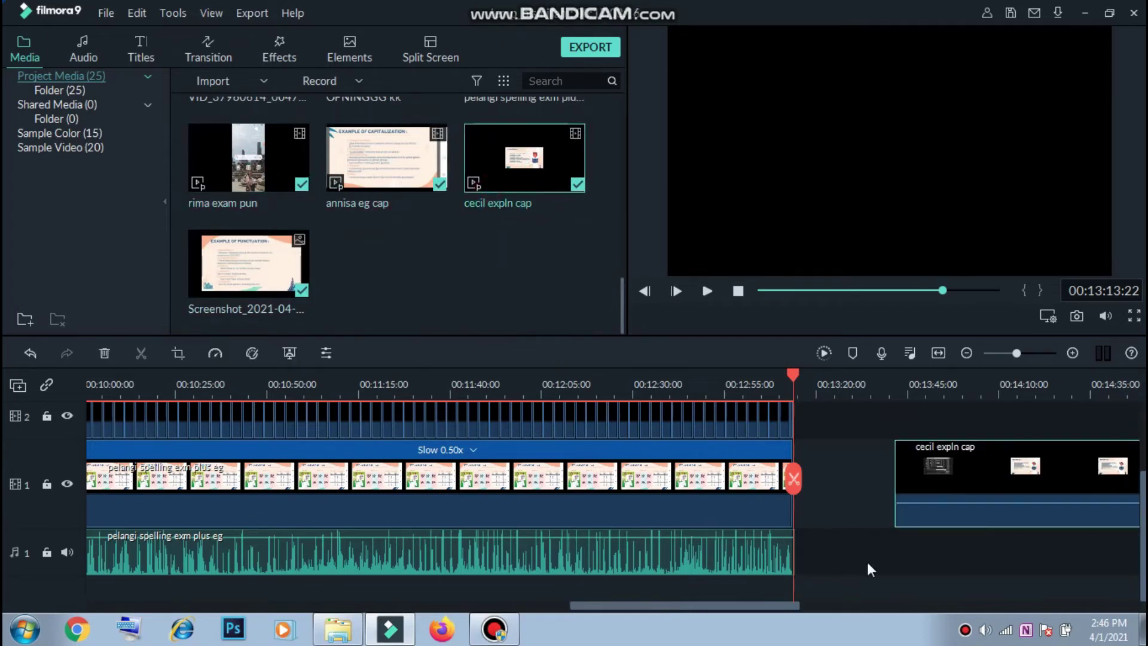
pyautogui.moveTo(706, 609); pyautogui.dragTo(870, 602)
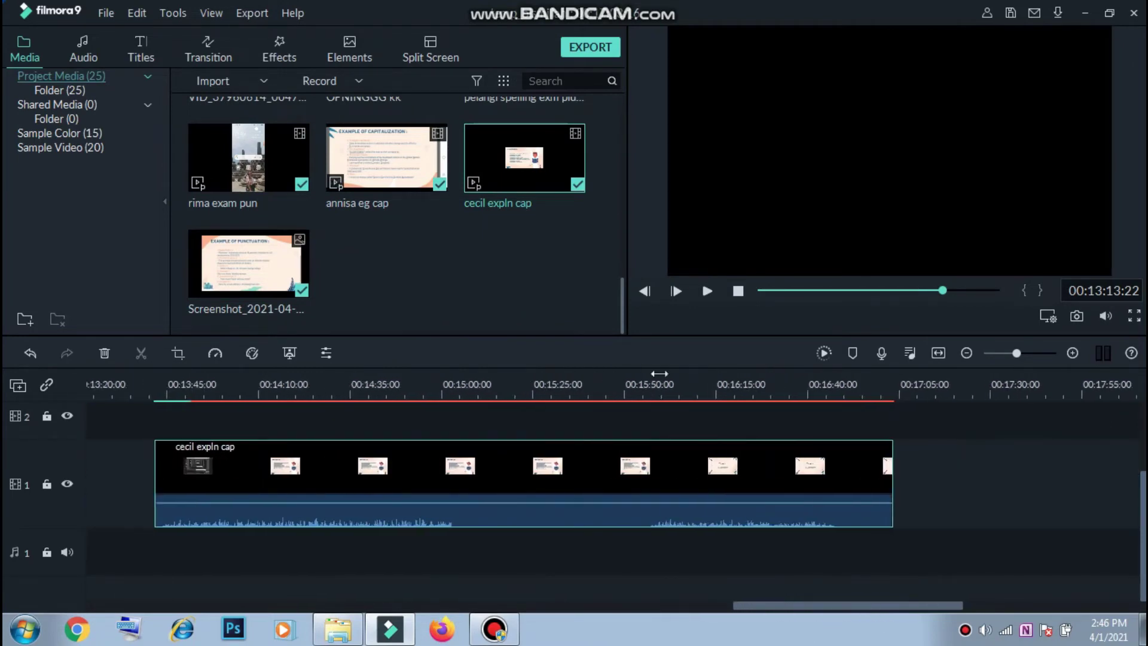
# Split the capitalization explanation clip on track 1 at 00:15:55:09 and delete the part before the Thanks slide.
pyautogui.click(660, 419)
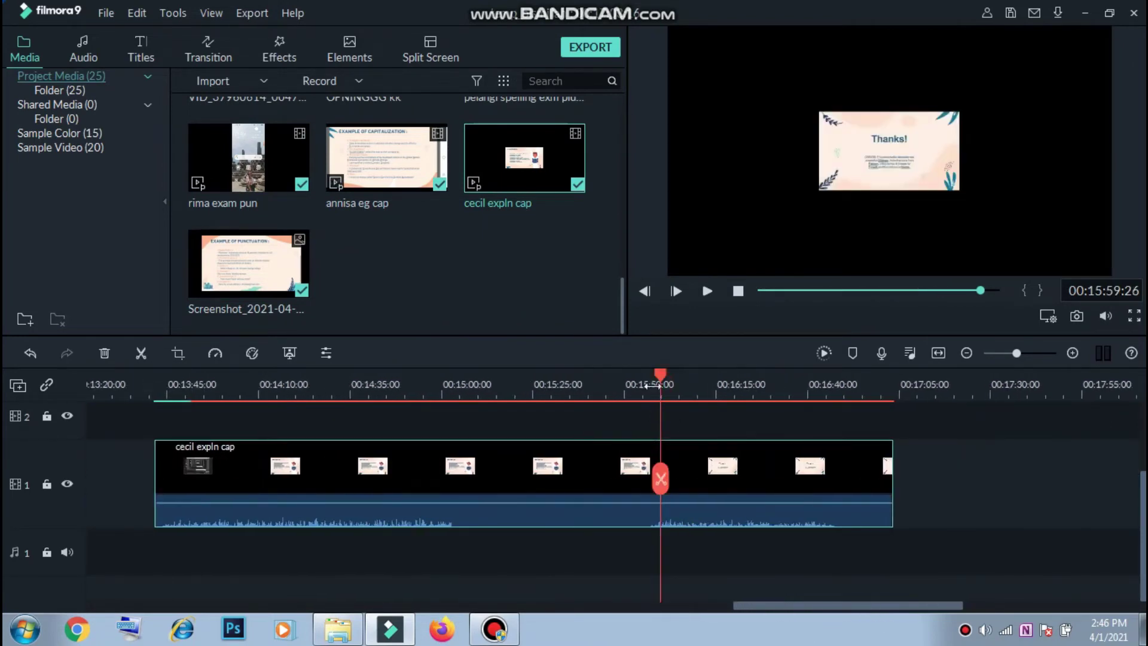
pyautogui.scroll(-1, 649, 382)
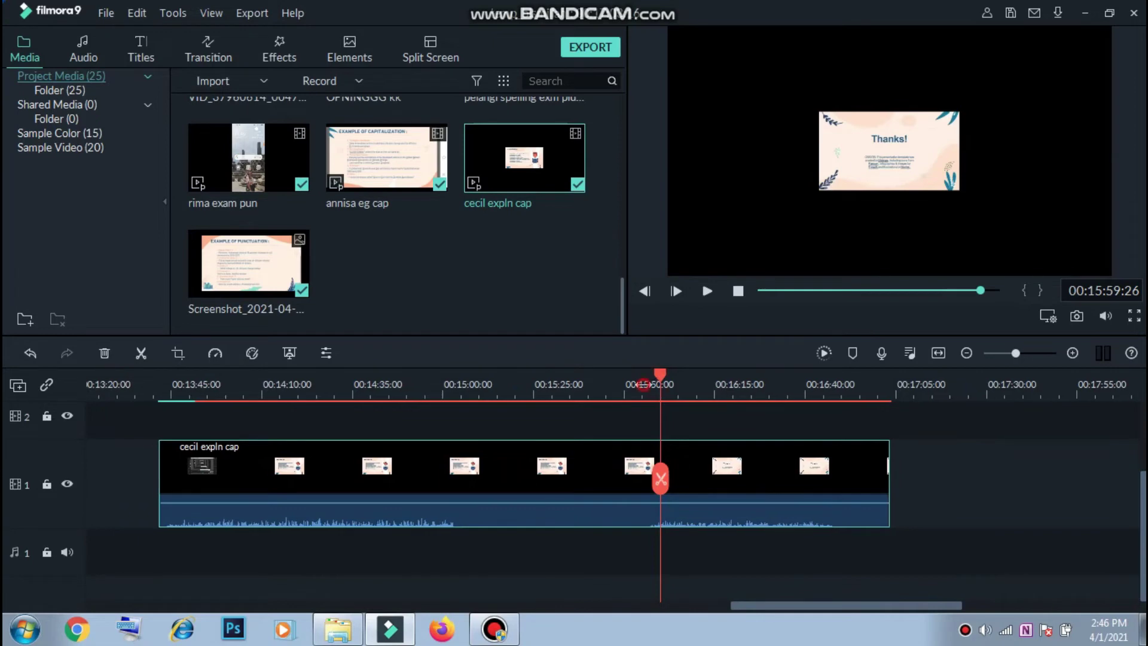
pyautogui.click(643, 385)
pyautogui.press('Right')
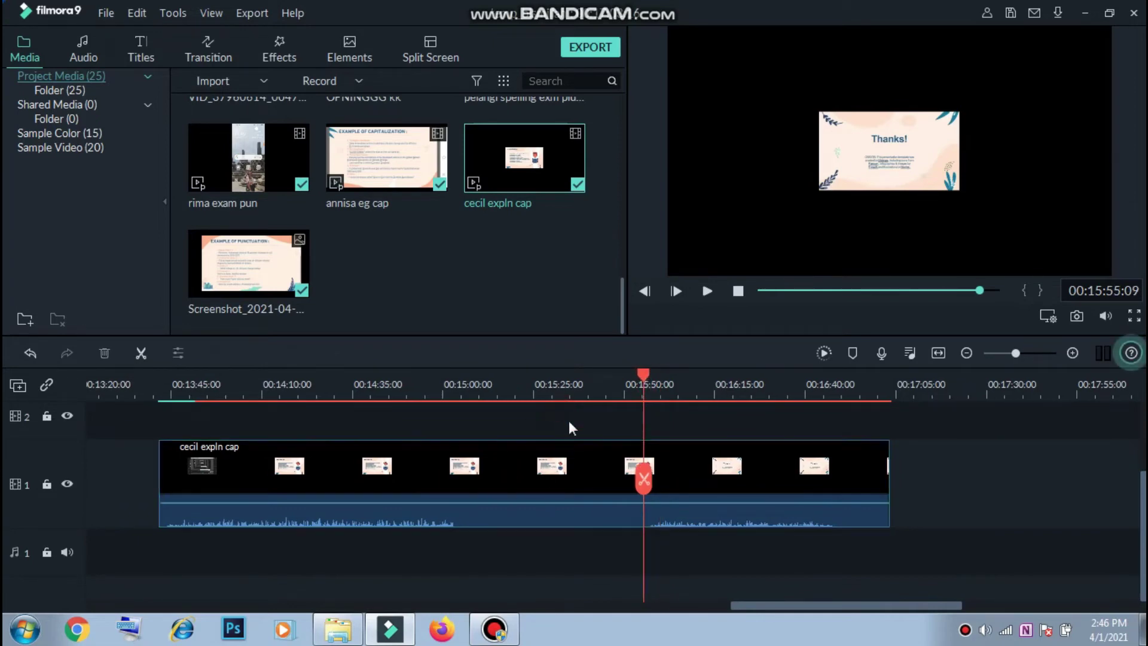
pyautogui.hotkey('ctrl', 'b')
pyautogui.click(592, 472)
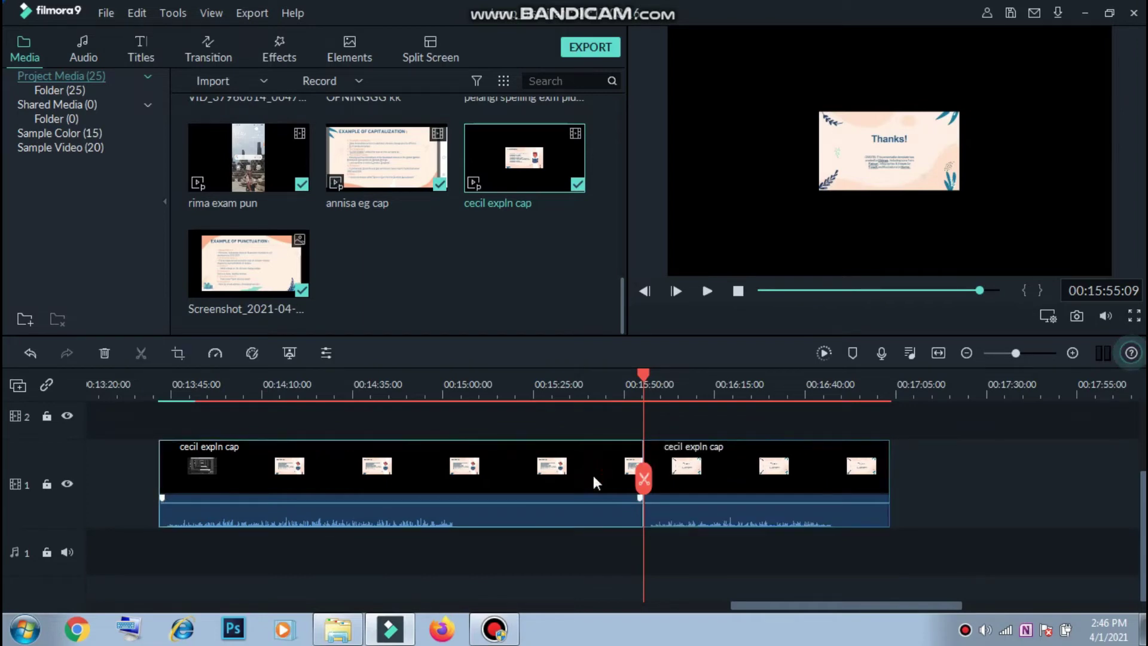
pyautogui.press('Delete')
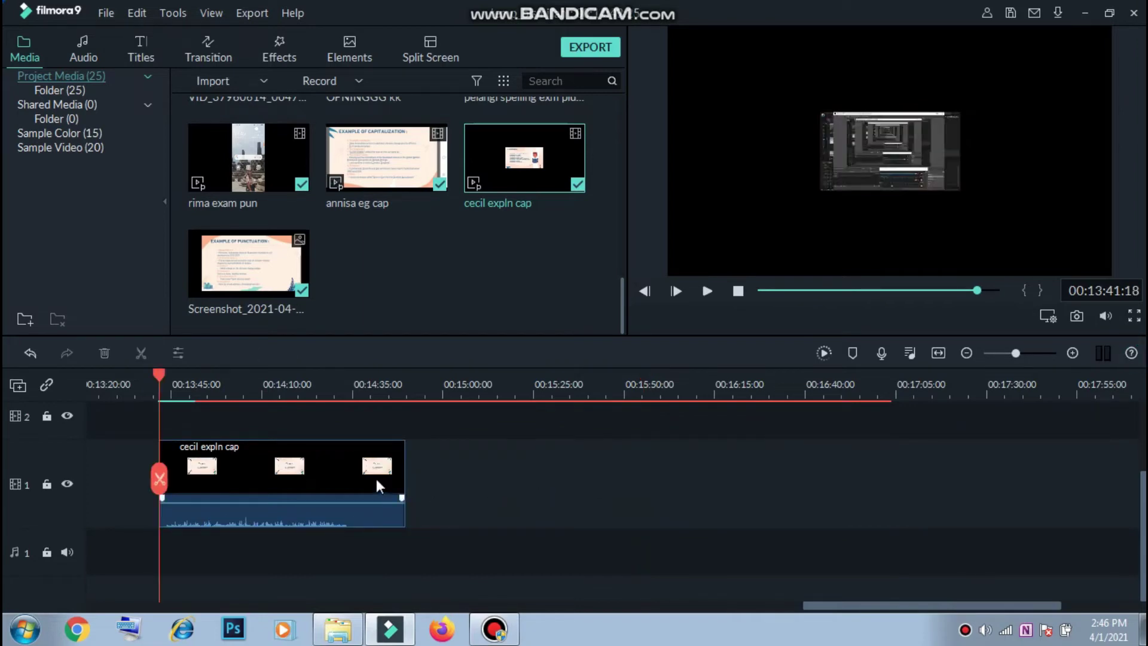
# Crop the Thanks clip with a custom ratio to 720 x 405, removing the black areas above and below the slide.
pyautogui.rightClick(375, 476)
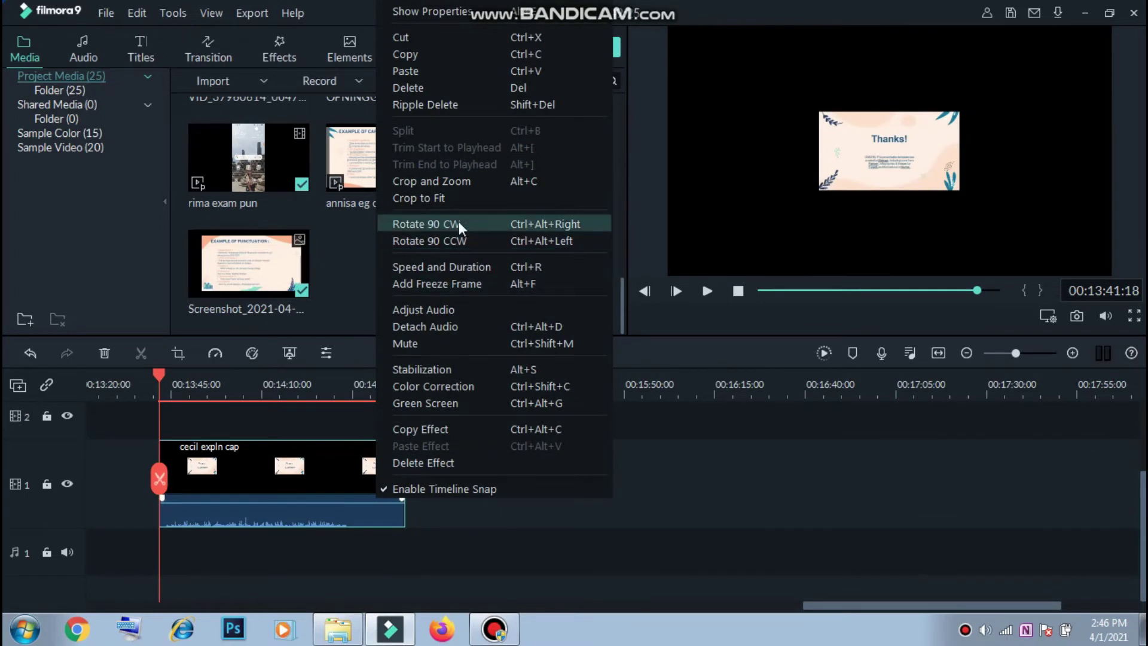
pyautogui.click(468, 181)
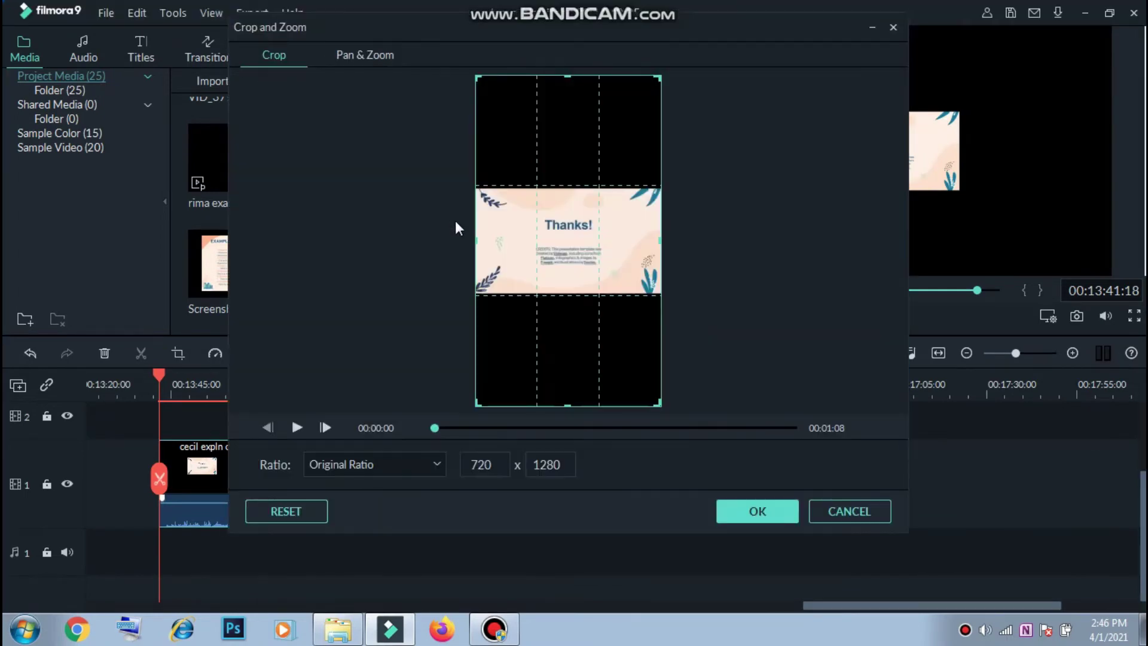
pyautogui.click(419, 465)
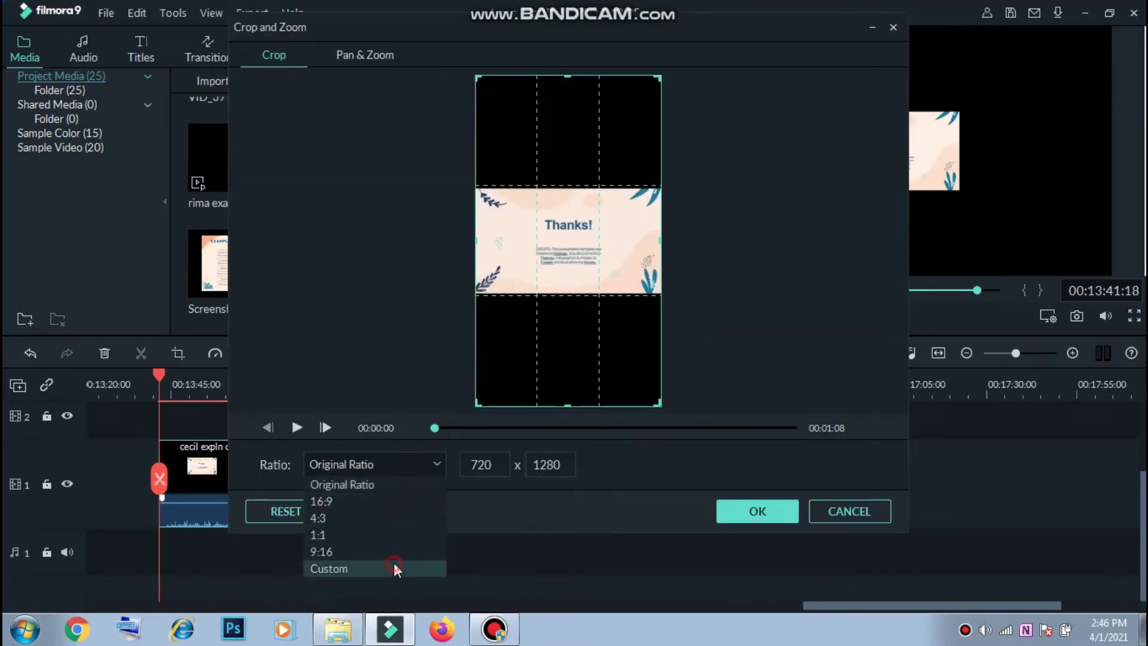
pyautogui.click(393, 562)
pyautogui.moveTo(567, 399); pyautogui.dragTo(562, 294)
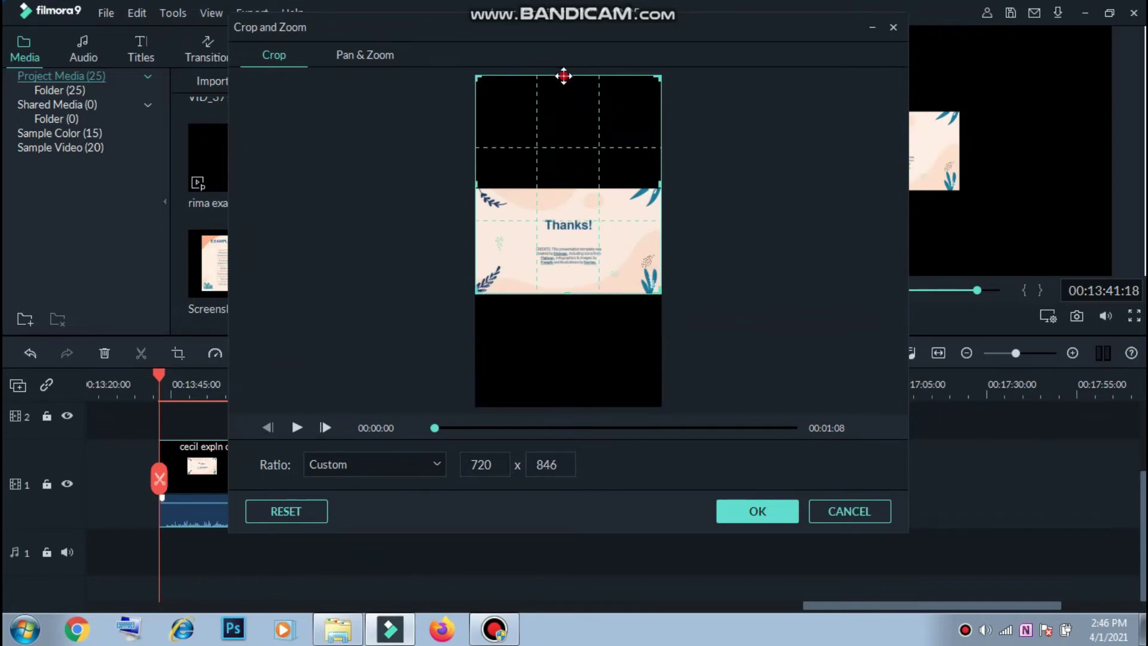
pyautogui.moveTo(564, 76); pyautogui.dragTo(585, 188)
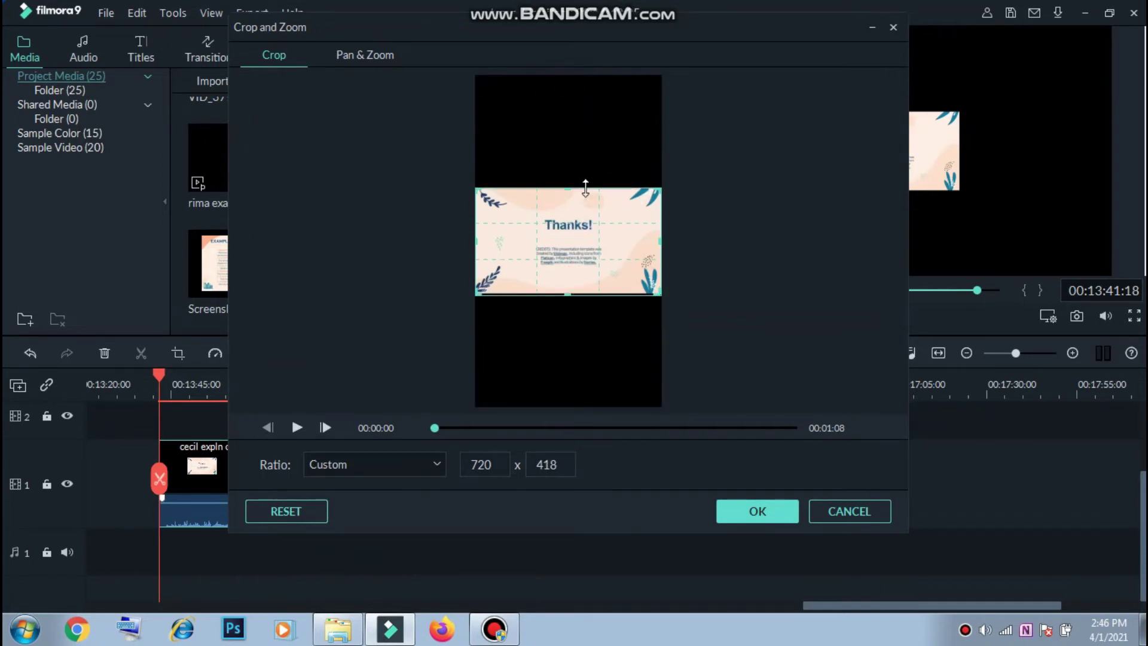
pyautogui.moveTo(568, 295); pyautogui.dragTo(568, 292)
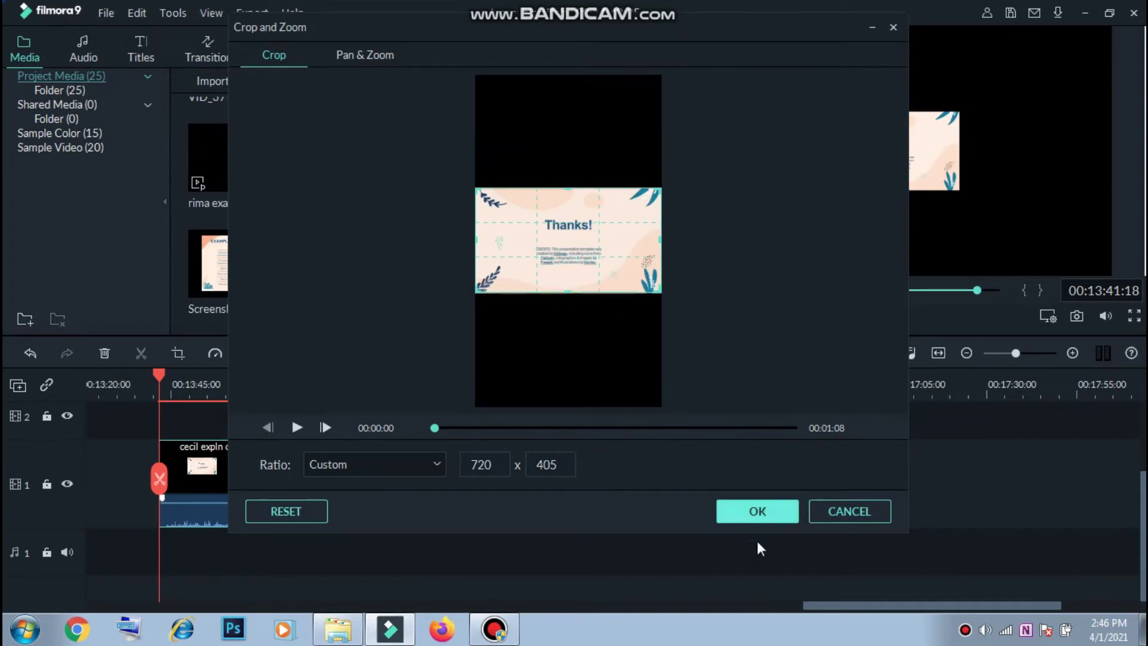
pyautogui.click(773, 511)
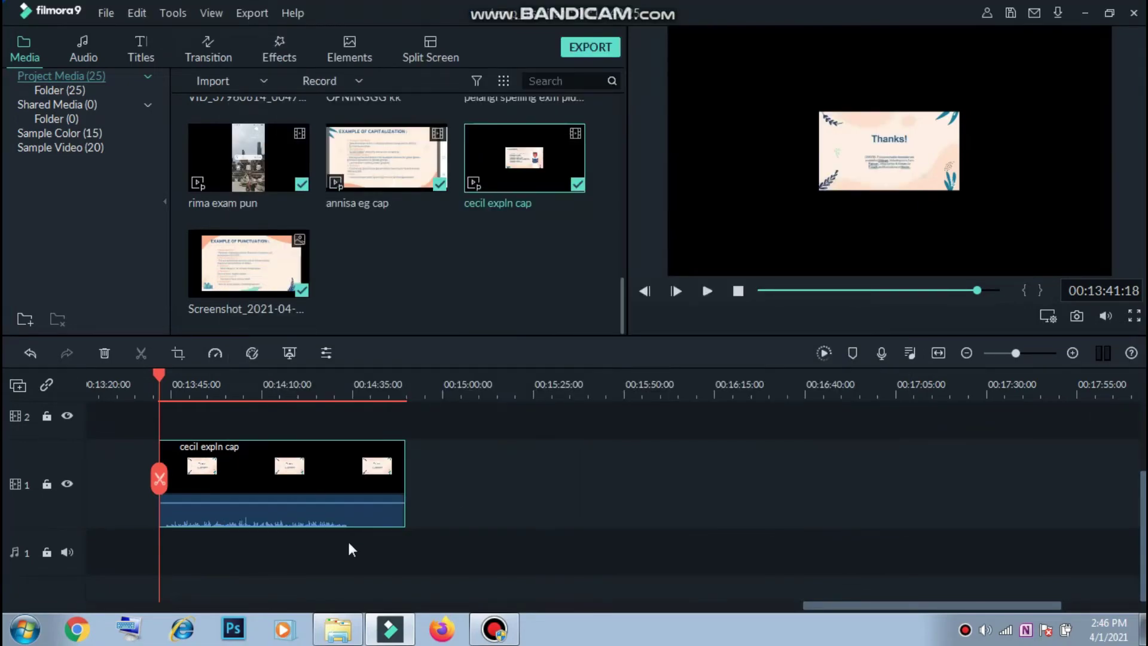
# Raise the Thanks clip's audio volume to the maximum and apply it.
pyautogui.click(316, 500)
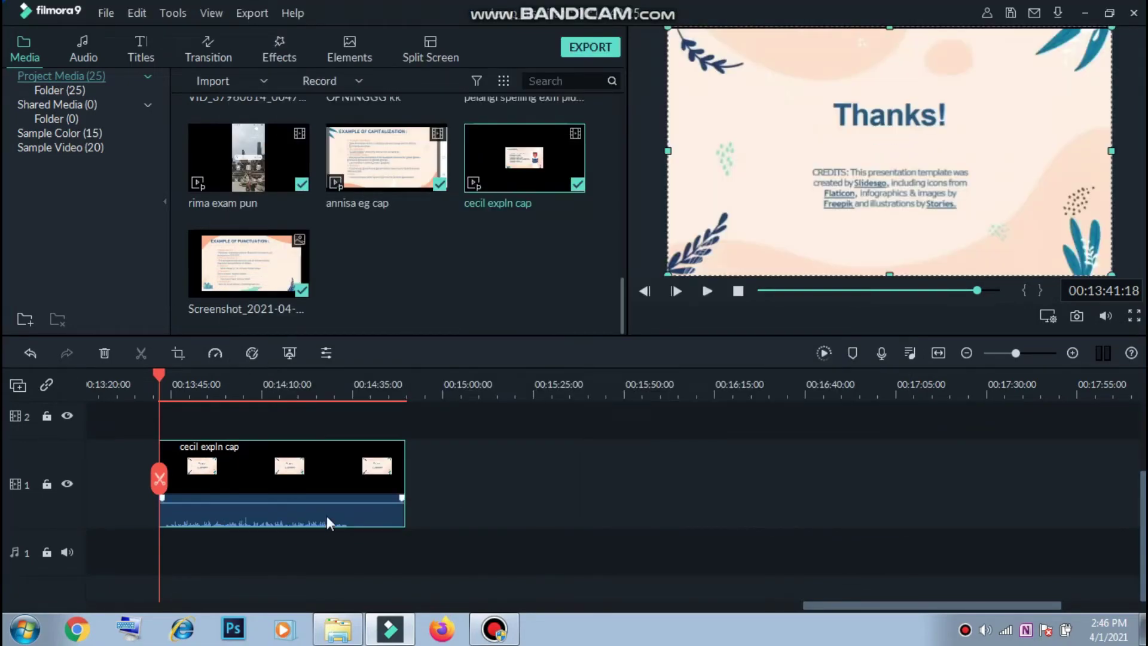
pyautogui.doubleClick(302, 475)
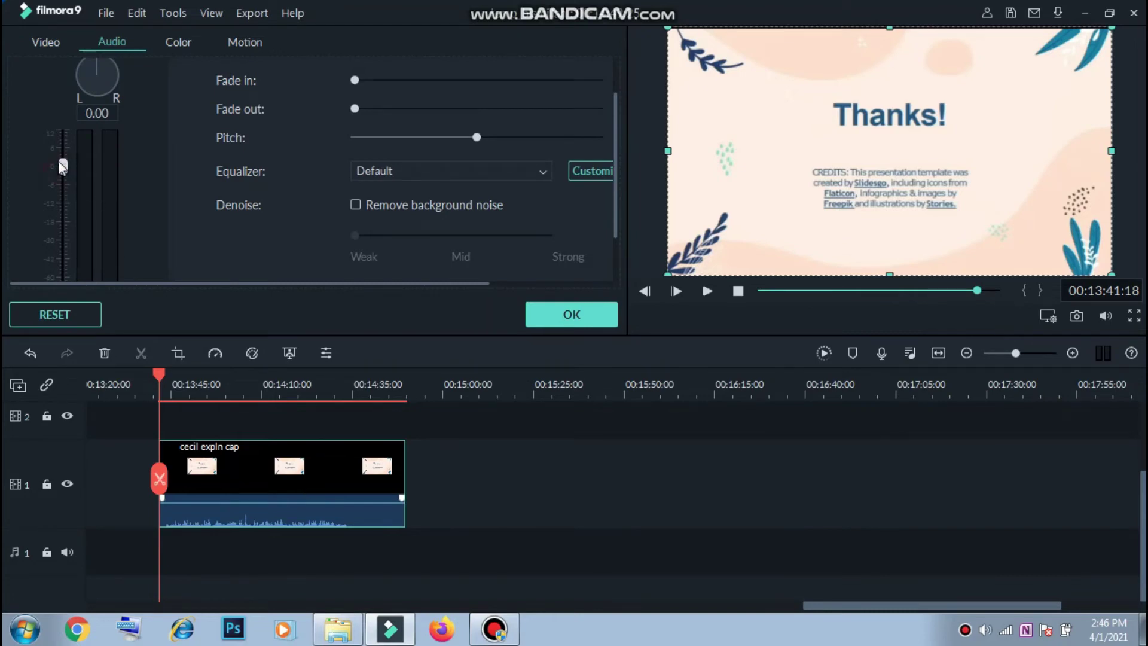
pyautogui.moveTo(59, 160); pyautogui.dragTo(67, 127)
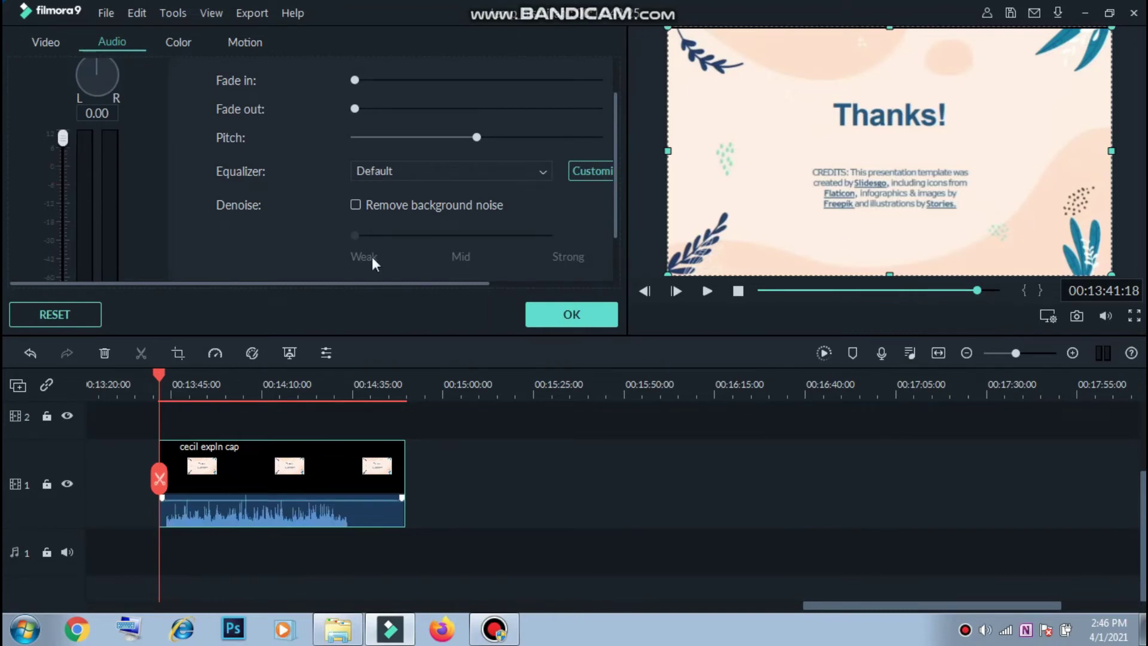
pyautogui.click(544, 317)
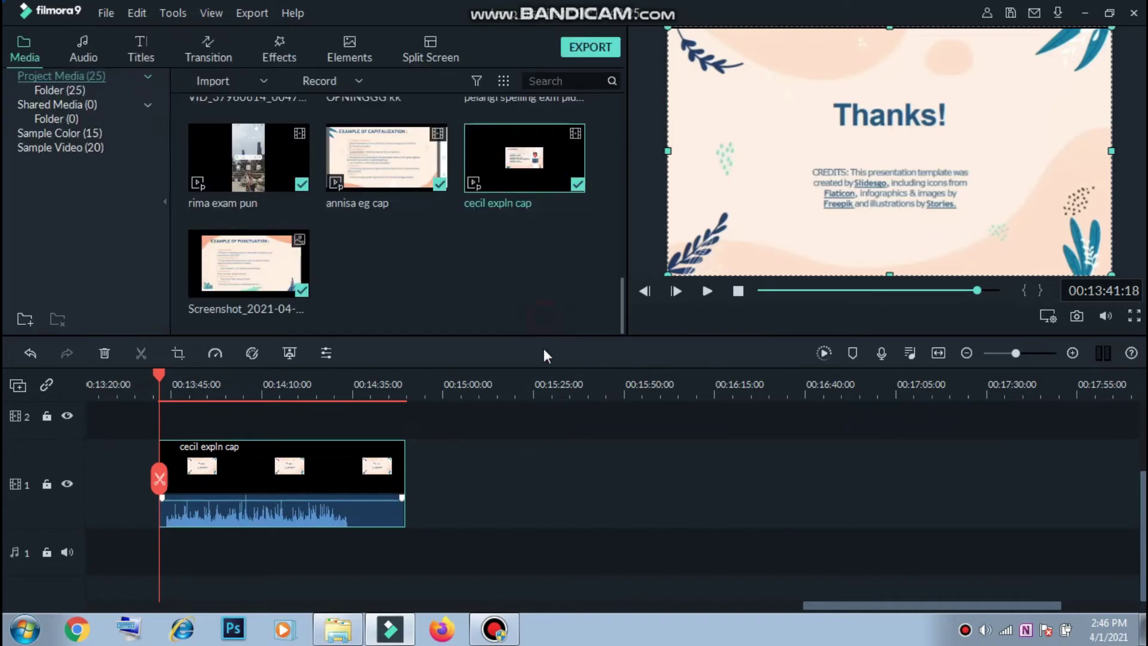
# Step frame by frame through the end of the Thanks clip to locate where its narration stops.
pyautogui.click(352, 396)
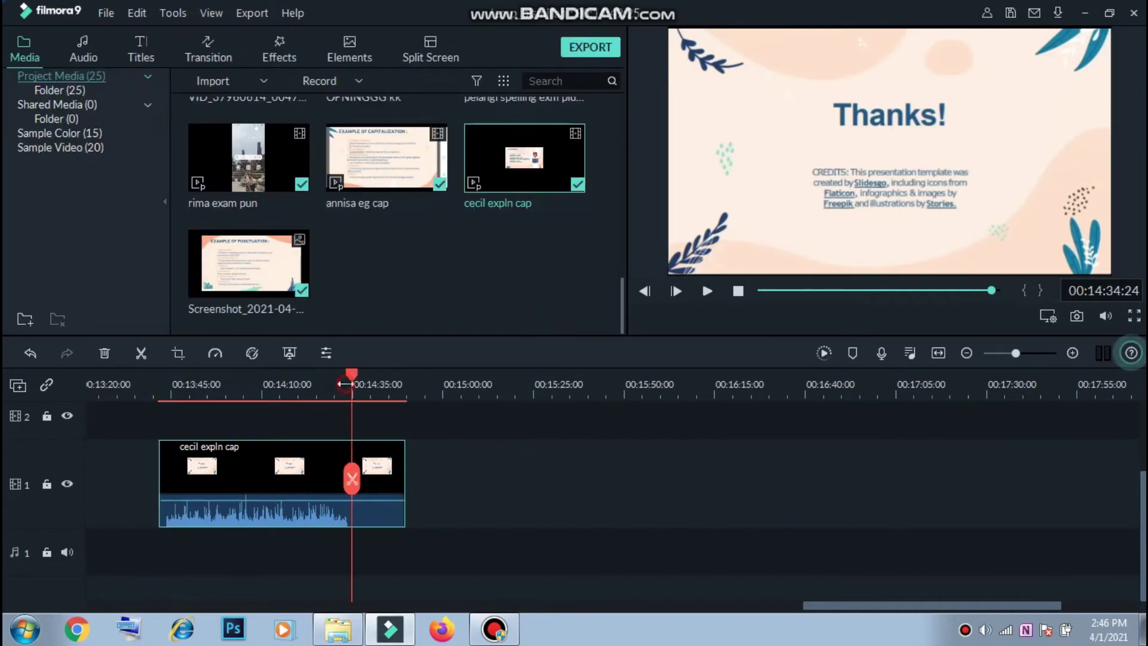
pyautogui.click(345, 384)
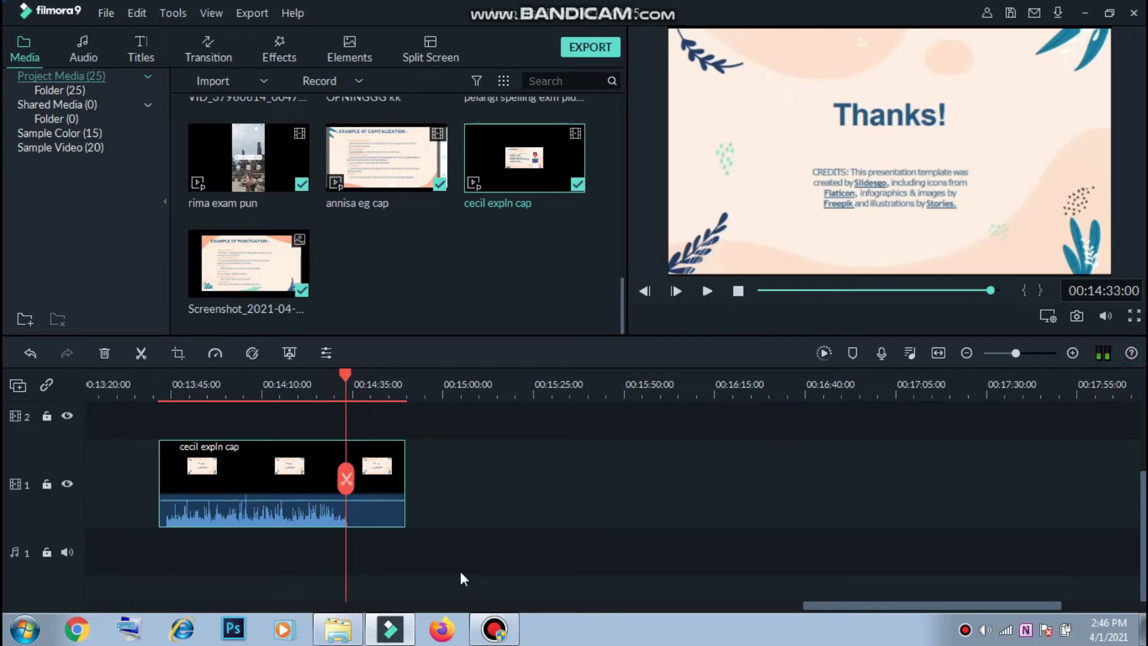
pyautogui.press('Right')
pyautogui.press('Right')
pyautogui.press('Right')
pyautogui.press('Right')
pyautogui.press('Right')
pyautogui.press('Right')
pyautogui.press('Right')
pyautogui.press('Right')
pyautogui.press('Right')
pyautogui.press('Right')
pyautogui.press('Right')
pyautogui.press('Right')
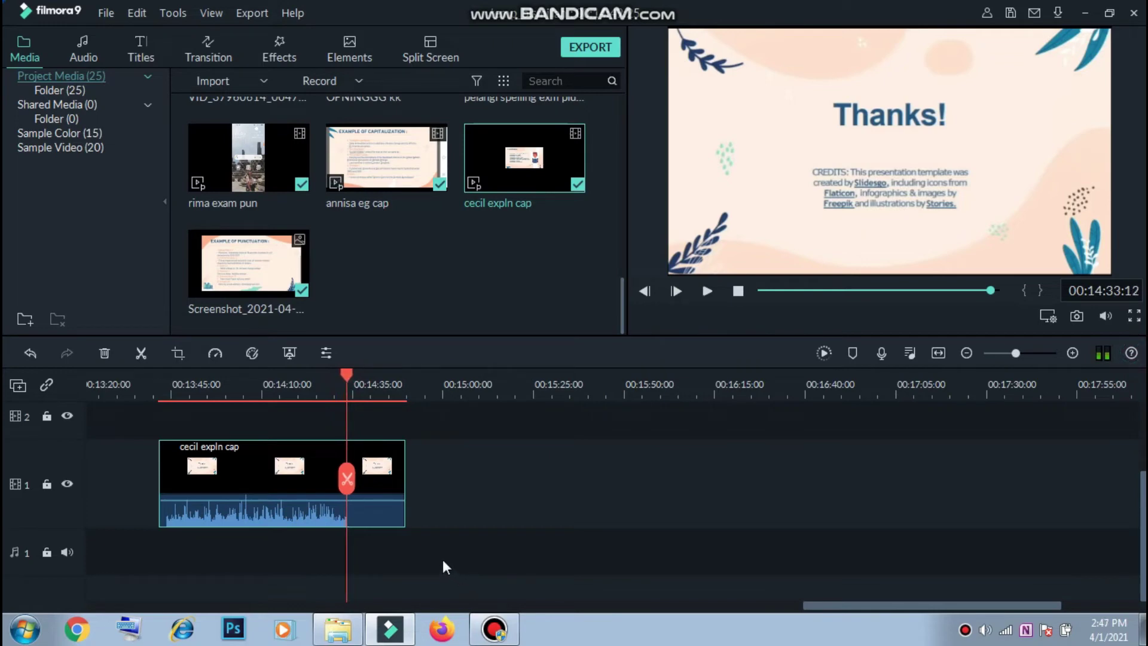
pyautogui.press('Right')
pyautogui.press('Right')
pyautogui.press('Right')
pyautogui.press('Right')
pyautogui.press('Right')
pyautogui.press('Right')
pyautogui.press('Right')
pyautogui.press('Right')
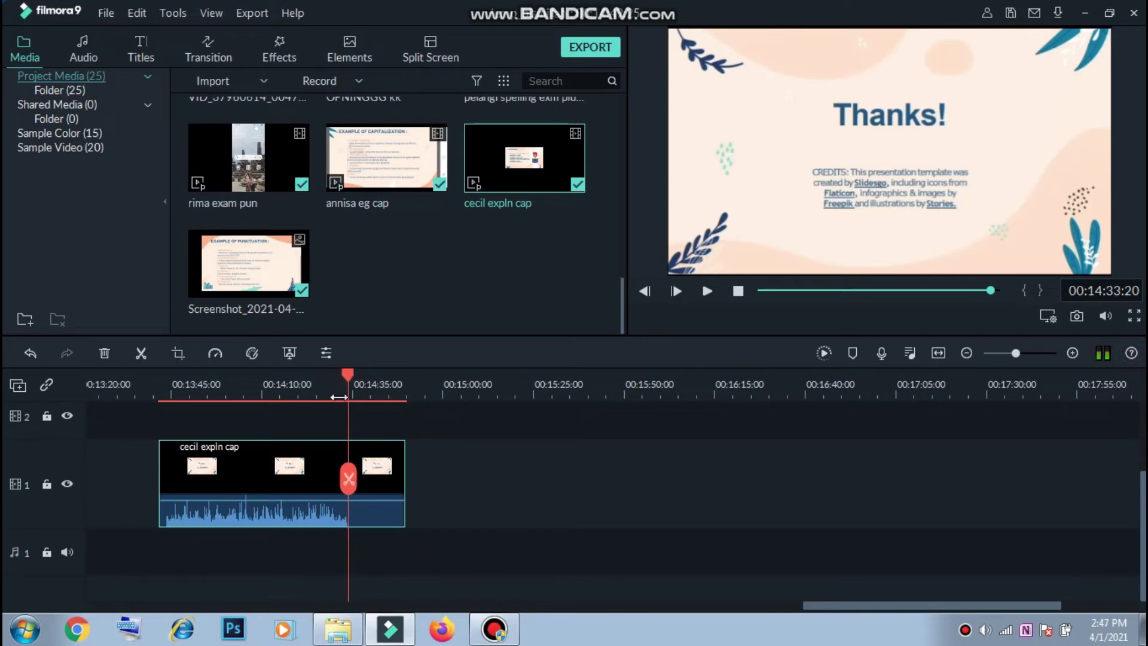
pyautogui.scroll(1, 433, 388)
pyautogui.scroll(1, 433, 389)
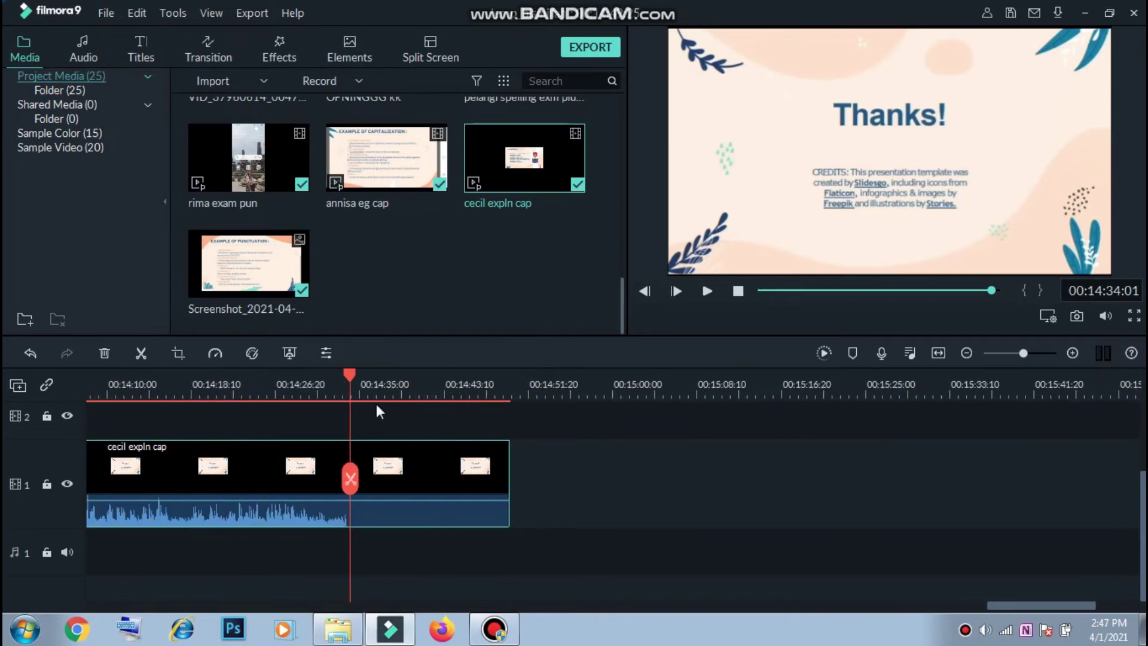
# Try cutting the Thanks clip at 00:14:33:03 and deleting the tail, and undo the cut.
pyautogui.click(283, 385)
pyautogui.click(602, 518)
pyautogui.press('space')
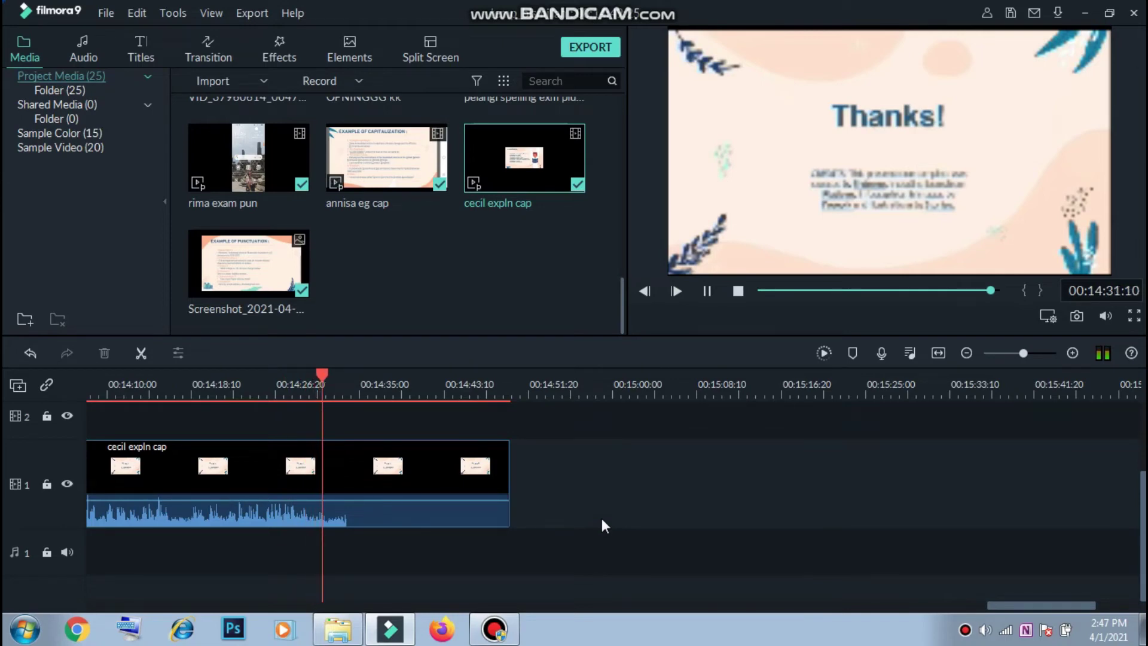
pyautogui.press('space')
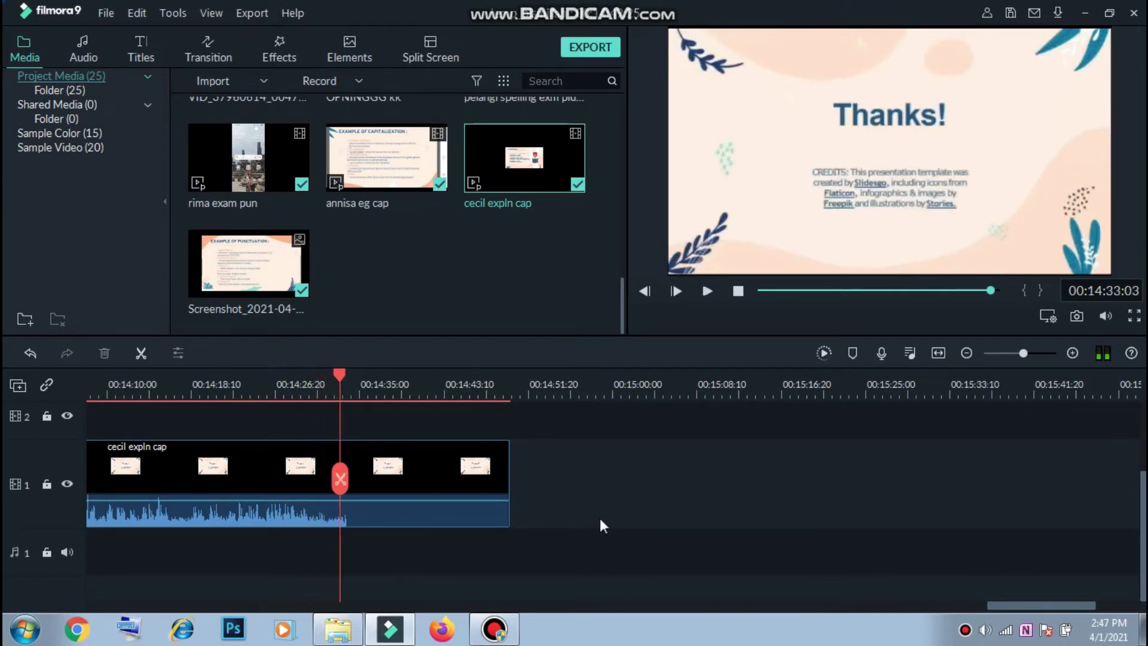
pyautogui.hotkey('ctrl', 'b')
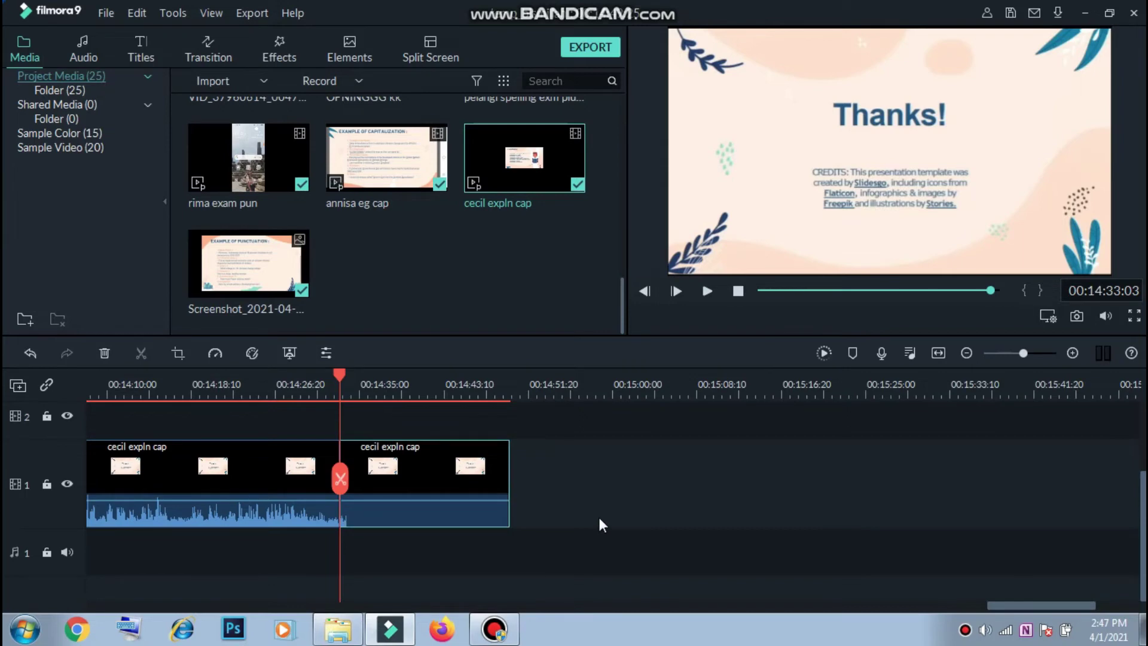
pyautogui.press('Delete')
pyautogui.hotkey('ctrl', 'z')
# Play on past the end of the narration, split the Thanks clip at 00:14:34:19 and delete the remainder.
pyautogui.press('space')
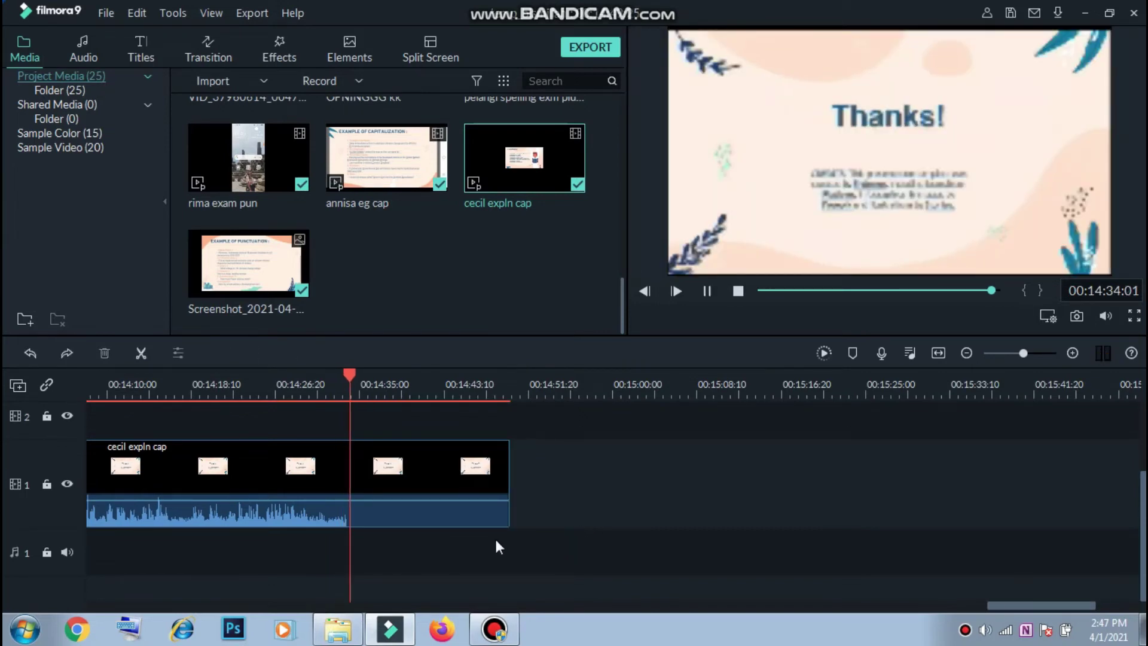
pyautogui.press('space')
pyautogui.hotkey('ctrl', 'b')
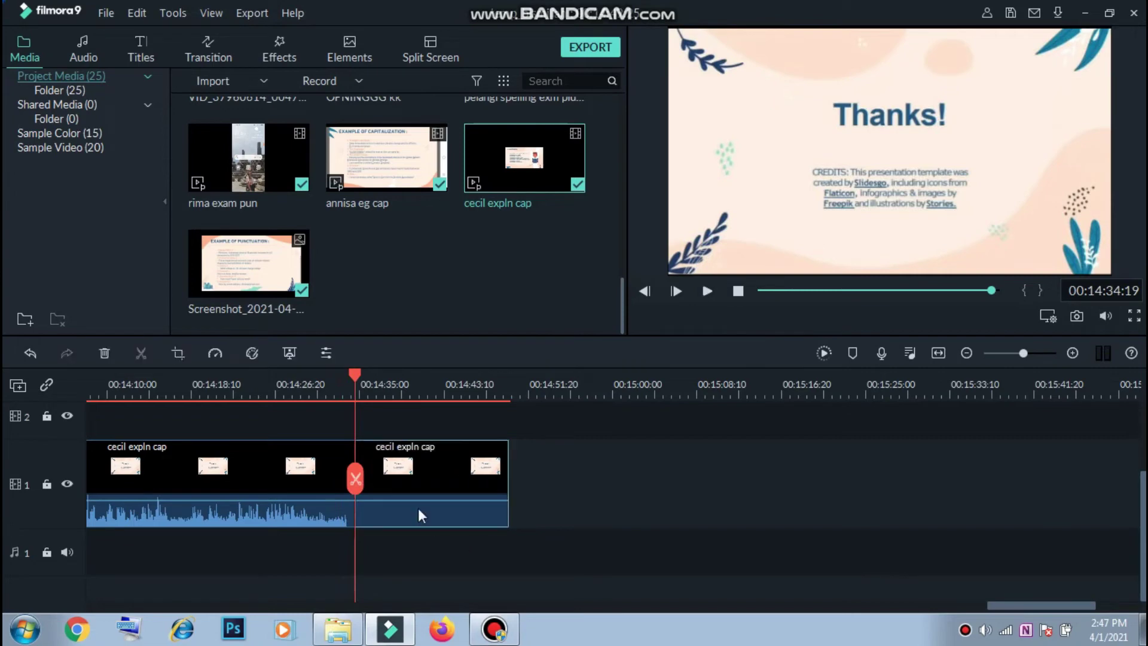
pyautogui.press('Delete')
# Play the clip's ending, split it at 00:14:32:01 and lower the final piece's volume to -∞ dB.
pyautogui.click(289, 389)
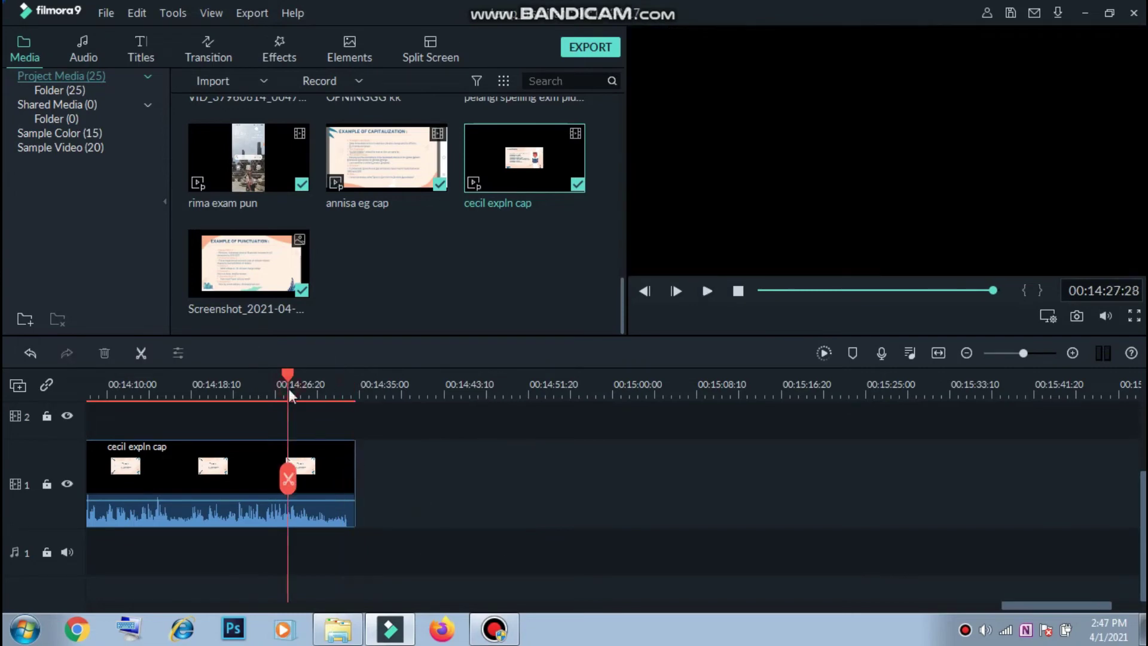
pyautogui.press('space')
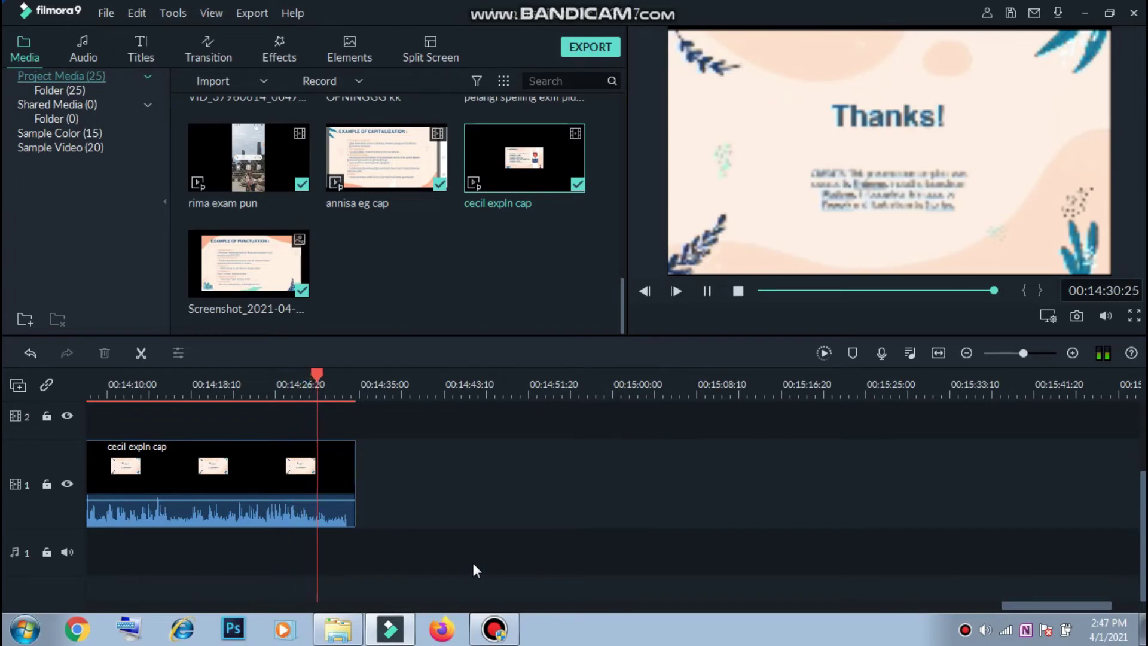
pyautogui.press('space')
pyautogui.doubleClick(344, 450)
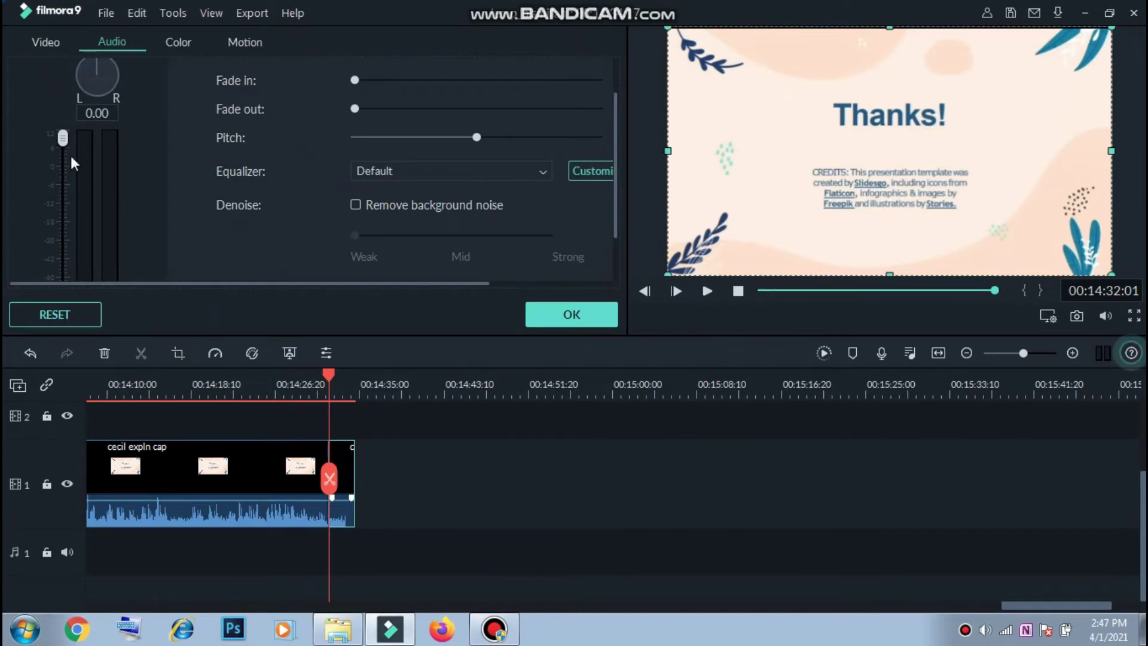
pyautogui.click(63, 276)
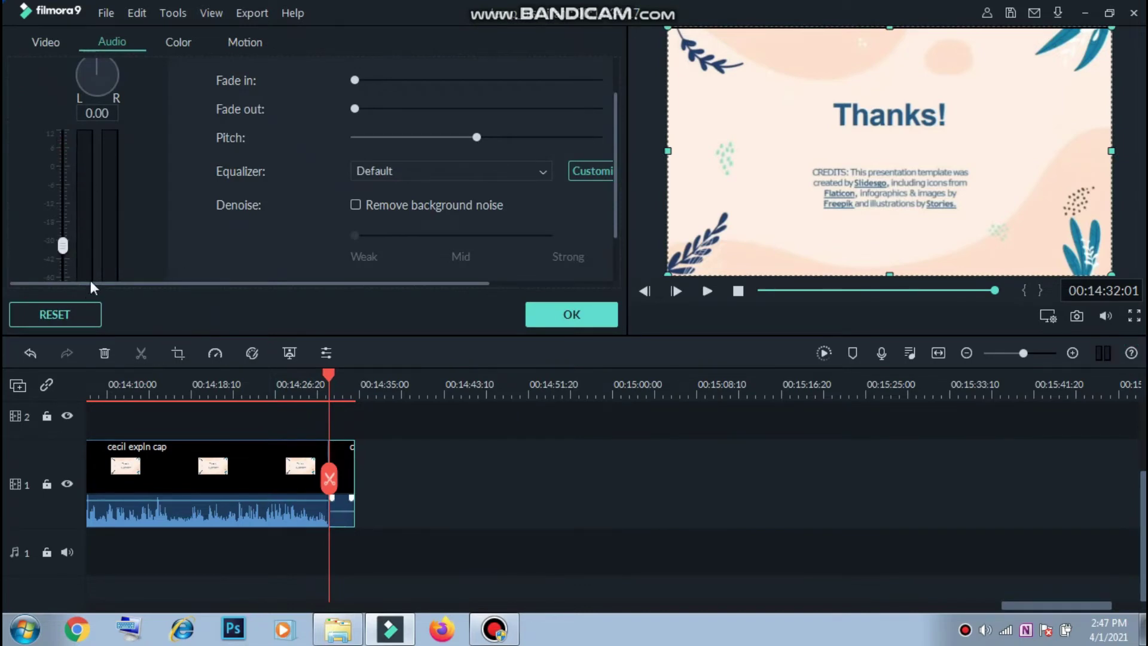
pyautogui.scroll(-2, 62, 289)
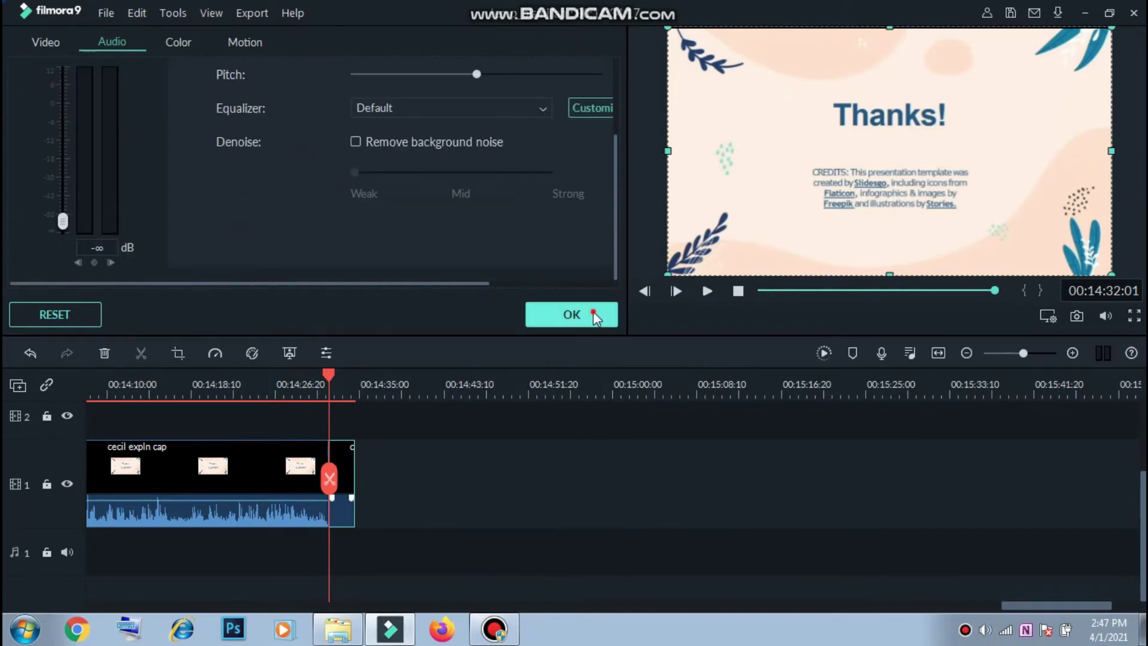
pyautogui.click(592, 312)
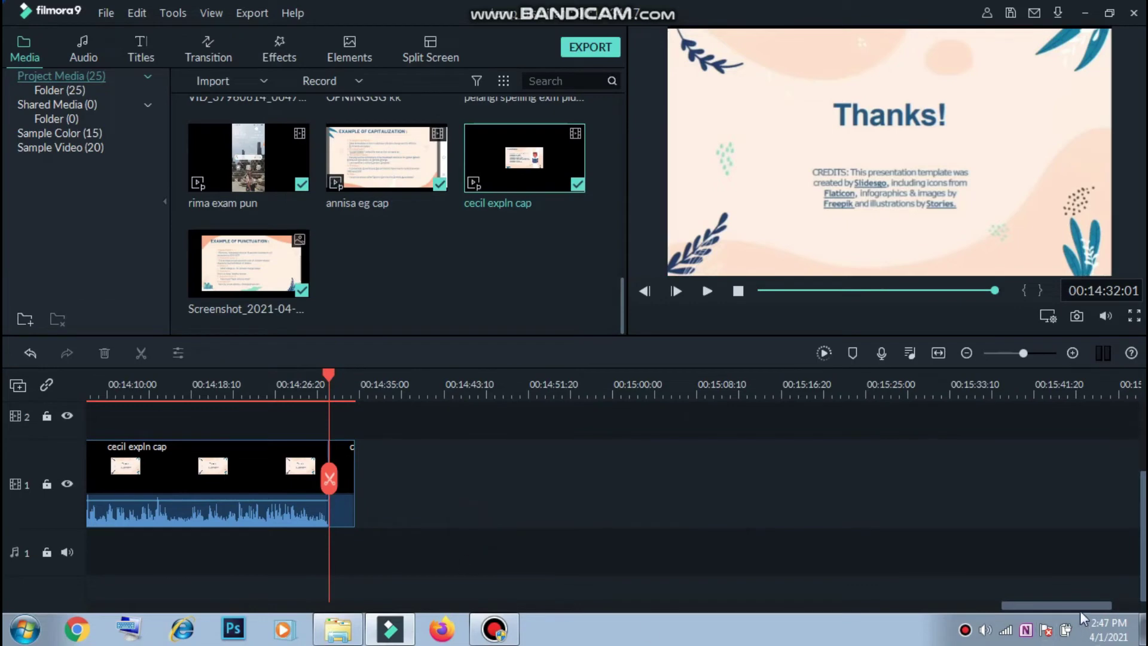
# Delete the empty gap between the spelling section and the Thanks clip on video track 1.
pyautogui.hscroll(-5, 1061, 605)
pyautogui.click(544, 460)
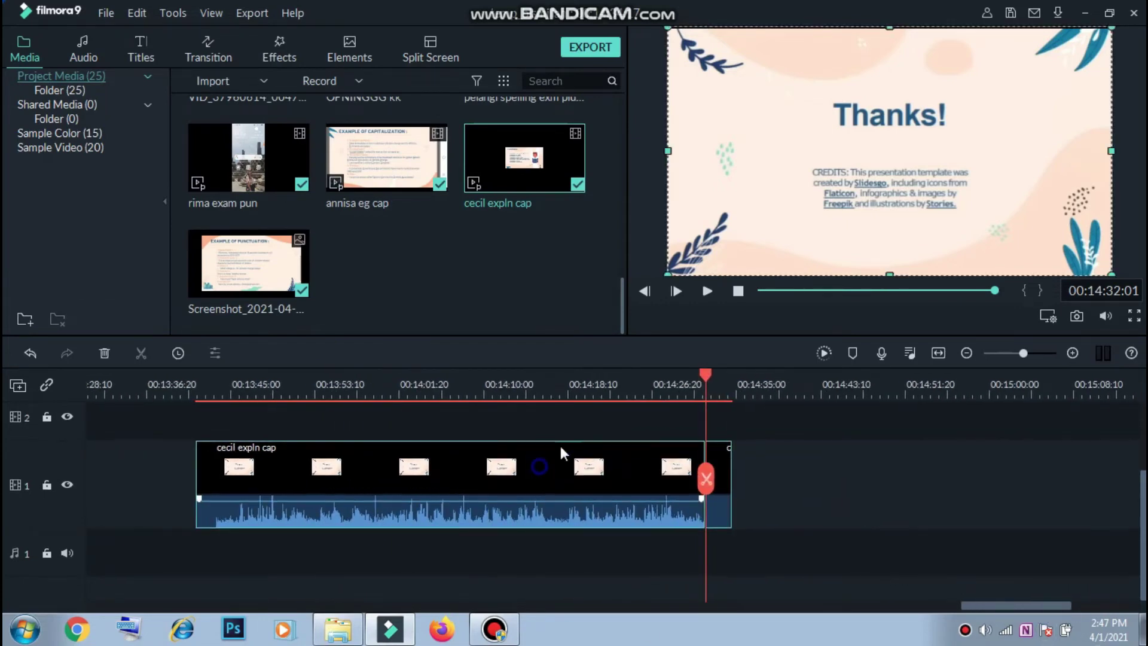
pyautogui.rightClick(540, 464)
pyautogui.click(610, 354)
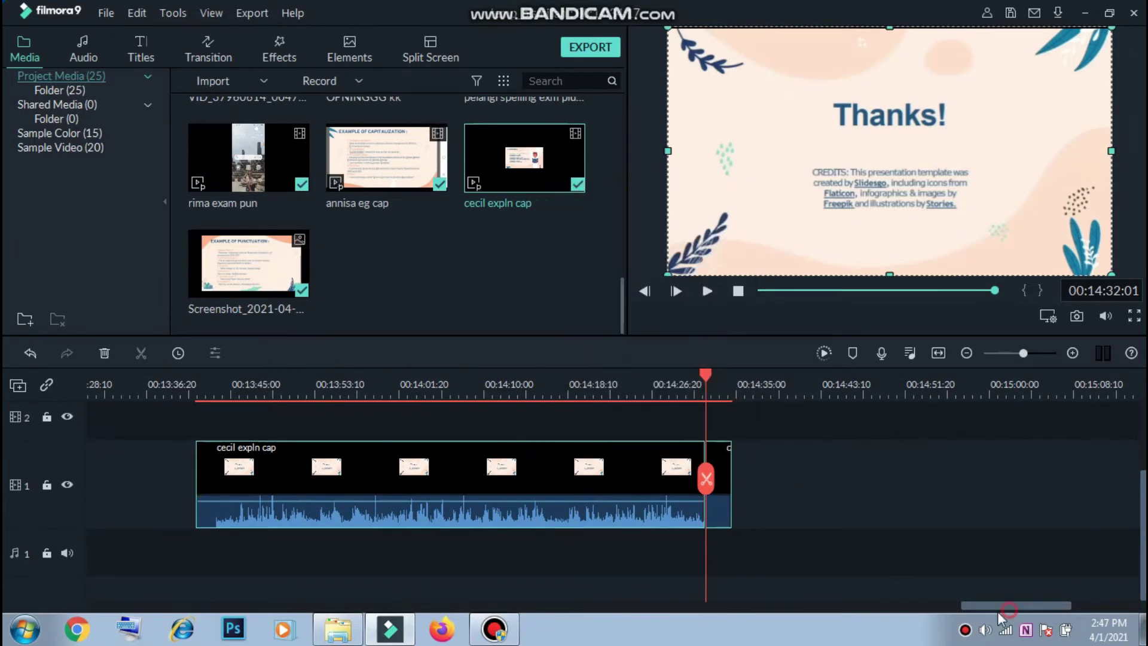
pyautogui.moveTo(998, 605); pyautogui.dragTo(939, 605)
pyautogui.click(820, 519)
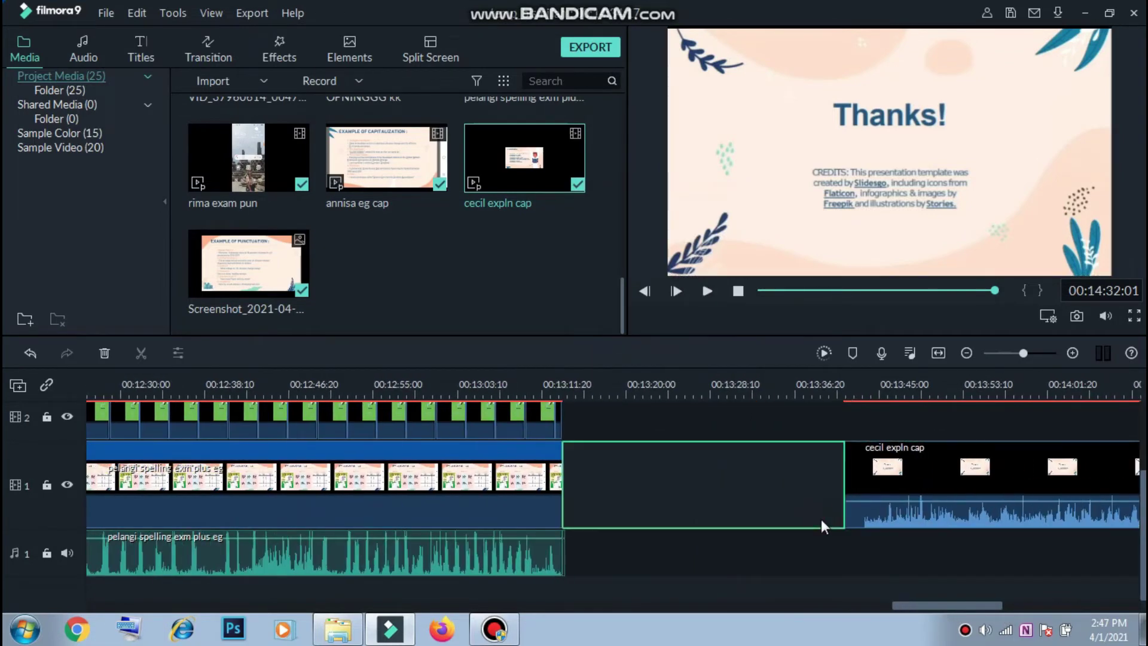
pyautogui.press('Delete')
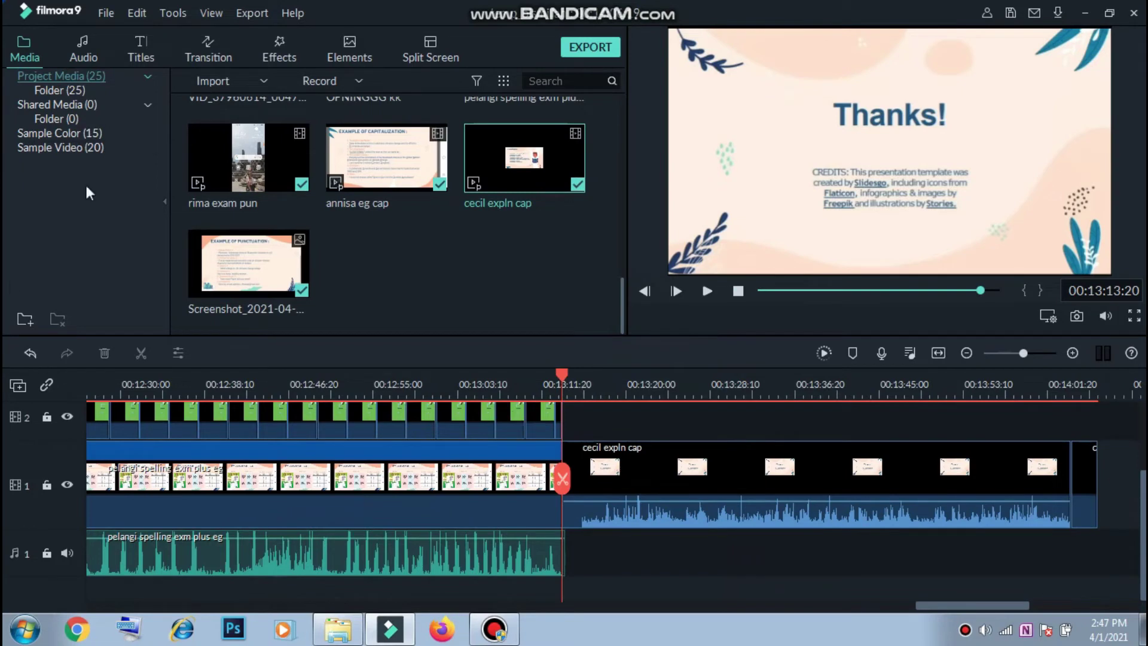
# Try the Linear 12 transition between the spelling clip and the Thanks clip, playing across the join into the Thanks slide.
pyautogui.click(210, 52)
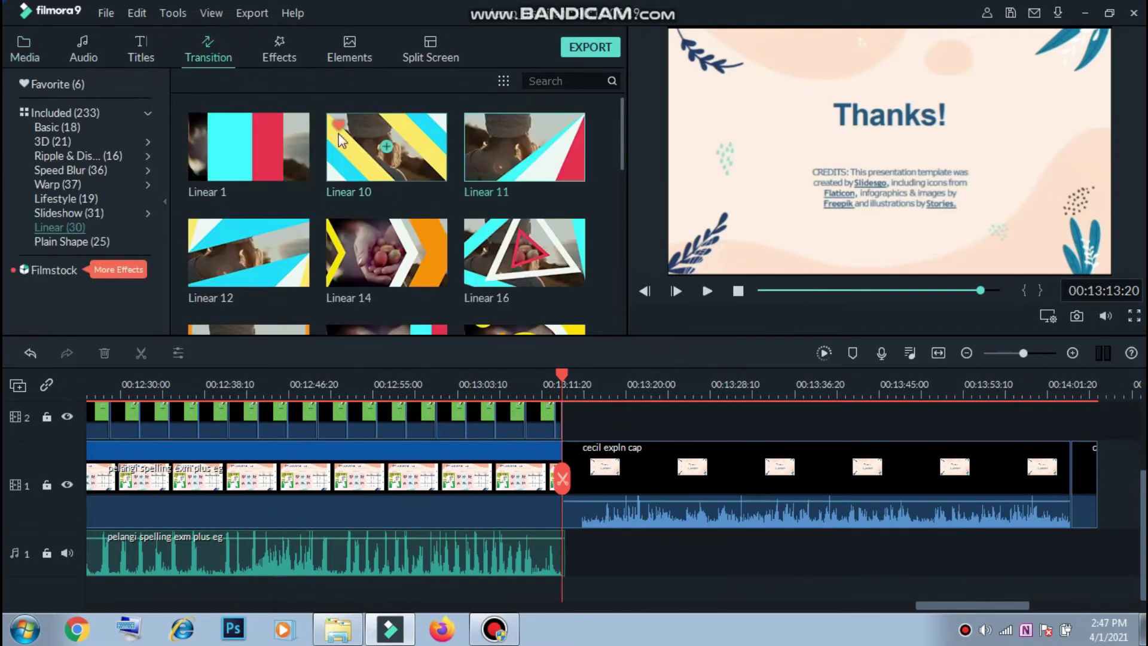
pyautogui.moveTo(263, 251); pyautogui.dragTo(560, 475)
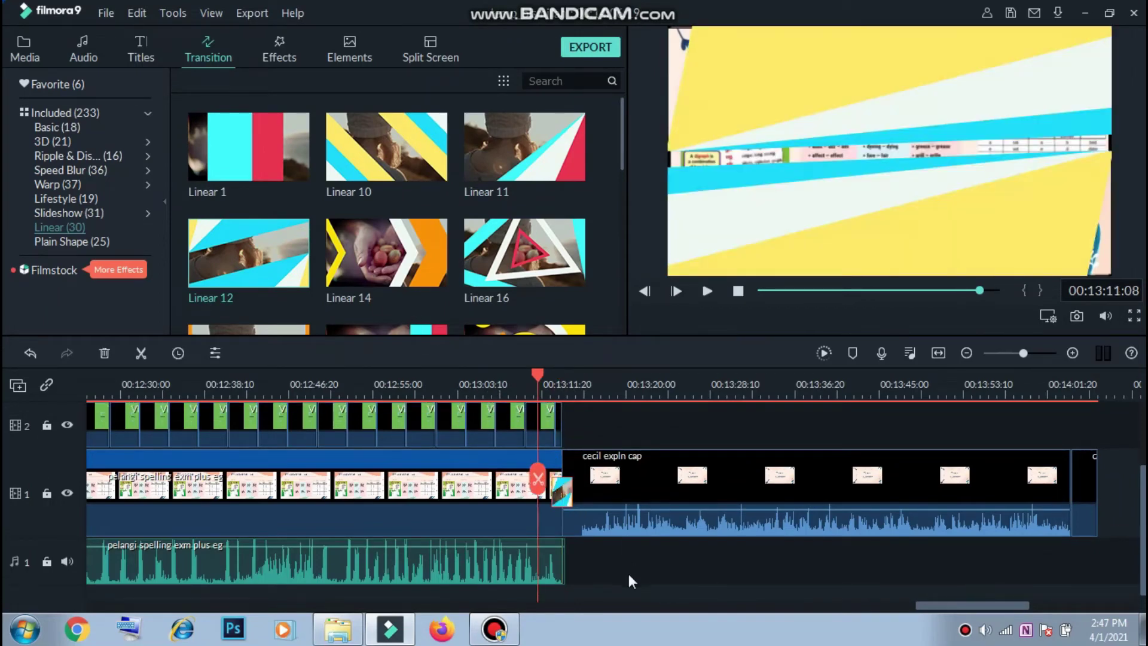
pyautogui.press('space')
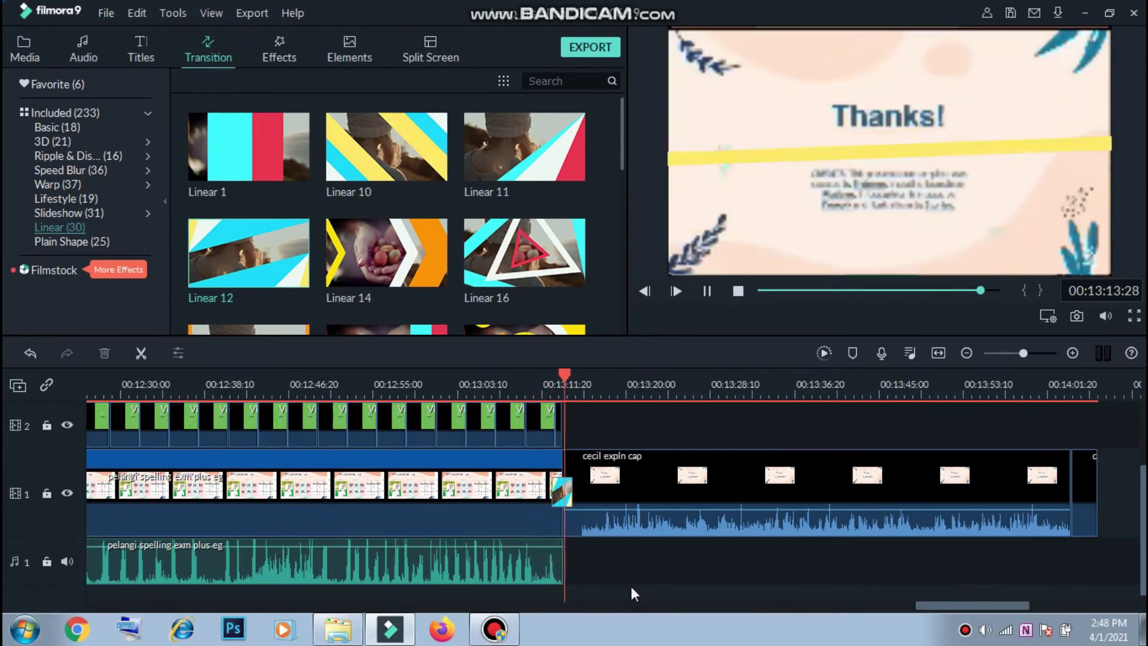
pyautogui.press('space')
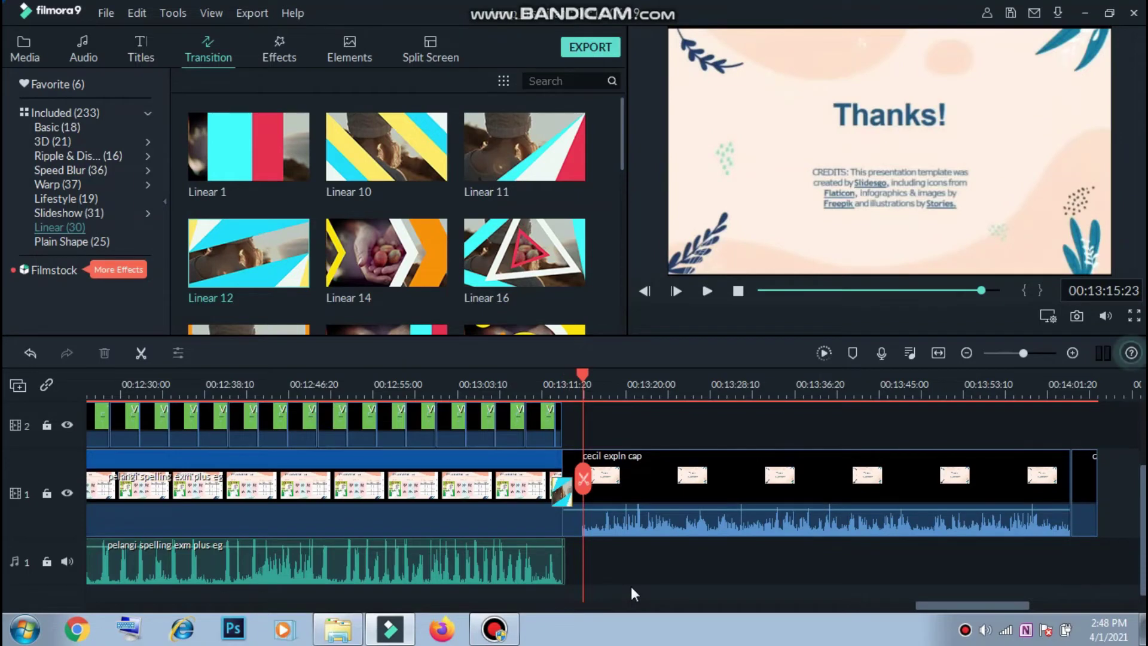
# Split the Thanks clip at 00:13:15:17 with the pieces ungrouped, and delete its silent opening piece.
pyautogui.press('End')
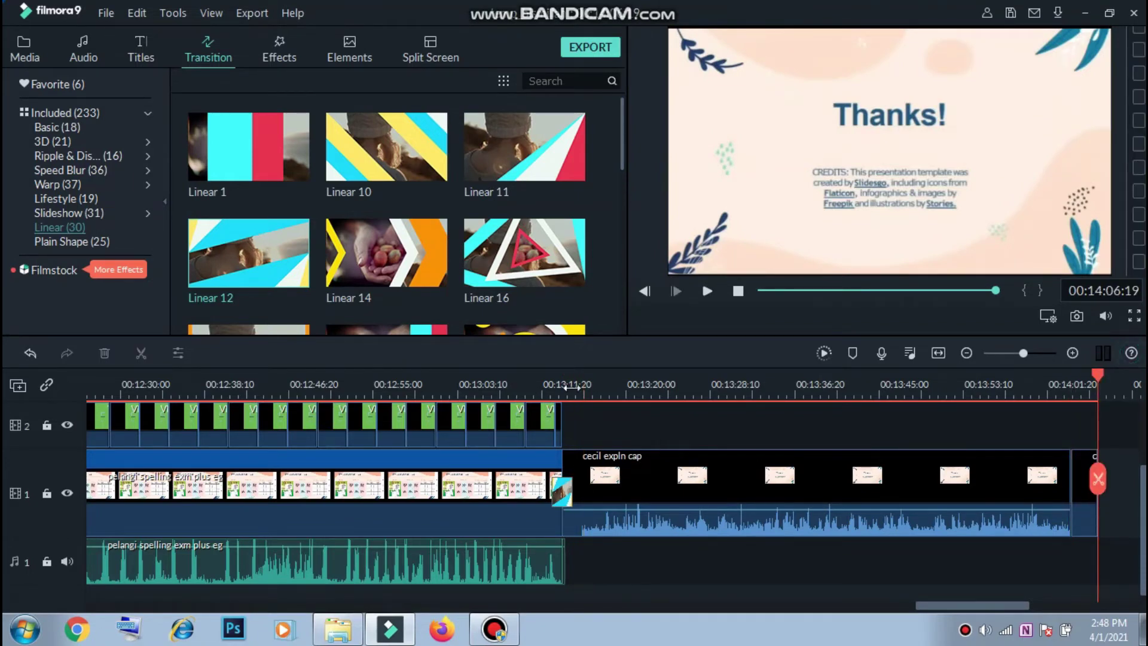
pyautogui.moveTo(574, 391); pyautogui.dragTo(582, 398)
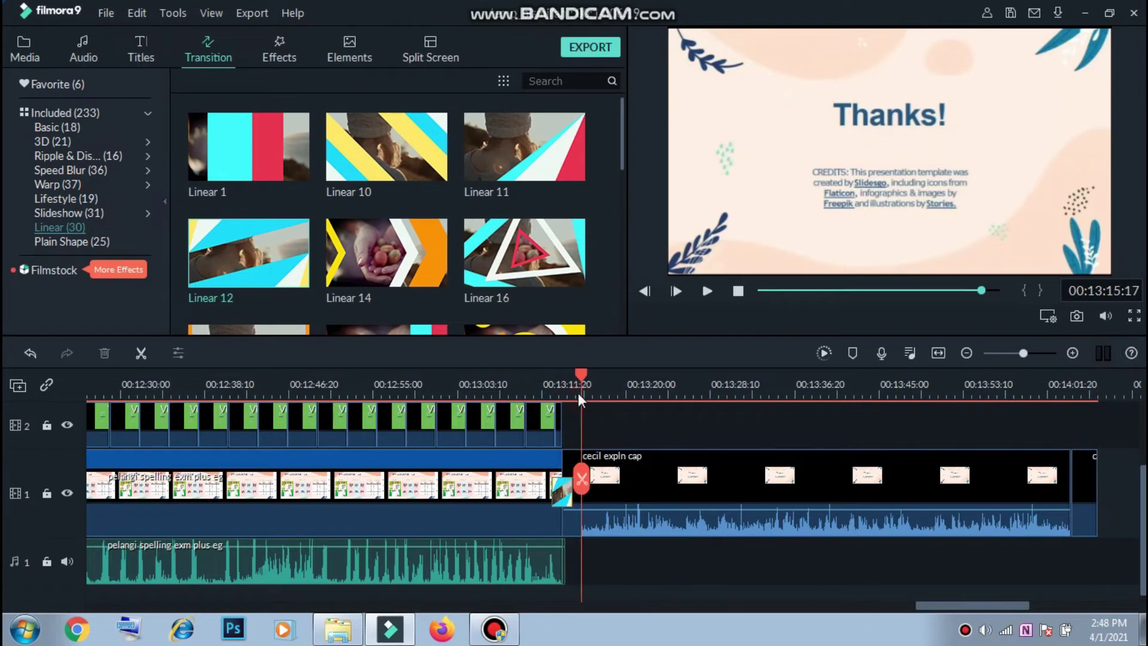
pyautogui.click(581, 478)
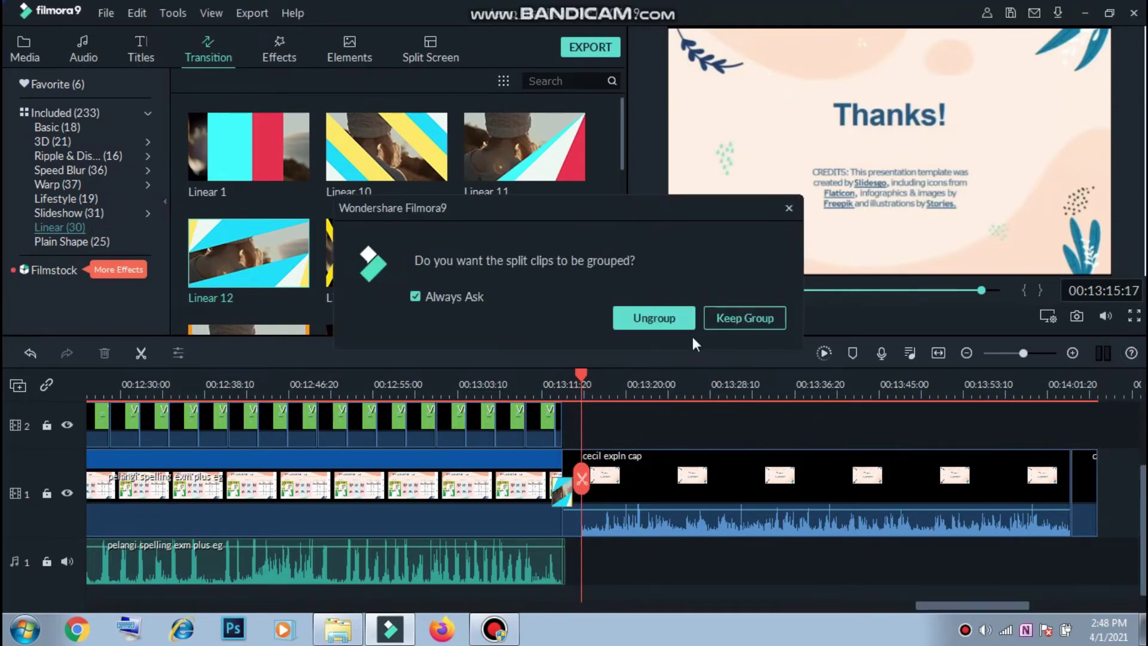
pyautogui.click(672, 317)
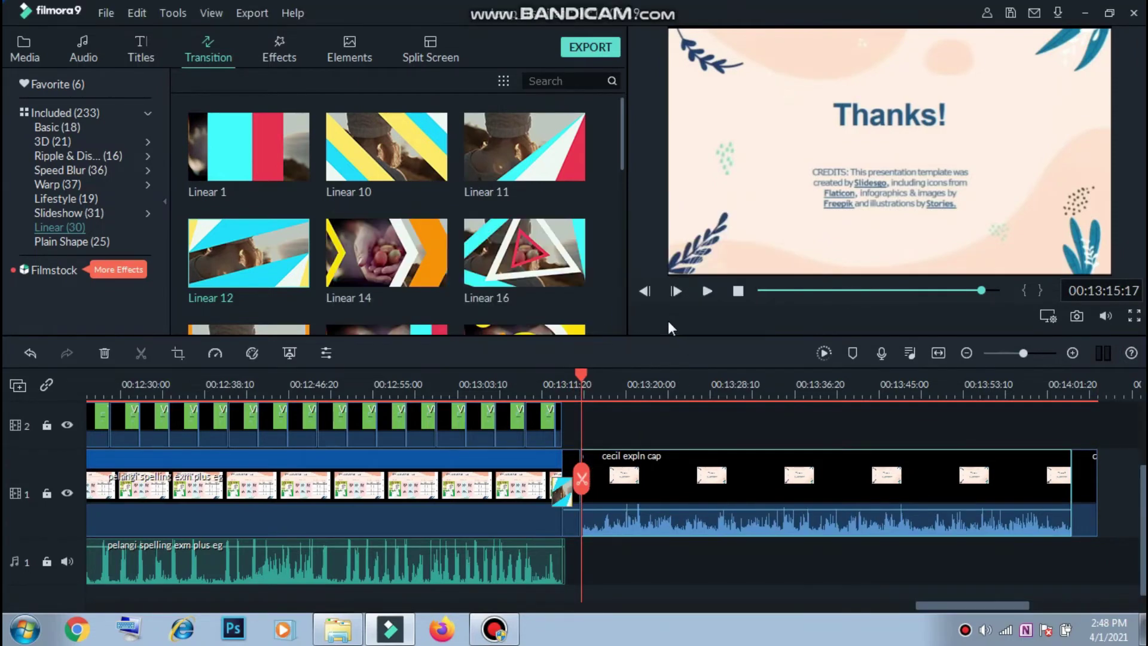
pyautogui.click(567, 463)
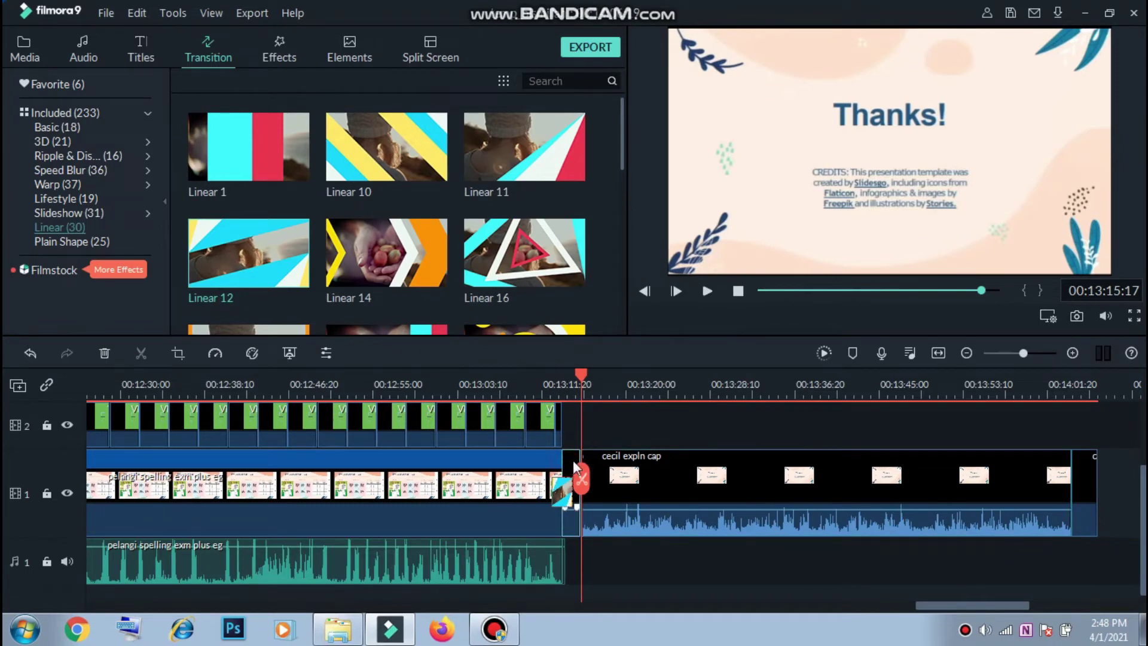
pyautogui.press('Delete')
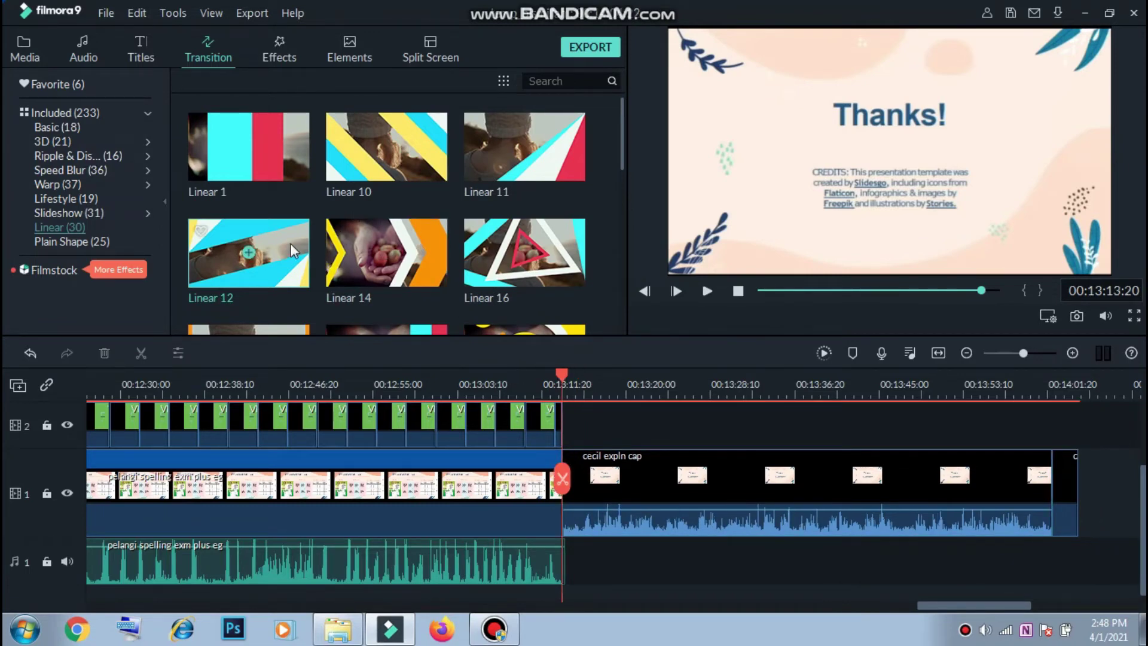
# Apply the Linear 12 transition at the join between the spelling clip and the trimmed Thanks clip, and preview it.
pyautogui.moveTo(292, 250); pyautogui.dragTo(560, 512)
pyautogui.click(532, 391)
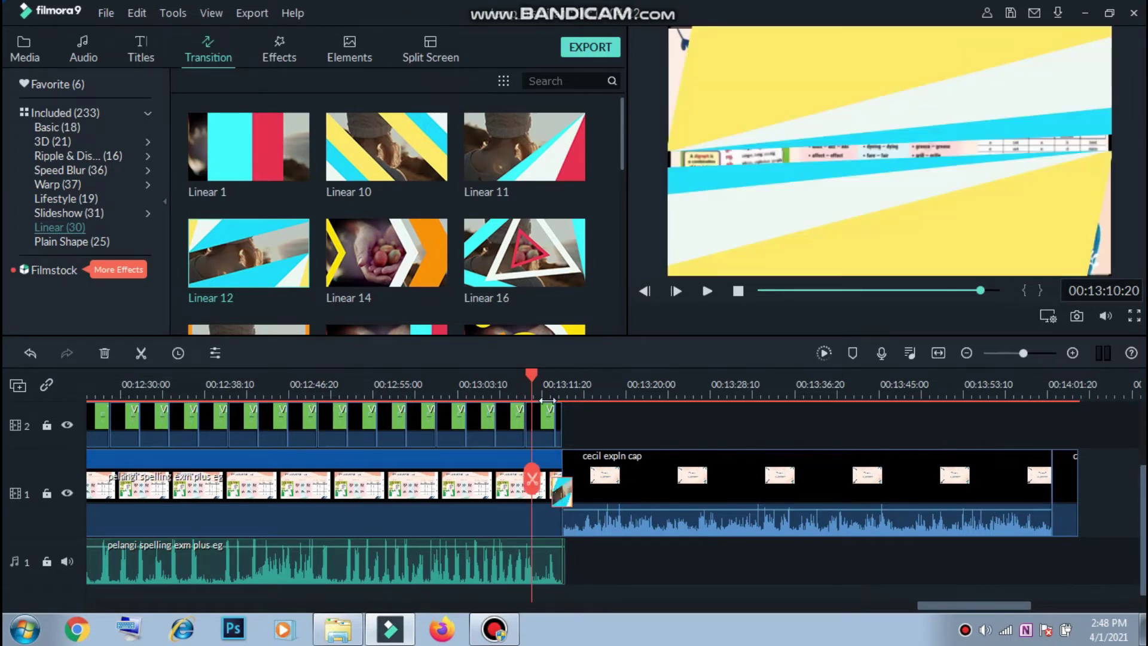
pyautogui.press('space')
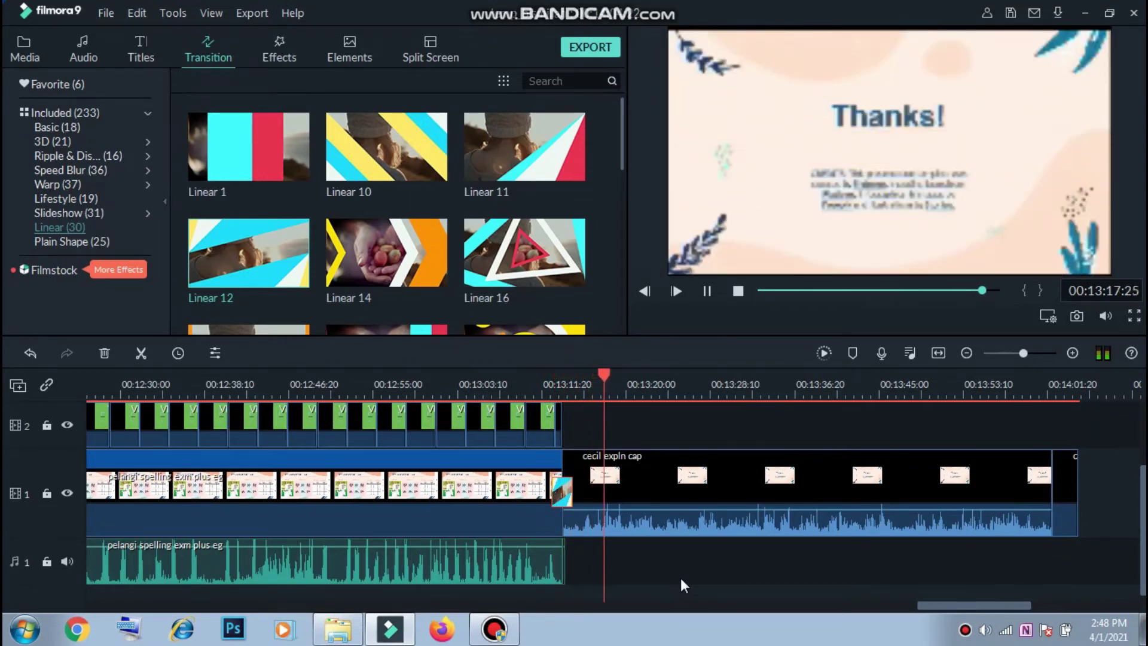
pyautogui.press('space')
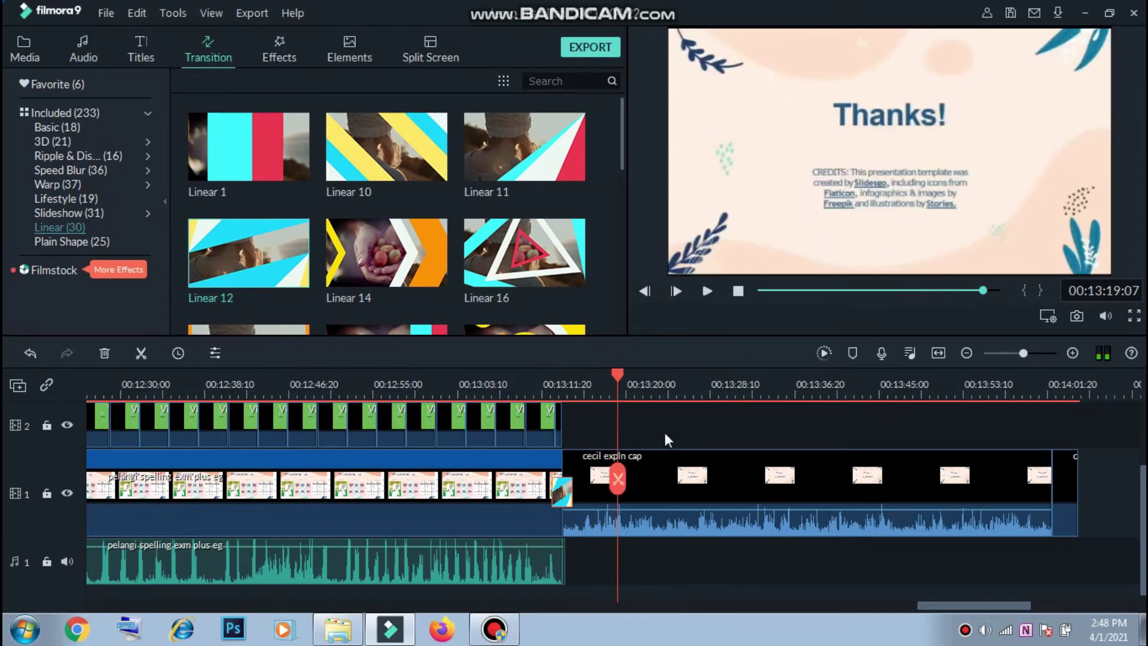
# Place the green-screen book clip VID_38070912_1229 on video track 2 above the Thanks clip, starting at 00:13:14:17.
pyautogui.click(23, 52)
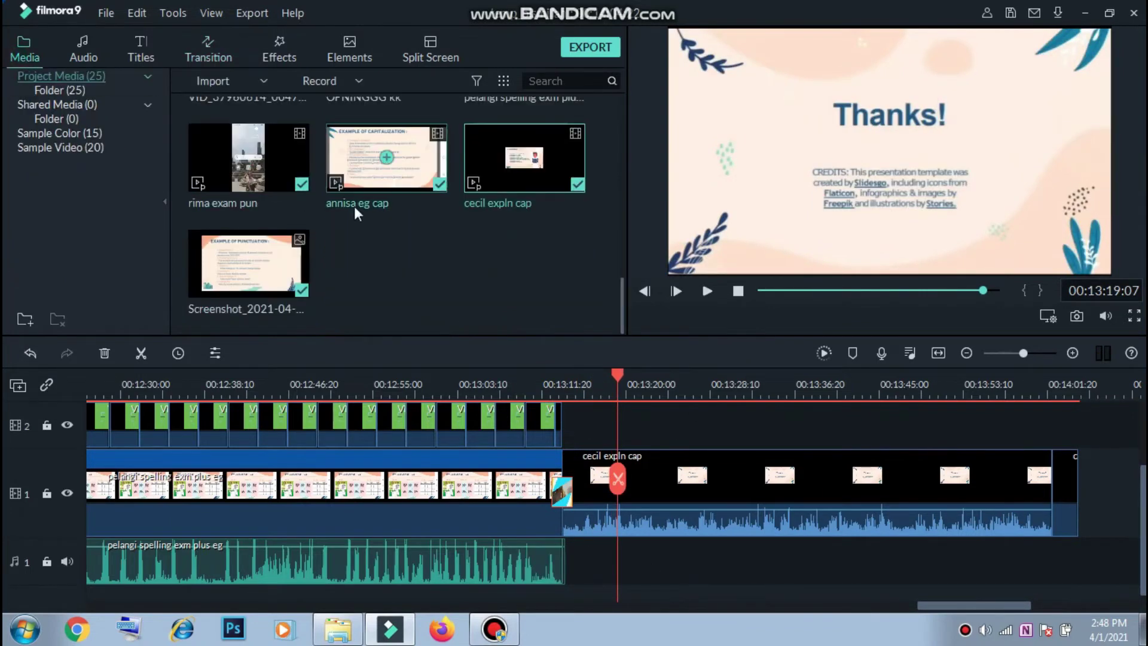
pyautogui.scroll(5, 371, 251)
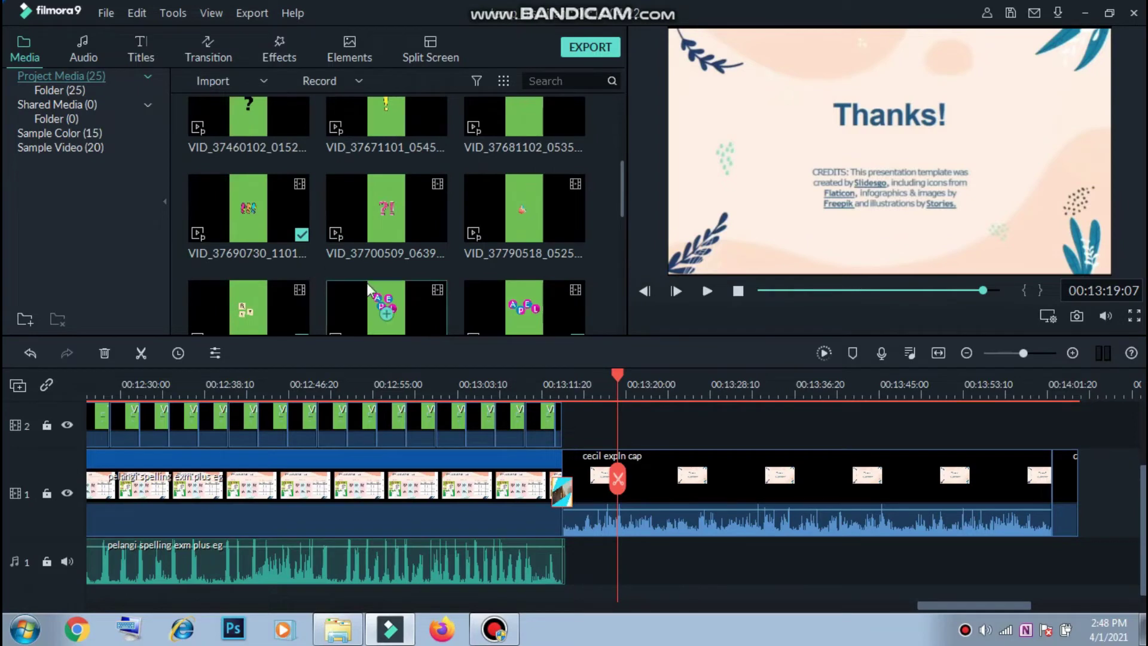
pyautogui.scroll(-3, 437, 221)
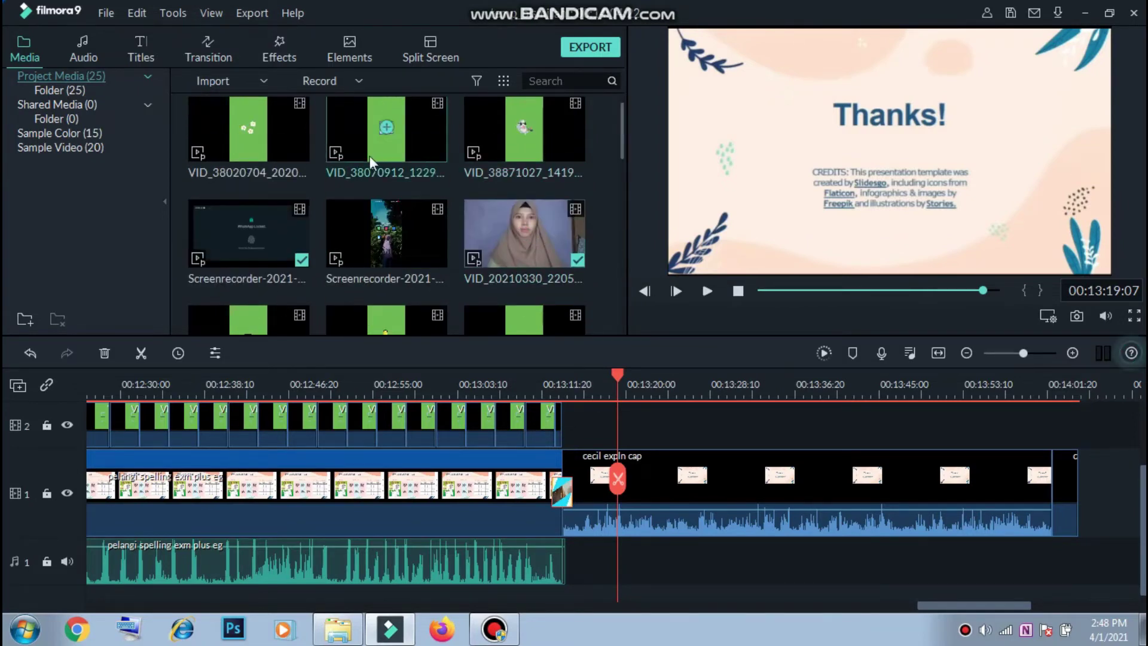
pyautogui.moveTo(407, 143); pyautogui.dragTo(577, 434)
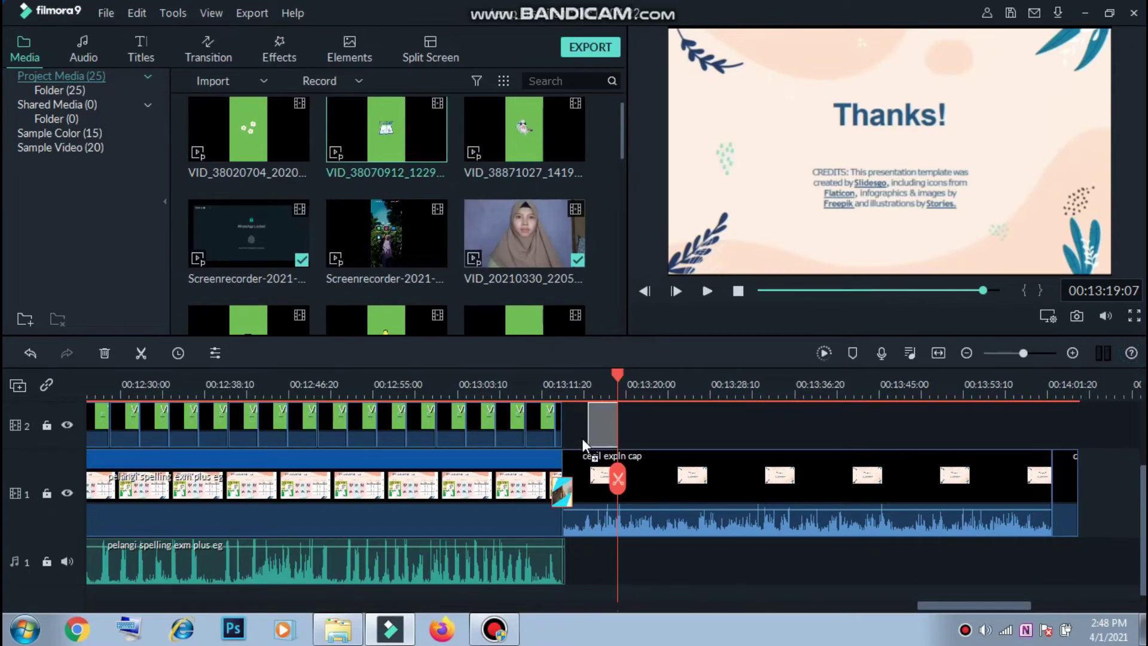
pyautogui.click(572, 396)
pyautogui.hotkey('ctrl', '=')
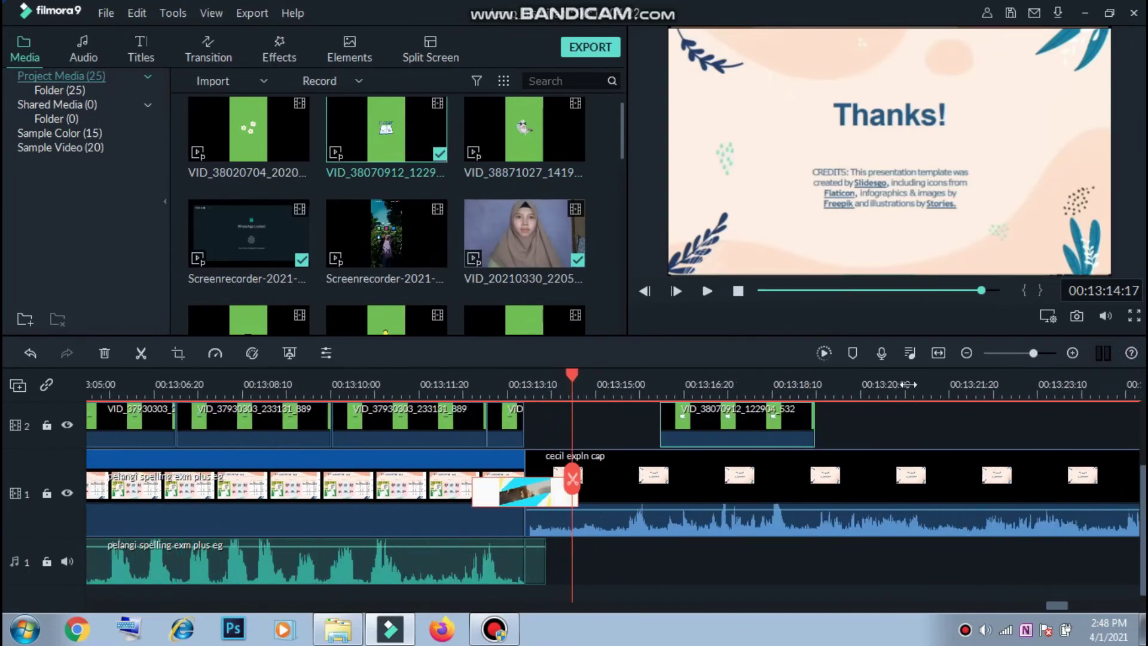
pyautogui.moveTo(745, 418); pyautogui.dragTo(639, 436)
# Key out the book clip's green background with Green Screen, setting the chroma key offset to 53.
pyautogui.rightClick(637, 443)
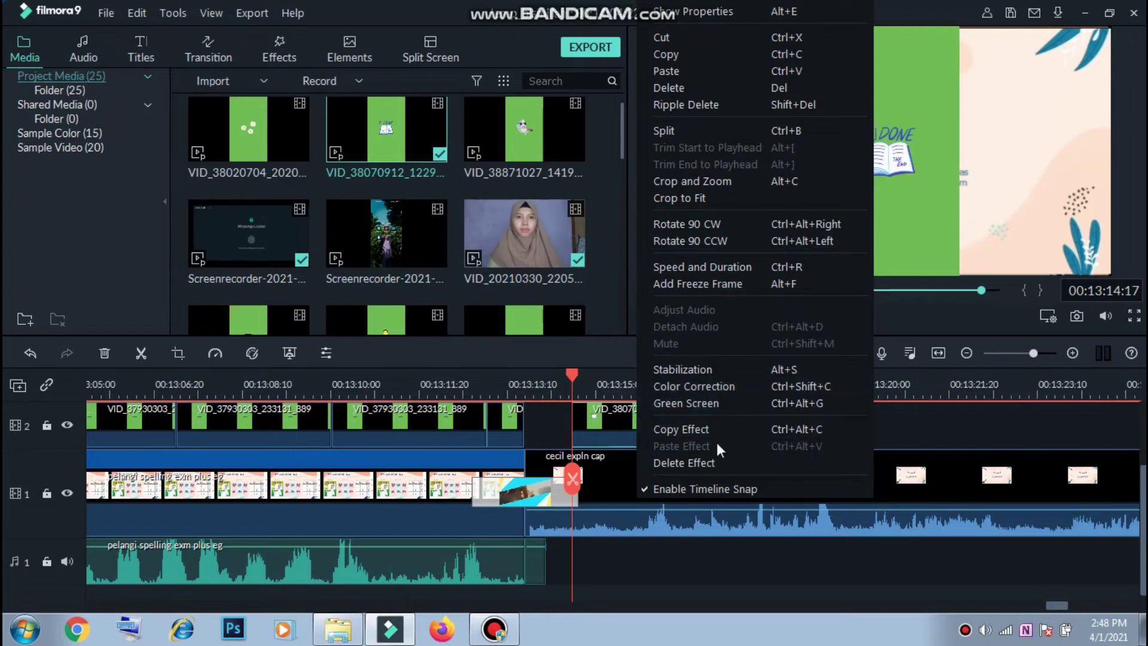
pyautogui.click(697, 405)
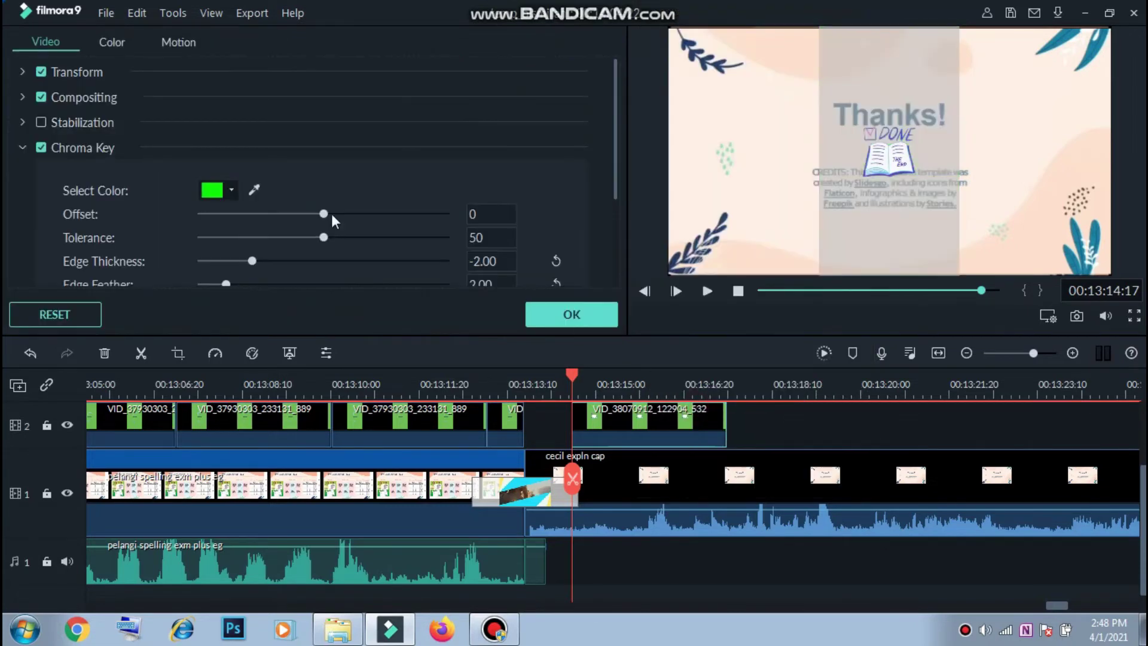
pyautogui.moveTo(331, 214); pyautogui.dragTo(389, 213)
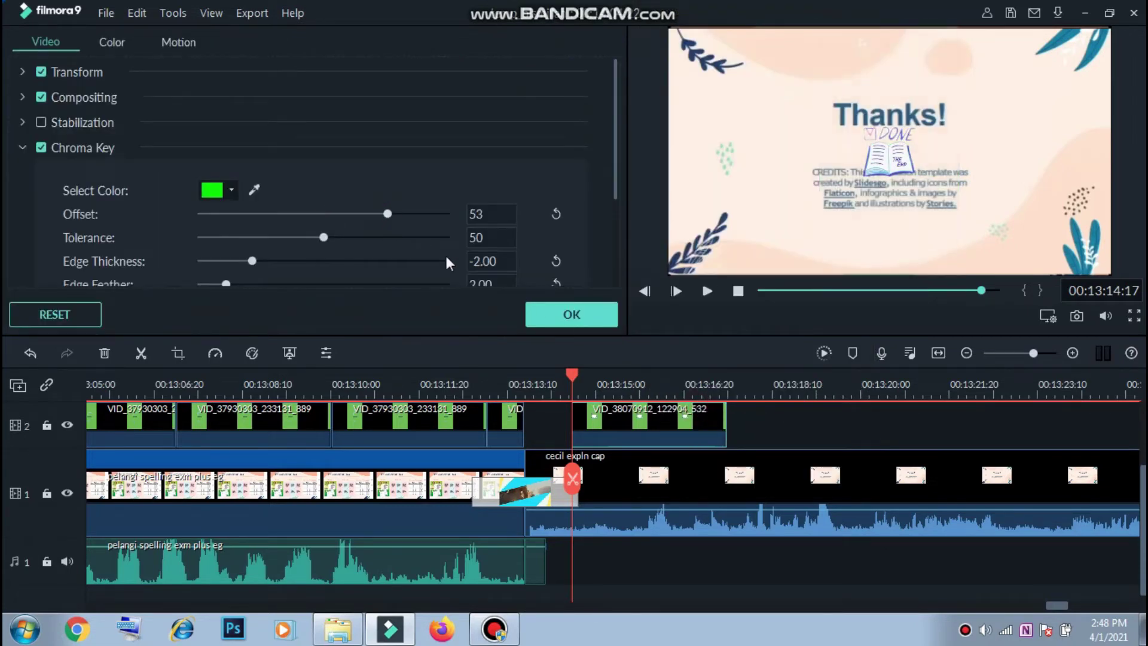
pyautogui.click(567, 316)
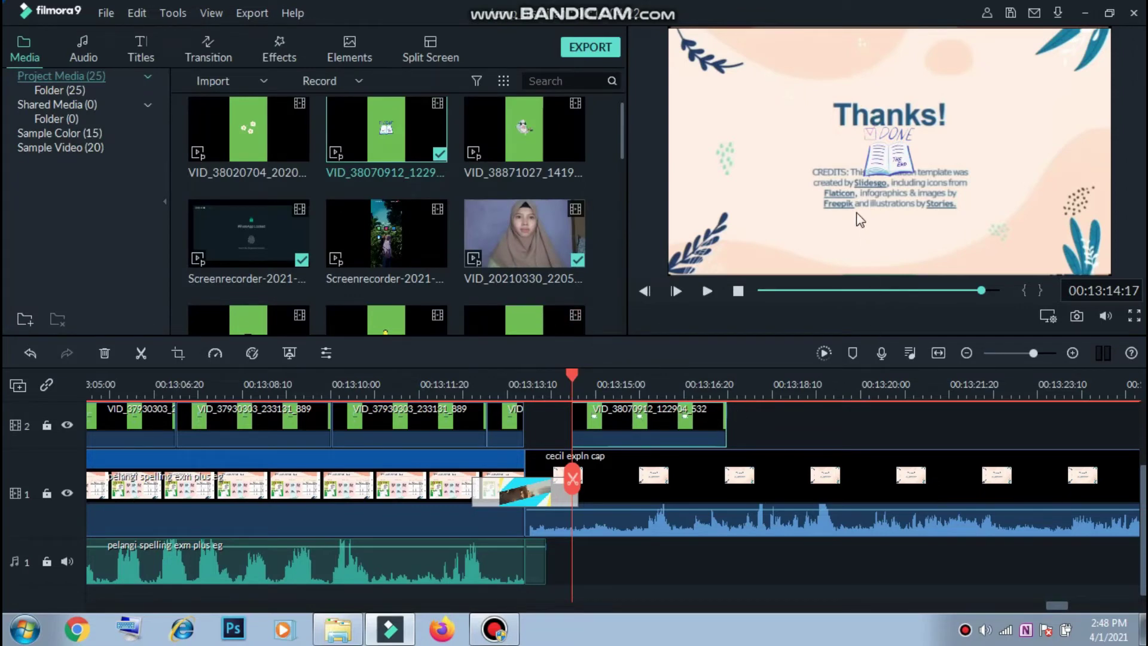
# Crop the book clip around the drawing to 444 x 789 at the original ratio.
pyautogui.rightClick(701, 435)
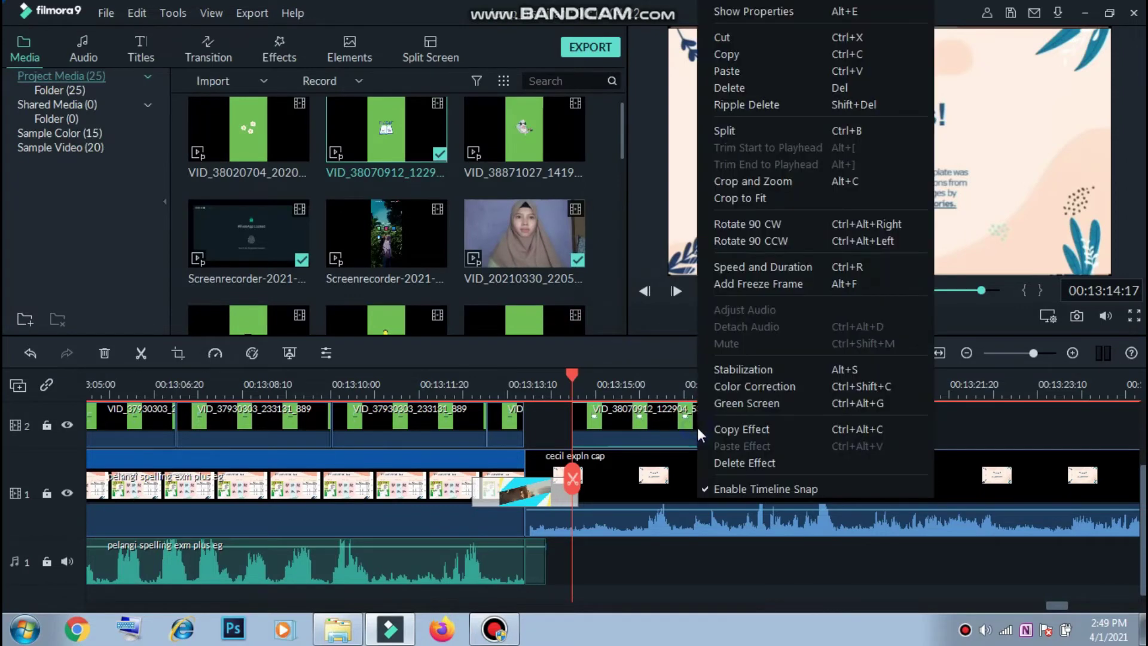
pyautogui.click(761, 190)
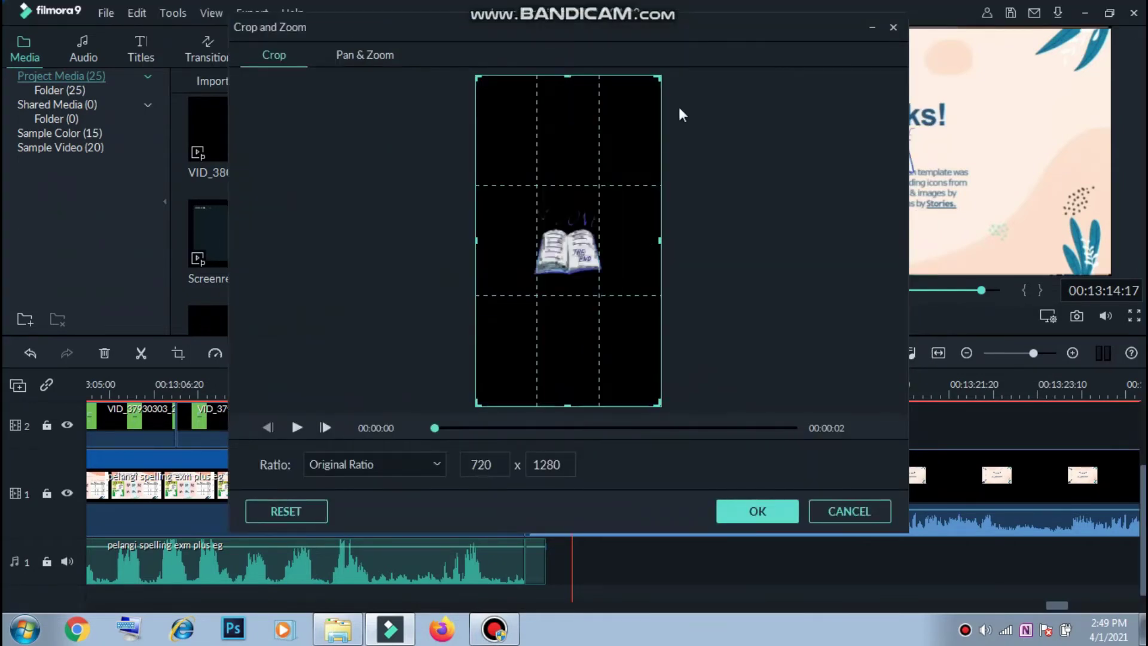
pyautogui.moveTo(655, 82); pyautogui.dragTo(589, 207)
pyautogui.moveTo(568, 269); pyautogui.dragTo(597, 217)
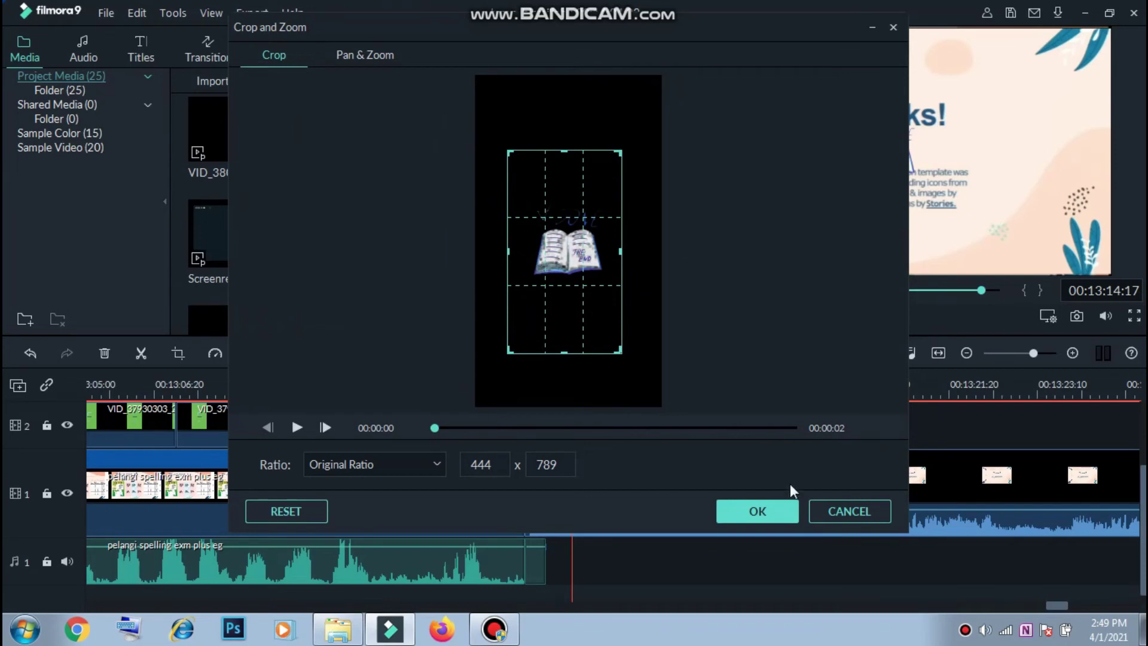
pyautogui.click(778, 505)
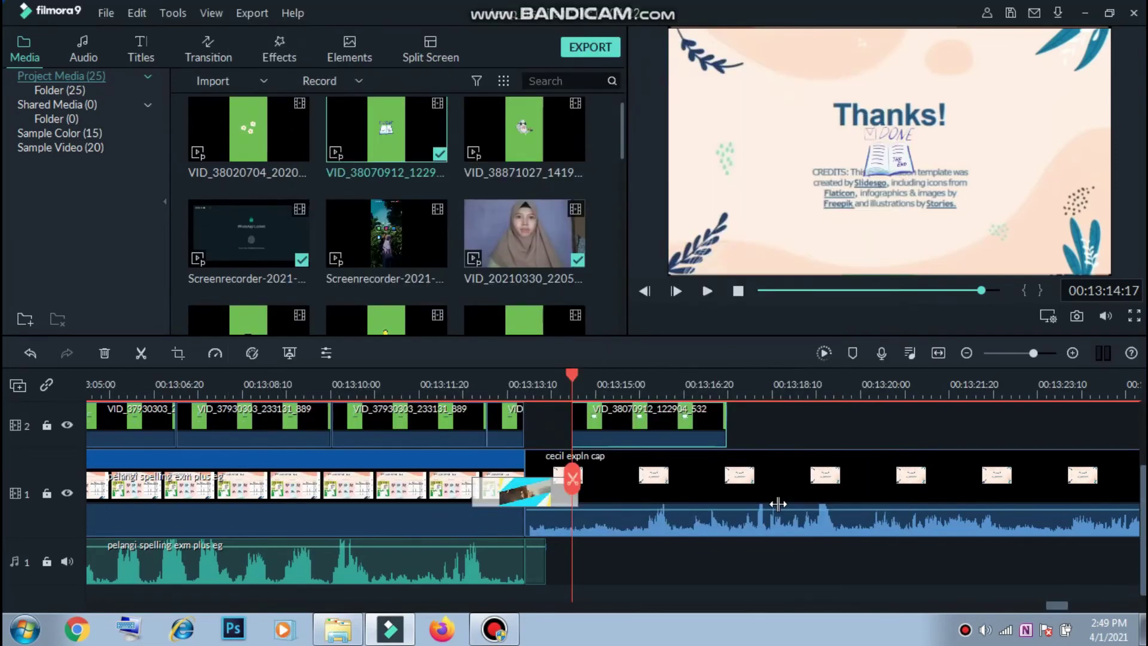
# Move the book overlay to the lower-left area of the Thanks slide, beside the credits text.
pyautogui.doubleClick(671, 429)
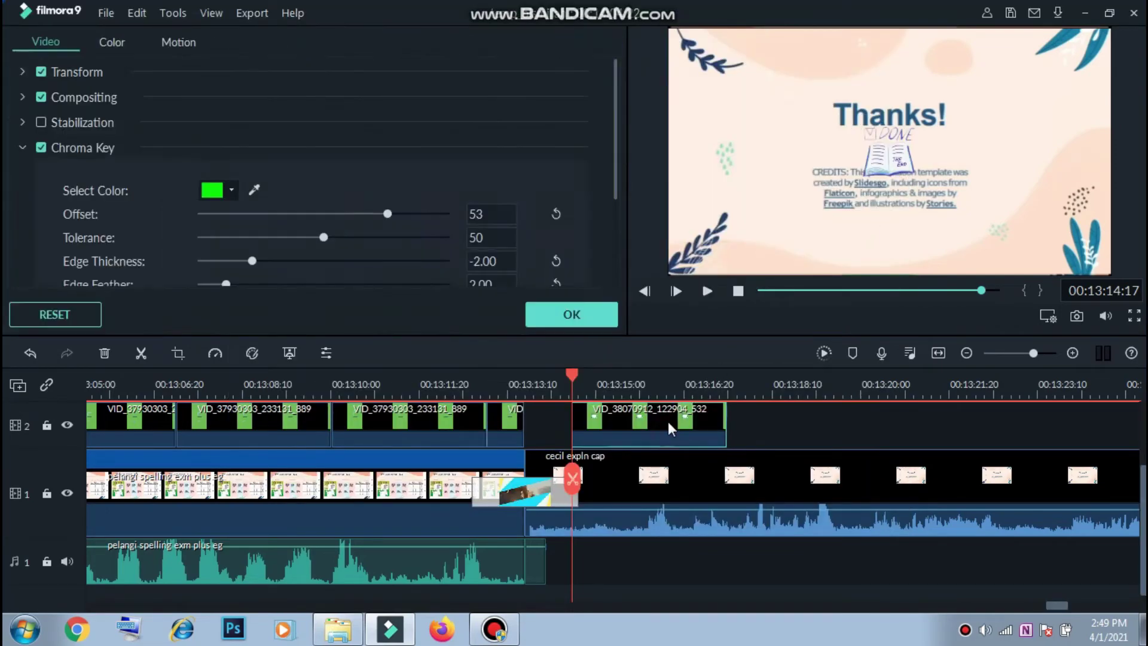
pyautogui.click(901, 171)
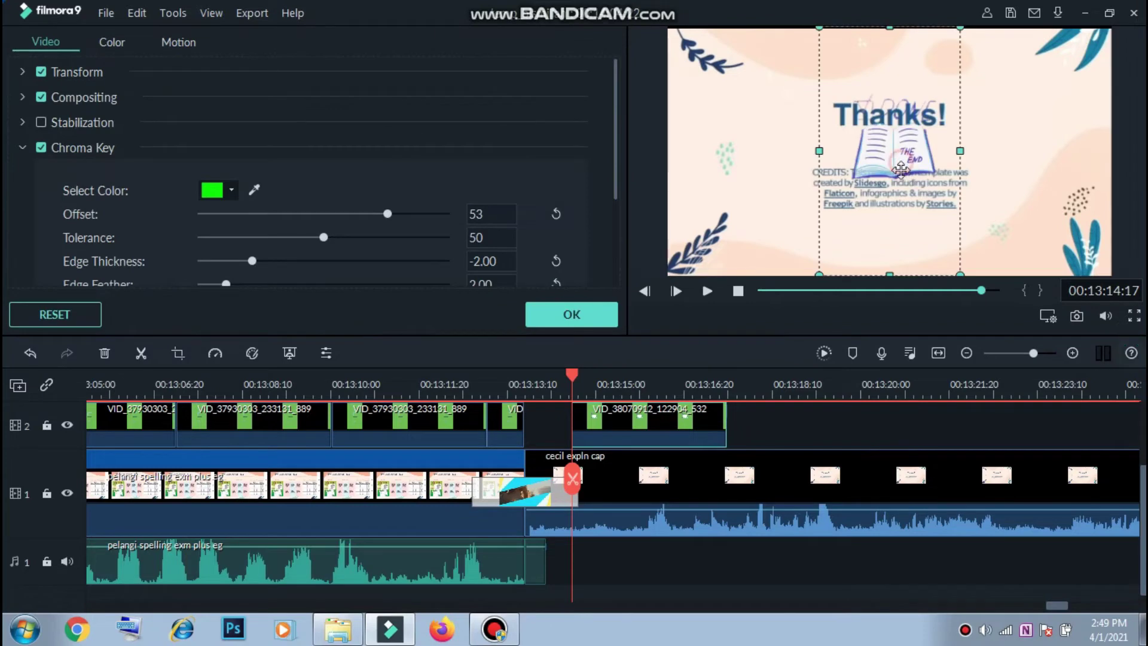
pyautogui.moveTo(901, 170); pyautogui.dragTo(763, 239)
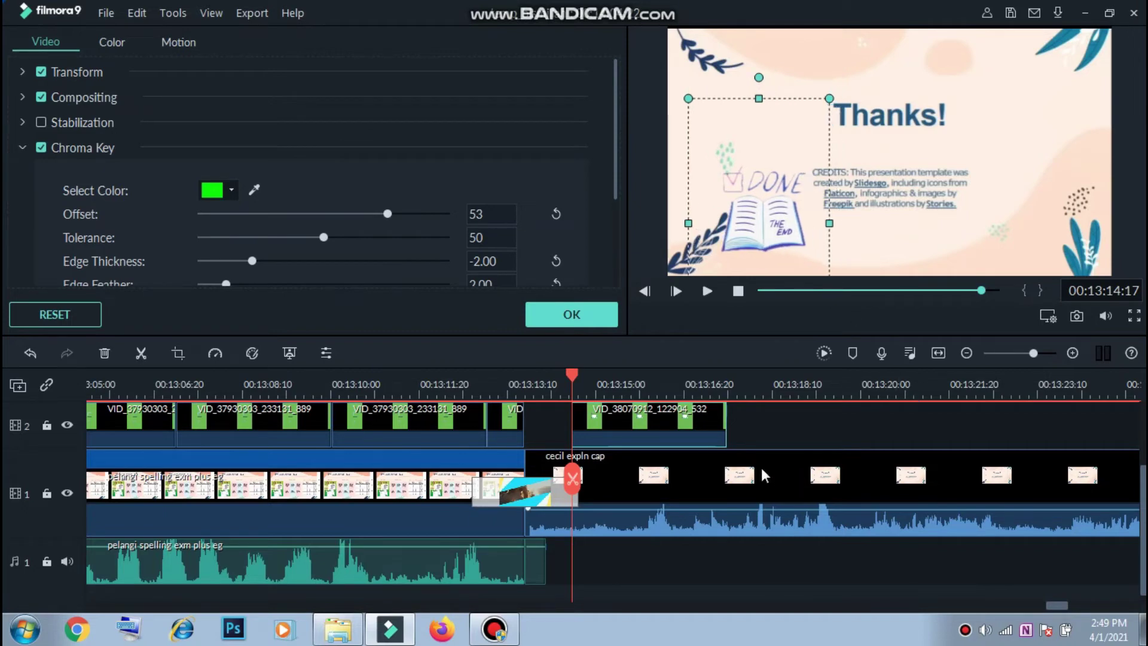
pyautogui.click(777, 425)
pyautogui.click(690, 433)
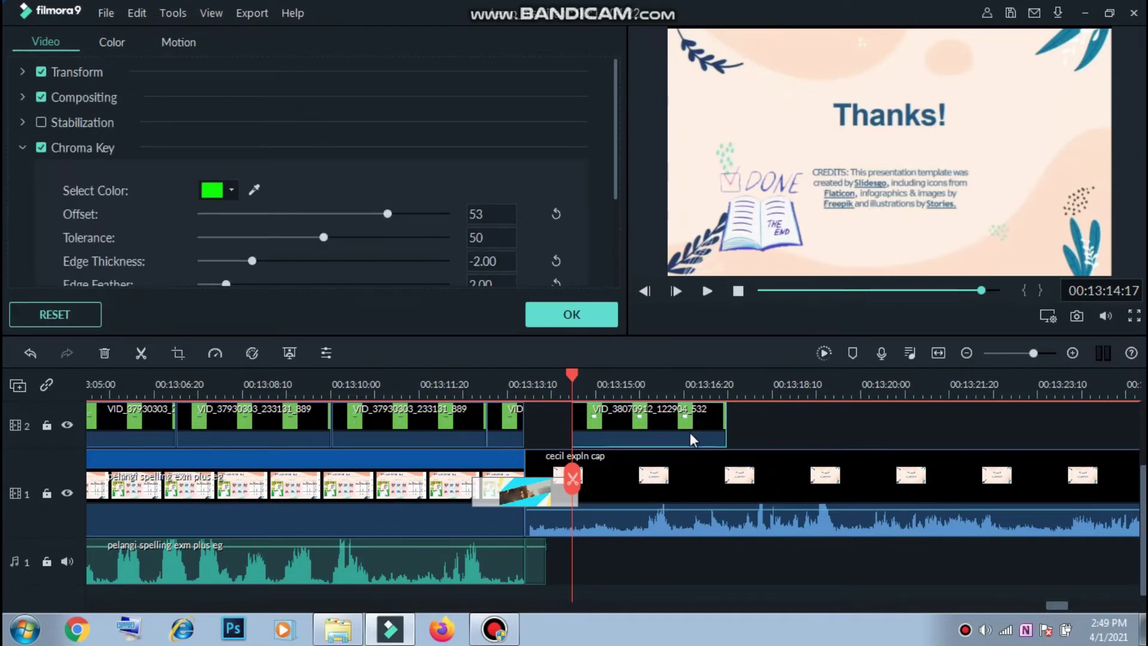
pyautogui.hotkey('ctrl', 'v')
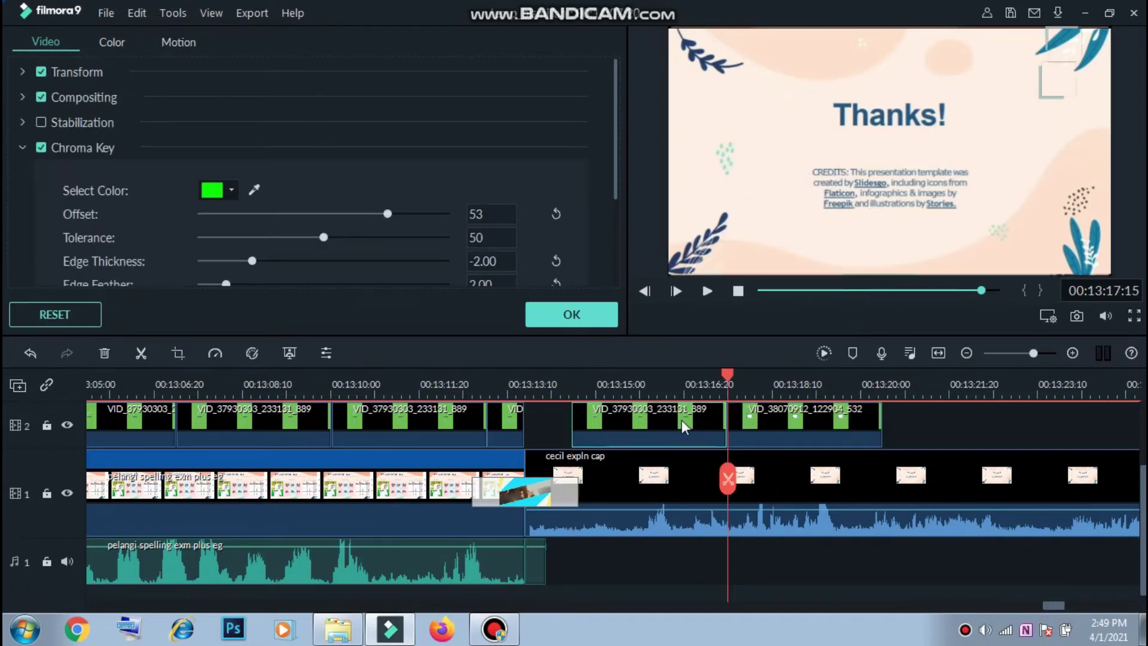
pyautogui.hotkey('ctrl', 'z')
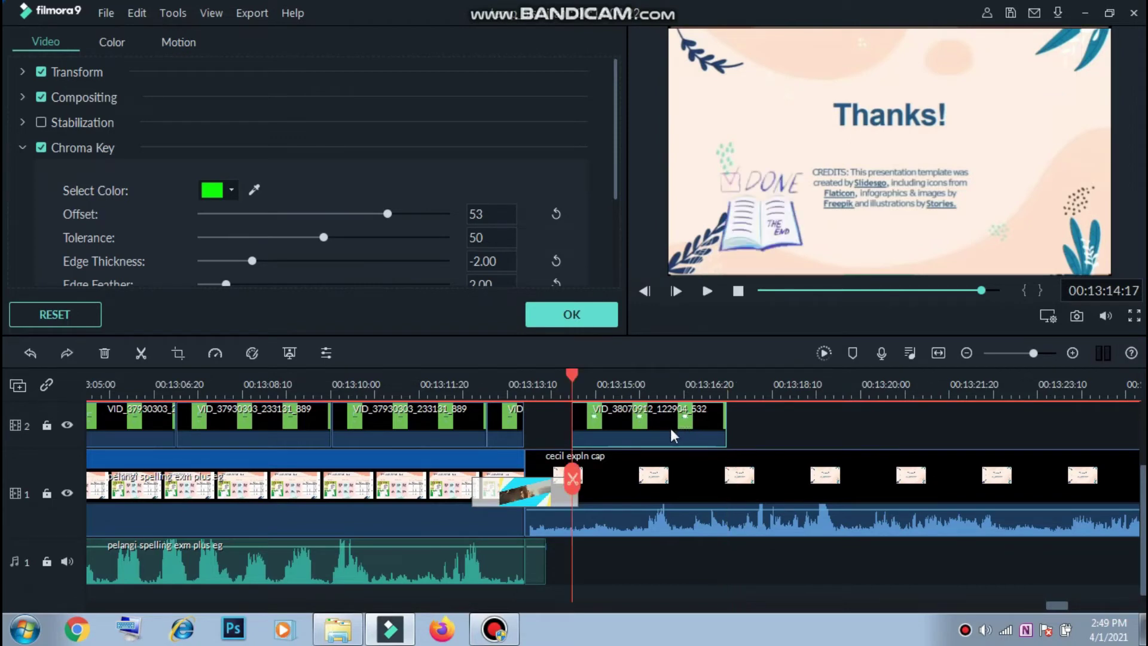
# Repeat the keyed book clip back to back on video track 2 above the Thanks clip, from 00:13:17:15 to 00:14:04:13.
pyautogui.press('Down')
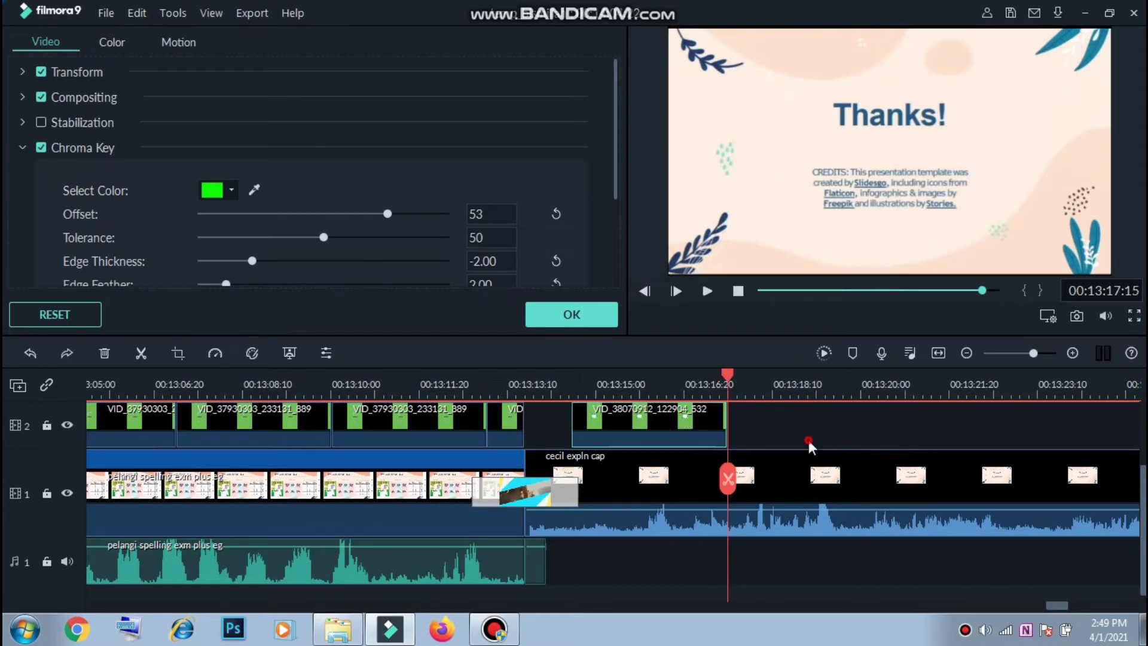
pyautogui.click(808, 440)
pyautogui.hotkey('ctrl', 'v')
pyautogui.hotkey('ctrl', 'v')
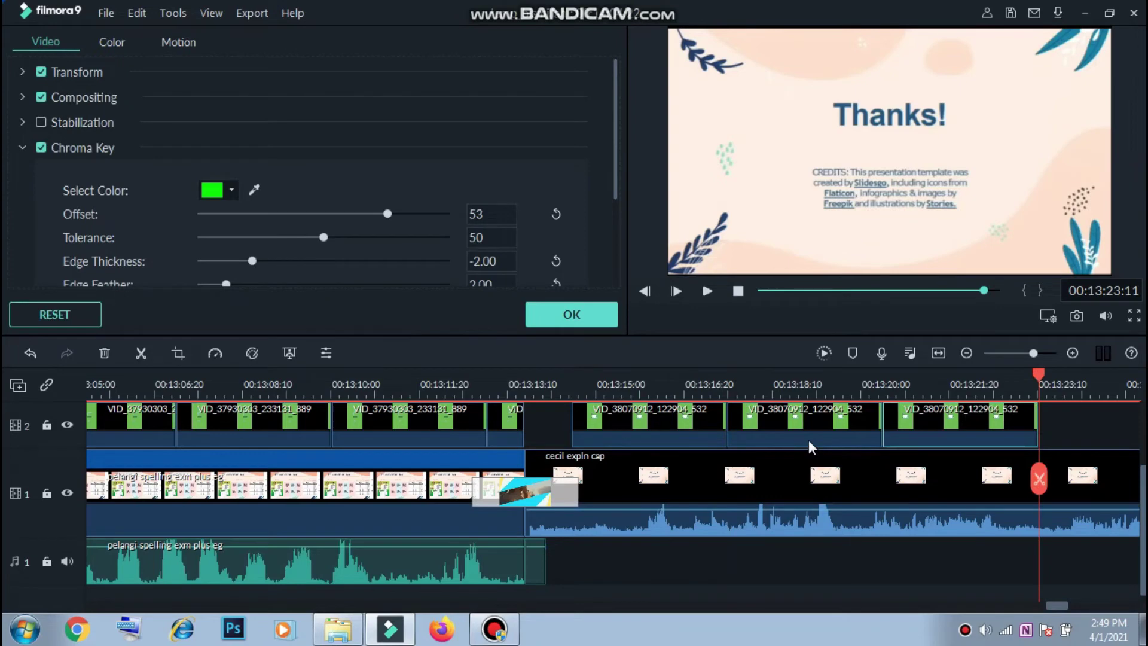
pyautogui.hotkey('ctrl', 'v')
pyautogui.hotkey('ctrl', 'v')
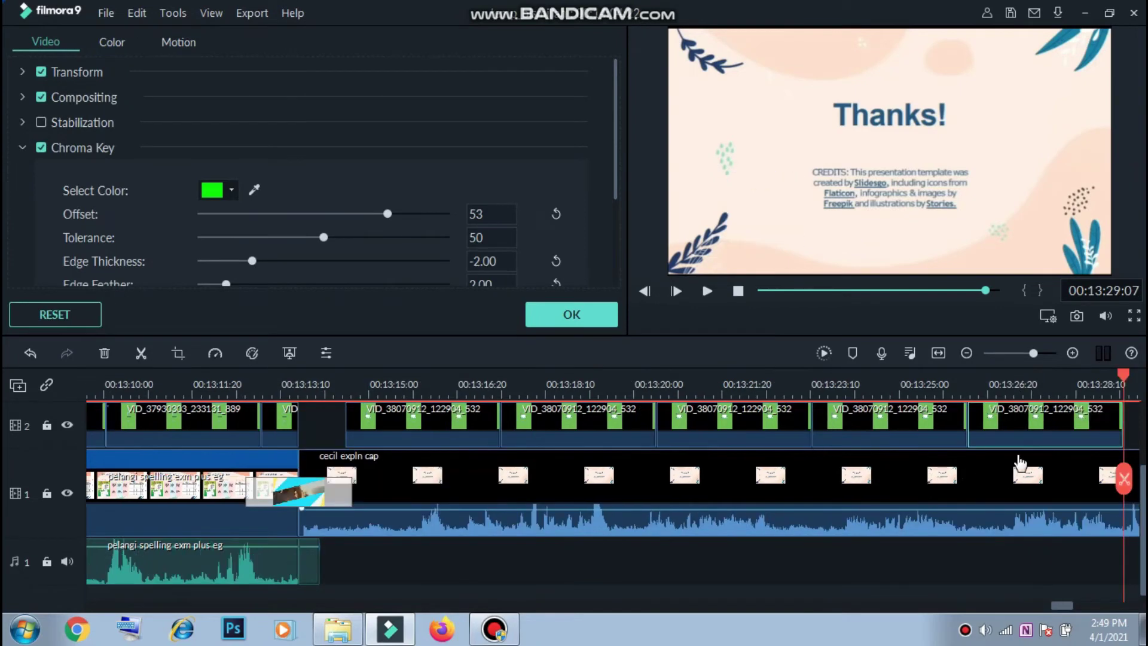
pyautogui.scroll(2, 1017, 463)
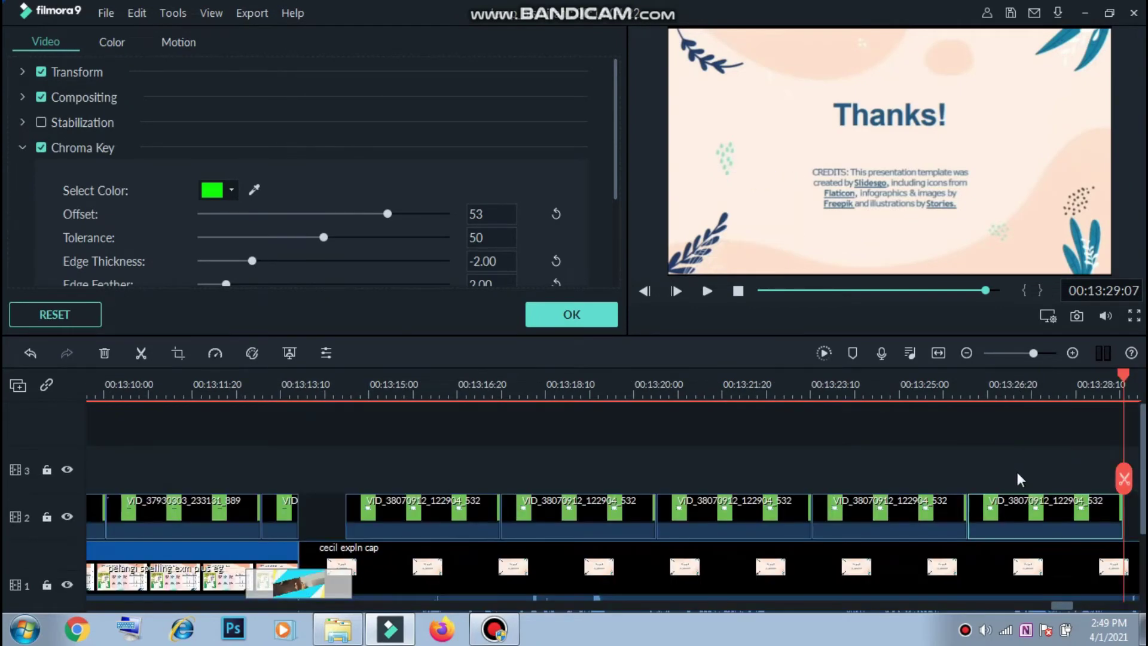
pyautogui.hotkey('ctrl', 'v')
pyautogui.hotkey('ctrl', 'v')
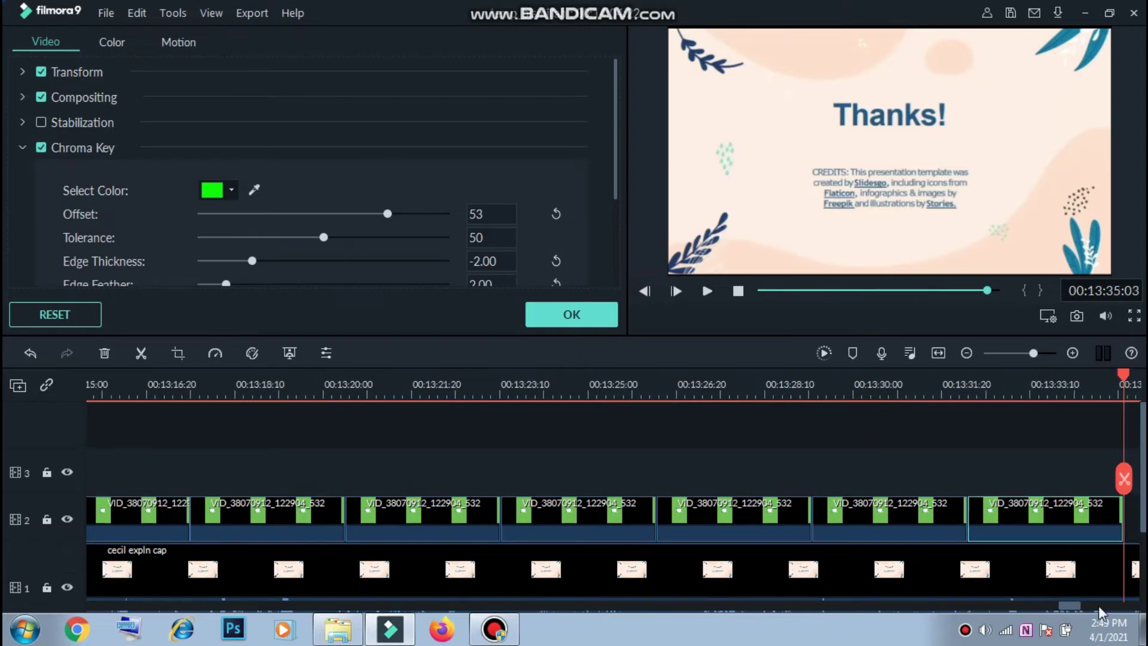
pyautogui.scroll(-2, 1134, 442)
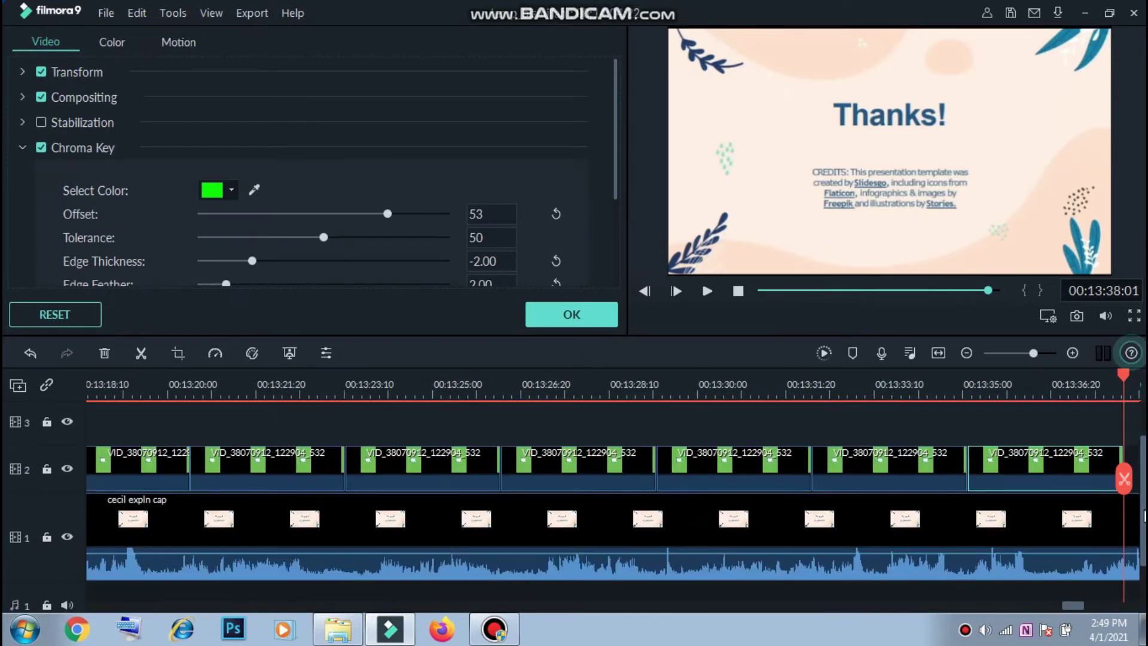
pyautogui.hotkey('ctrl', 'v')
pyautogui.hotkey('ctrl', 'v')
pyautogui.scroll(-2, 972, 402)
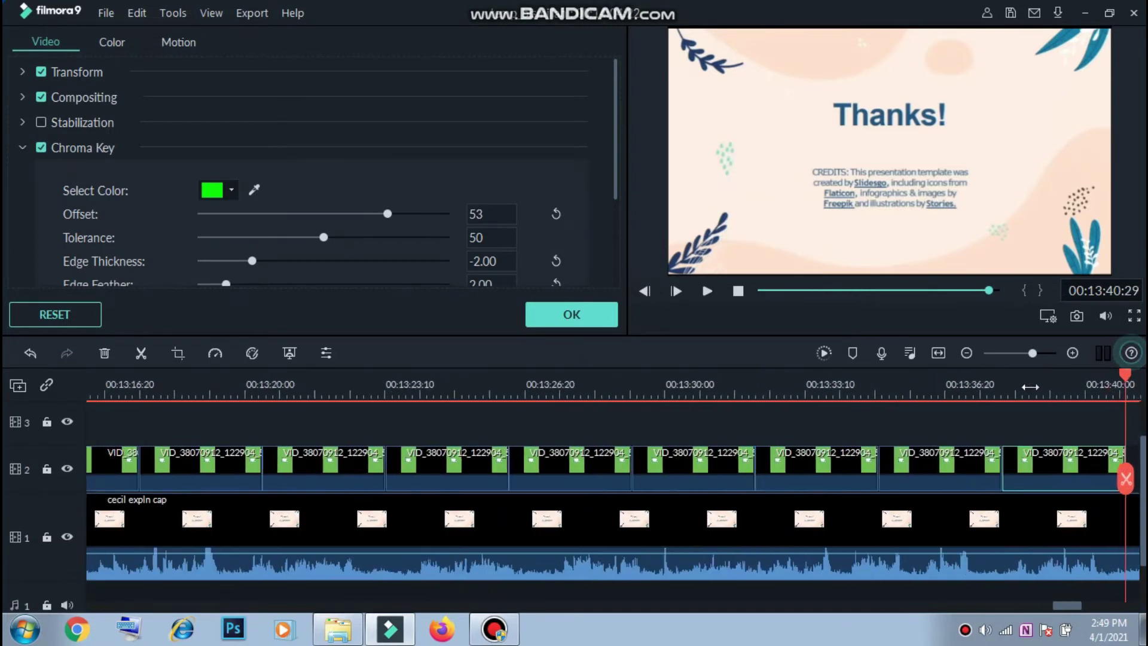
pyautogui.scroll(-2, 972, 401)
pyautogui.hotkey('ctrl', 'v')
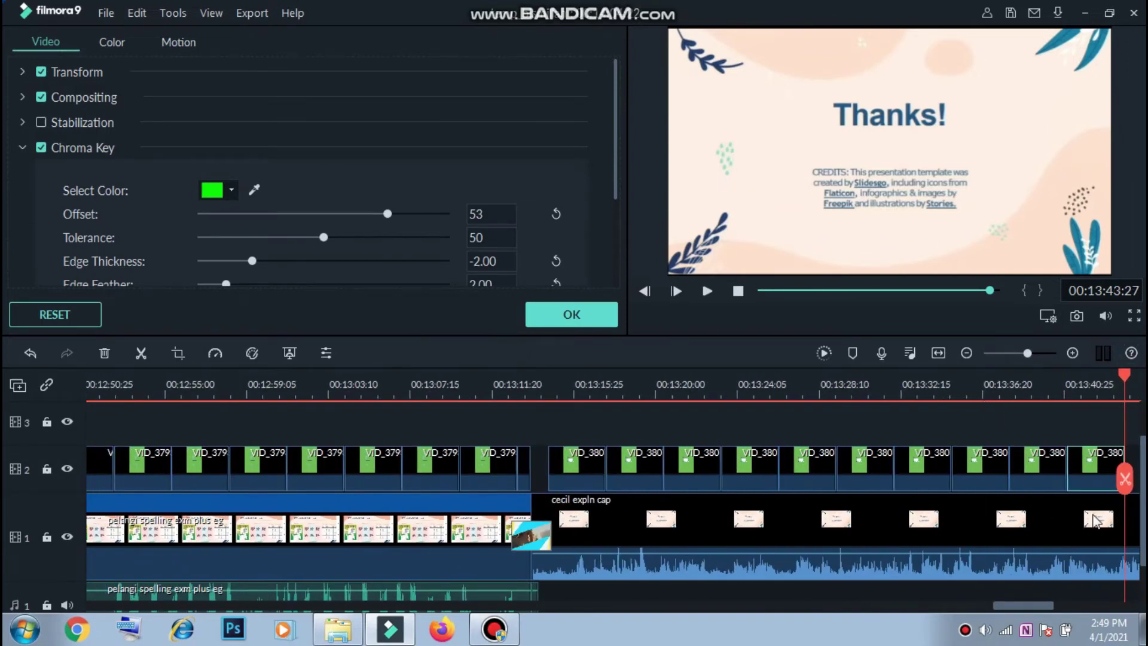
pyautogui.moveTo(1024, 606); pyautogui.dragTo(1043, 613)
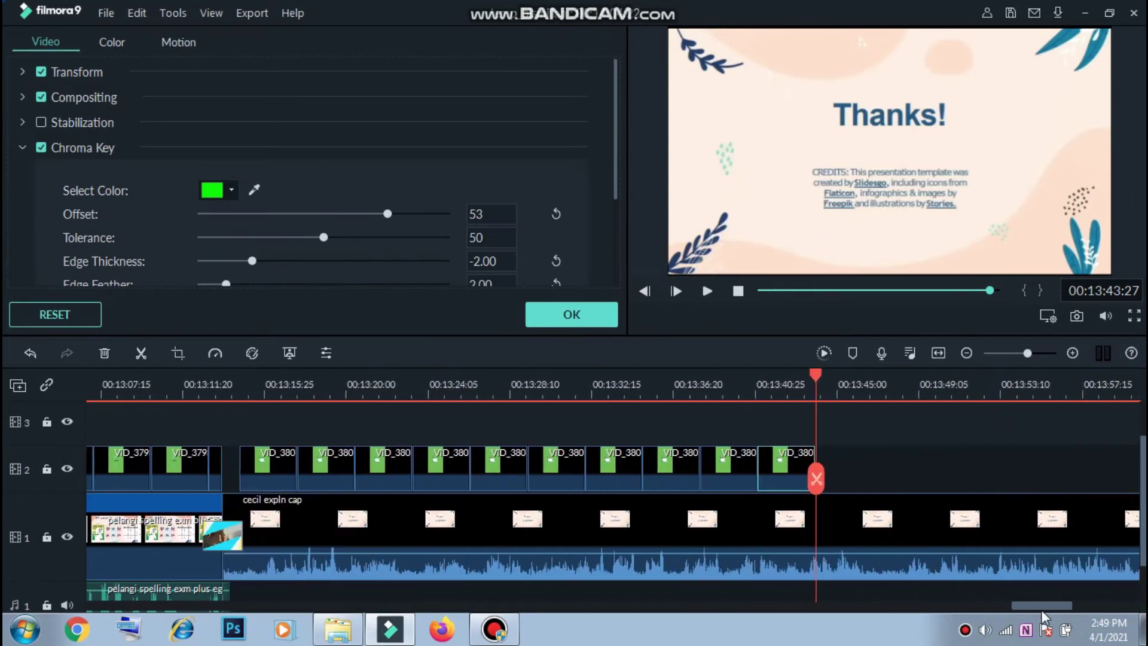
pyautogui.hotkey('ctrl', 'v')
pyautogui.hotkey('ctrl', 'v')
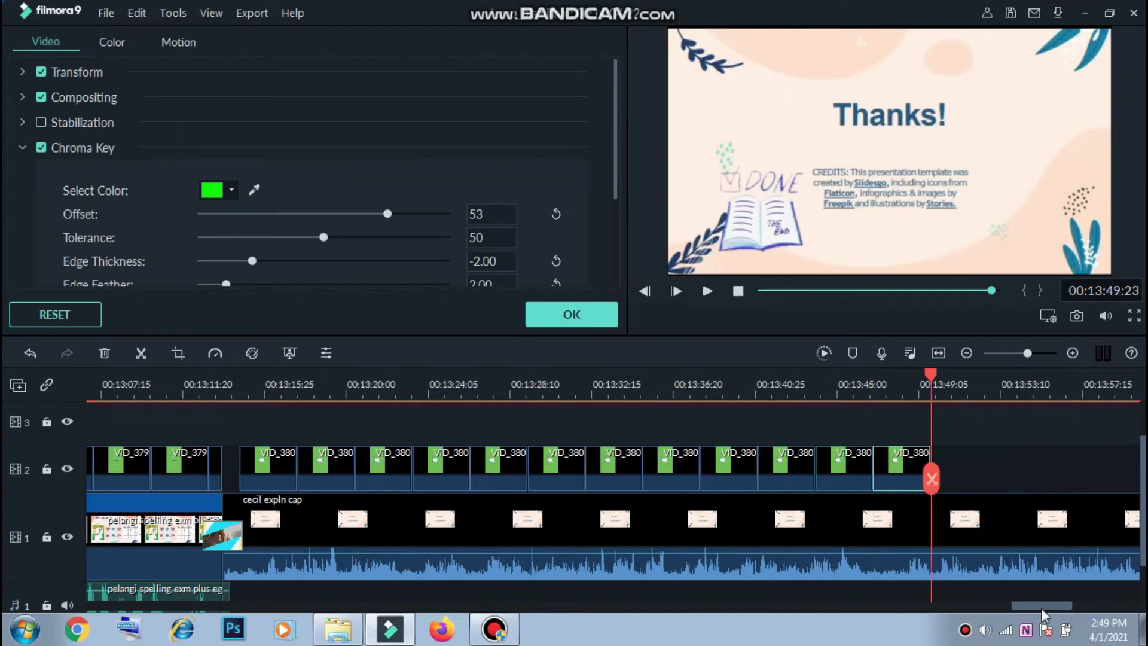
pyautogui.hotkey('ctrl', 'v')
pyautogui.hotkey('ctrl', 'v')
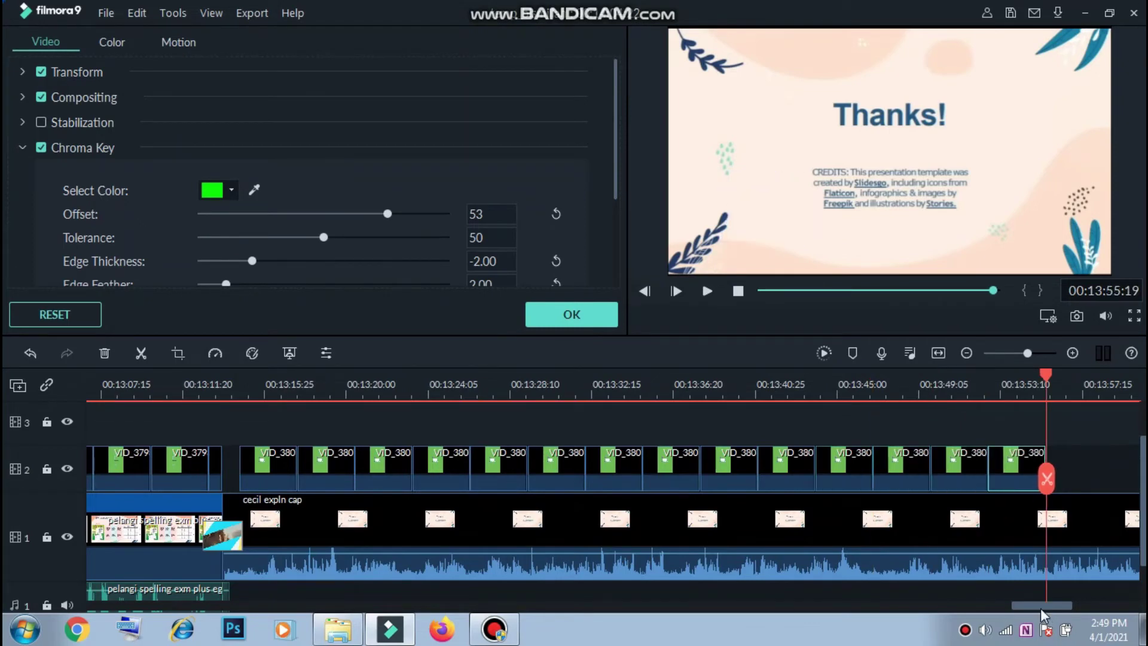
pyautogui.hotkey('ctrl', 'v')
pyautogui.hotkey('ctrl', 'v')
pyautogui.hotkey('ctrl', 'v')
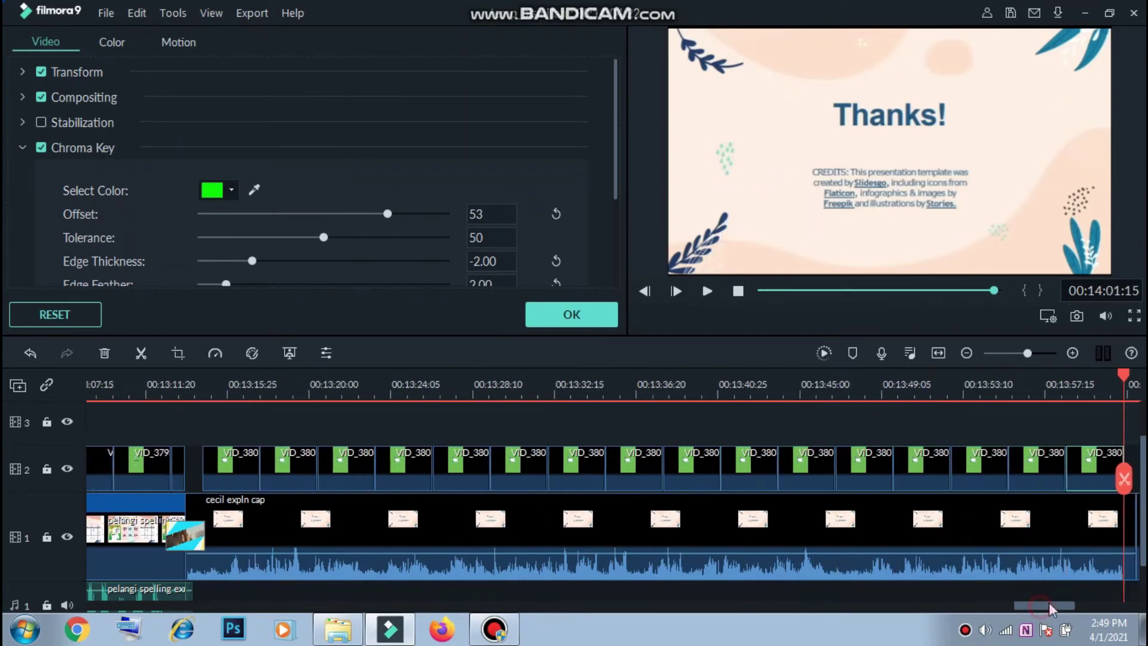
pyautogui.hotkey('ctrl', 'v')
pyautogui.moveTo(1074, 601); pyautogui.dragTo(1108, 601)
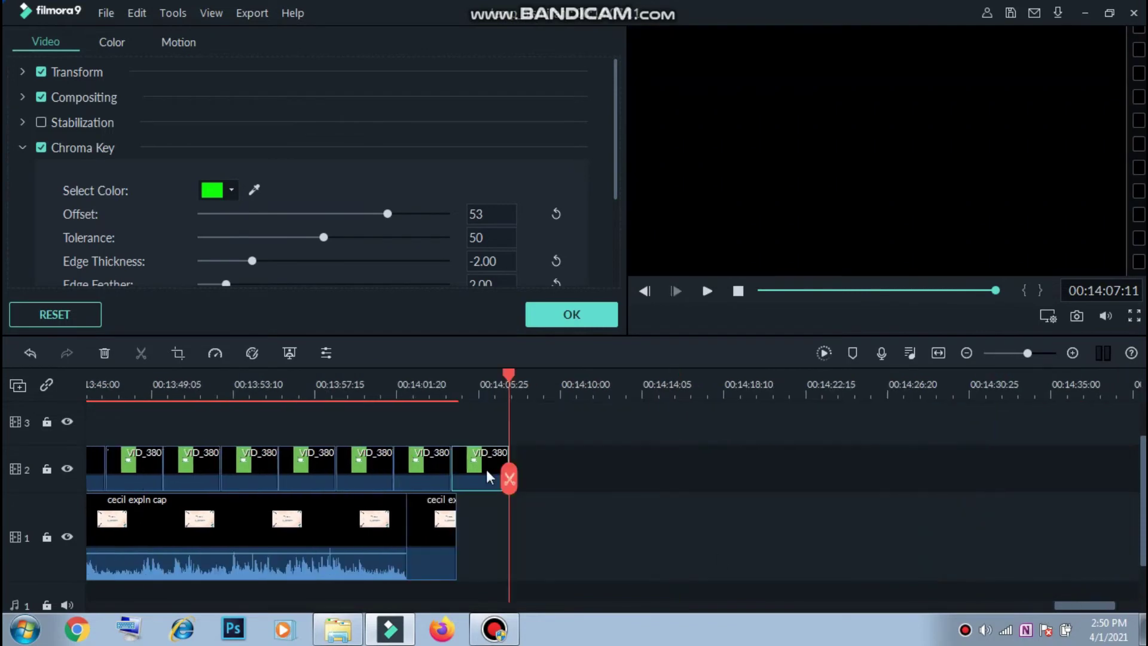
pyautogui.hotkey('ctrl', 'z')
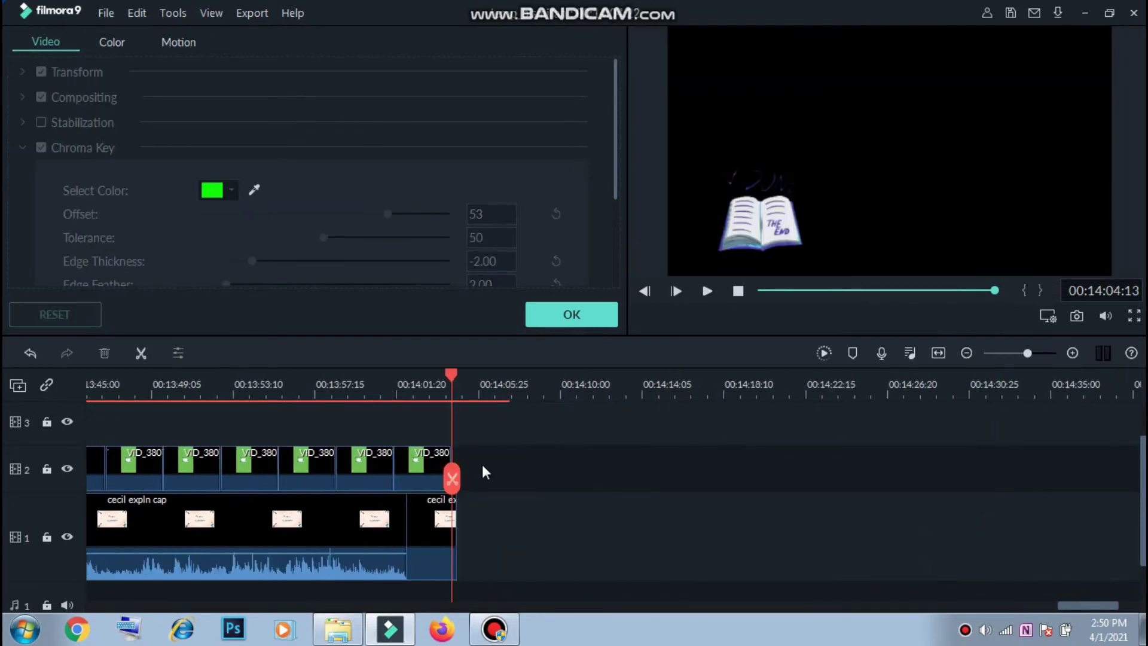
pyautogui.click(557, 313)
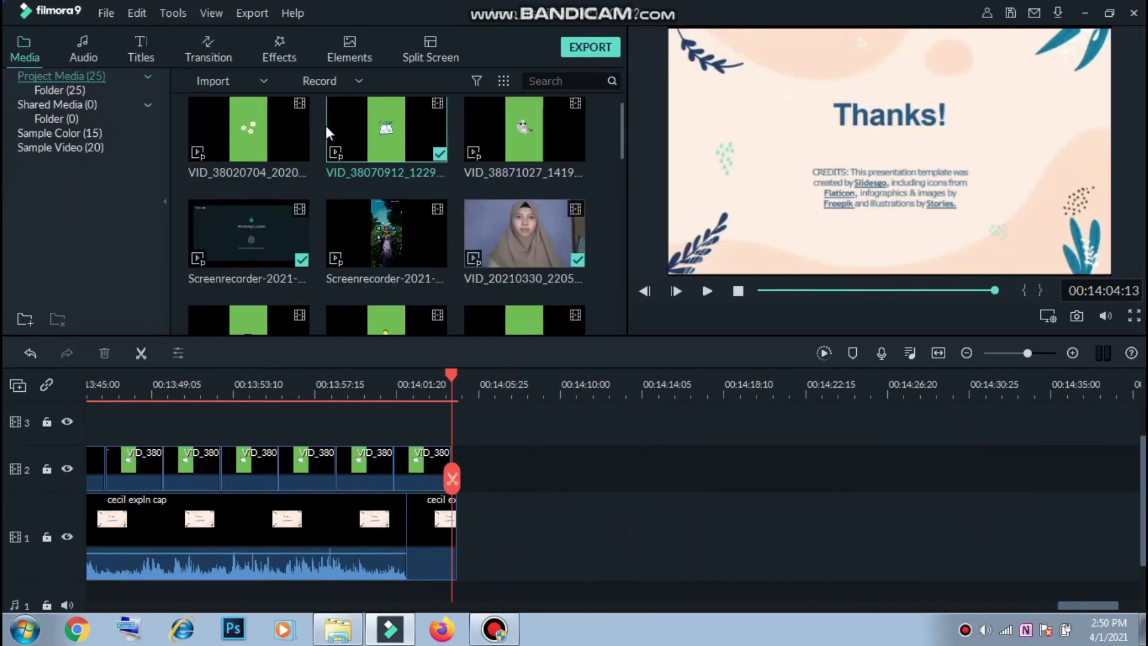
# Add the Linear 10 transition at the end of the last Thanks clip and preview it from 00:14:01:02.
pyautogui.click(207, 49)
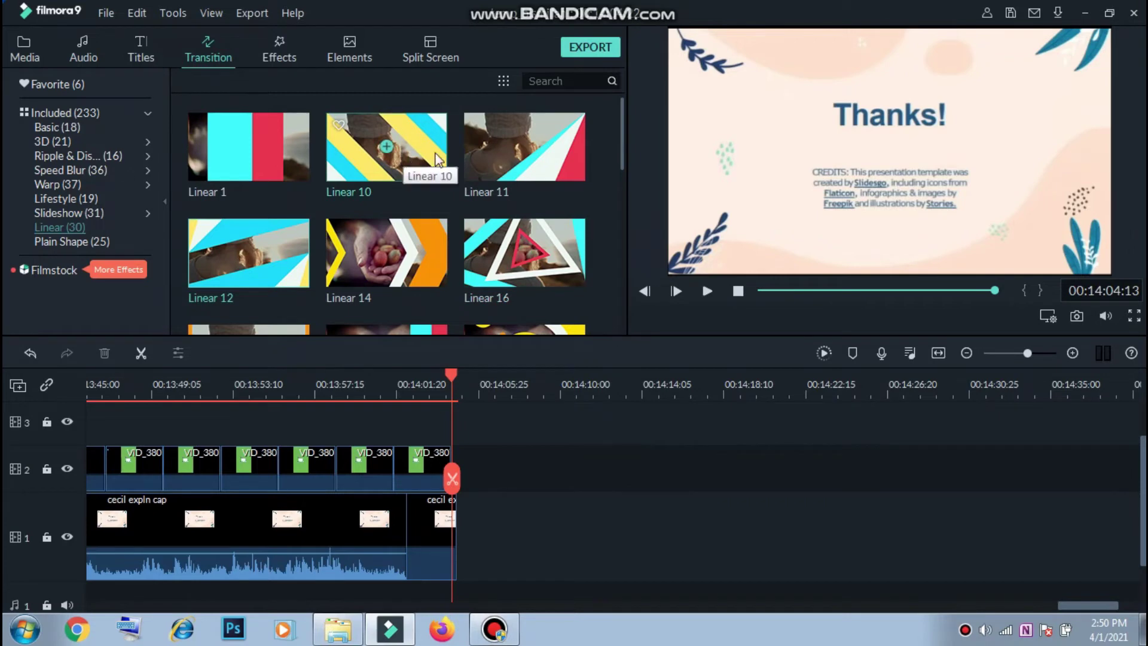
pyautogui.moveTo(434, 150); pyautogui.dragTo(465, 551)
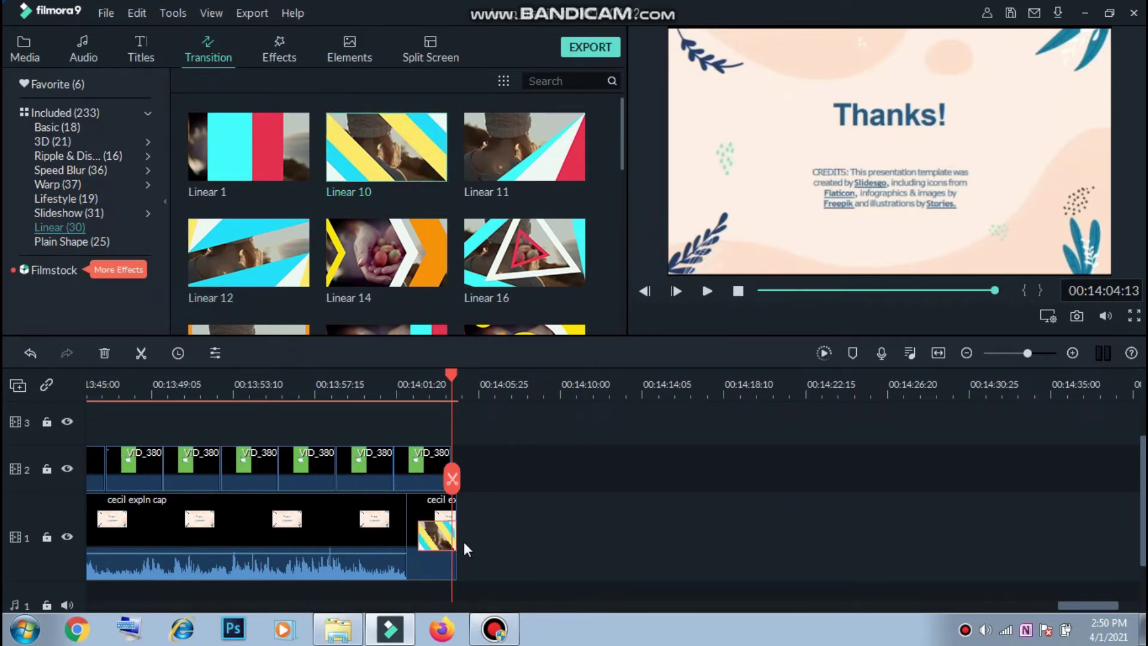
pyautogui.click(386, 422)
pyautogui.click(528, 461)
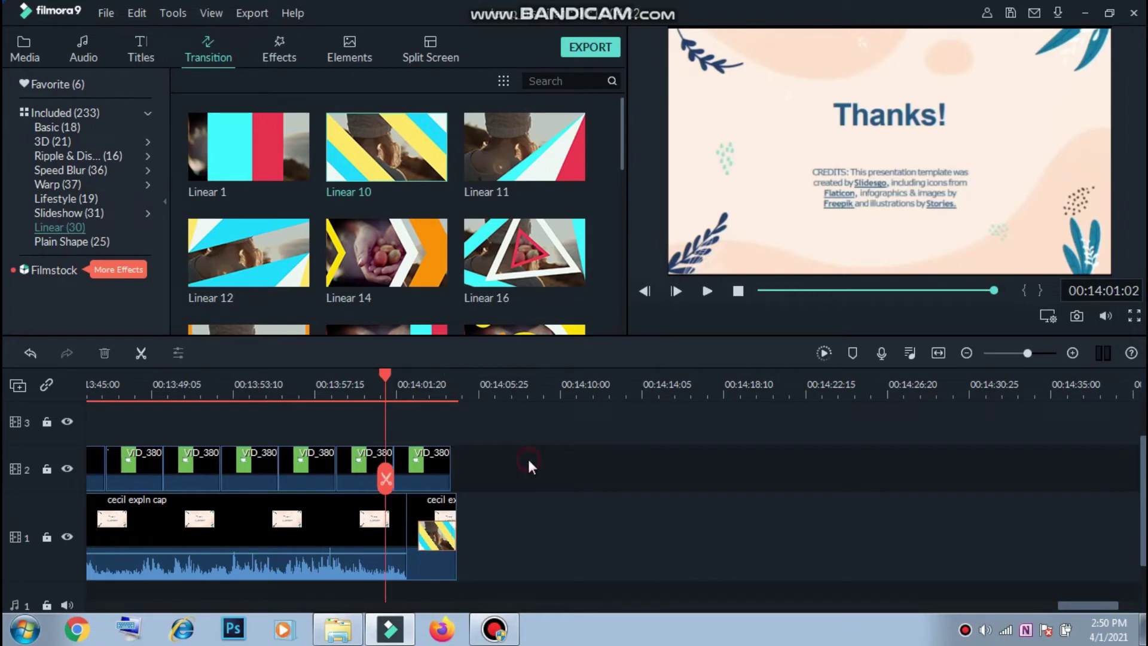
pyautogui.press('space')
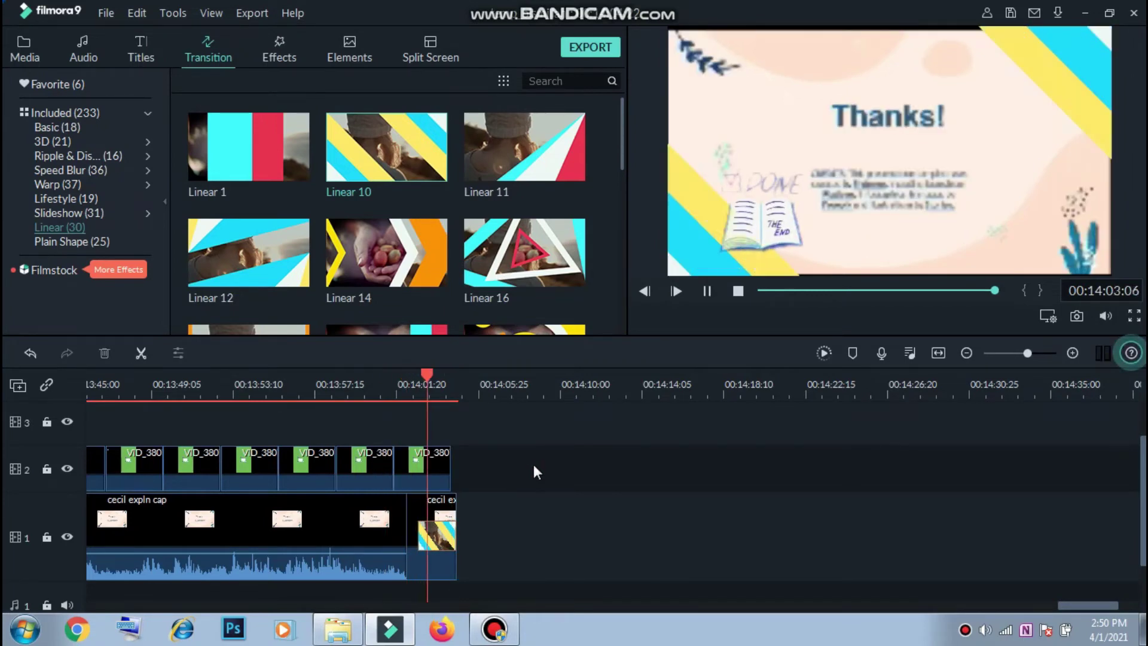
pyautogui.press('space')
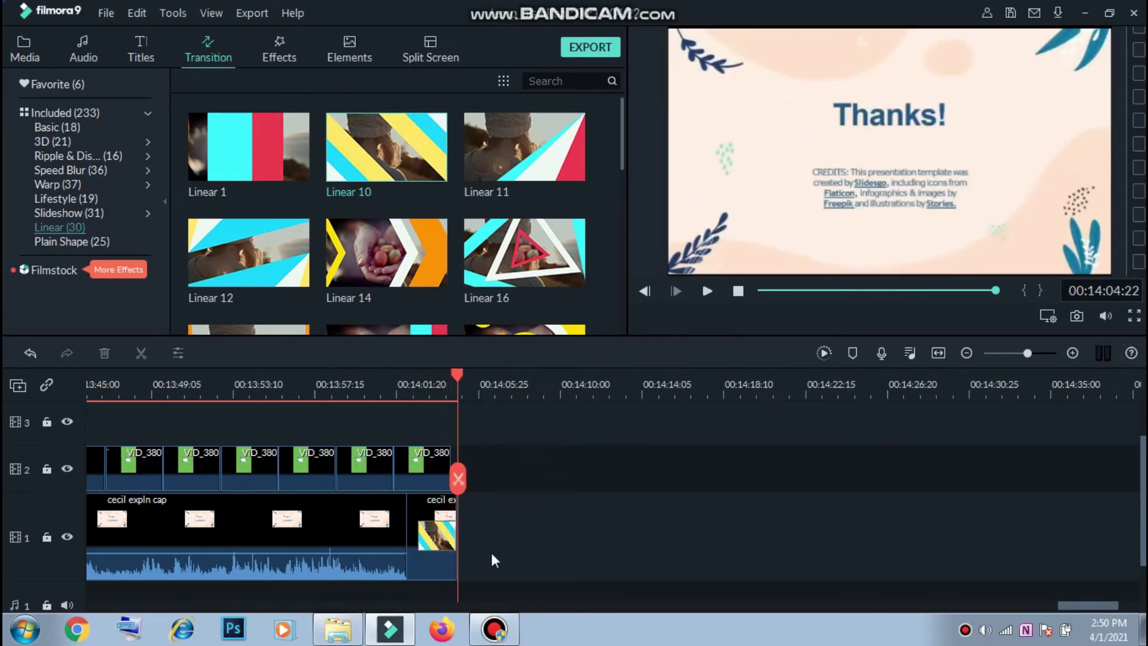
pyautogui.press('Left')
pyautogui.press('Left')
pyautogui.press('Left')
pyautogui.press('Left')
pyautogui.press('Left')
pyautogui.press('Left')
pyautogui.press('Left')
pyautogui.press('Left')
pyautogui.press('Left')
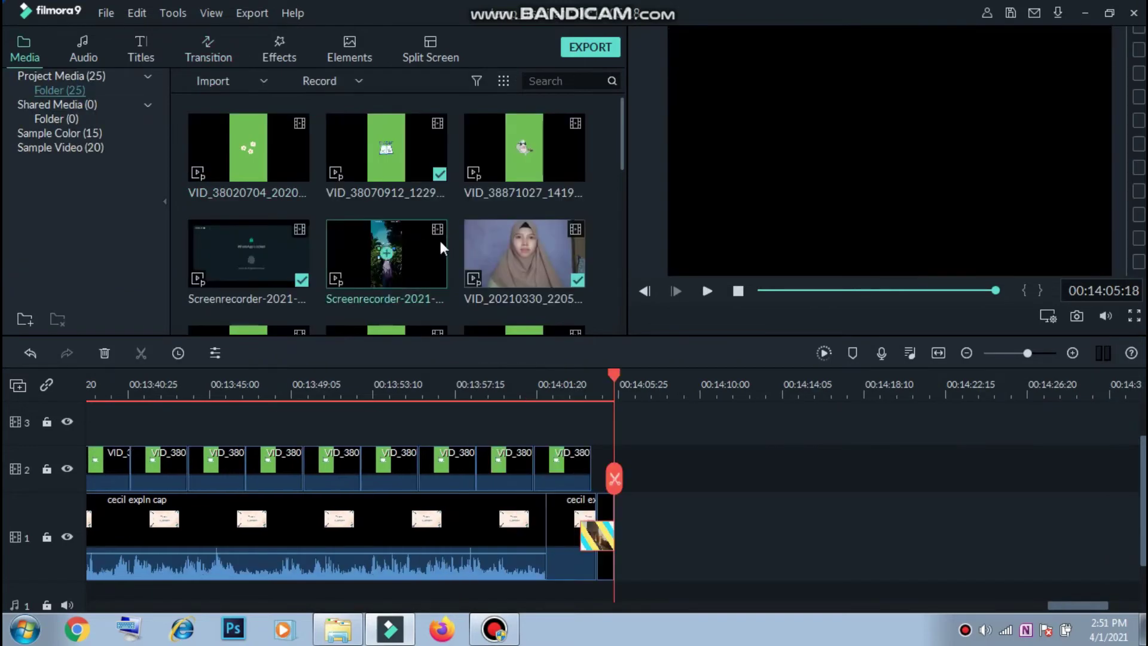
# Append the OPNINGGG kk clip to the end of video track 1, directly after the short black segment.
pyautogui.scroll(-2, 440, 240)
pyautogui.scroll(-1, 440, 245)
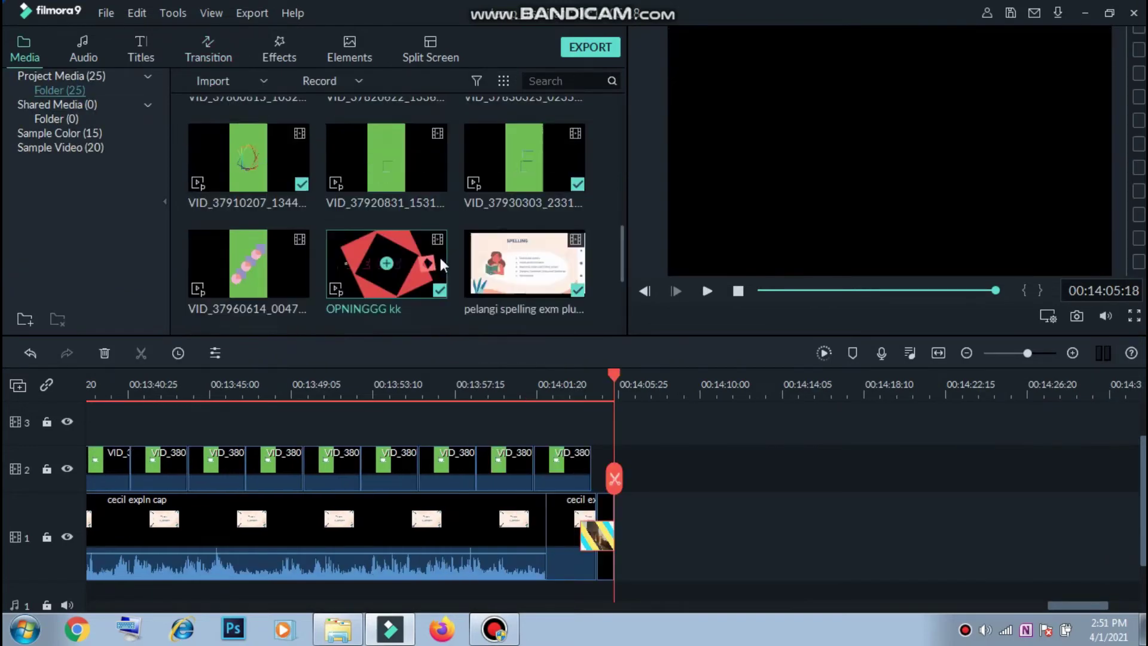
pyautogui.moveTo(407, 280); pyautogui.dragTo(663, 513)
pyautogui.click(652, 530)
pyautogui.press('Delete')
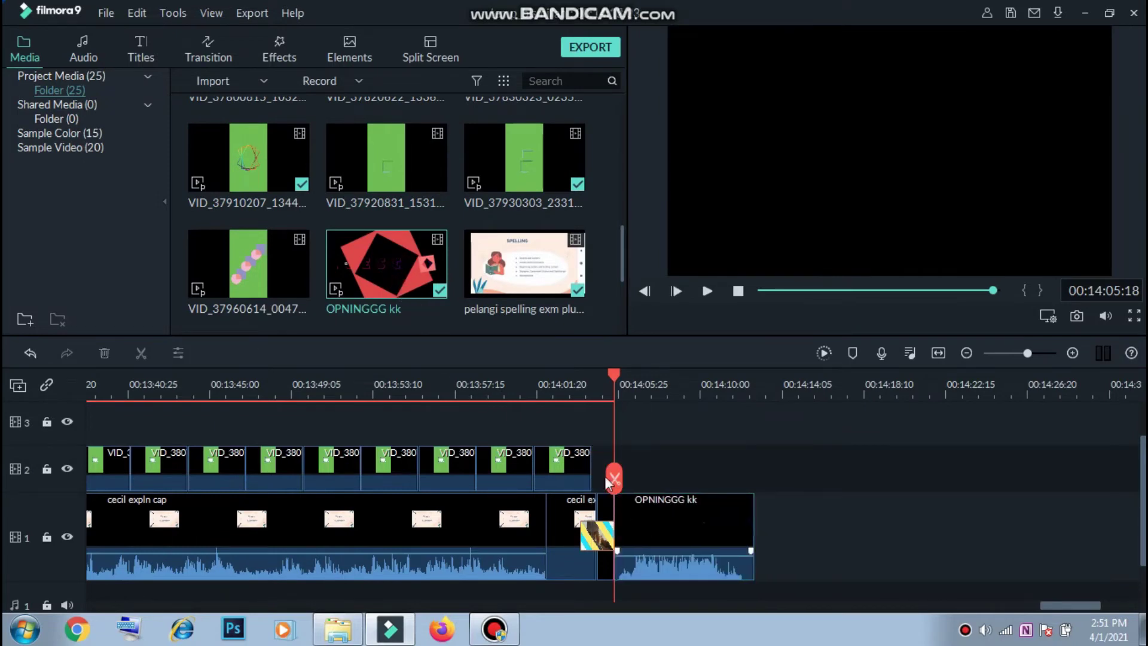
# Play through the ending and delete the short black segment between the Thanks clip and the OPNINGGG kk clip.
pyautogui.click(585, 389)
pyautogui.click(573, 389)
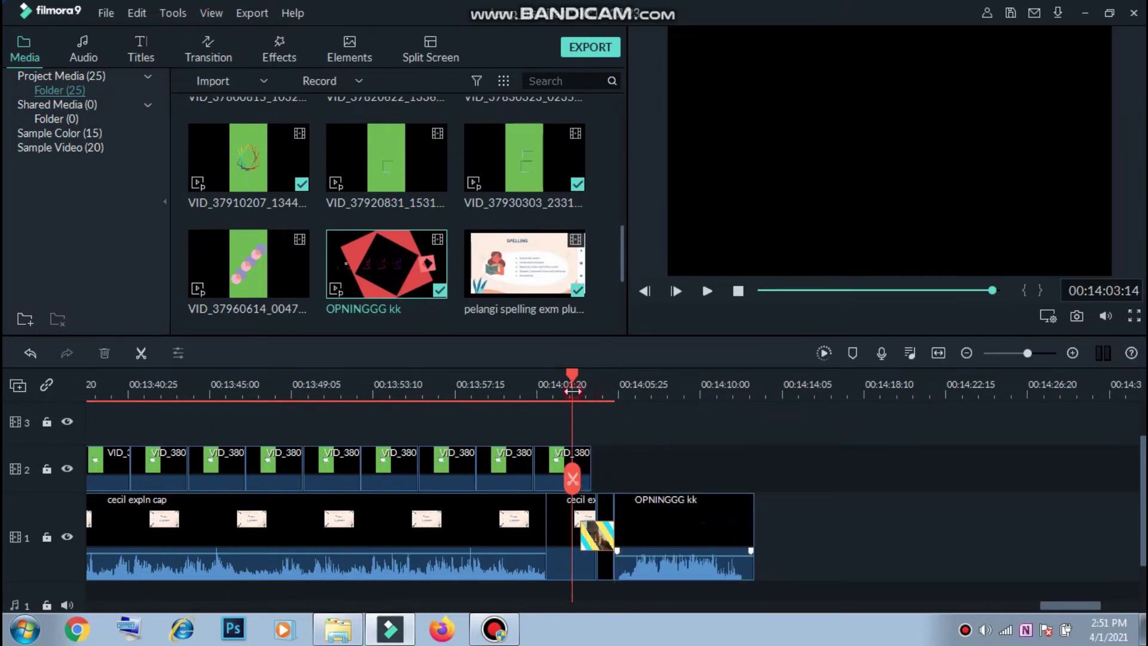
pyautogui.press('space')
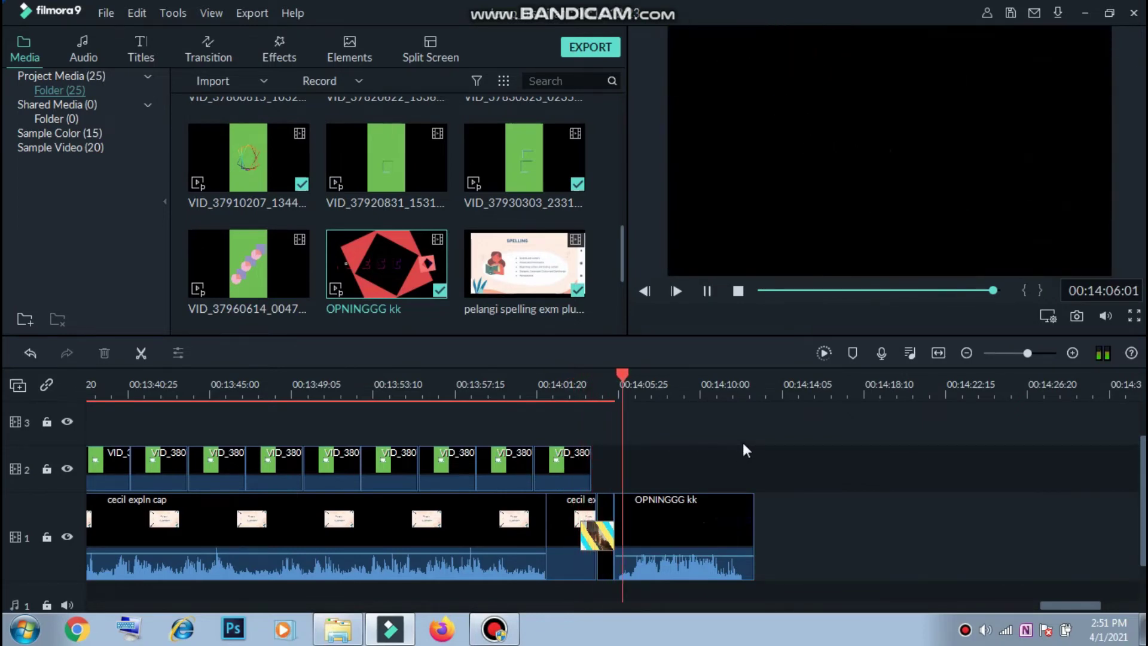
pyautogui.press('space')
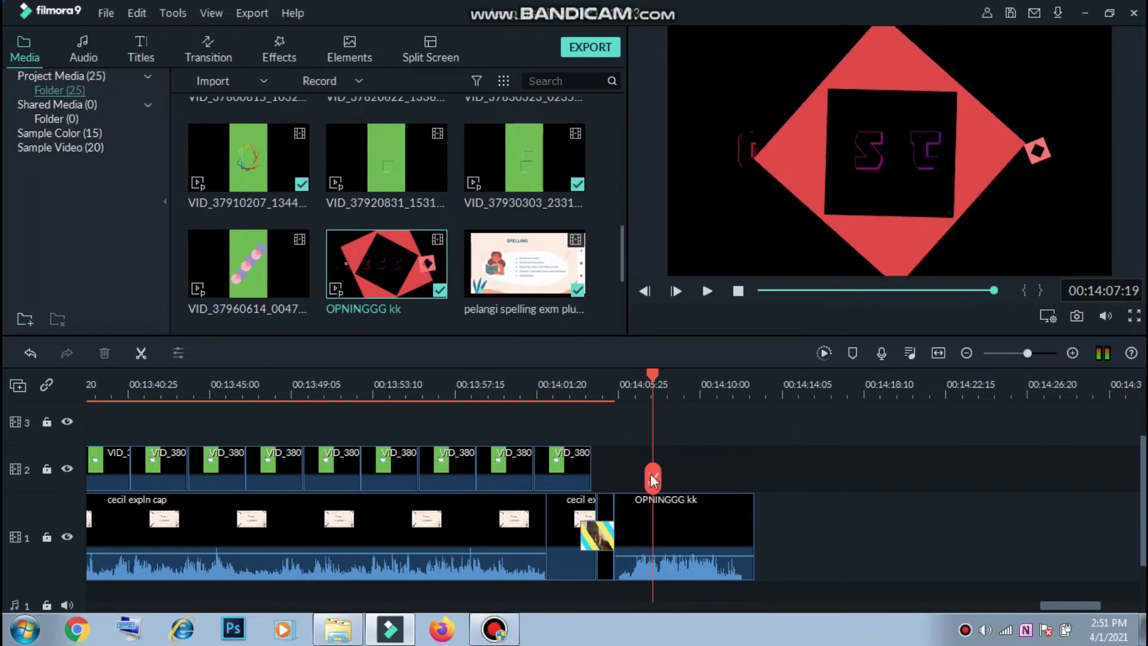
pyautogui.click(606, 512)
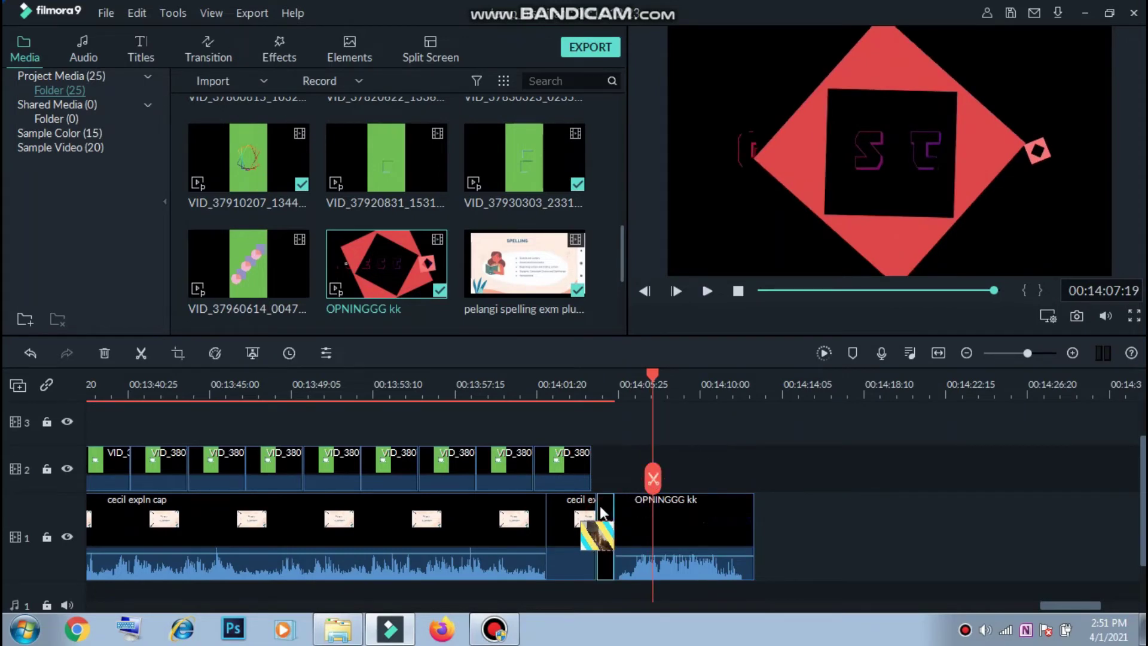
pyautogui.moveTo(601, 545); pyautogui.dragTo(601, 549)
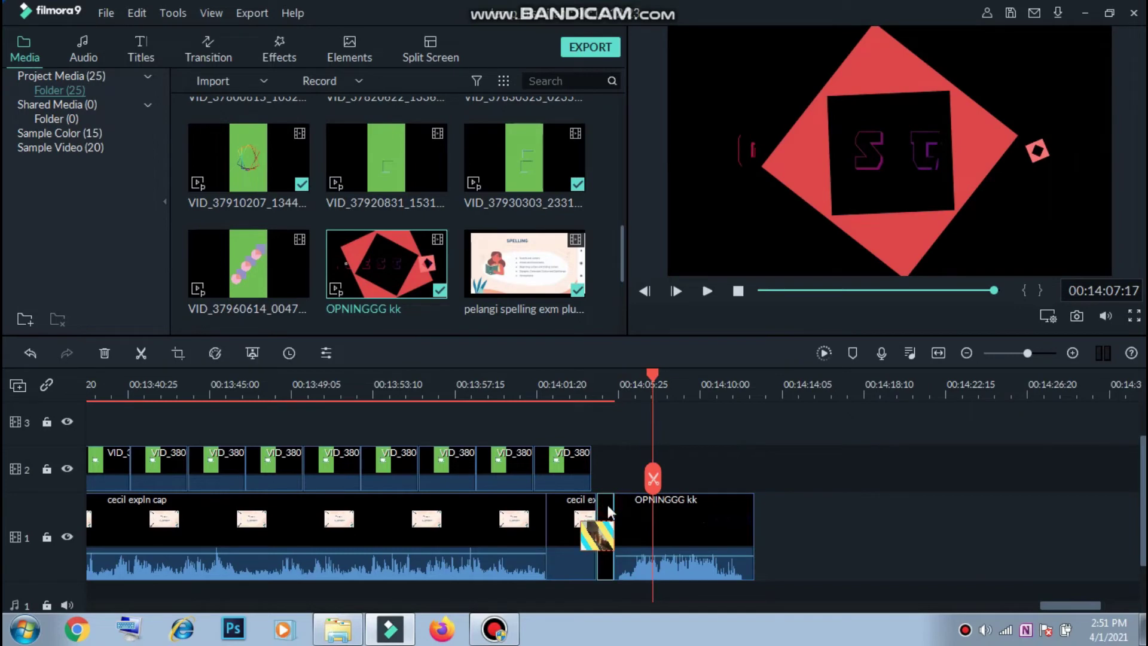
pyautogui.press('Delete')
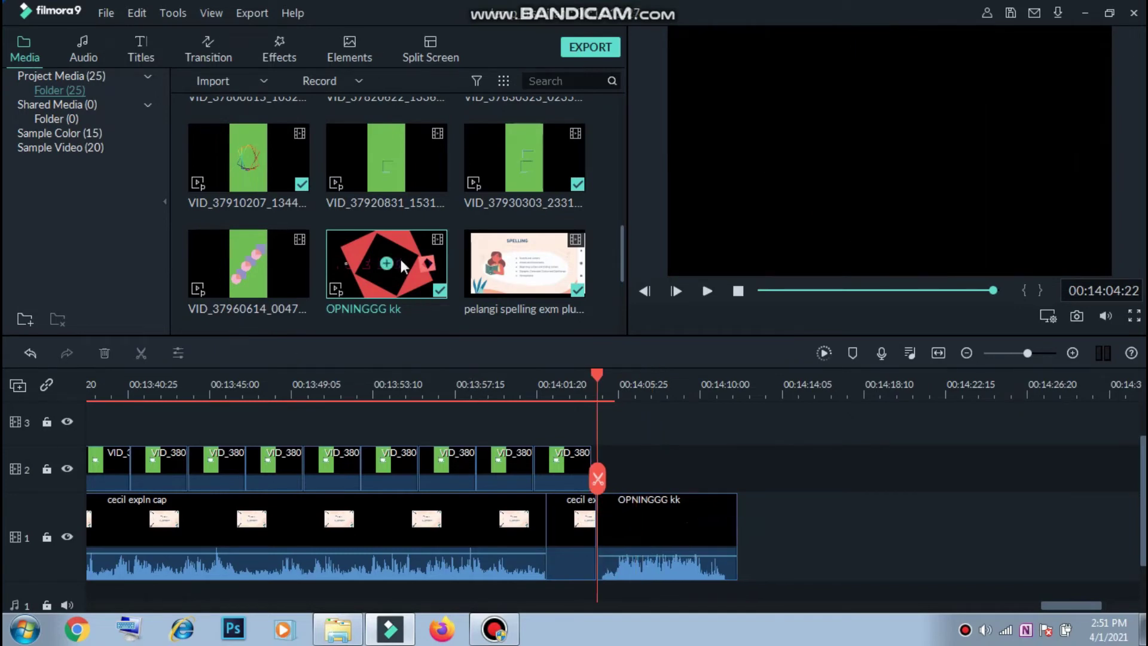
# Place the Linear 10 transition on the cut between the last Thanks clip and the OPNINGGG kk clip.
pyautogui.moveTo(402, 265)
pyautogui.mouseDown()
pyautogui.moveTo(575, 551)
pyautogui.moveTo(554, 494)
pyautogui.moveTo(402, 255)
pyautogui.mouseUp()
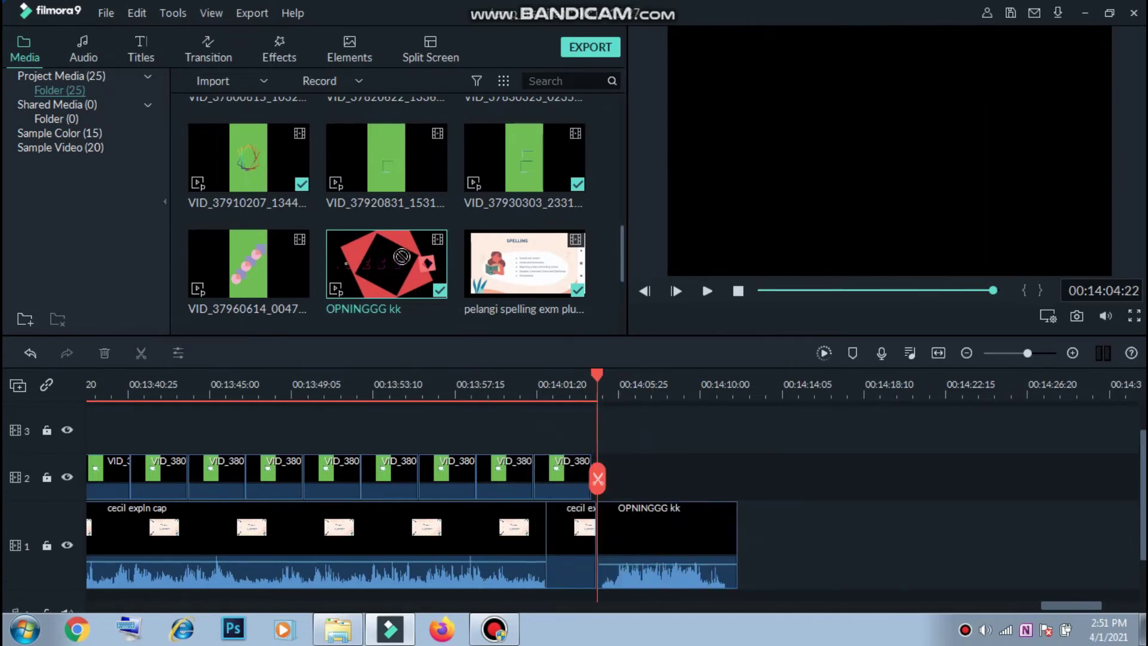
pyautogui.click(210, 53)
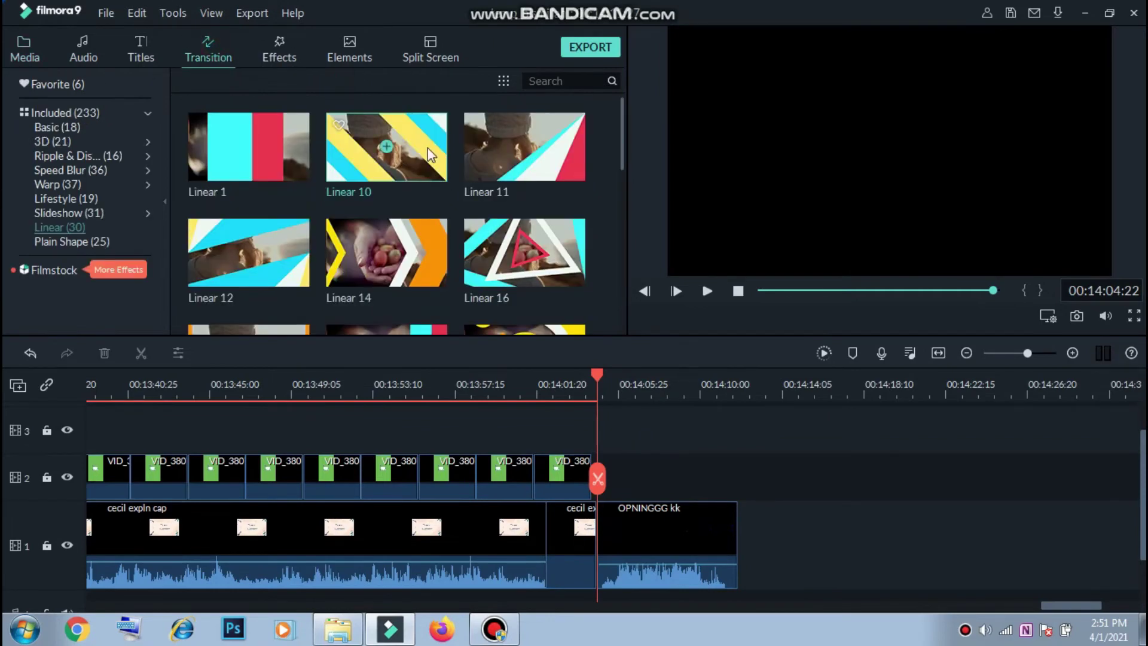
pyautogui.moveTo(431, 154); pyautogui.dragTo(589, 531)
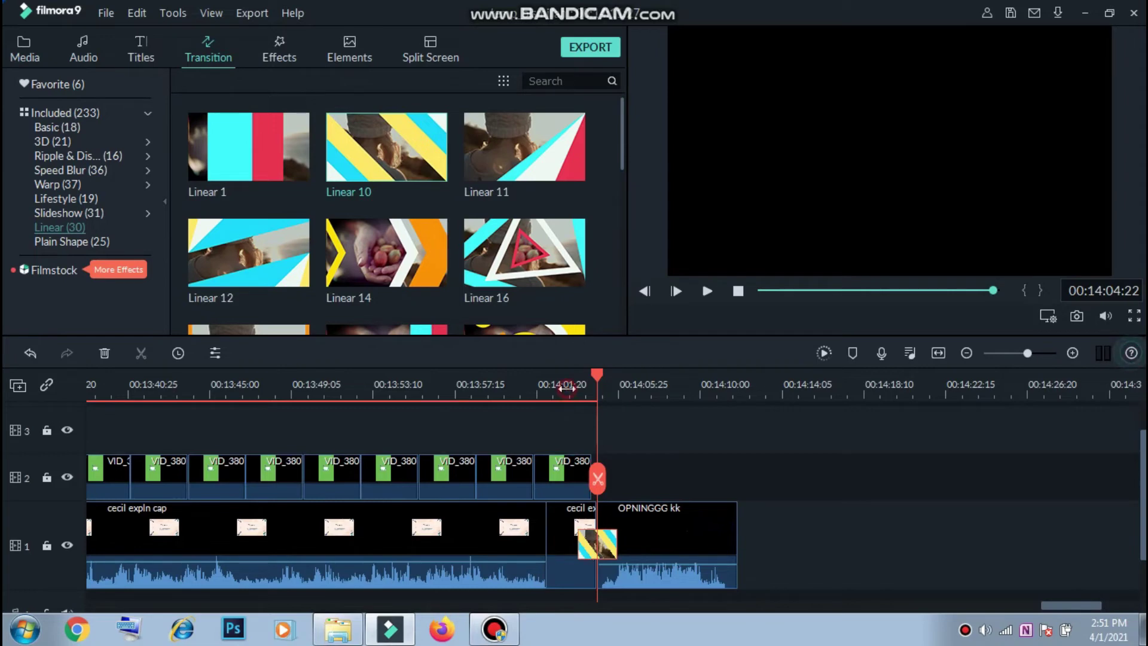
# Play the ending from 00:14:03:05 to check the transition from the Thanks clip into the OPNINGGG kk clip.
pyautogui.click(566, 388)
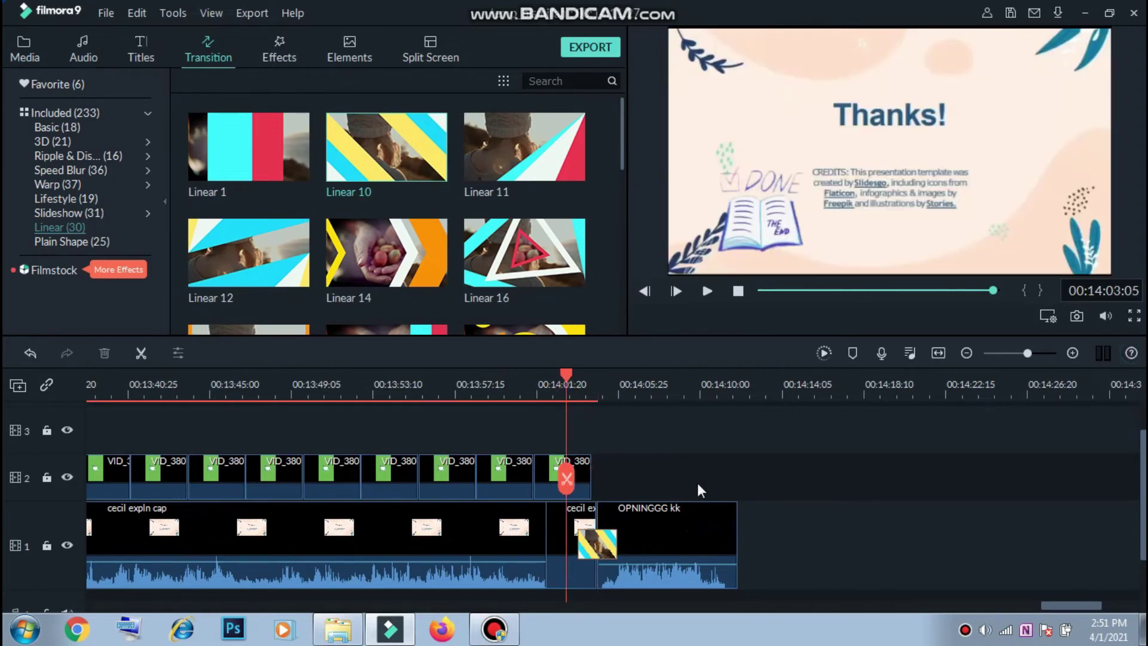
pyautogui.press('space')
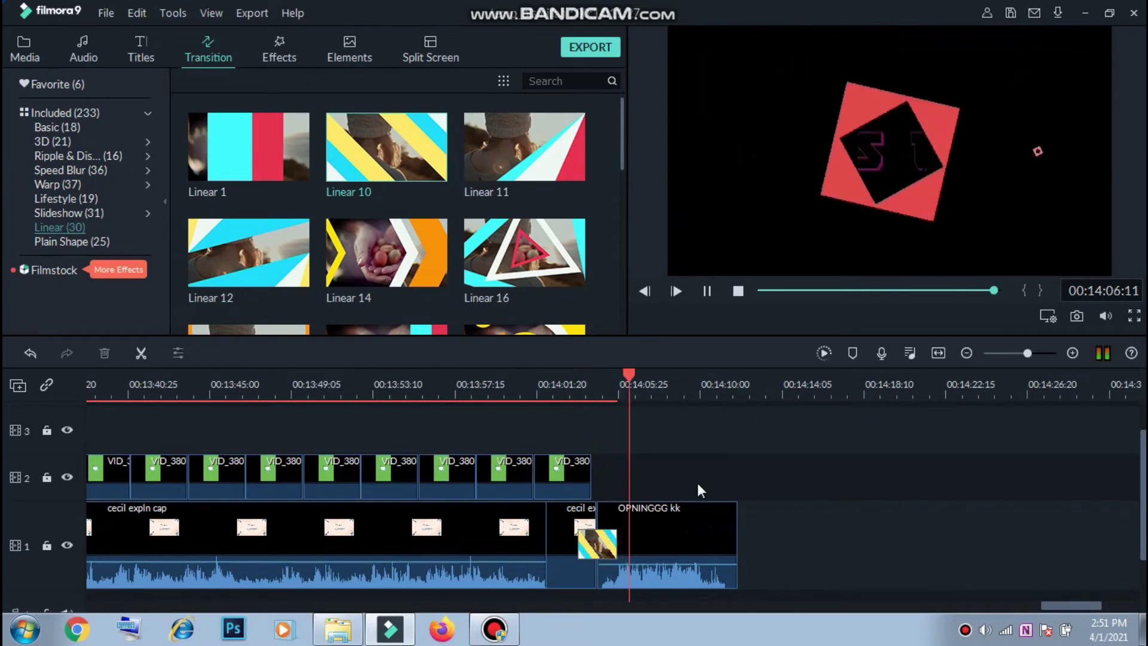
pyautogui.press('space')
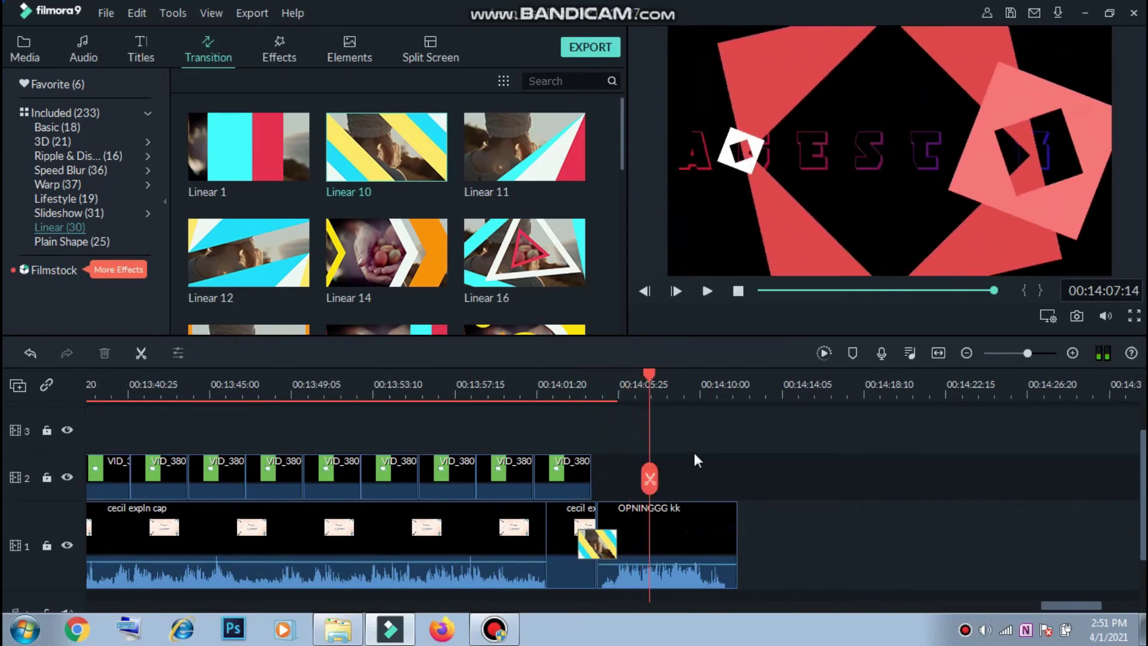
# Spot-check the timeline at 00:04:43:18 and 00:03:15:14, then review the ending through the OPNINGGG kk clip.
pyautogui.moveTo(1086, 605); pyautogui.dragTo(513, 605)
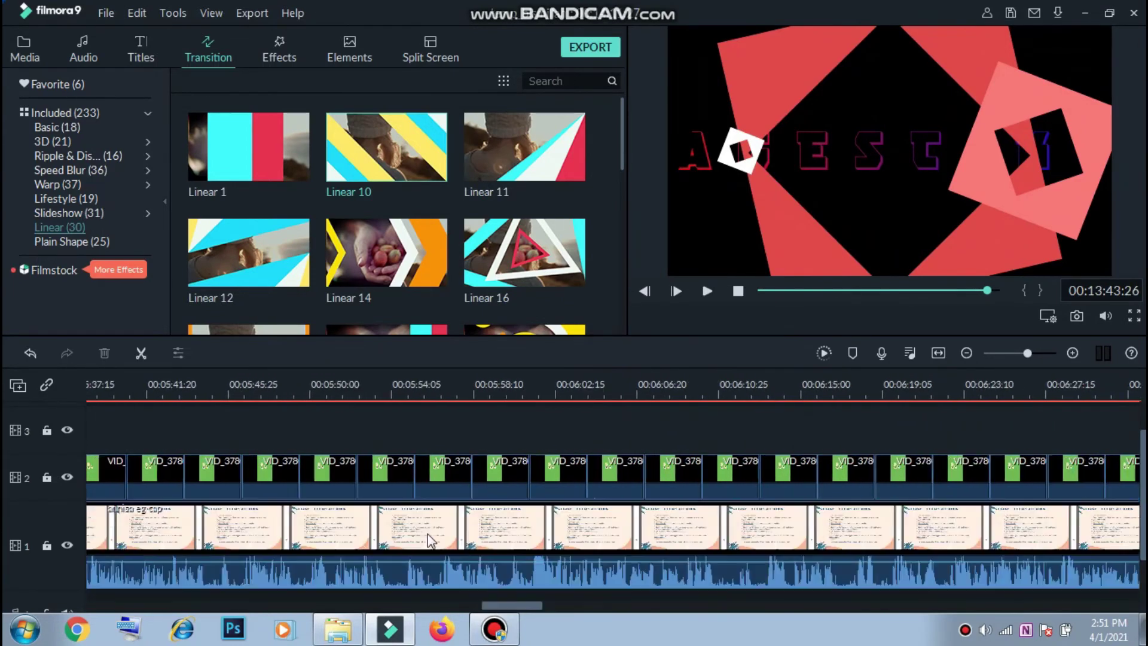
pyautogui.scroll(5, 429, 540)
pyautogui.click(496, 384)
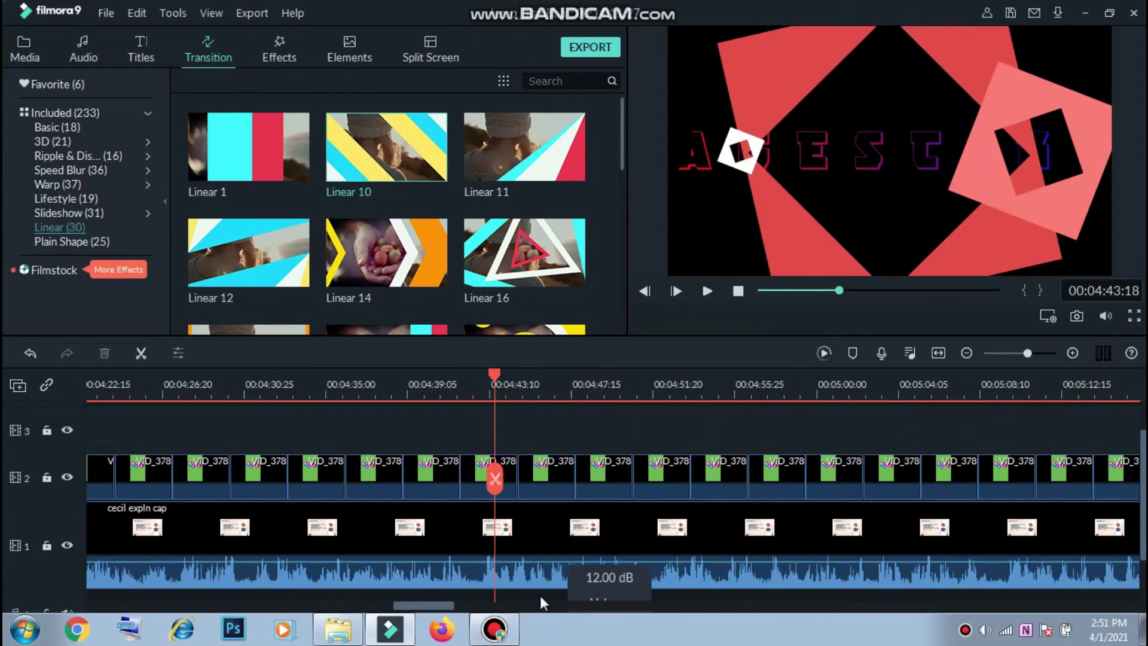
pyautogui.scroll(14, 398, 593)
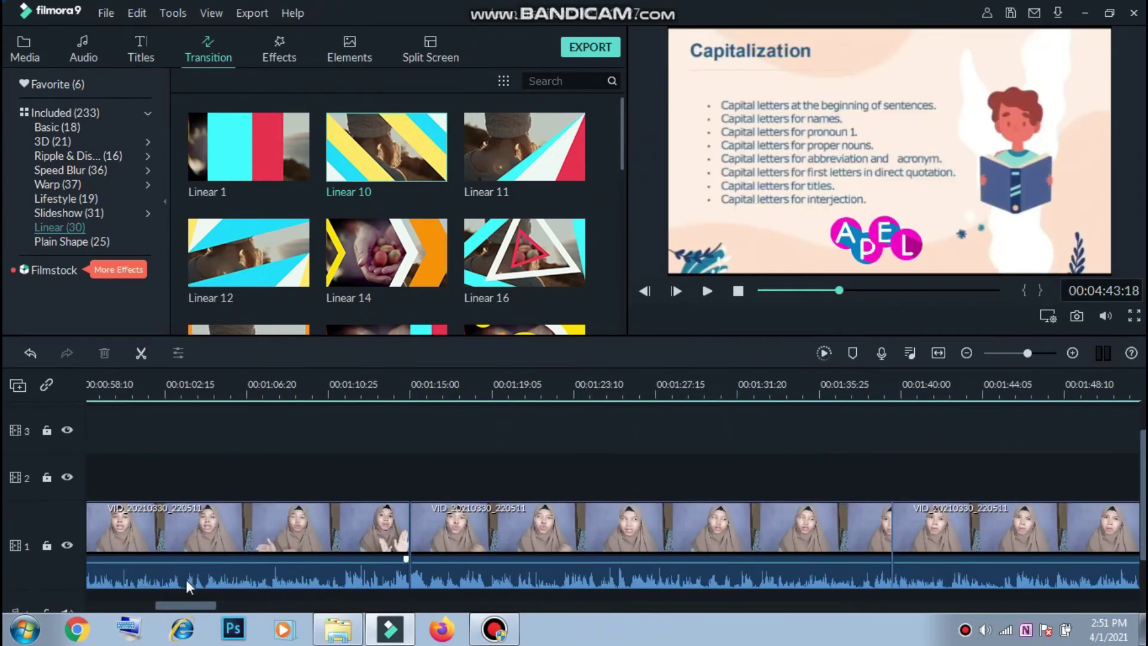
pyautogui.scroll(-2, 190, 601)
pyautogui.scroll(-7, 279, 622)
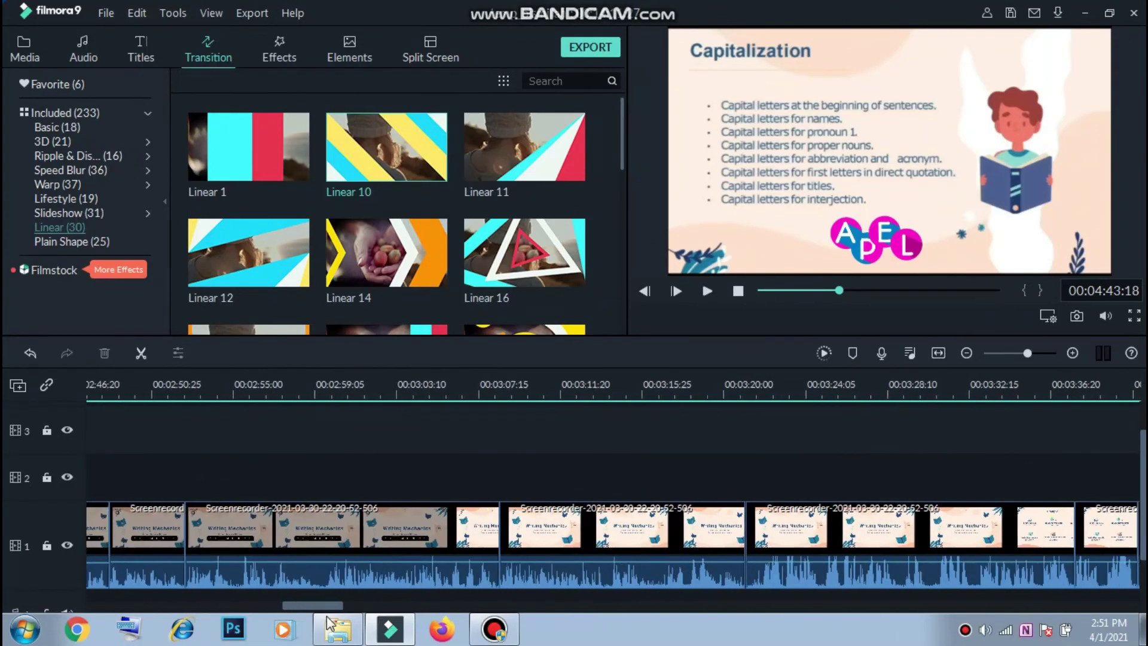
pyautogui.click(549, 395)
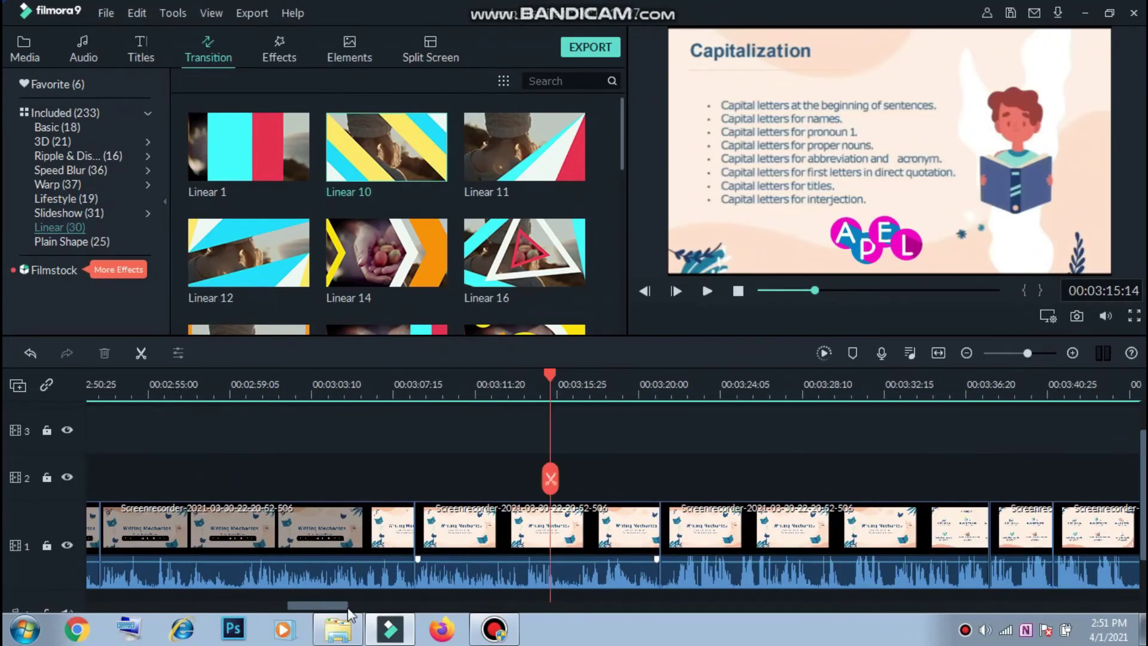
pyautogui.scroll(-18, 817, 592)
pyautogui.scroll(-20, 816, 592)
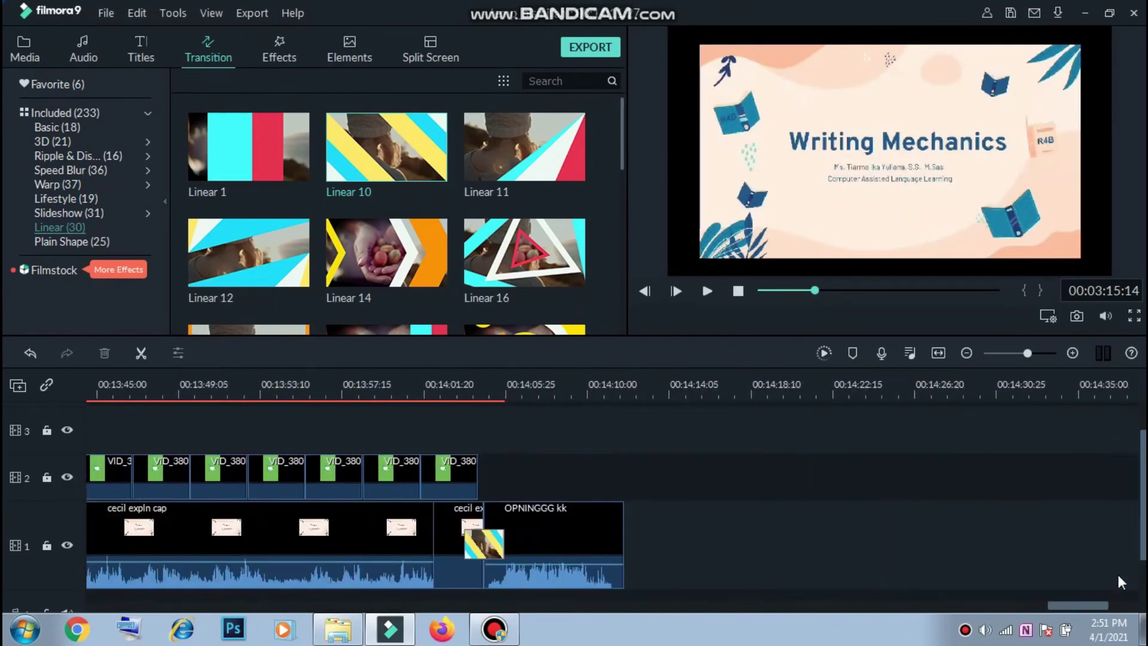
pyautogui.click(445, 399)
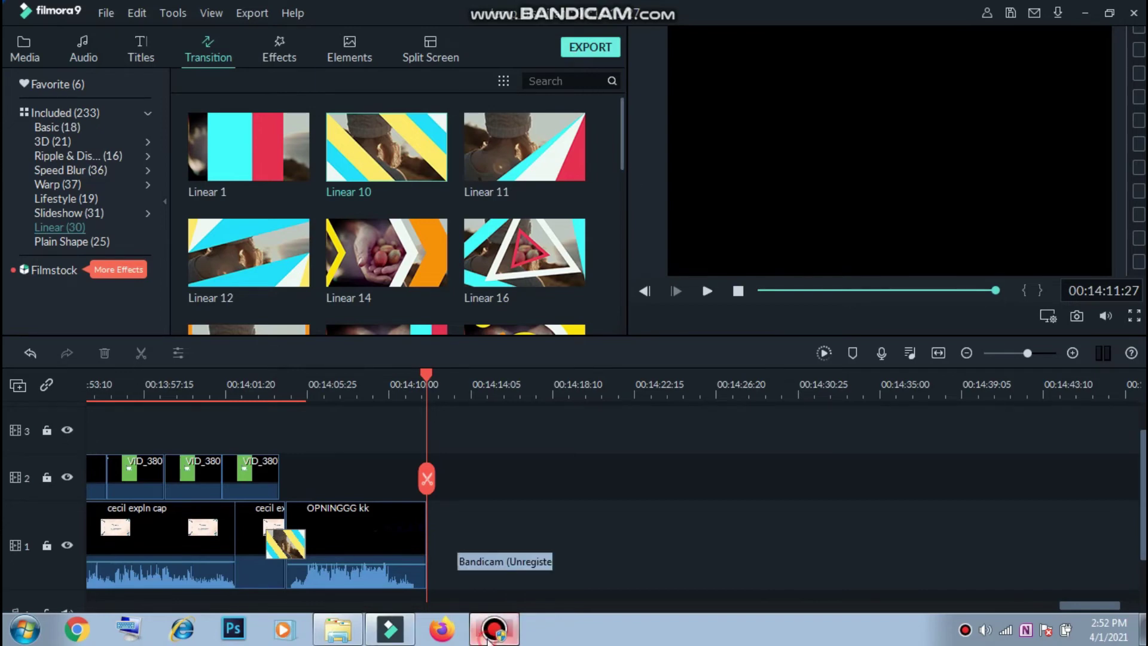
# Set up a local MP4 export named KLOMPOK 2 CALL, keeping the existing jadi save folder.
pyautogui.click(491, 633)
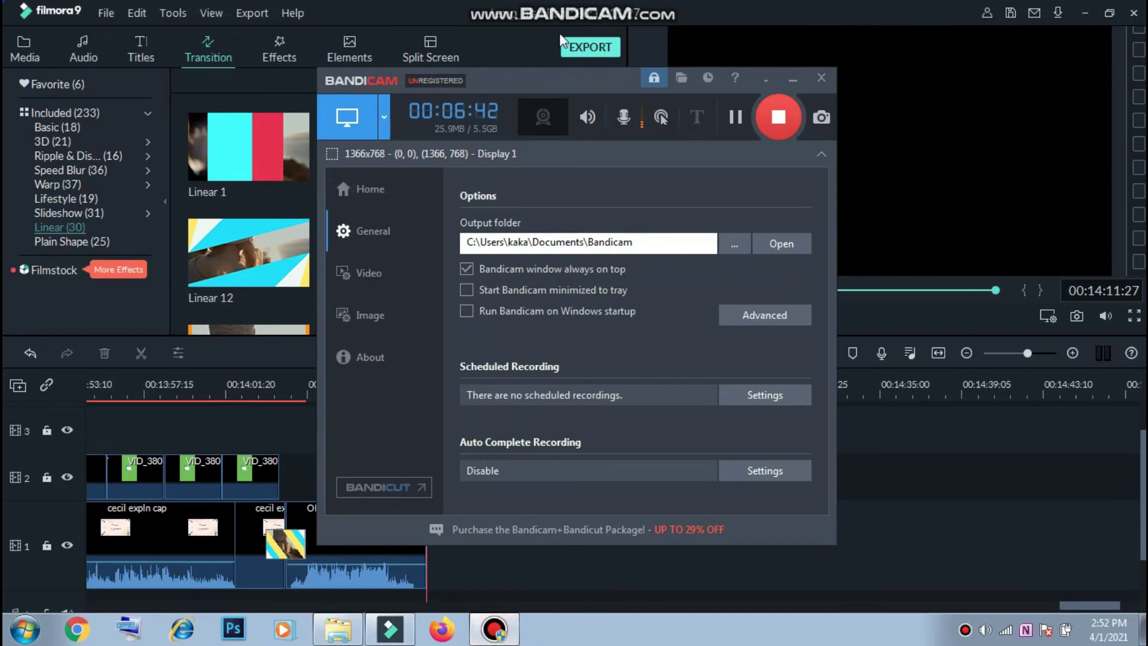
pyautogui.click(573, 55)
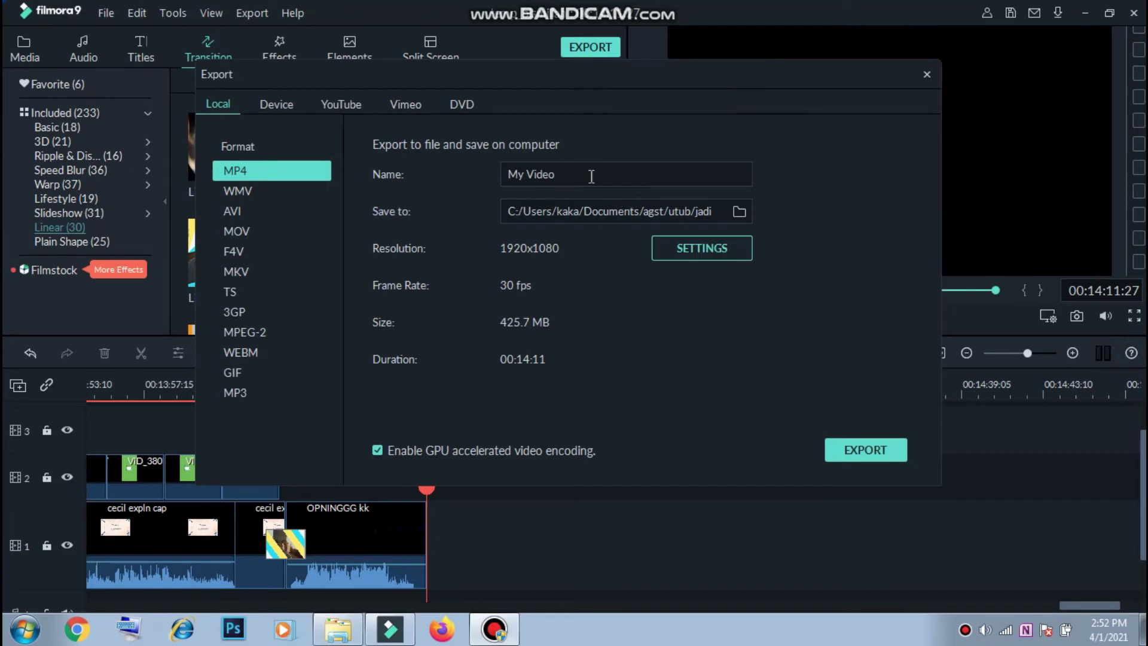
pyautogui.moveTo(592, 176); pyautogui.dragTo(338, 135)
pyautogui.press('BackSpace')
pyautogui.write('KLOMPOK 2 CALL')
pyautogui.click(735, 216)
pyautogui.click(1138, 20)
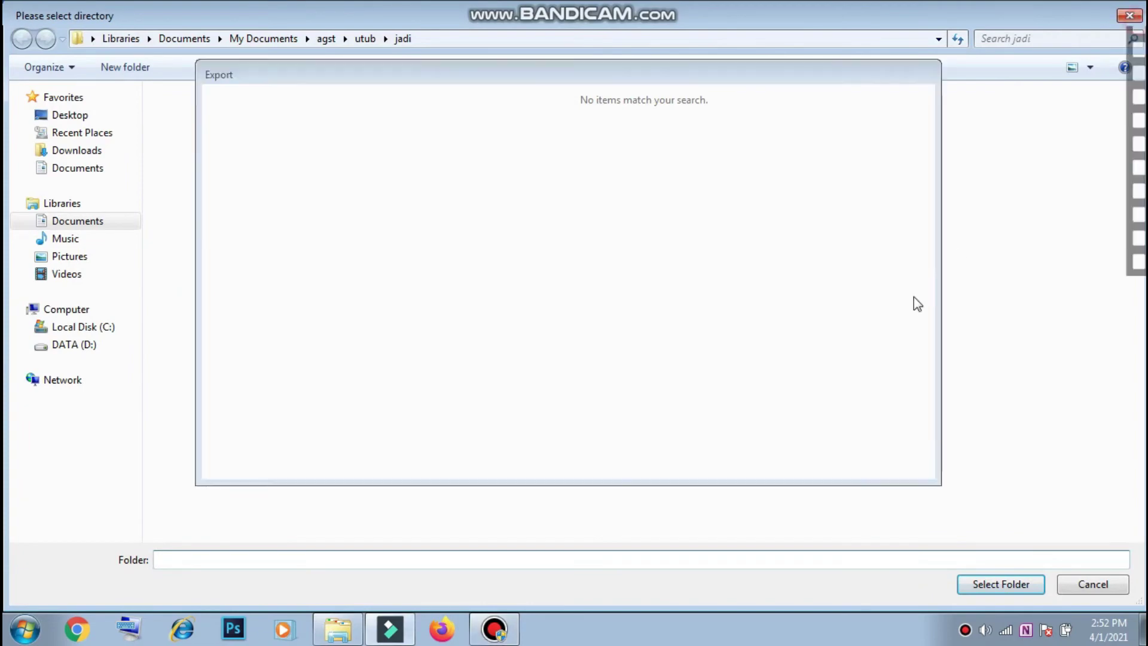
# Review the export settings without changing them, start exporting the video, and decline aborting the export.
pyautogui.click(686, 255)
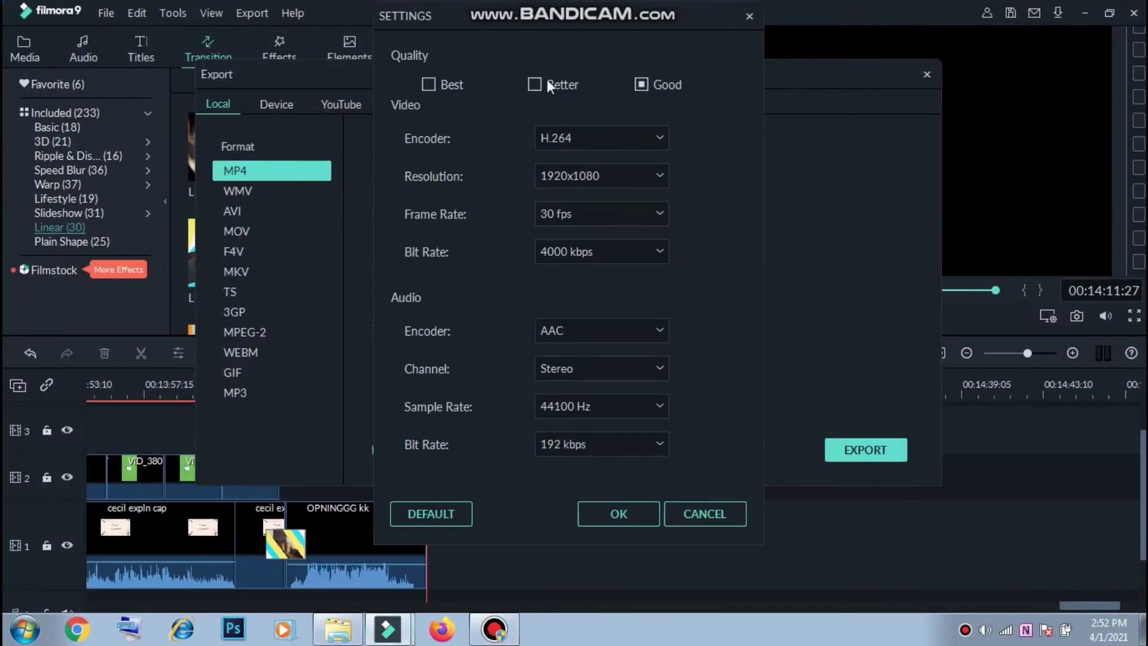
pyautogui.click(706, 514)
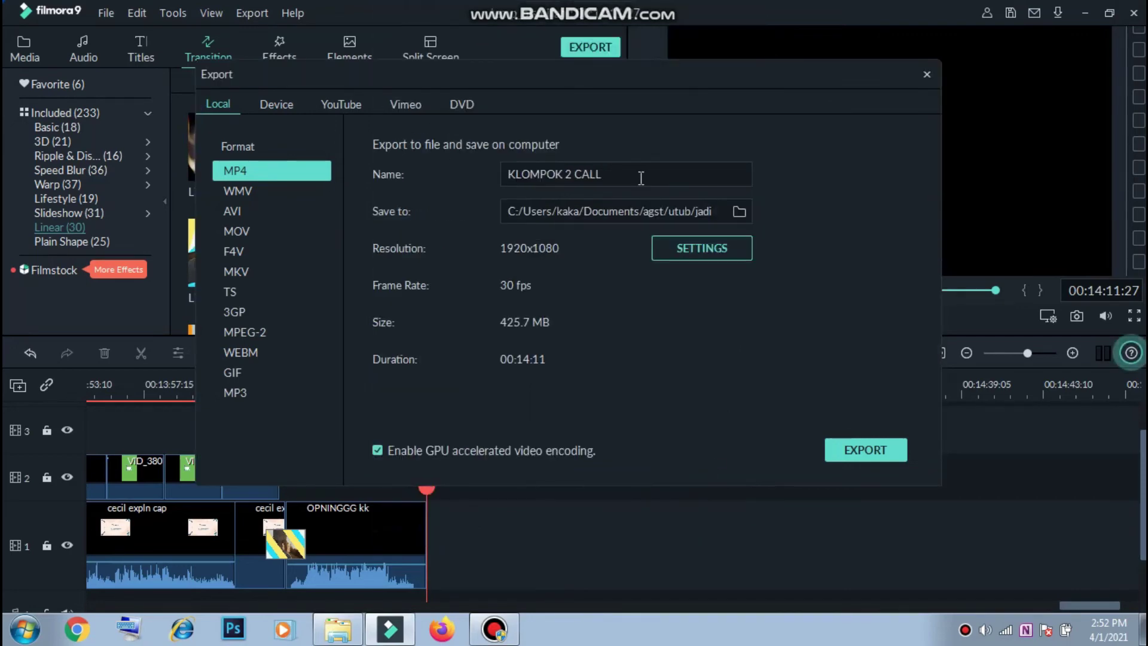
pyautogui.click(859, 454)
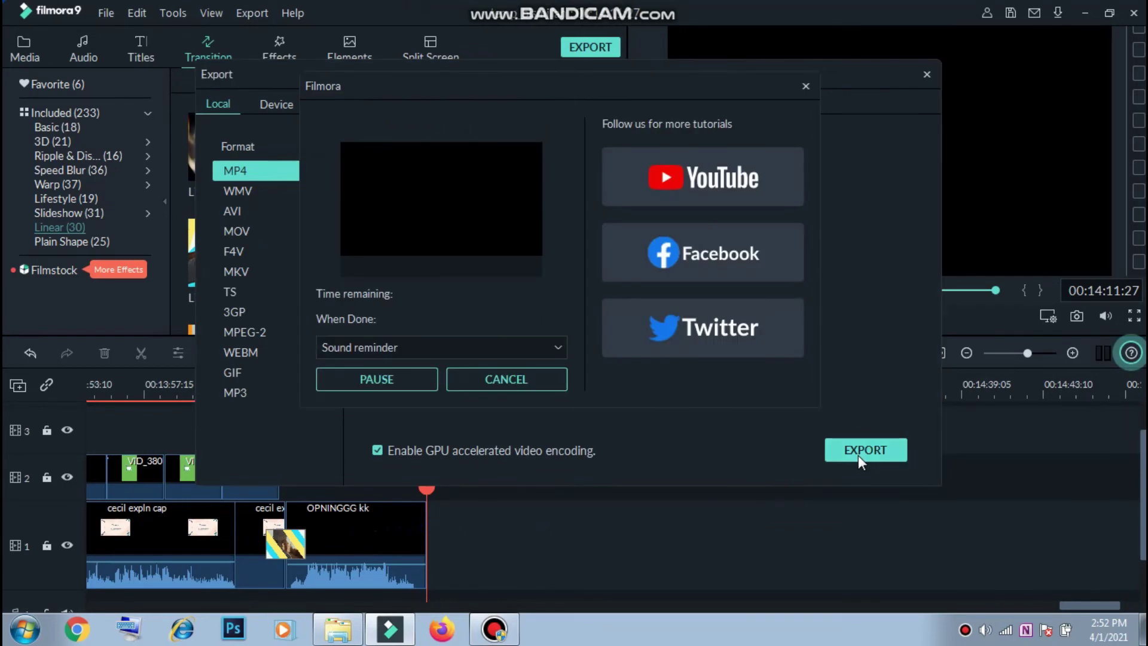
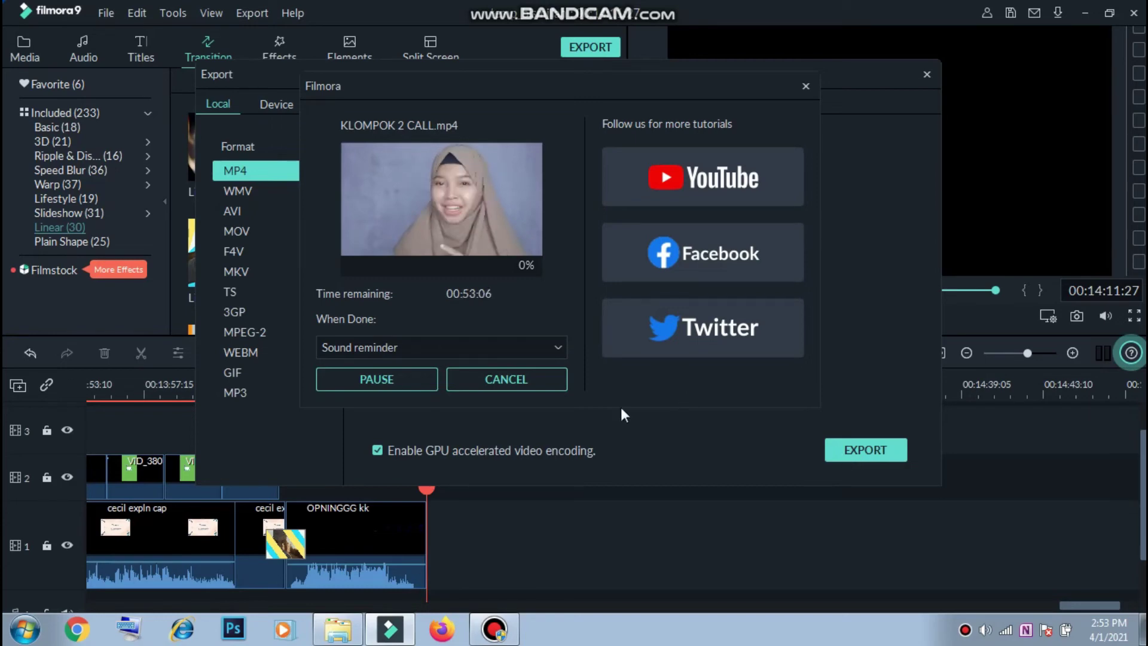
pyautogui.click(489, 383)
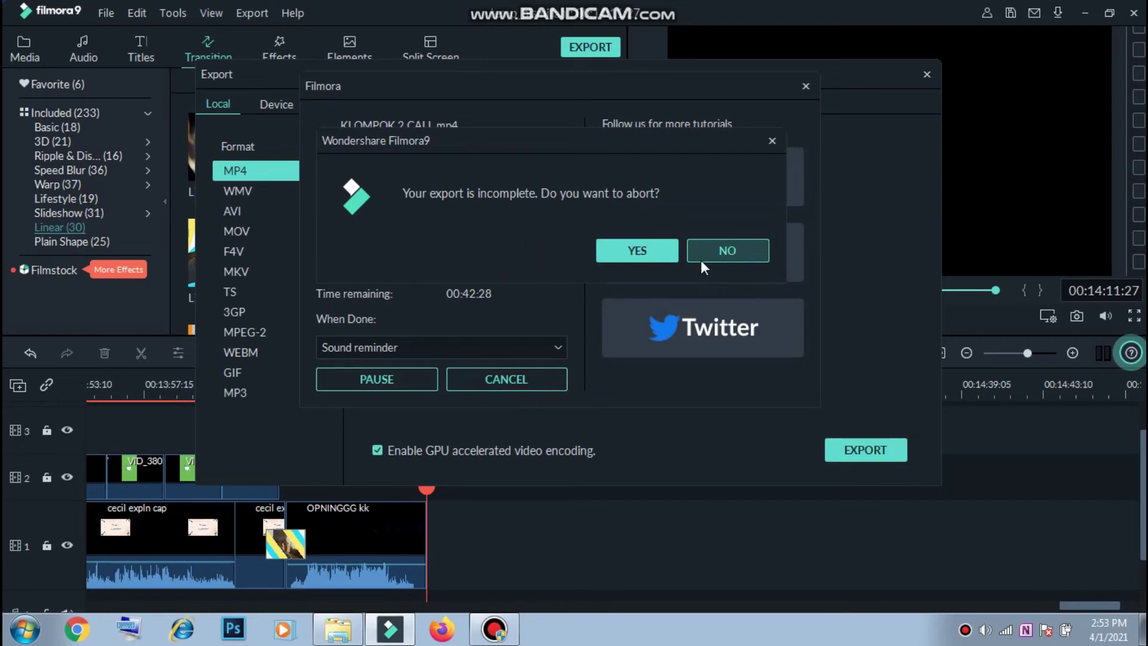
pyautogui.click(701, 260)
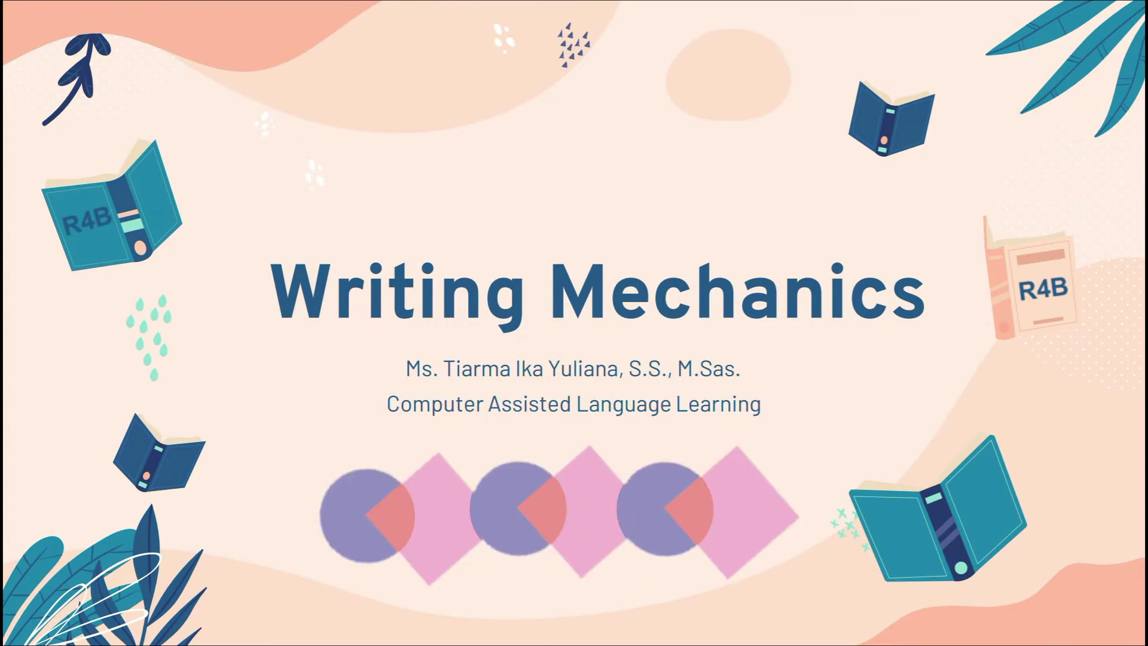
pyautogui.press('Right')
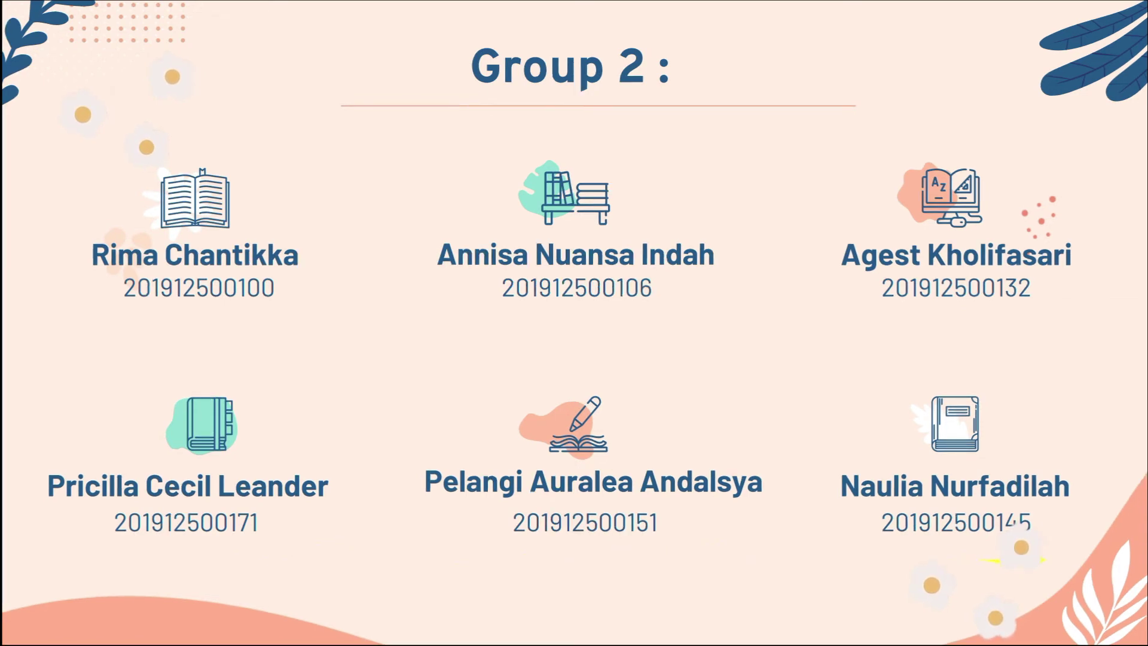
pyautogui.press('Right')
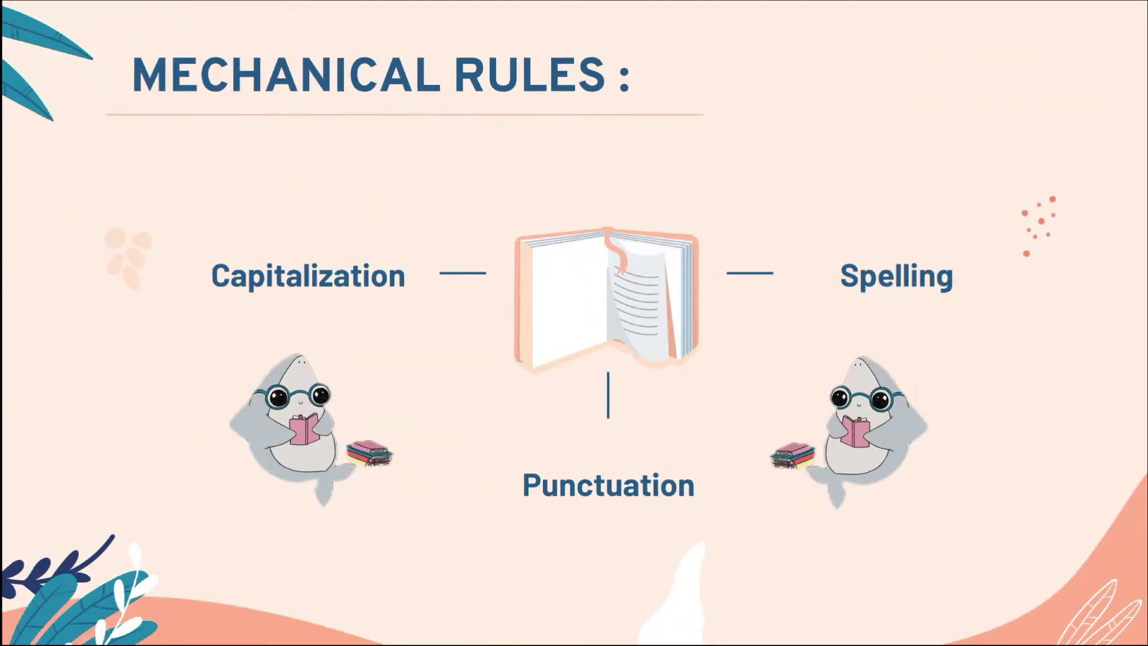